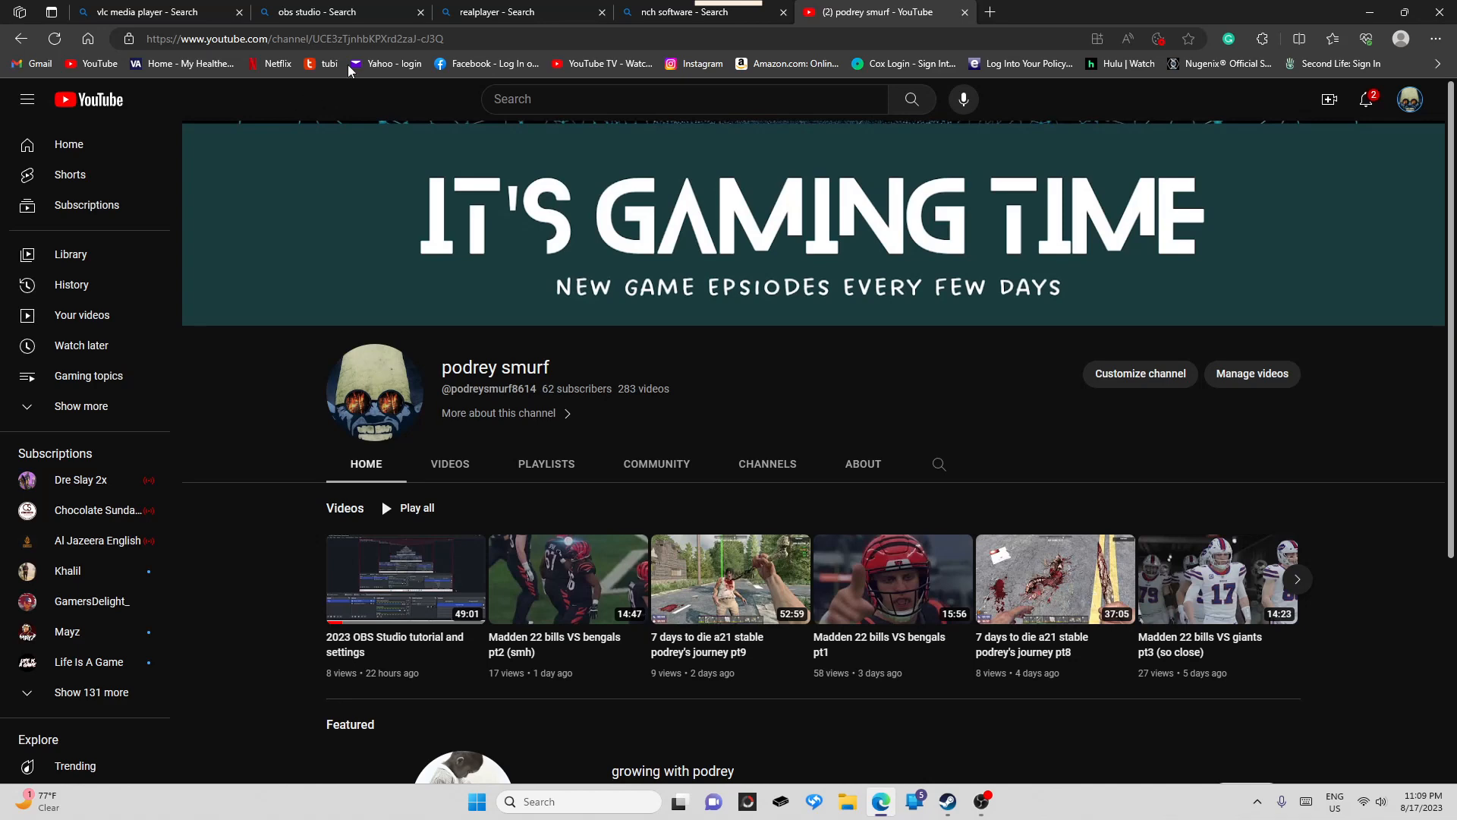
Open the official RealPlayer download page from the existing realplayer search results
click(474, 11)
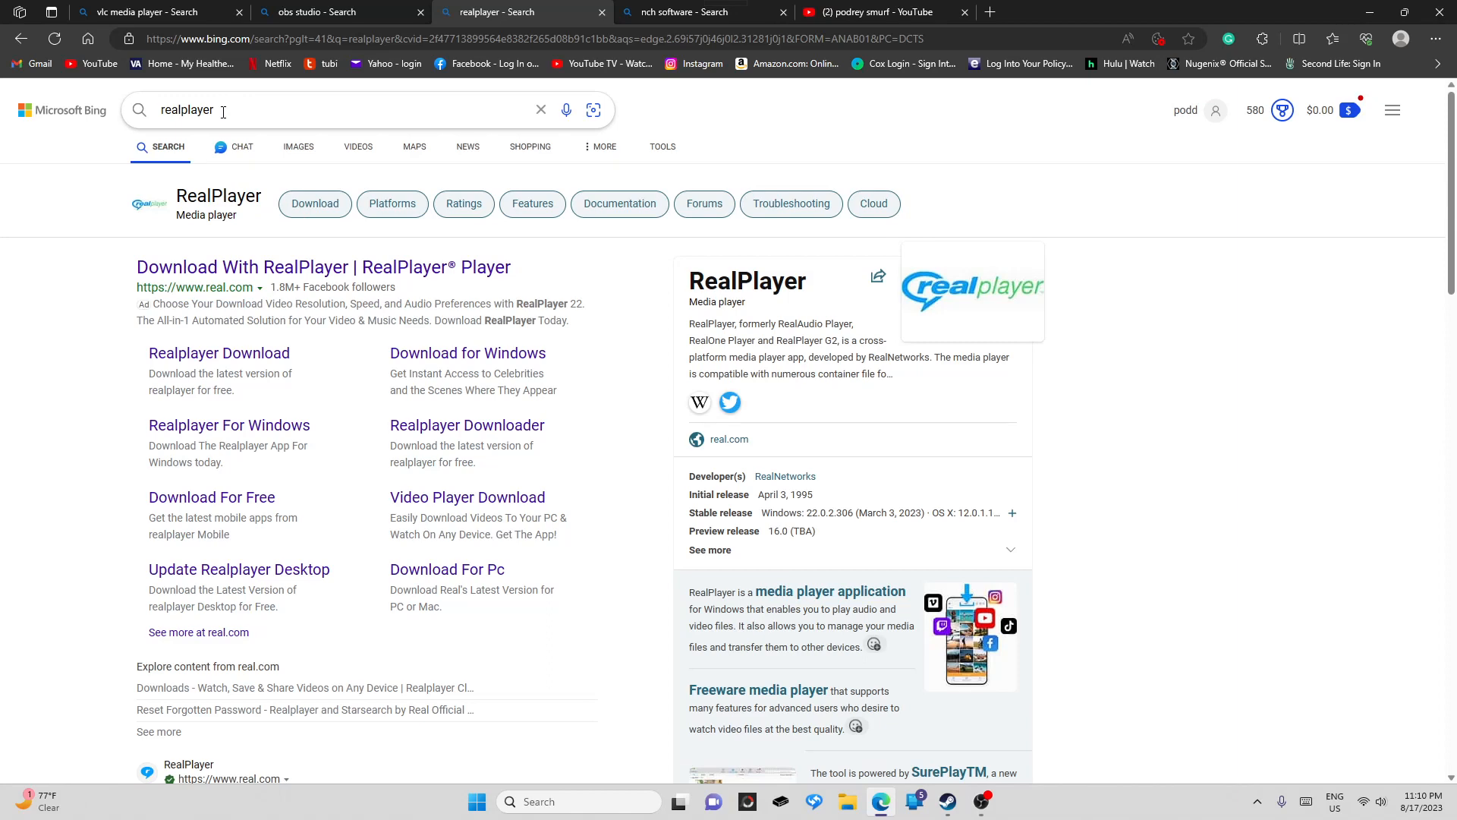
click(240, 267)
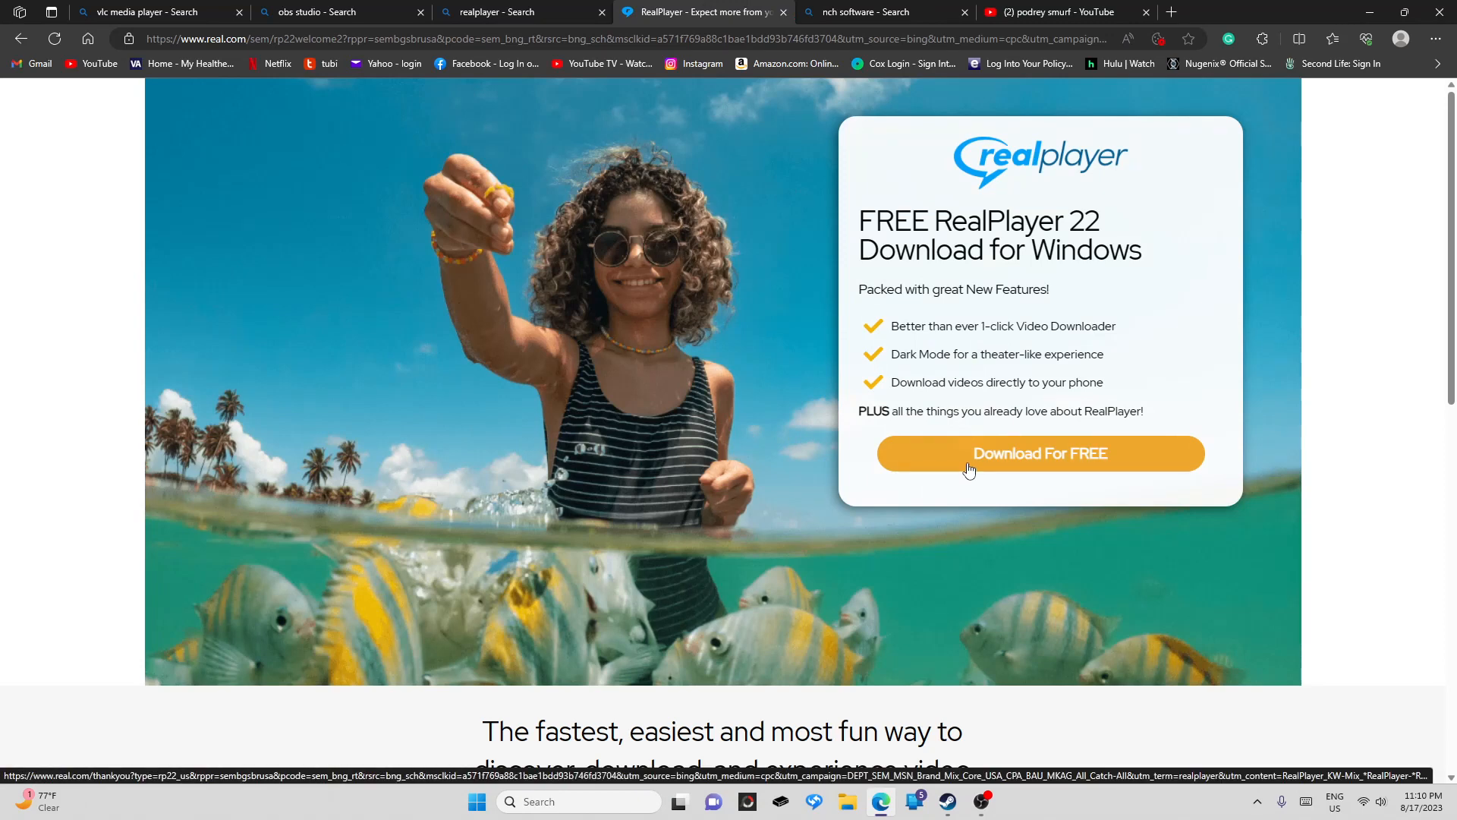
Open the YouTube video "7 Days to Die - Lazy Survivor Ep 10" from the home feed and mute its tab
click(1013, 15)
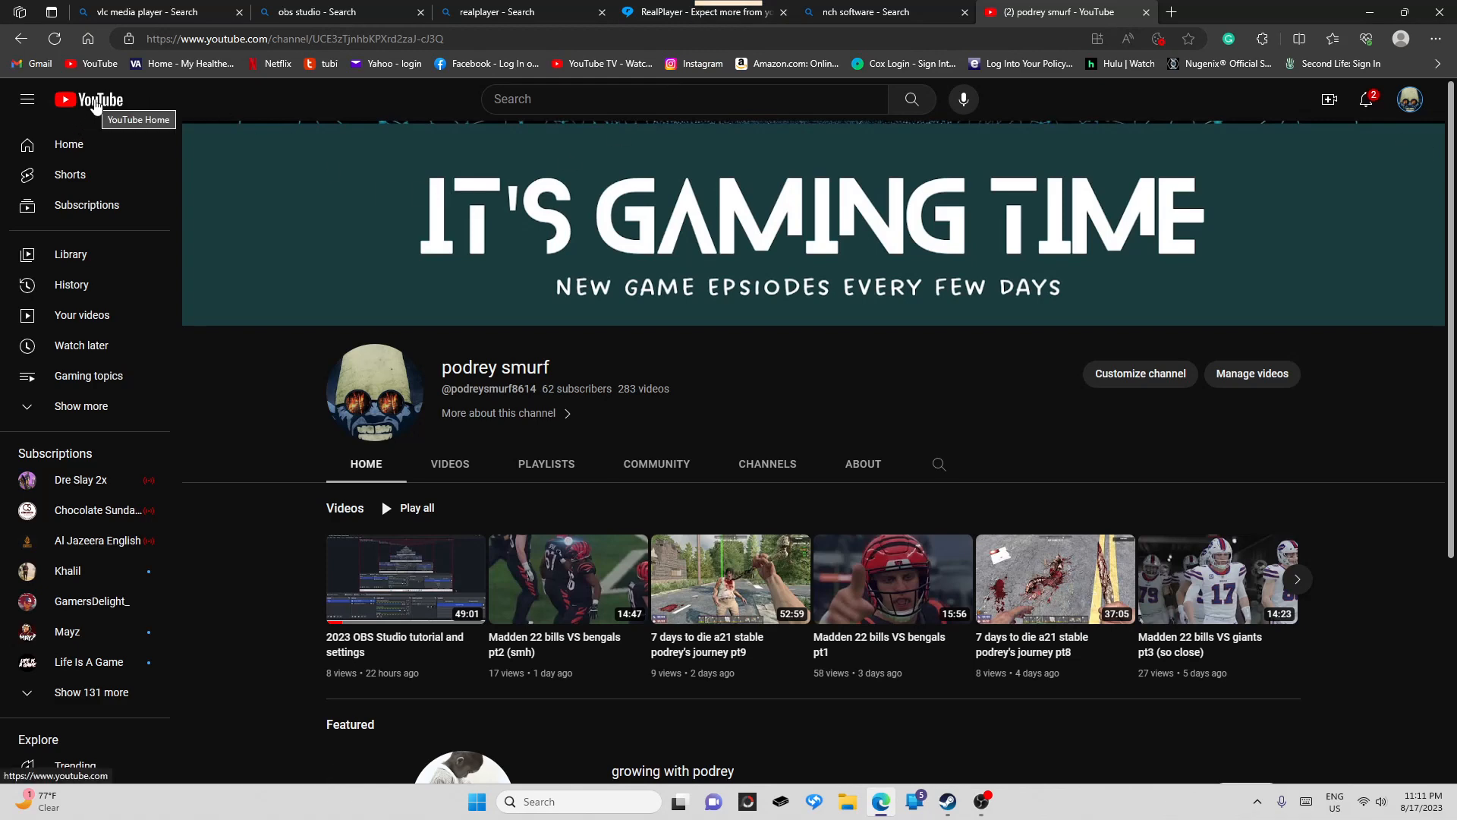
click(97, 106)
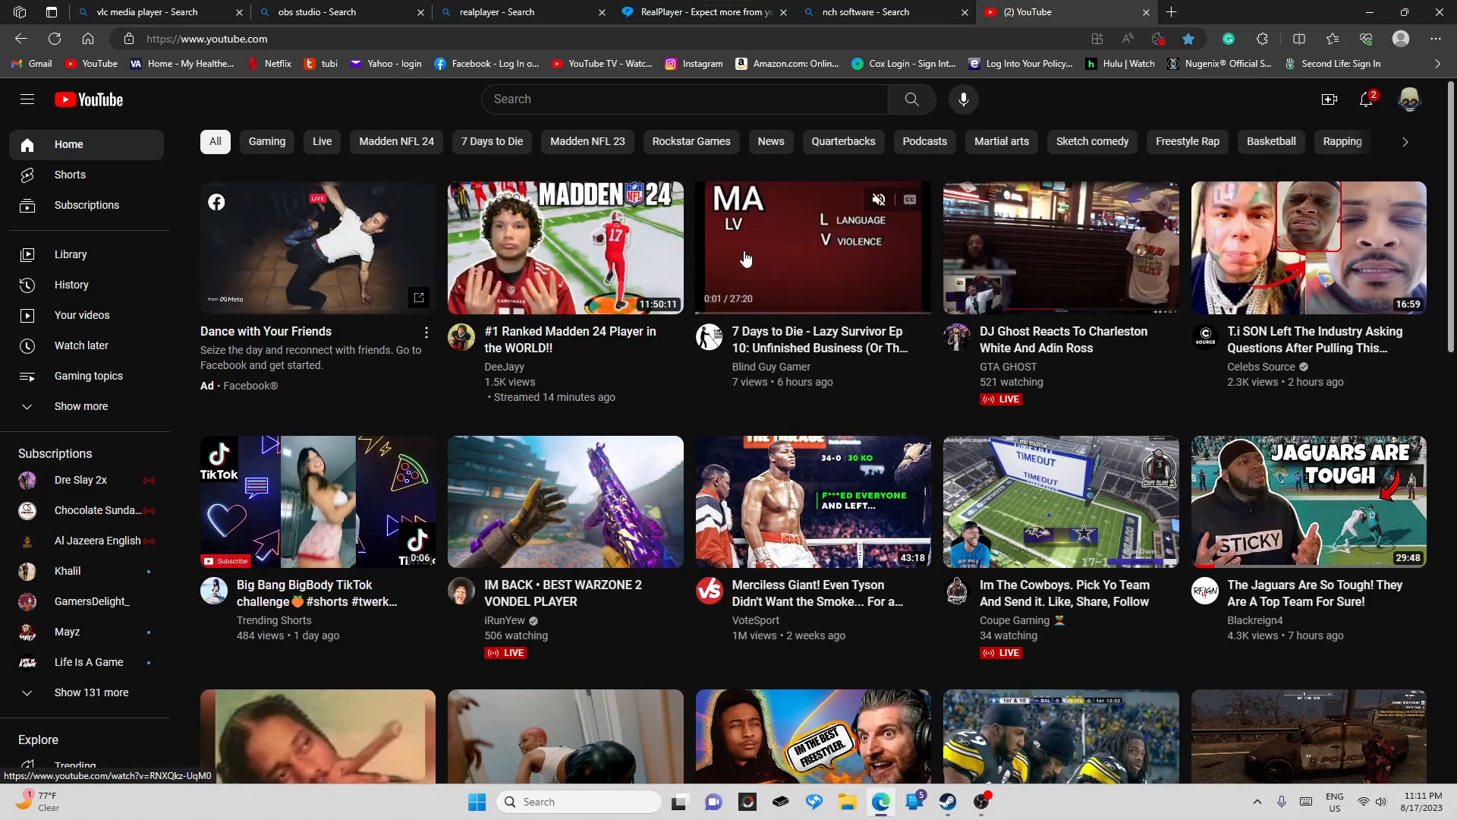
click(746, 258)
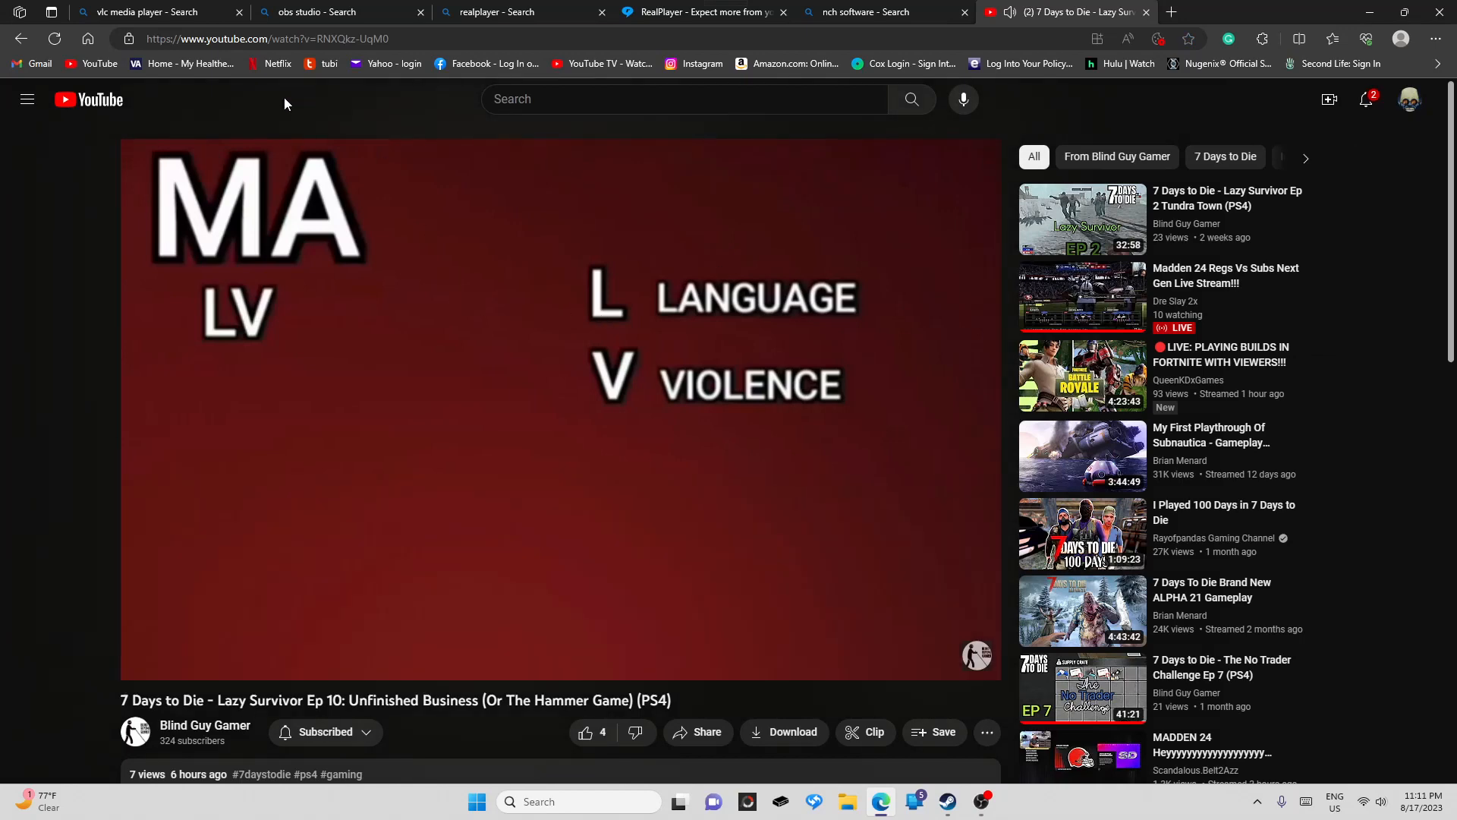
click(1012, 13)
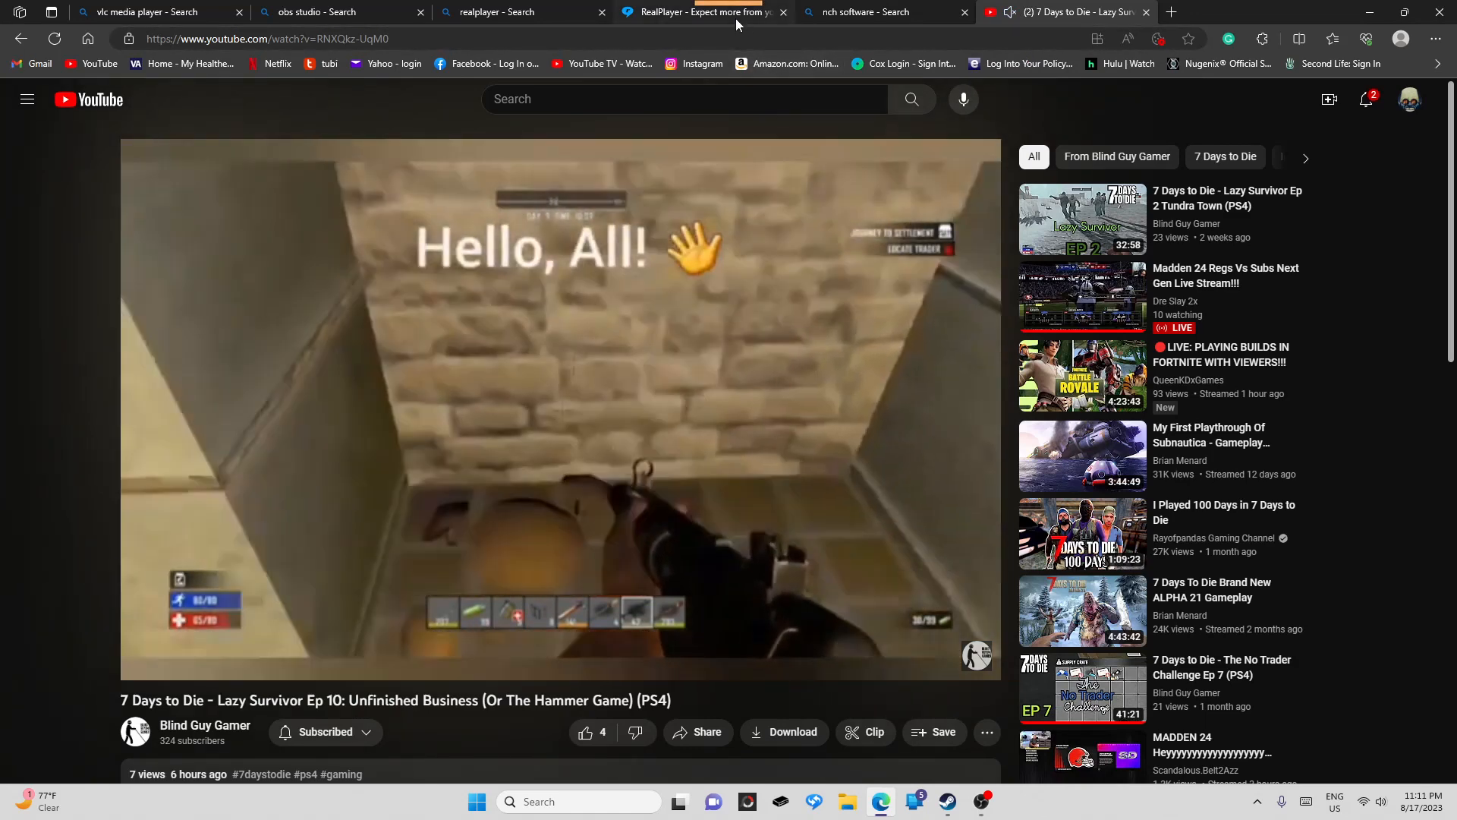
Start a default-quality download of the playing video with RealPlayer Downloader, then cancel it and close the downloader
mouse_move(734, 17)
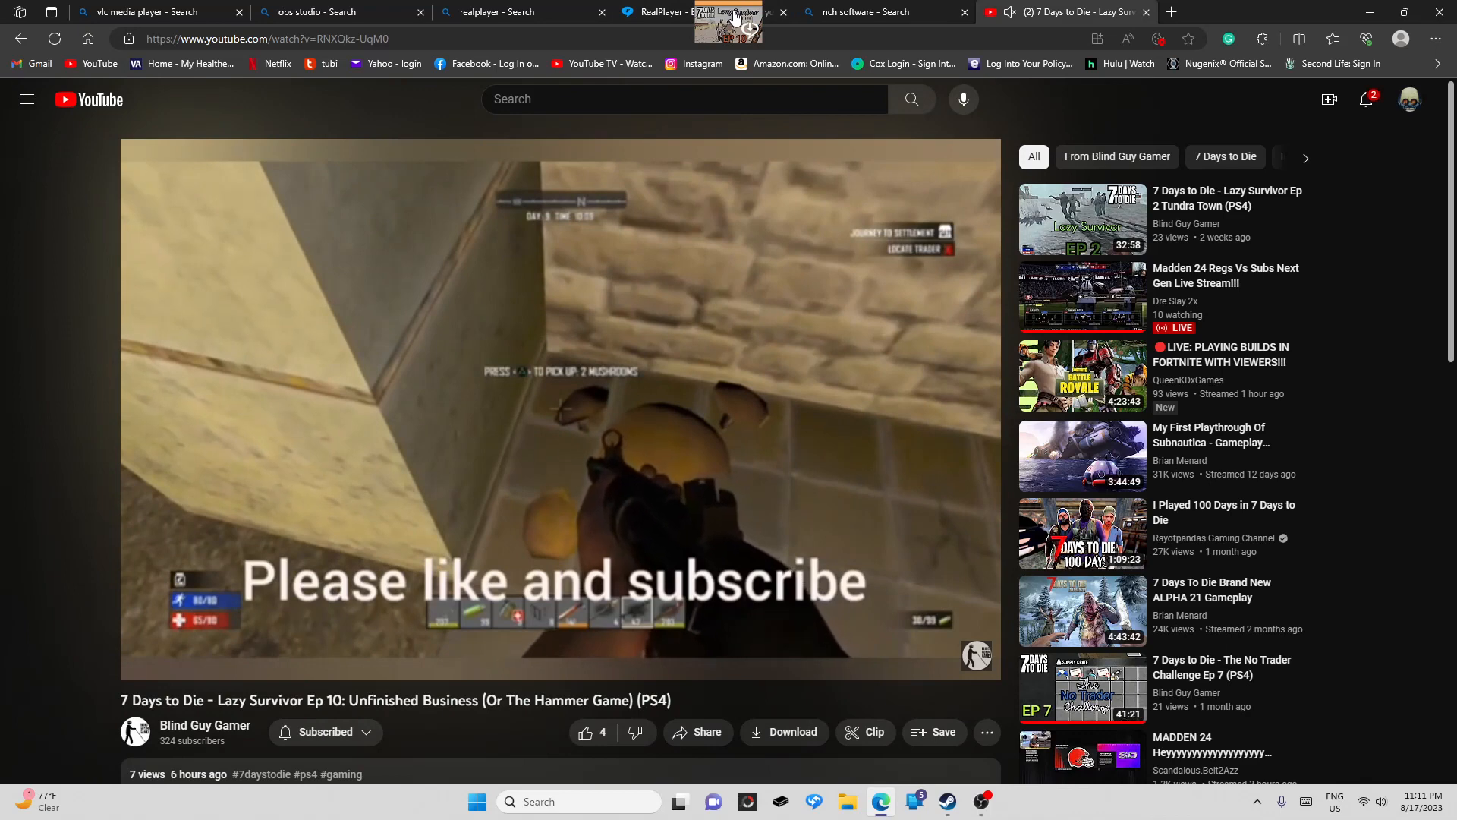
click(733, 13)
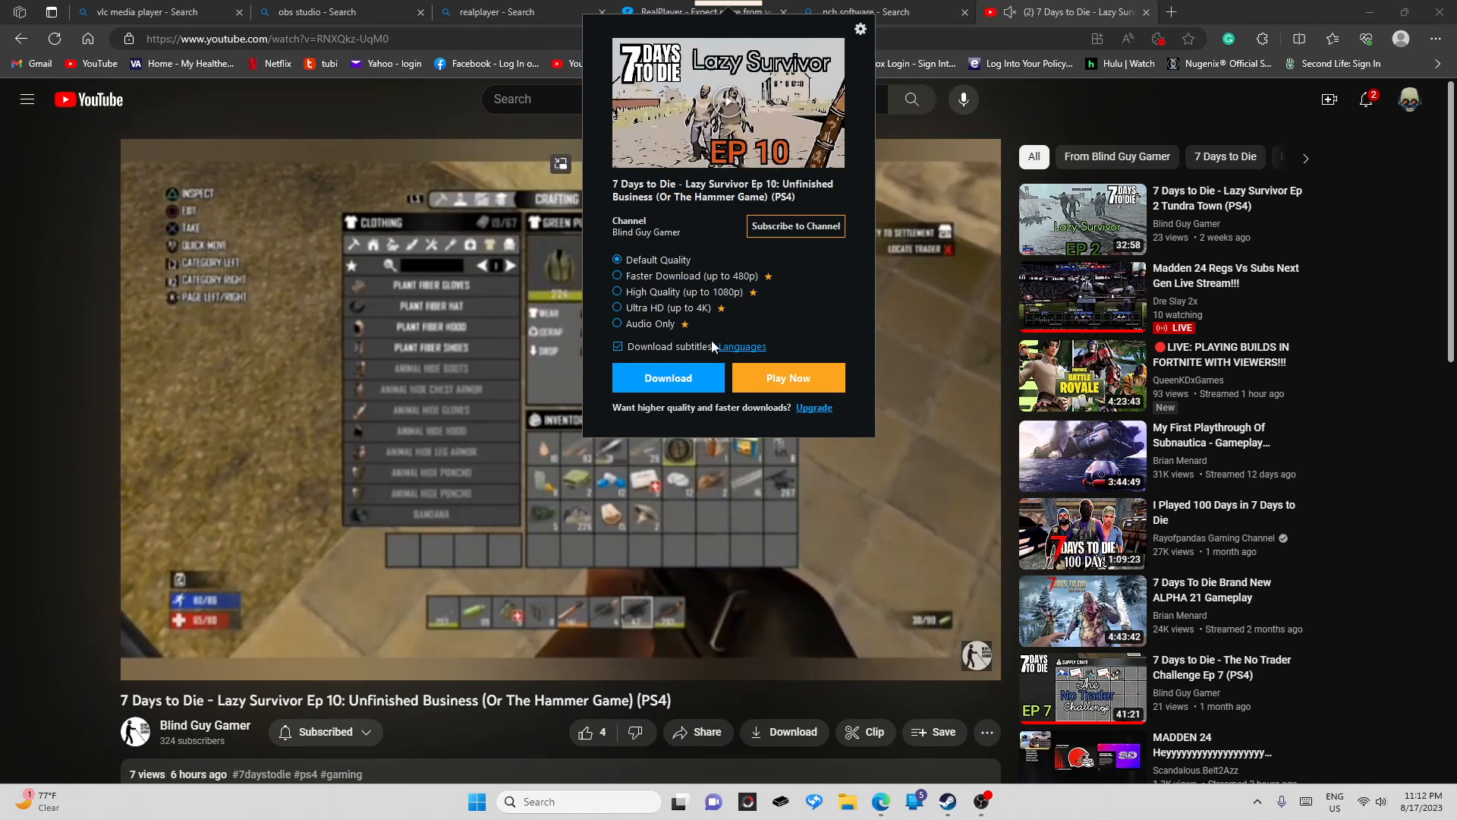
click(661, 390)
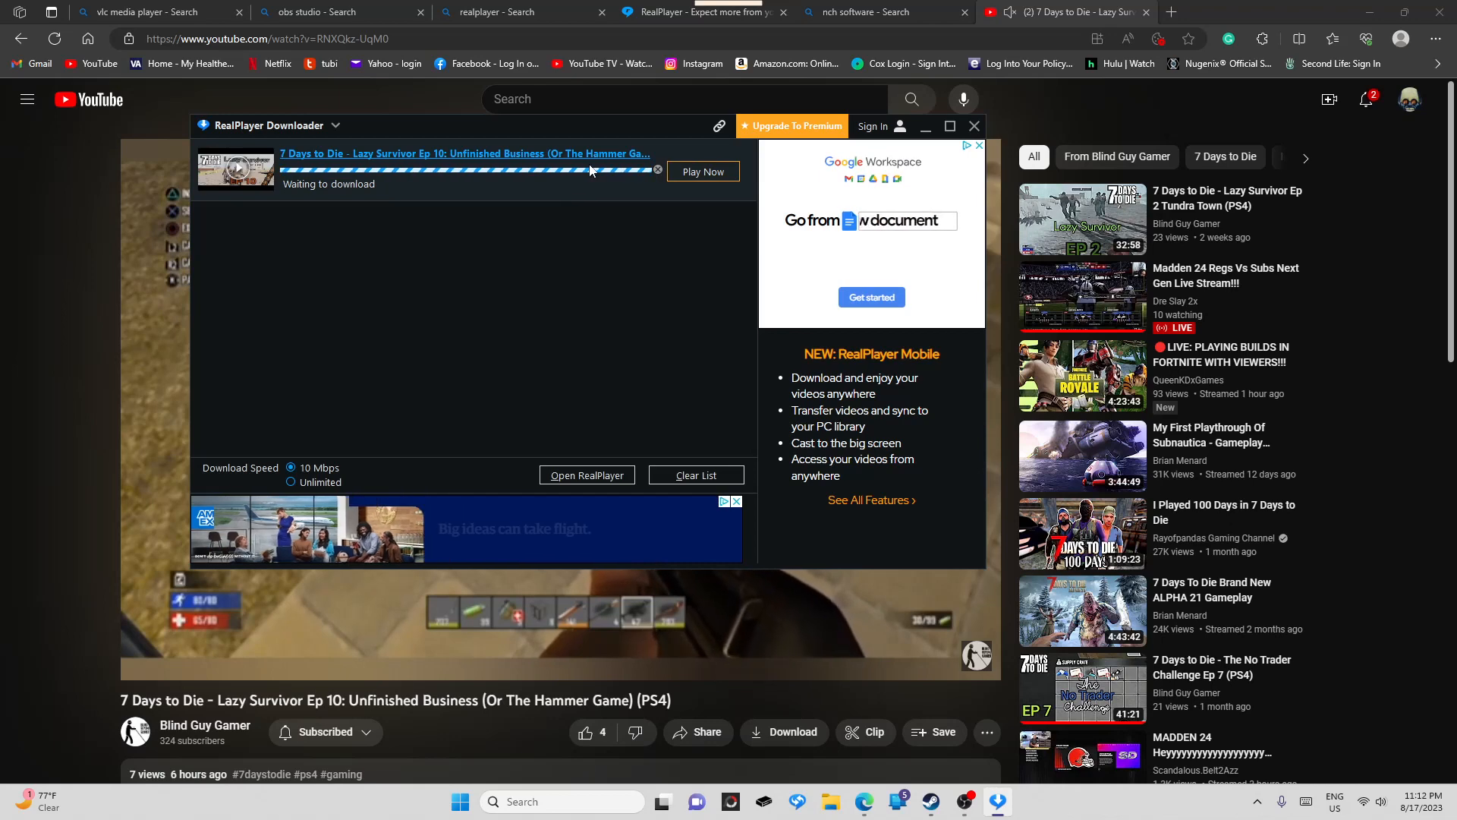
click(658, 172)
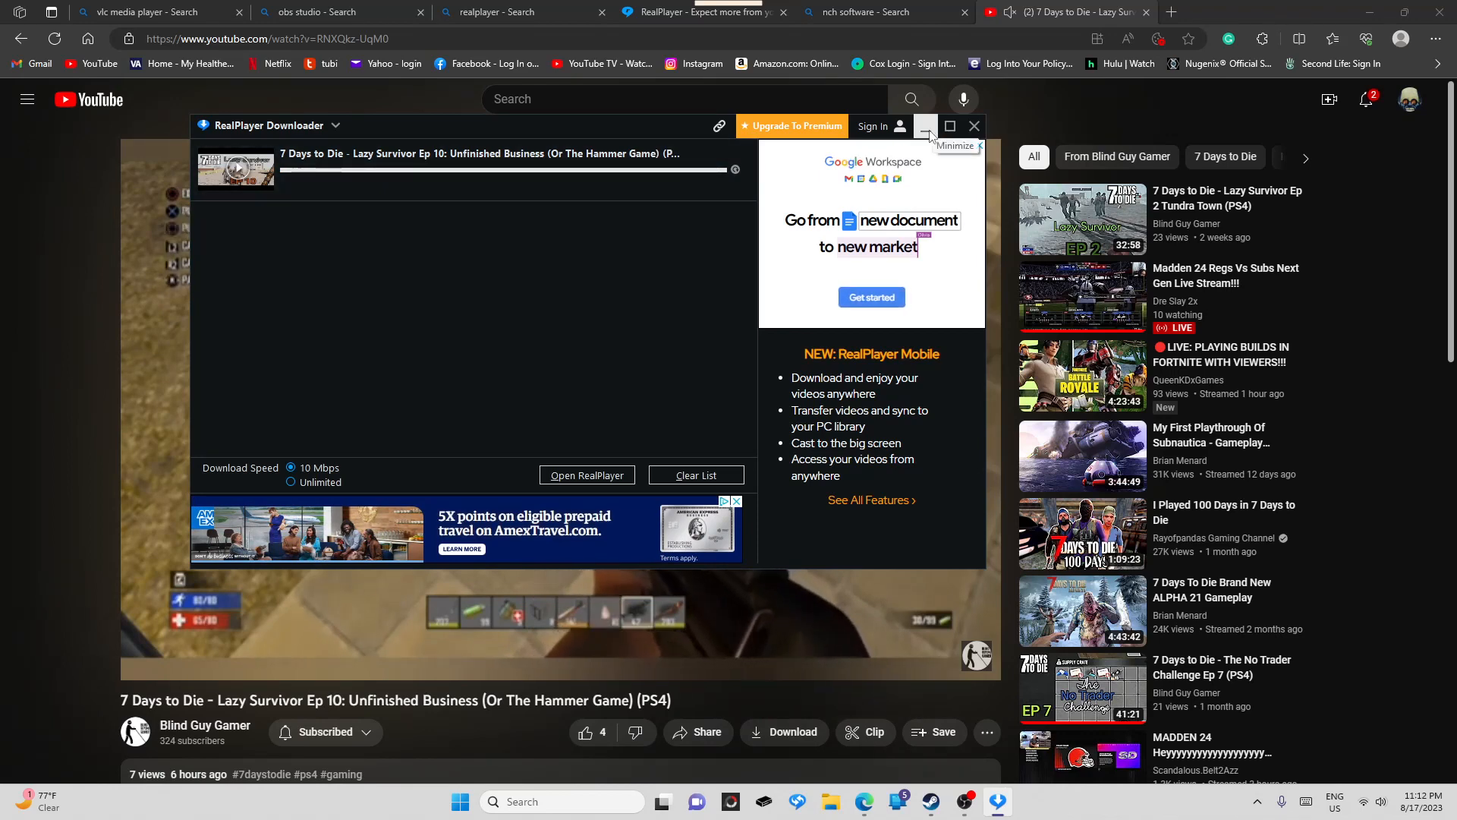
click(975, 126)
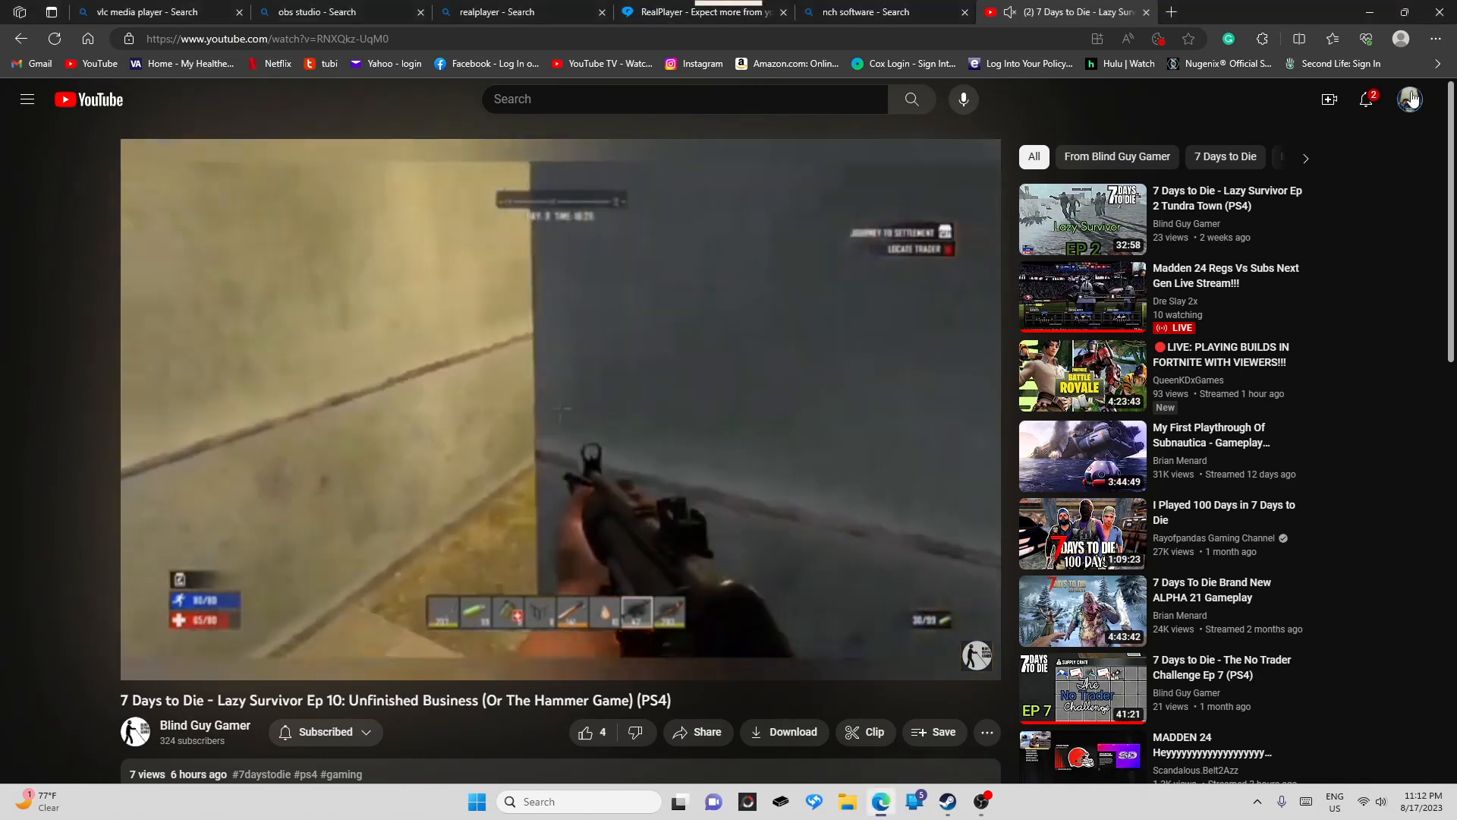
Go to the signed-in account's own YouTube channel page
click(1410, 98)
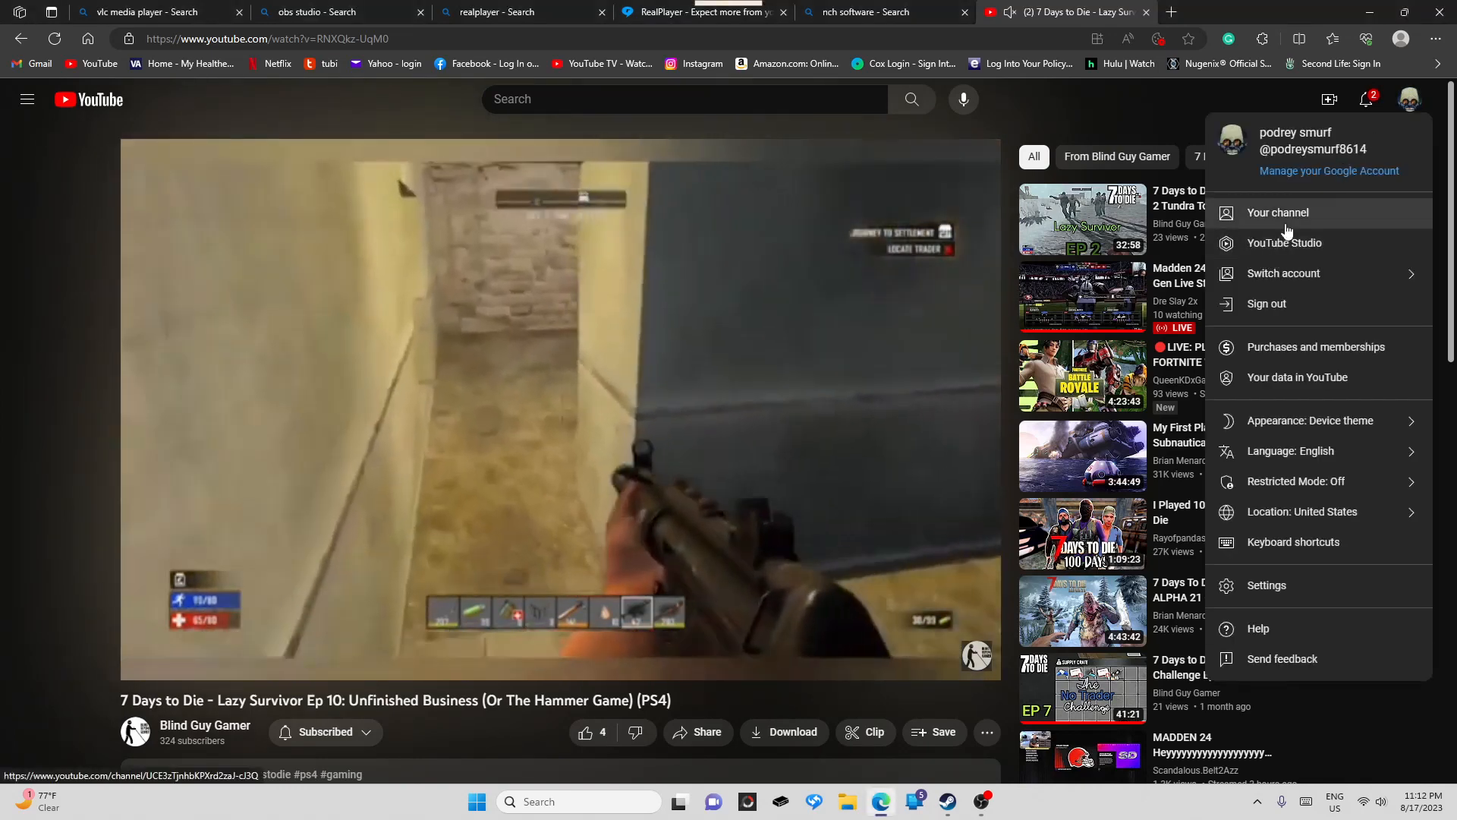
click(1301, 210)
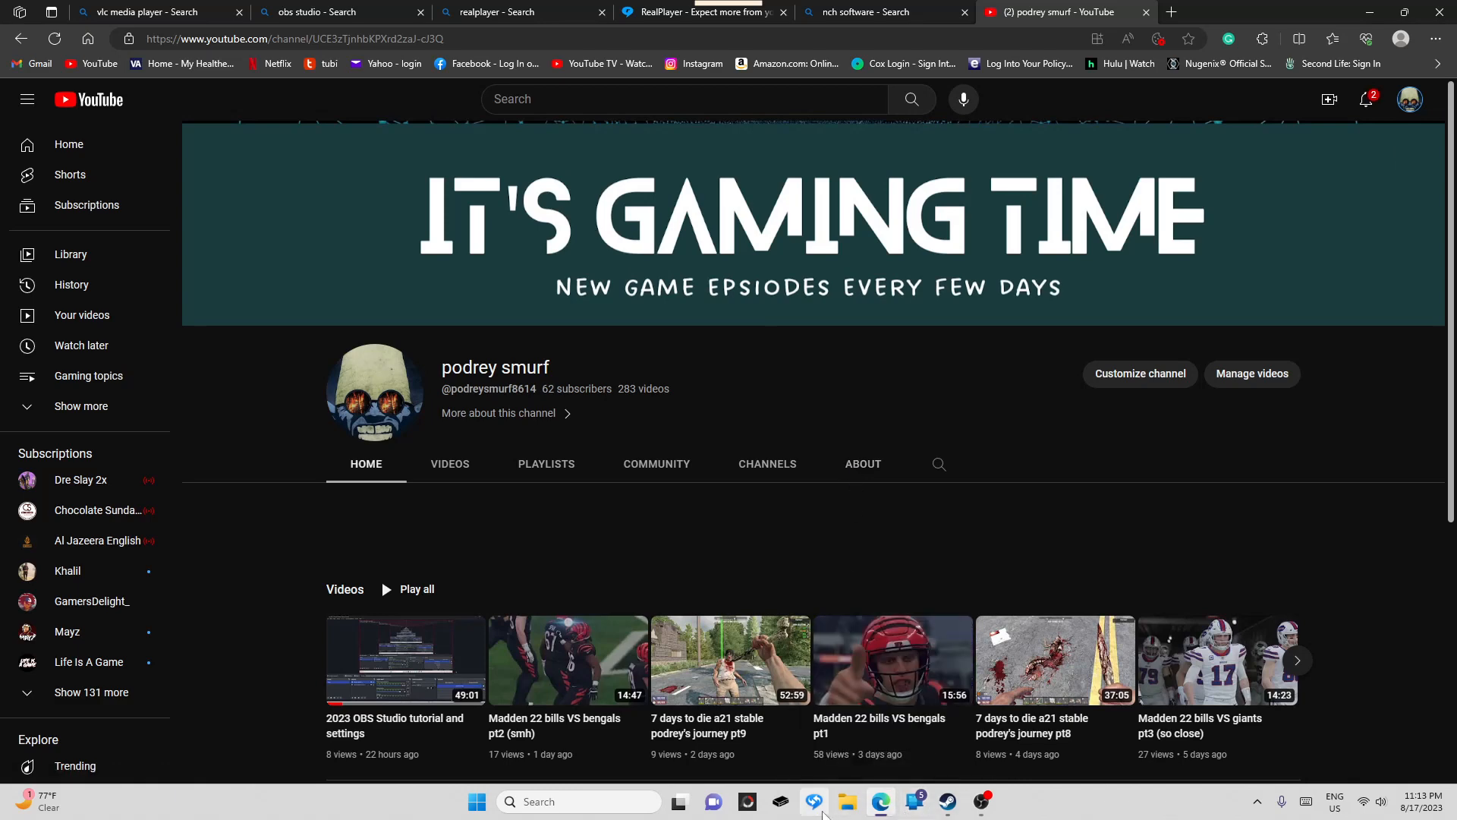
Switch to RealPlayer Converter and look at the available output formats without changing the MP3 selection
click(812, 800)
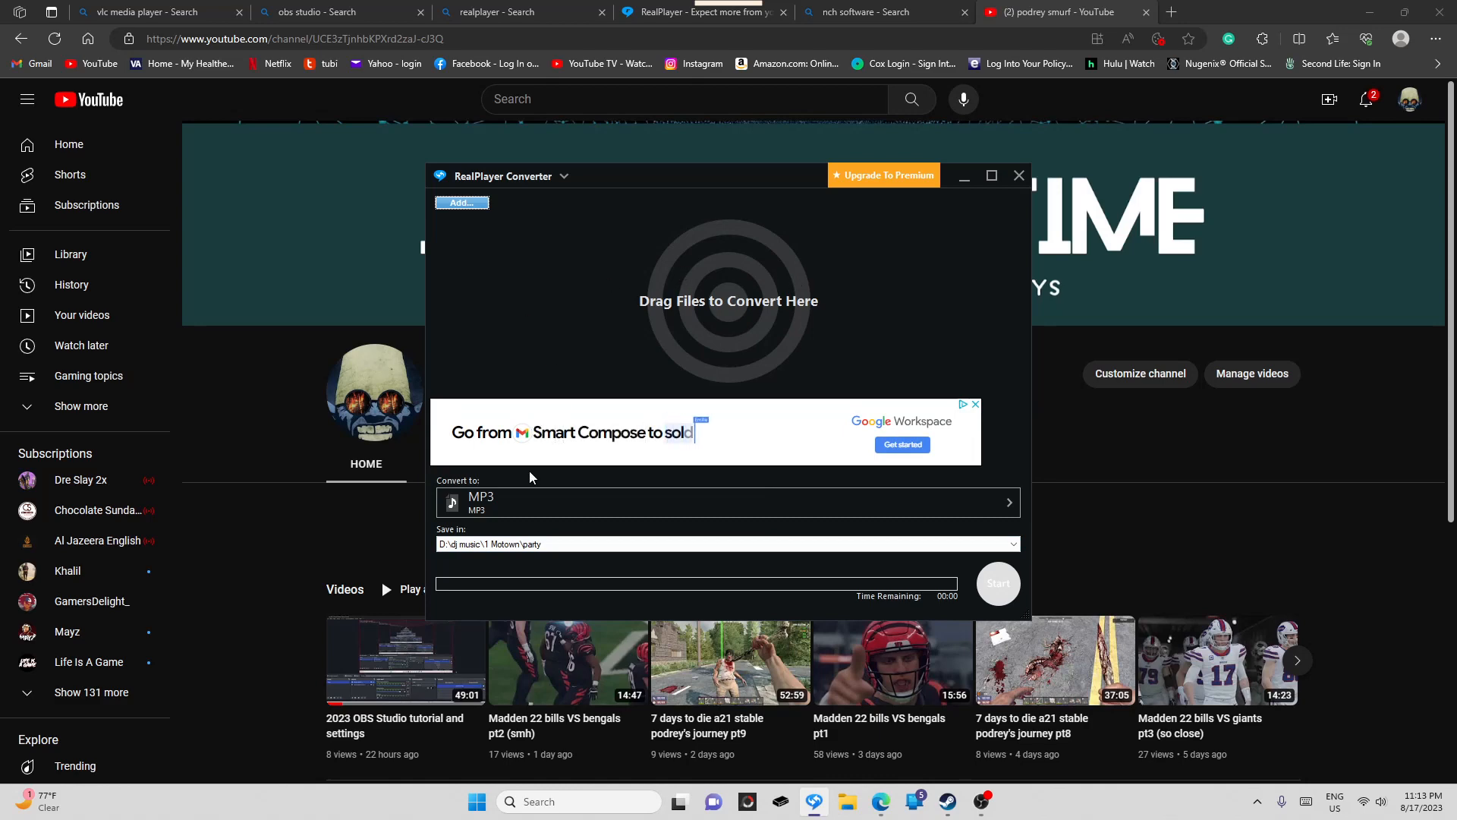
click(557, 506)
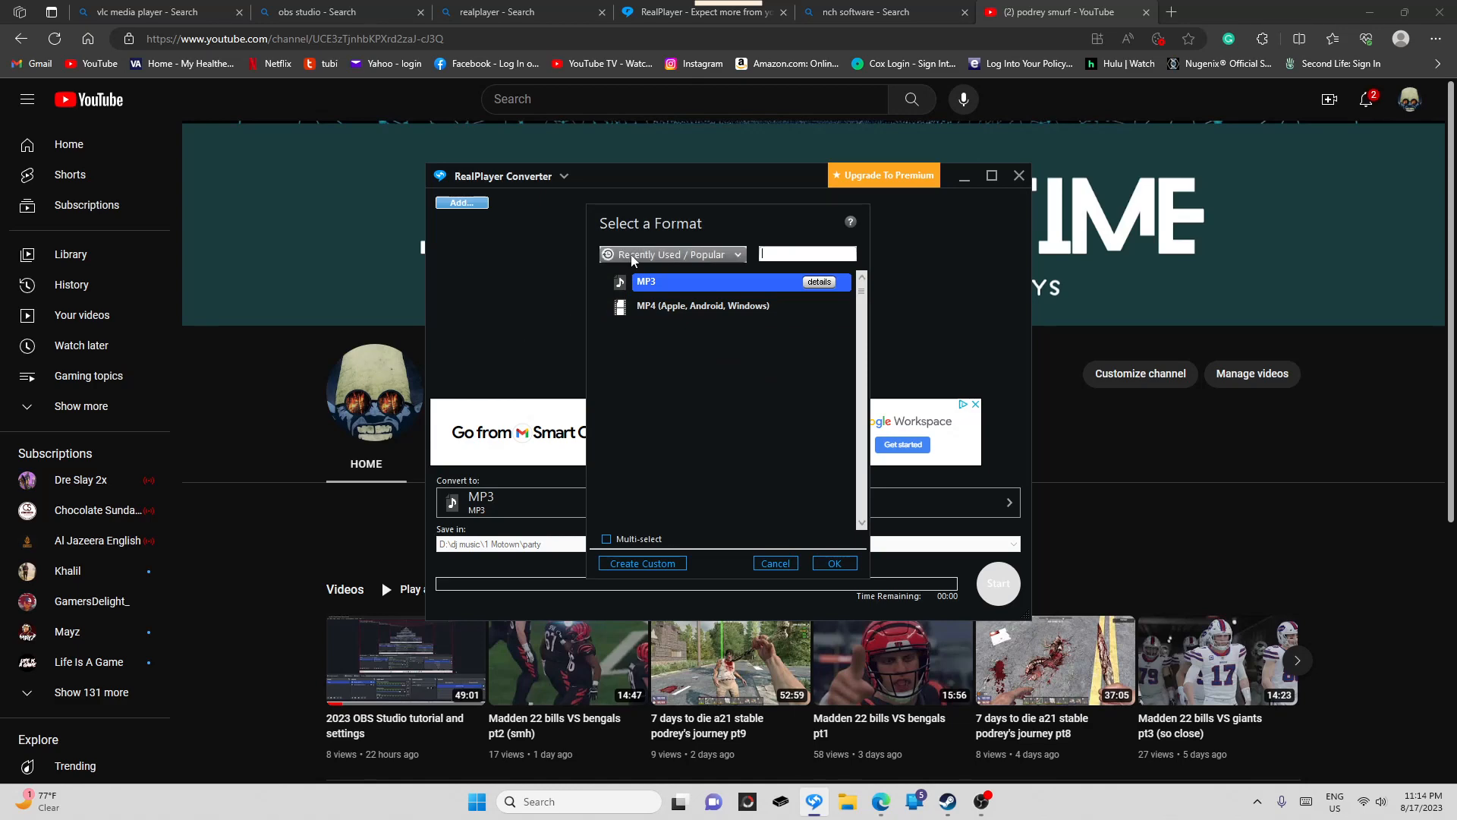
click(788, 563)
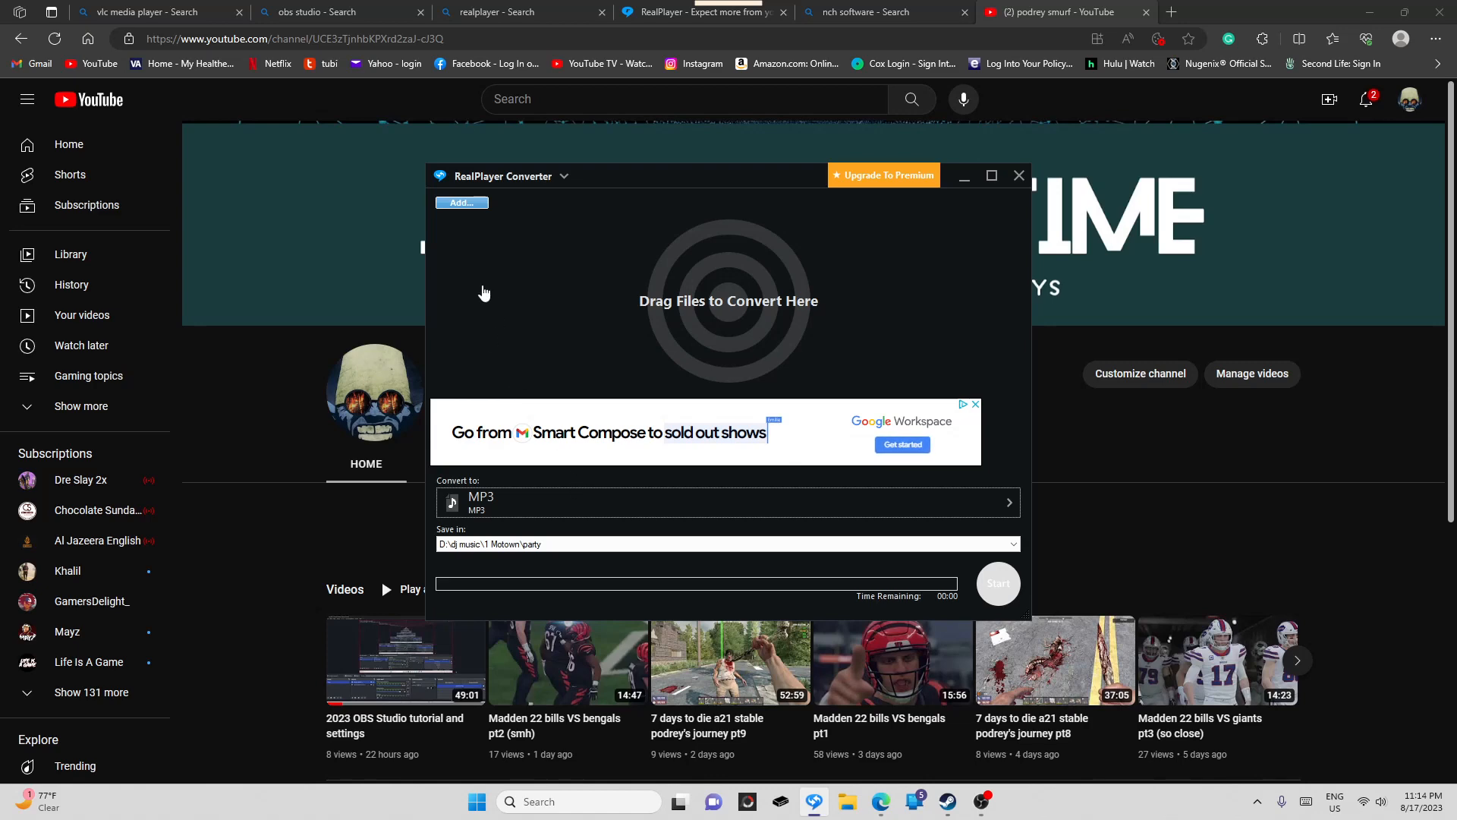
click(462, 202)
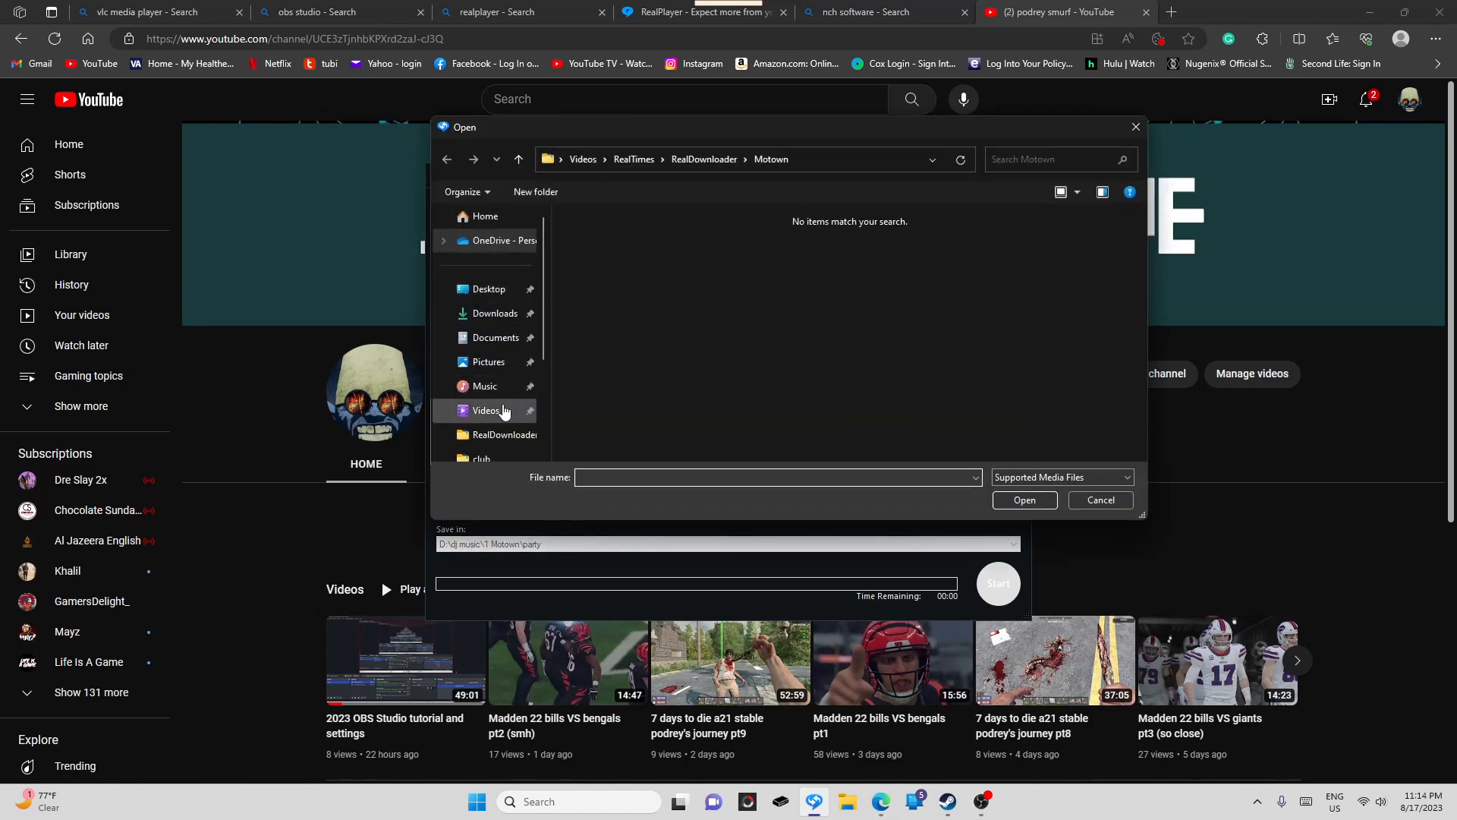
click(503, 411)
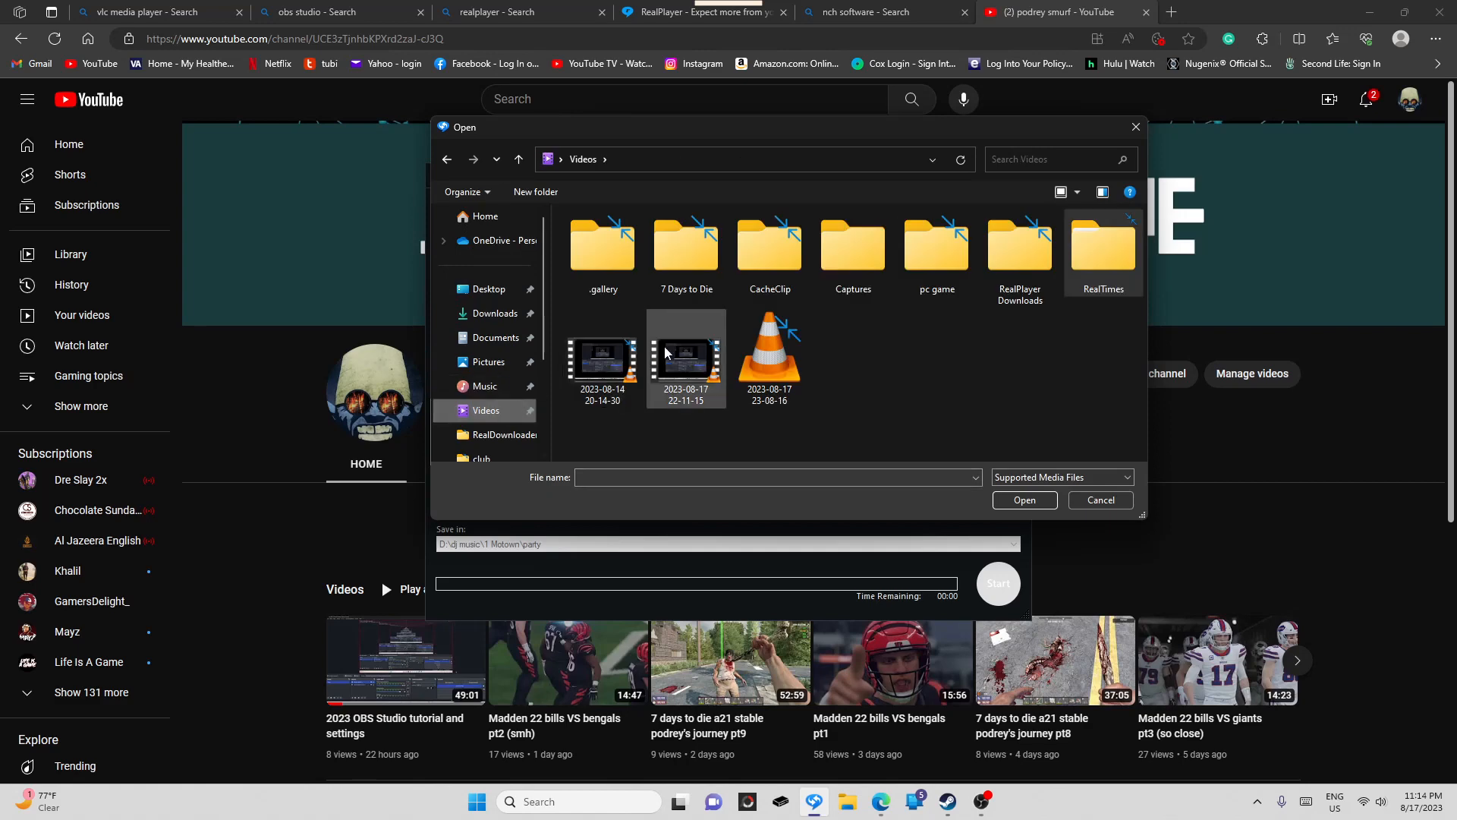
double_click(616, 355)
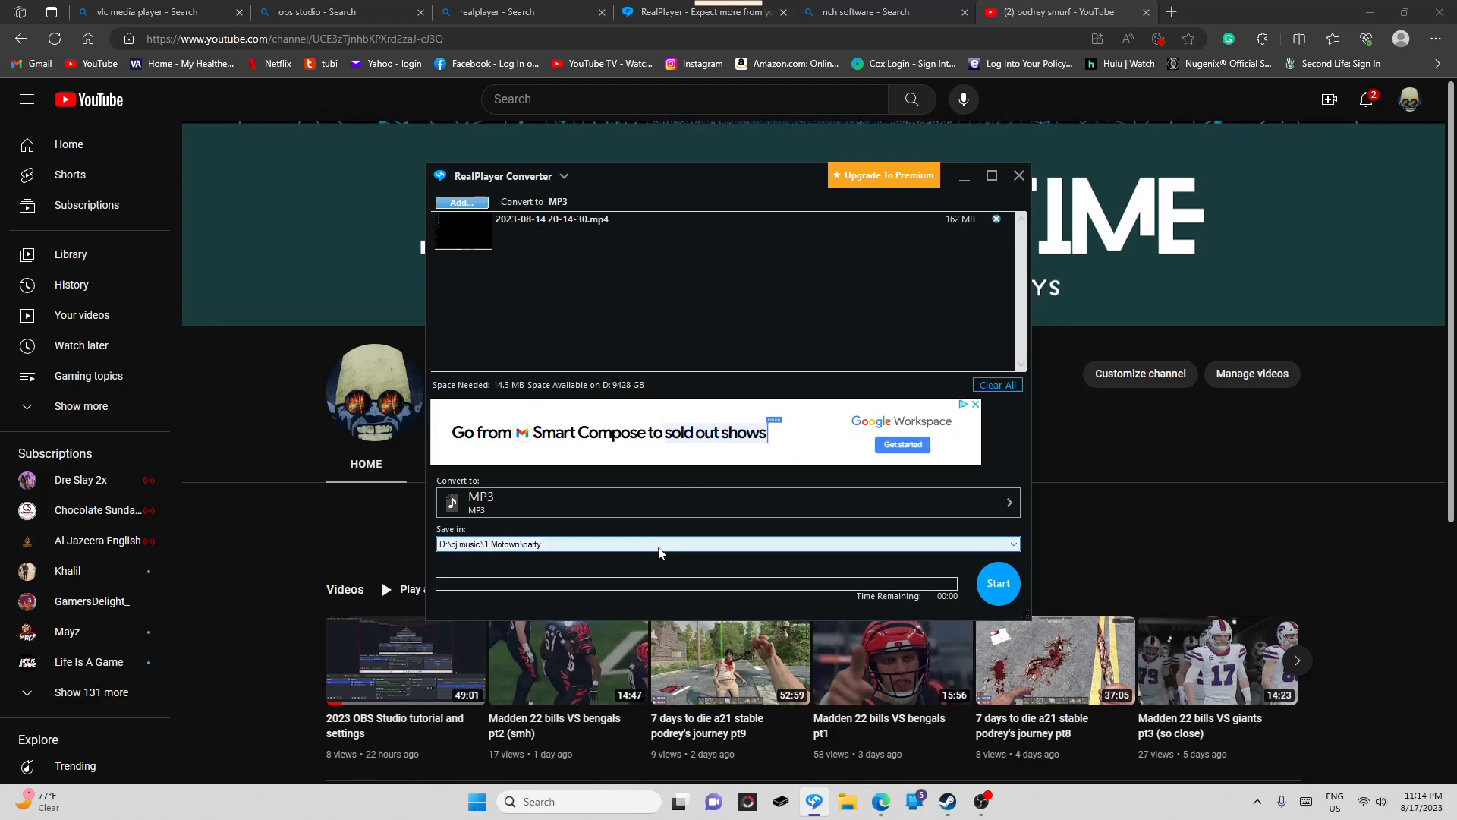
Check the save location choices without changing the folder, then clear the conversion list and close the converter
click(658, 544)
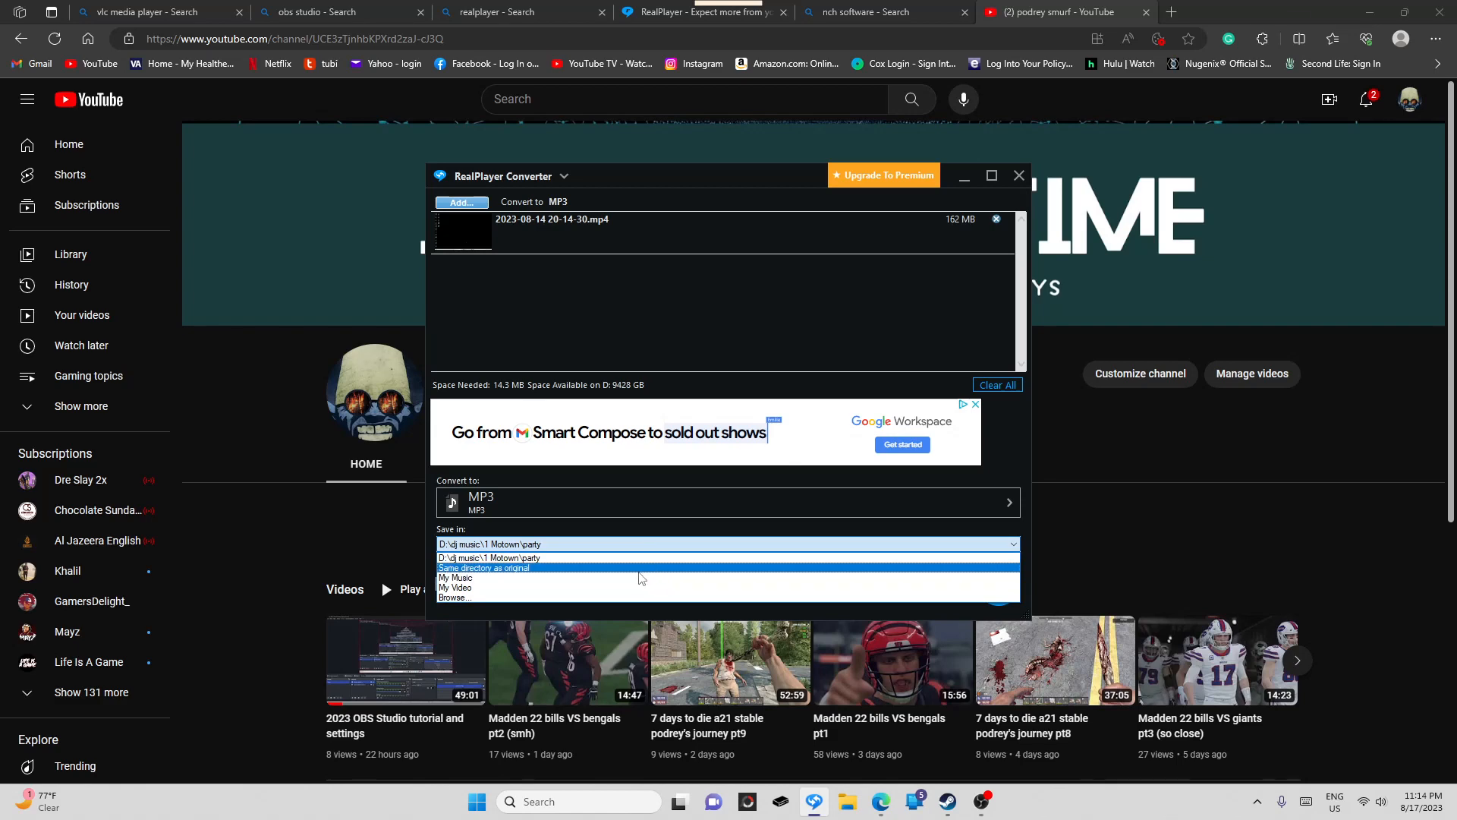
click(663, 334)
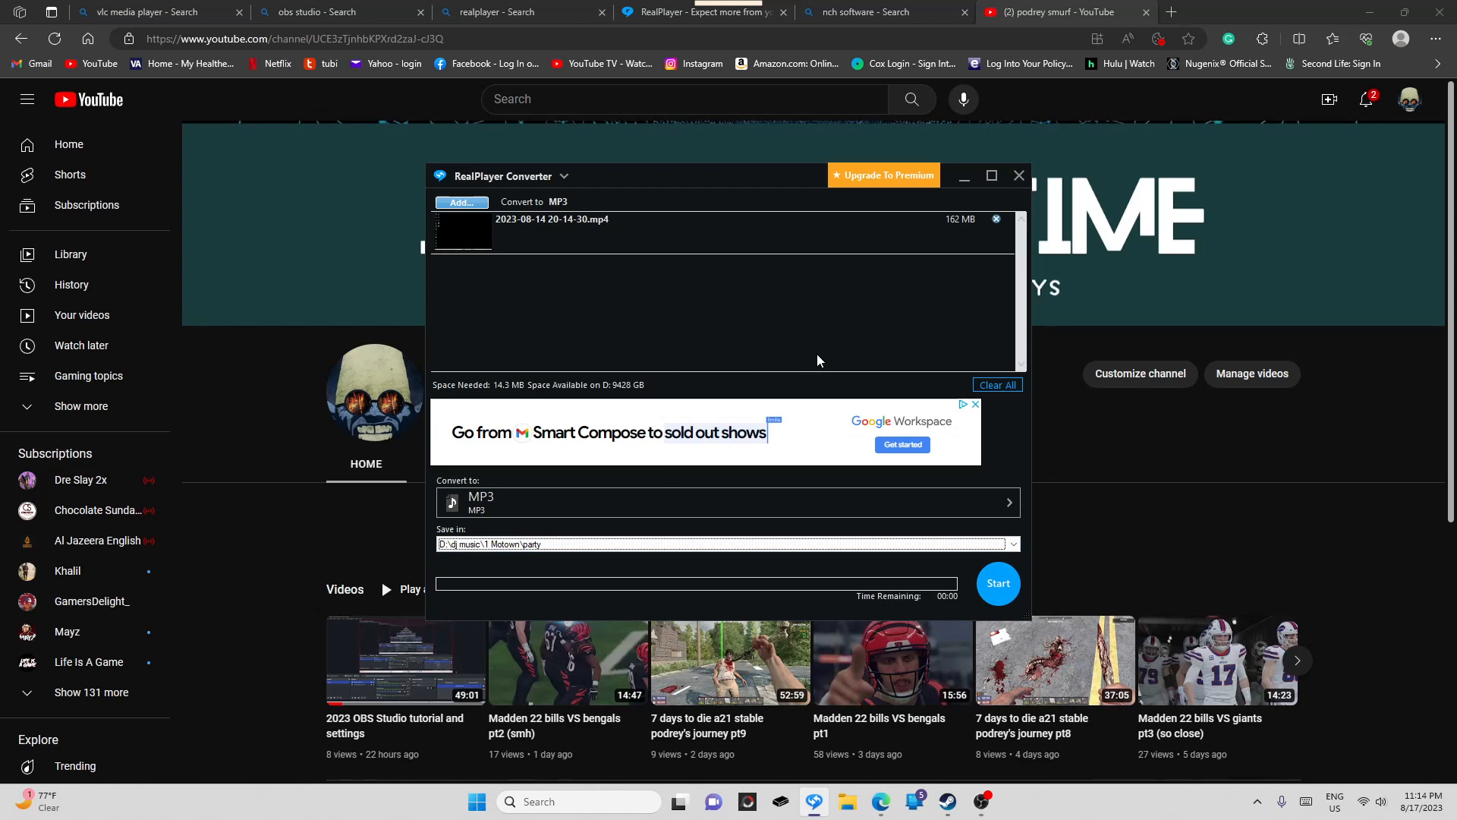
click(996, 386)
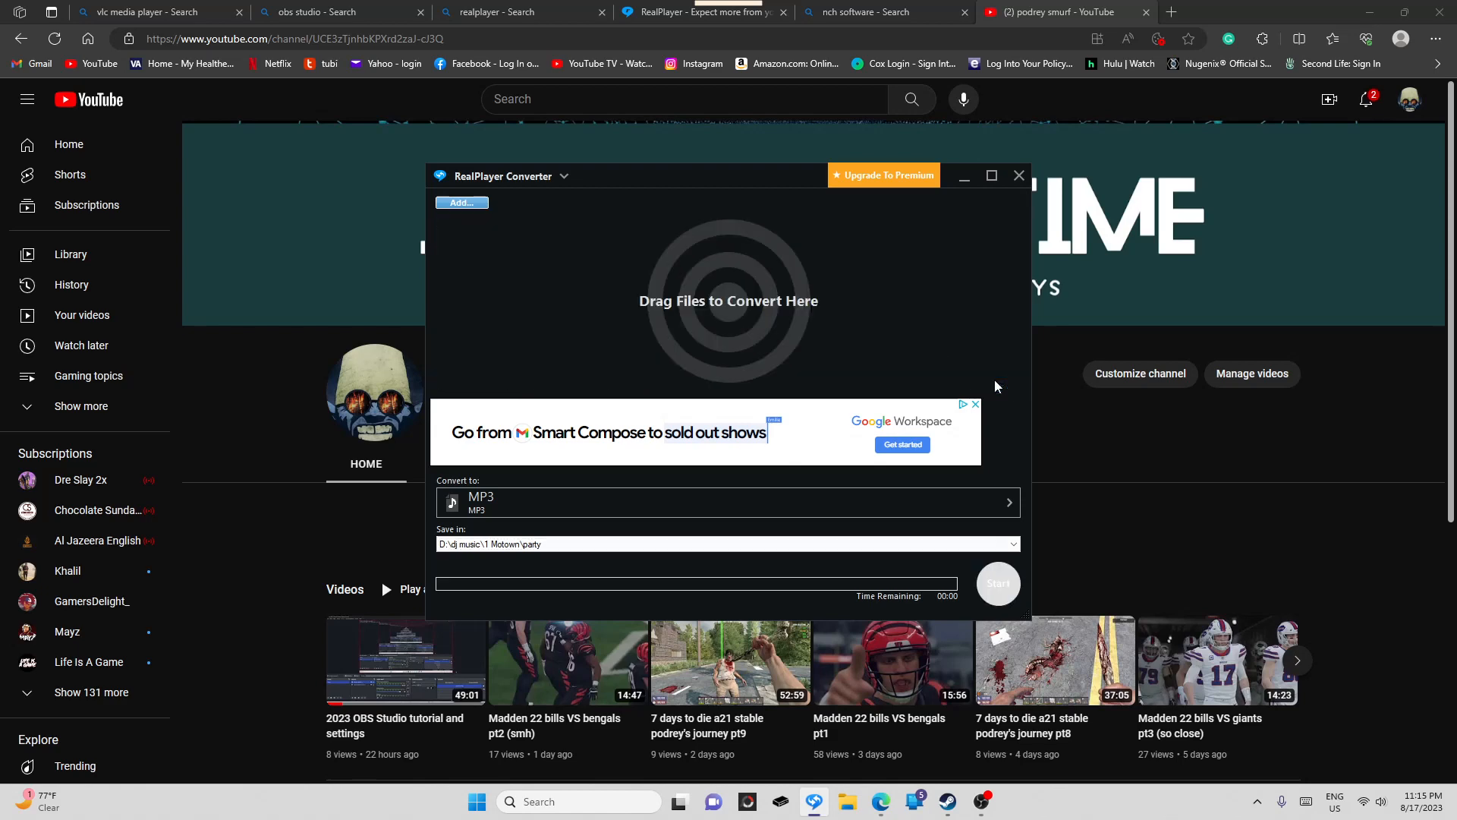
click(1020, 183)
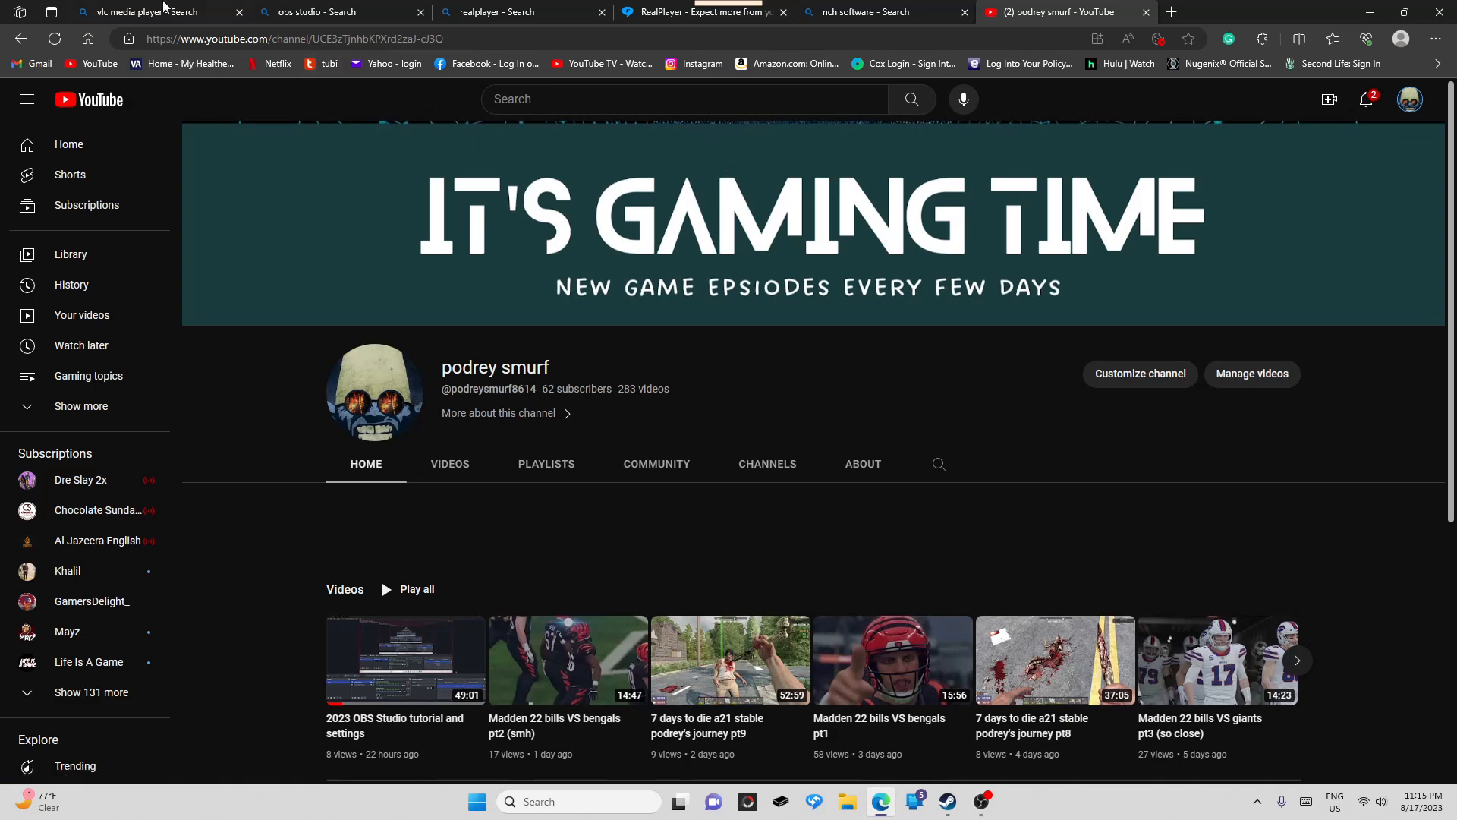
View the official VLC media player download page from the vlc media player search results, then close it
click(151, 19)
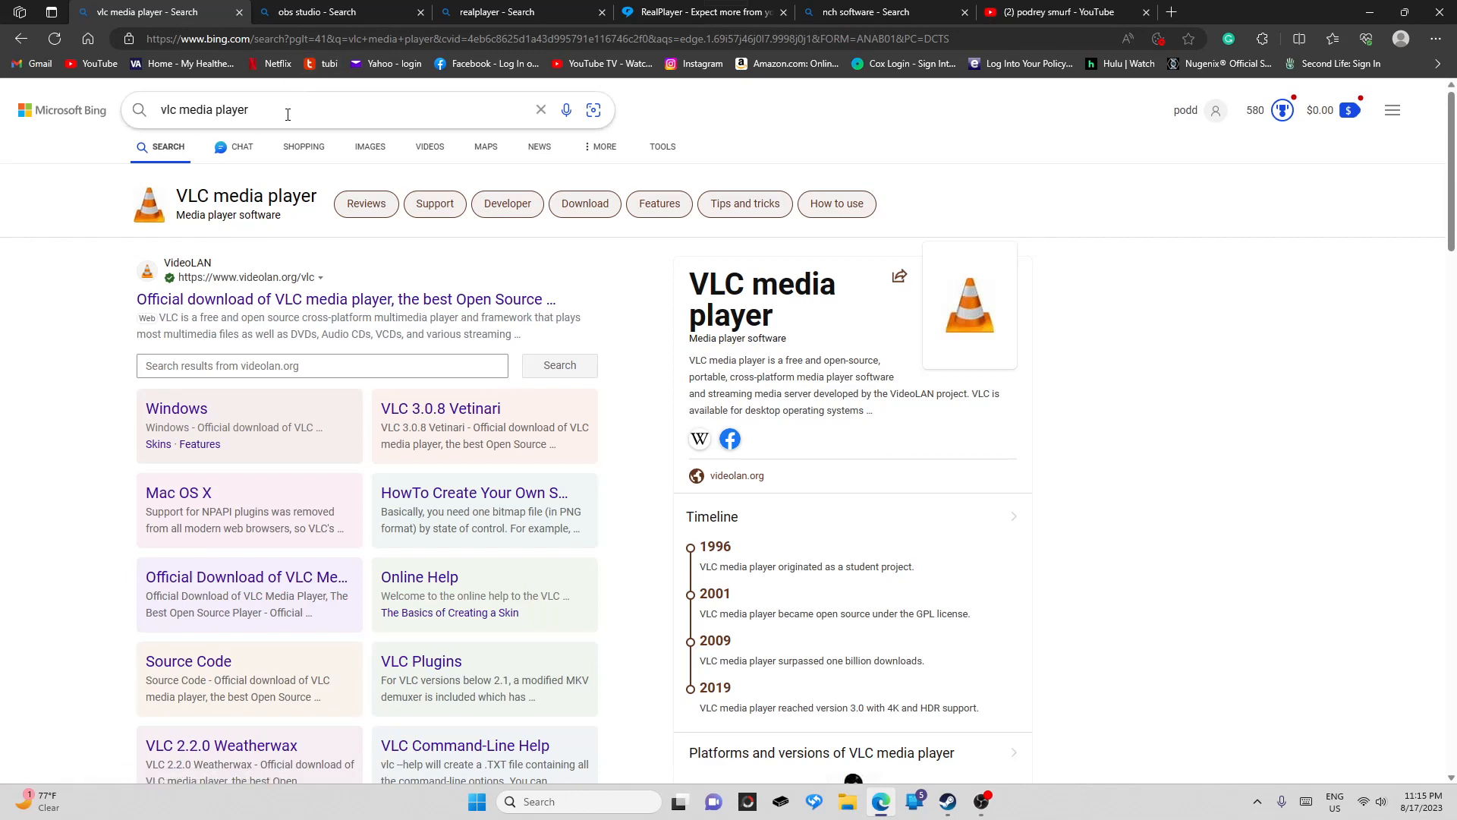
click(288, 303)
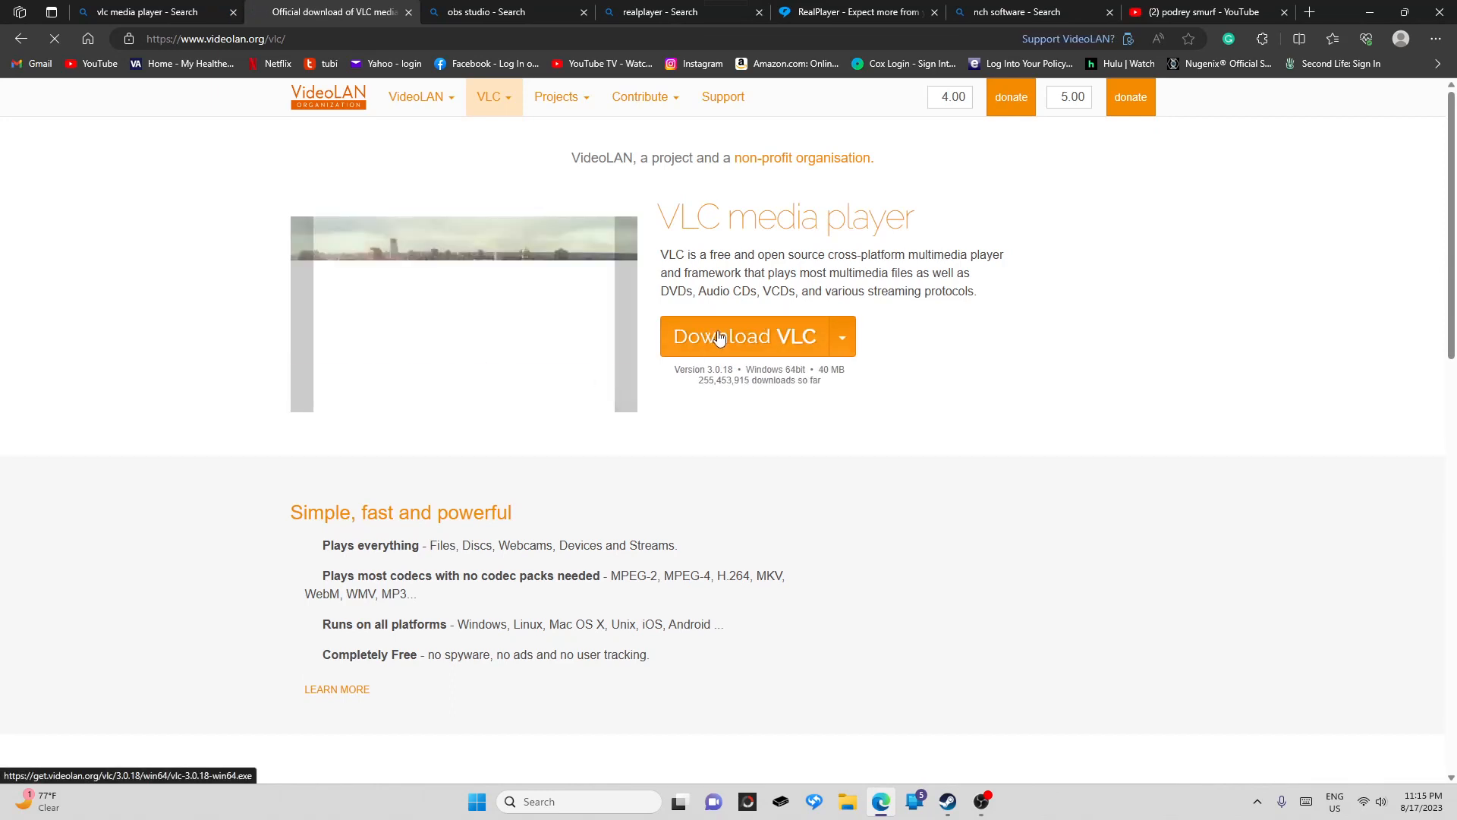
mouse_move(412, 96)
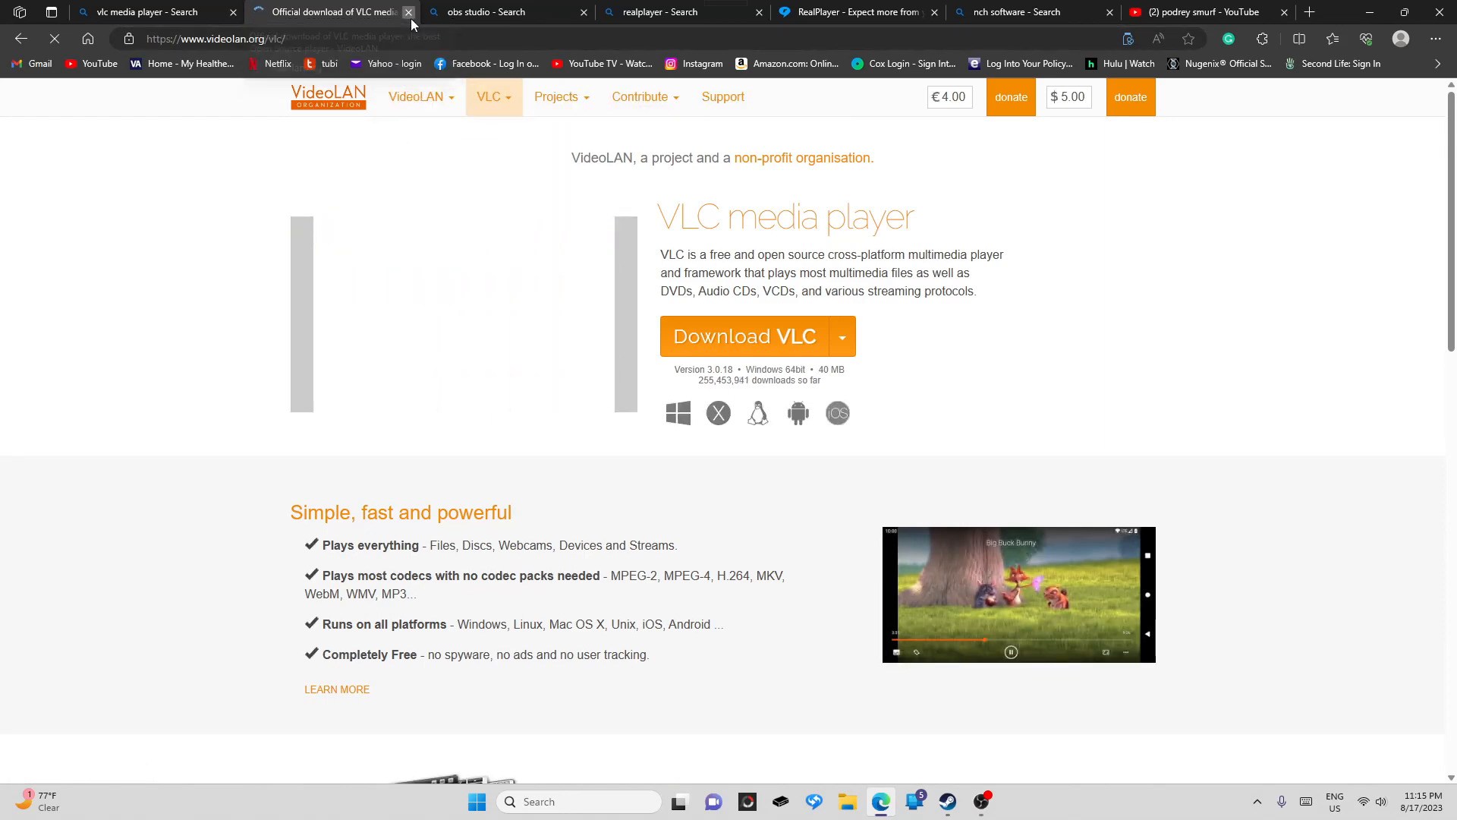
click(411, 18)
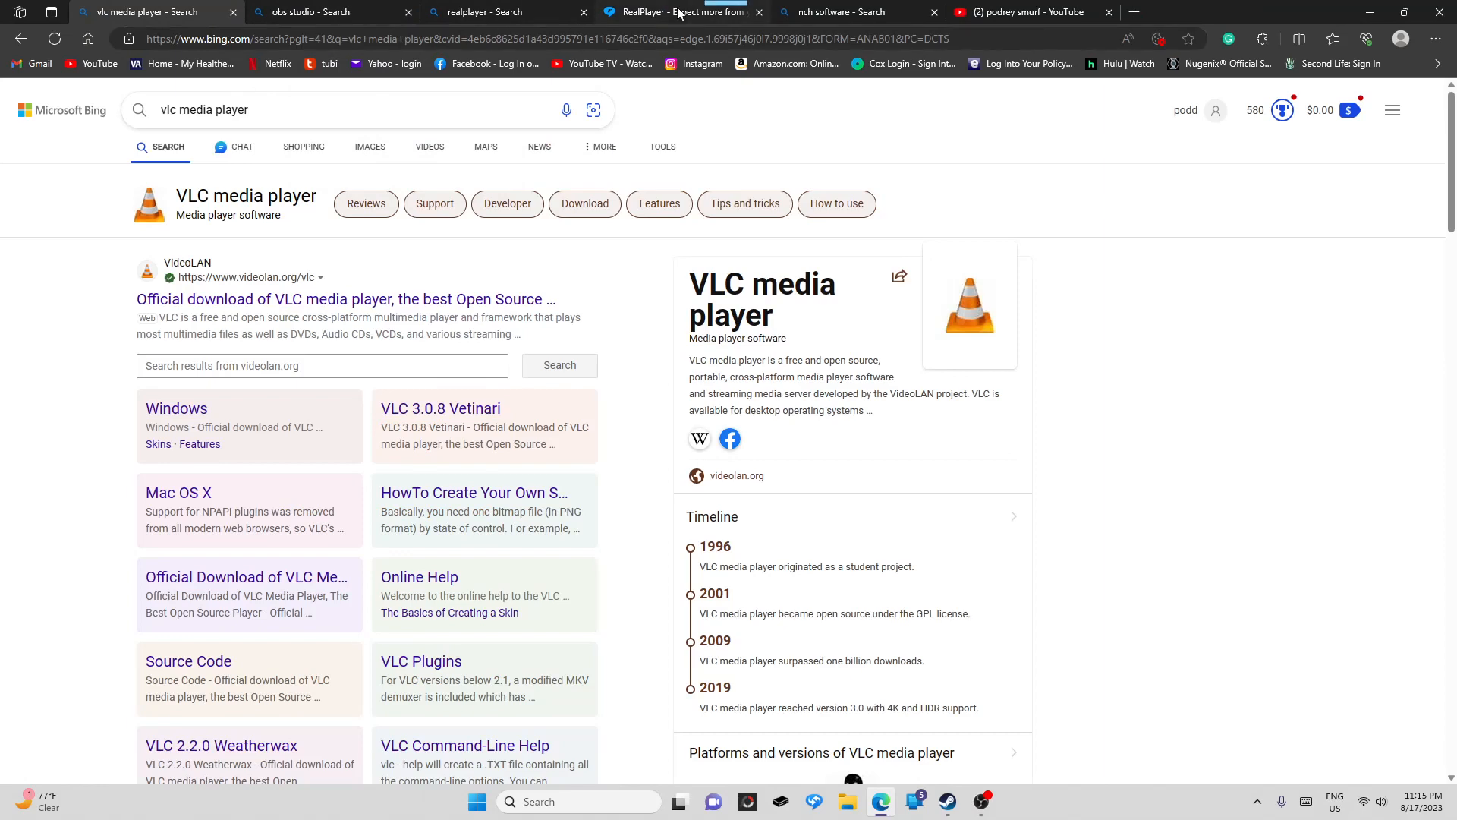
Return to the YouTube channel page, then switch to File Explorer and open the Videos folder
click(992, 11)
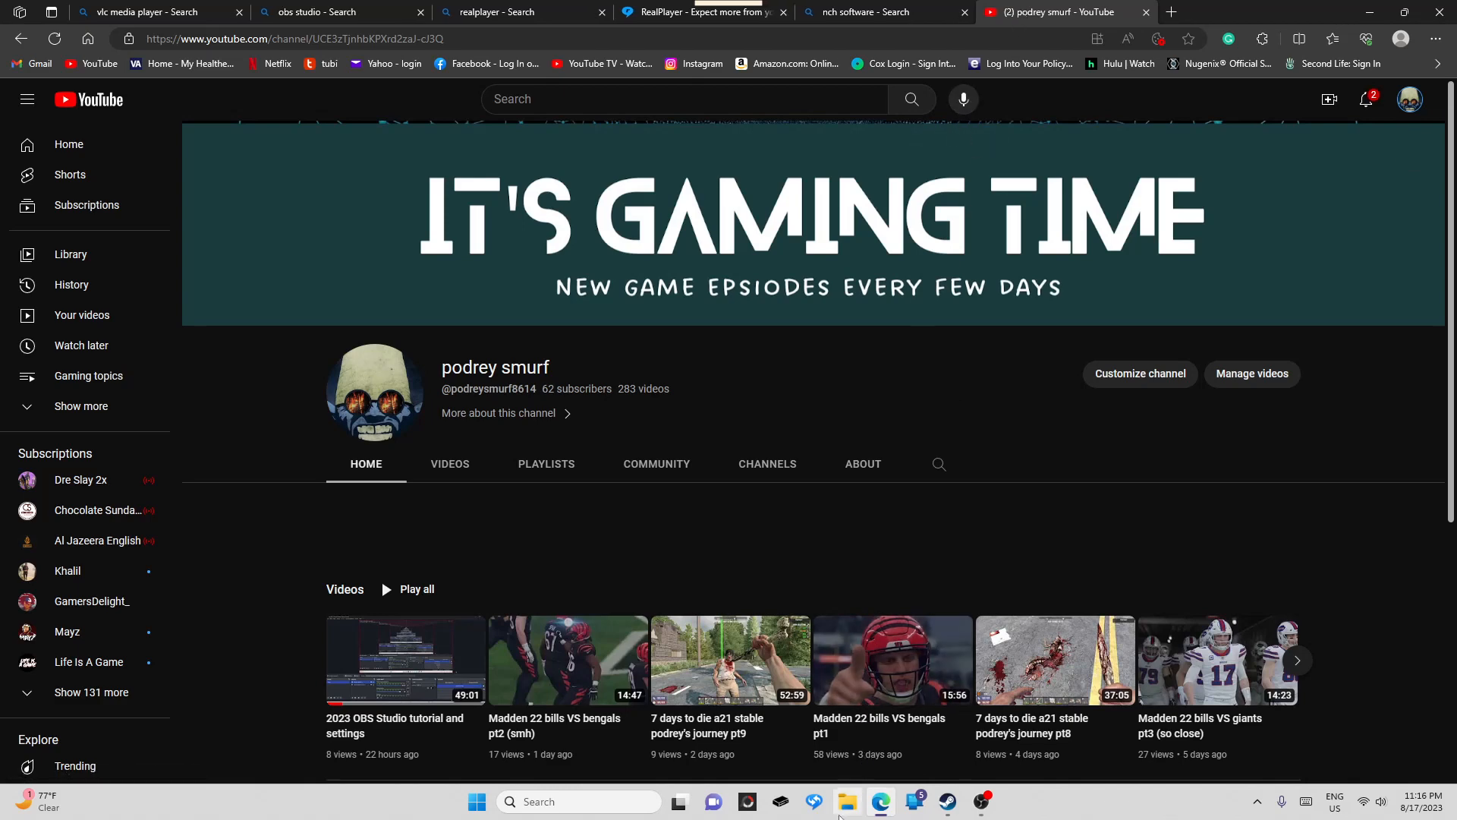
click(850, 810)
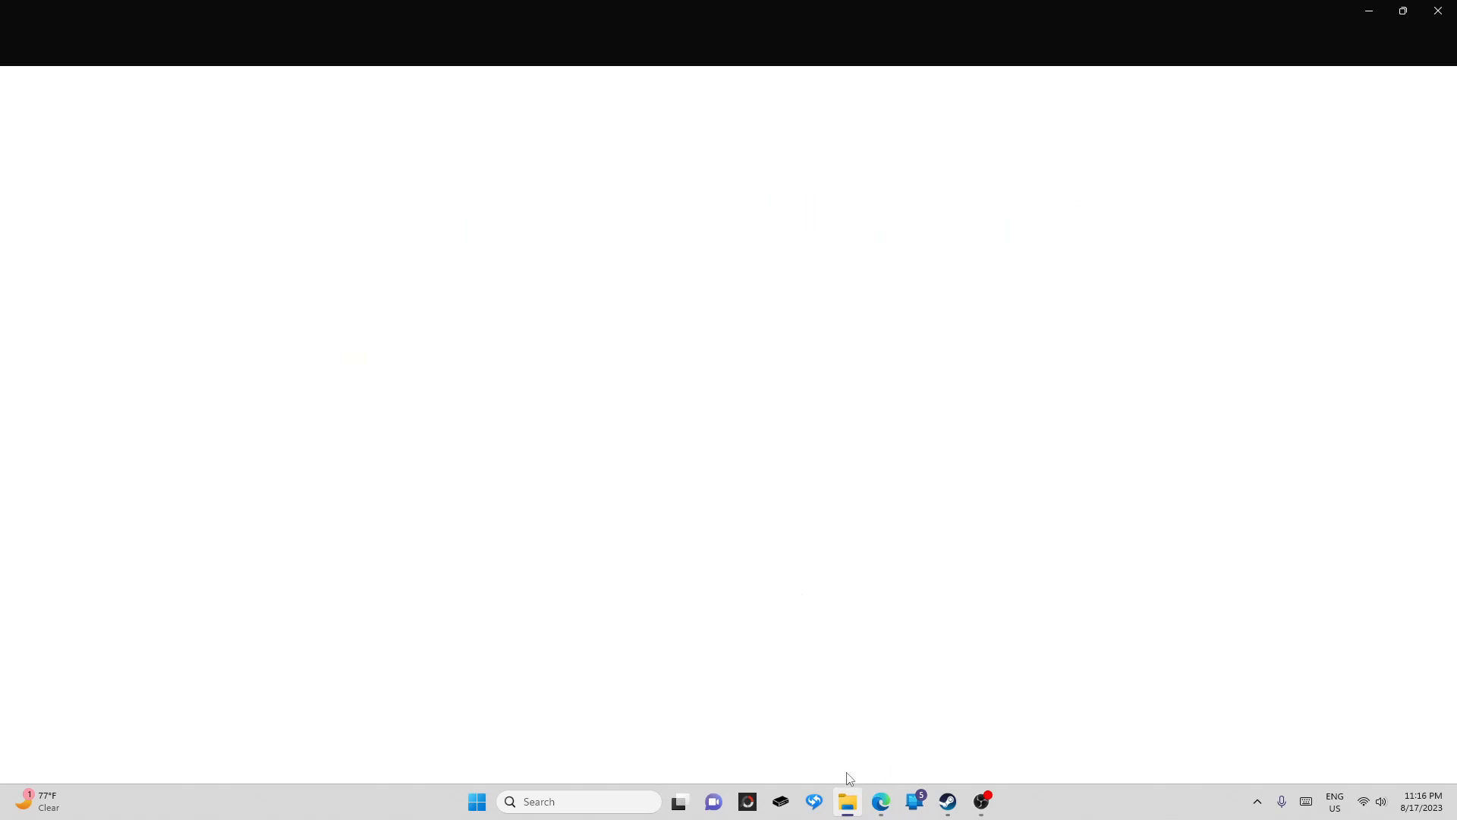
mouse_move(853, 800)
mouse_move(983, 802)
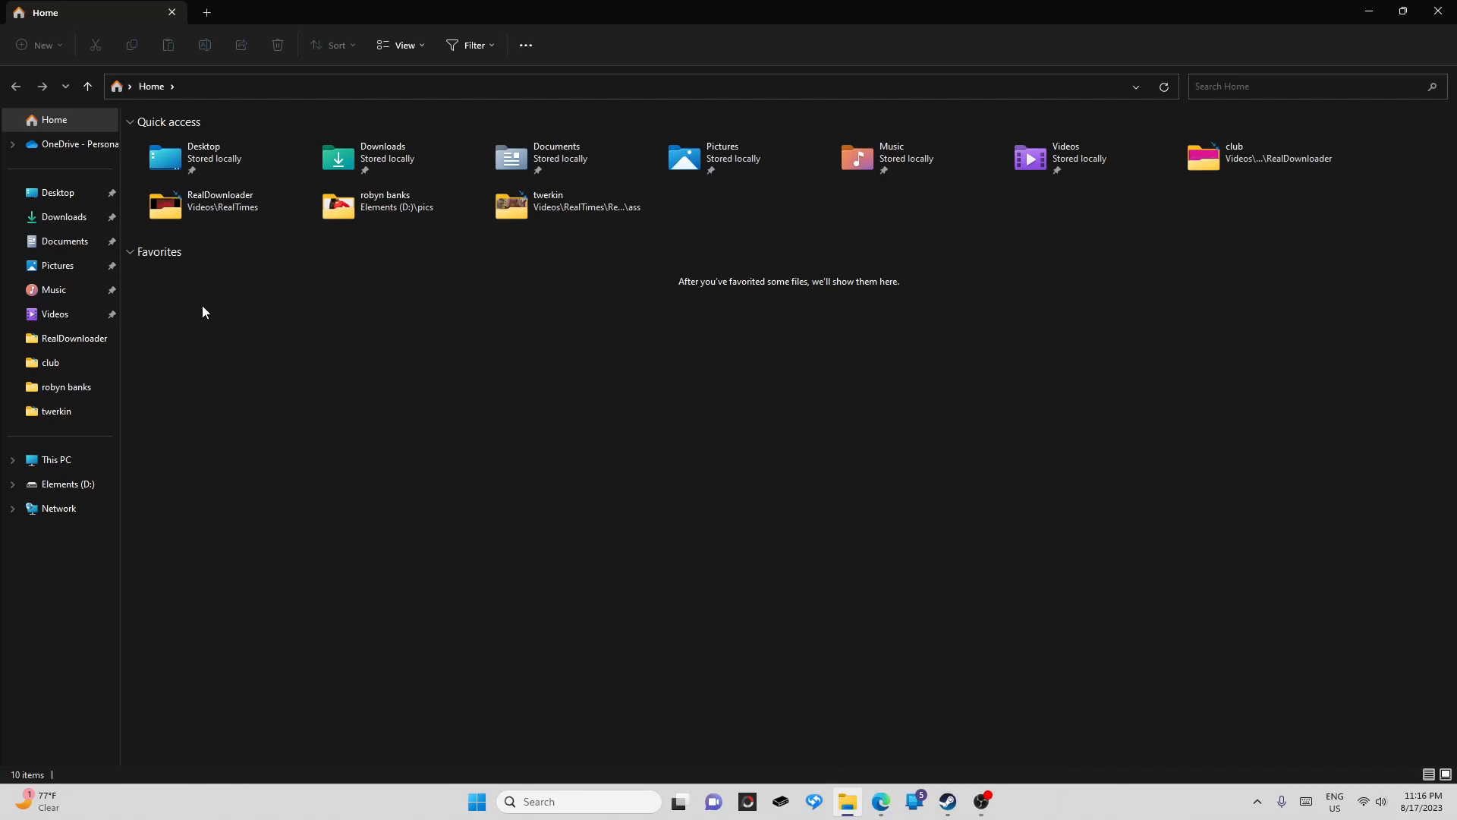
click(81, 311)
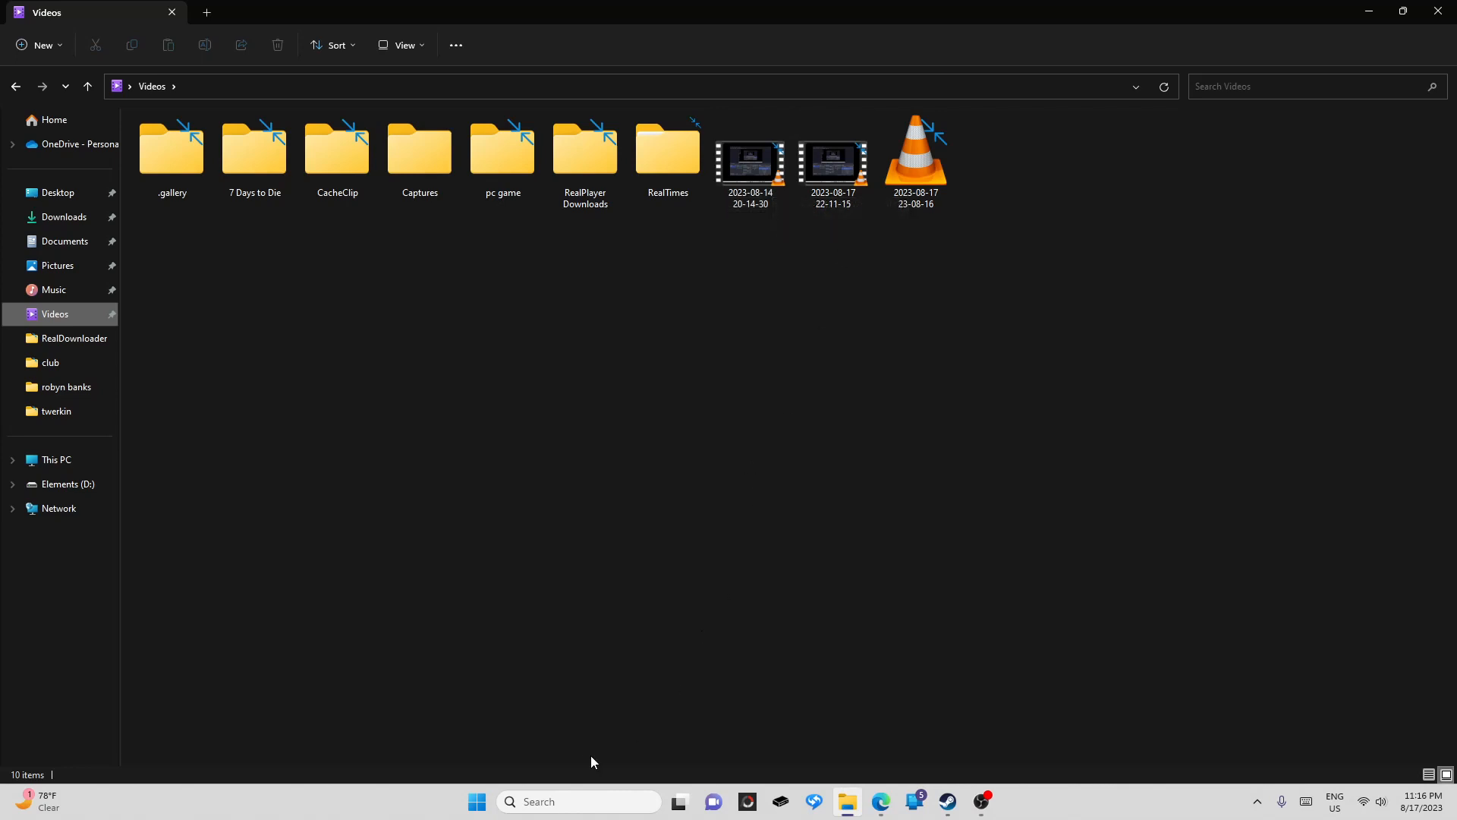
click(481, 800)
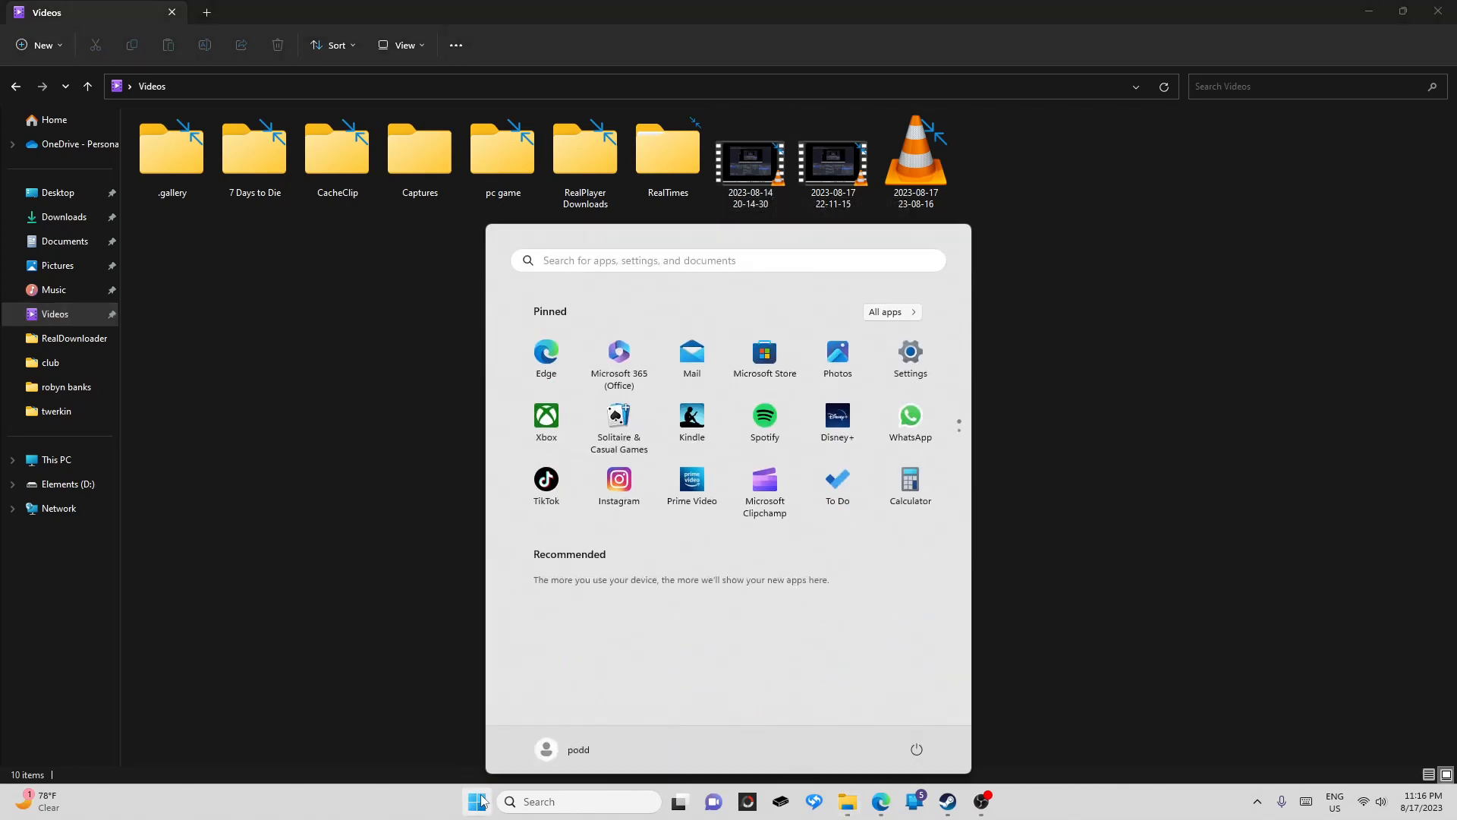
click(905, 360)
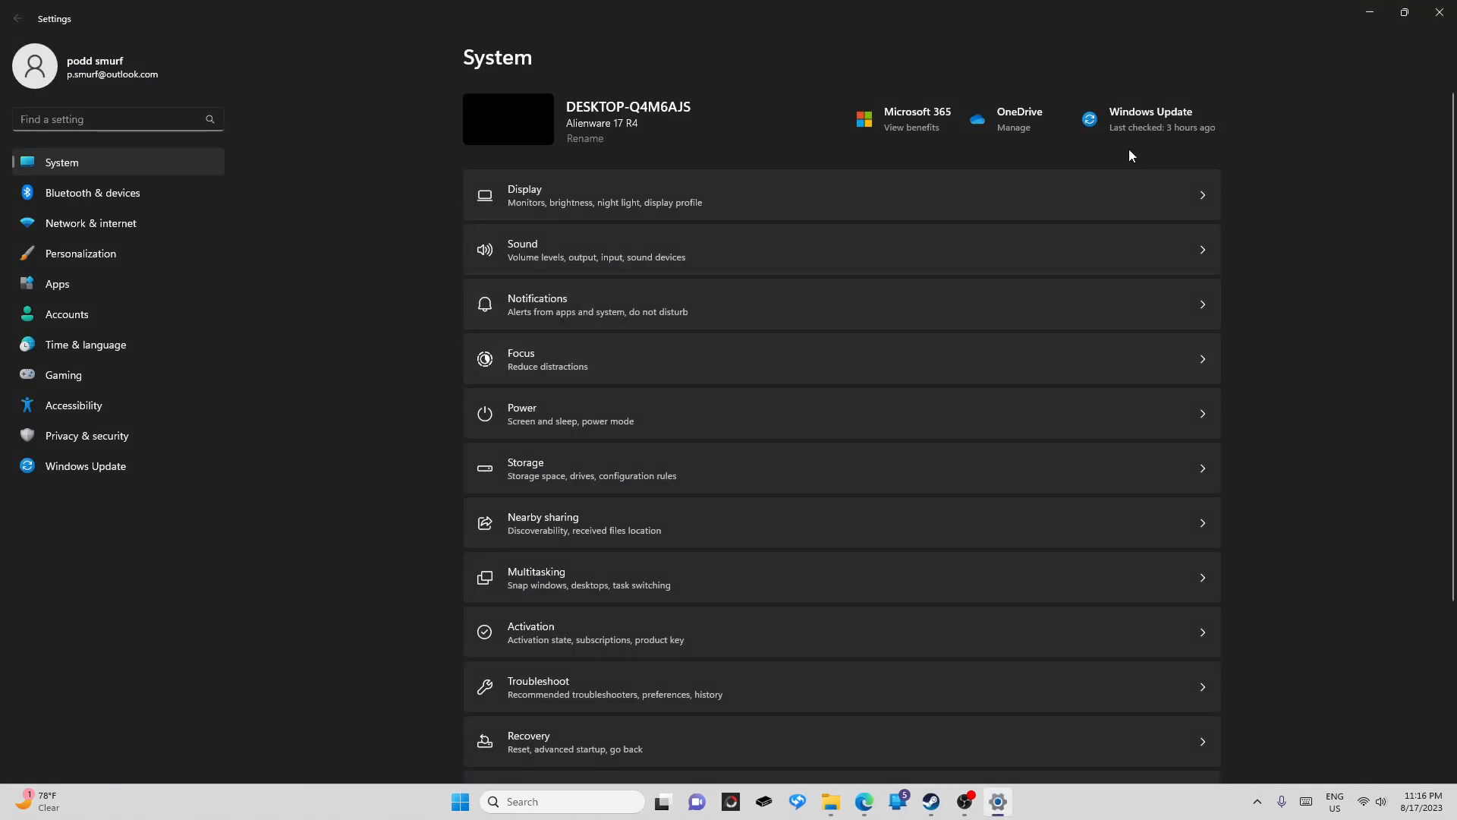
click(1429, 13)
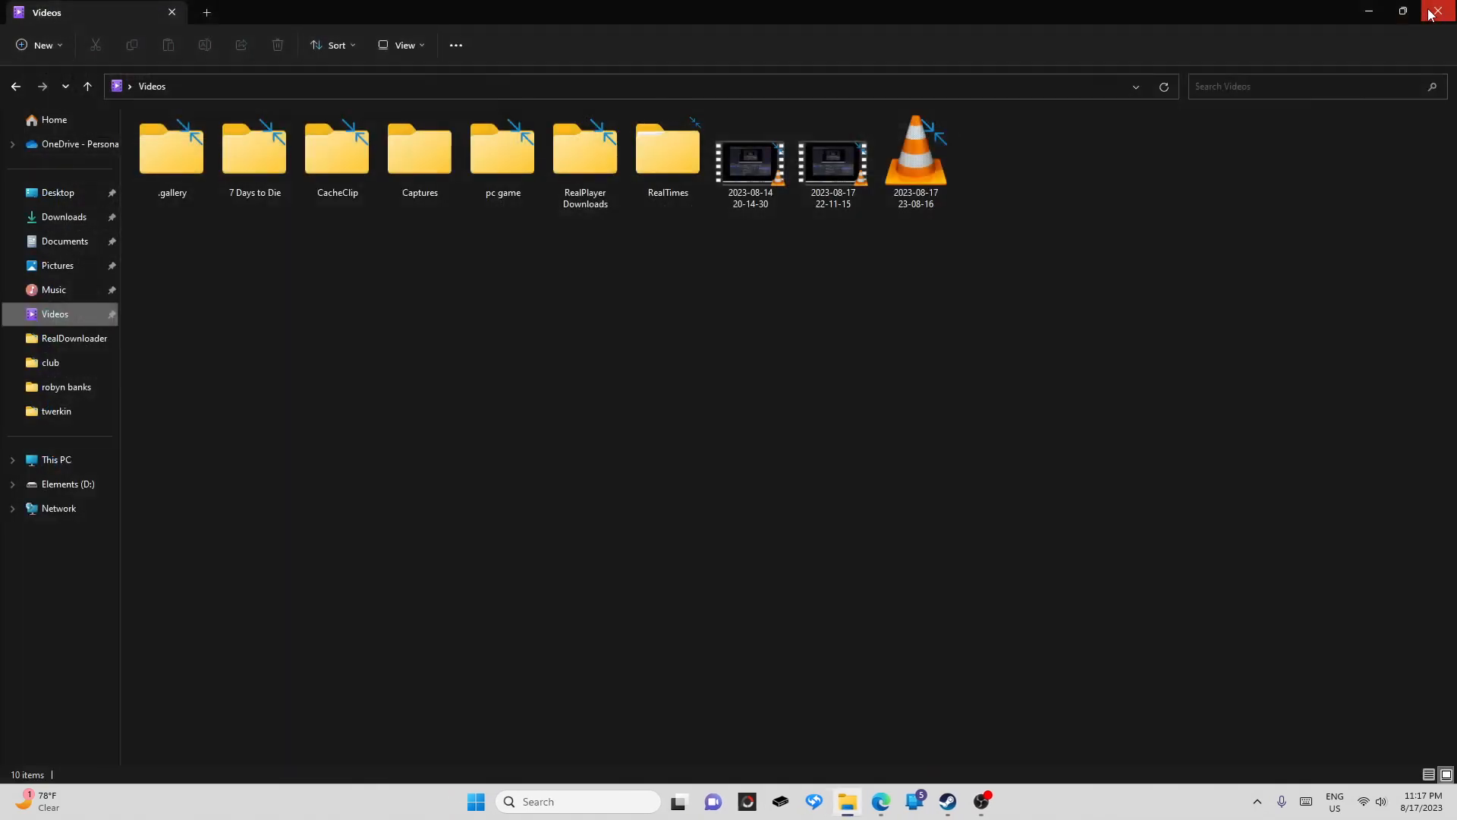
right_click(848, 189)
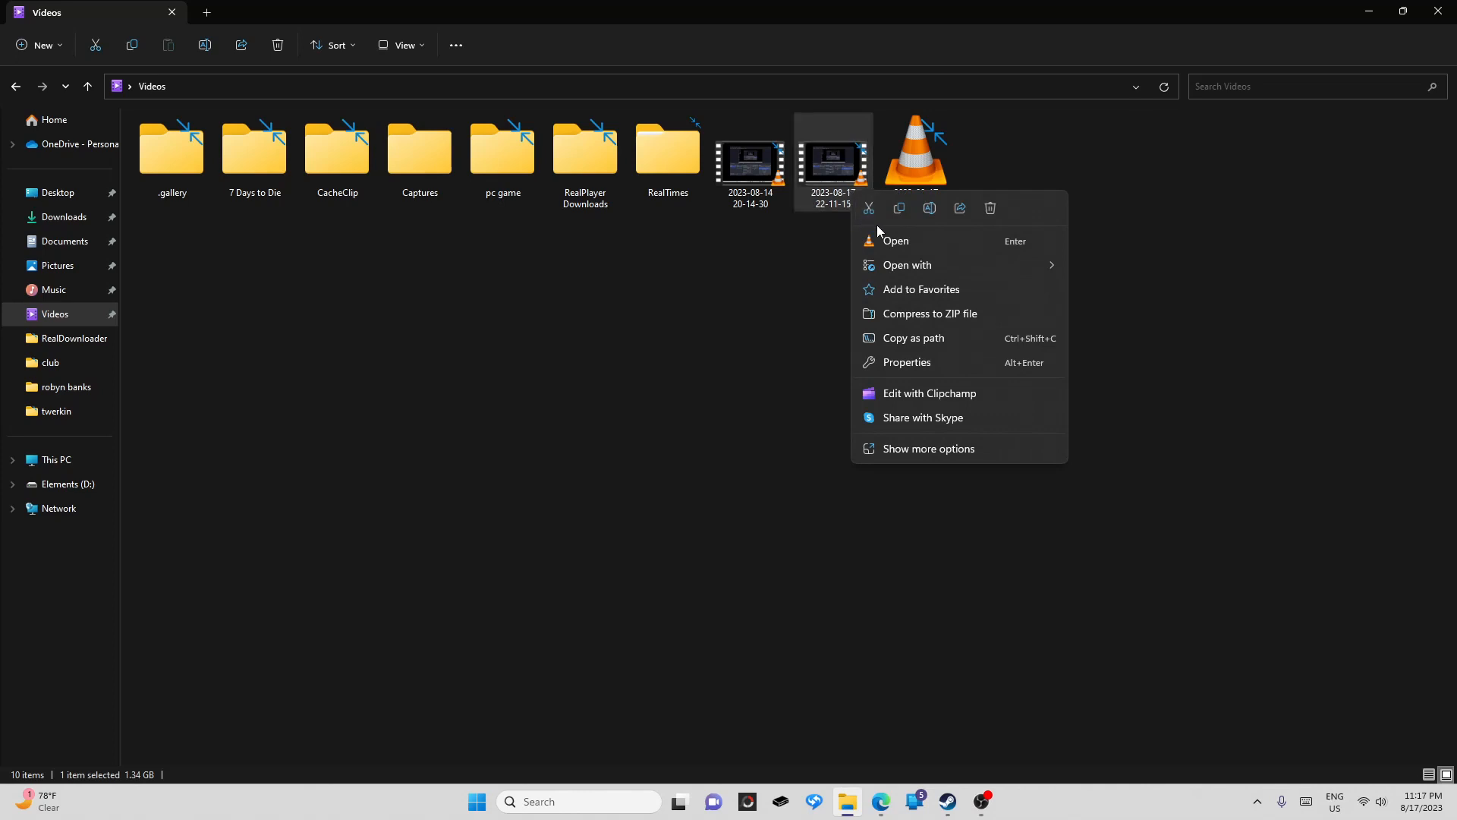
mouse_move(888, 258)
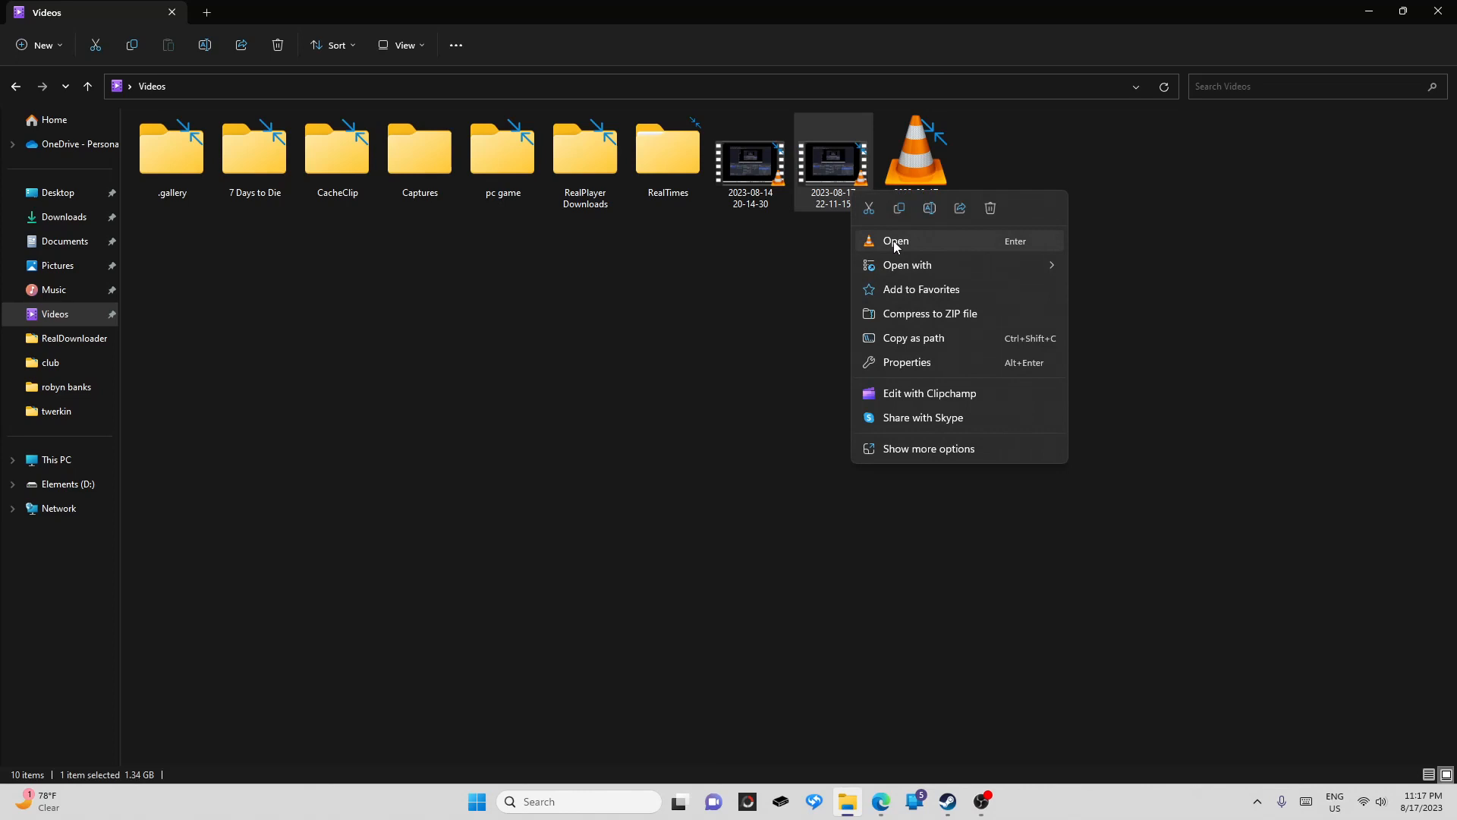
mouse_move(937, 270)
click(788, 323)
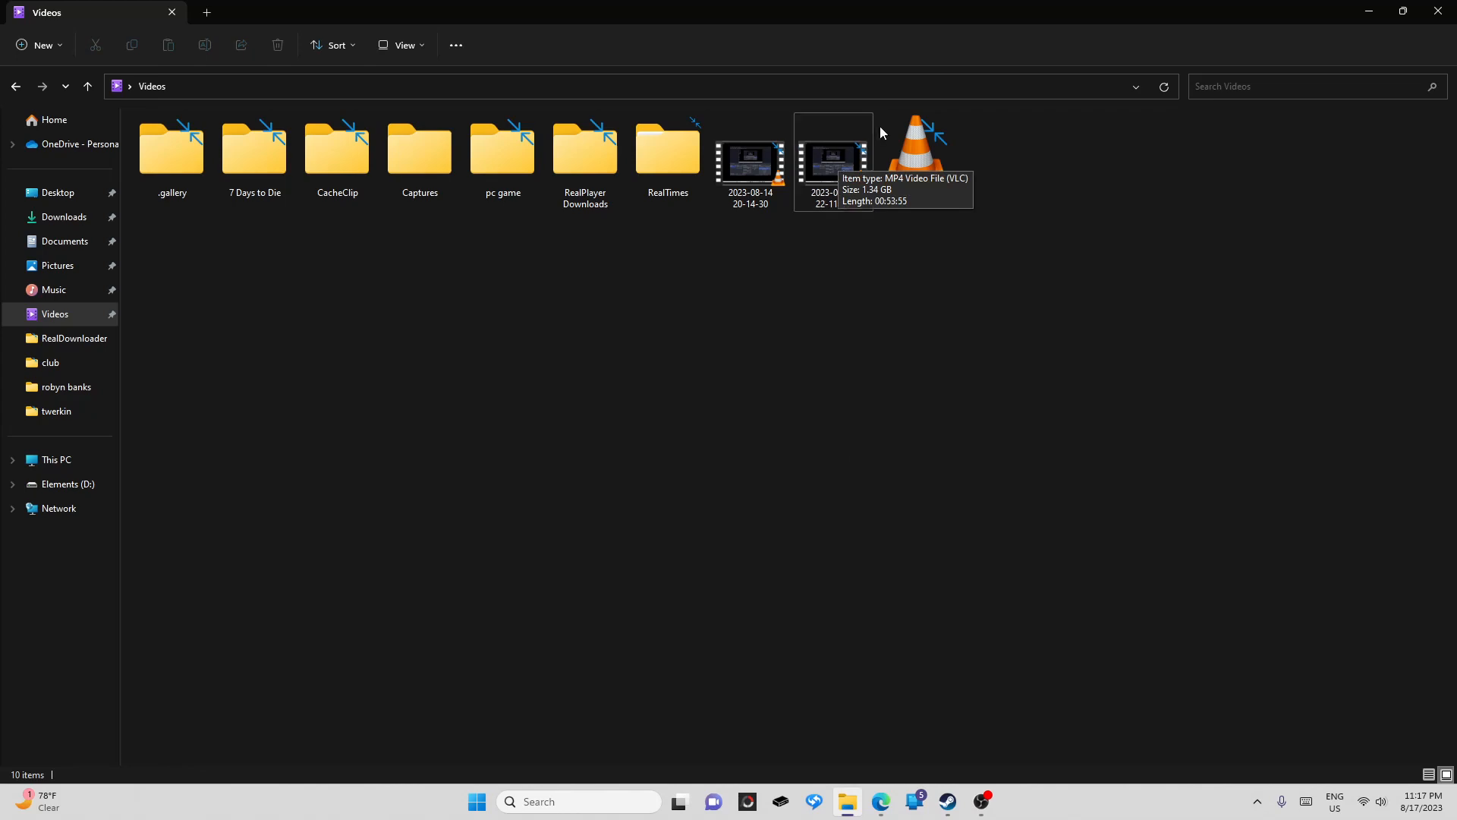
click(1435, 13)
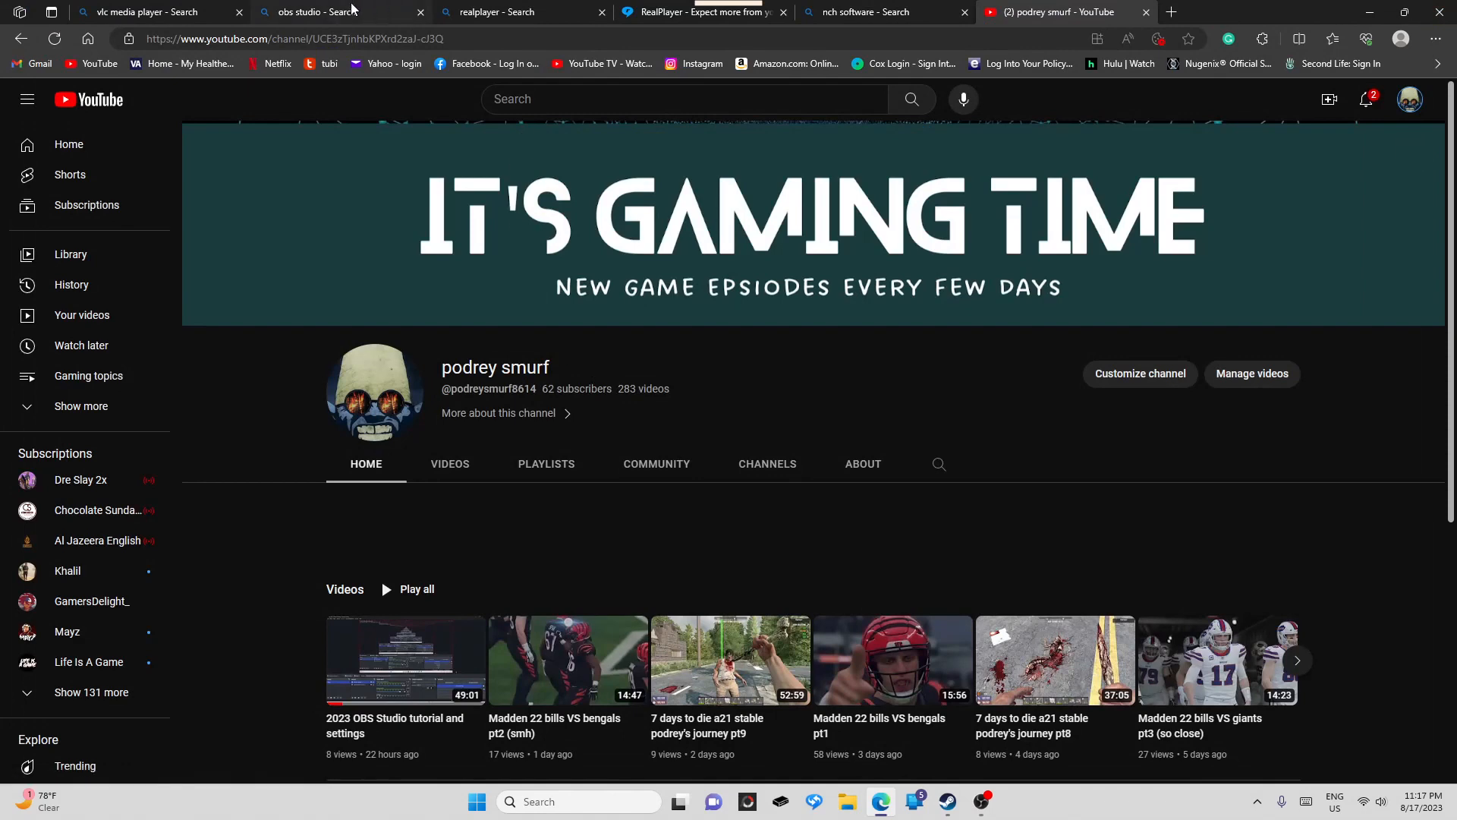
Open the official OBS website from the obs studio search results and download OBS Studio for Windows
click(336, 20)
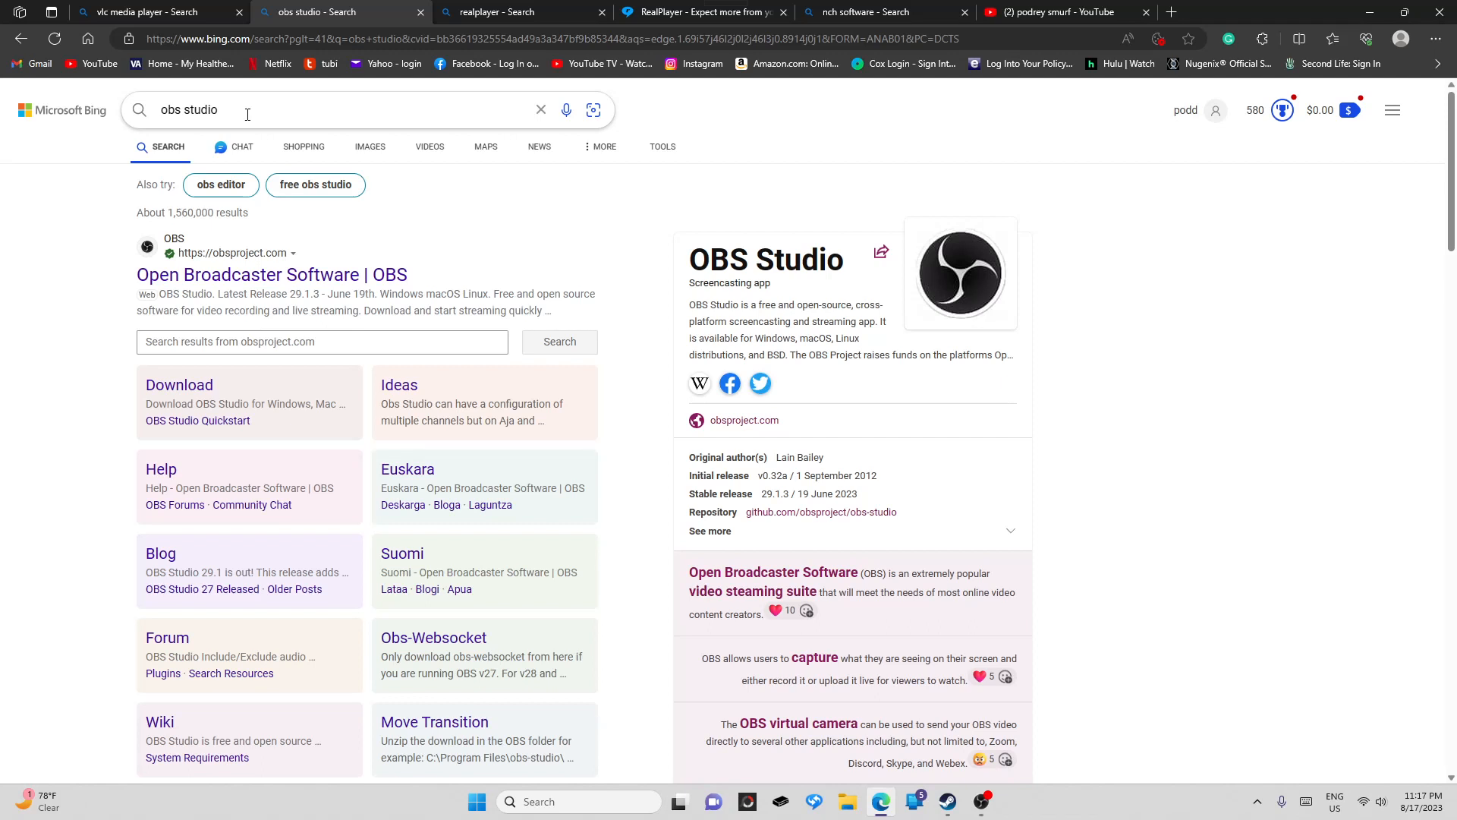
click(300, 275)
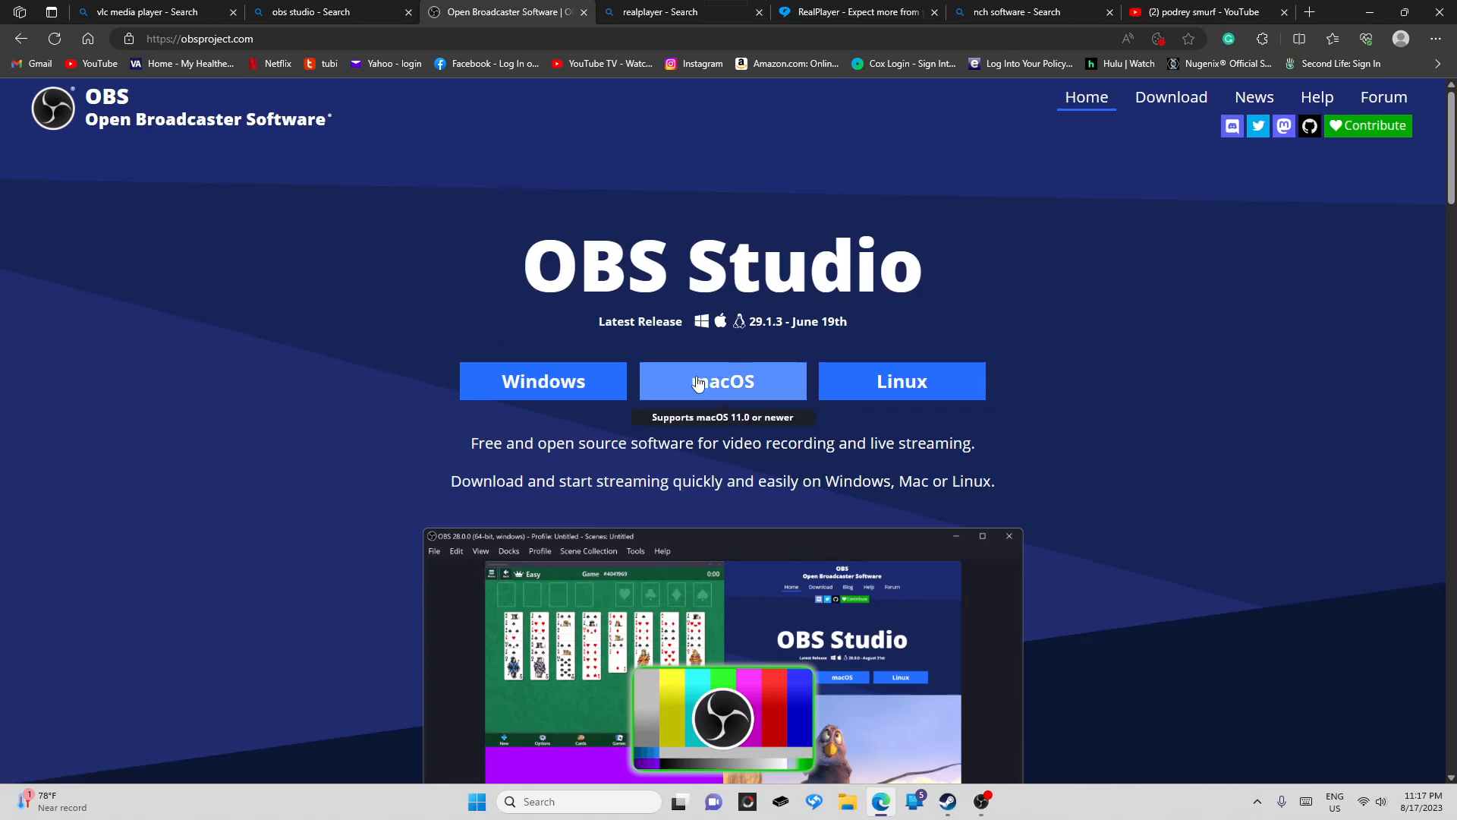
click(570, 373)
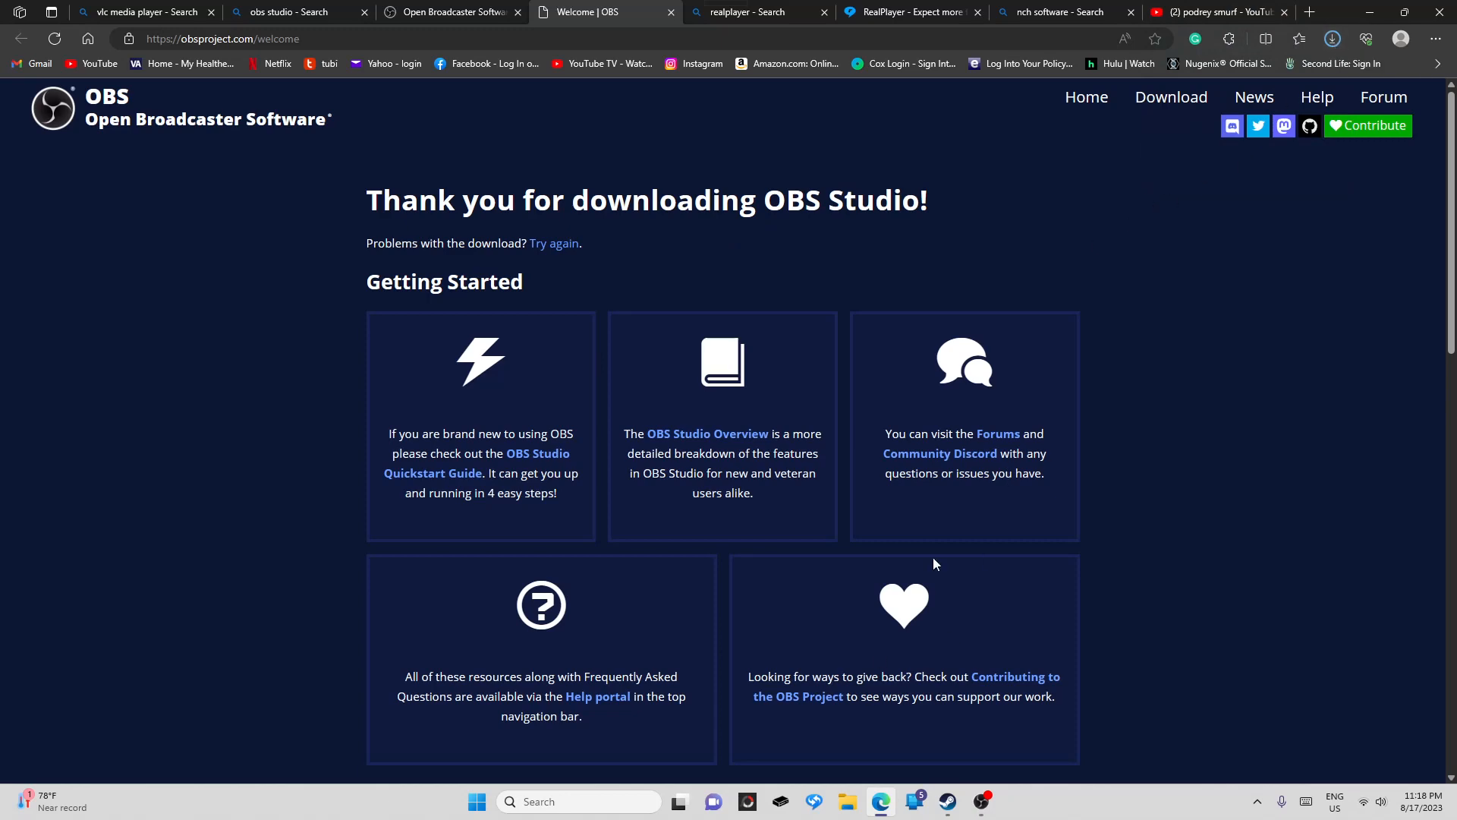
Check the Downloads folder in File Explorer for the OBS Studio installer, then return to the browser and close the OBS welcome page
click(842, 803)
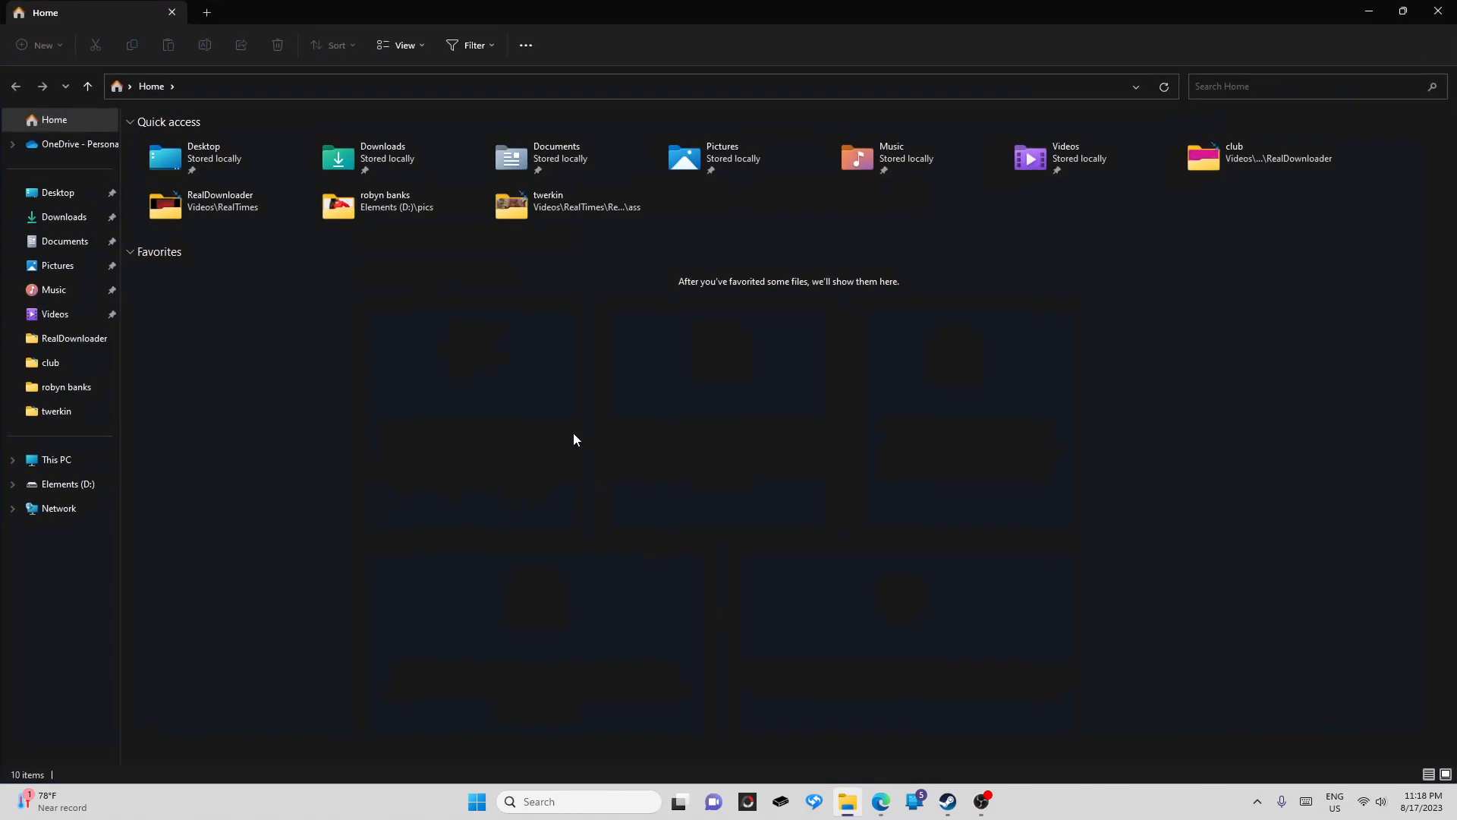
click(79, 222)
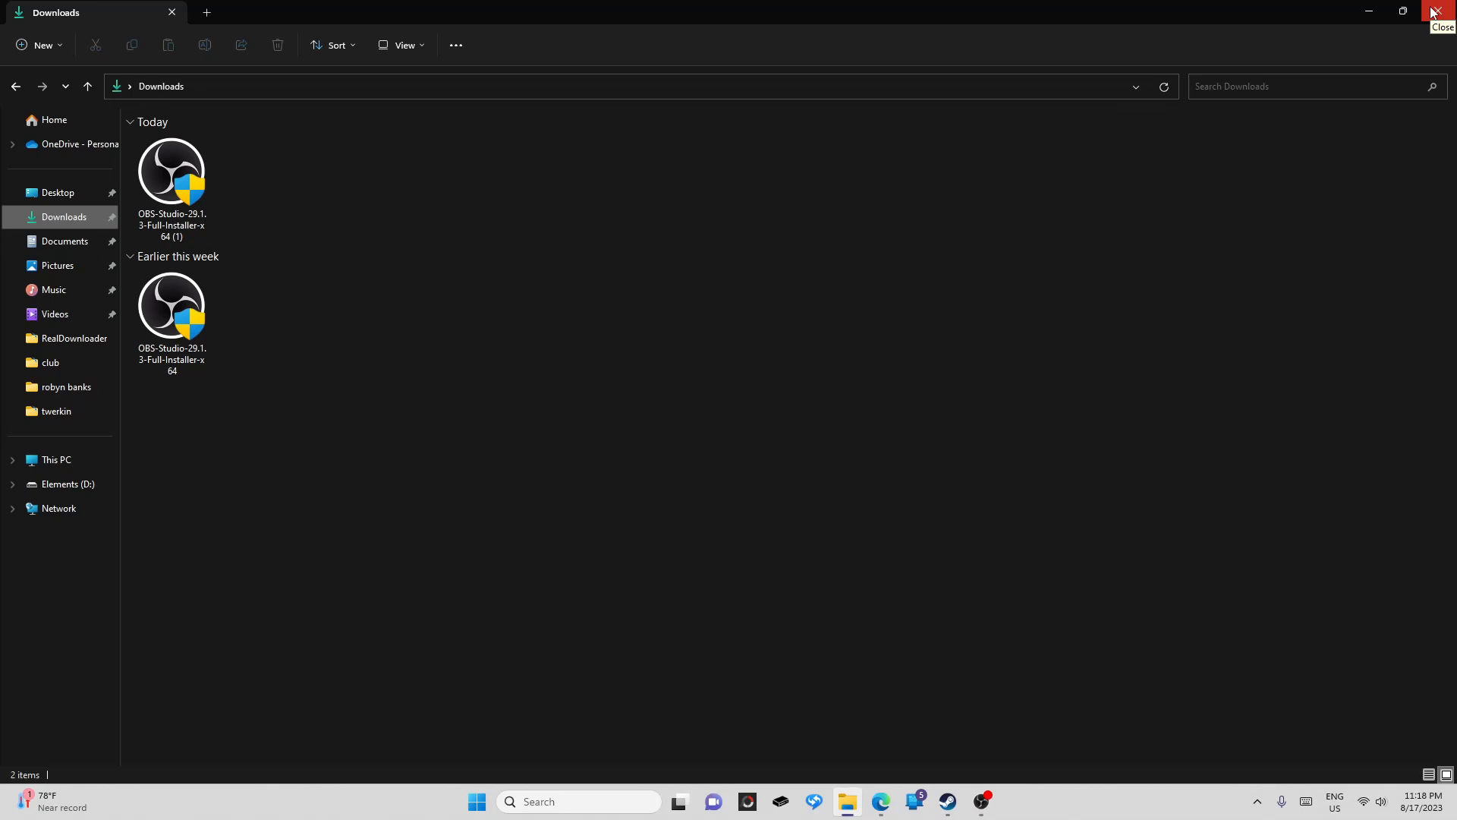
click(1367, 17)
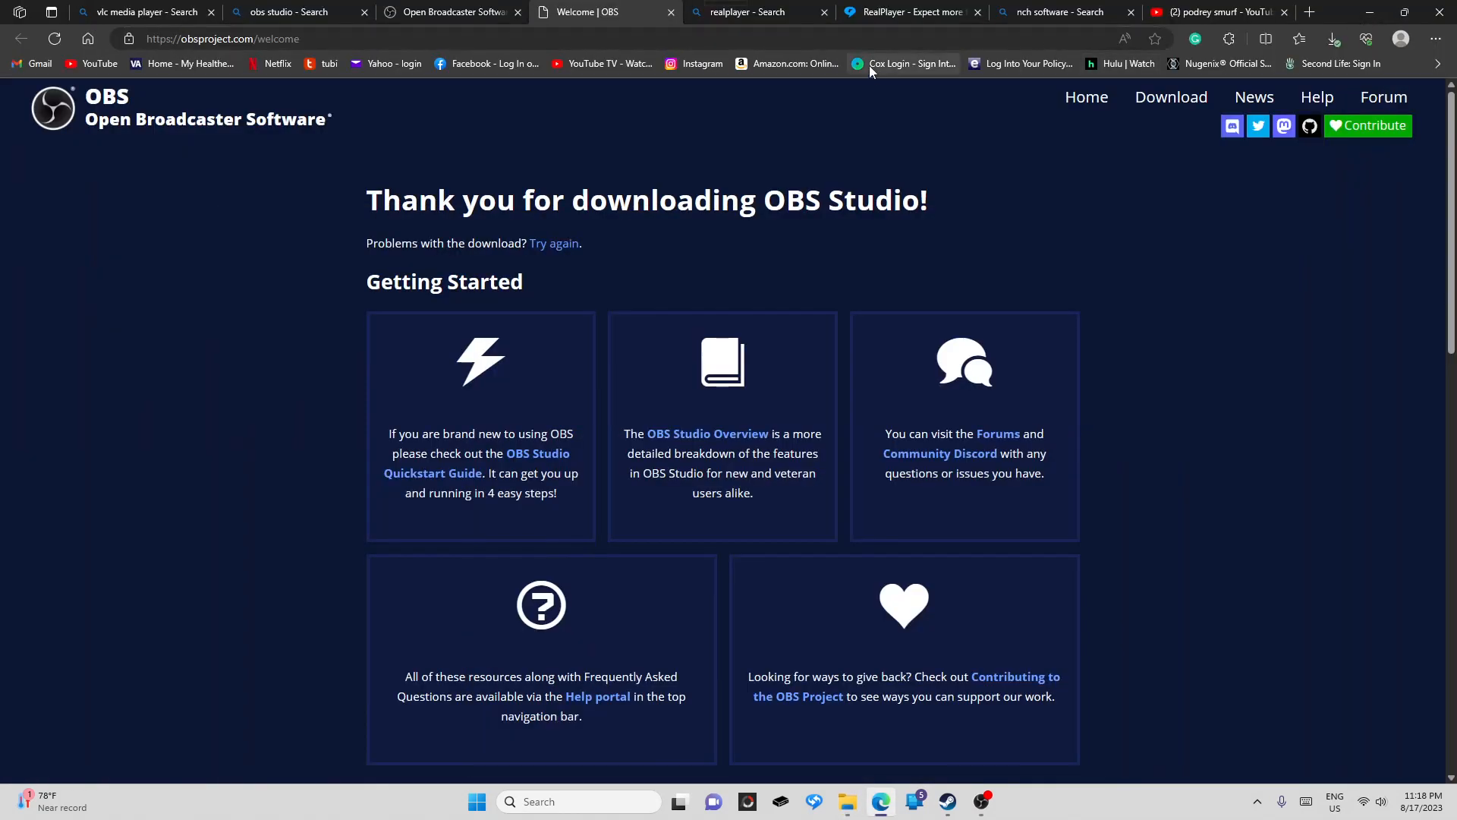
click(672, 14)
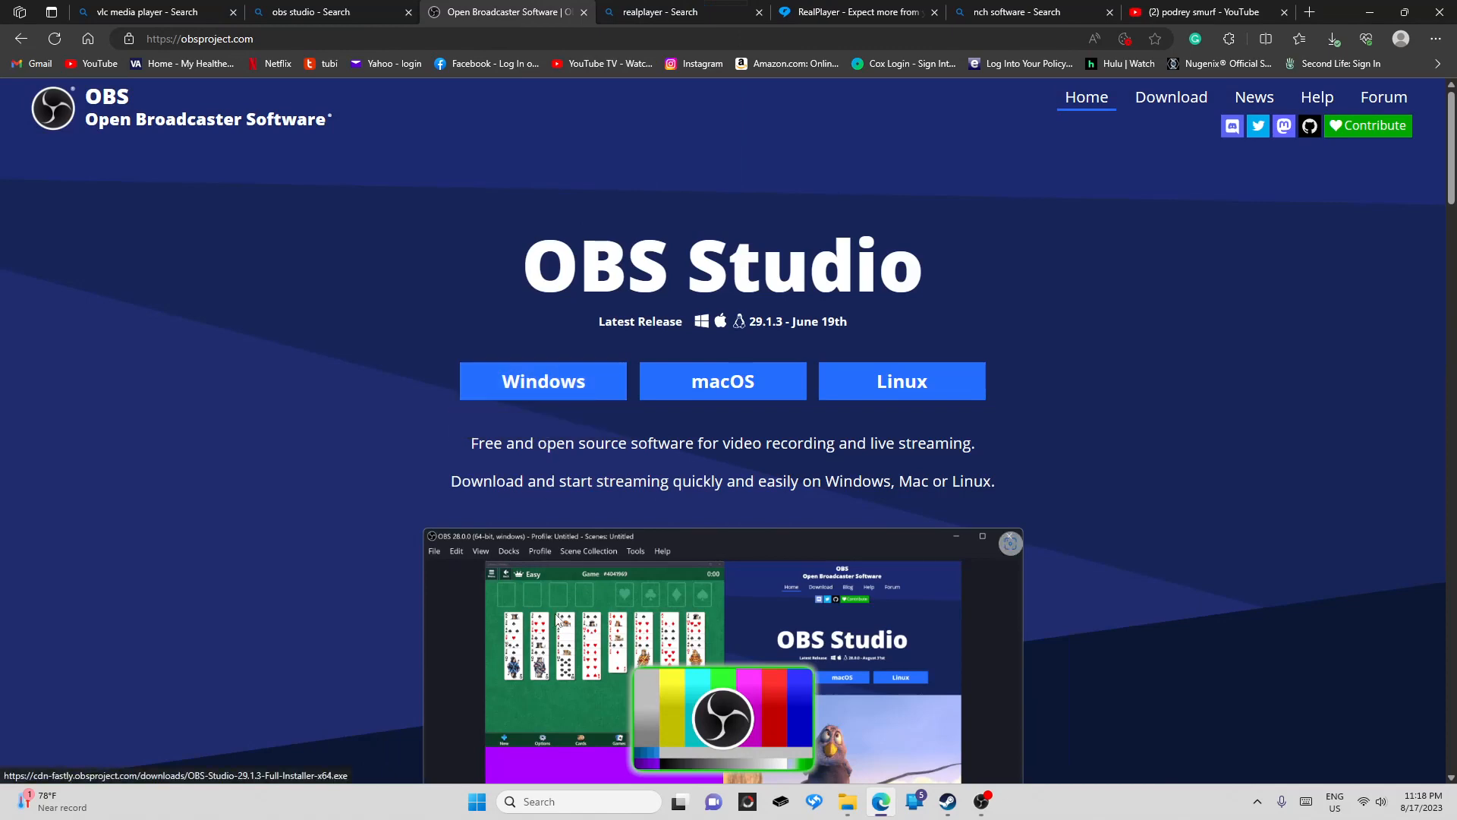
View the Videos folder and the Elements (D:) drive in File Explorer, then minimize the window
click(848, 806)
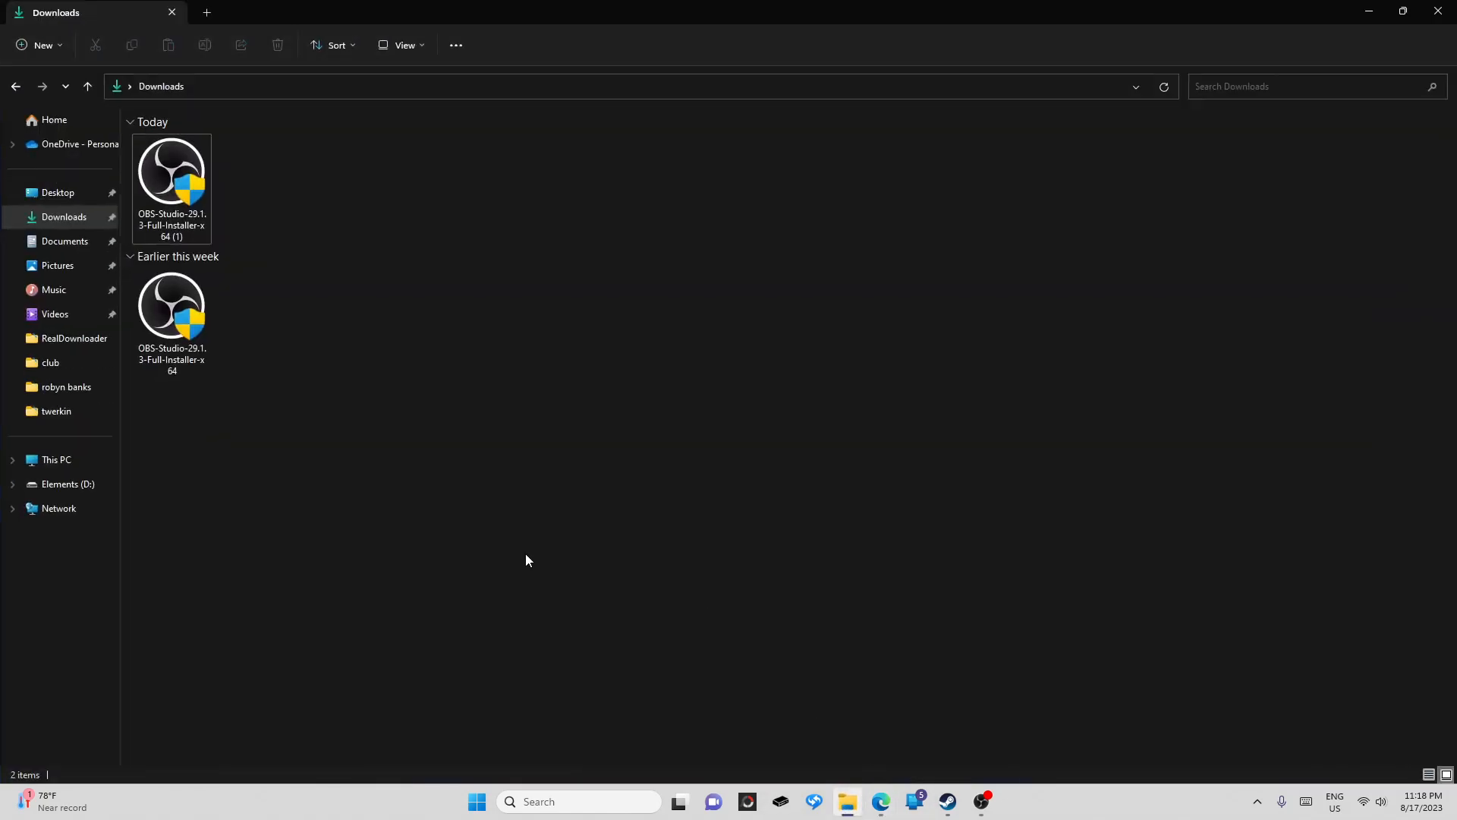
click(81, 318)
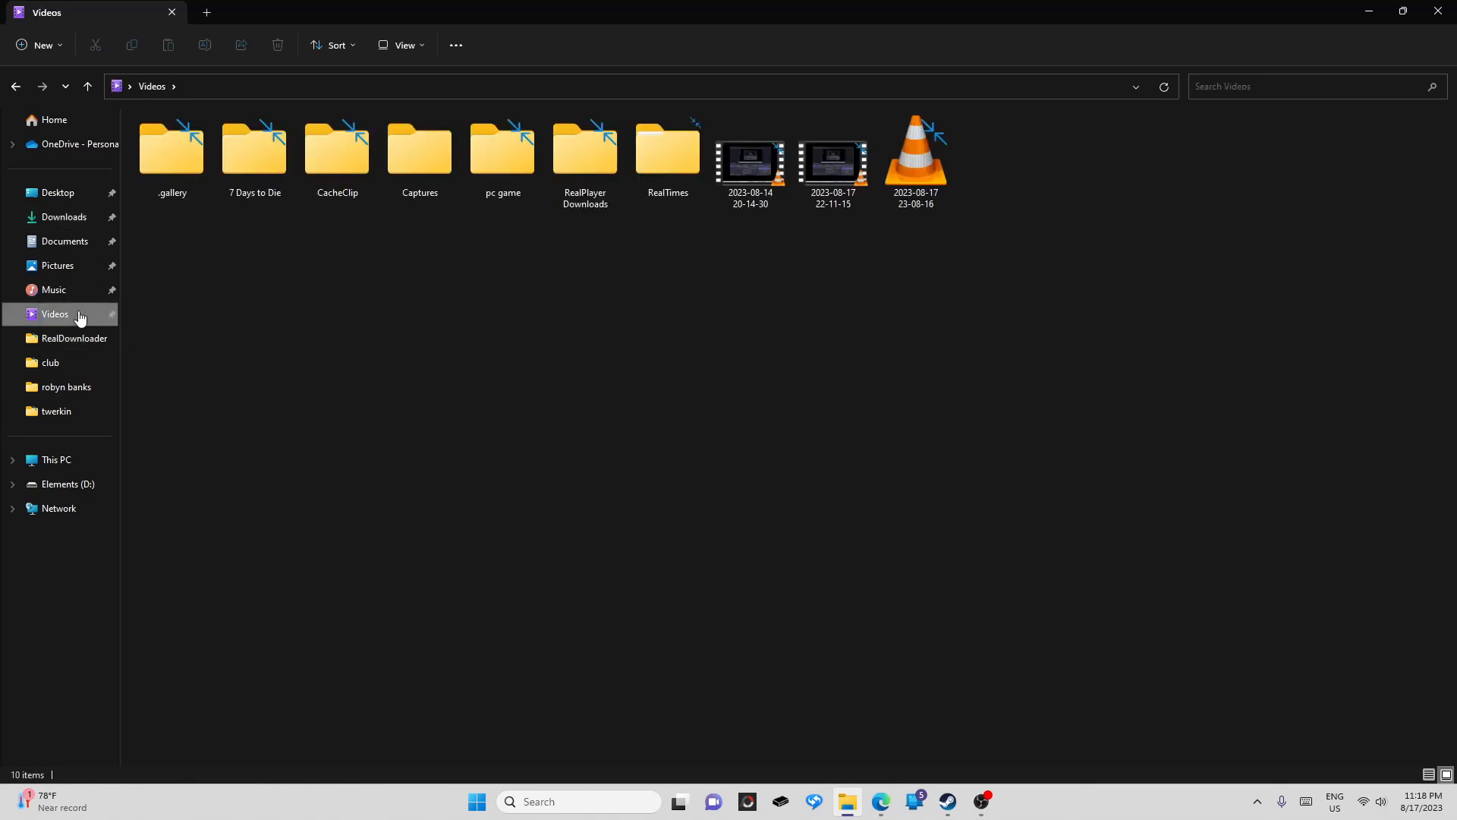
click(103, 481)
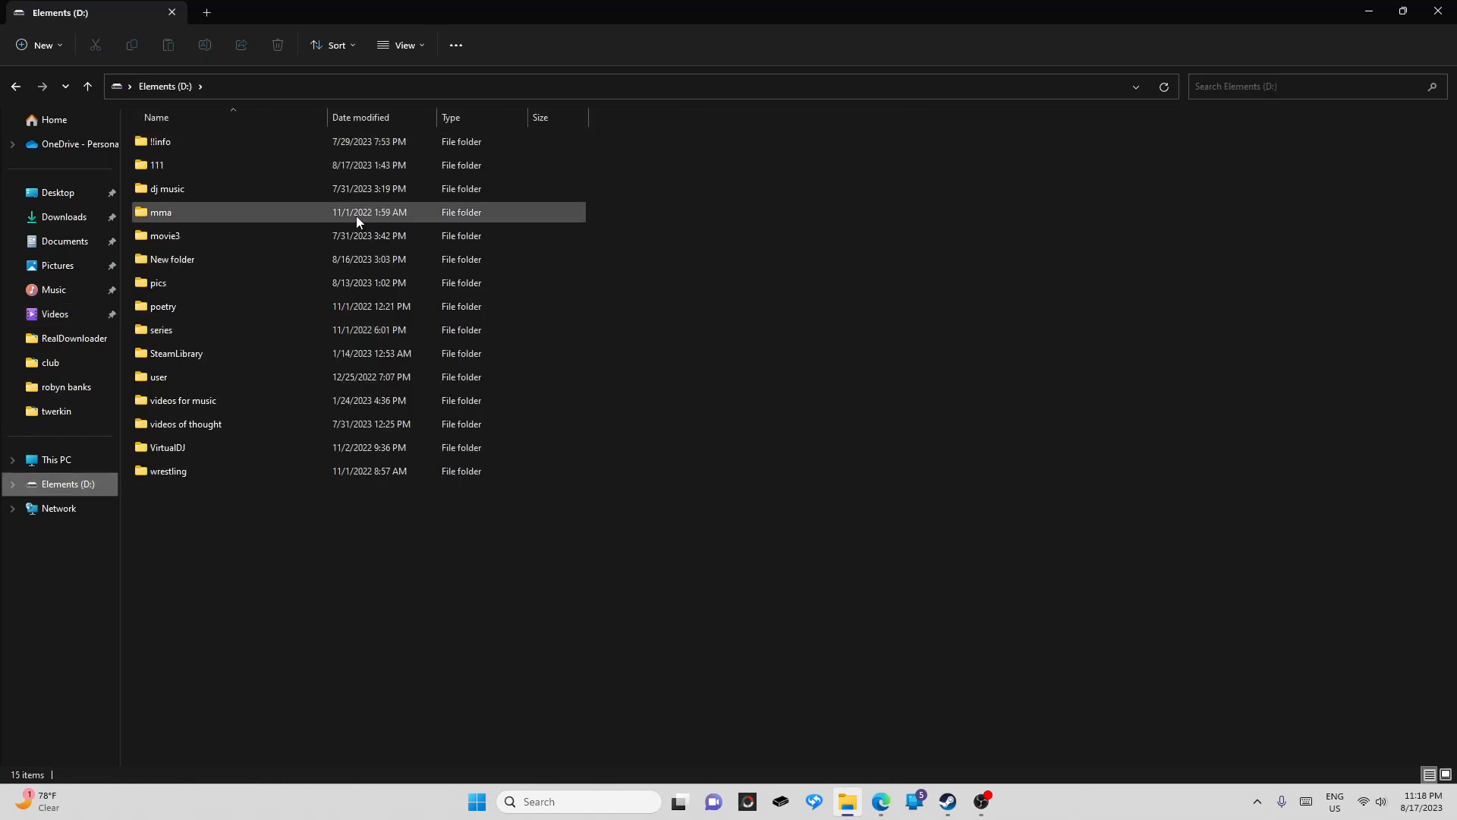
click(1380, 12)
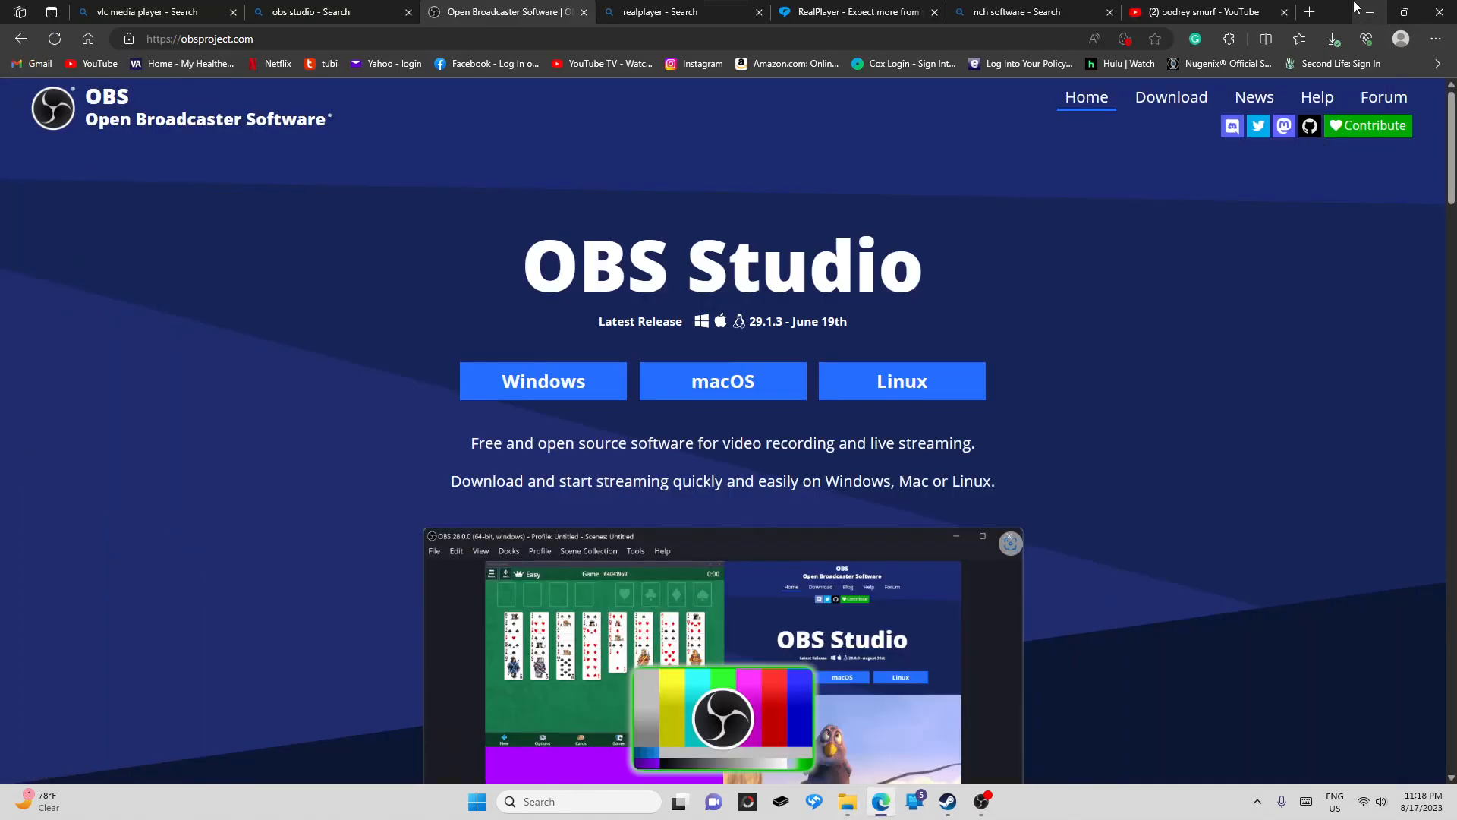
Close the OBS website and open the Video Editing Software page from the nch software search results
click(1225, 12)
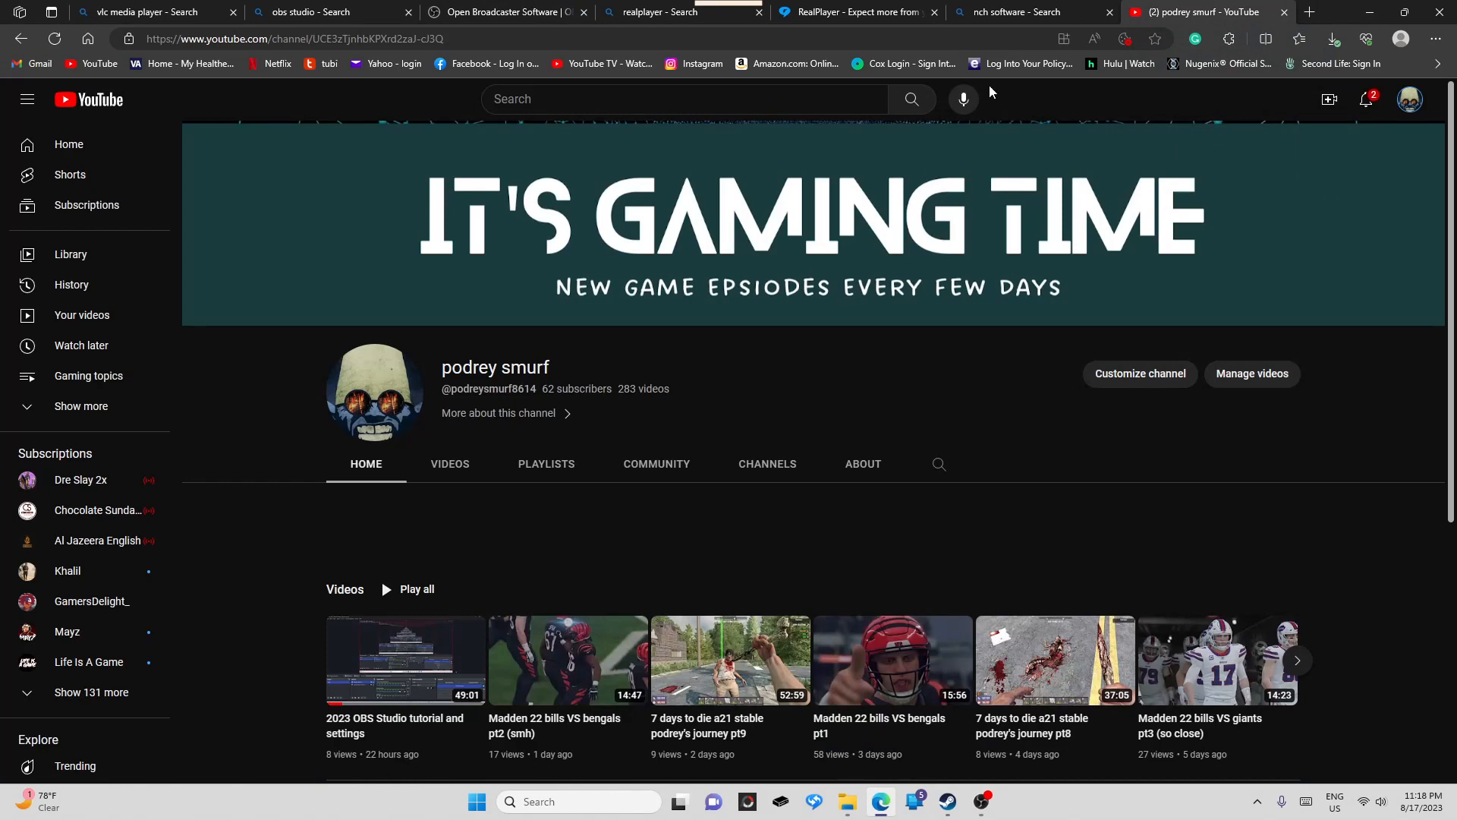
click(583, 12)
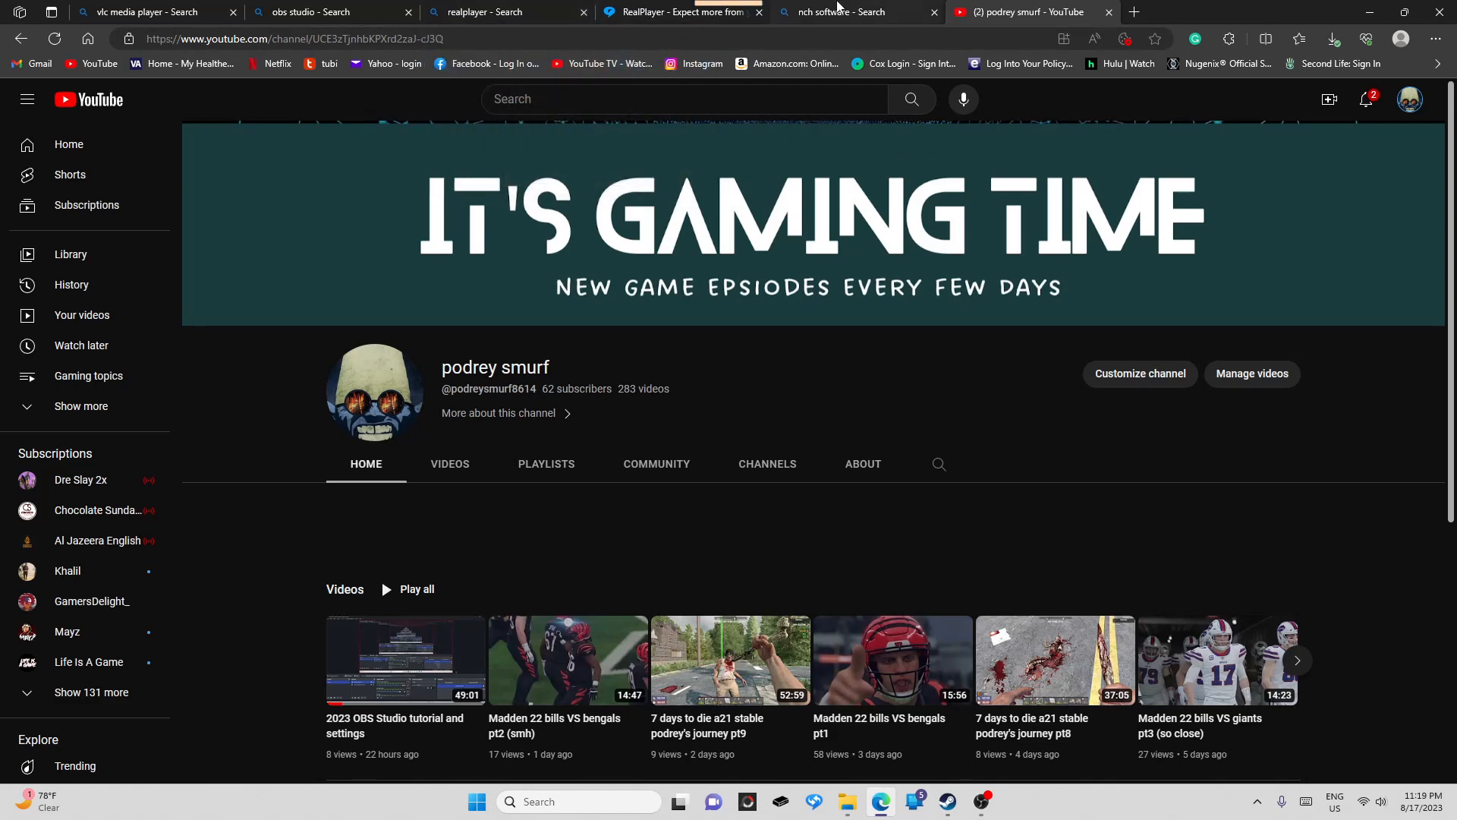
click(838, 12)
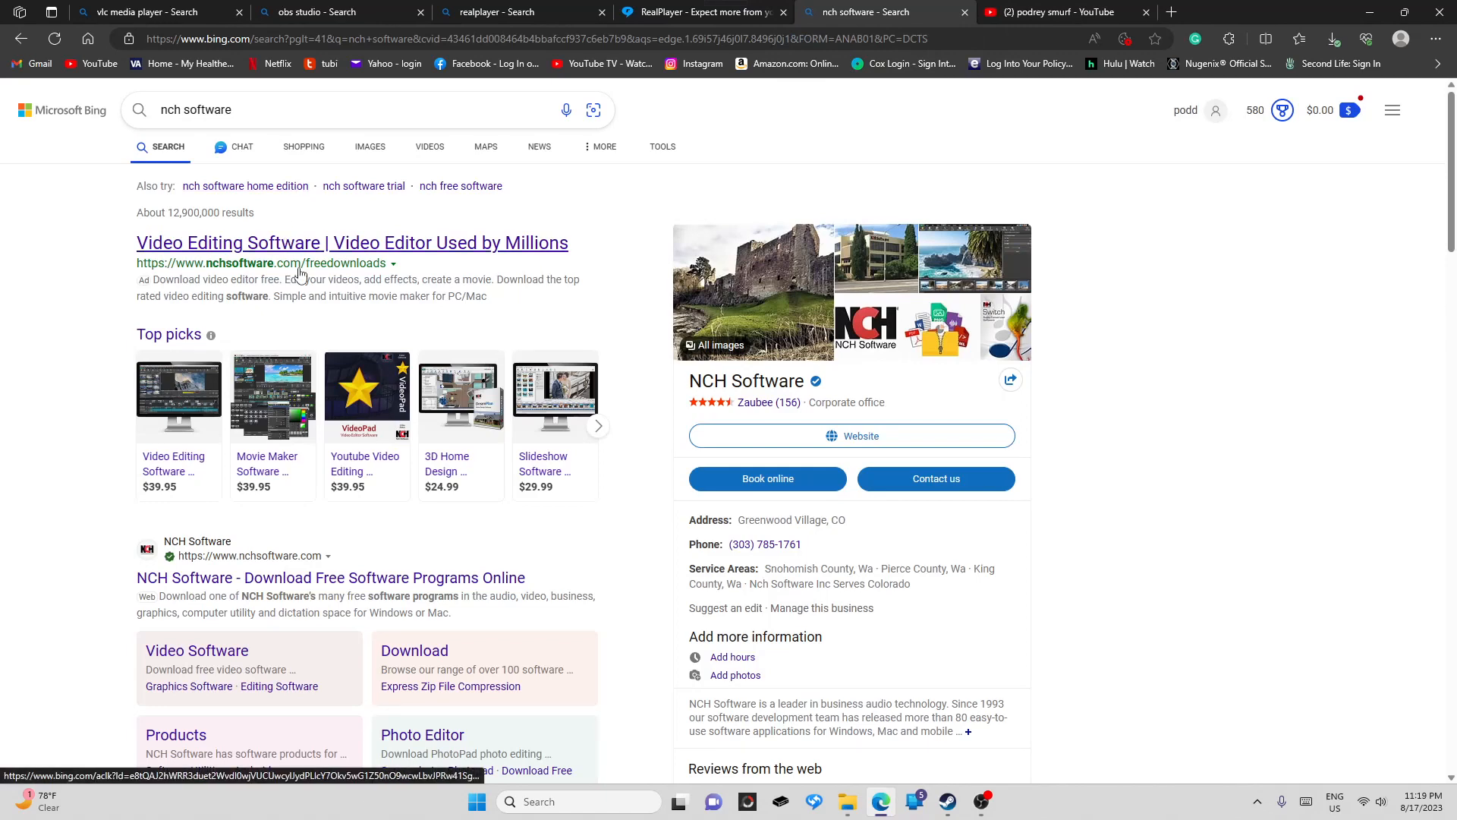
scroll(312, 314, down, 3)
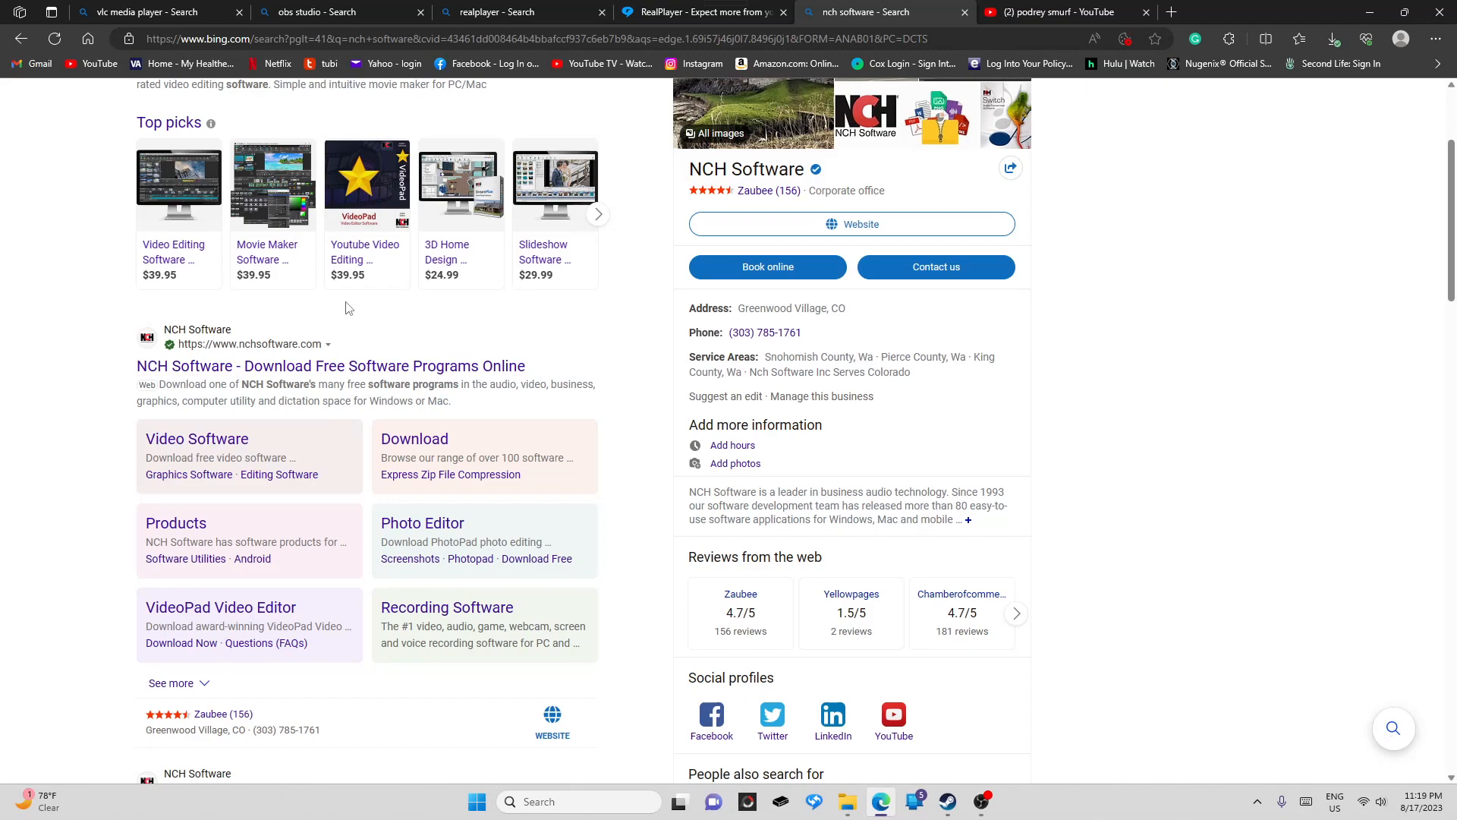
scroll(346, 307, down, 3)
scroll(334, 303, up, 6)
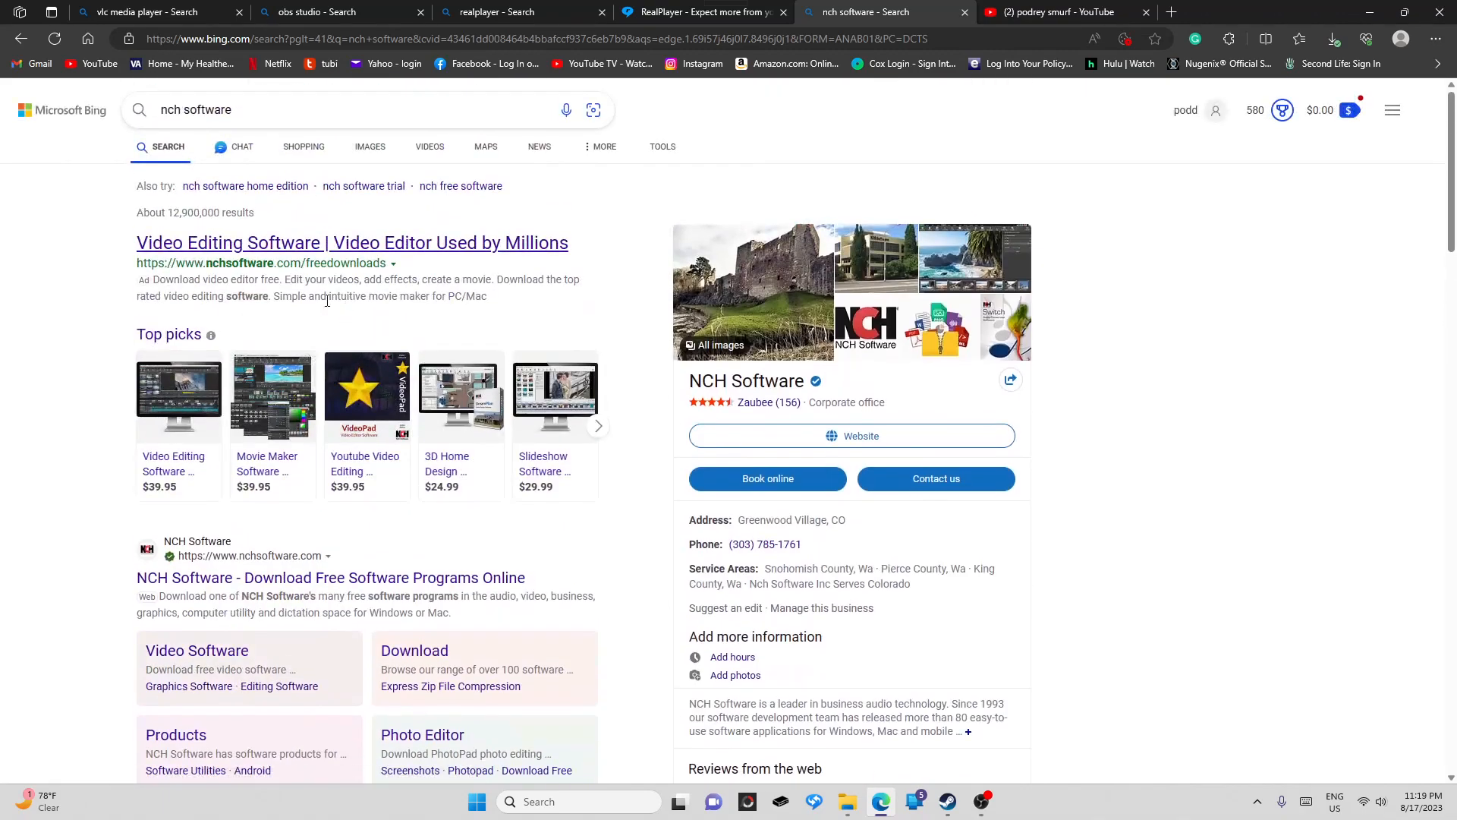
click(288, 244)
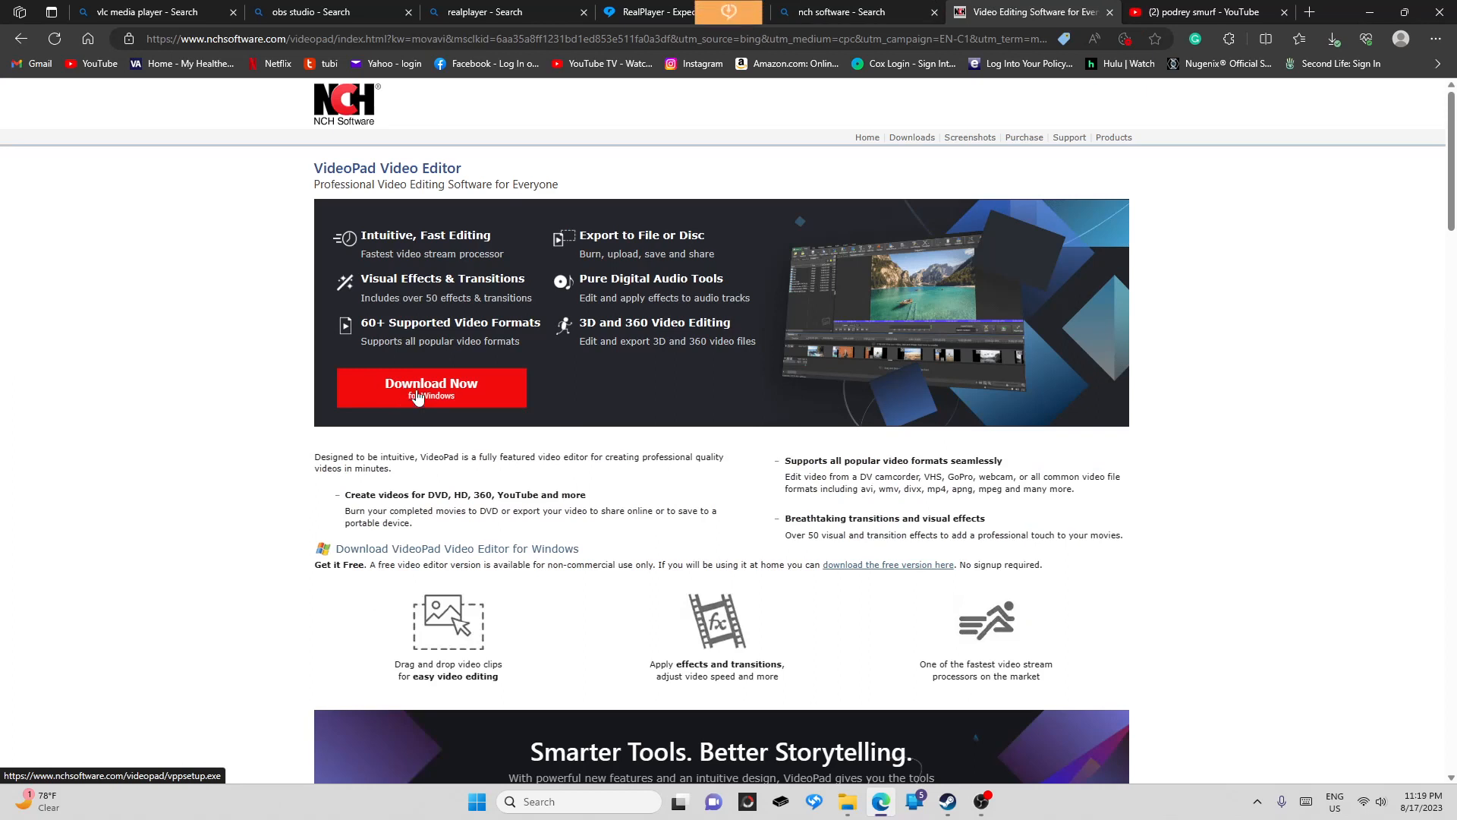
Examine the VideoPad Video Editor page for its features, templates, system requirements and supported formats
click(419, 392)
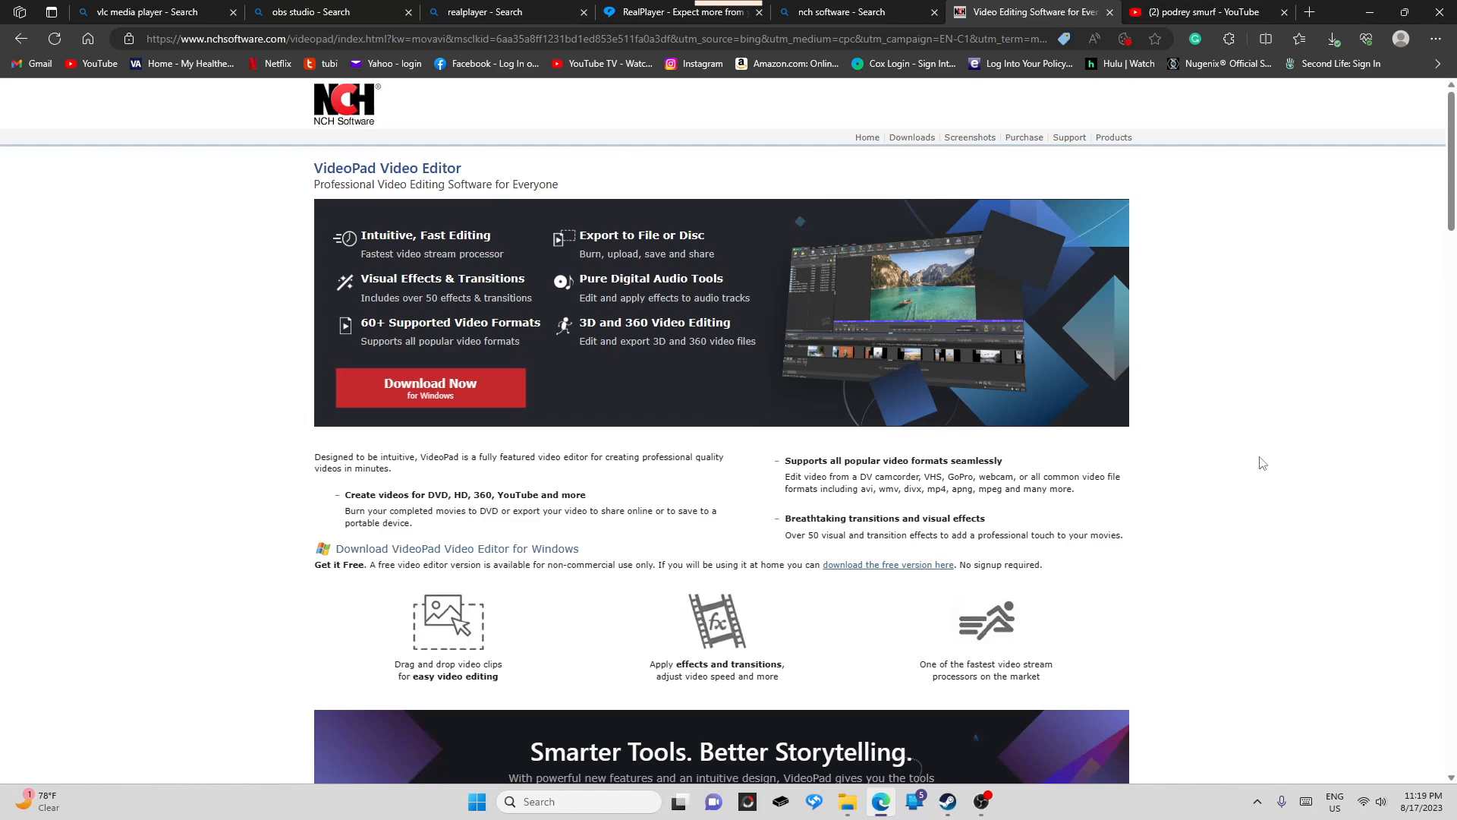
scroll(1259, 455, down, 6)
scroll(1261, 463, down, 8)
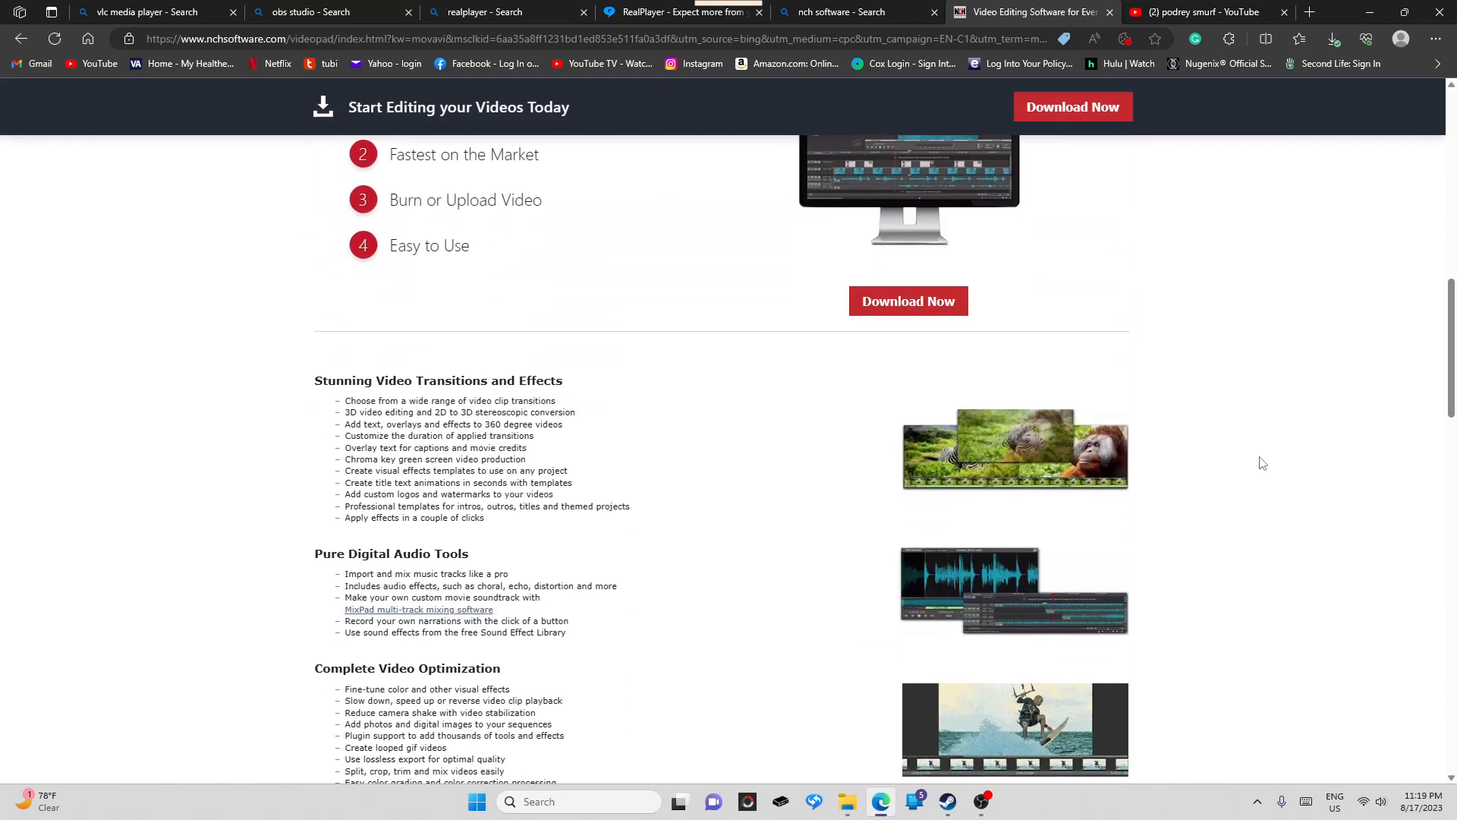
scroll(1262, 463, down, 7)
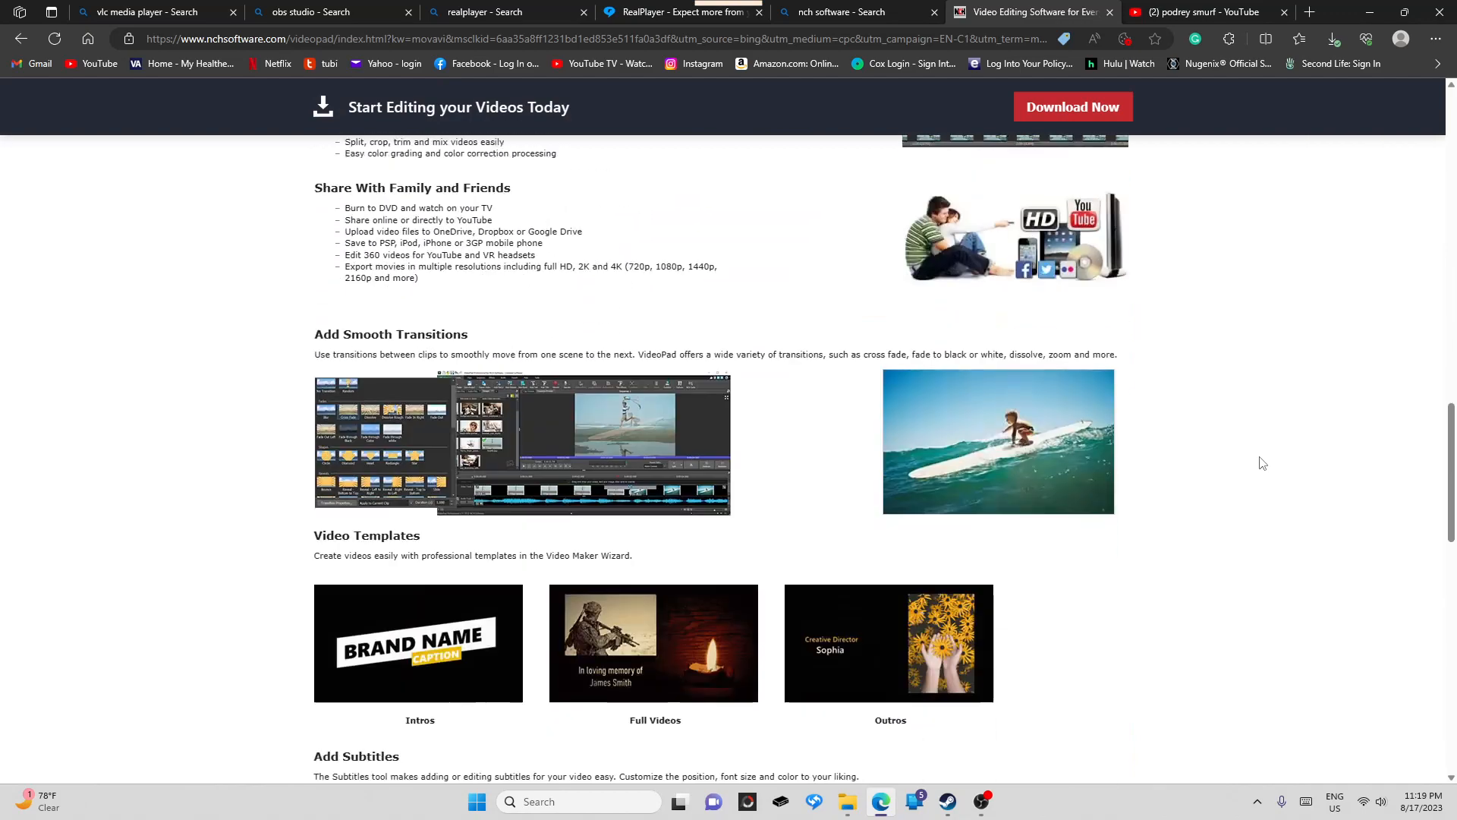
scroll(1262, 463, down, 9)
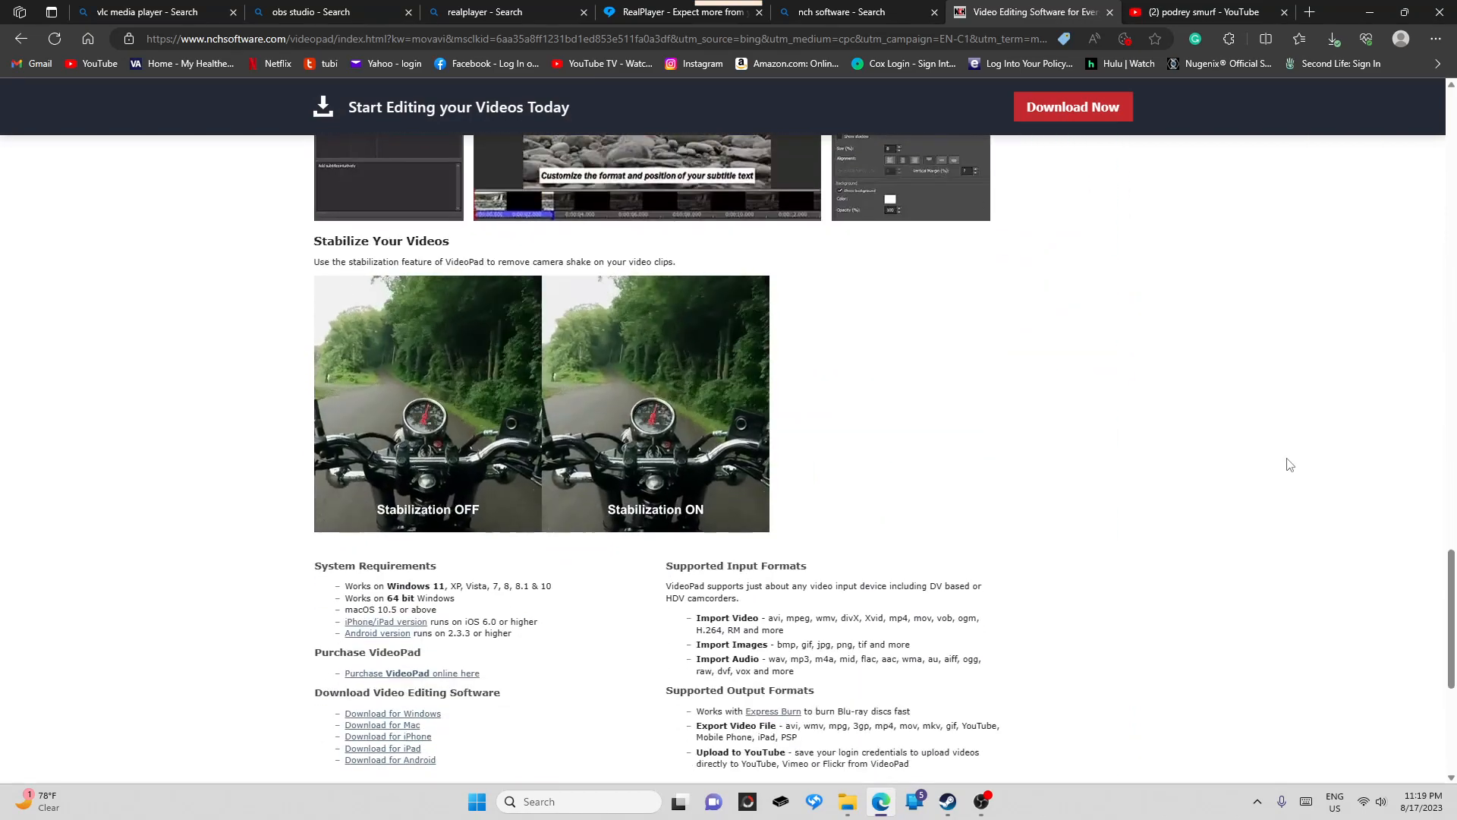
scroll(1289, 464, down, 4)
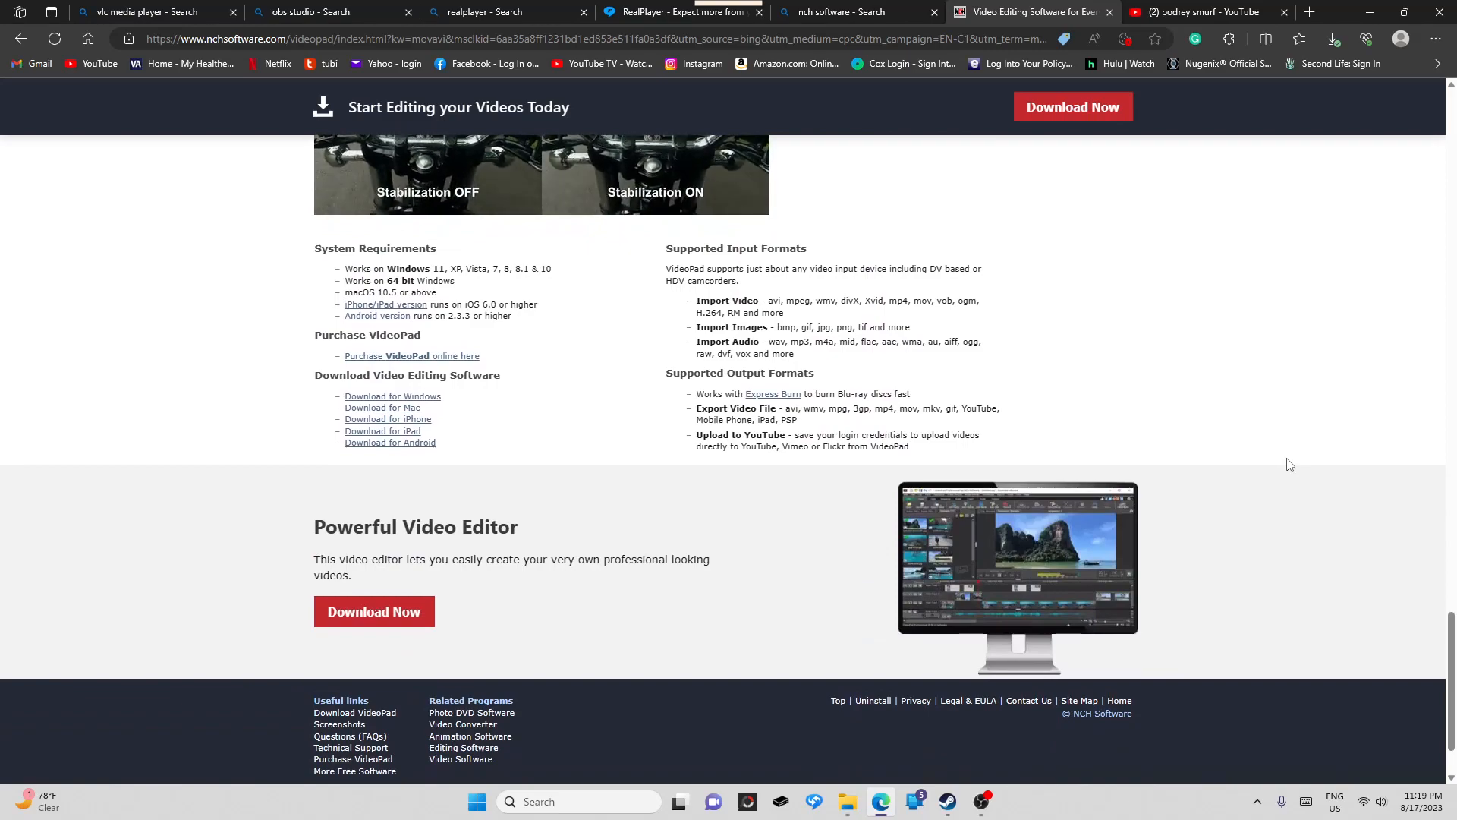
scroll(1290, 464, up, 20)
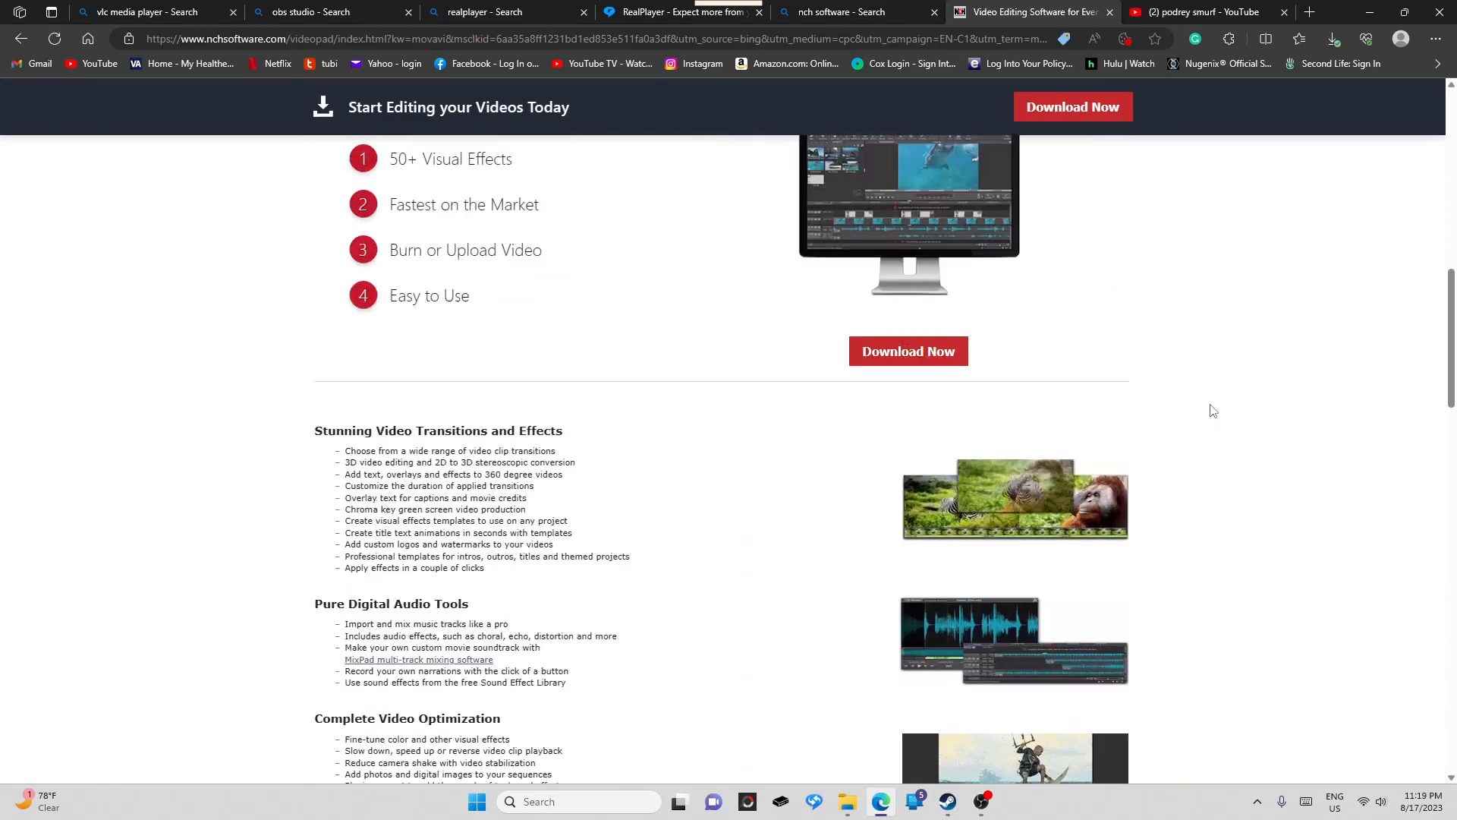
scroll(1212, 411, up, 10)
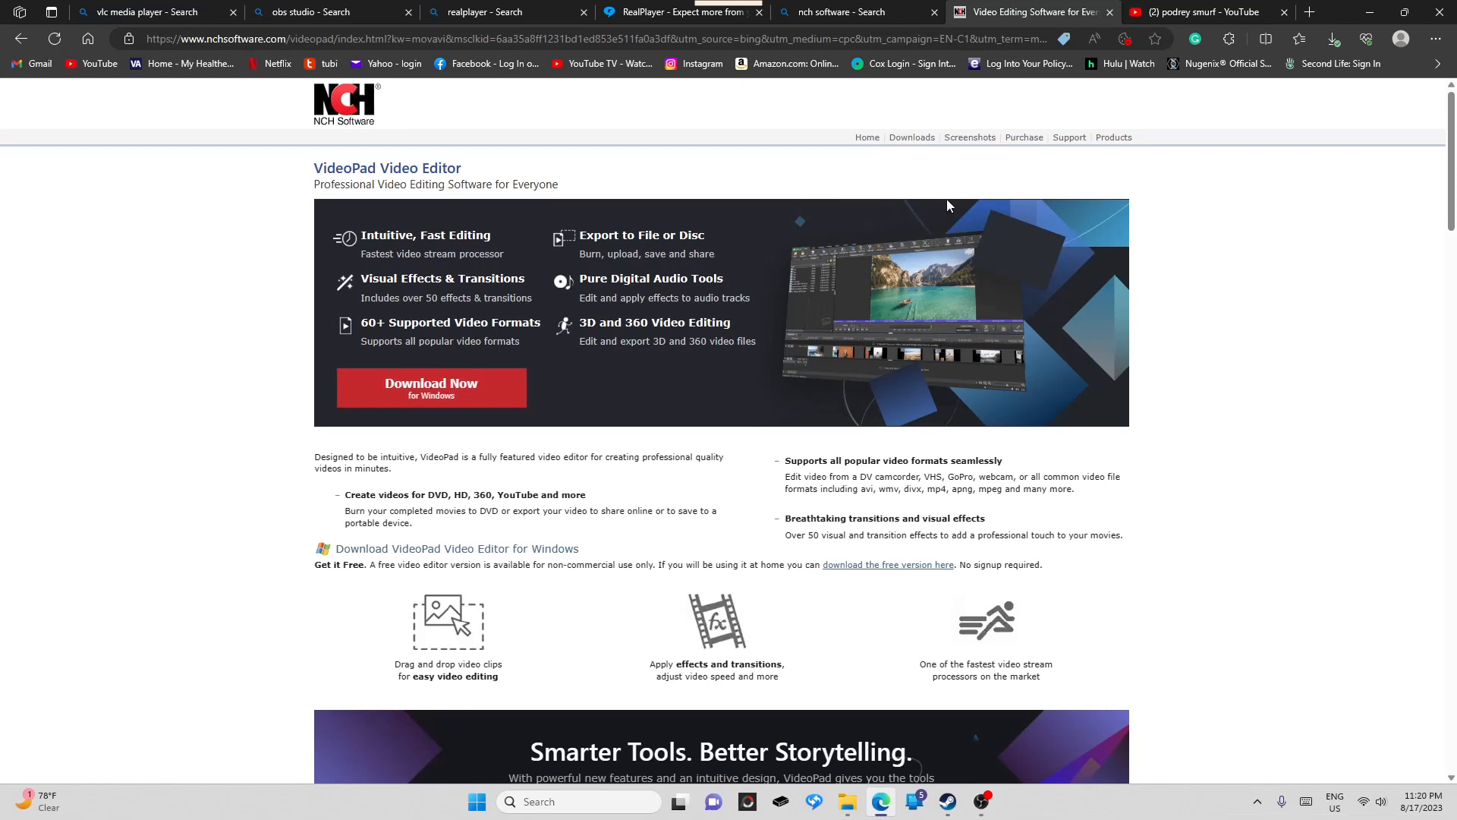
Download VideoPad Video Editor for Windows, then close its page and return to the YouTube channel page
click(454, 407)
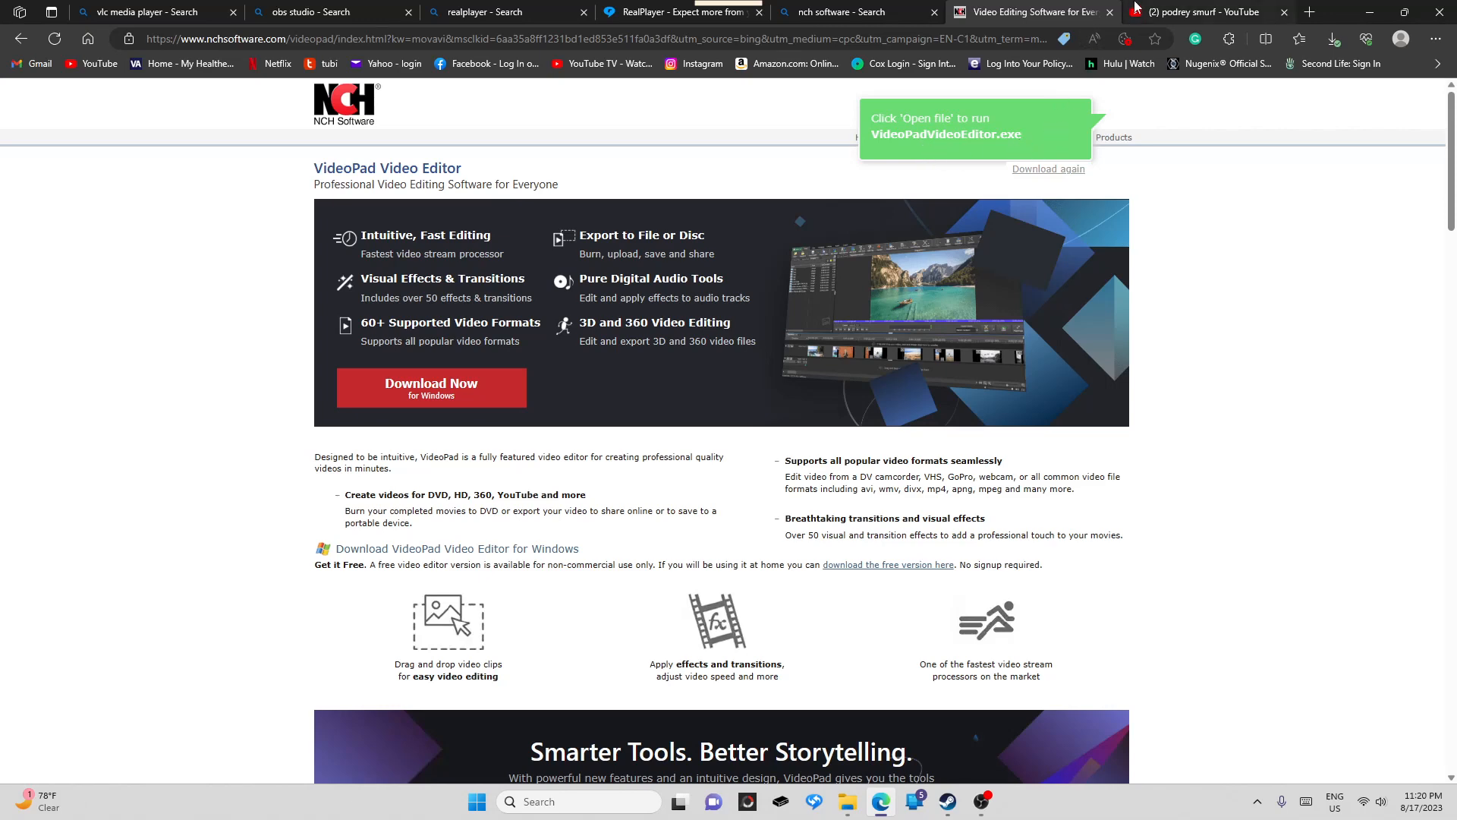
click(1110, 12)
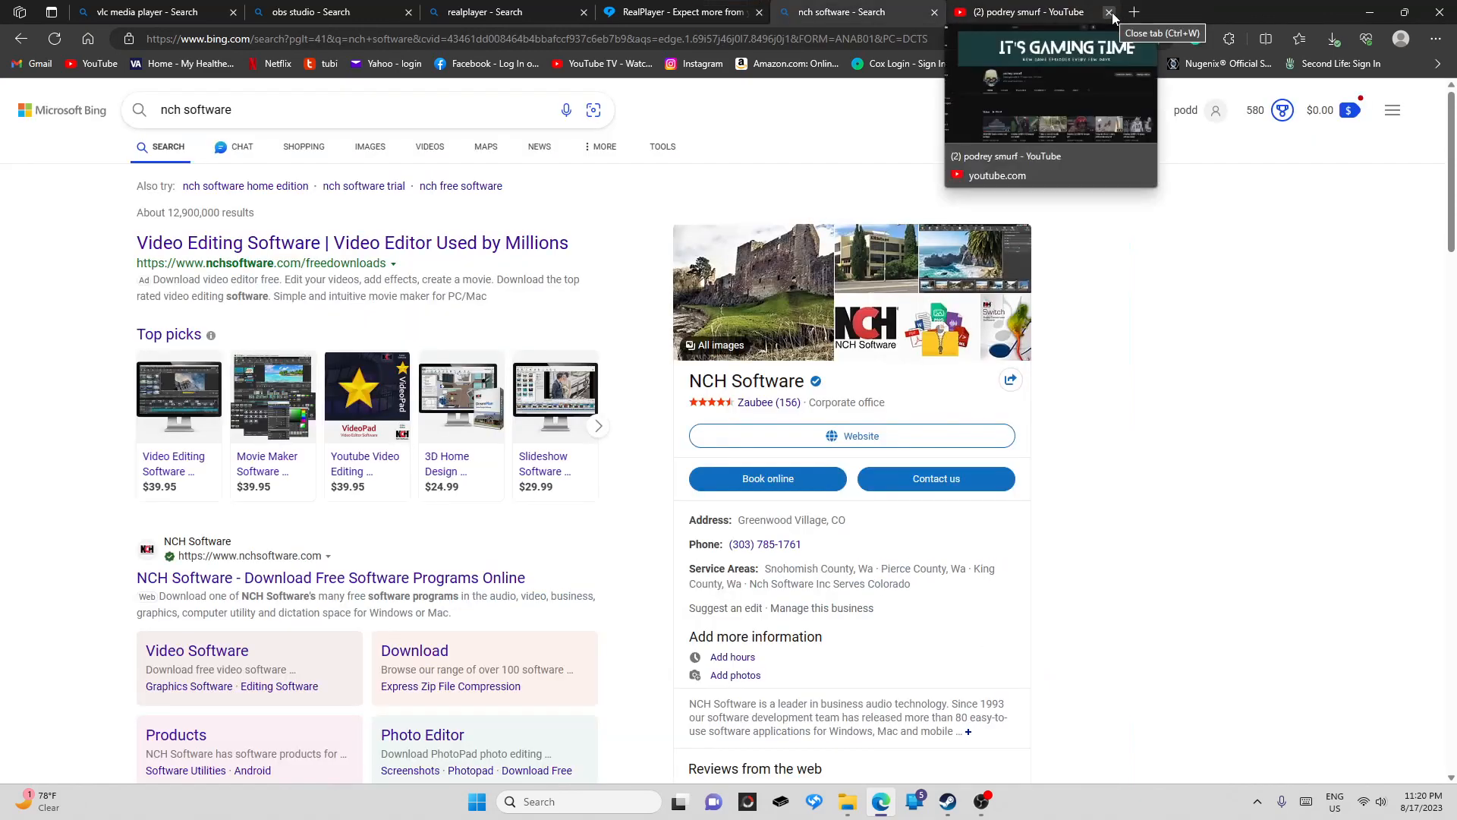
click(1063, 16)
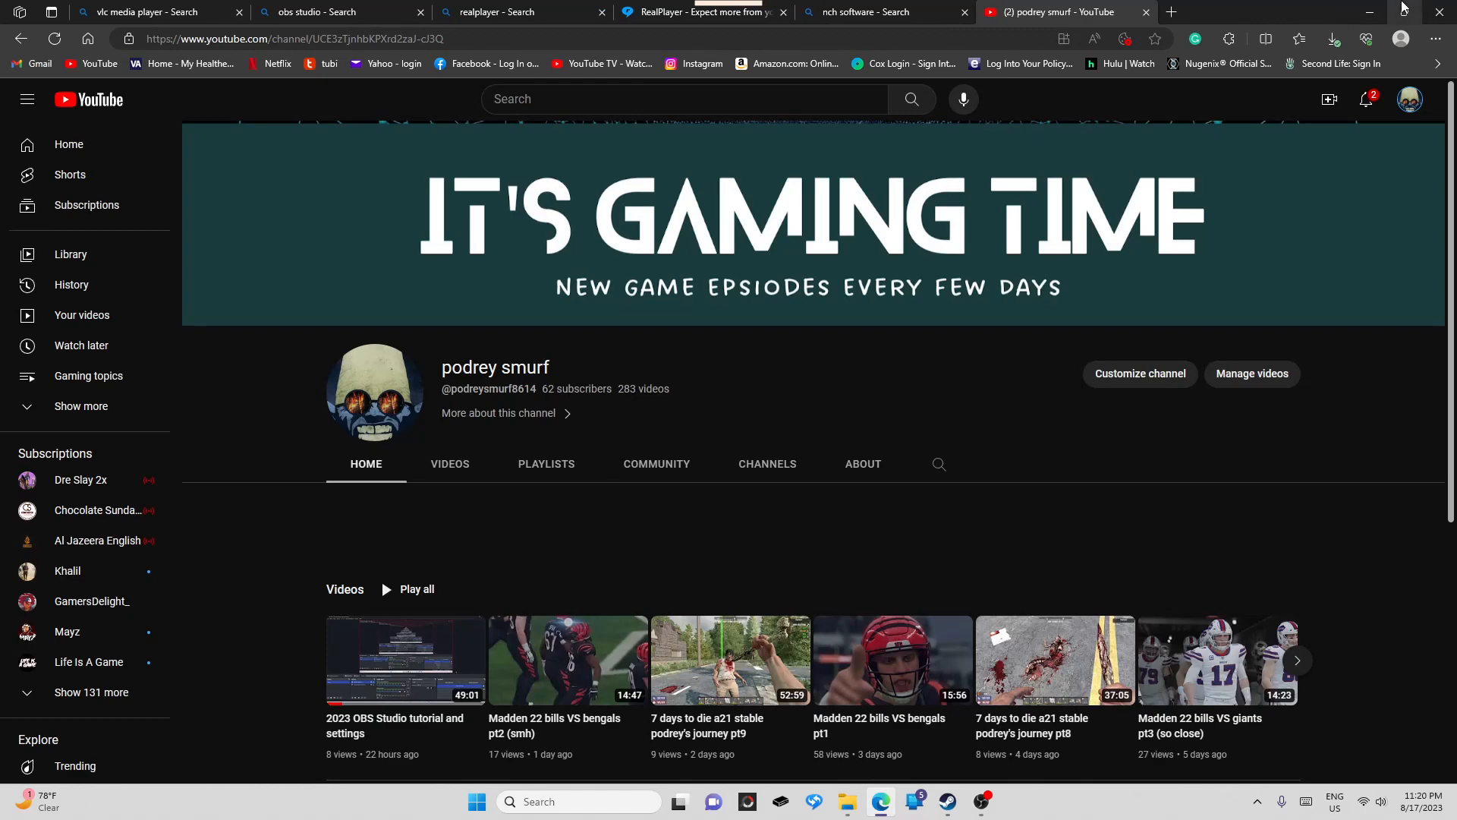
Minimize the browser, launch VideoPad from the desktop, and import the Sup8 video from the New intros folder
click(1370, 16)
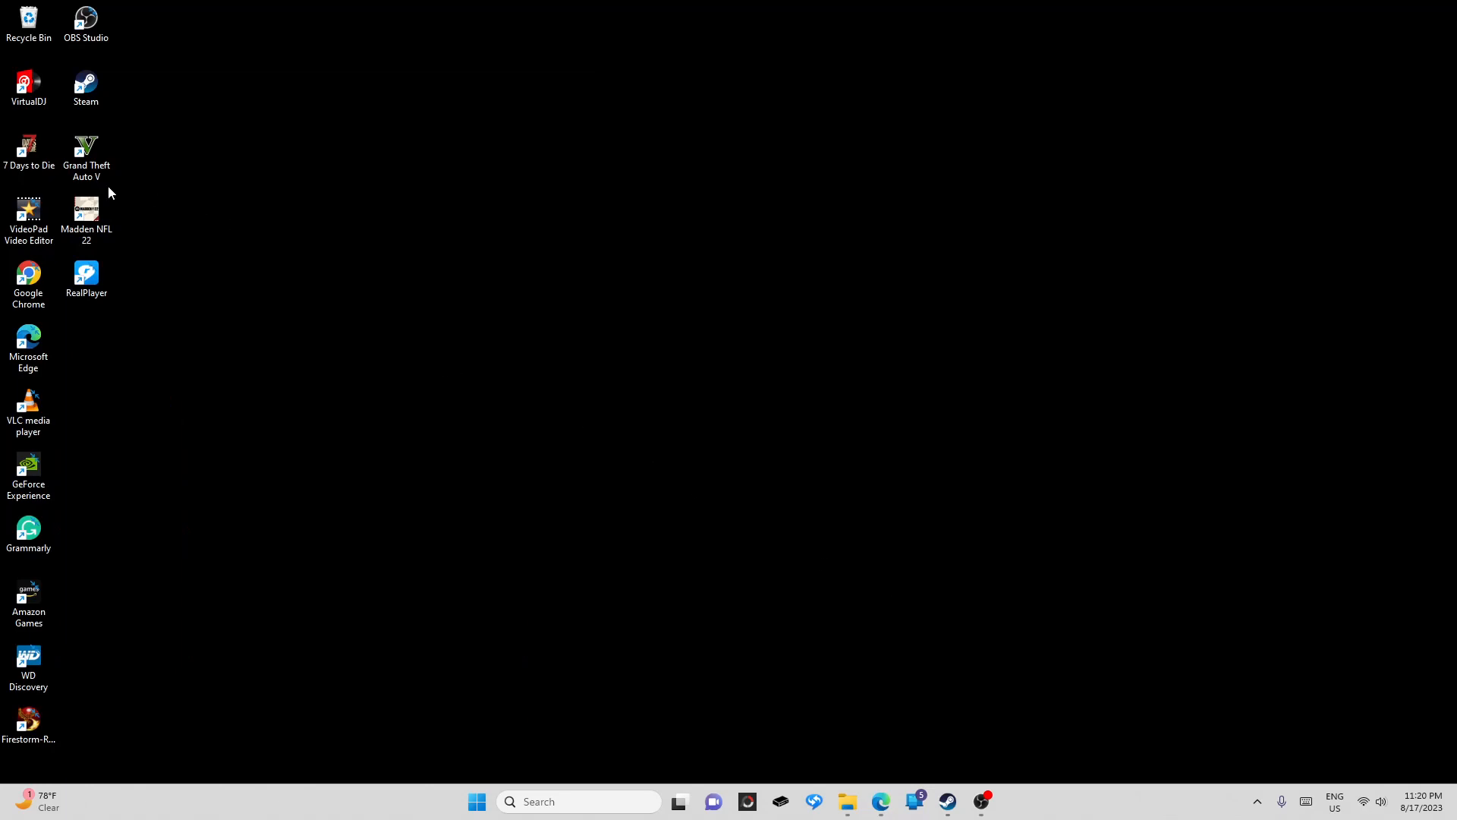
double_click(49, 205)
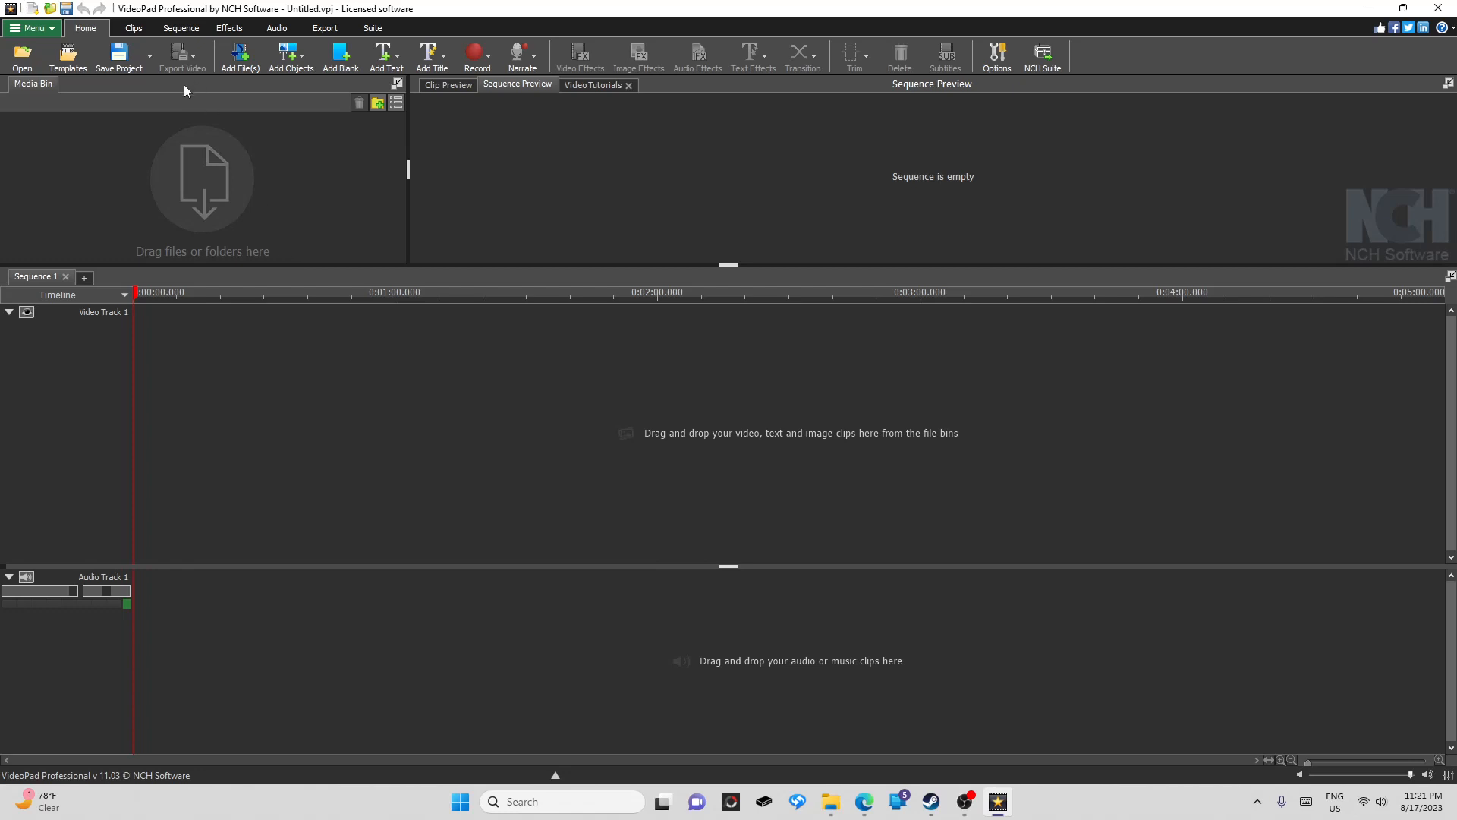
click(22, 57)
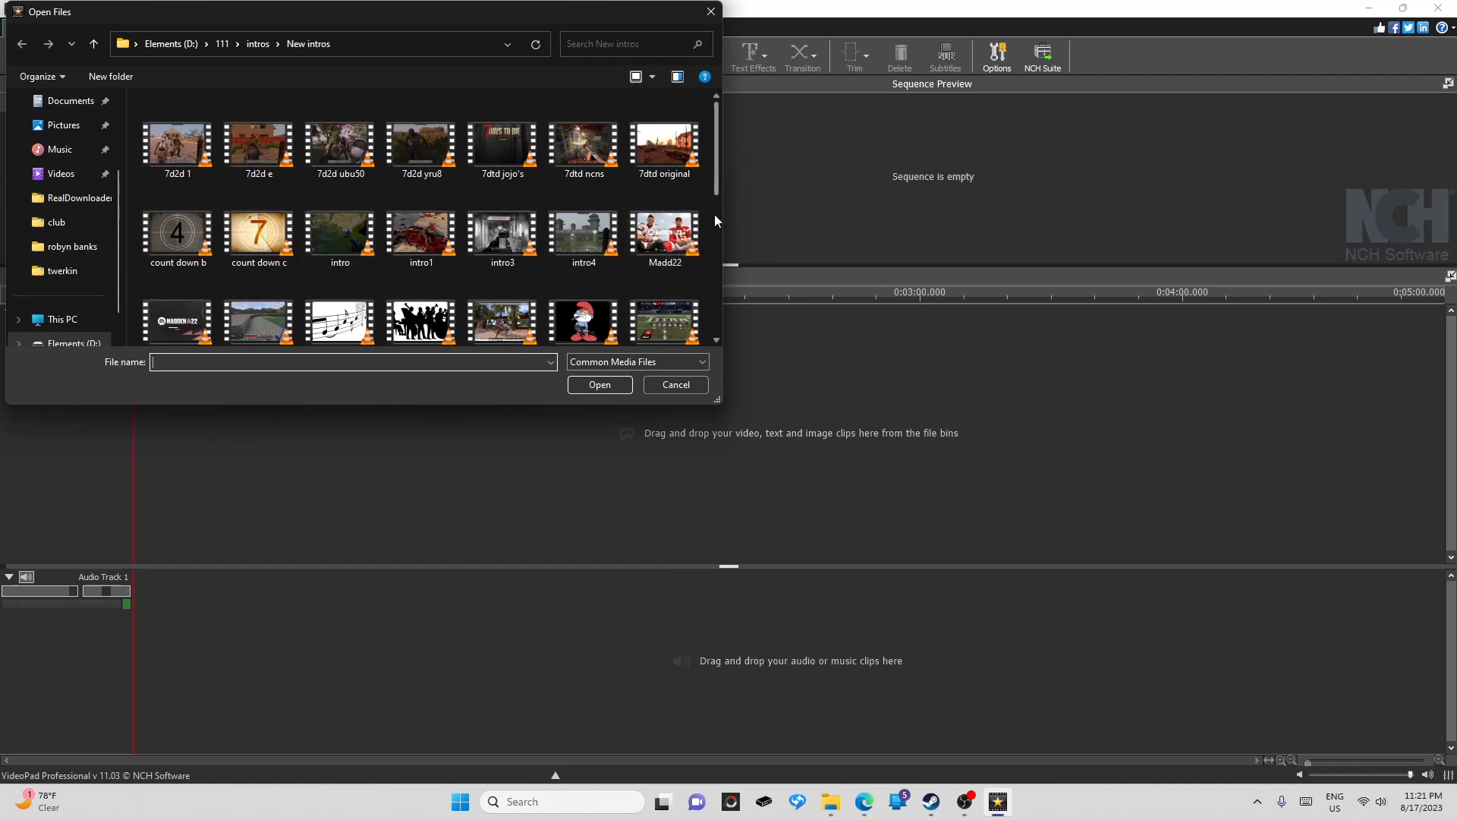
scroll(714, 216, down, 2)
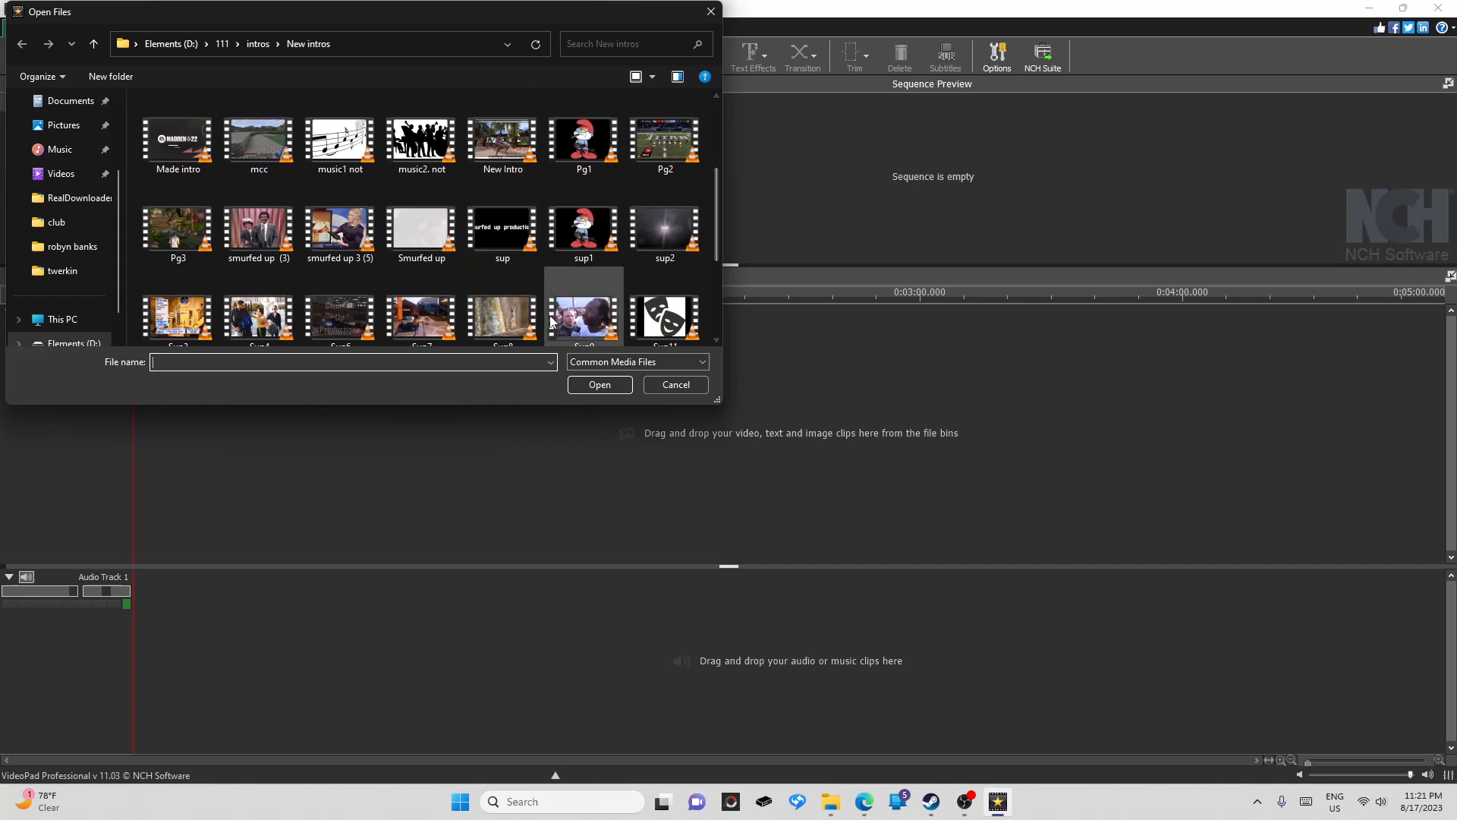
click(497, 326)
double_click(495, 332)
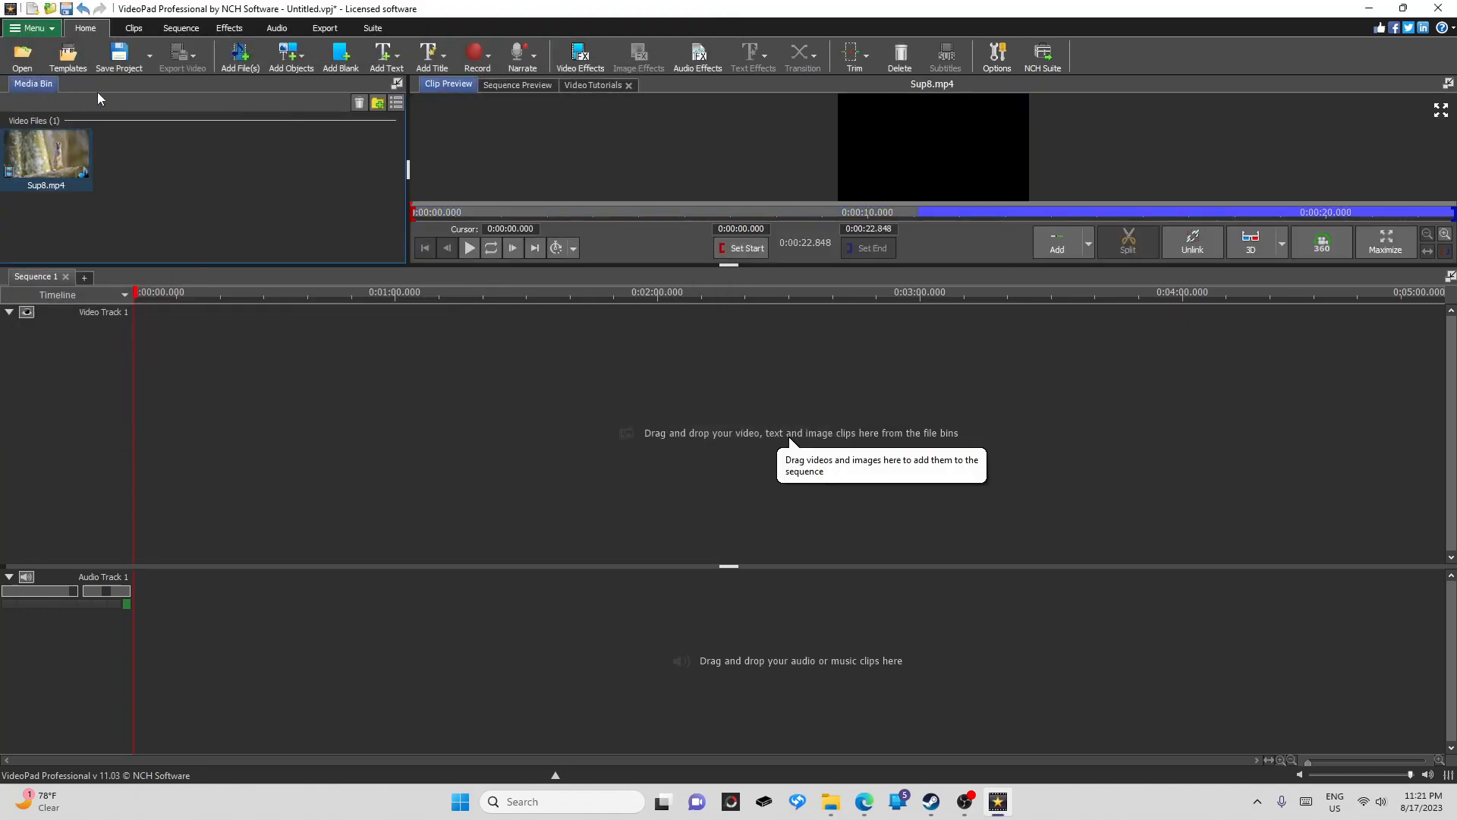
Import the introoutro video from the 111 > intros folder on the Elements (D:) drive
click(18, 57)
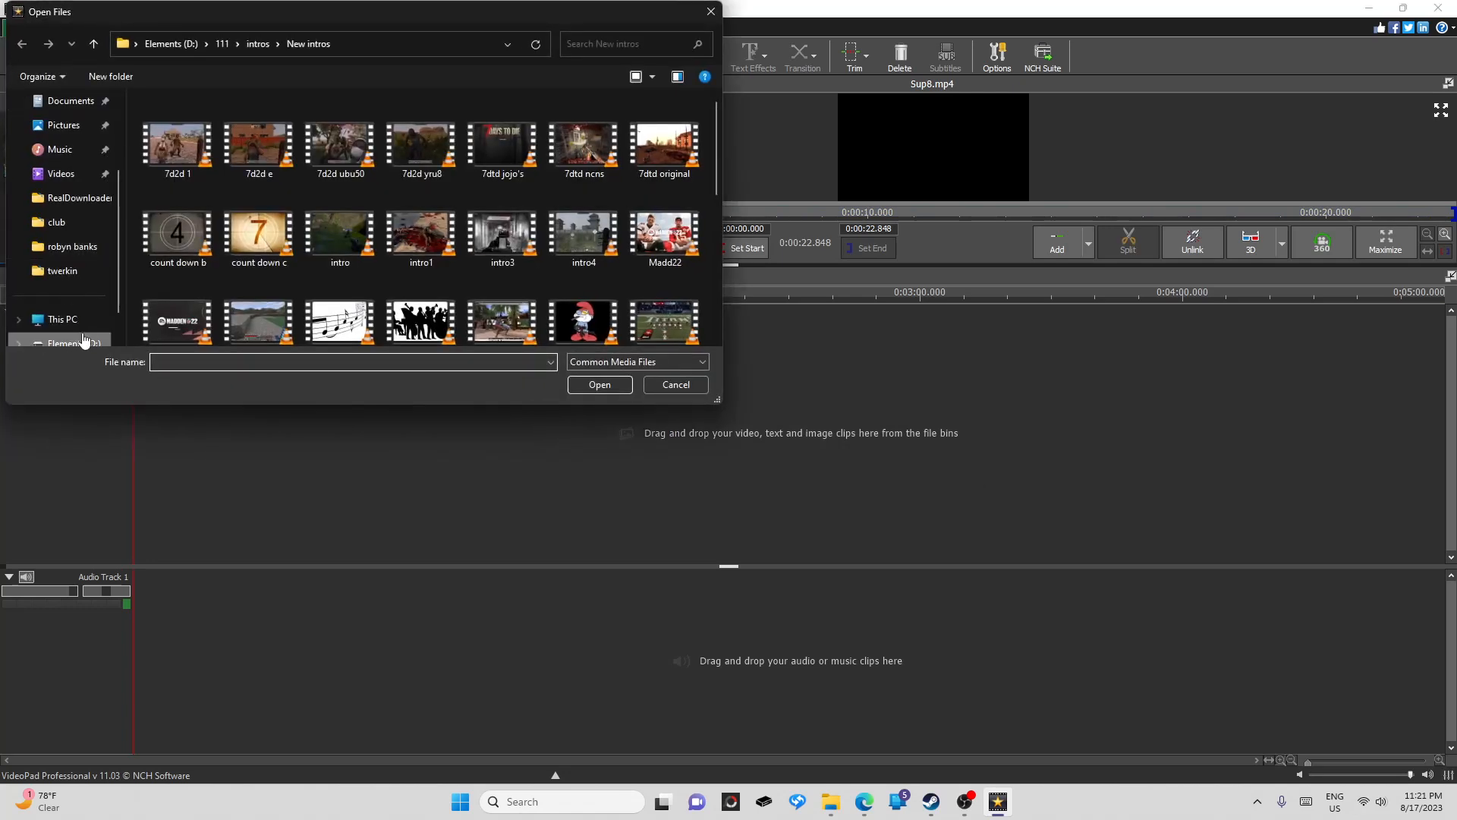
click(83, 341)
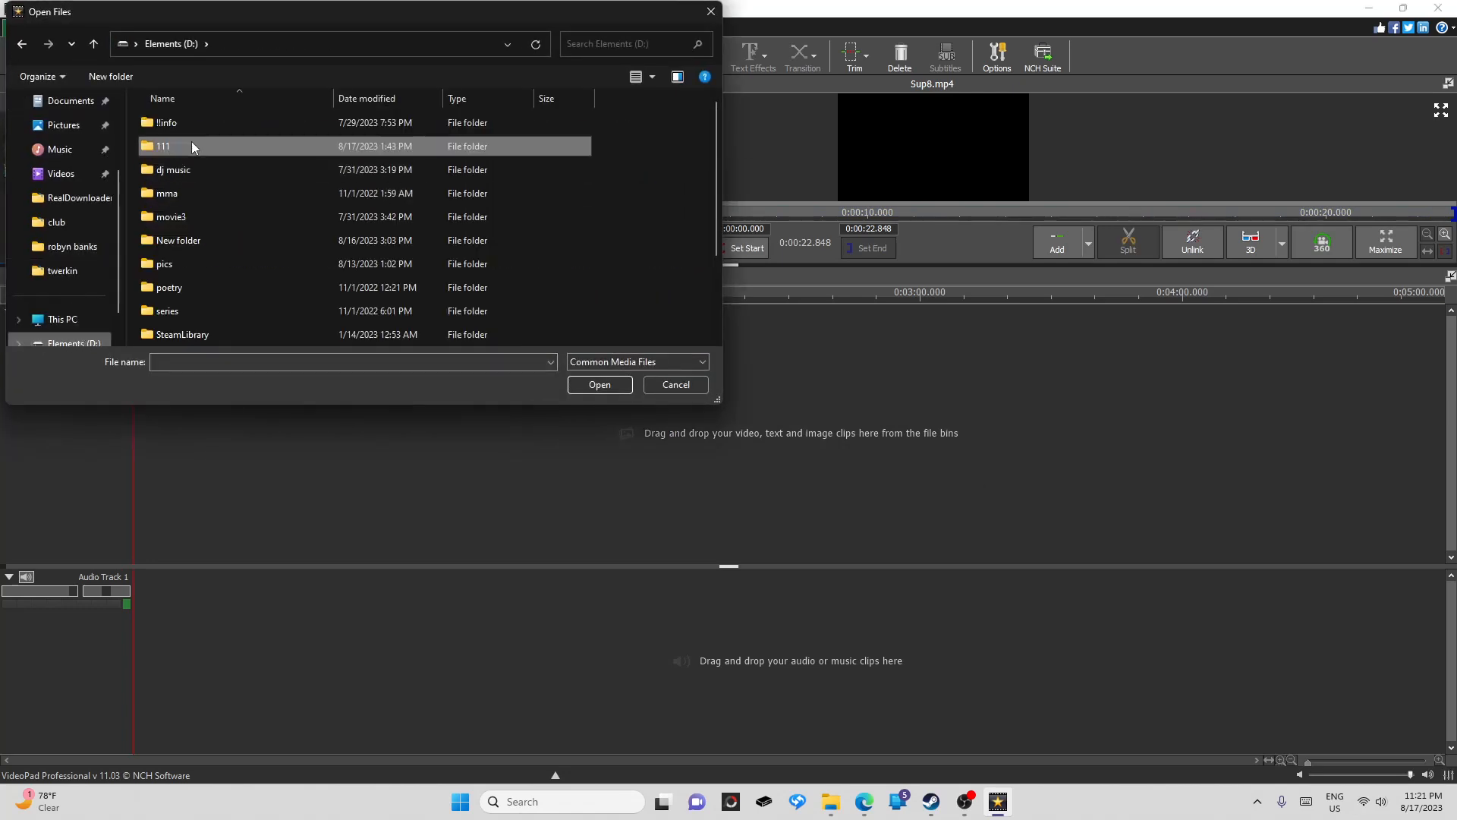
double_click(195, 145)
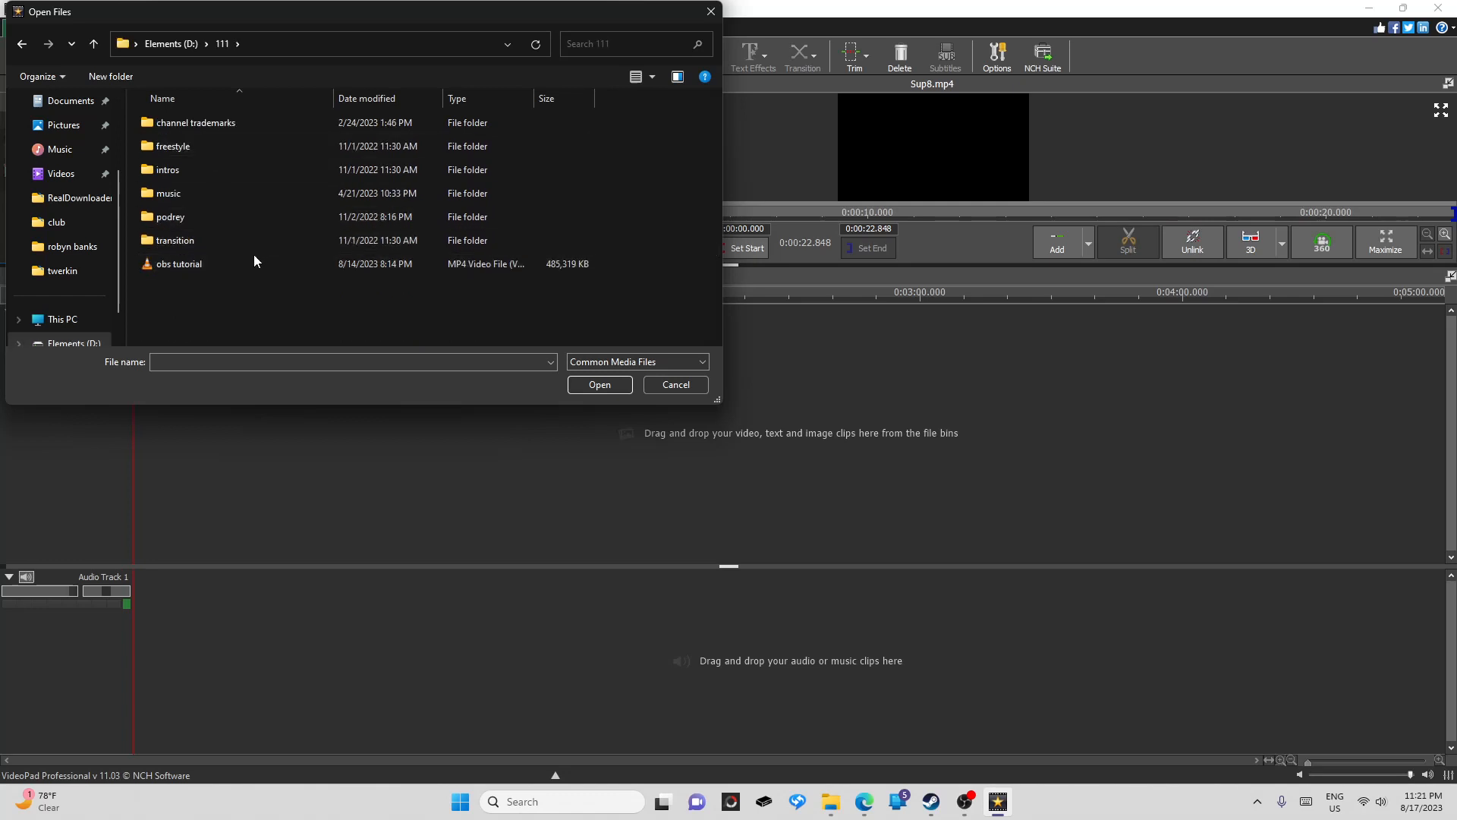
double_click(241, 169)
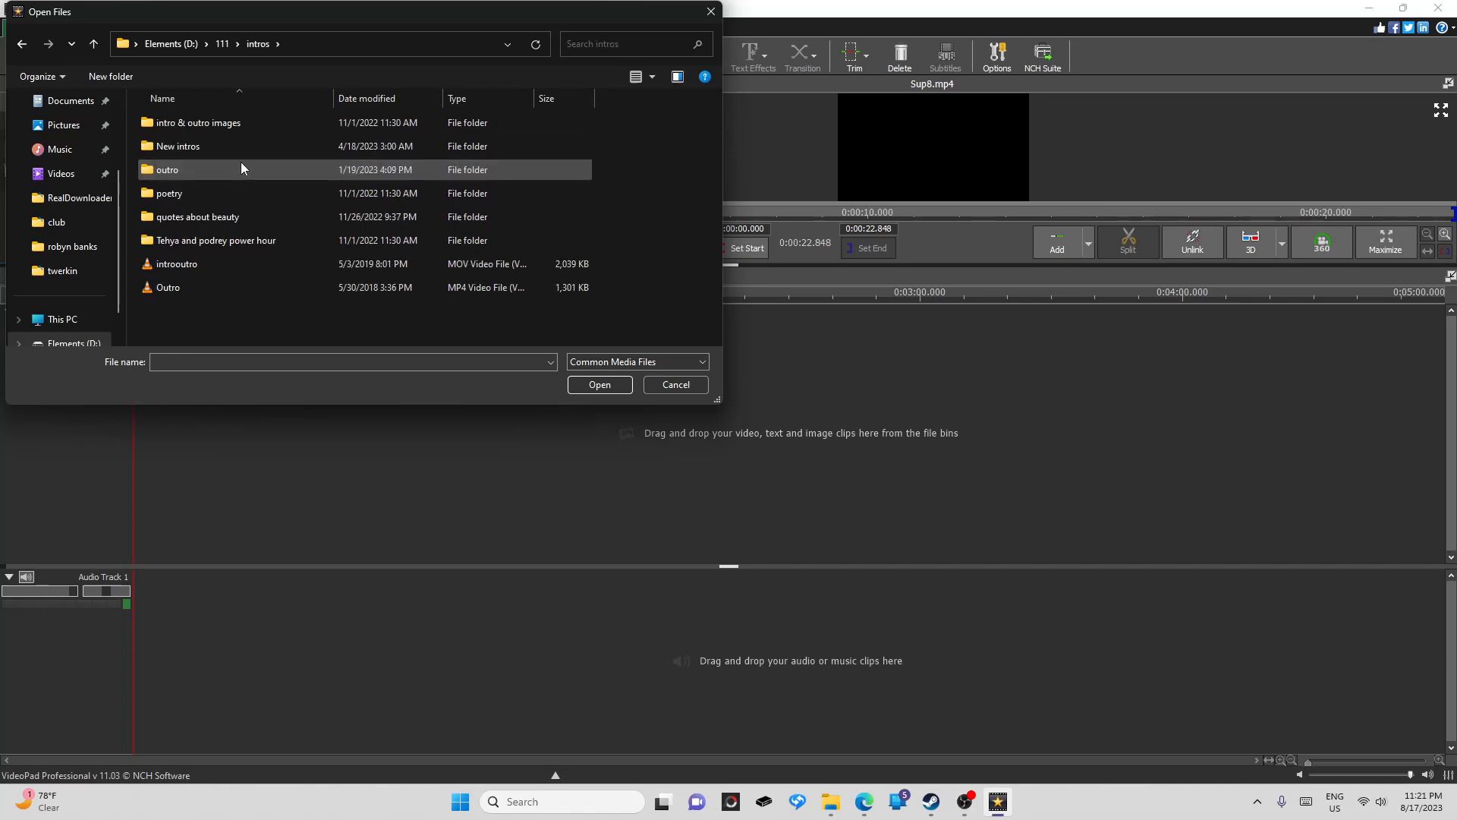
double_click(224, 263)
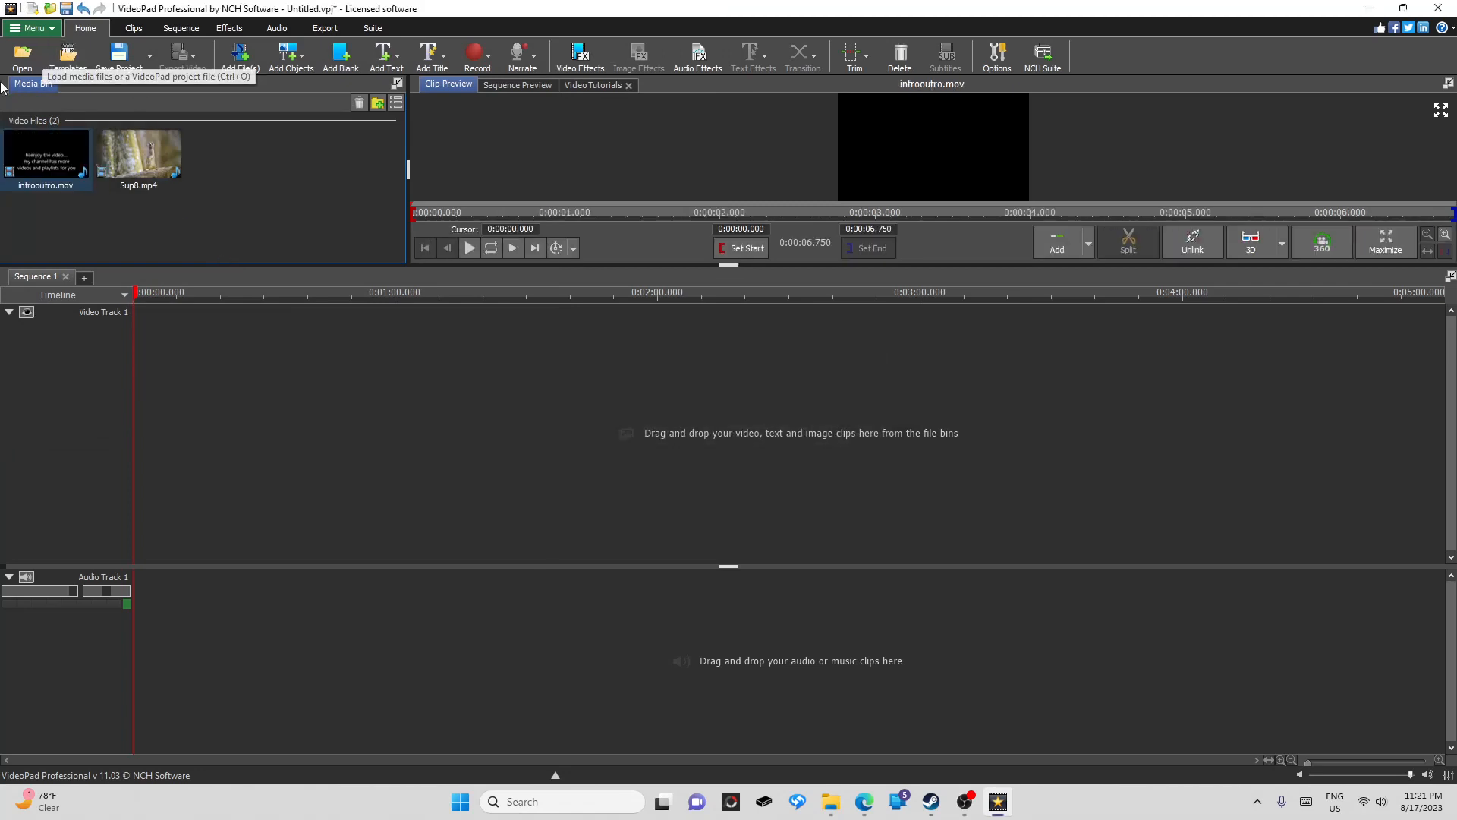
Import the Outro 3 video from the outro subfolder of intros
click(23, 53)
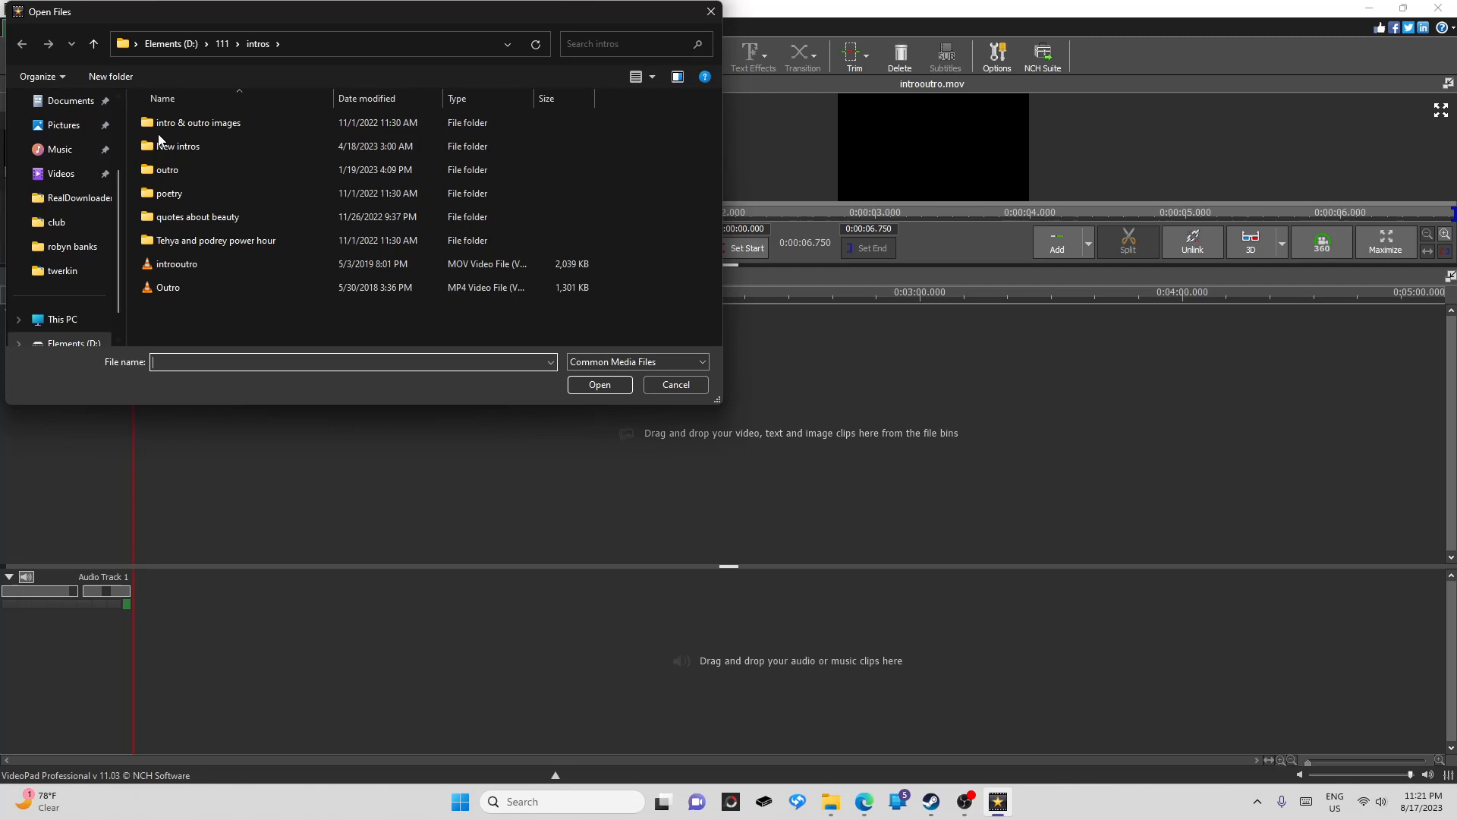
click(168, 178)
double_click(169, 178)
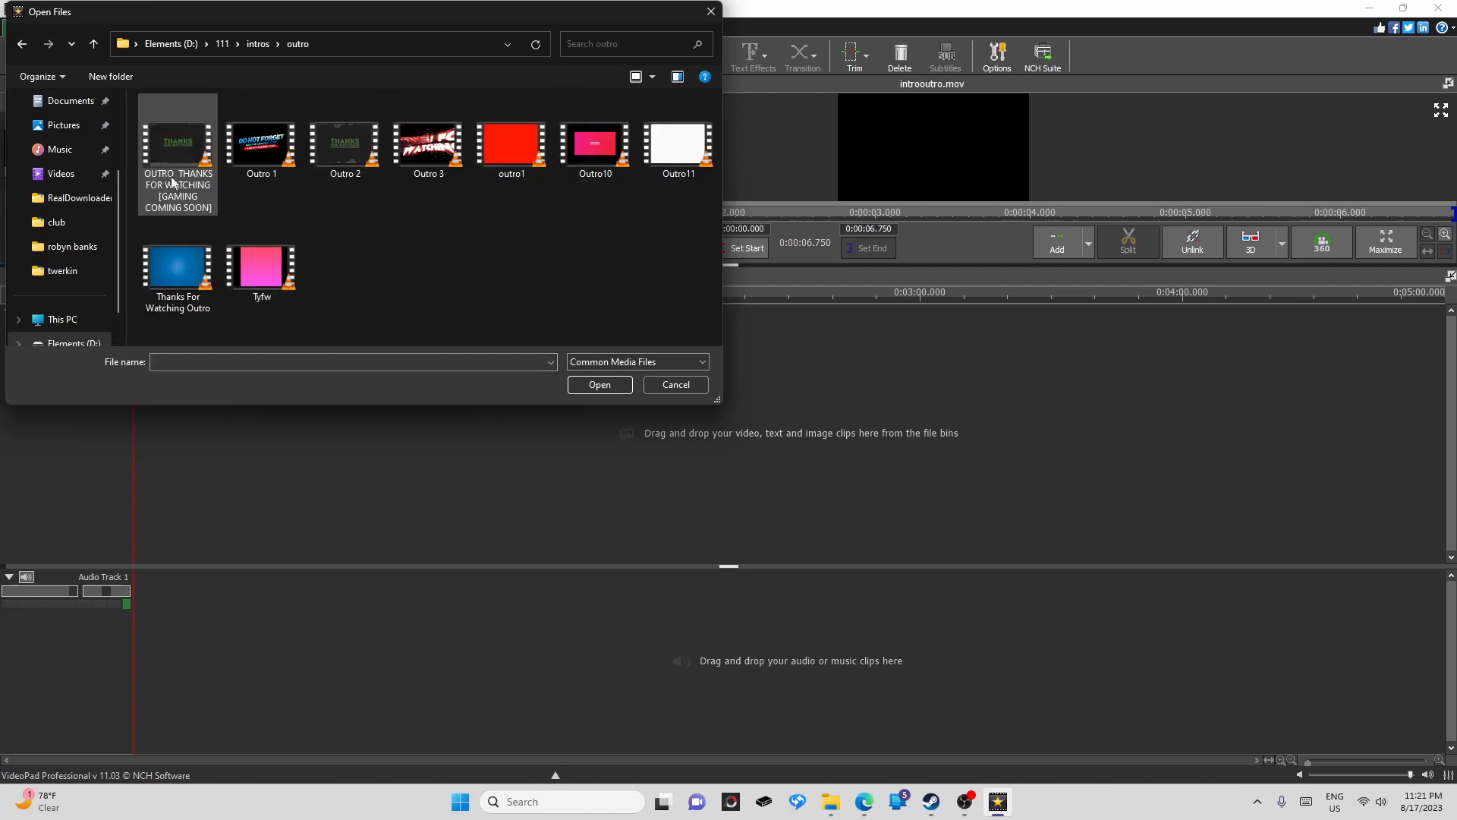
double_click(450, 121)
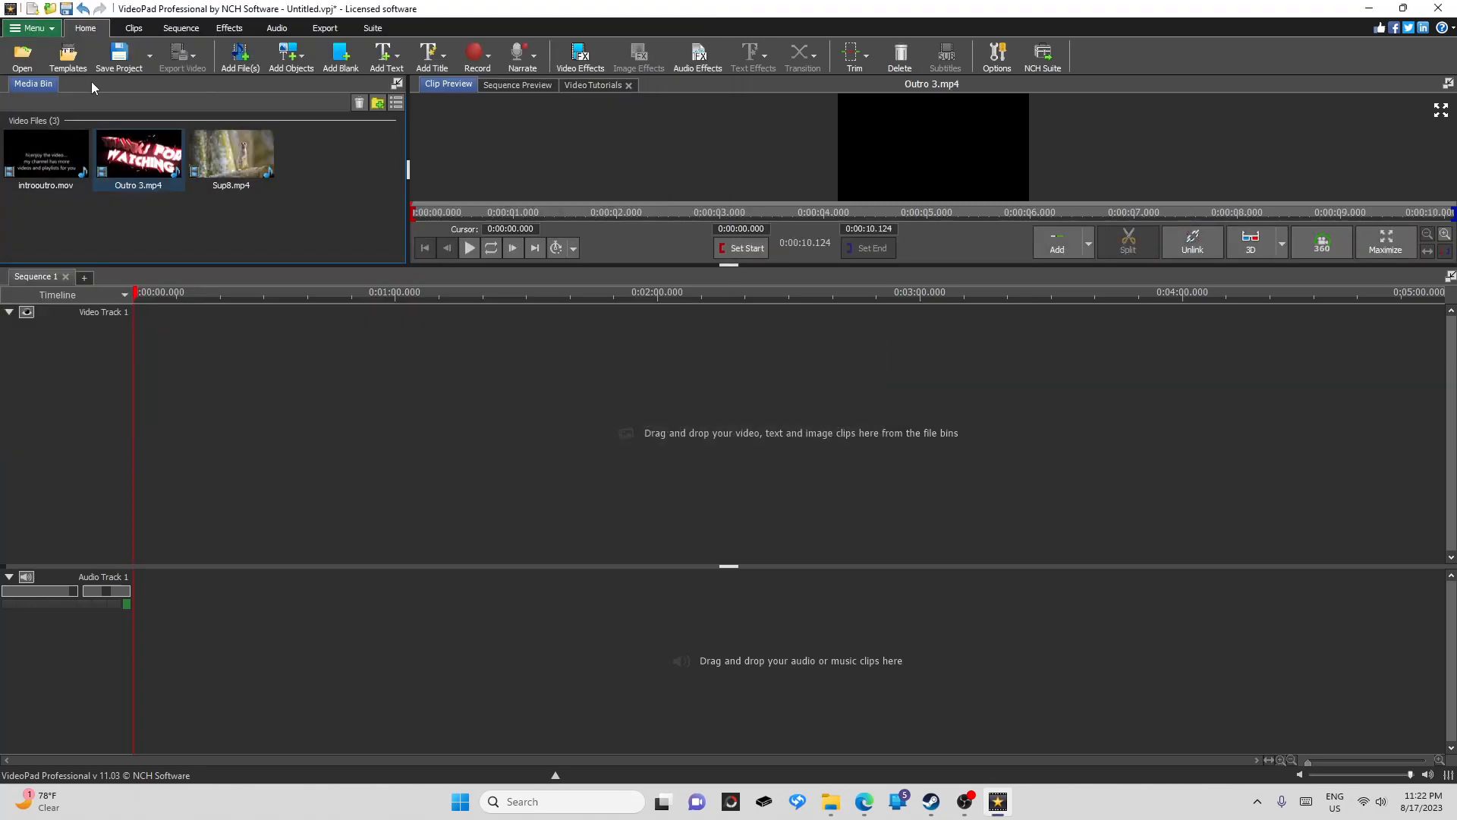
Look for a recording to import in the no trader and pod's journey subfolders of 7 days on the Elements (D:) drive
click(21, 57)
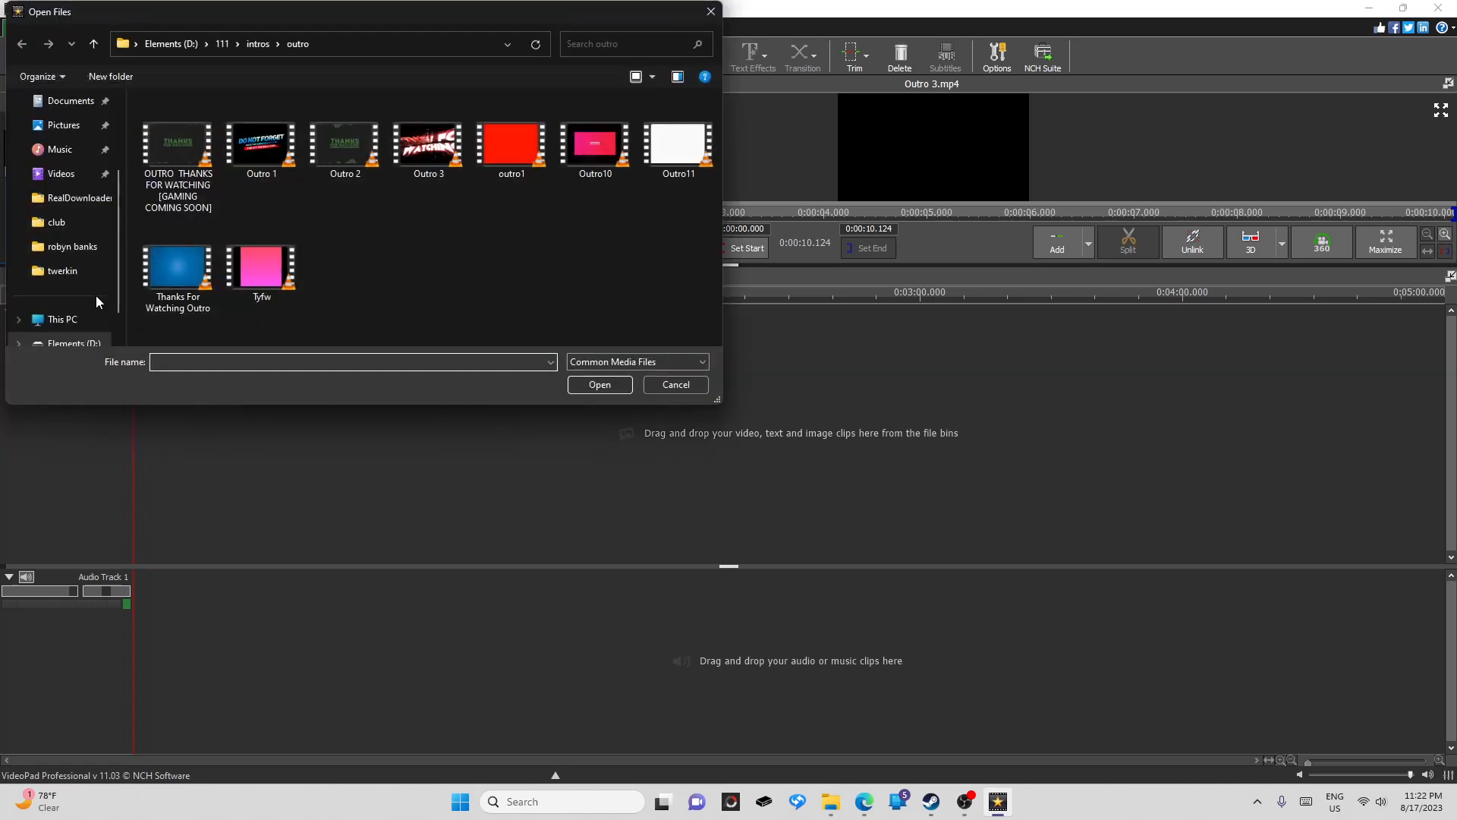
click(85, 346)
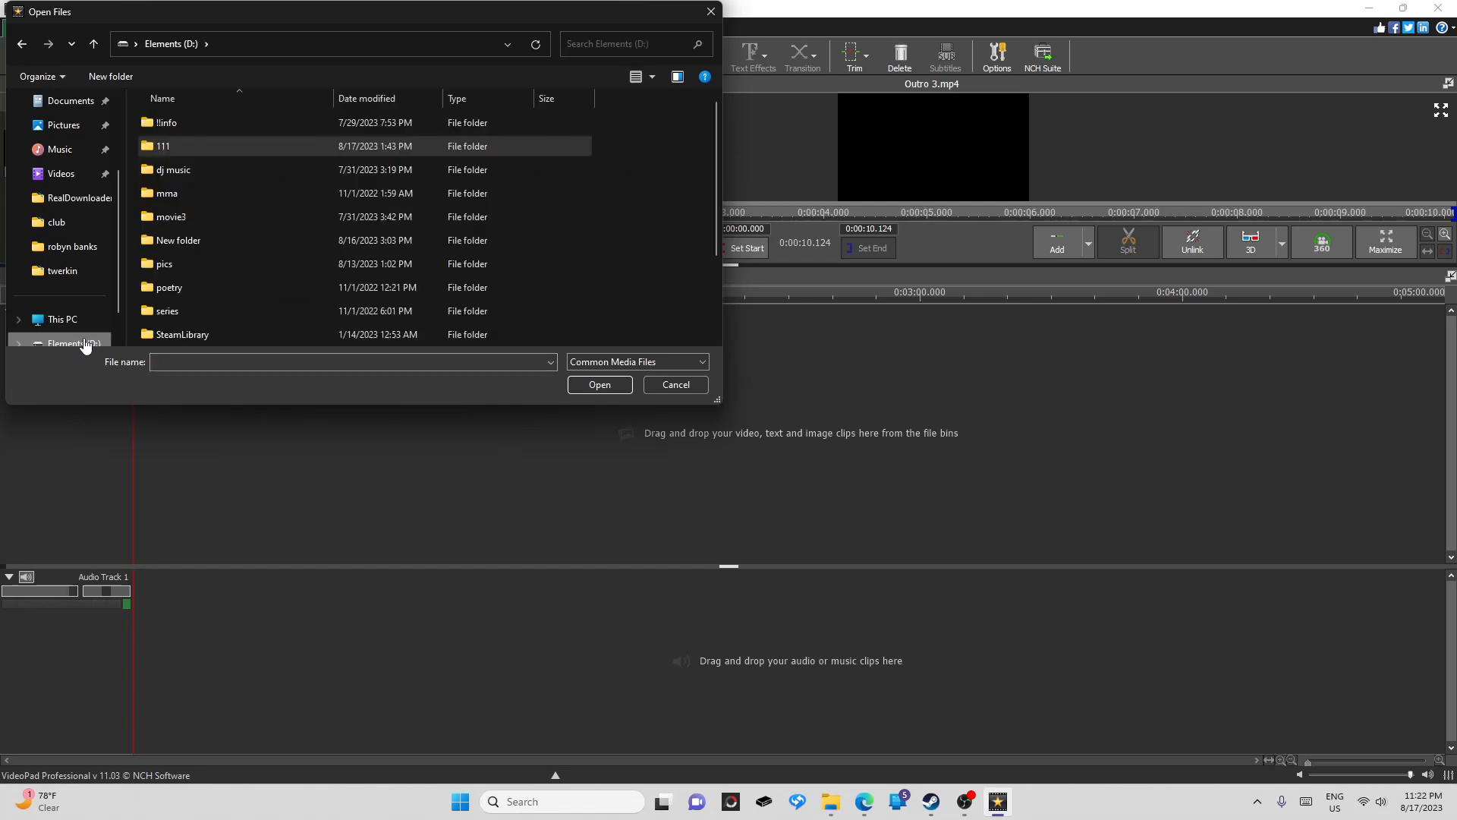
double_click(248, 147)
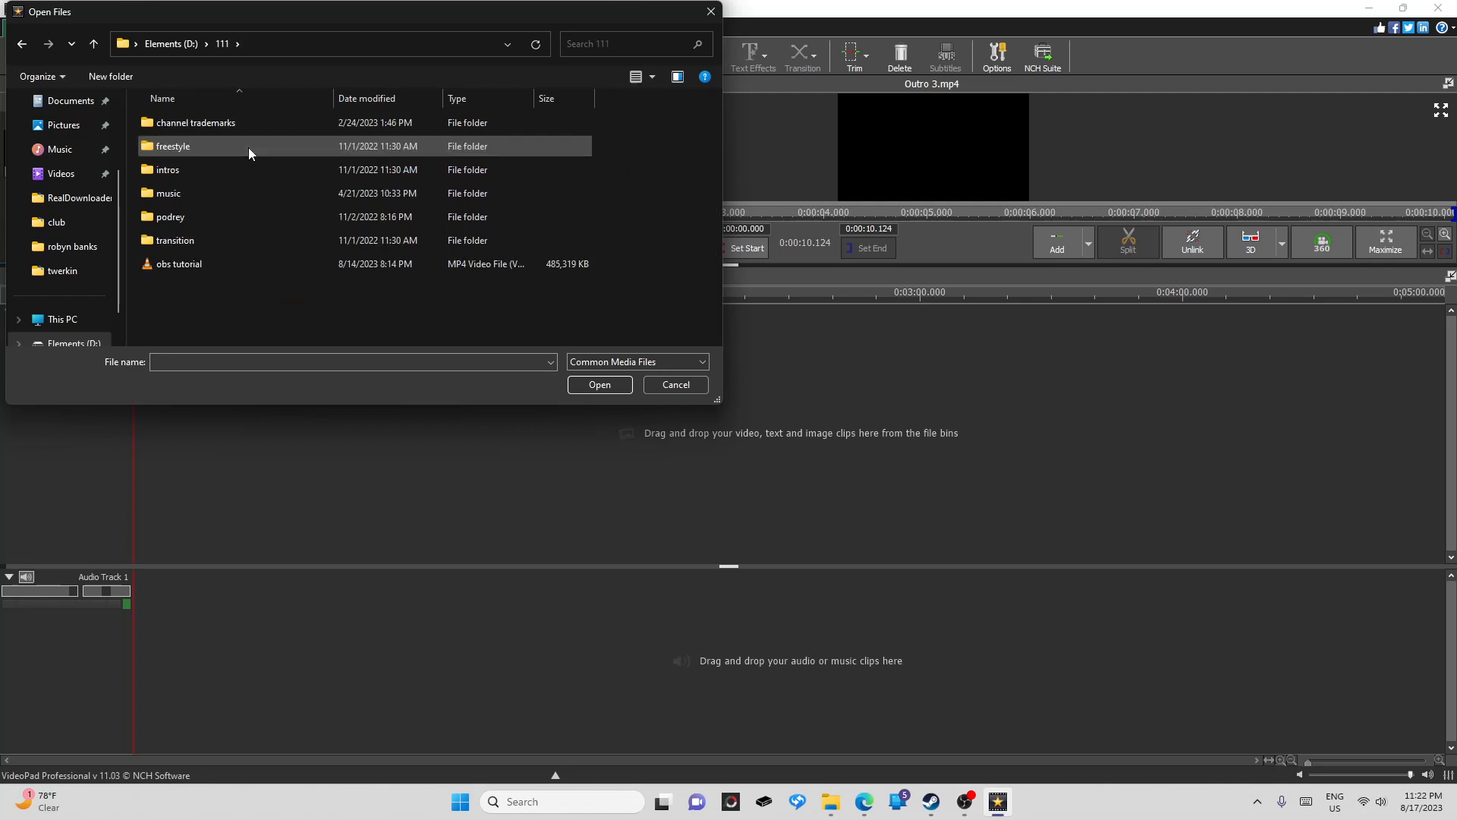
double_click(226, 212)
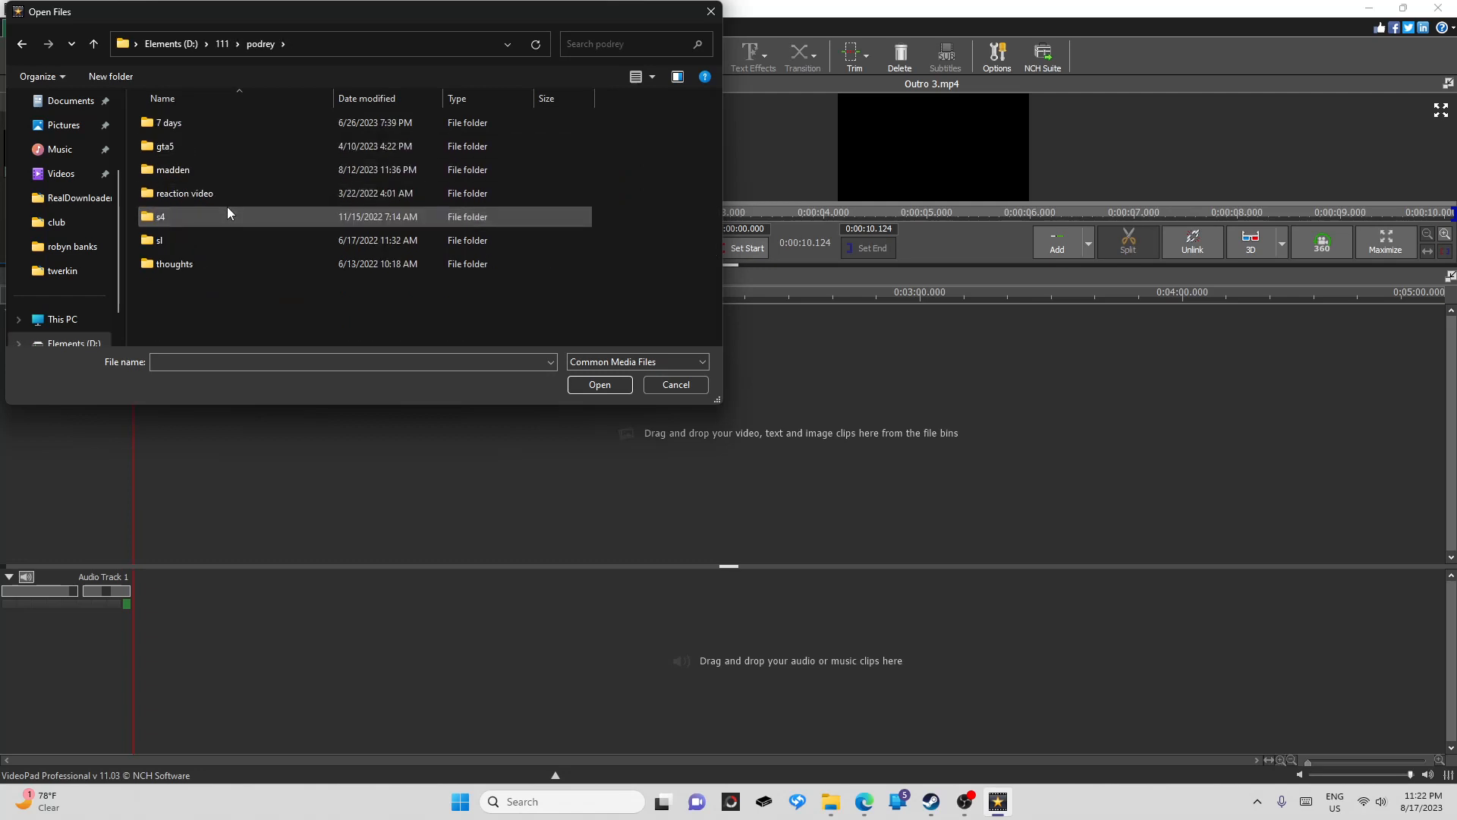
click(230, 126)
double_click(229, 126)
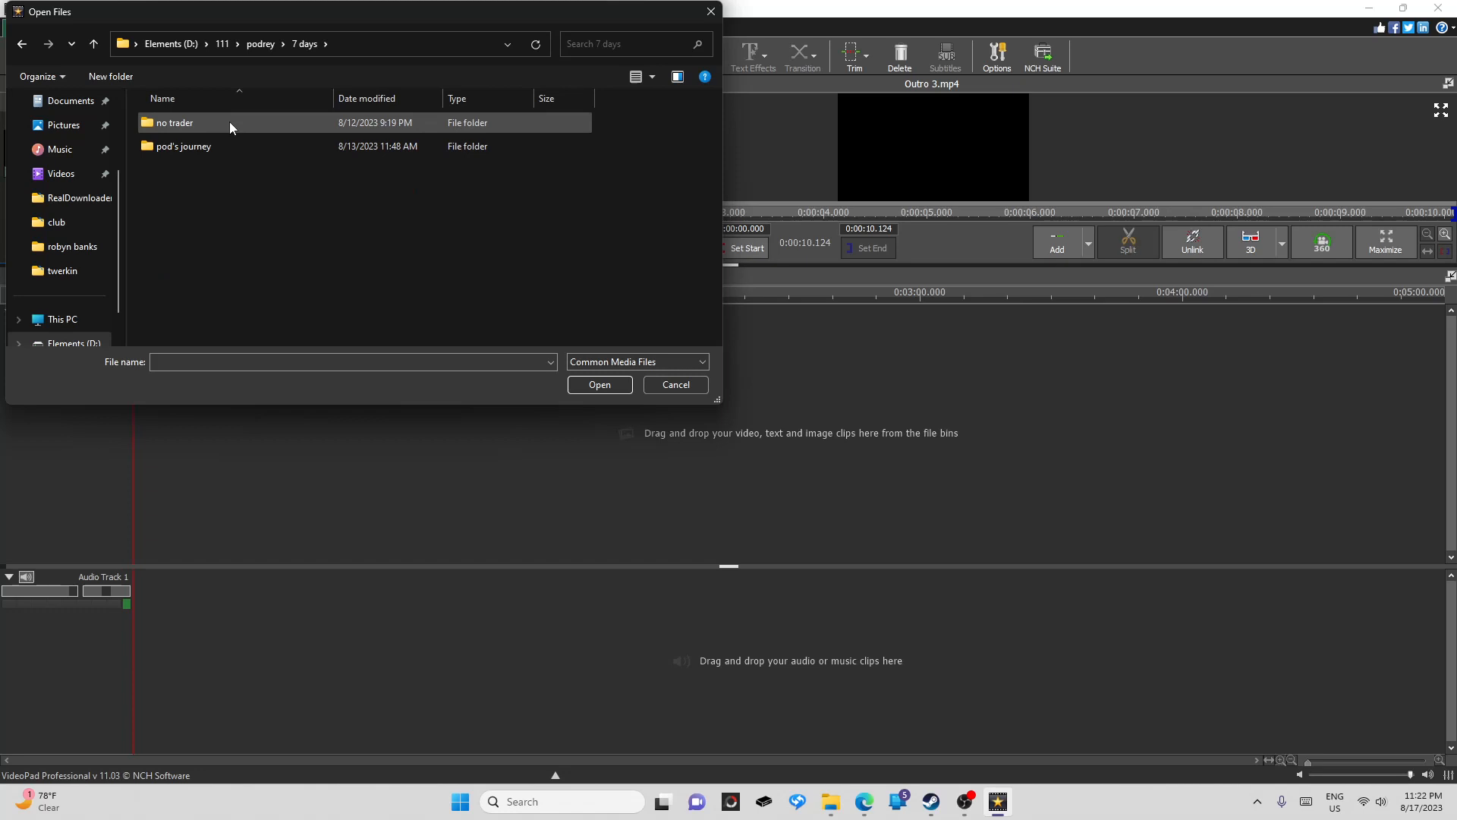
double_click(230, 121)
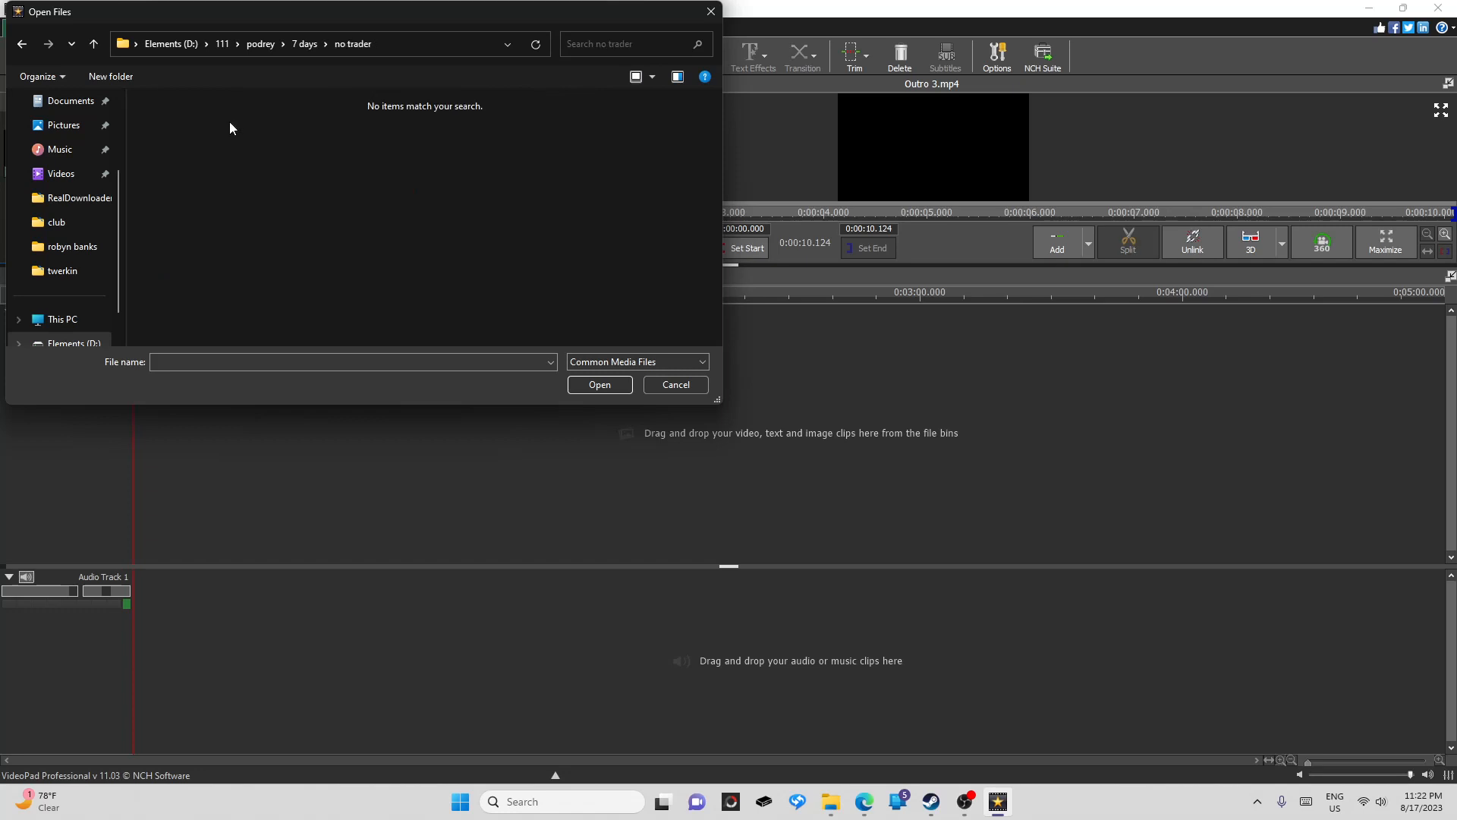
click(20, 45)
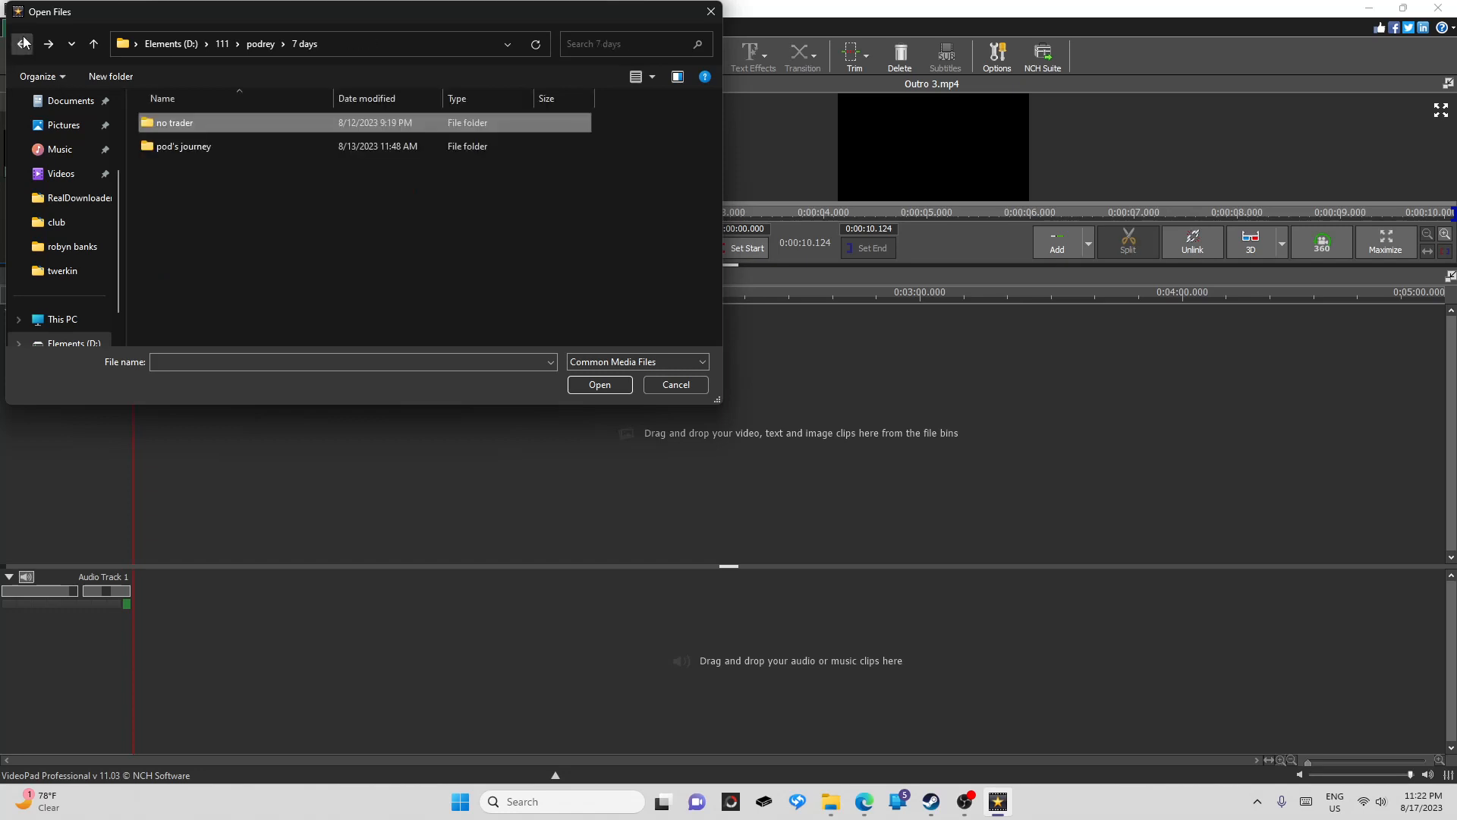
double_click(207, 141)
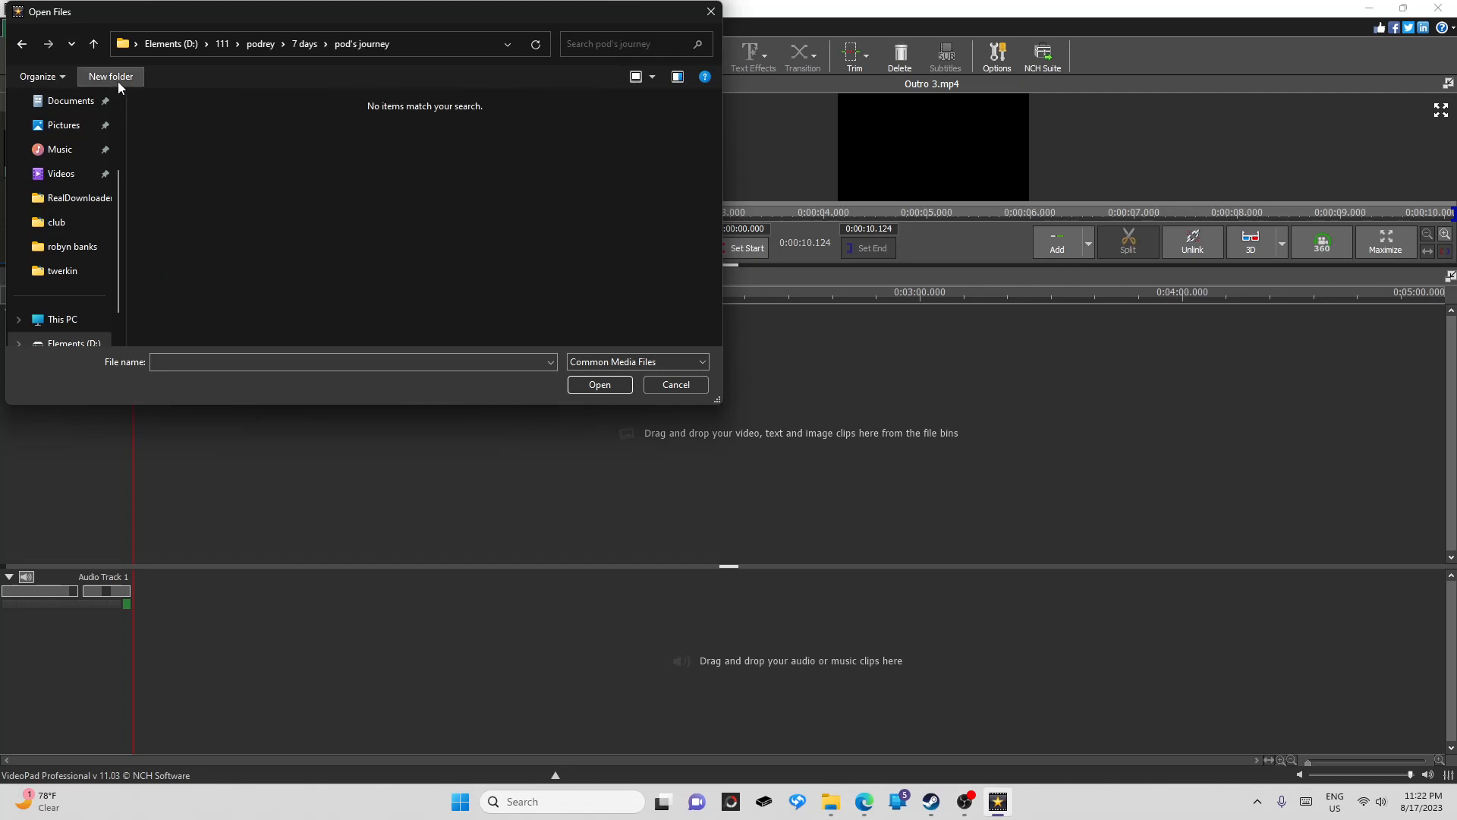
click(29, 45)
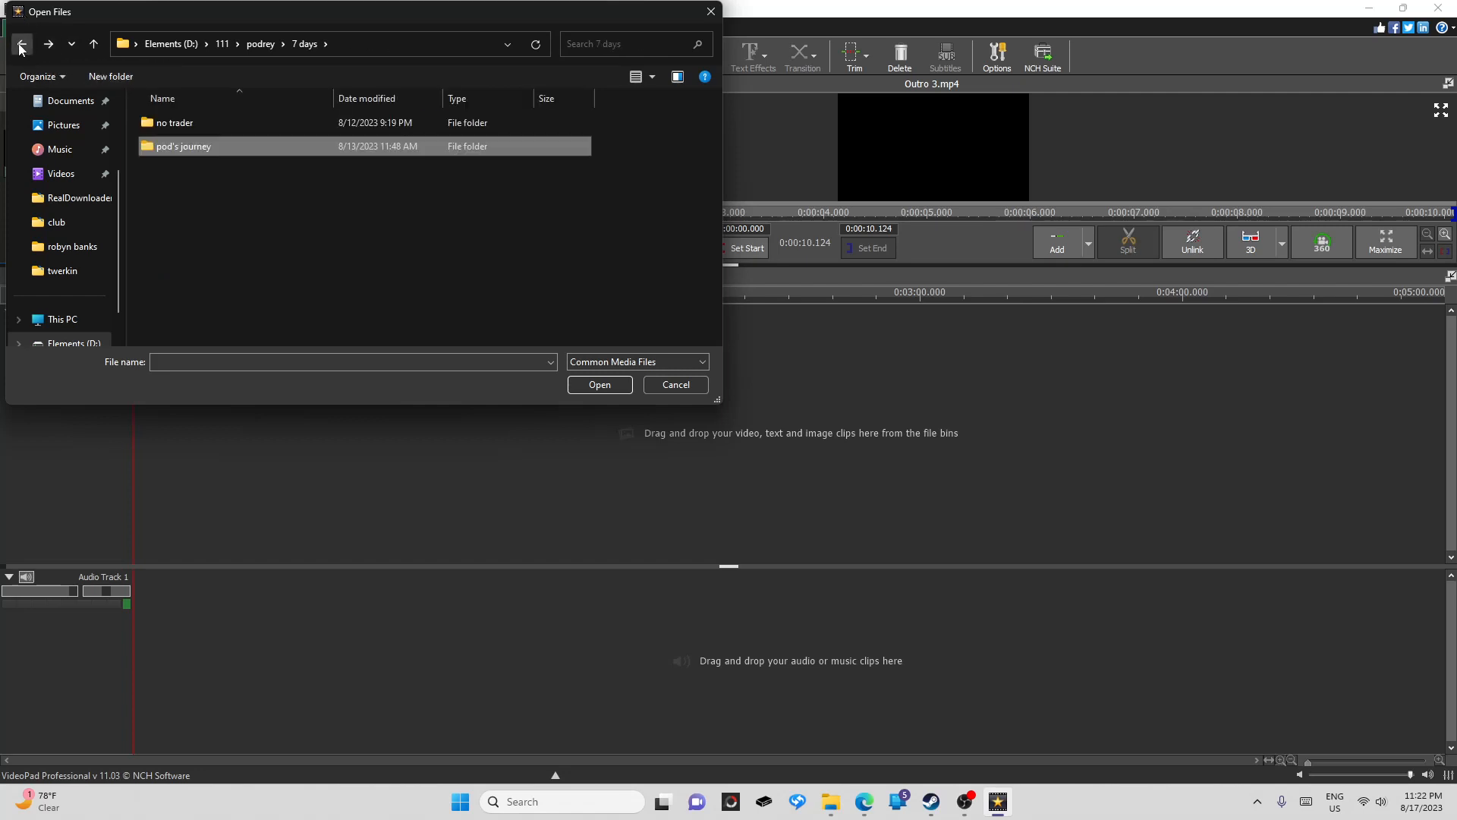
click(21, 48)
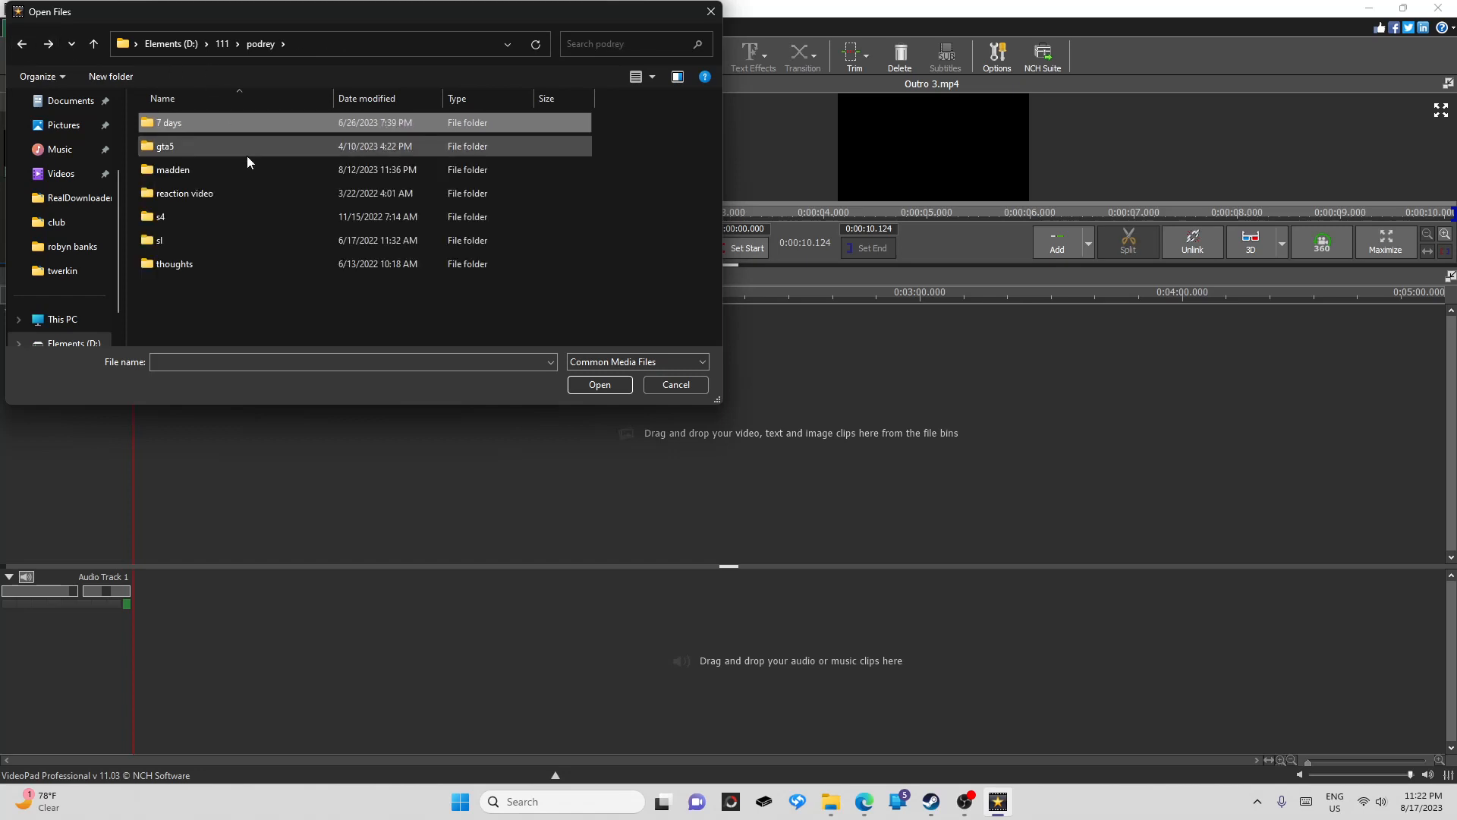
double_click(248, 162)
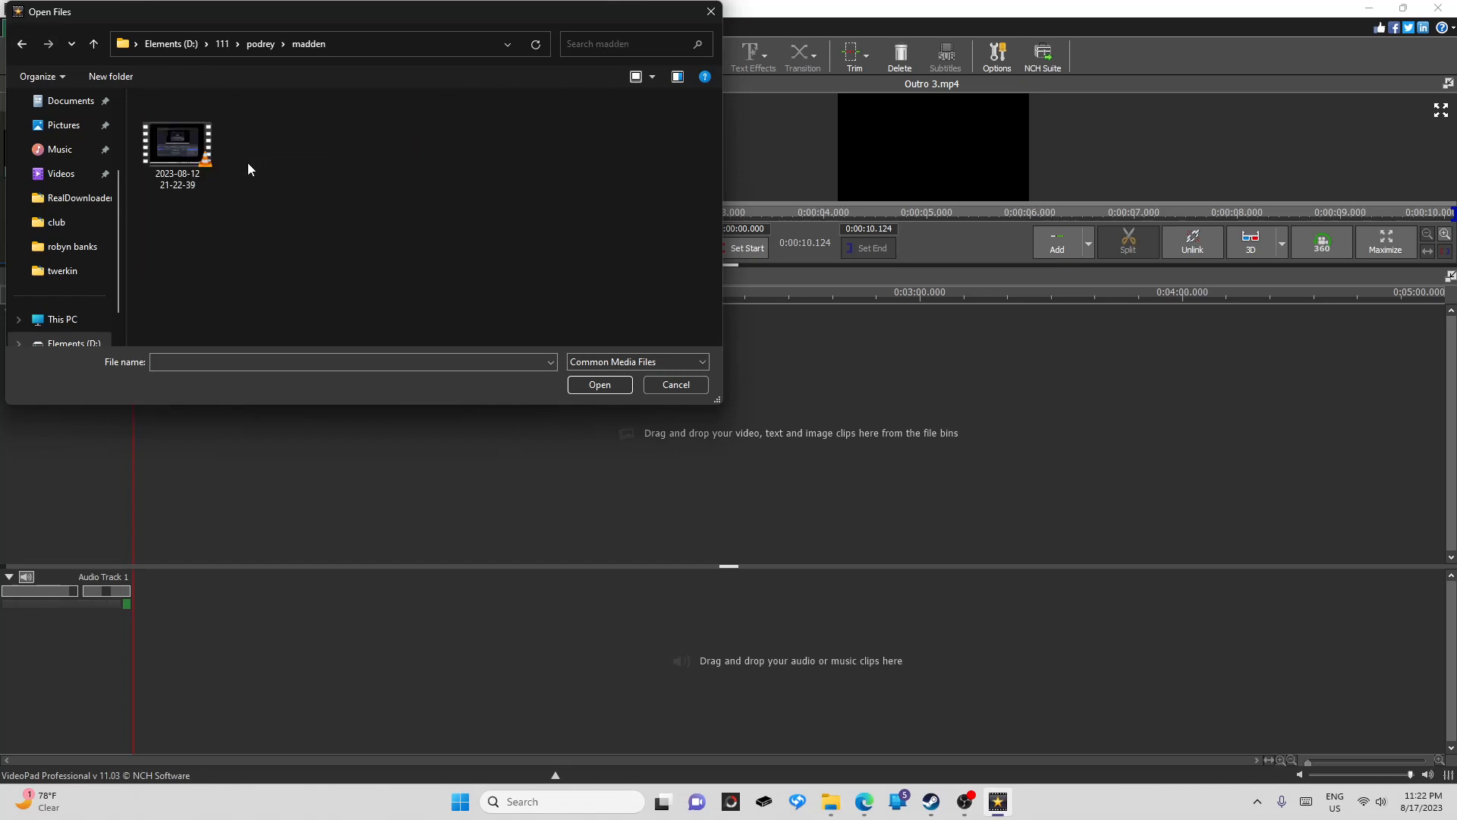
double_click(204, 146)
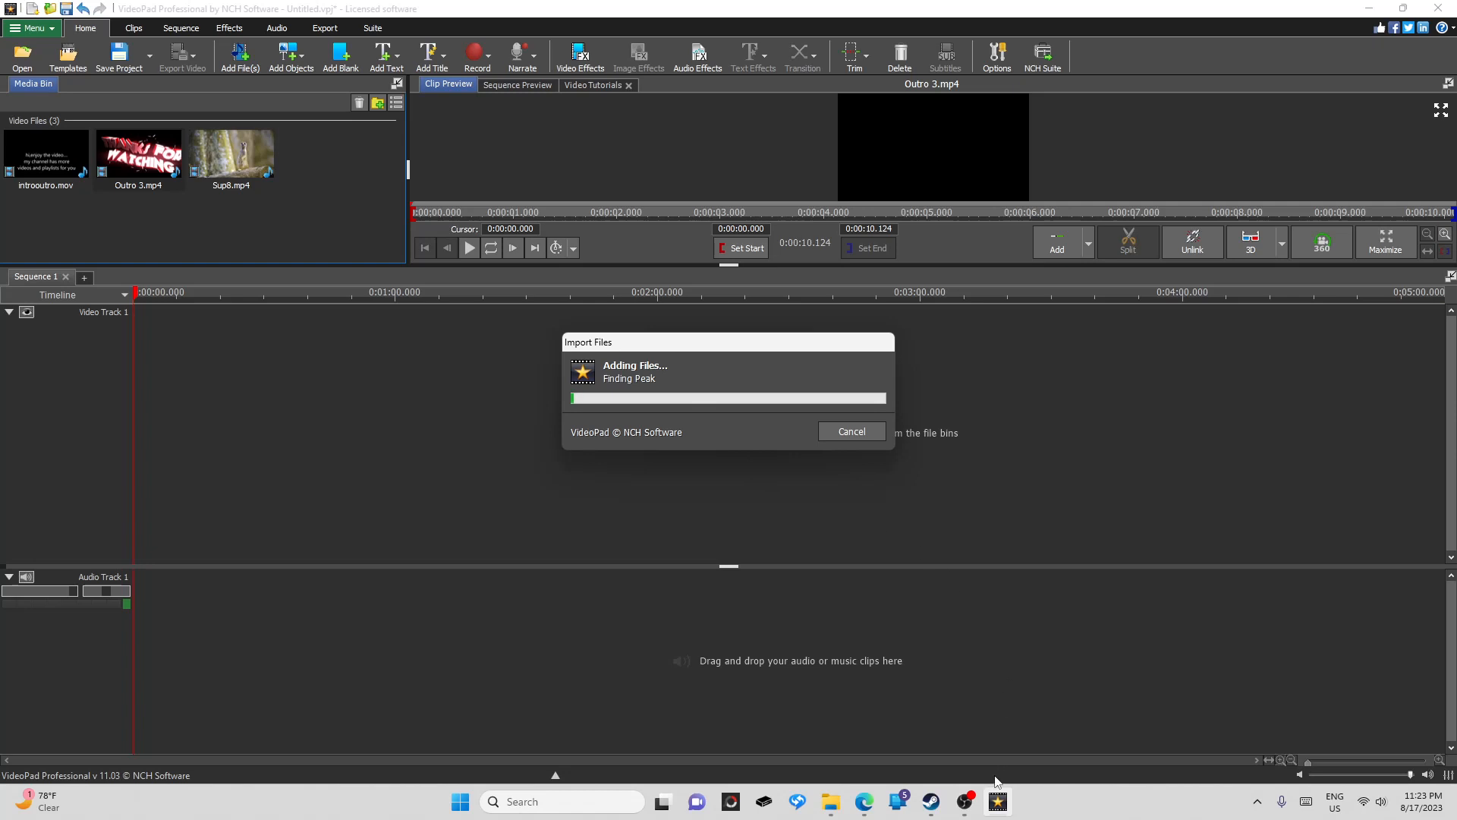
mouse_move(871, 805)
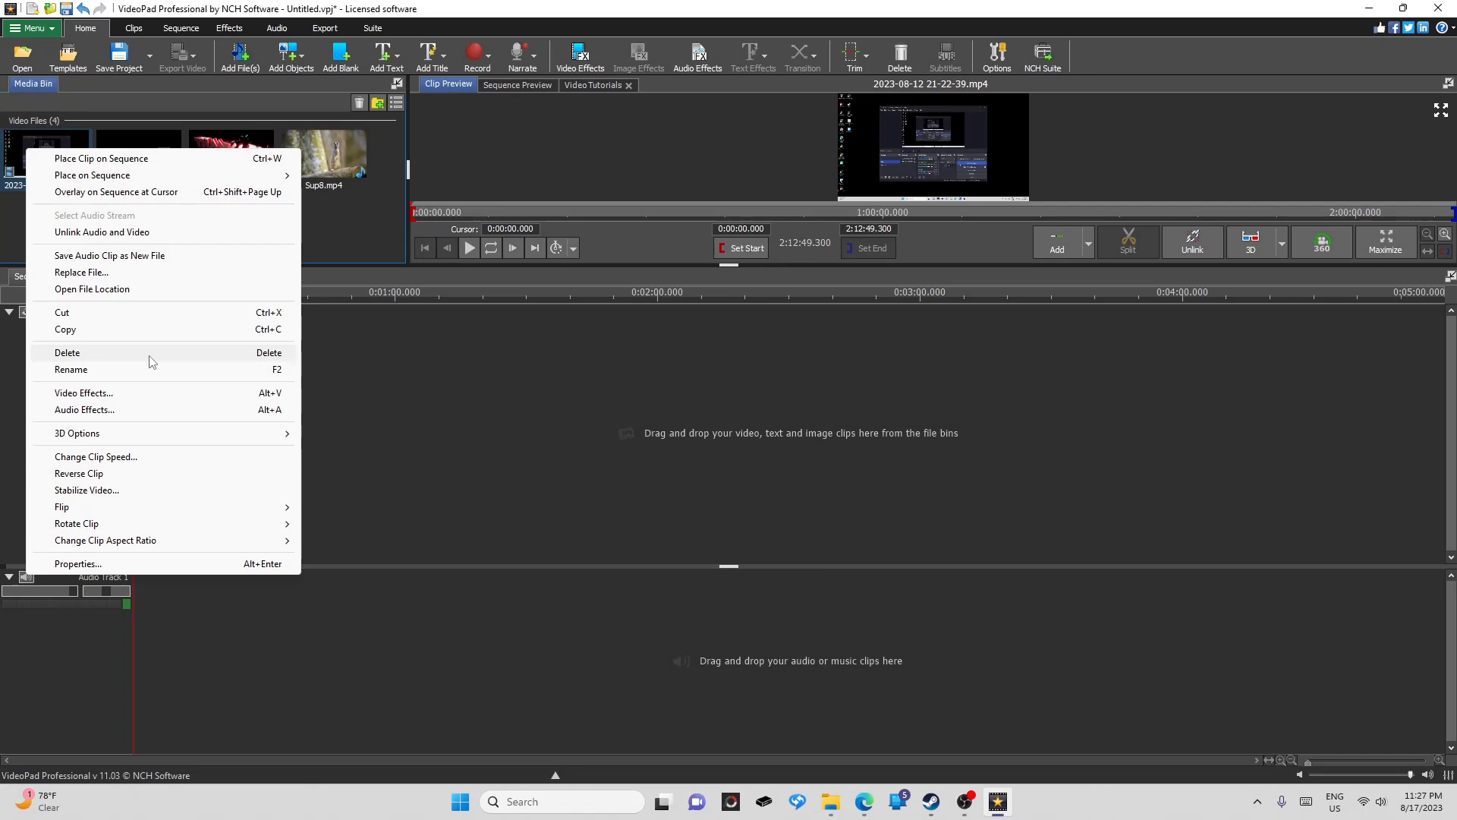
click(152, 362)
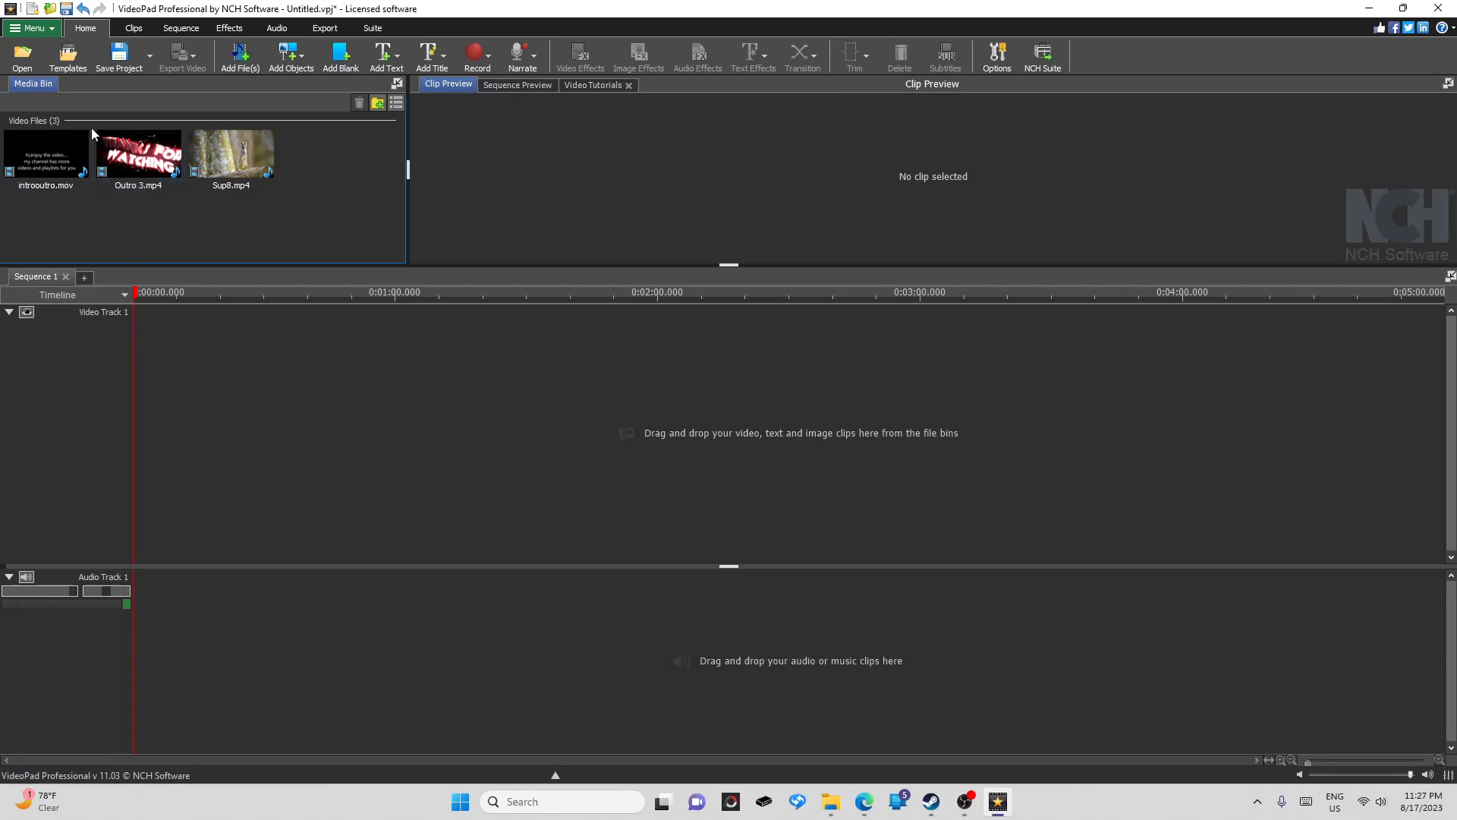
click(34, 58)
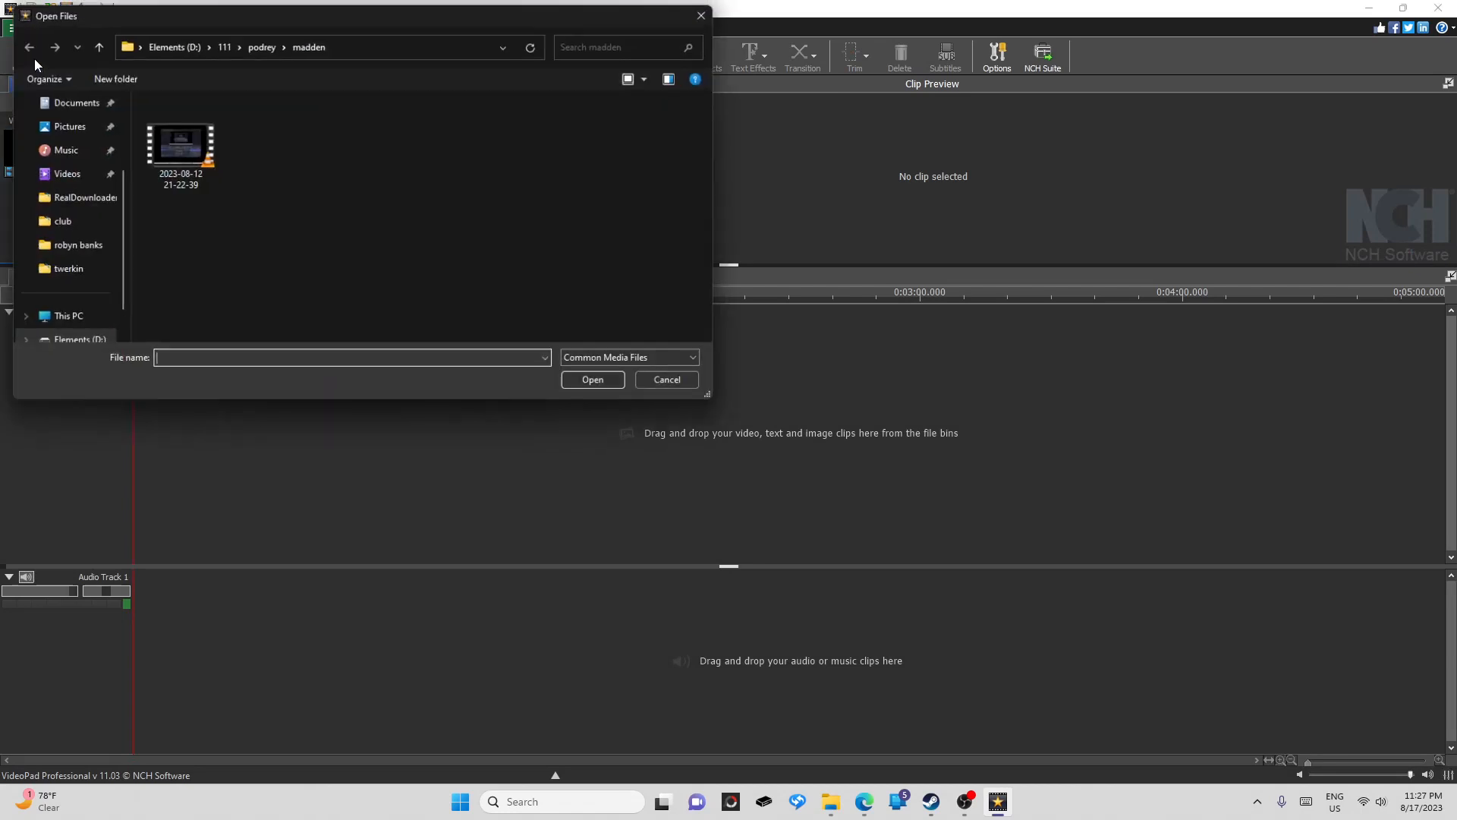
click(66, 176)
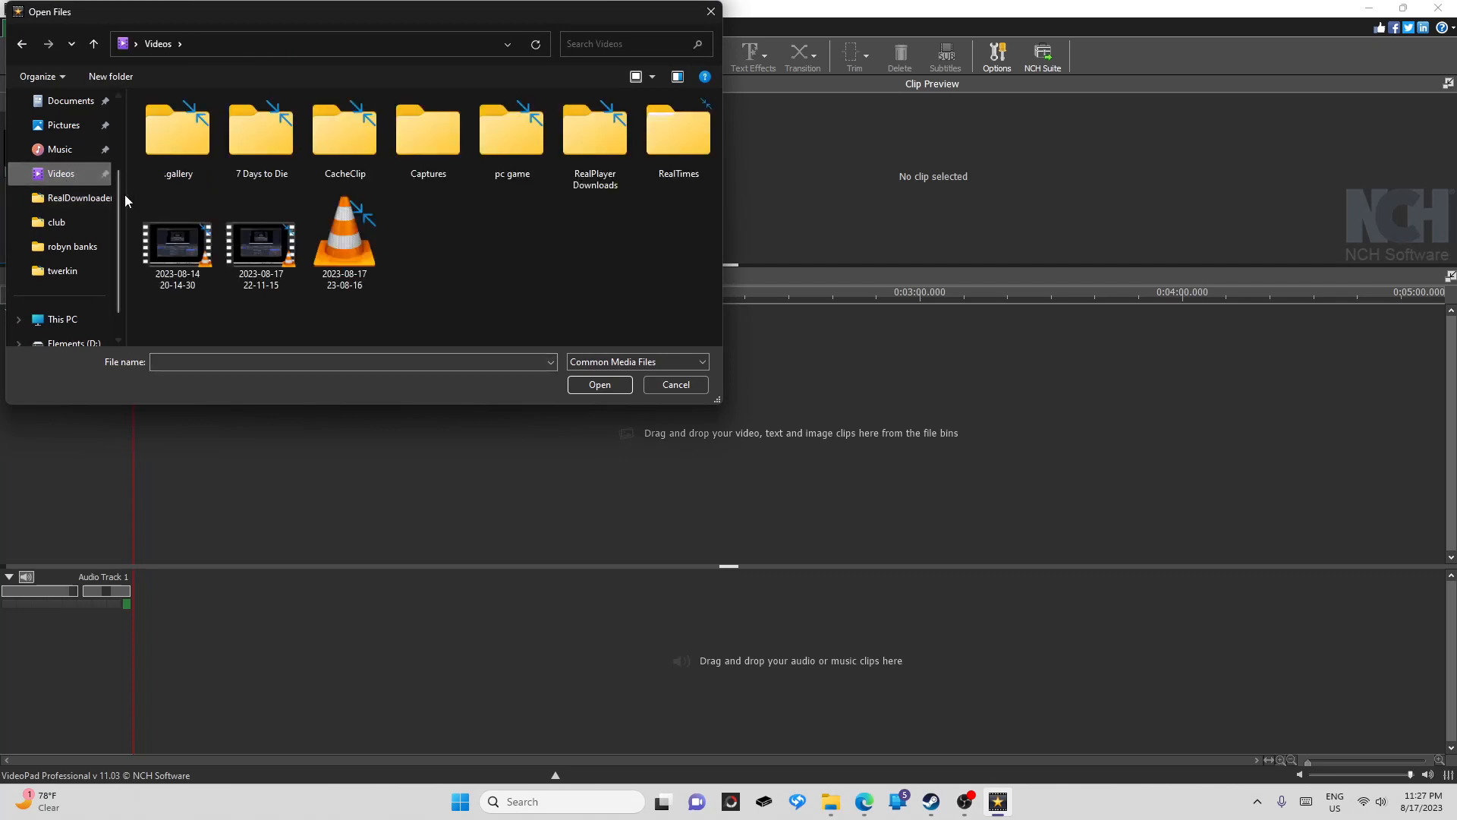
double_click(260, 207)
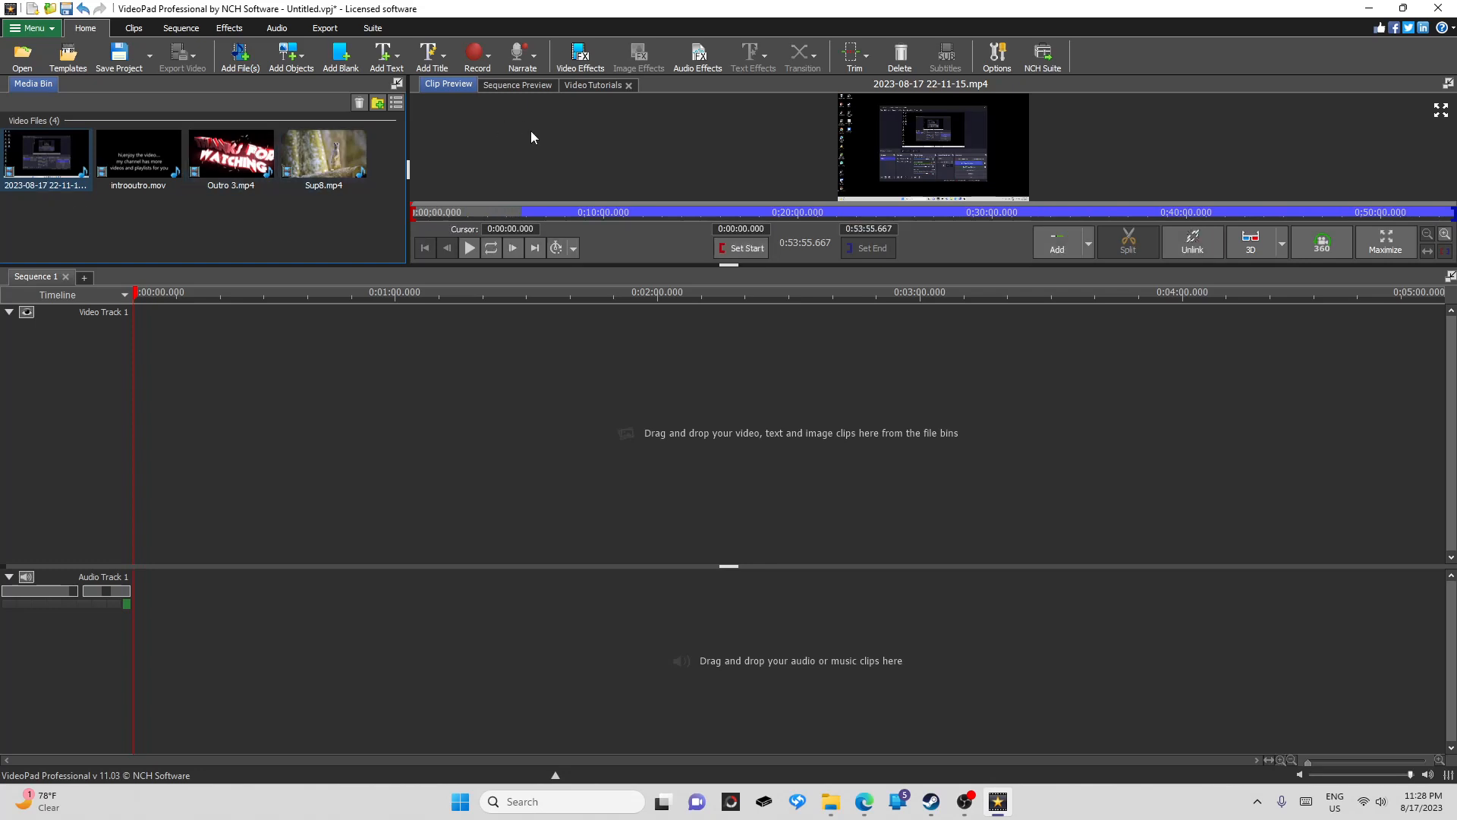
double_click(770, 139)
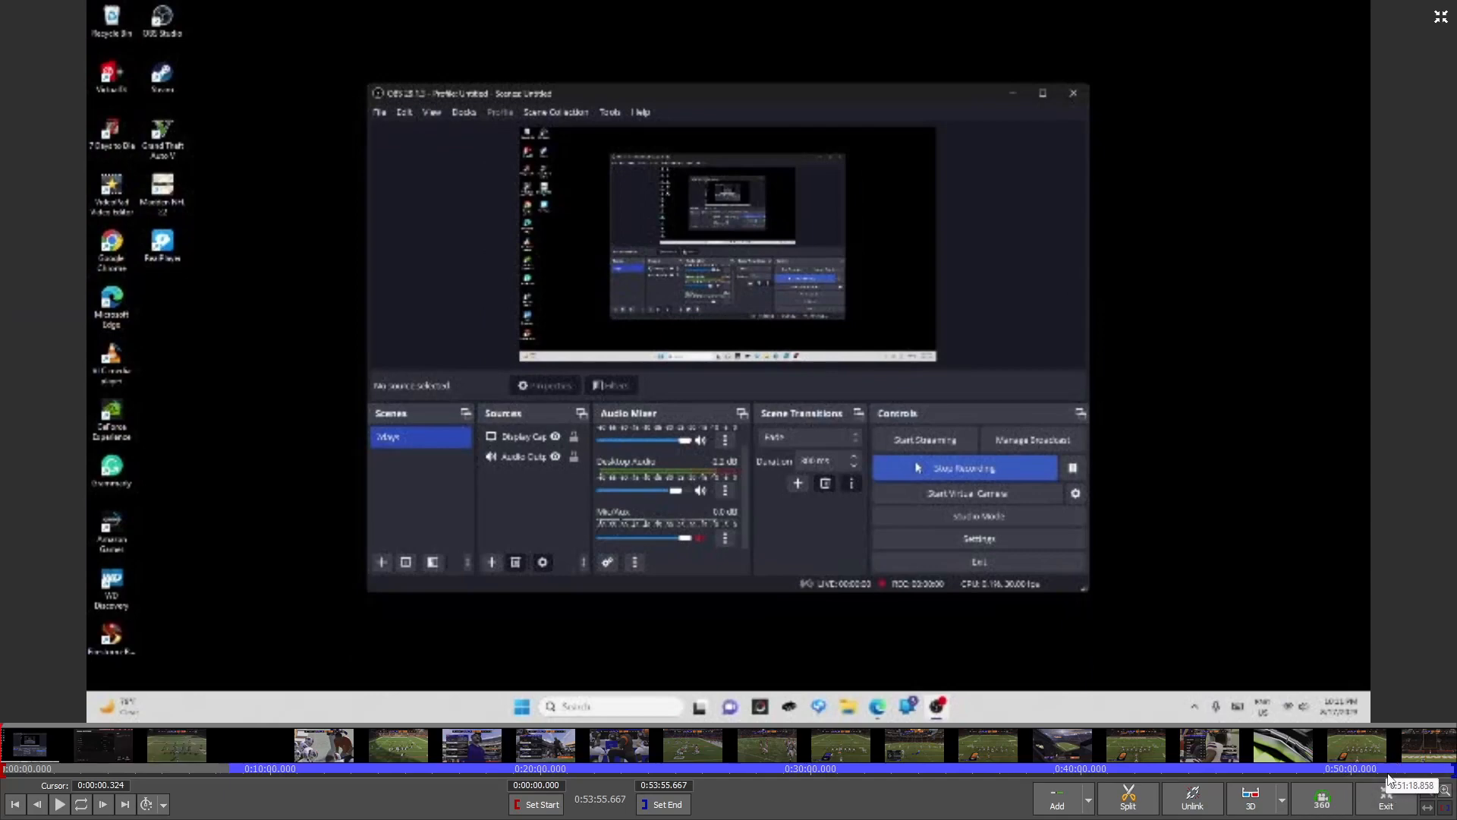
click(1386, 794)
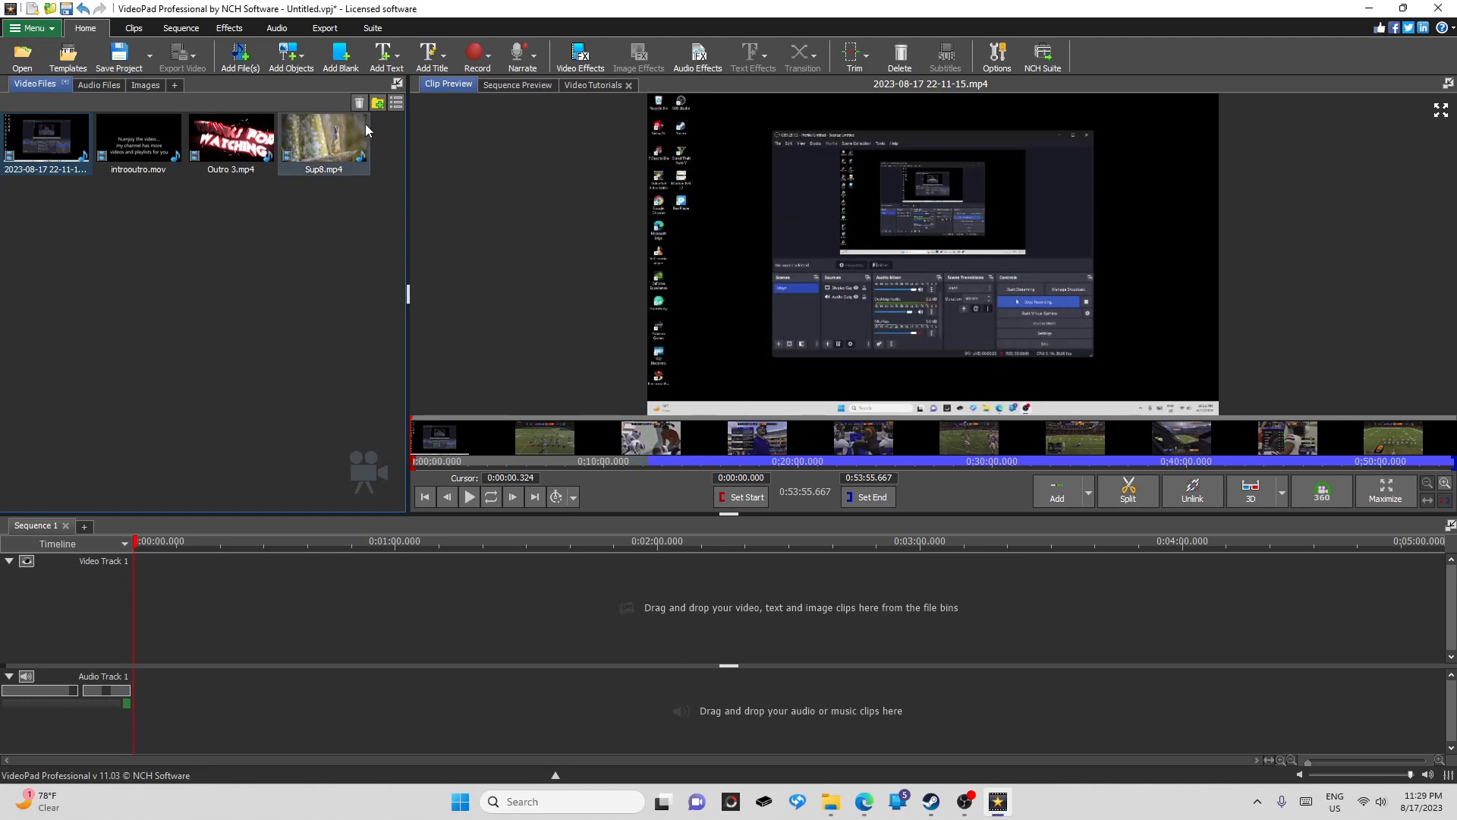
Place the Sup8.mp4 intro clip on the empty sequence
mouse_move(337, 137)
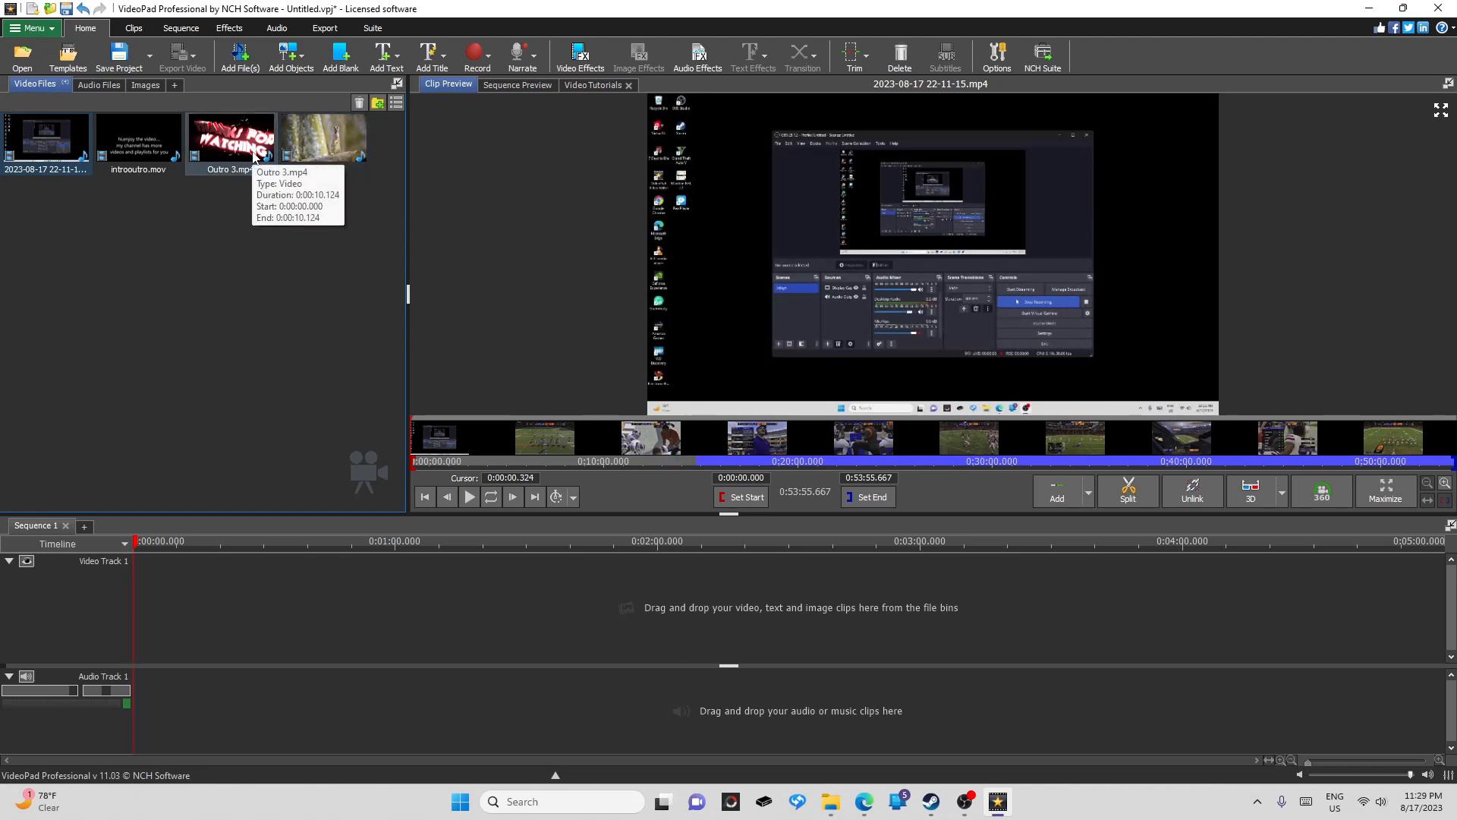
click(331, 137)
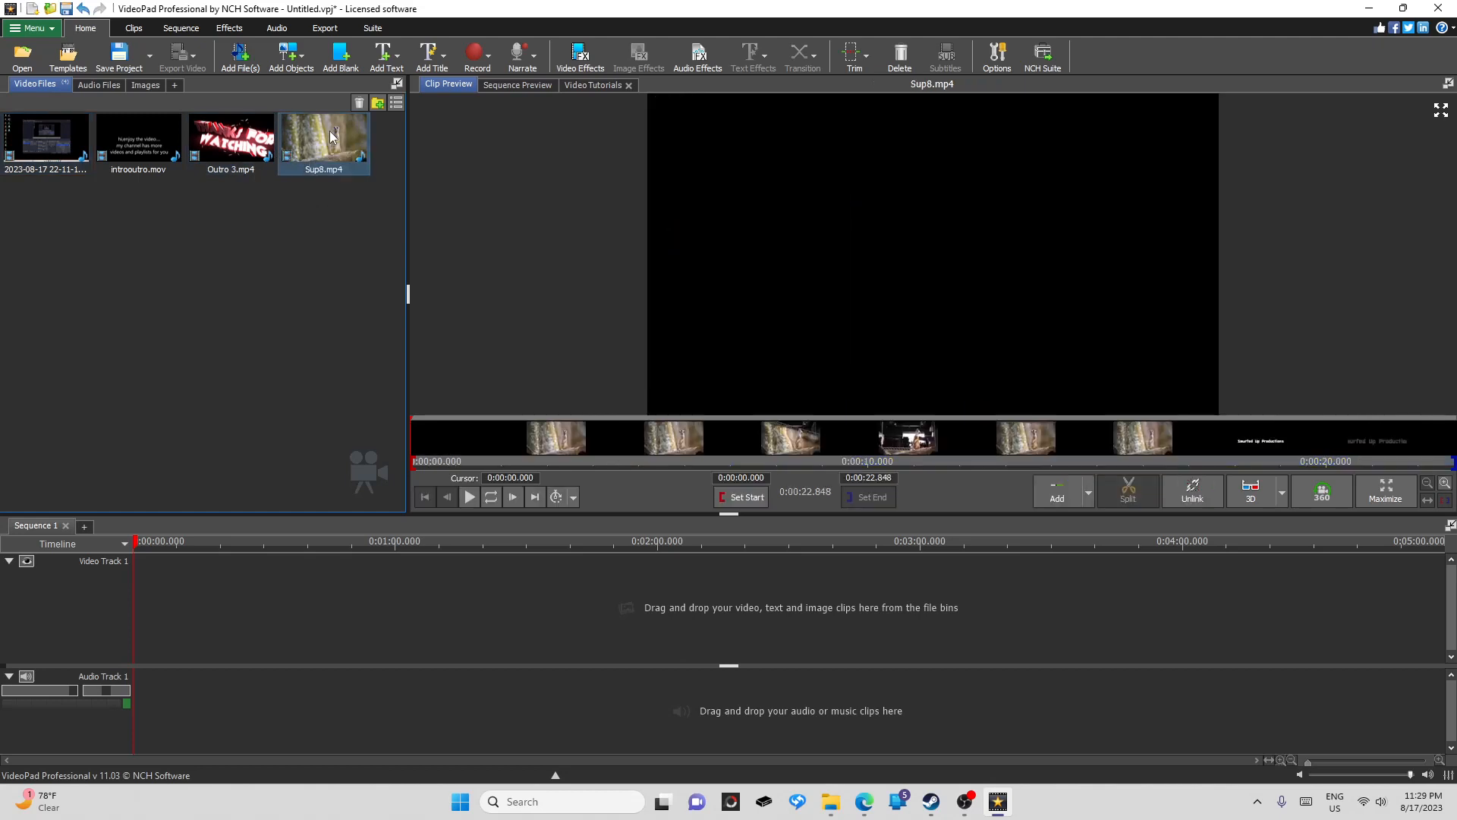
right_click(331, 134)
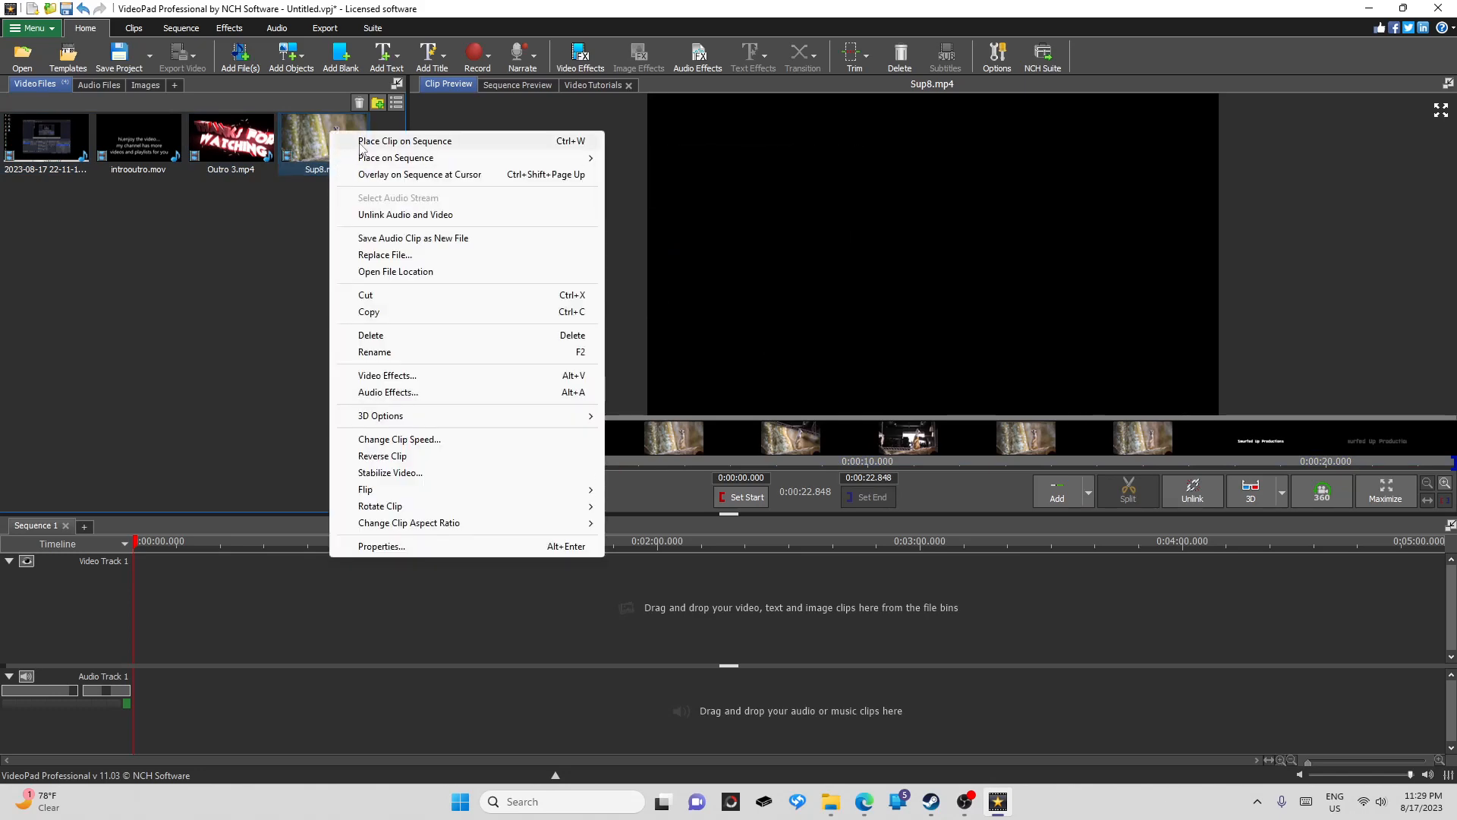
click(405, 141)
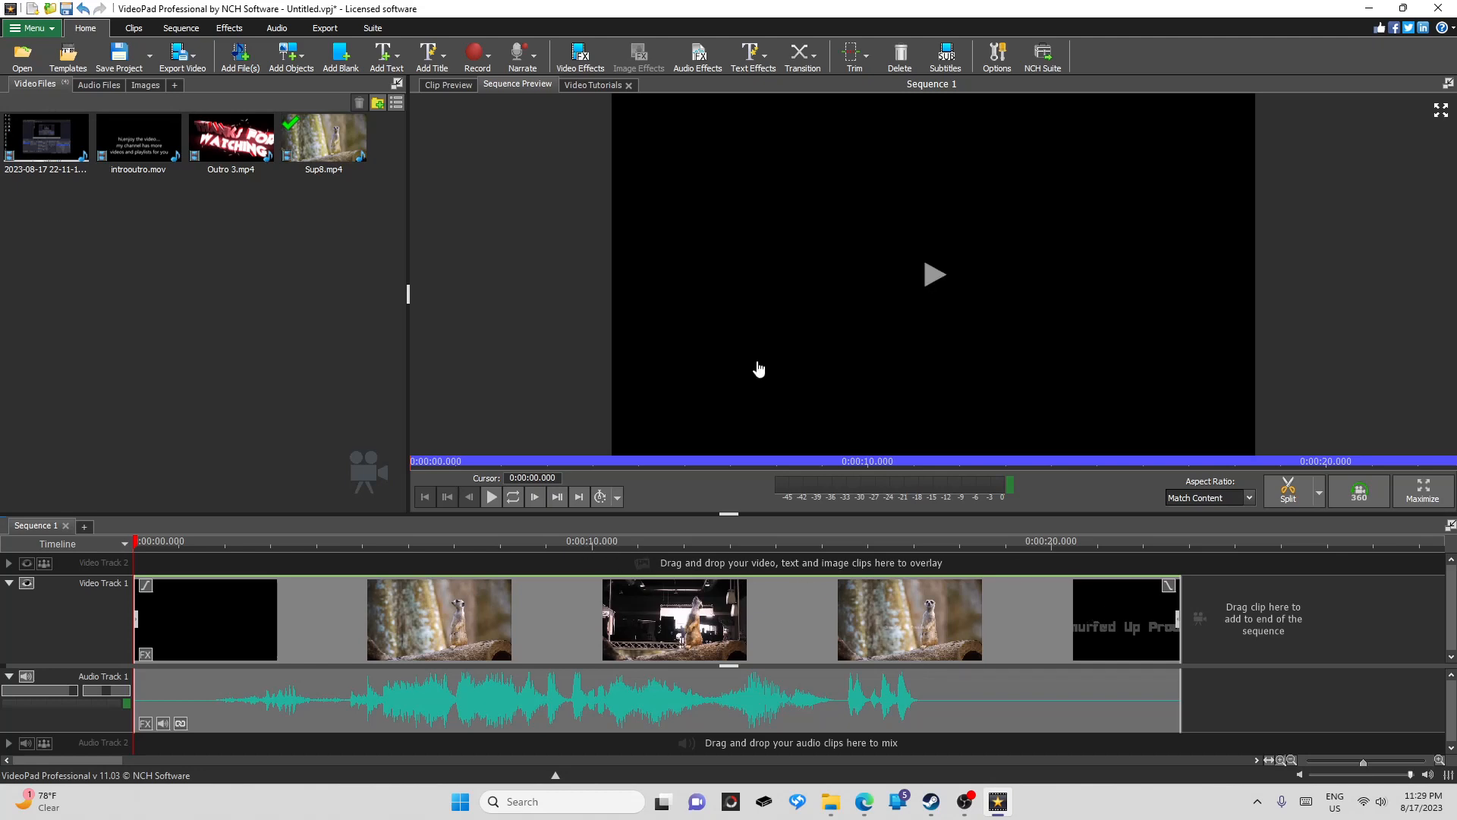
Place the introoutro.mov clip at the end of the sequence, after the Sup8 intro
click(121, 148)
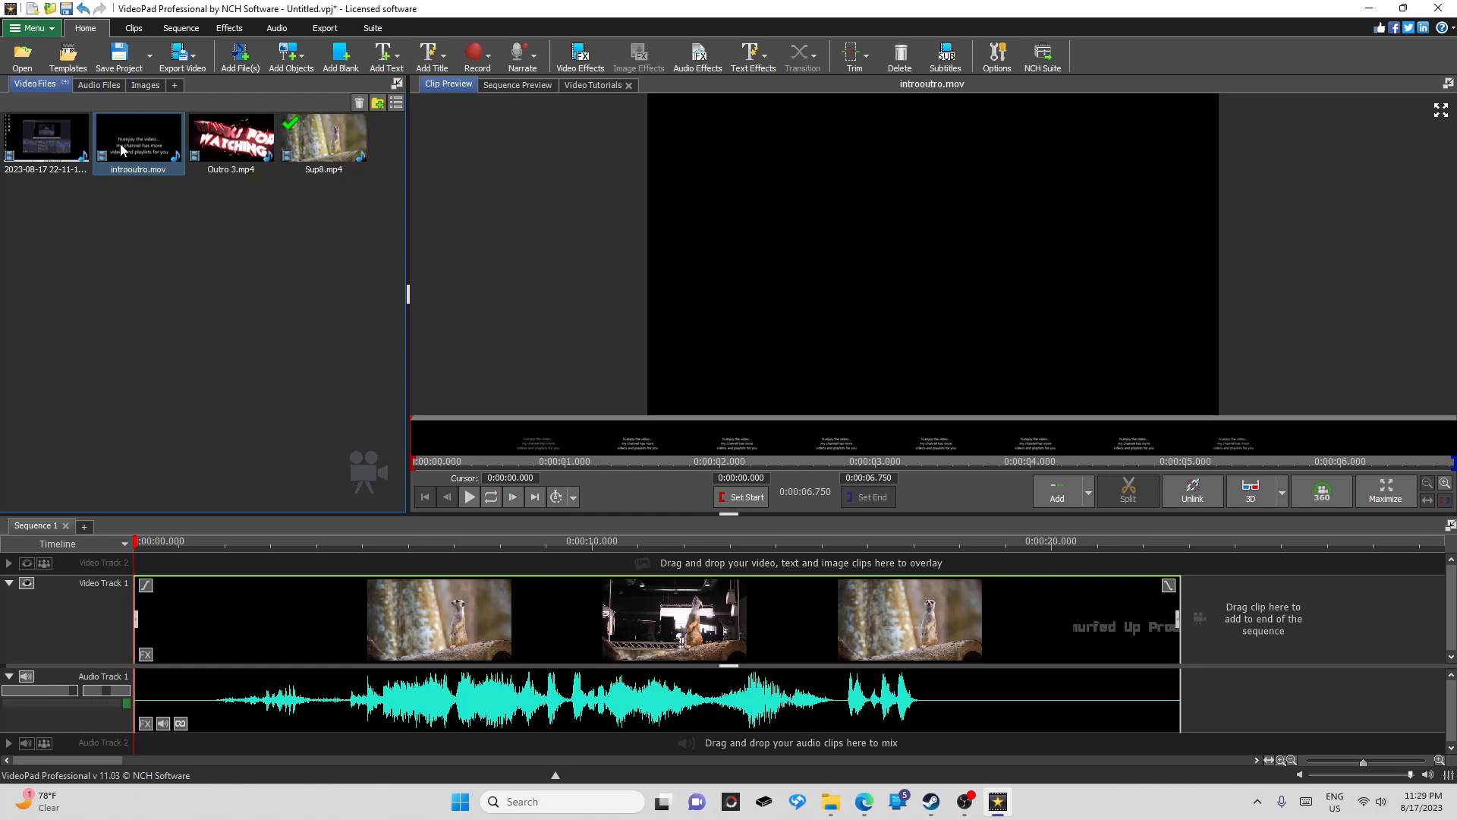
right_click(121, 148)
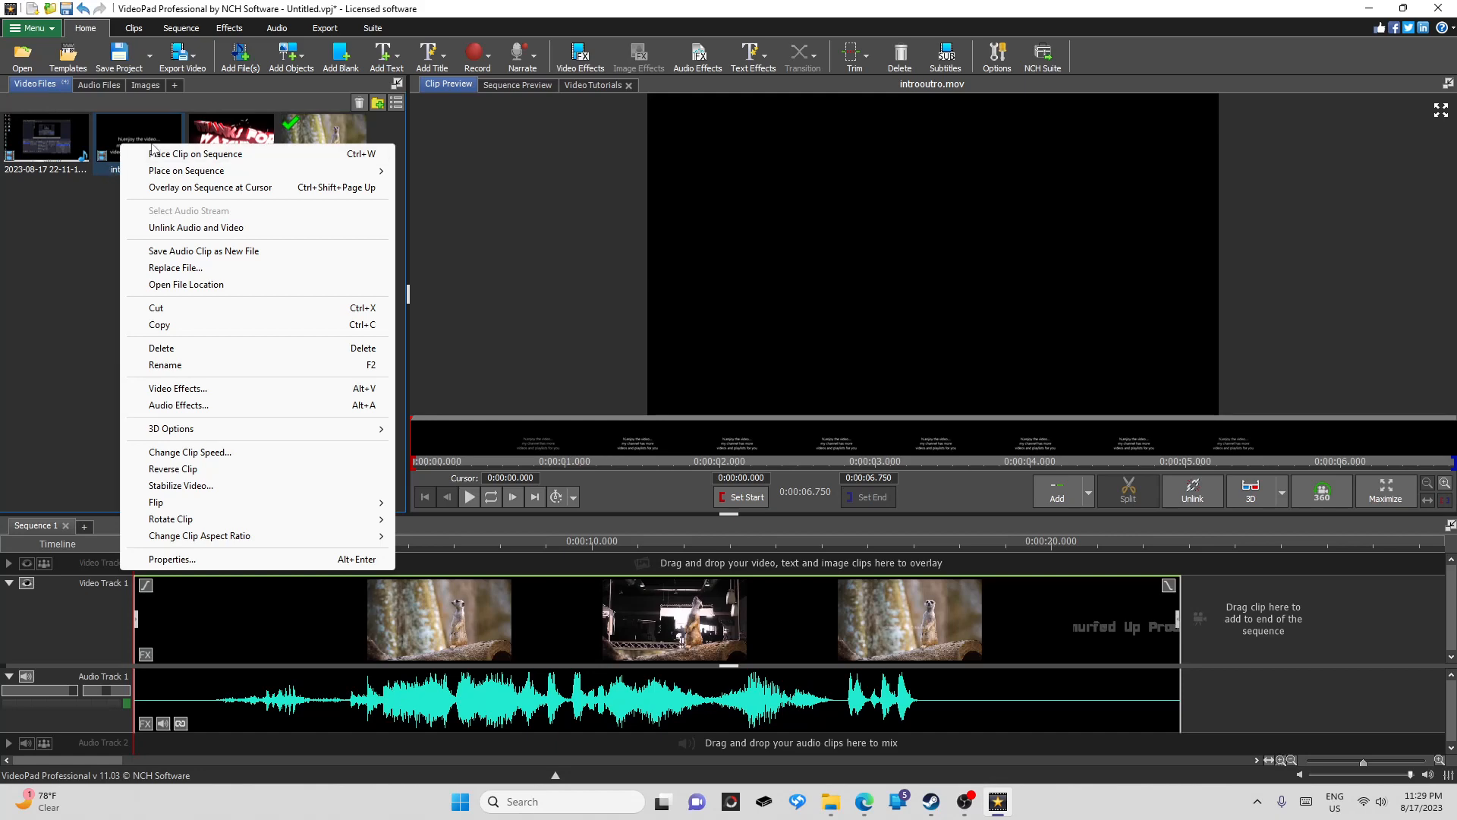
mouse_move(193, 178)
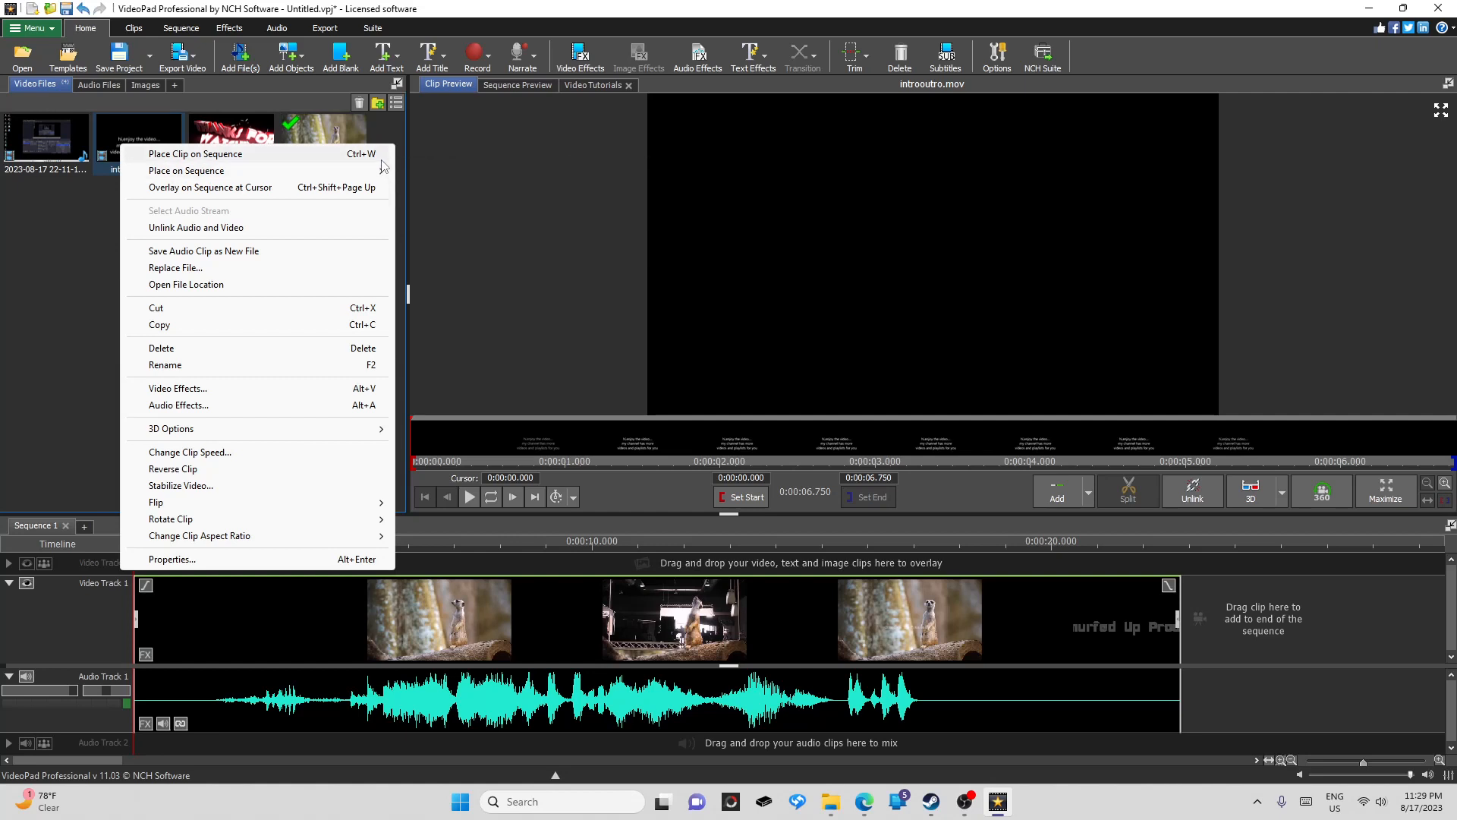
mouse_move(383, 171)
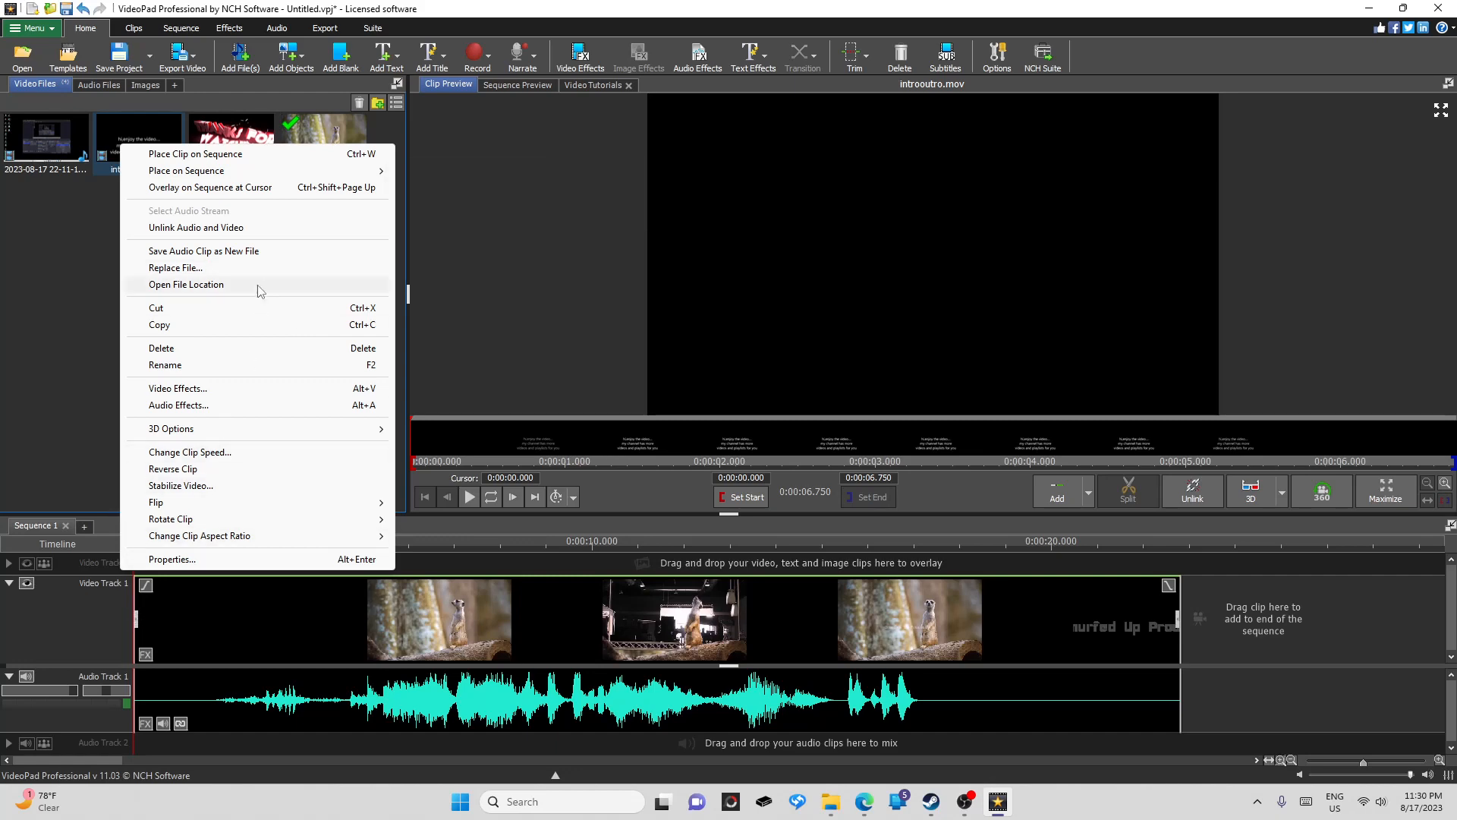
mouse_move(371, 174)
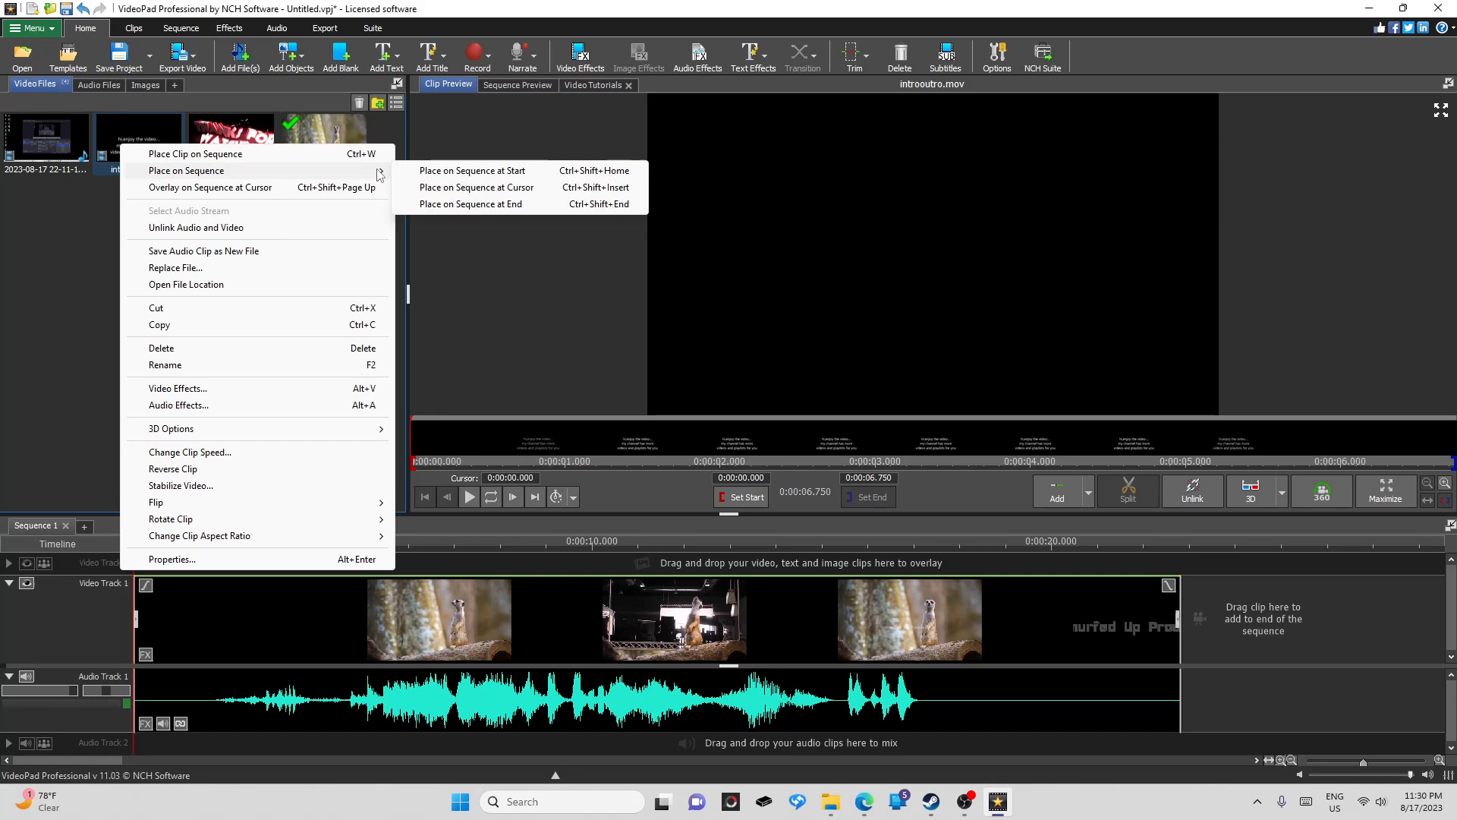
click(484, 205)
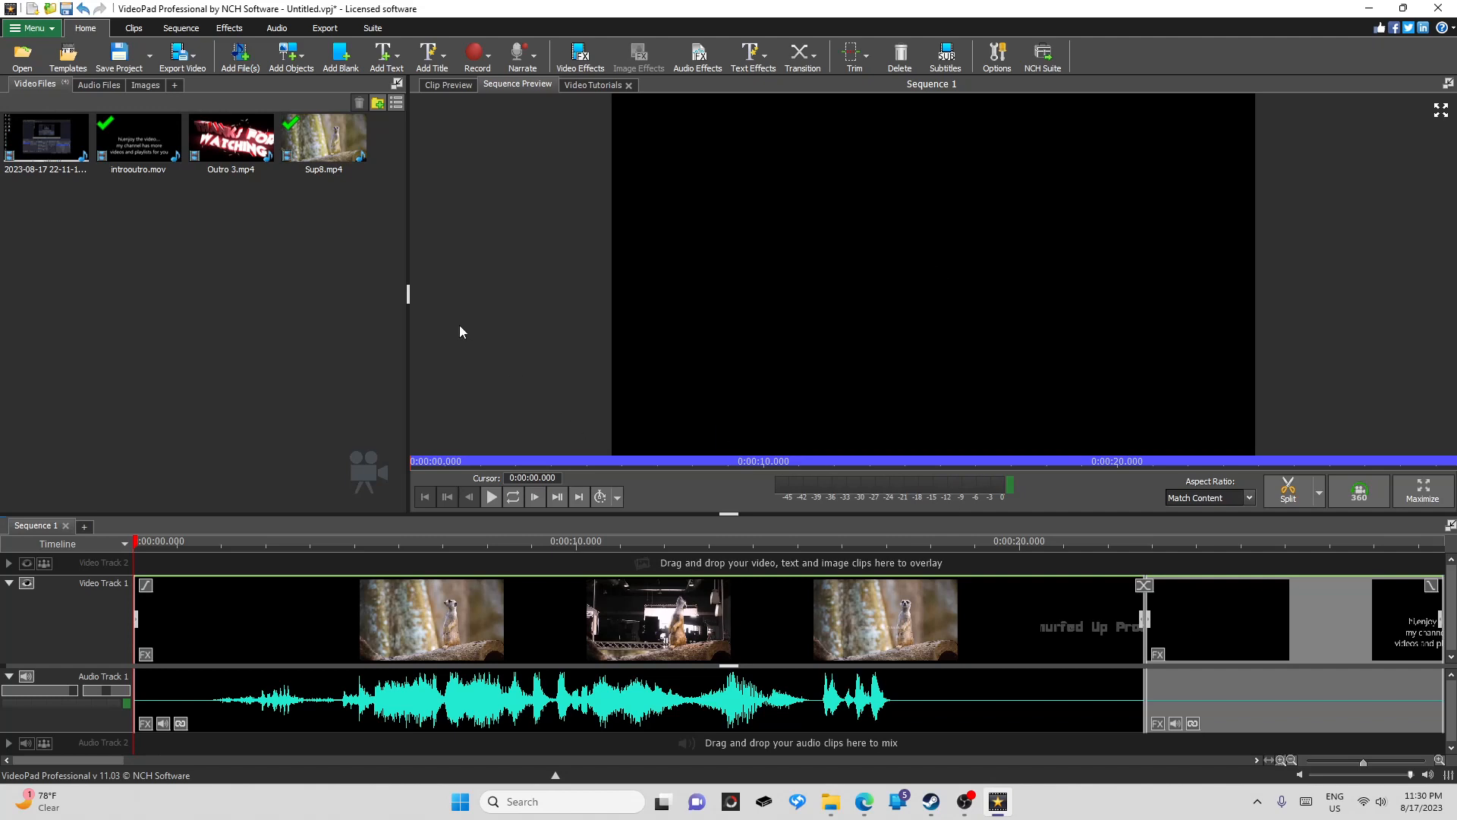
click(593, 542)
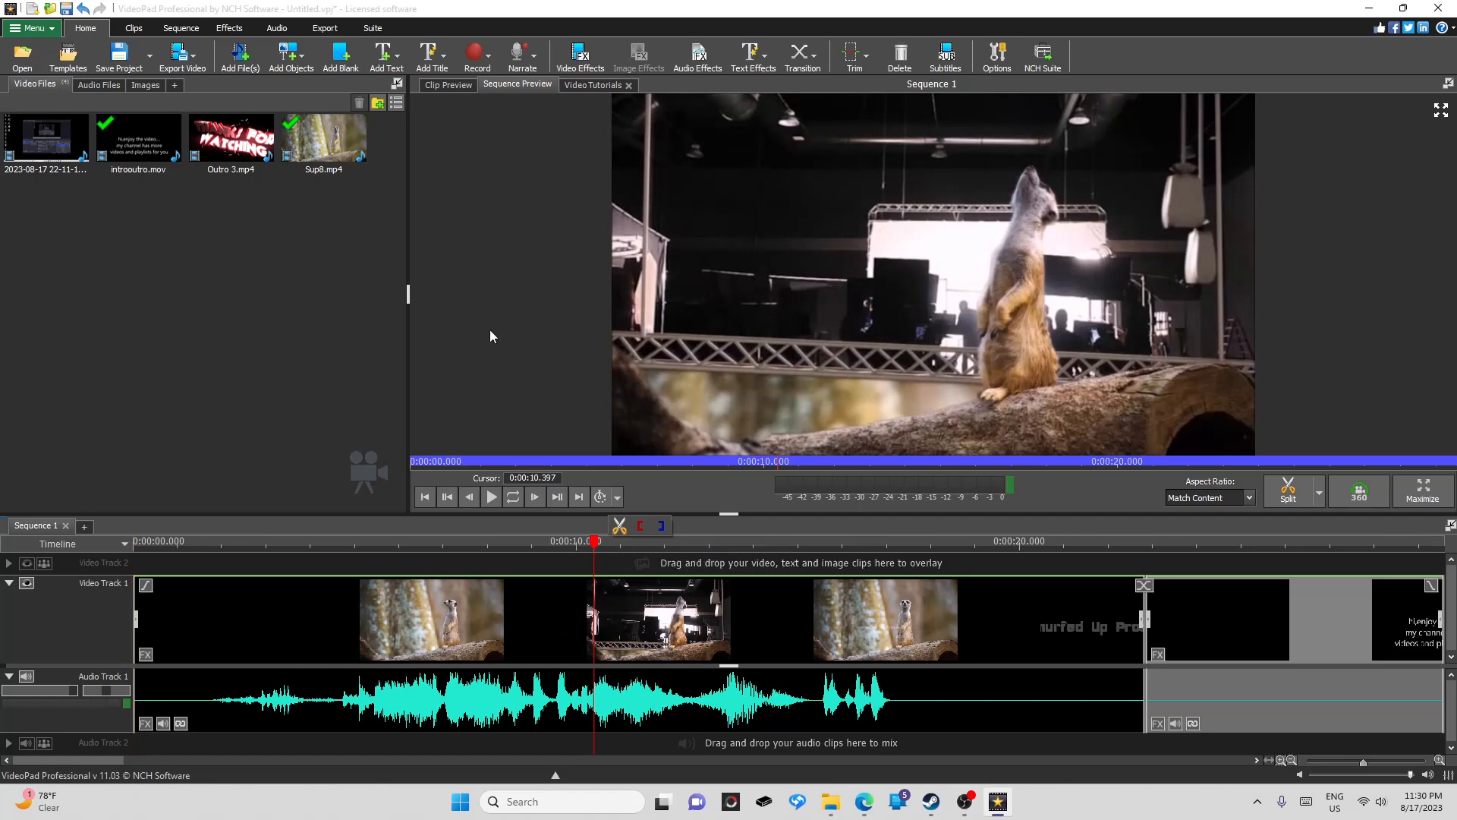
click(52, 135)
right_click(52, 135)
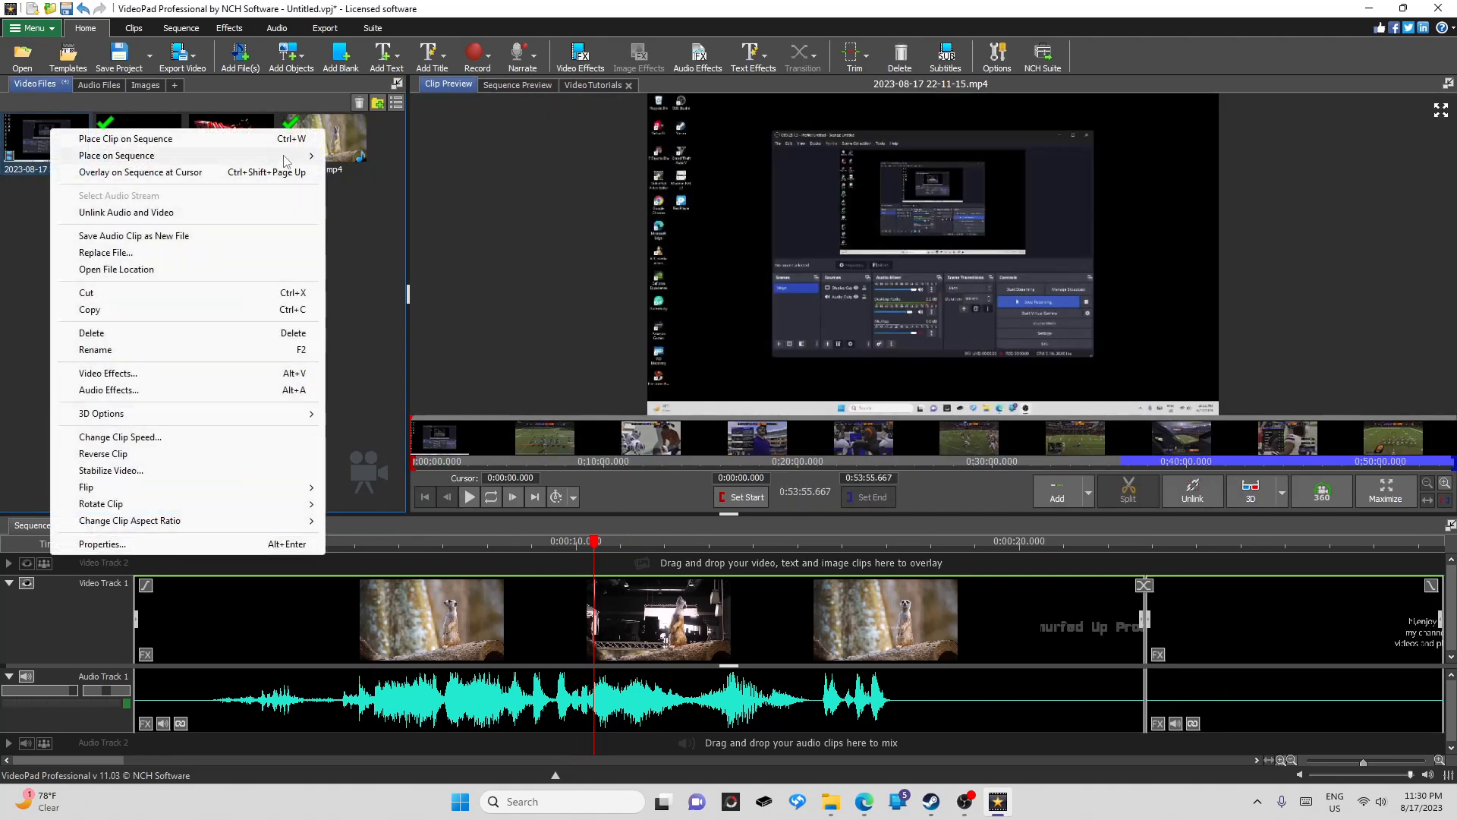
mouse_move(314, 156)
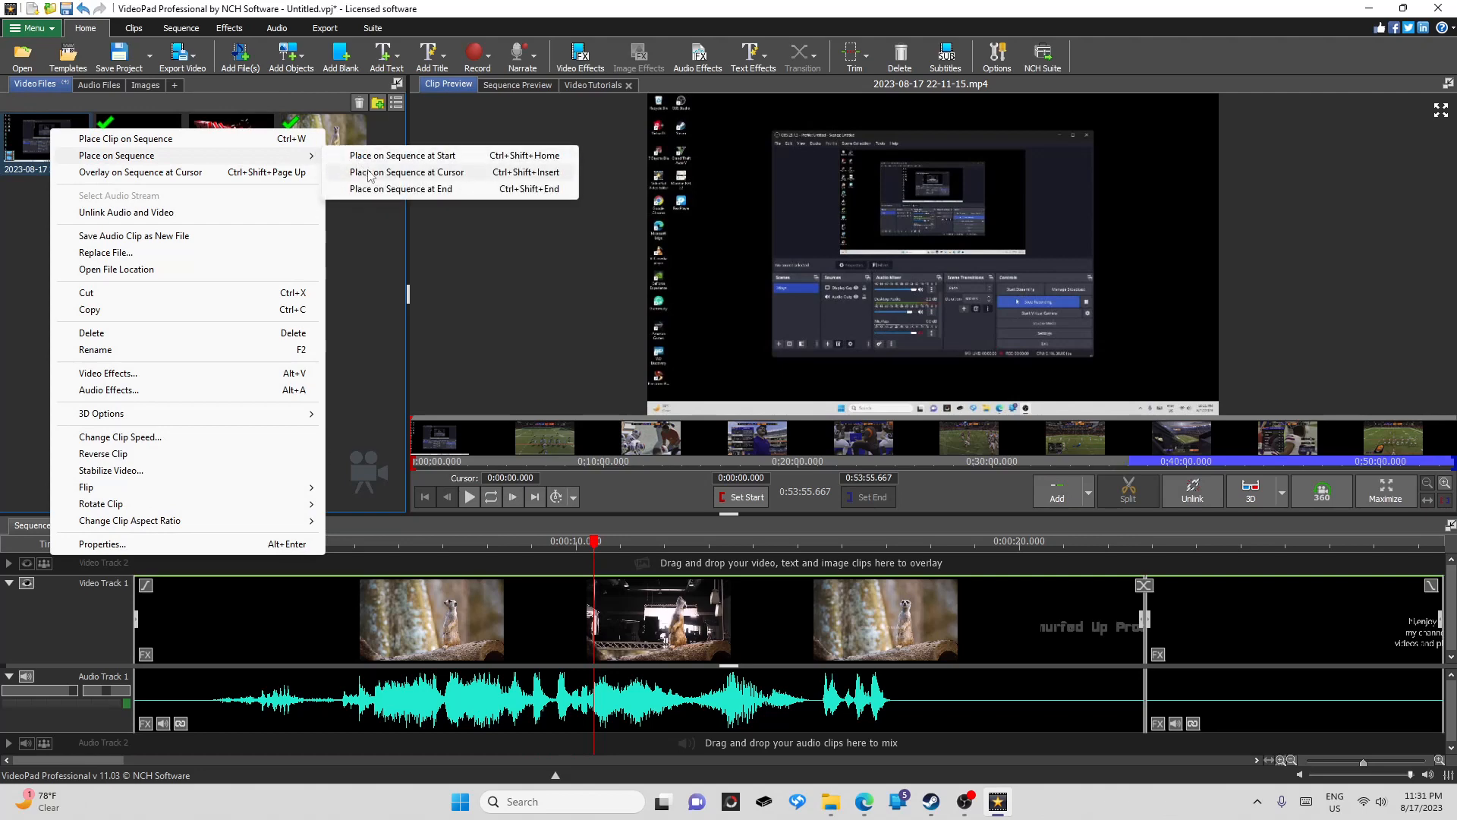
click(401, 189)
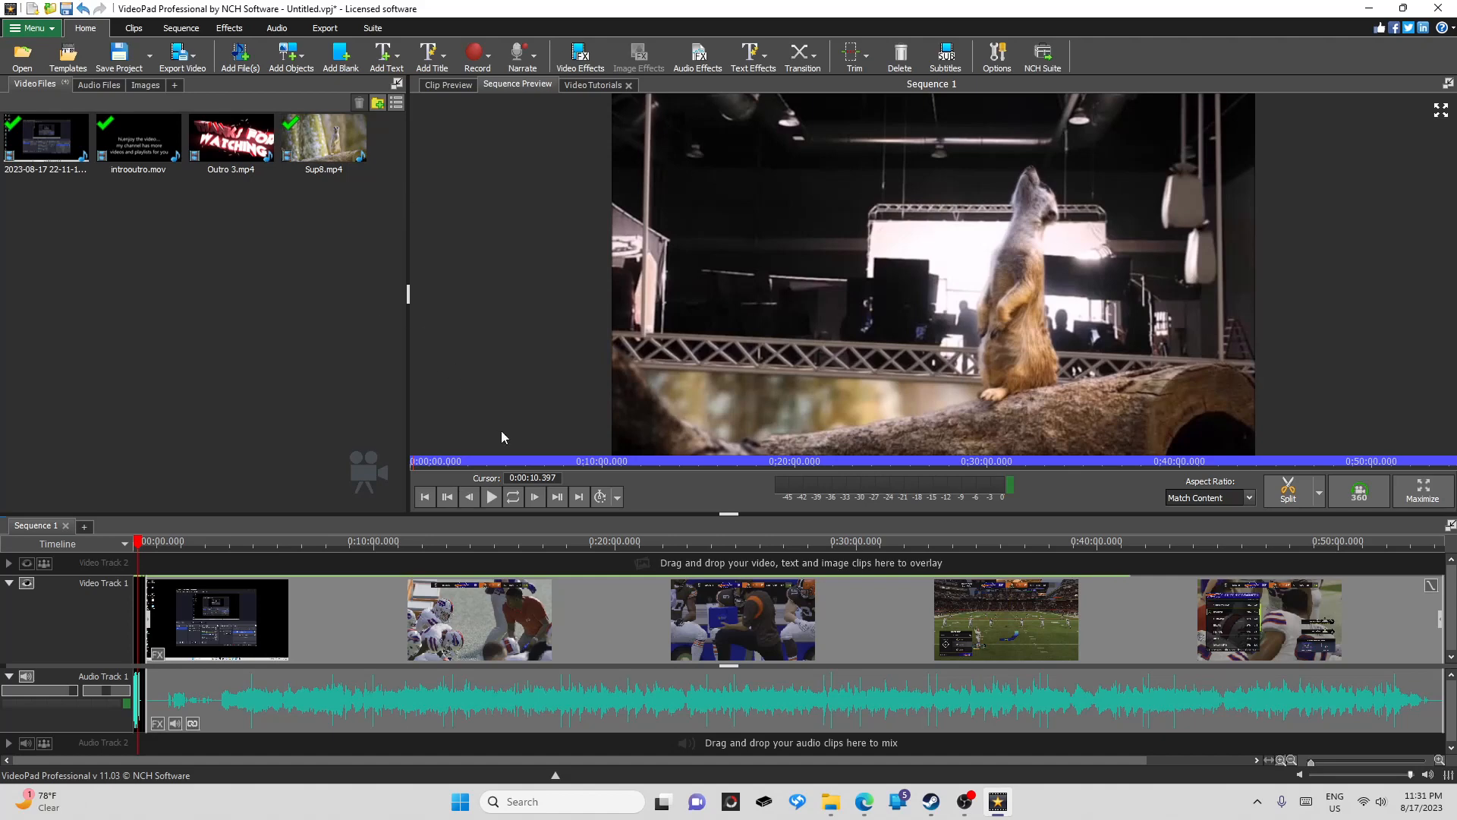
Zoom in on the recording in the timeline, put the playhead at about 0:23:49, and step back frame by frame to about 0:23:43
click(1319, 761)
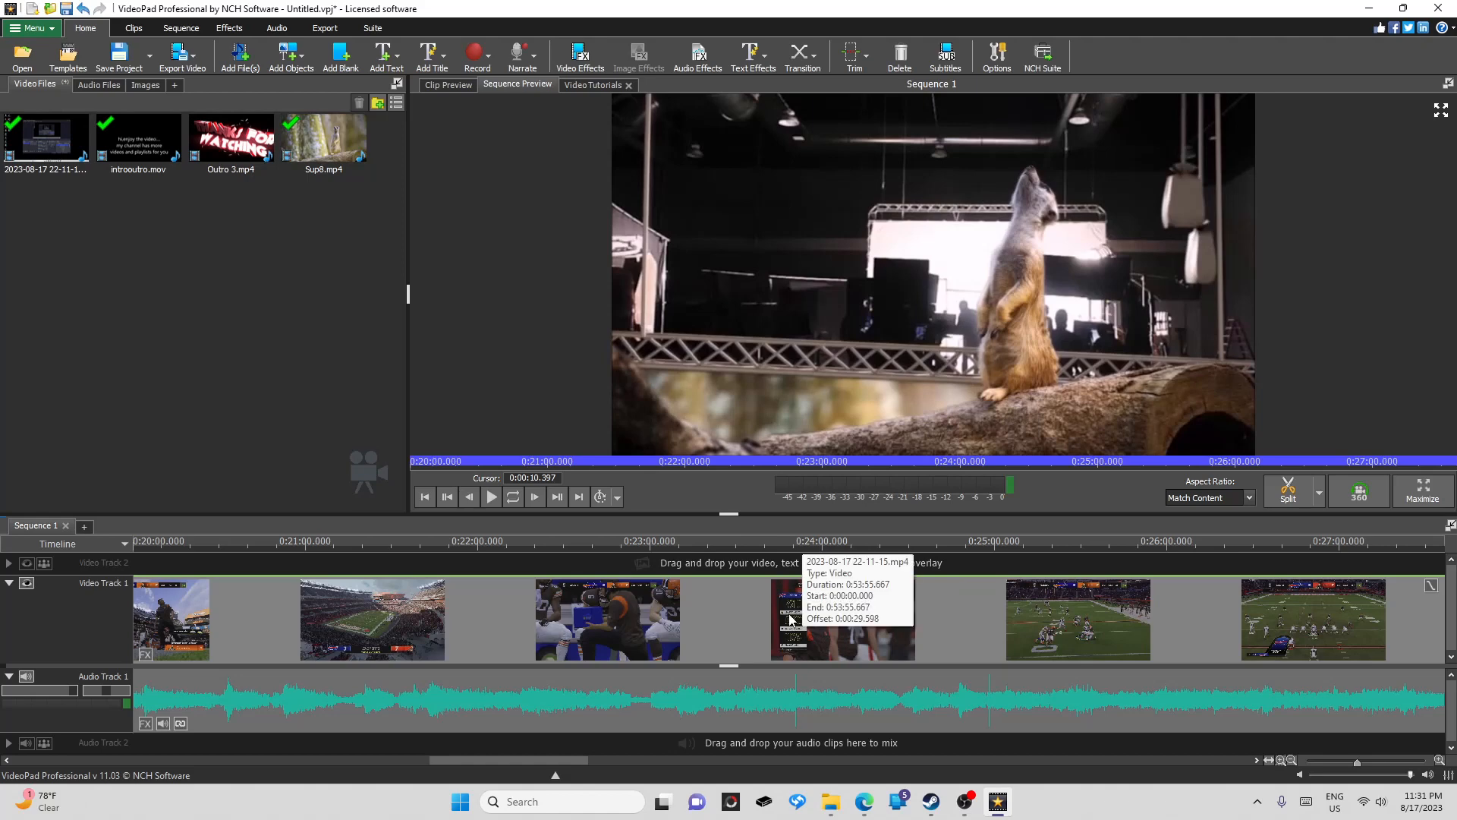
click(793, 555)
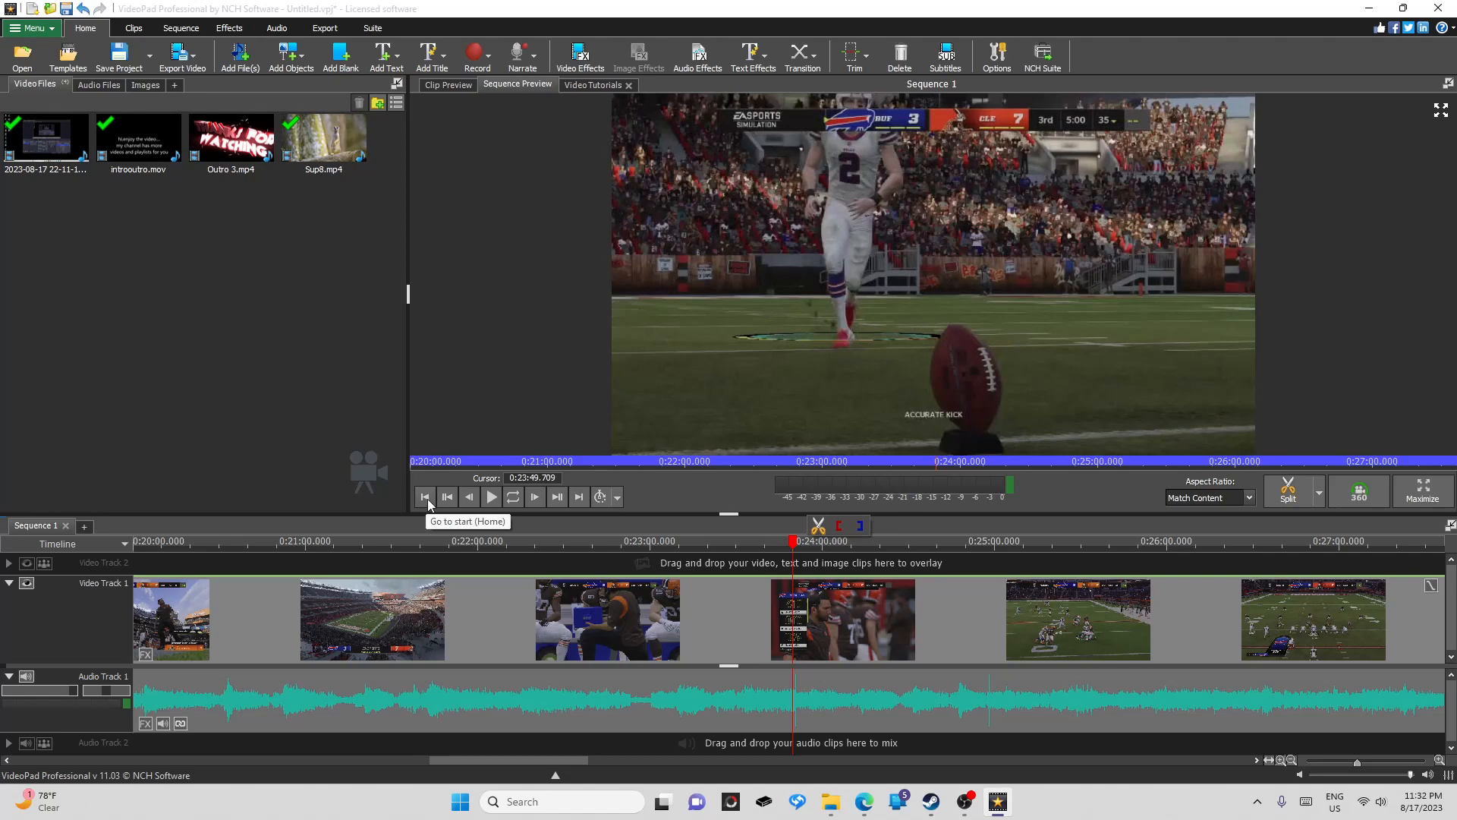
click(470, 497)
click(470, 497)
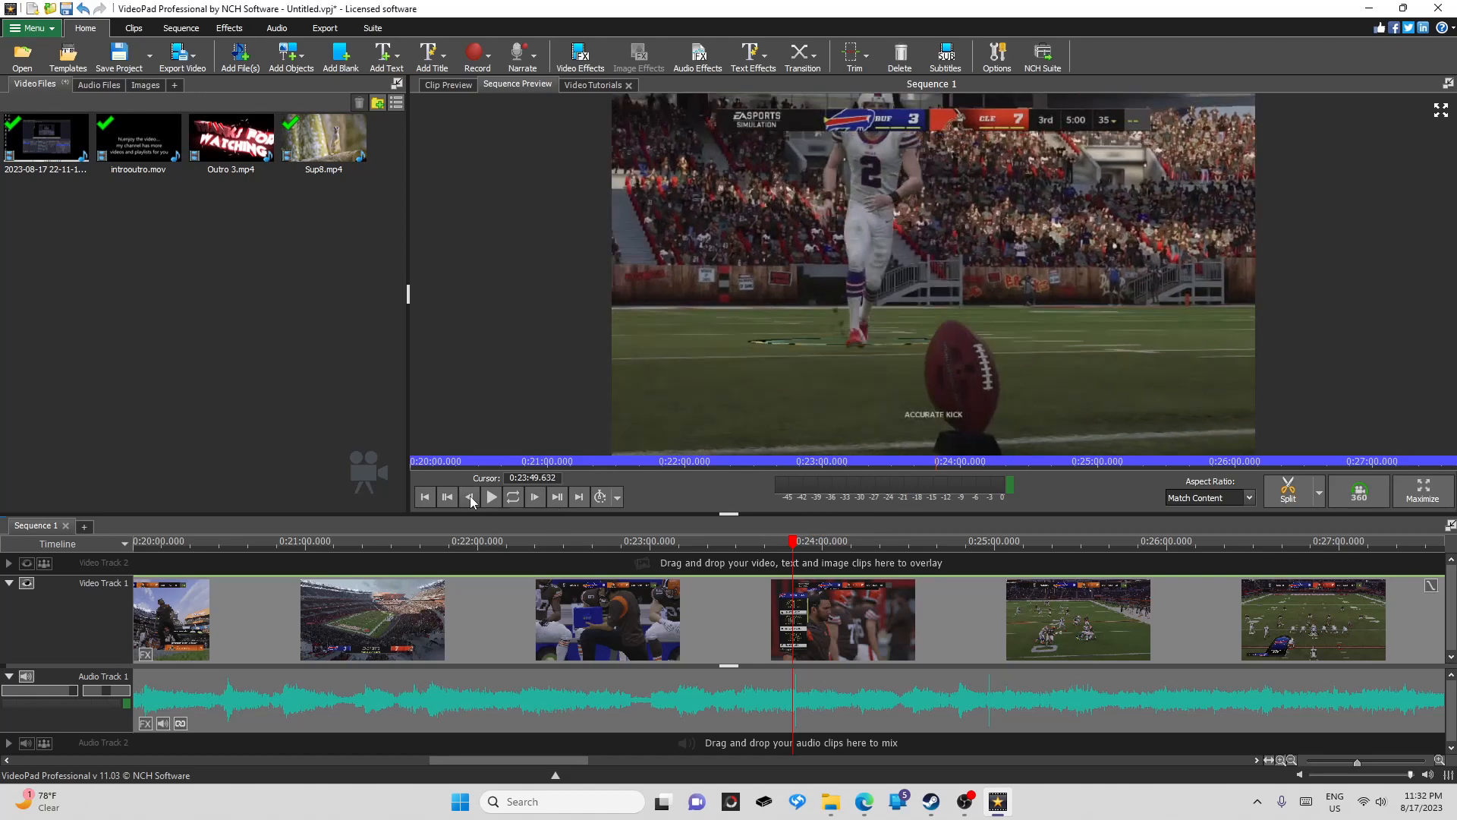
click(471, 497)
click(470, 497)
click(471, 497)
click(471, 497)
click(471, 498)
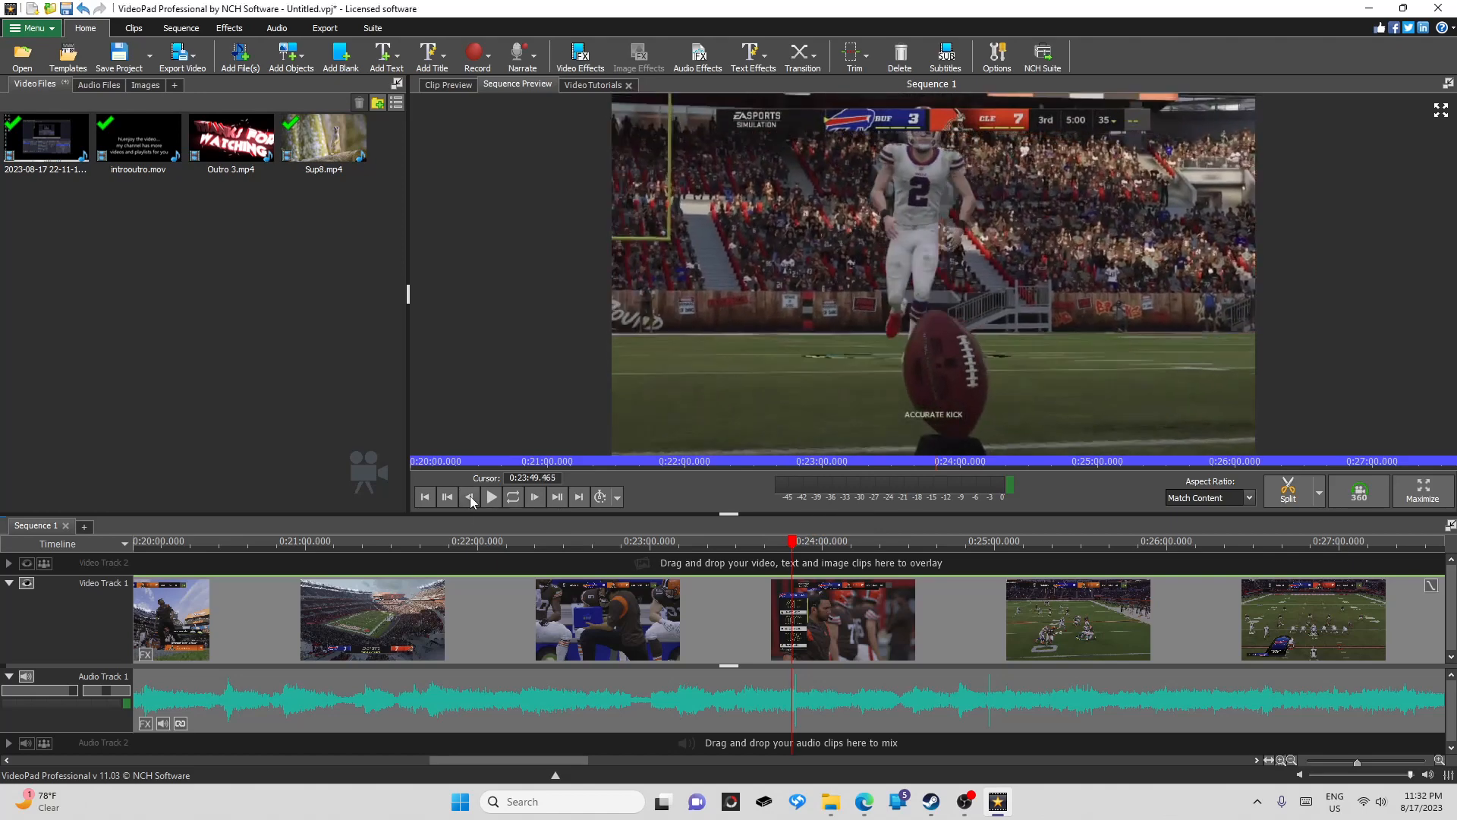
click(471, 497)
click(471, 497)
click(471, 497)
click(470, 497)
click(471, 498)
click(471, 497)
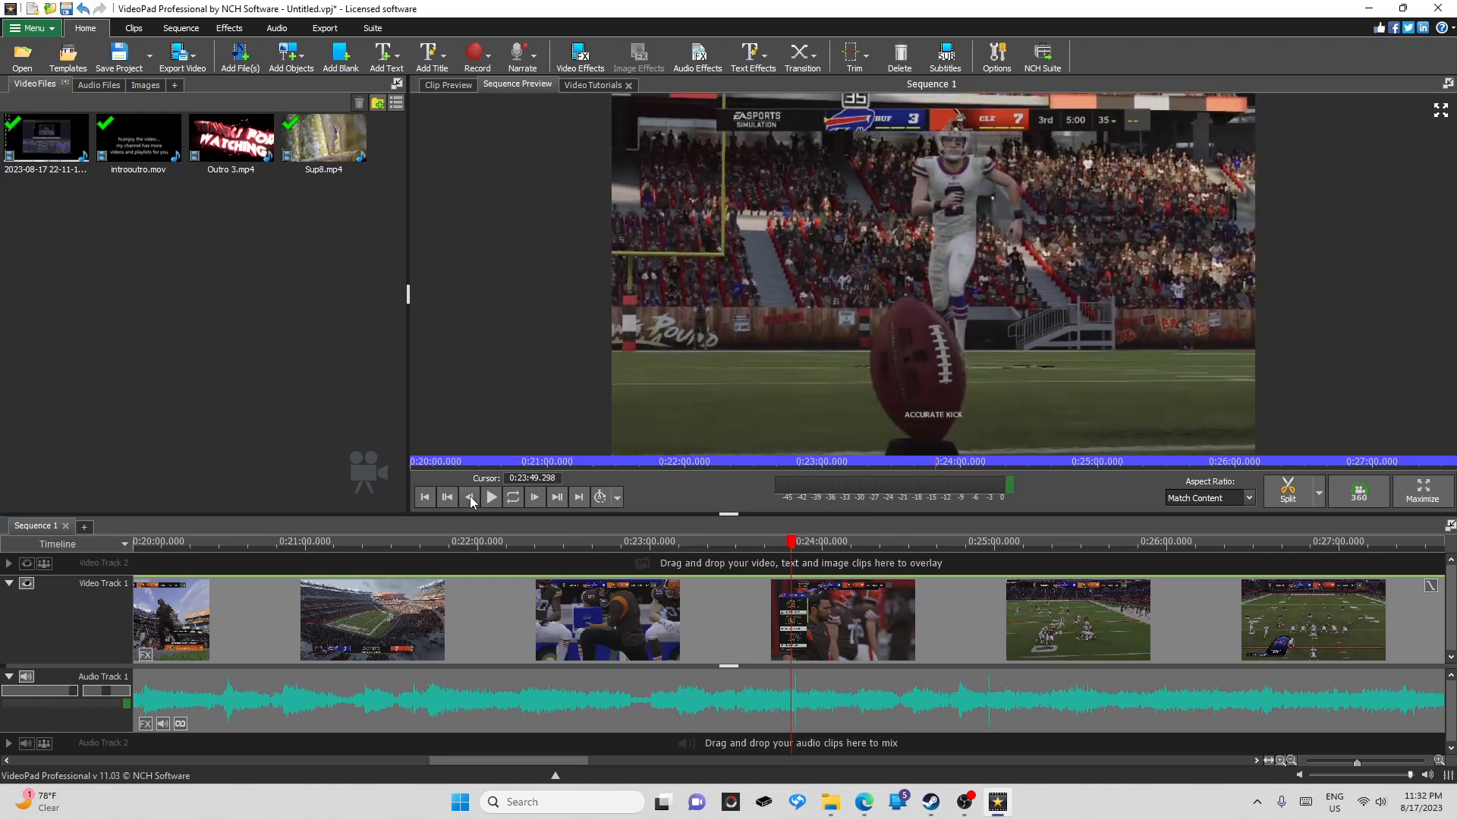
click(471, 498)
click(470, 497)
click(471, 497)
click(471, 497)
click(470, 497)
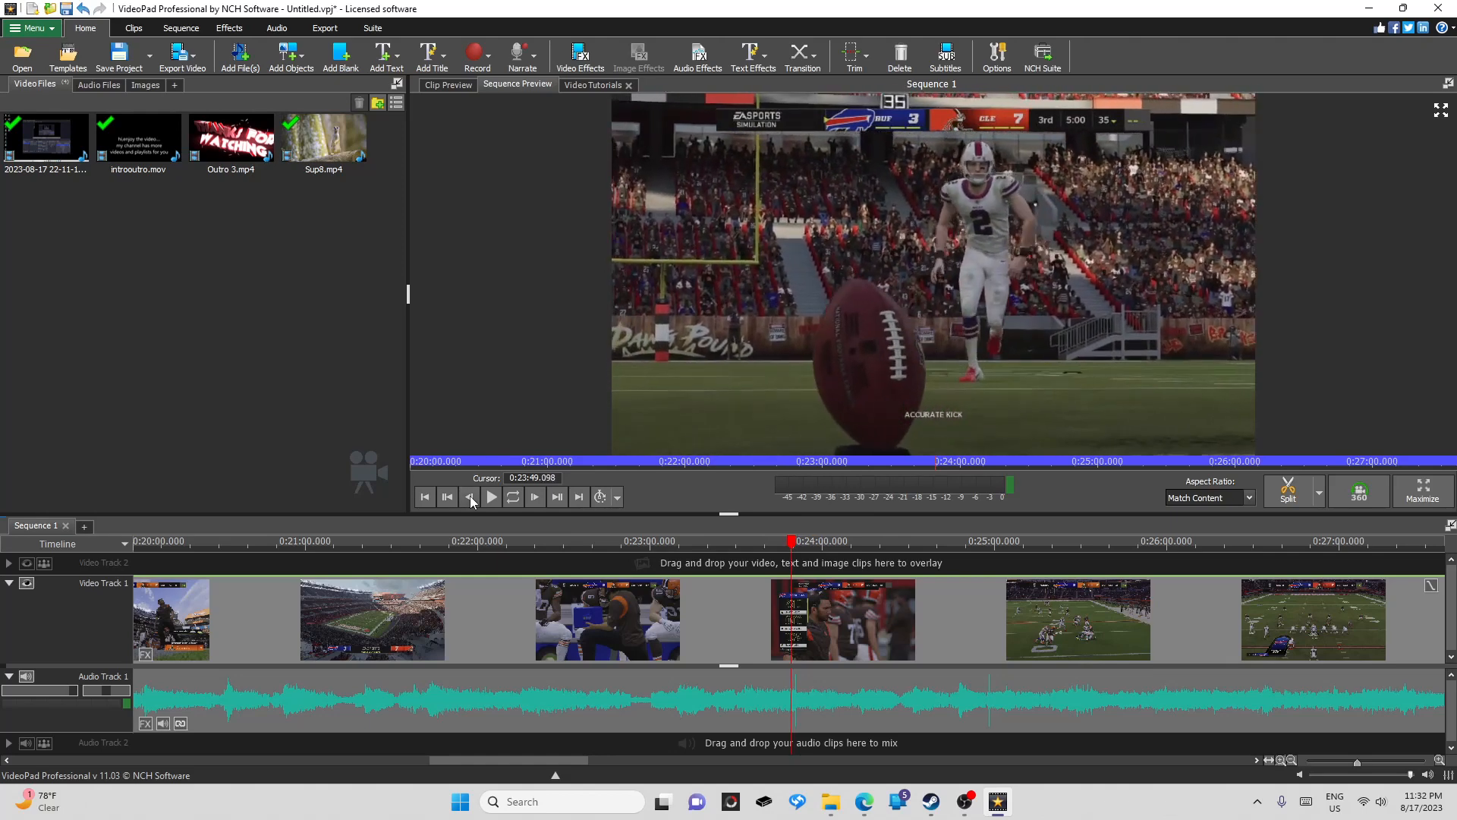
click(471, 497)
click(470, 497)
click(471, 497)
click(471, 497)
click(471, 498)
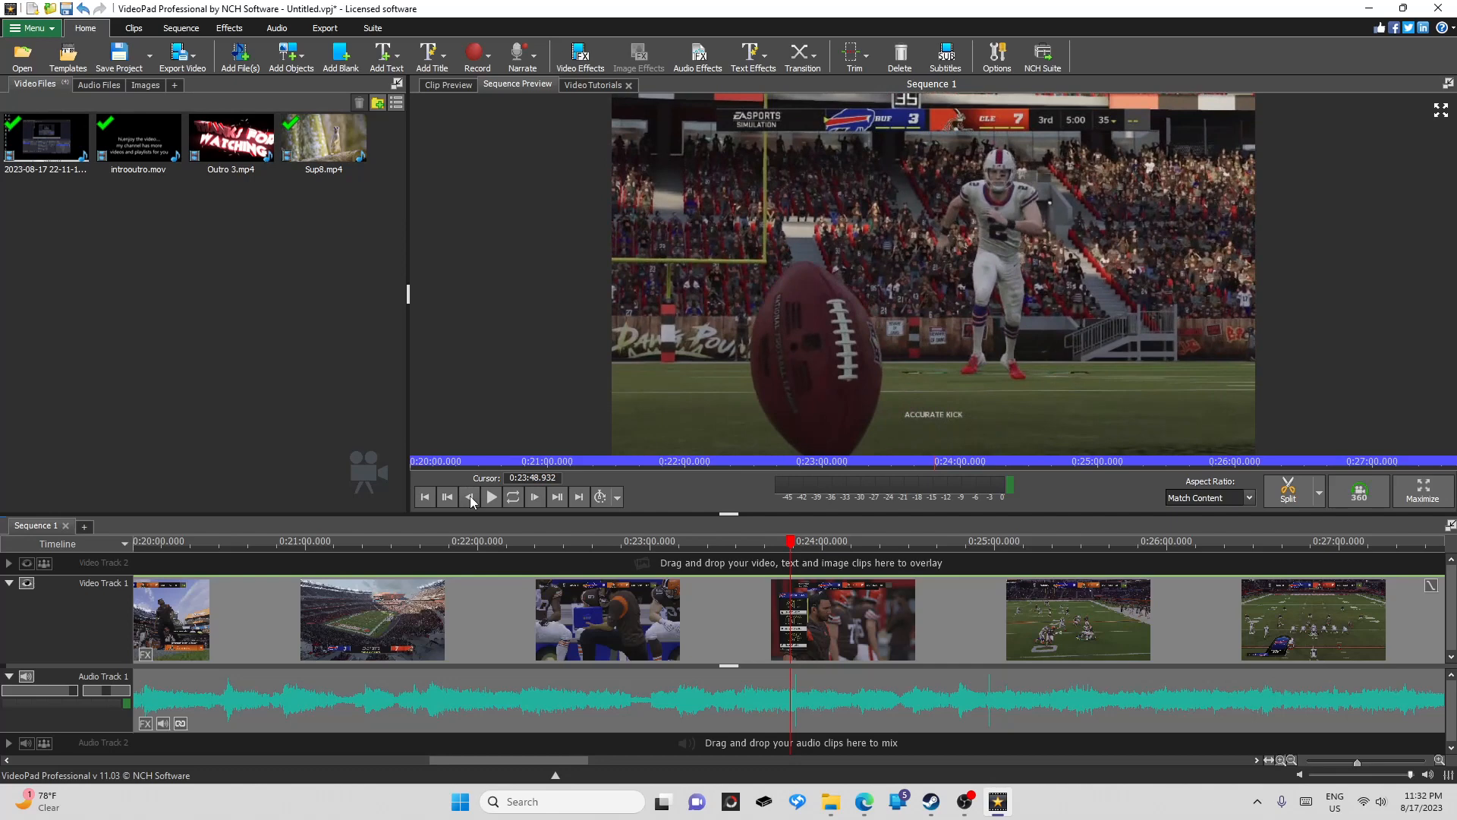
click(471, 497)
click(470, 497)
click(470, 497)
click(471, 497)
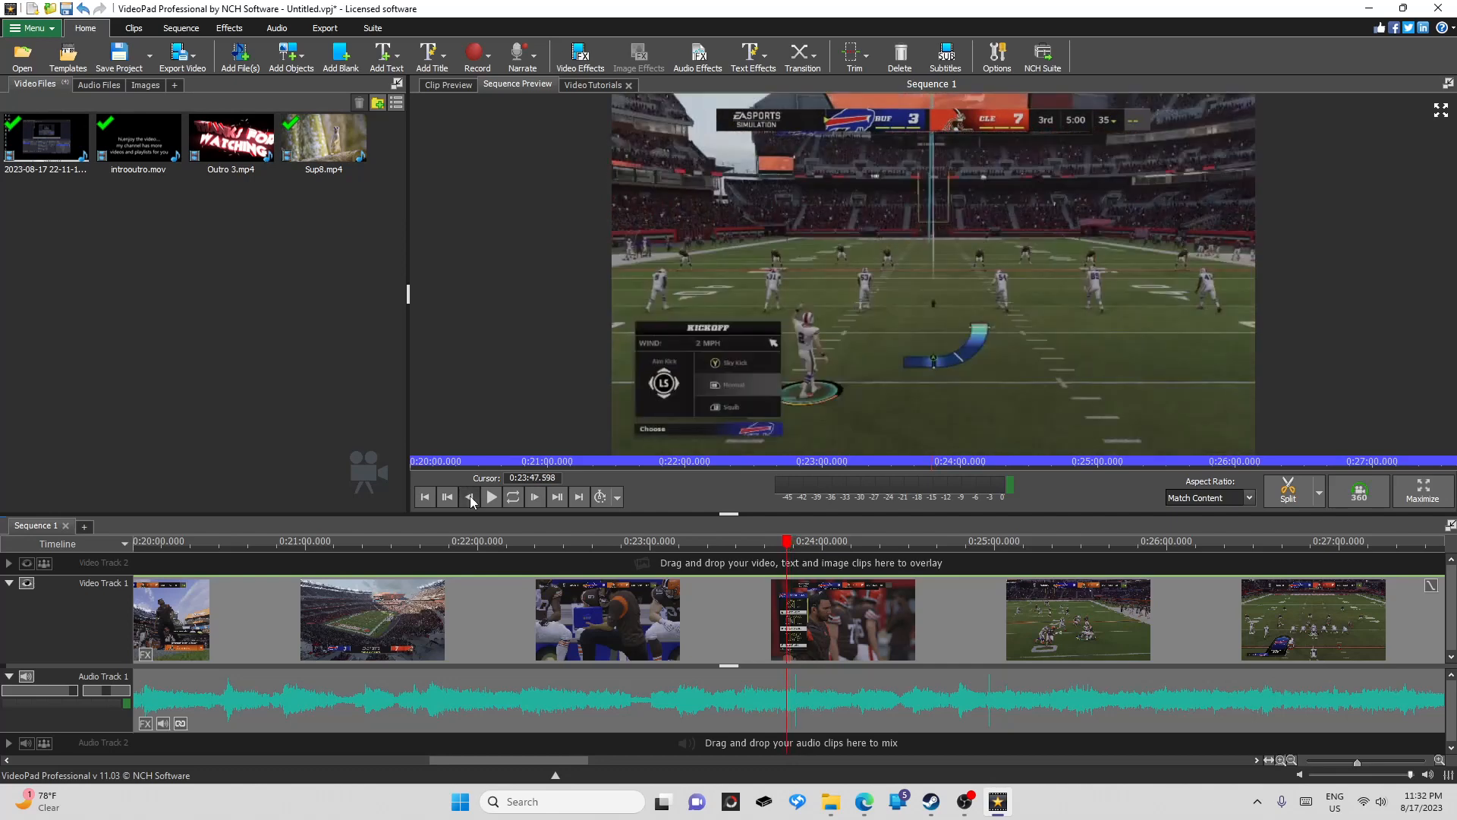
click(471, 497)
click(470, 497)
click(470, 497)
click(471, 497)
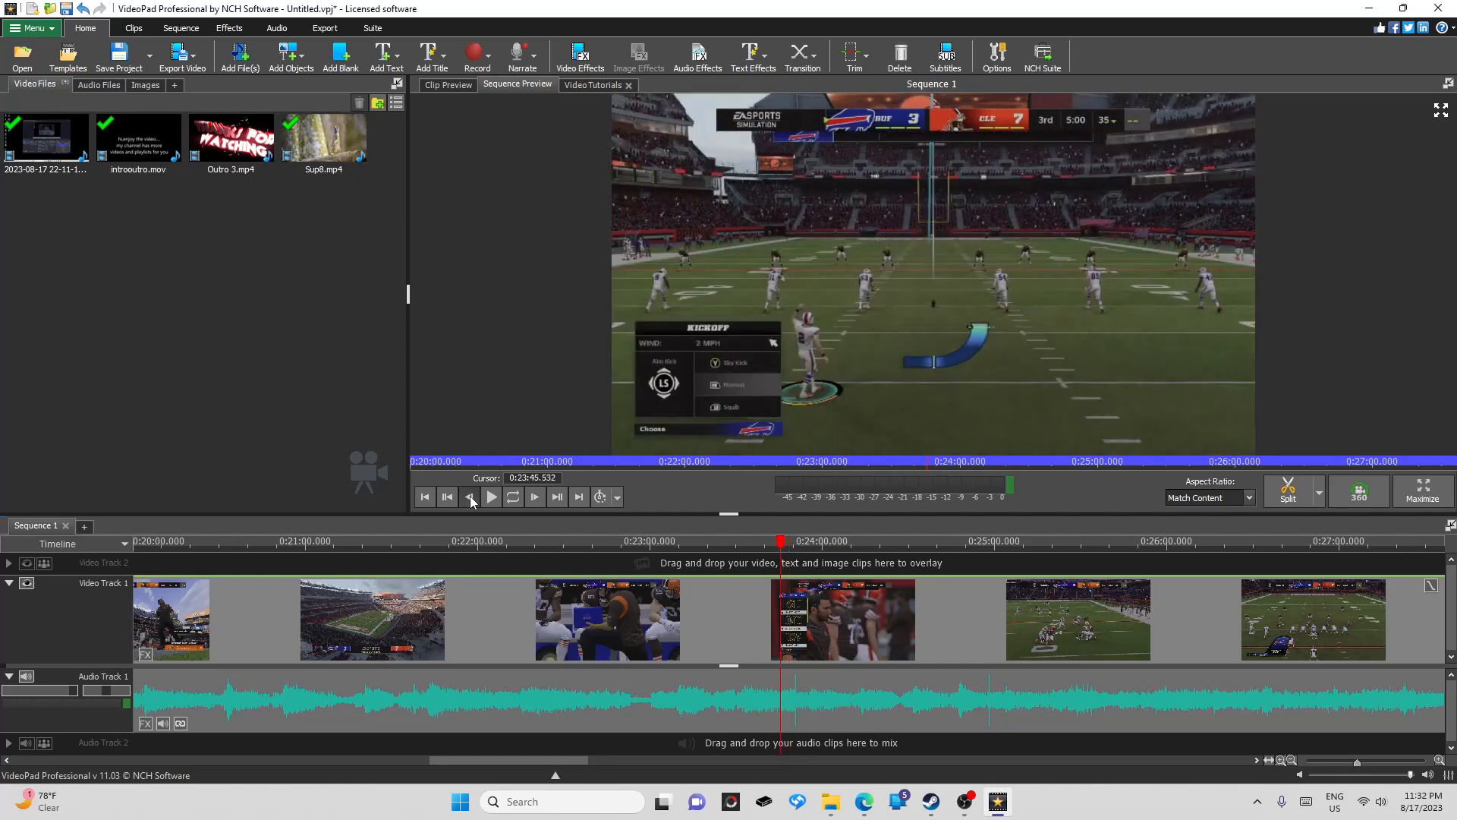
click(470, 498)
click(470, 498)
click(471, 498)
click(470, 498)
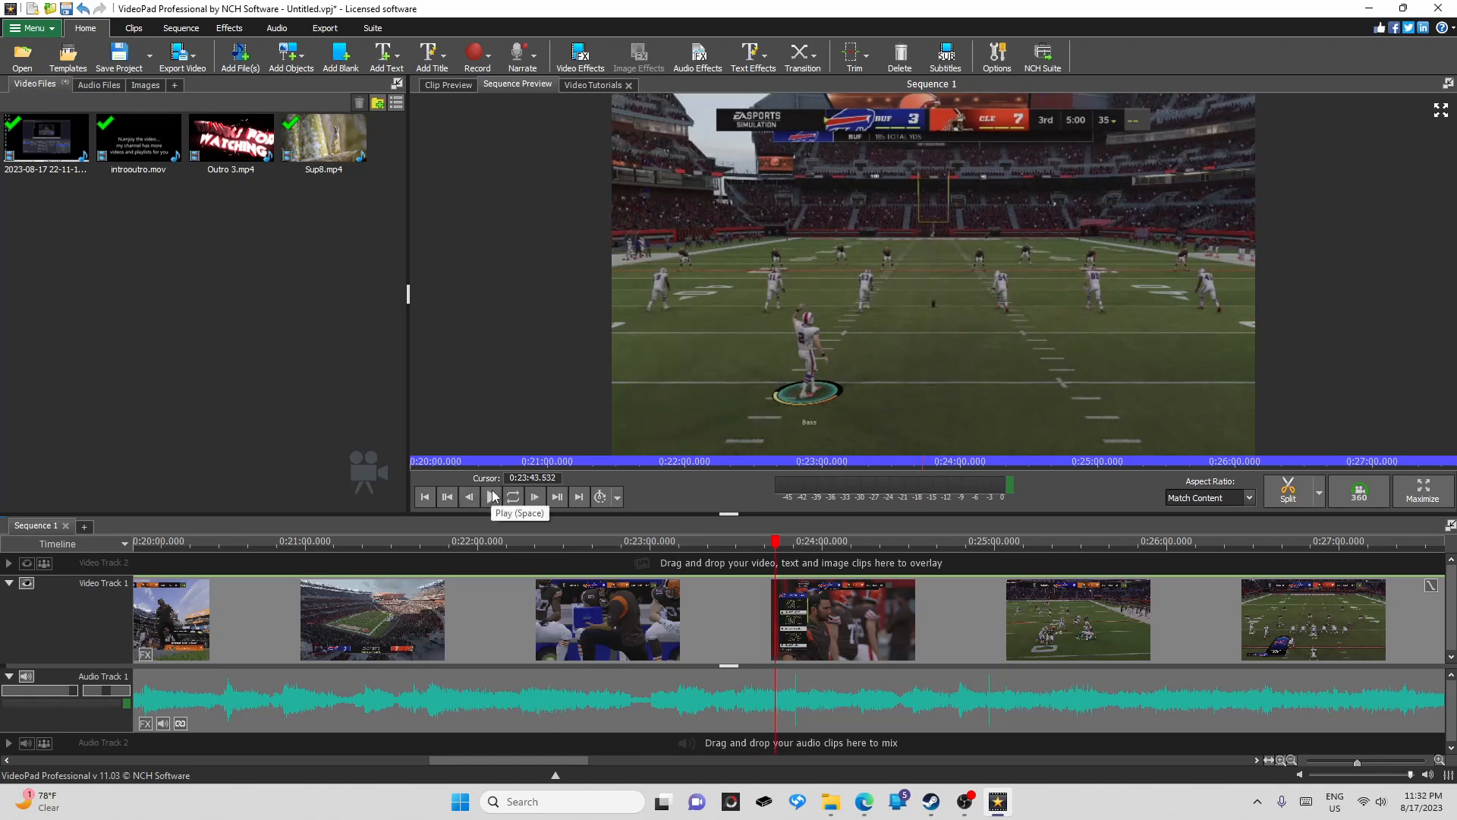
Play the sequence briefly, pause it, and step forward frame by frame to about 0:23:52
click(493, 497)
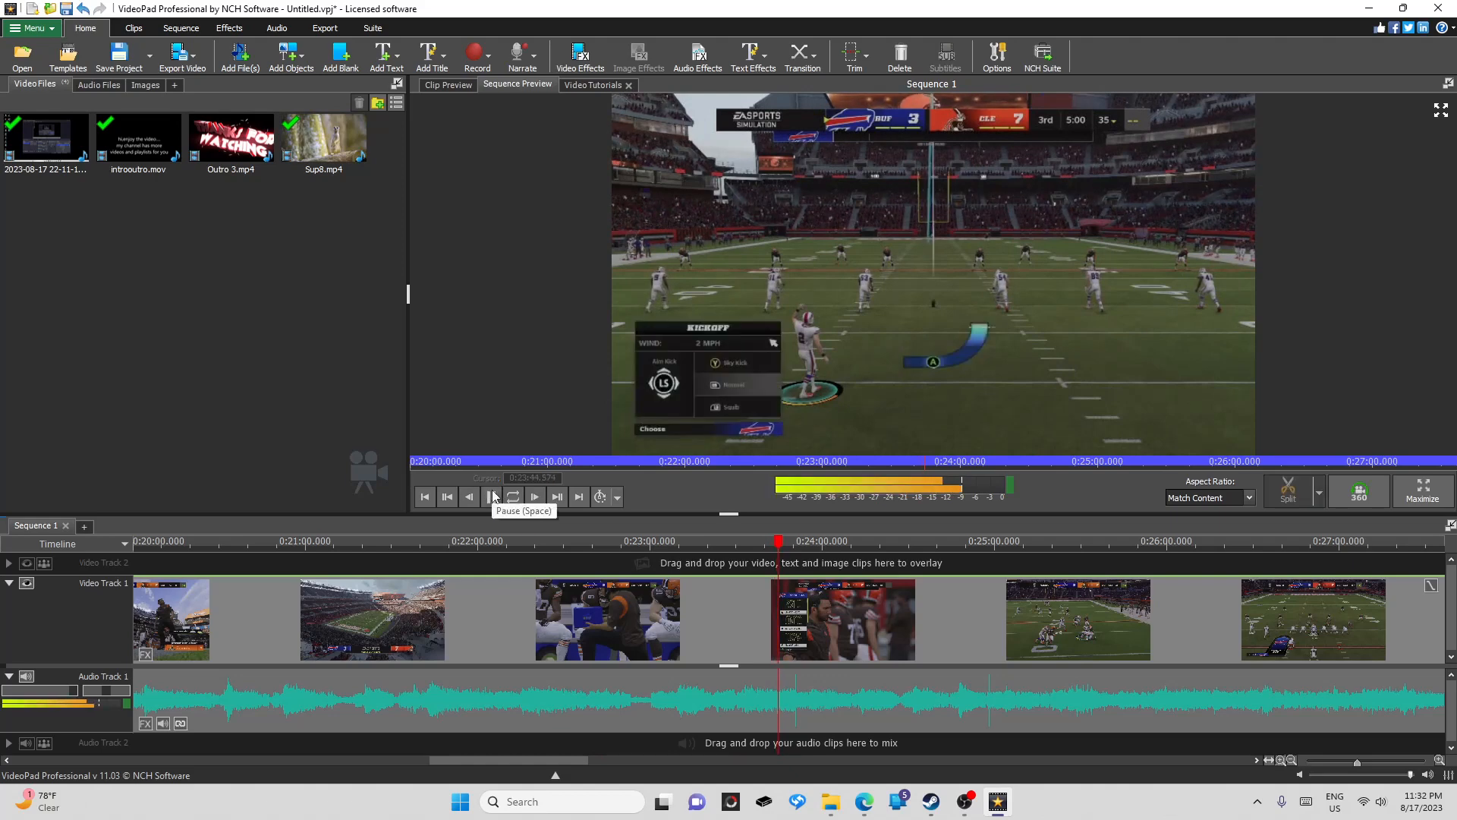
click(494, 498)
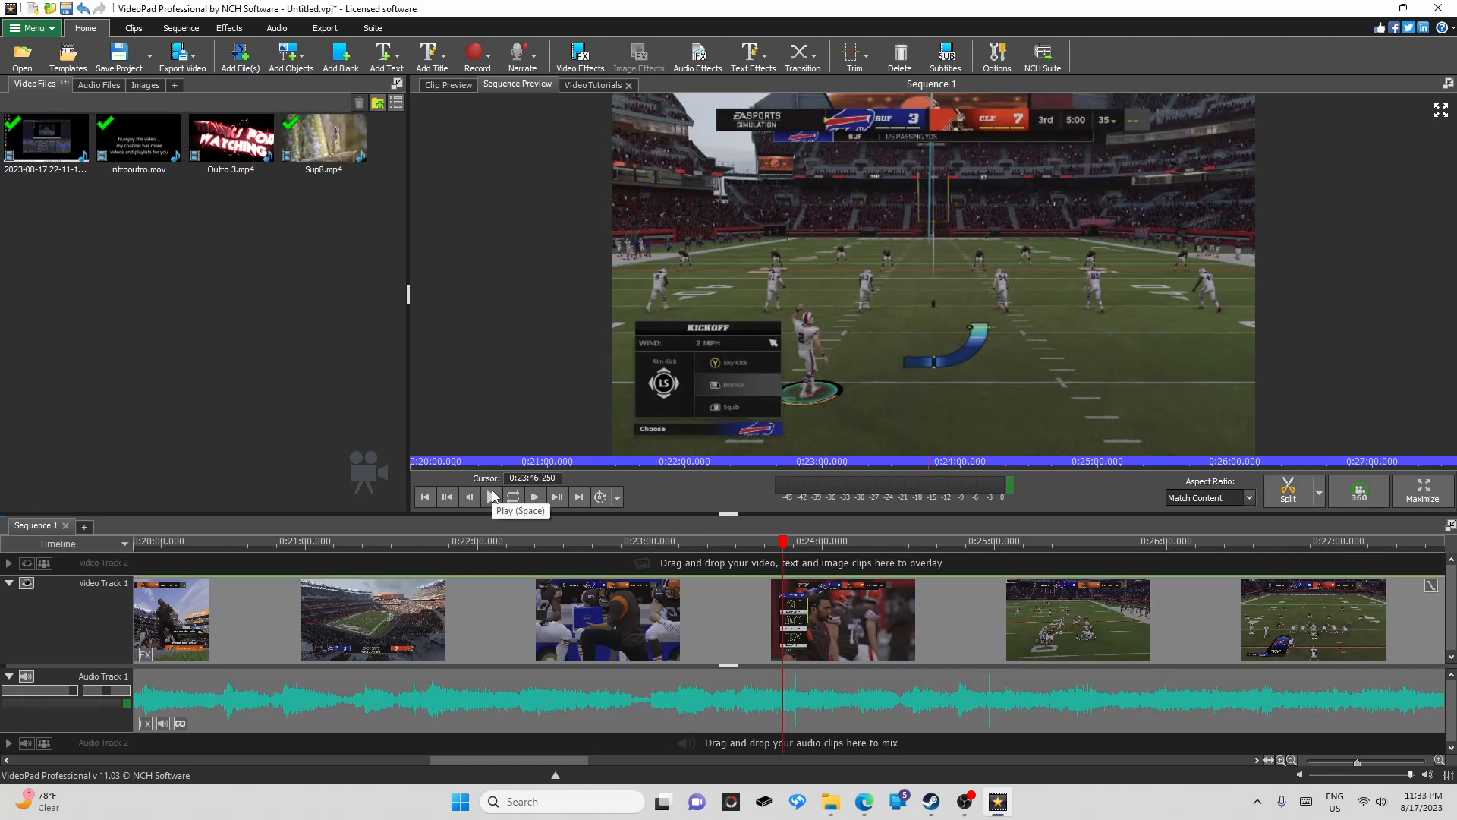
click(535, 497)
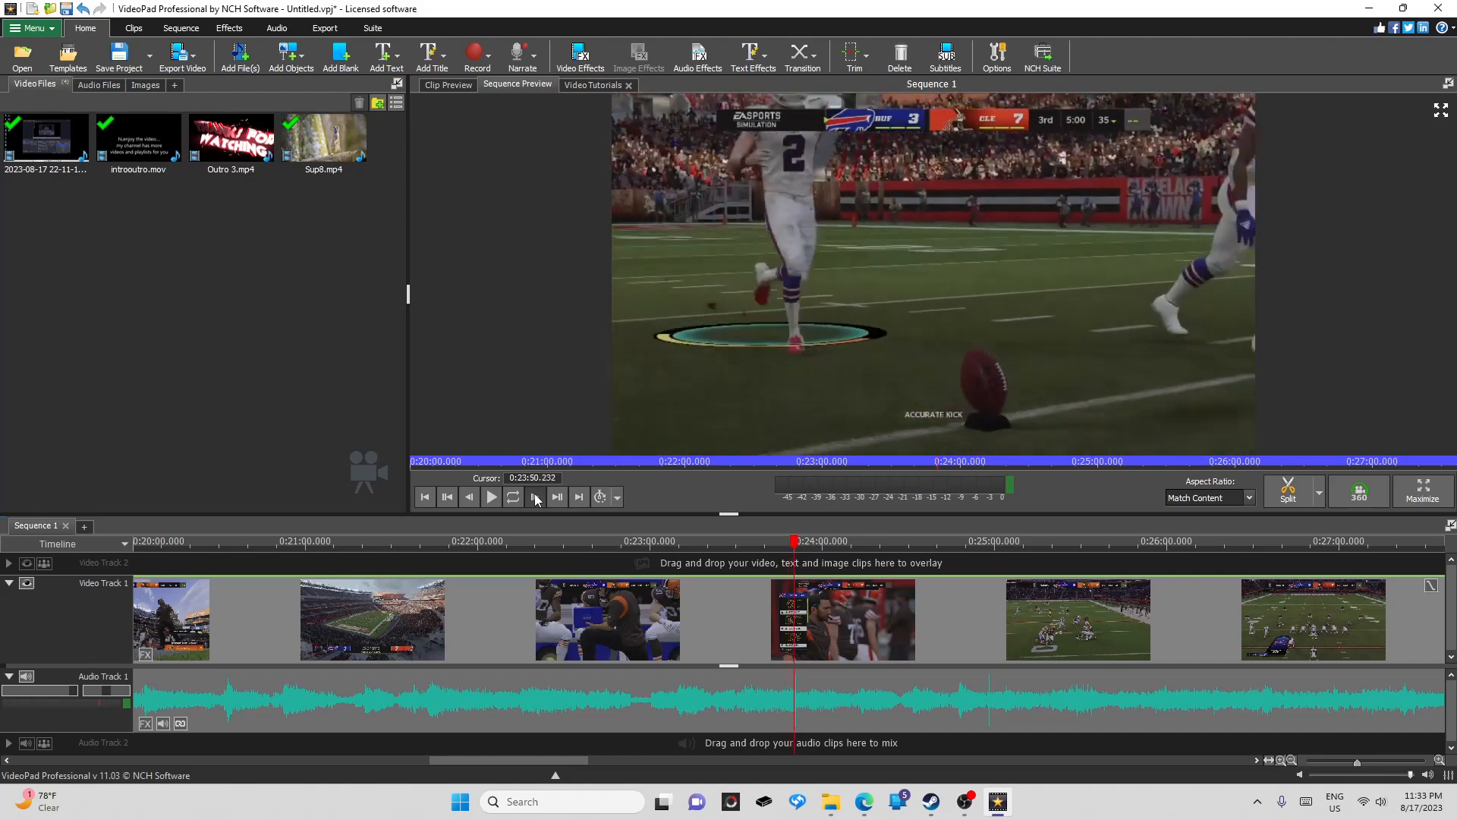
click(536, 497)
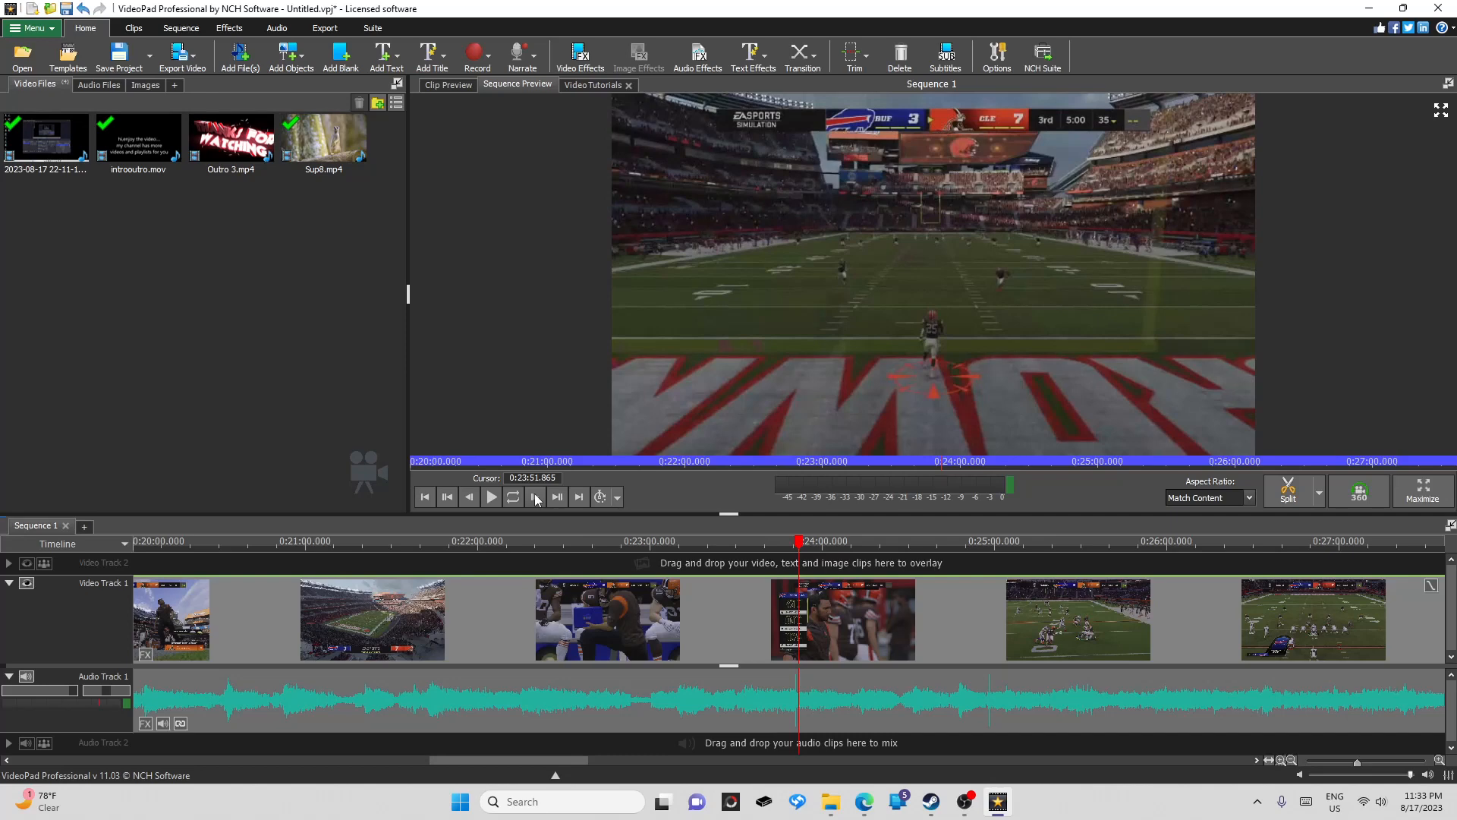
click(536, 497)
click(536, 497)
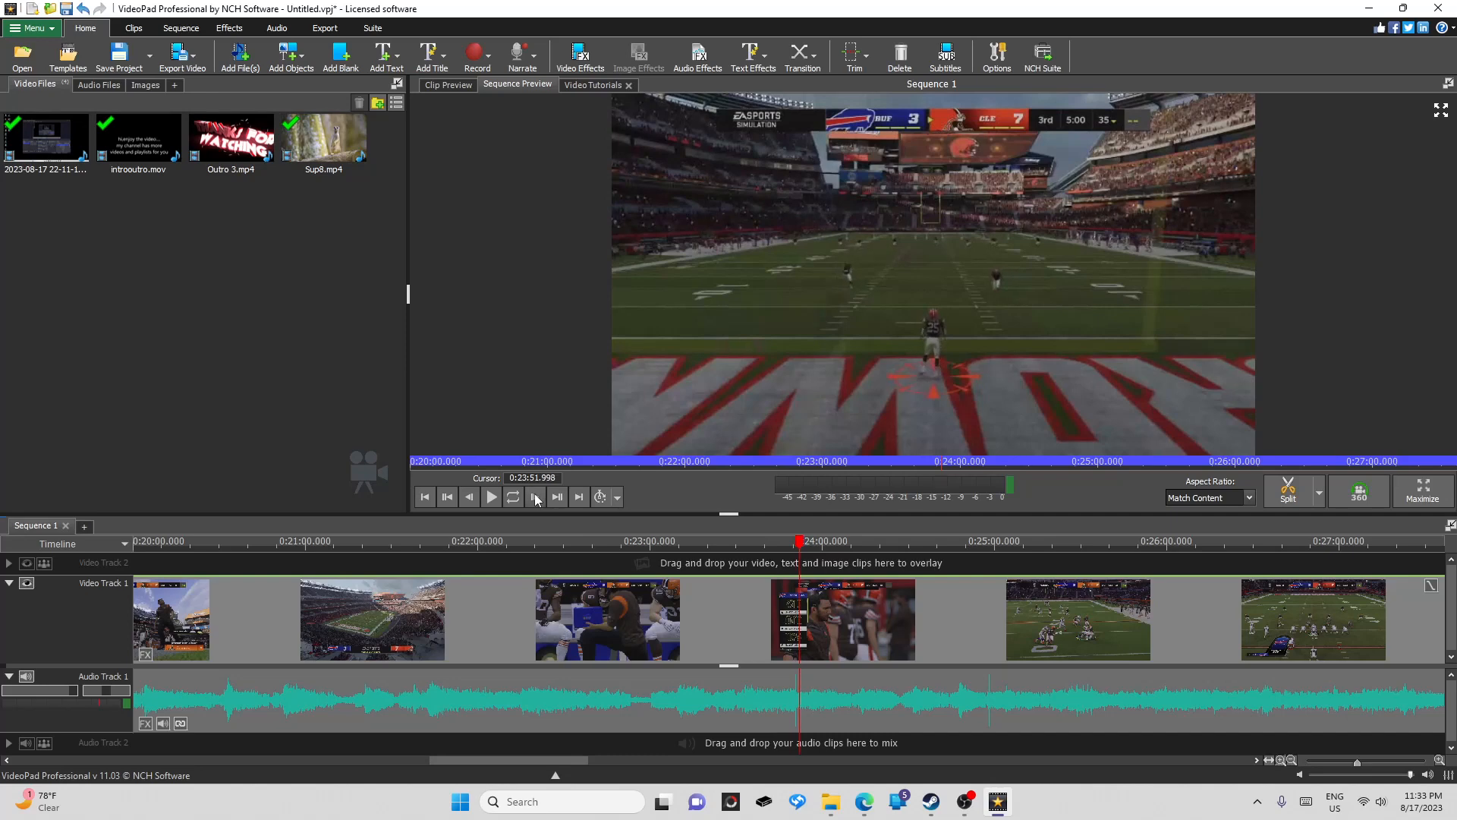
click(536, 497)
click(535, 497)
click(536, 497)
click(535, 497)
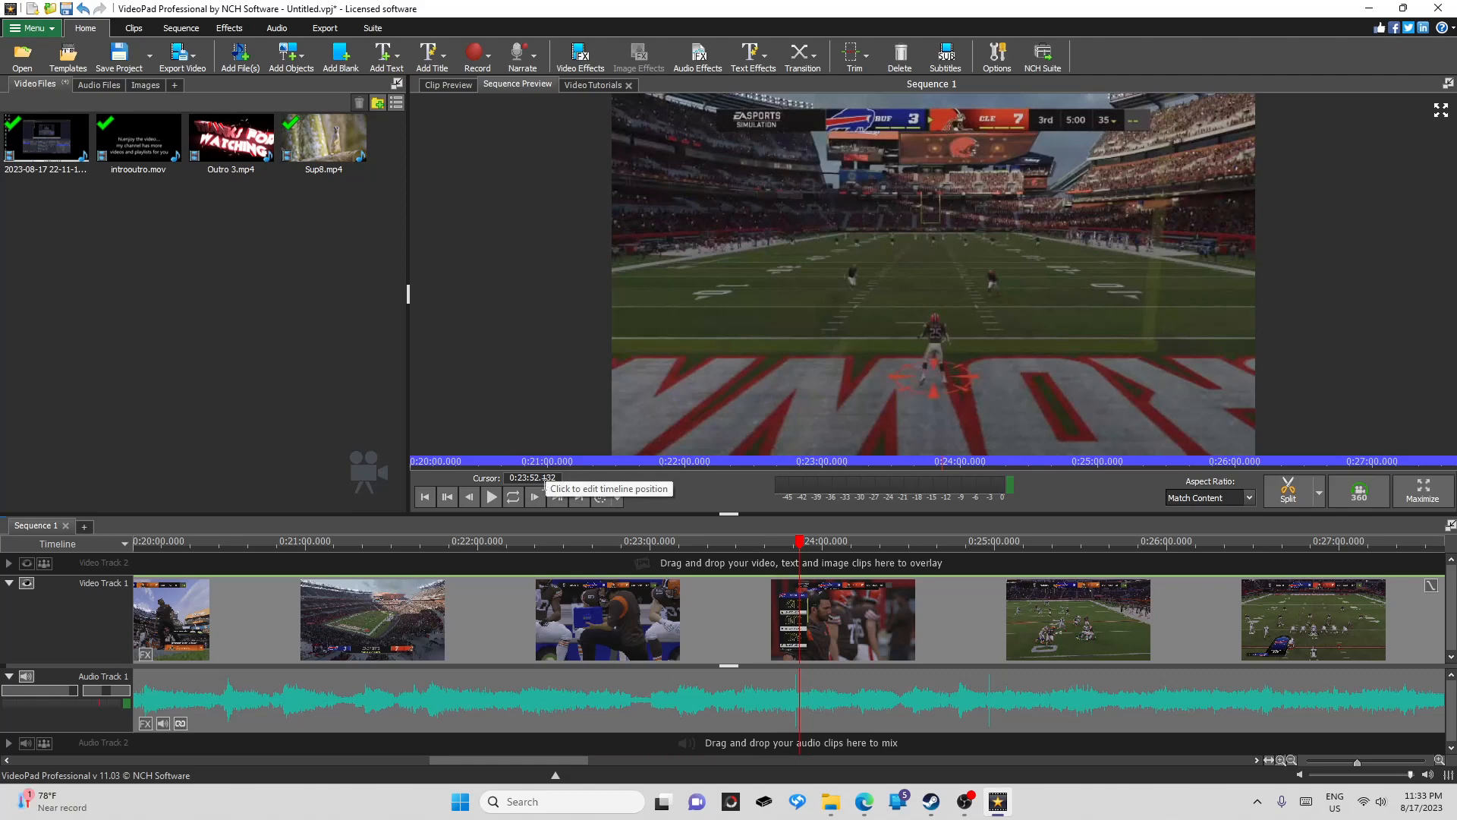
click(536, 498)
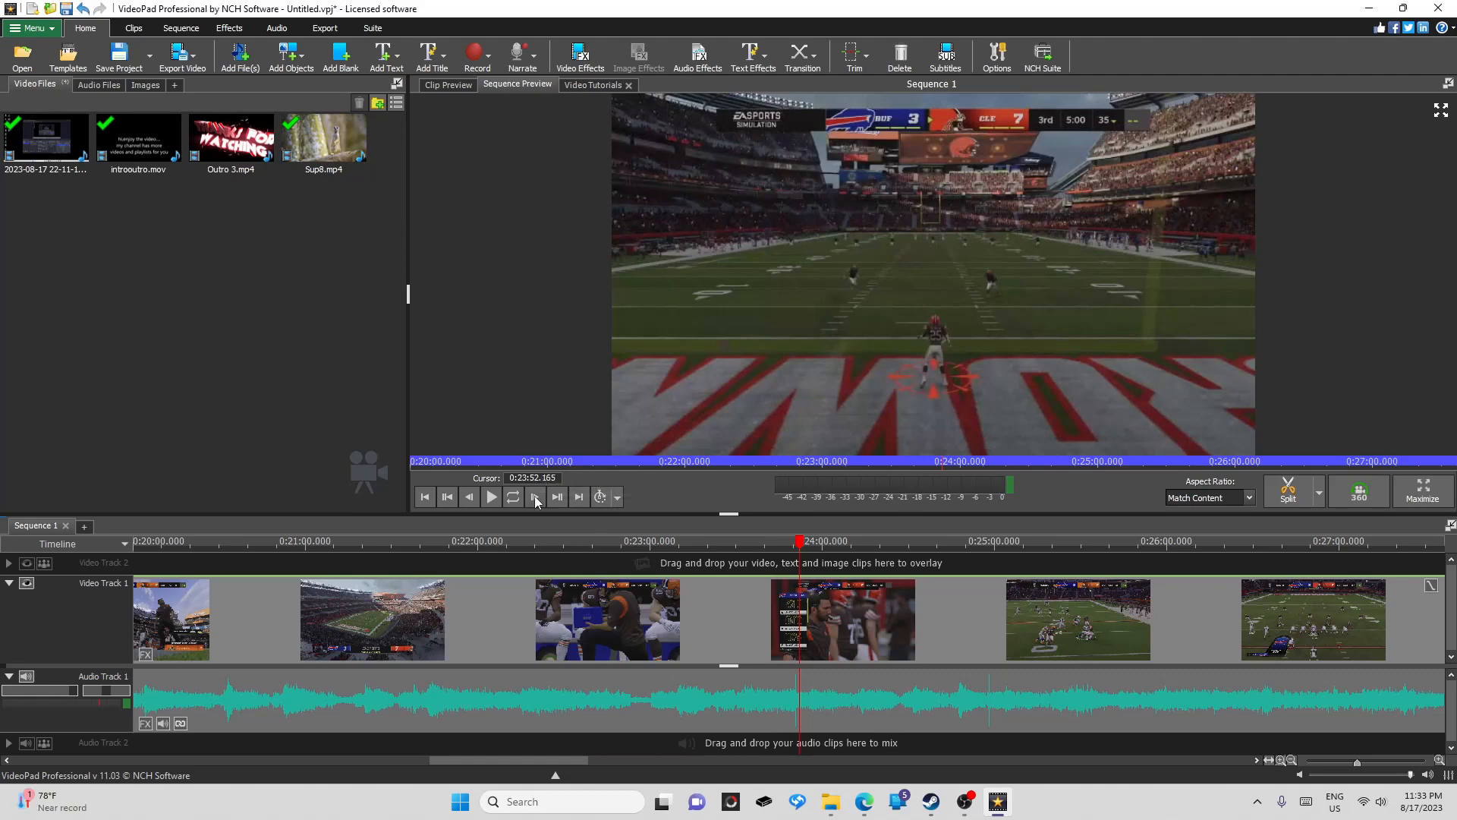
click(535, 498)
click(536, 498)
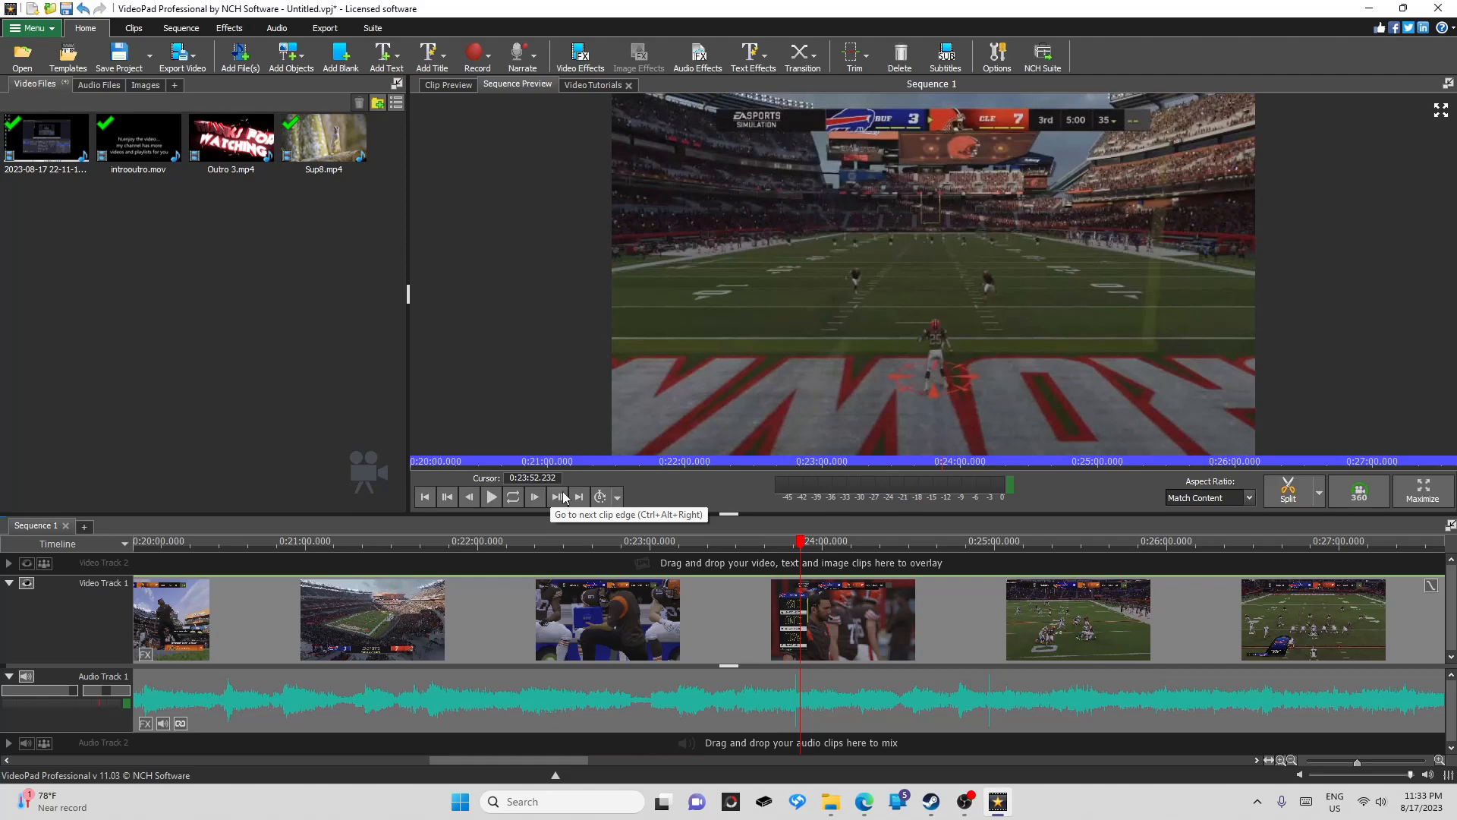
Jump the playhead to the recording's end edge and back to its start edge
click(562, 497)
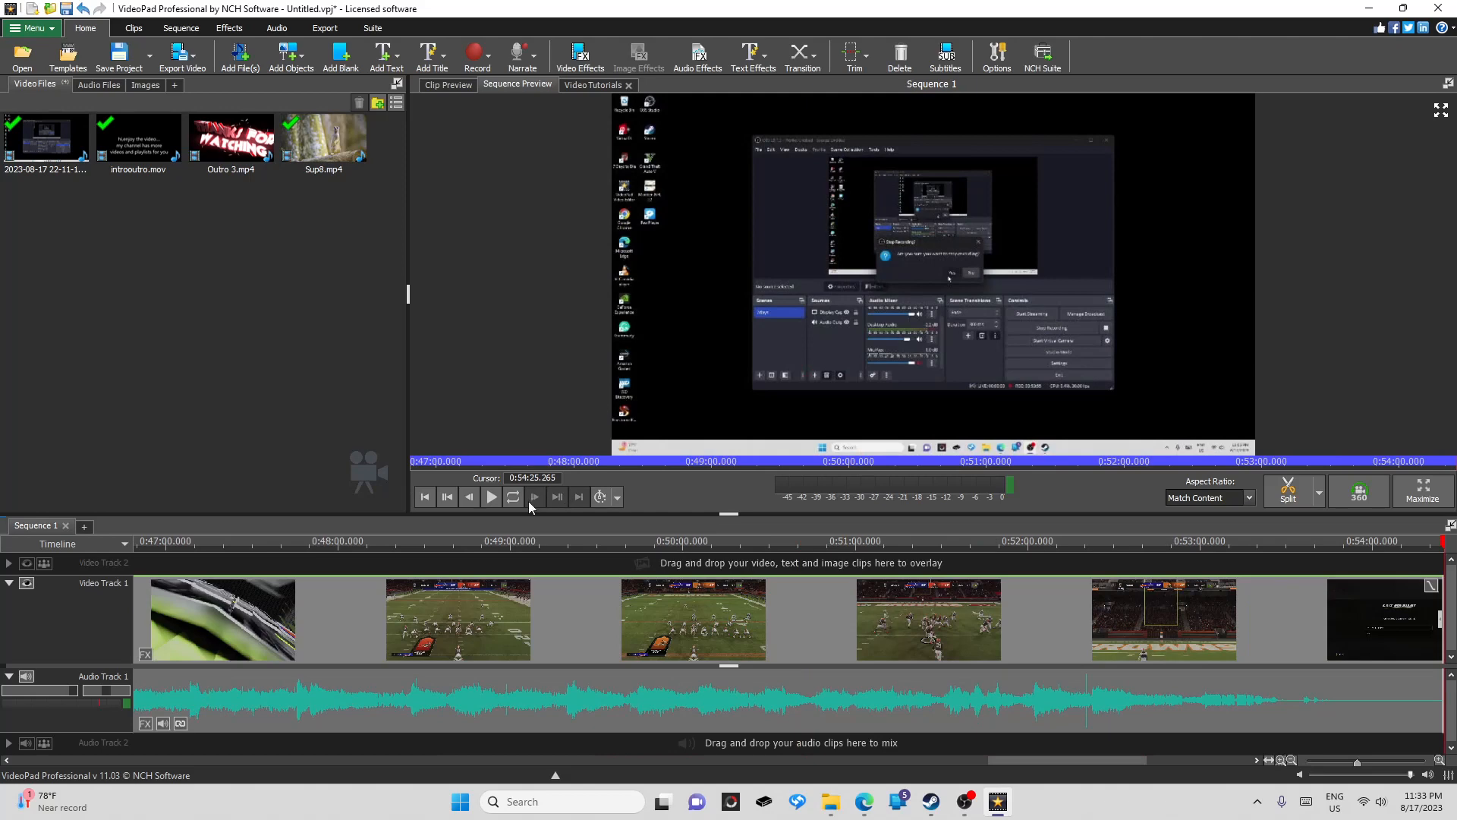
click(446, 497)
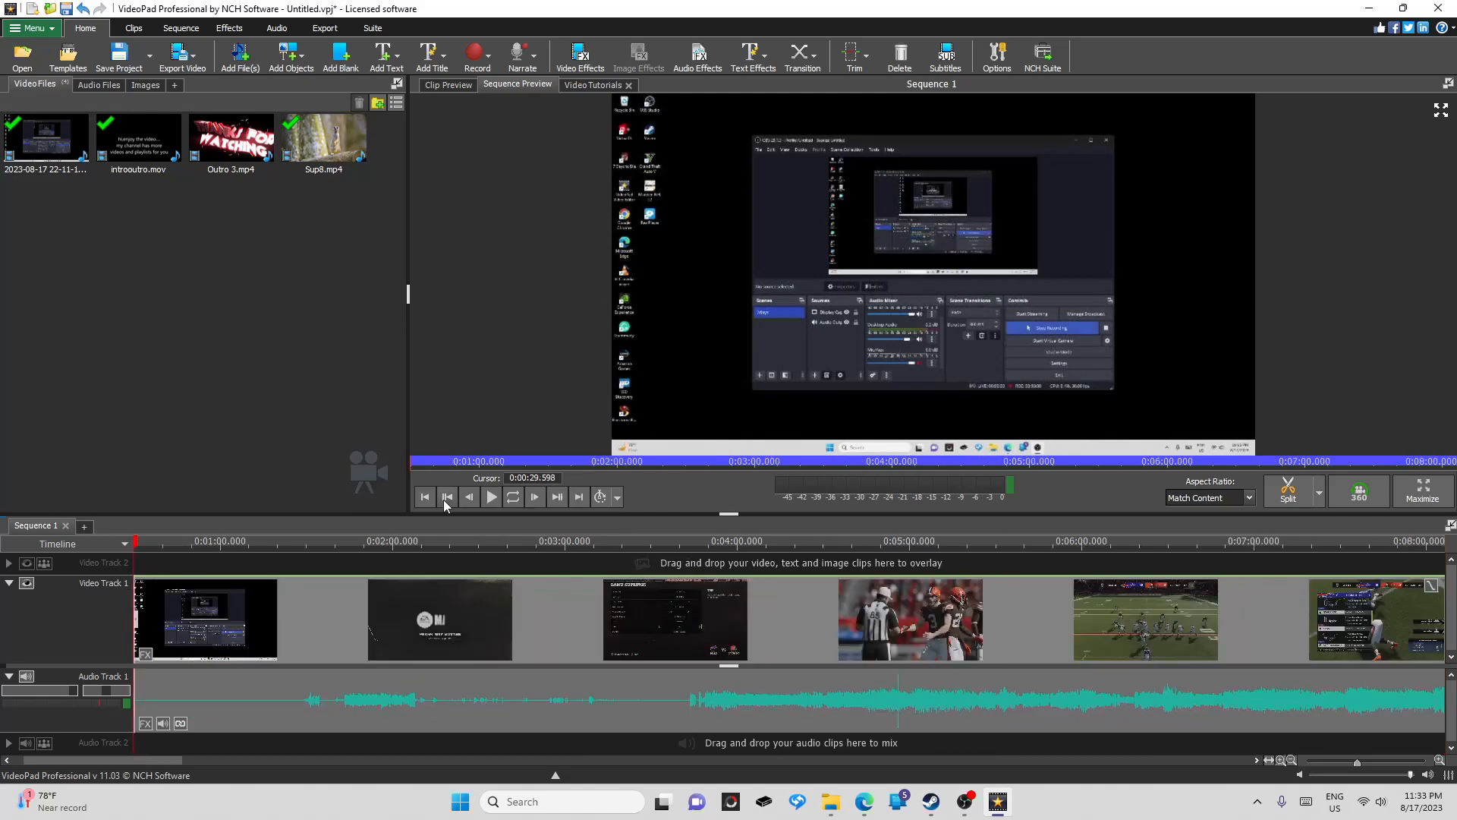
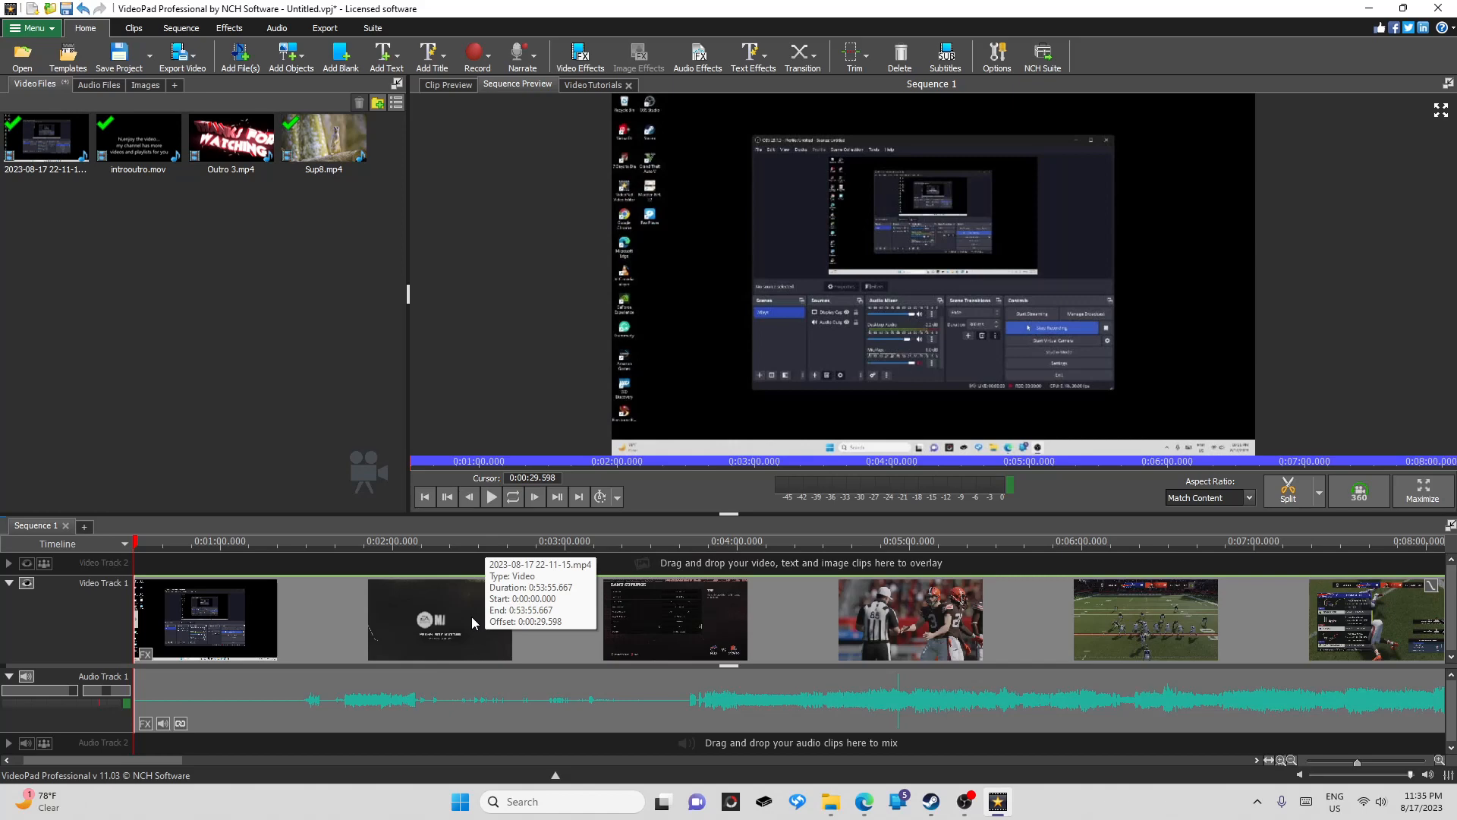
Split the recording at about 0:02:07 and again at about 0:03:30
click(415, 547)
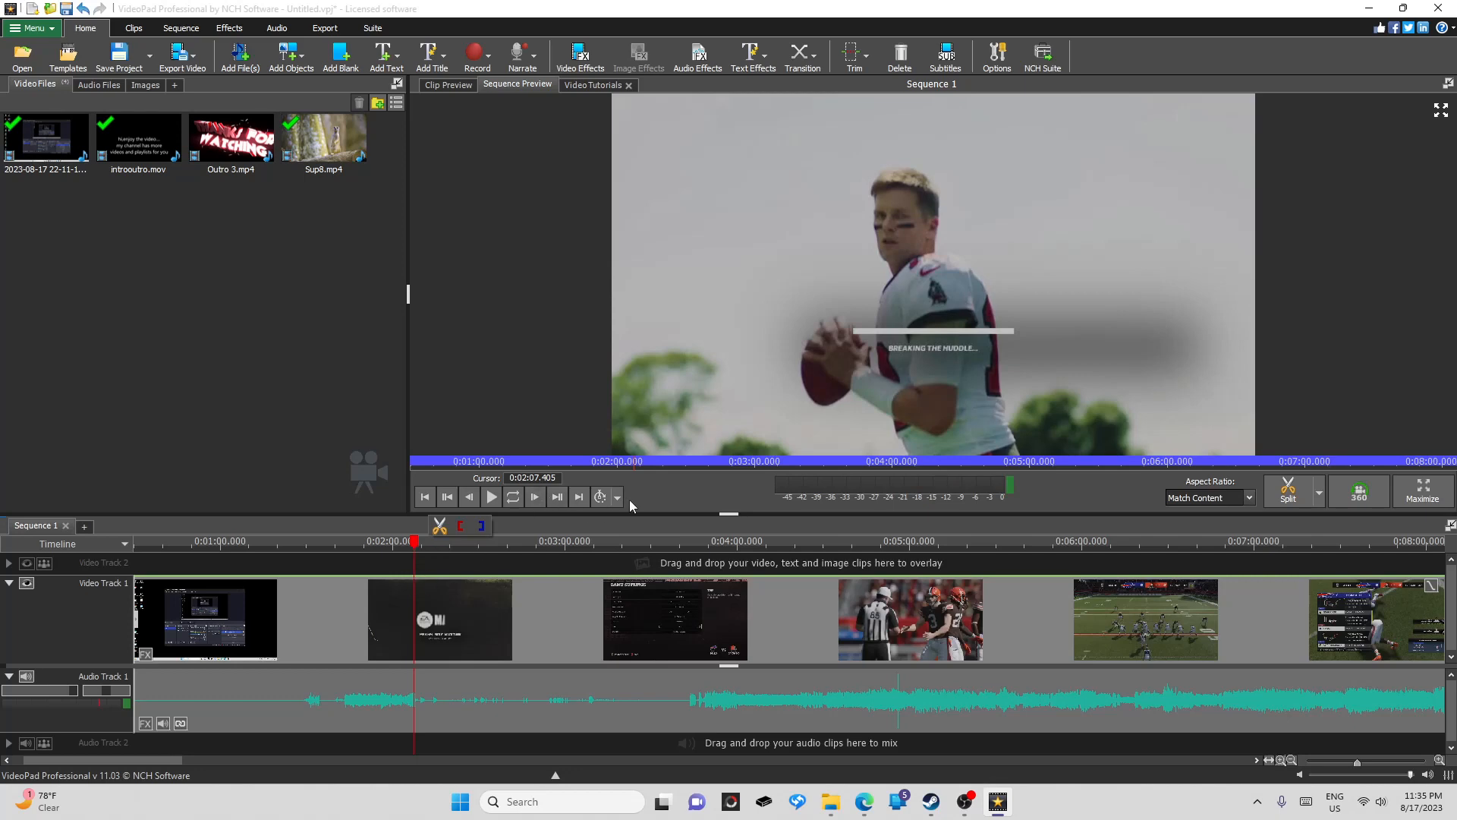
click(1289, 495)
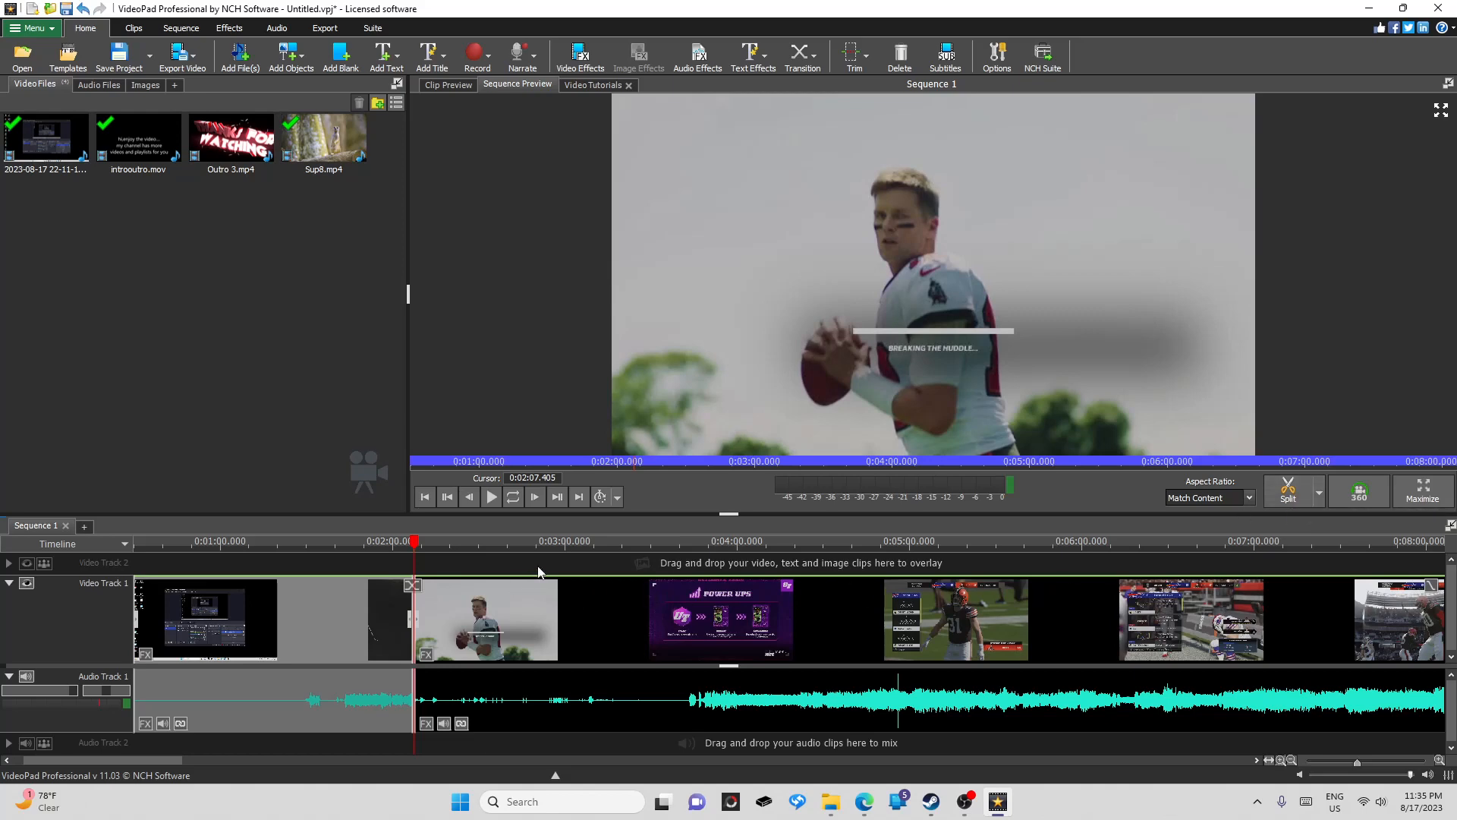
click(651, 541)
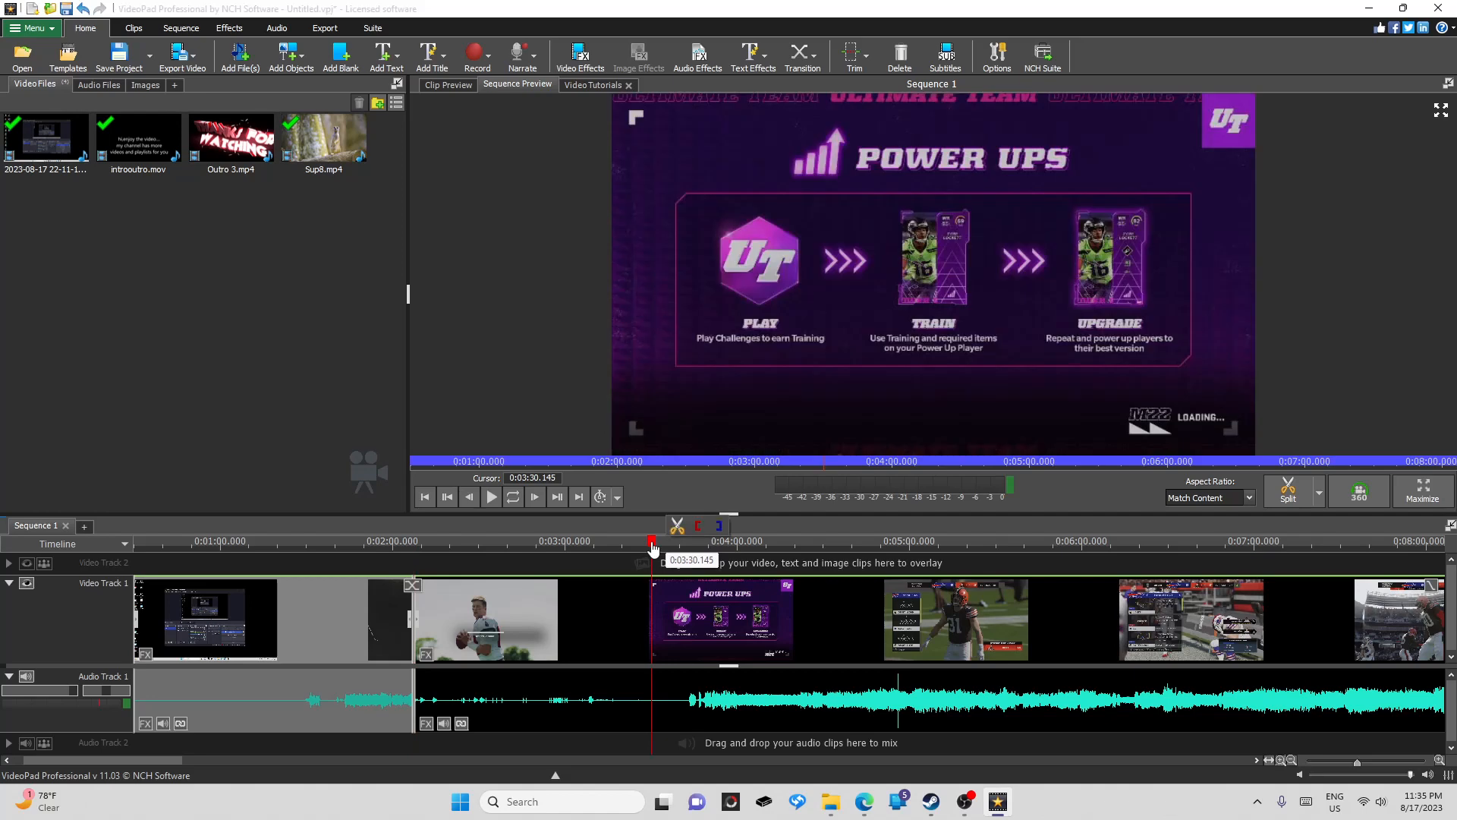
click(1288, 490)
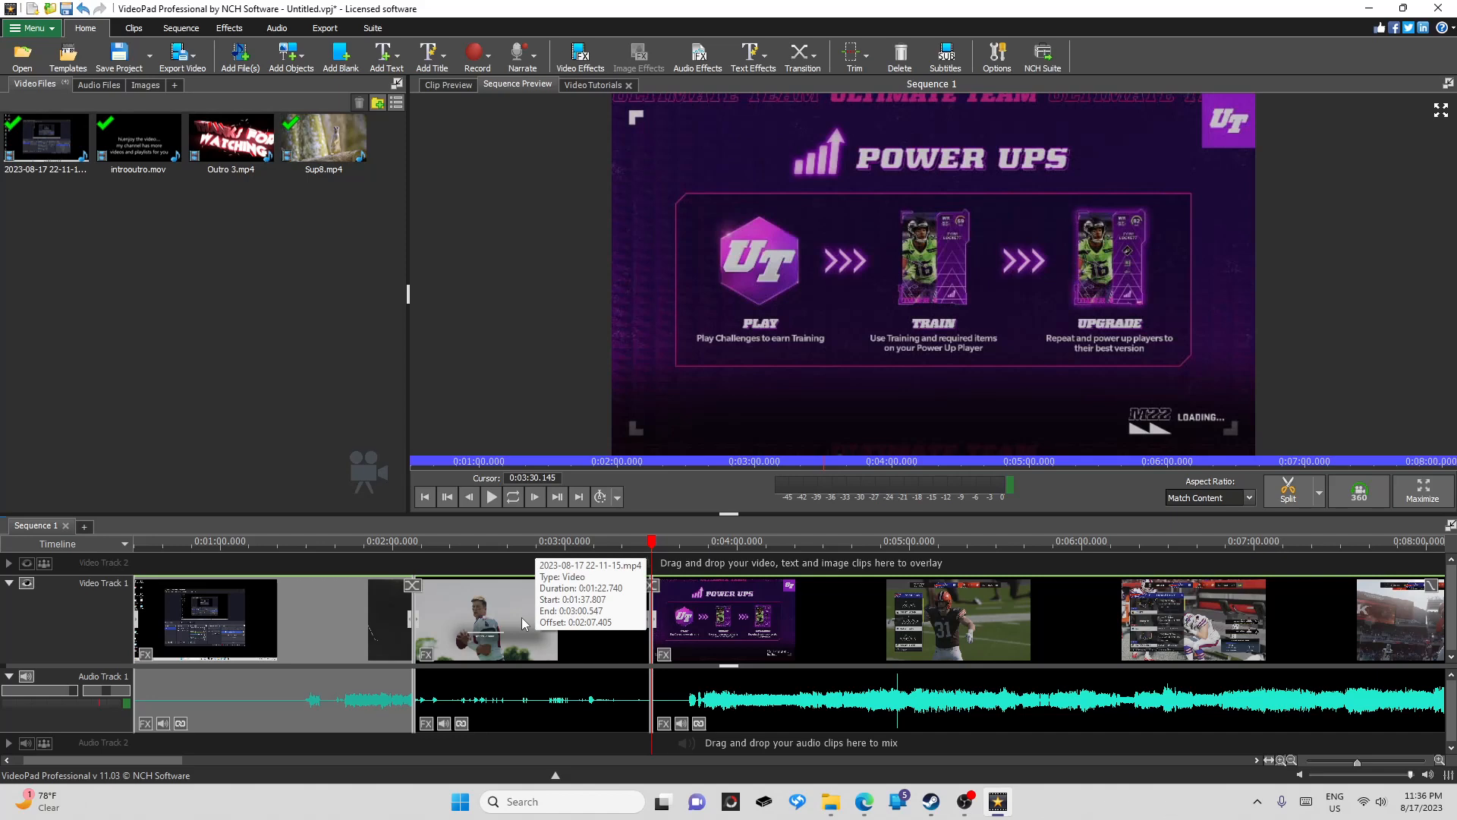
Undo both splits so that the recording is one clip again
click(147, 85)
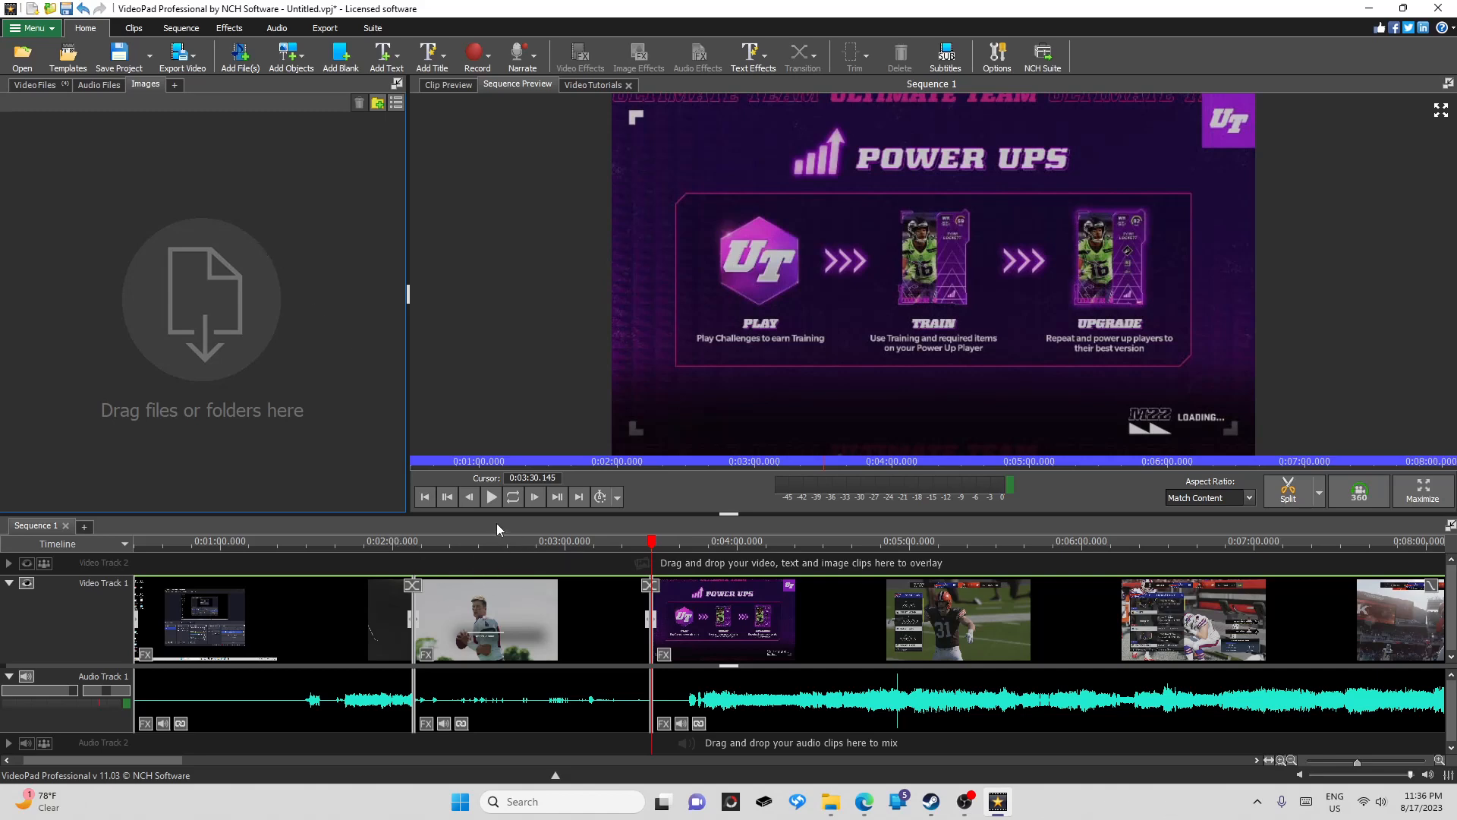
click(451, 503)
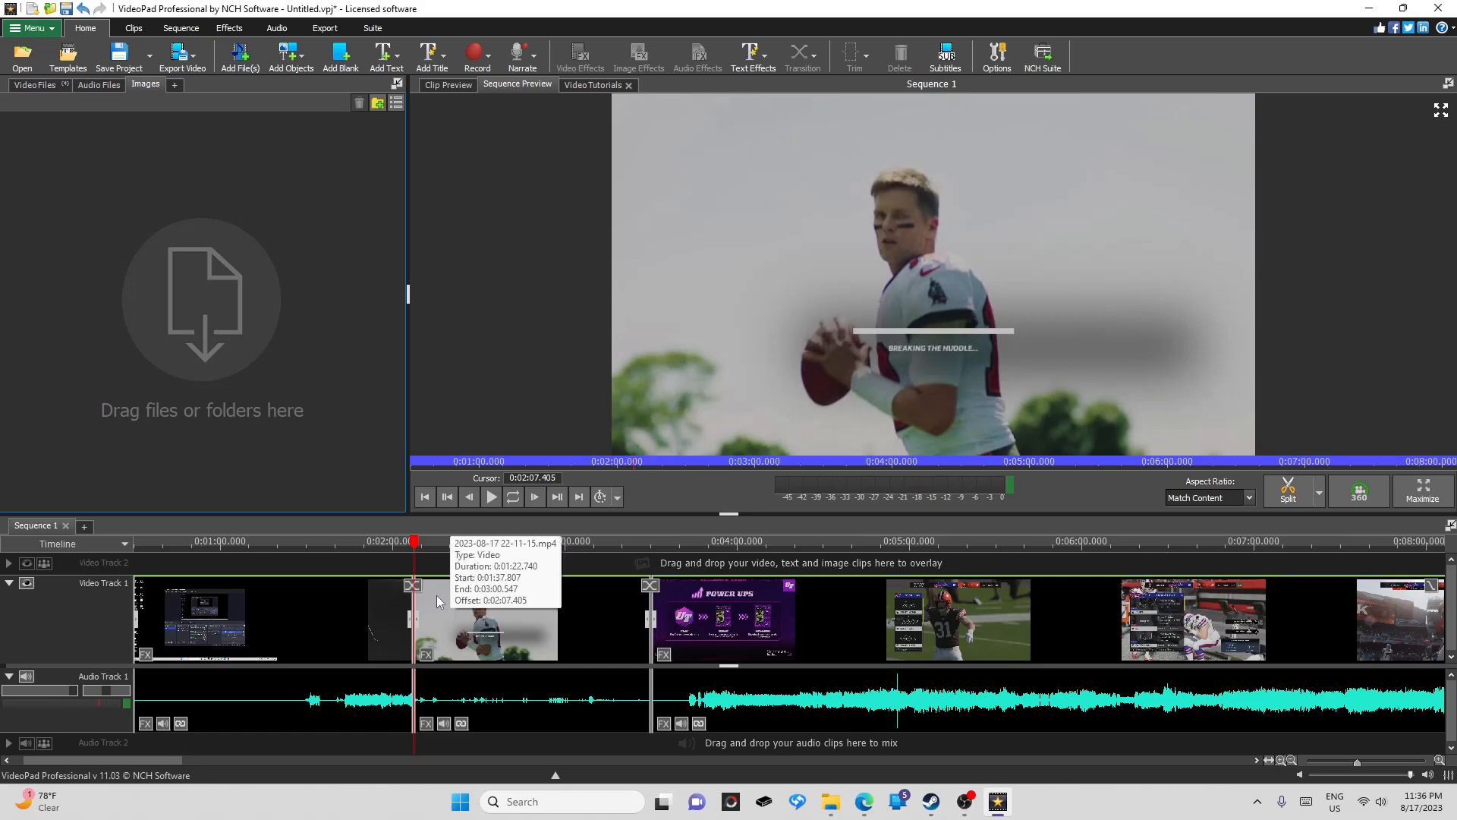
click(84, 13)
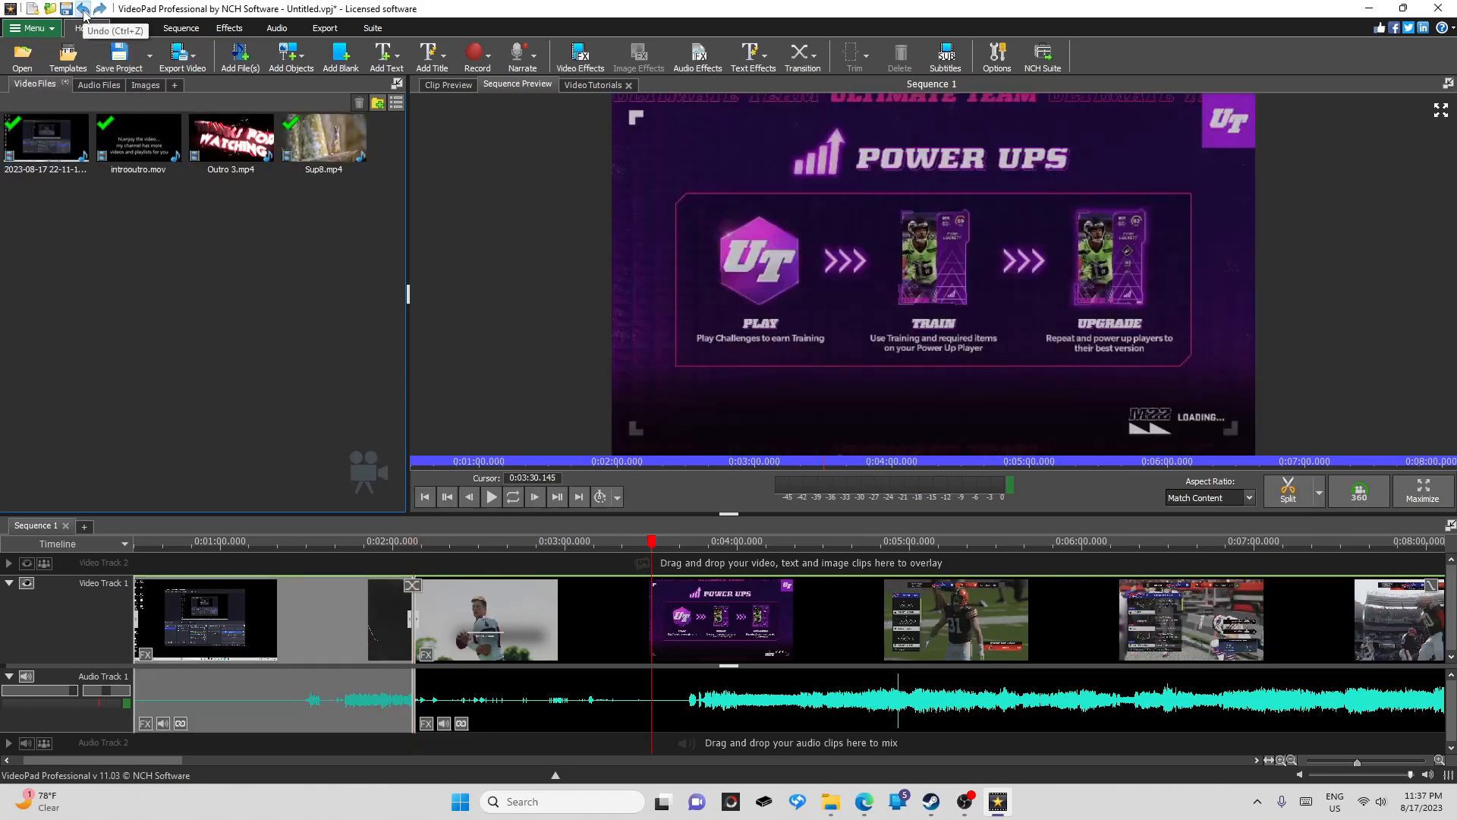
click(84, 13)
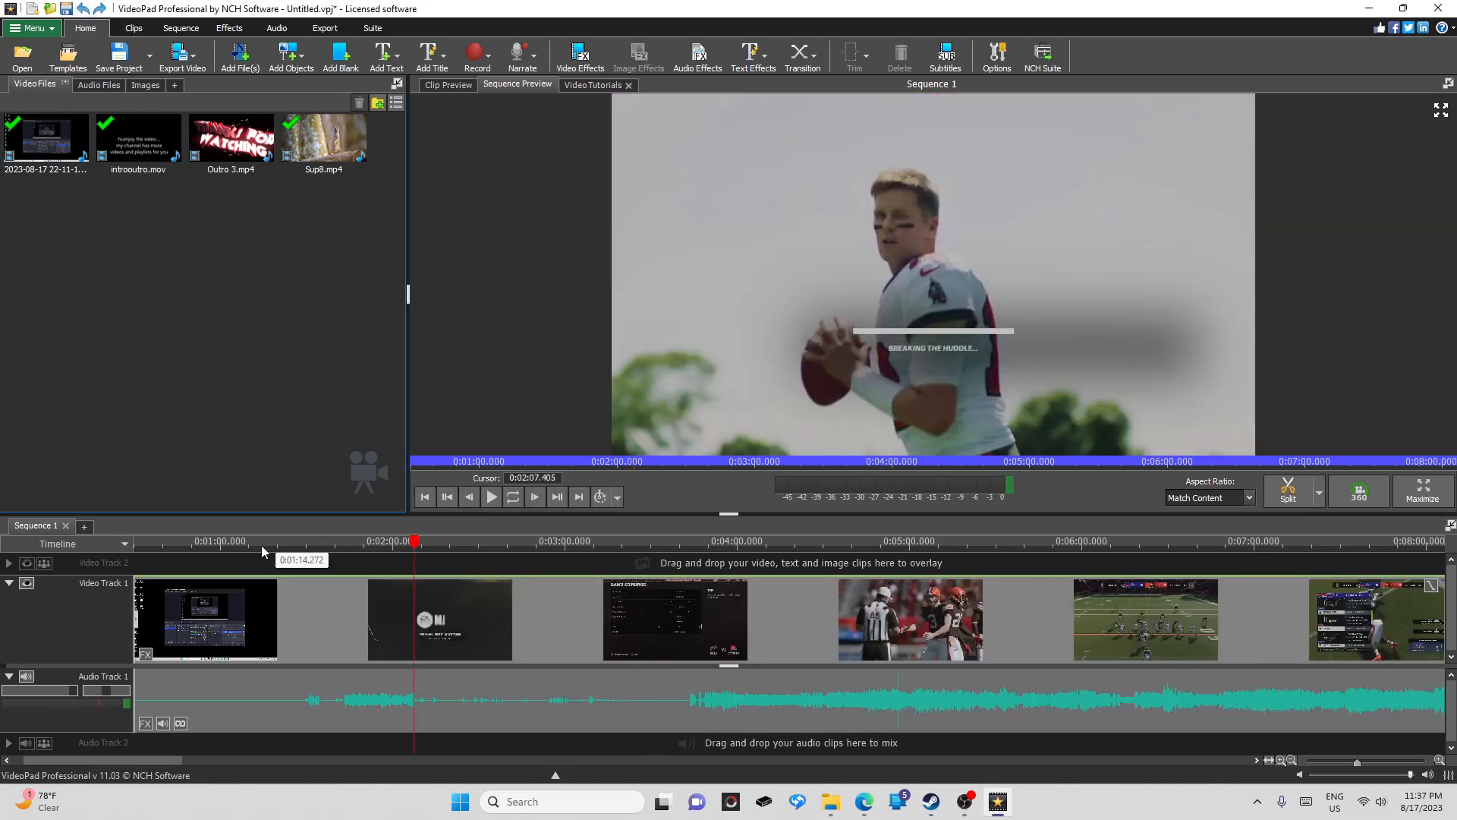
Play the sequence from about 0:03:38, pause it at about 0:03:43, and split the recording there
click(676, 548)
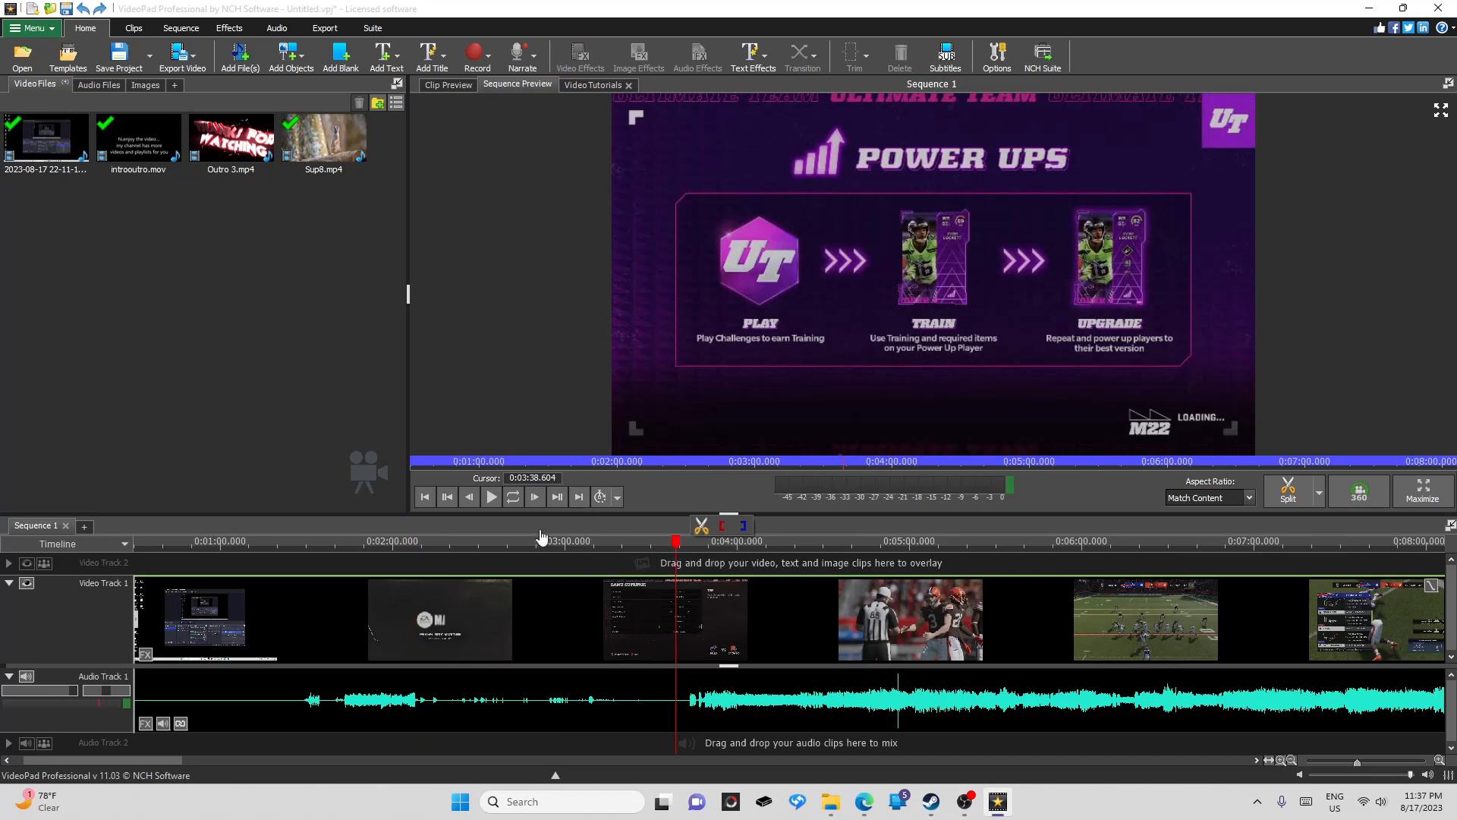
click(812, 340)
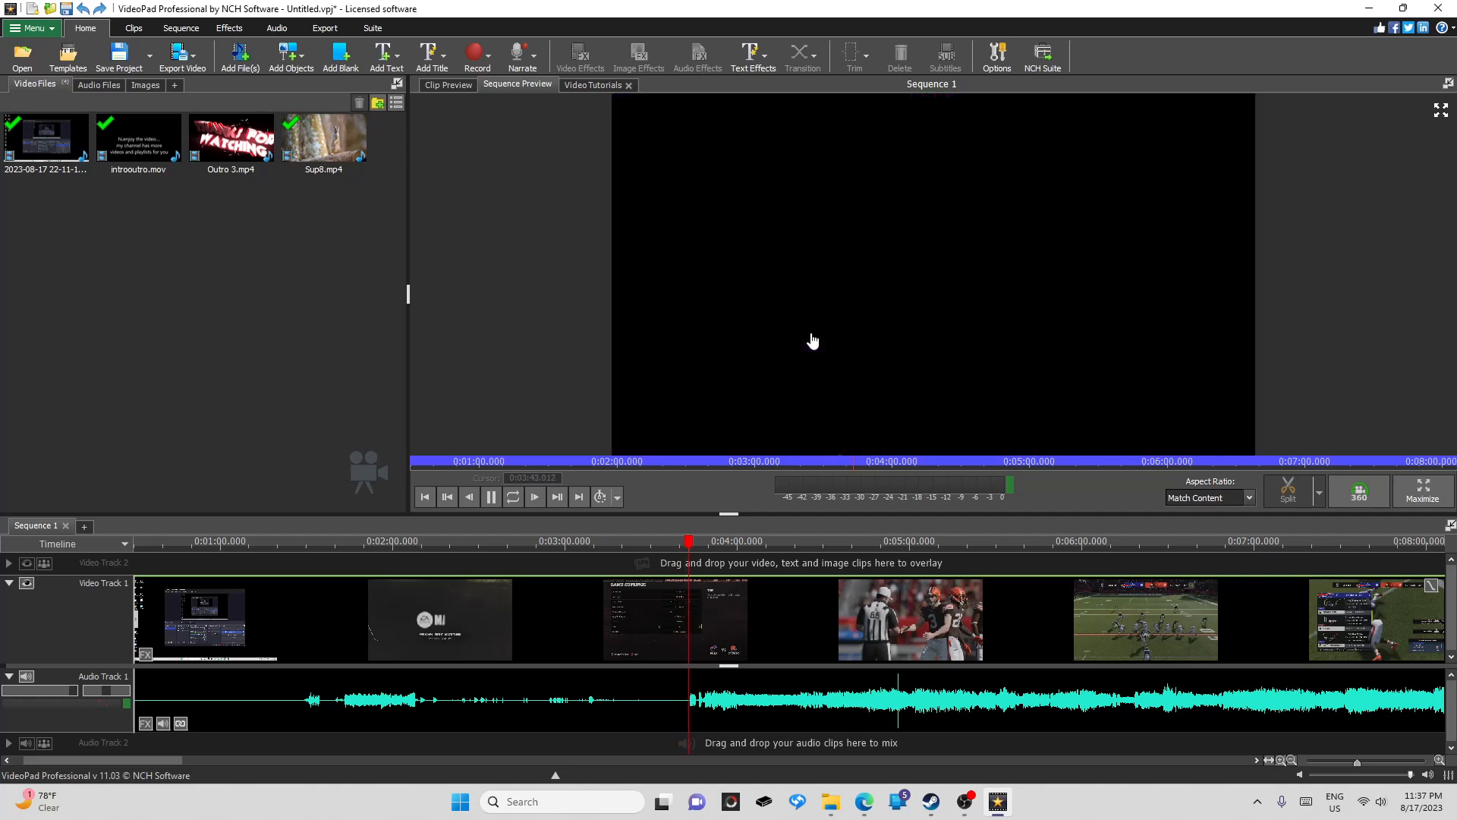
click(812, 340)
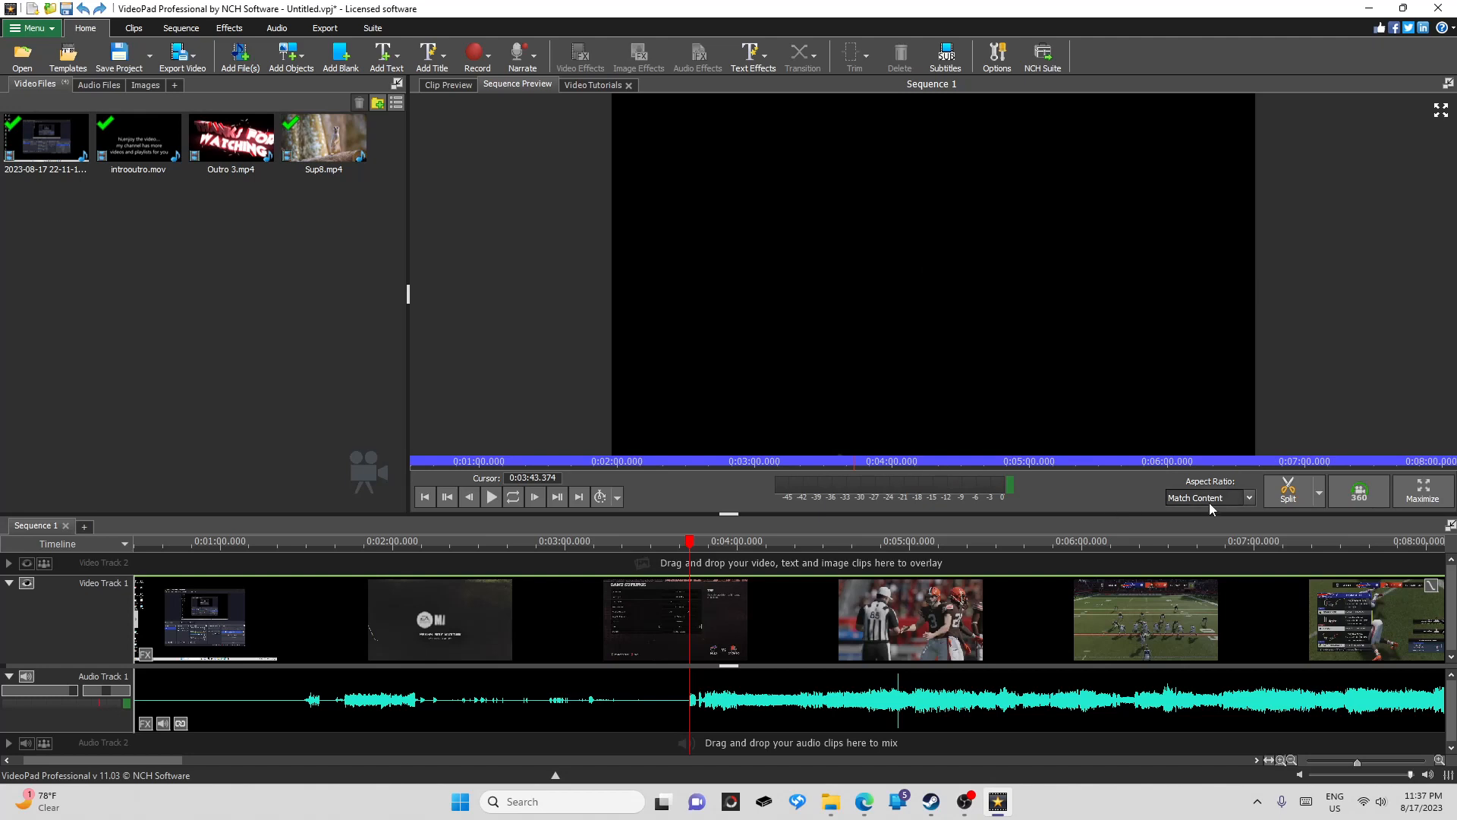
click(1281, 498)
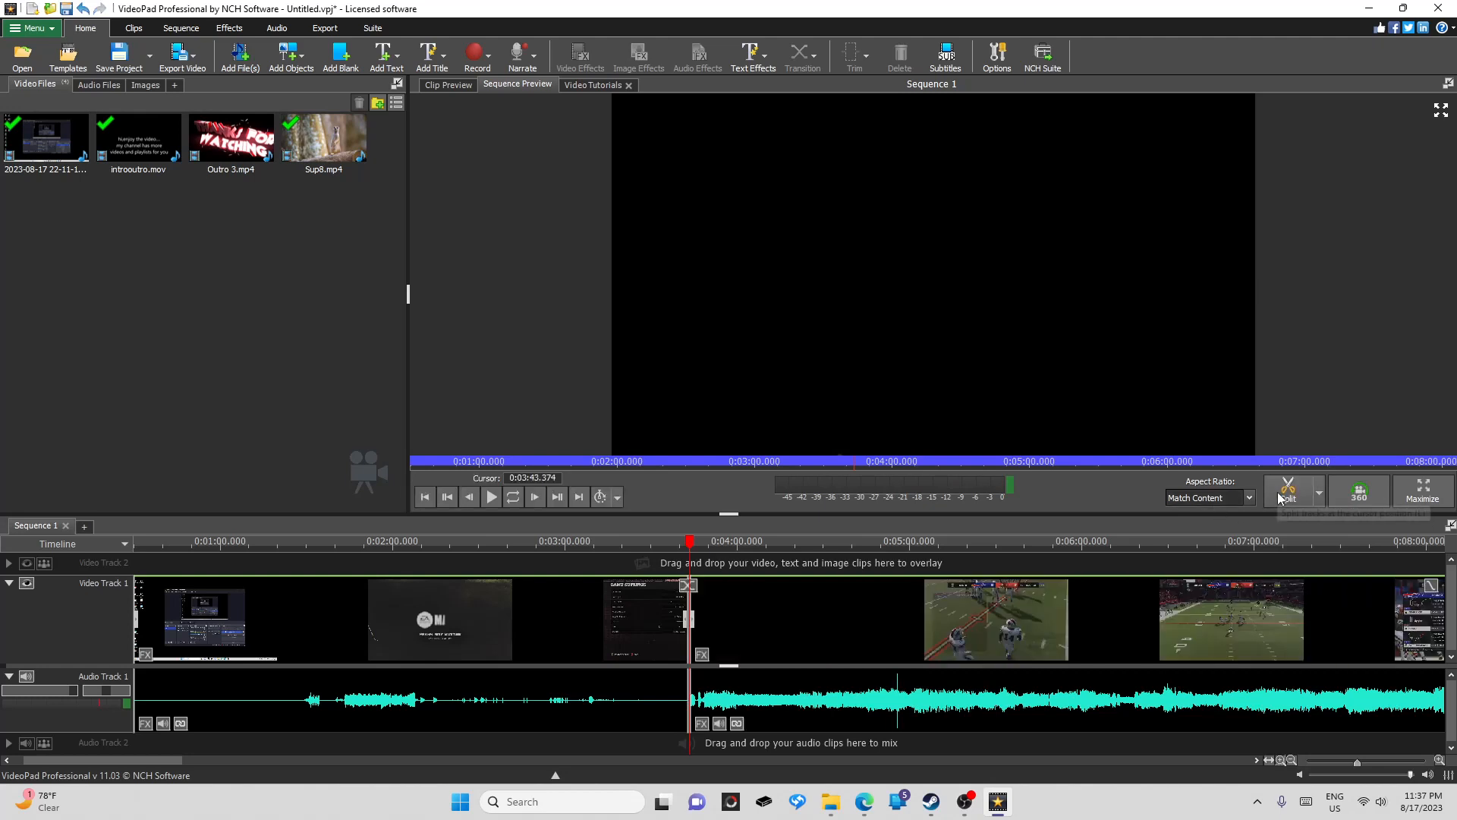
Ripple-delete the first part of the recording, before the split at about 0:03:43
click(616, 613)
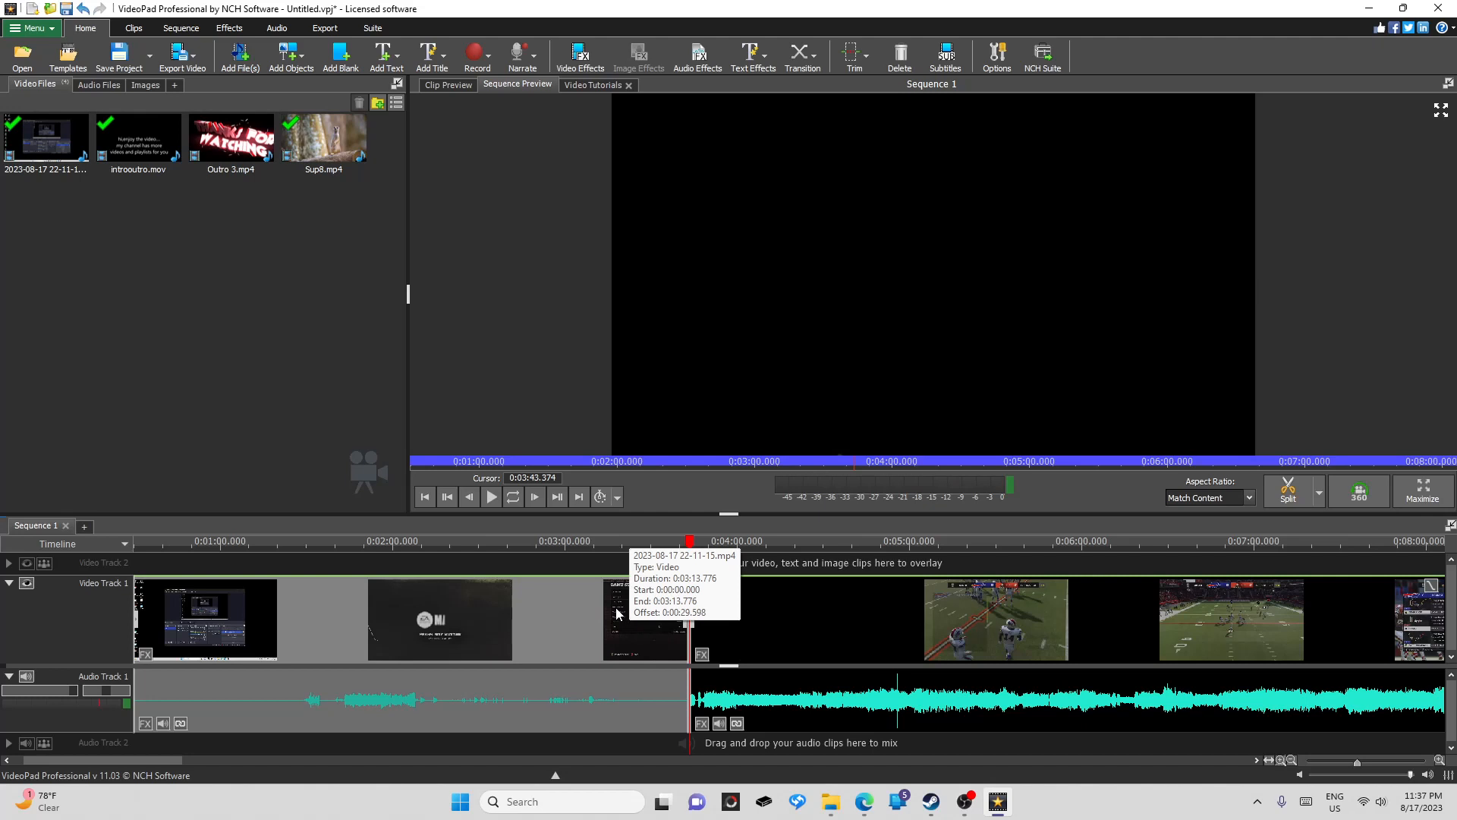
scroll(616, 613, up, 1)
right_click(616, 612)
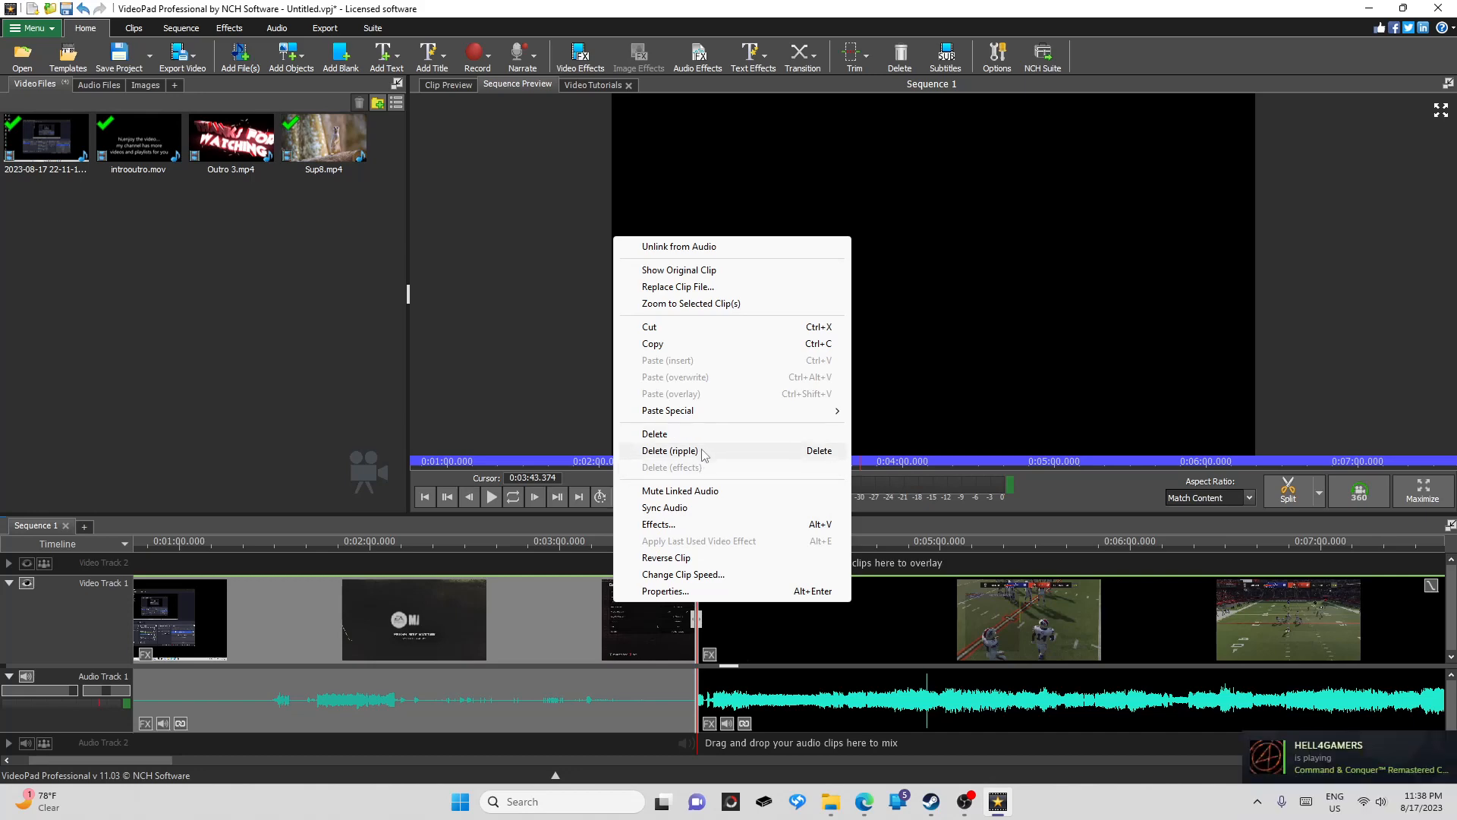
click(670, 451)
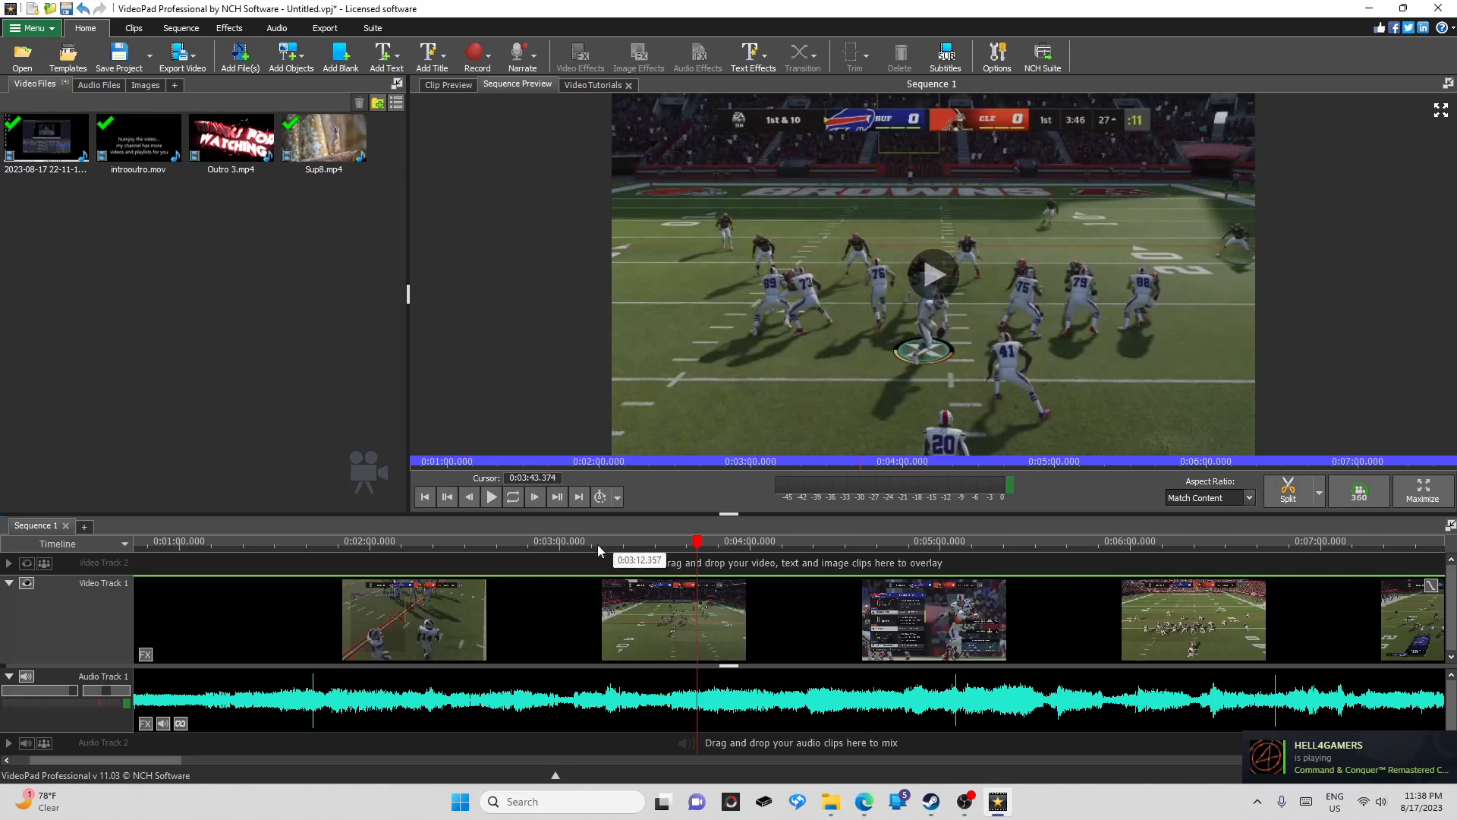
Find the kickoff by playing from about 0:01:36, pause at about 0:01:48, and split the recording there
click(448, 498)
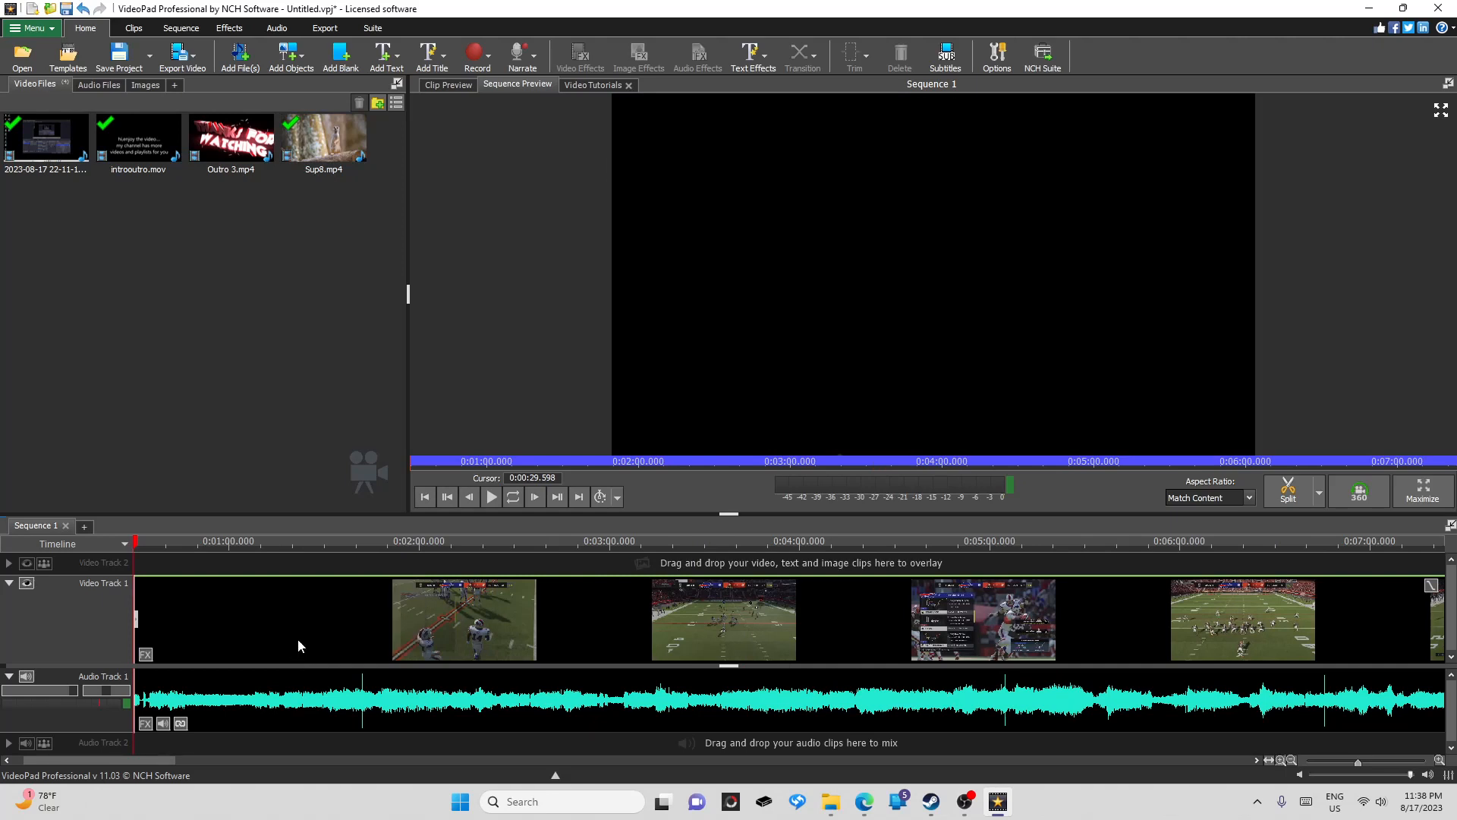
click(262, 543)
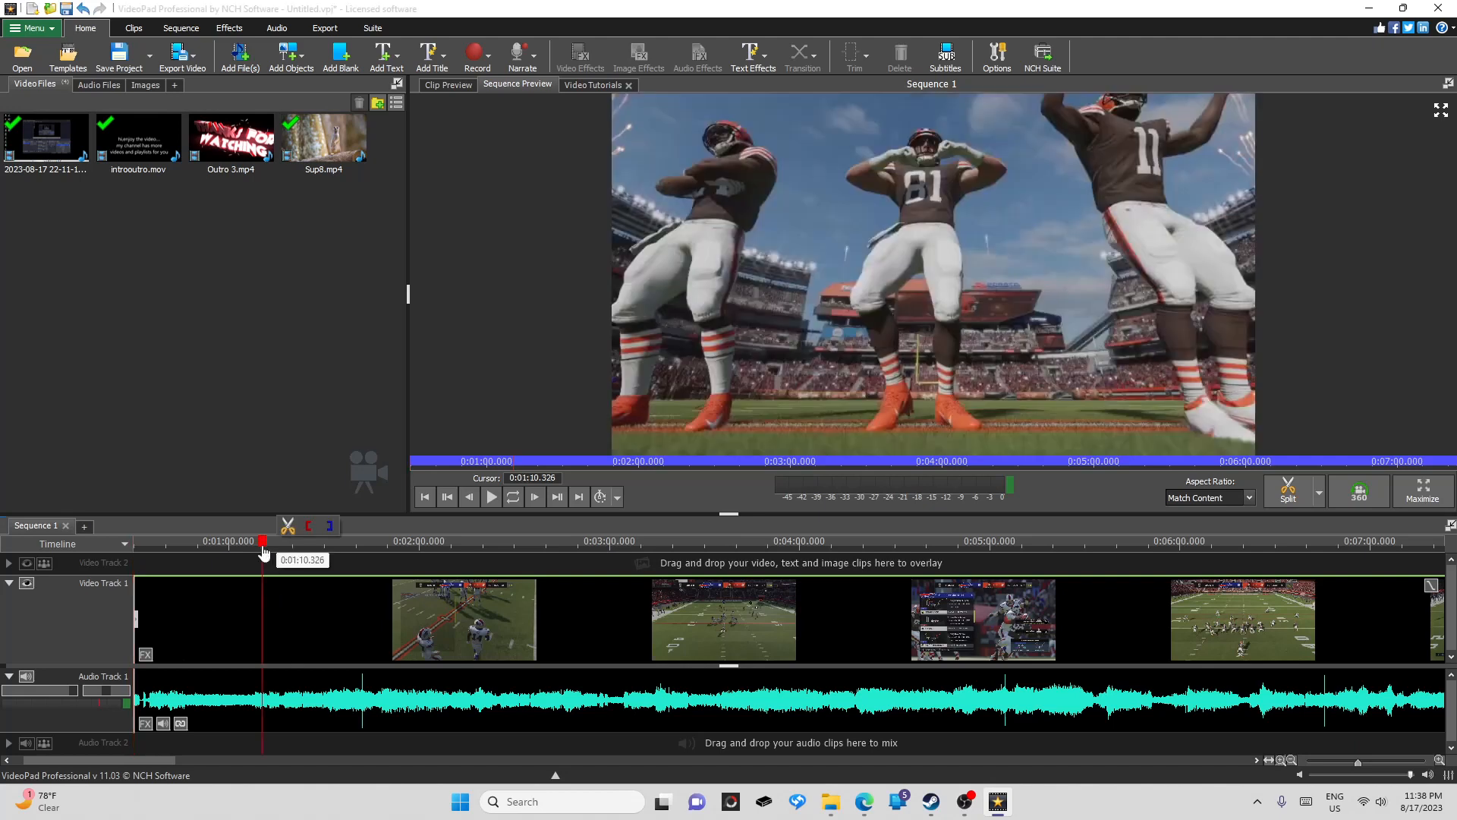
click(343, 542)
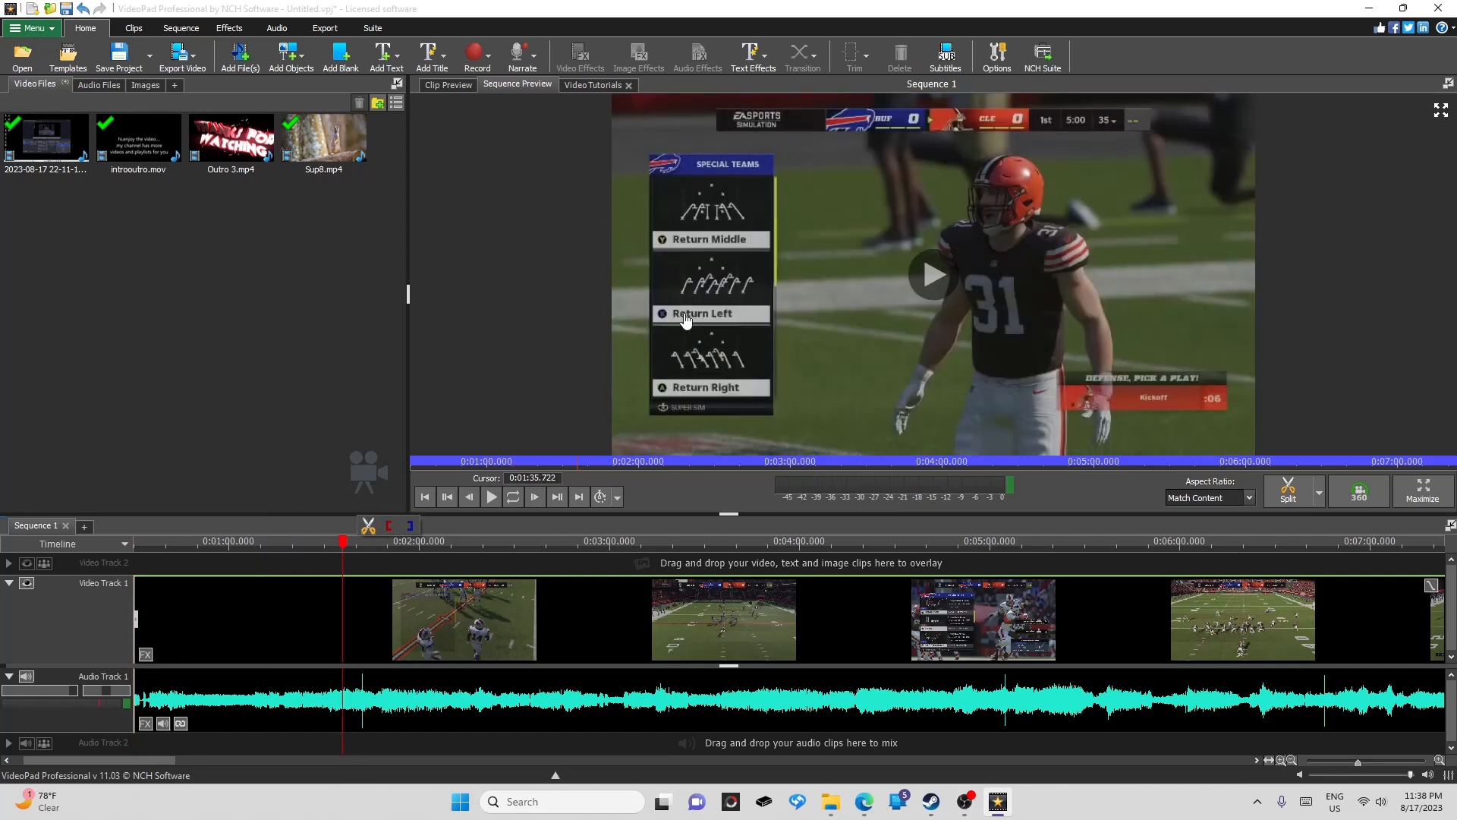
click(773, 307)
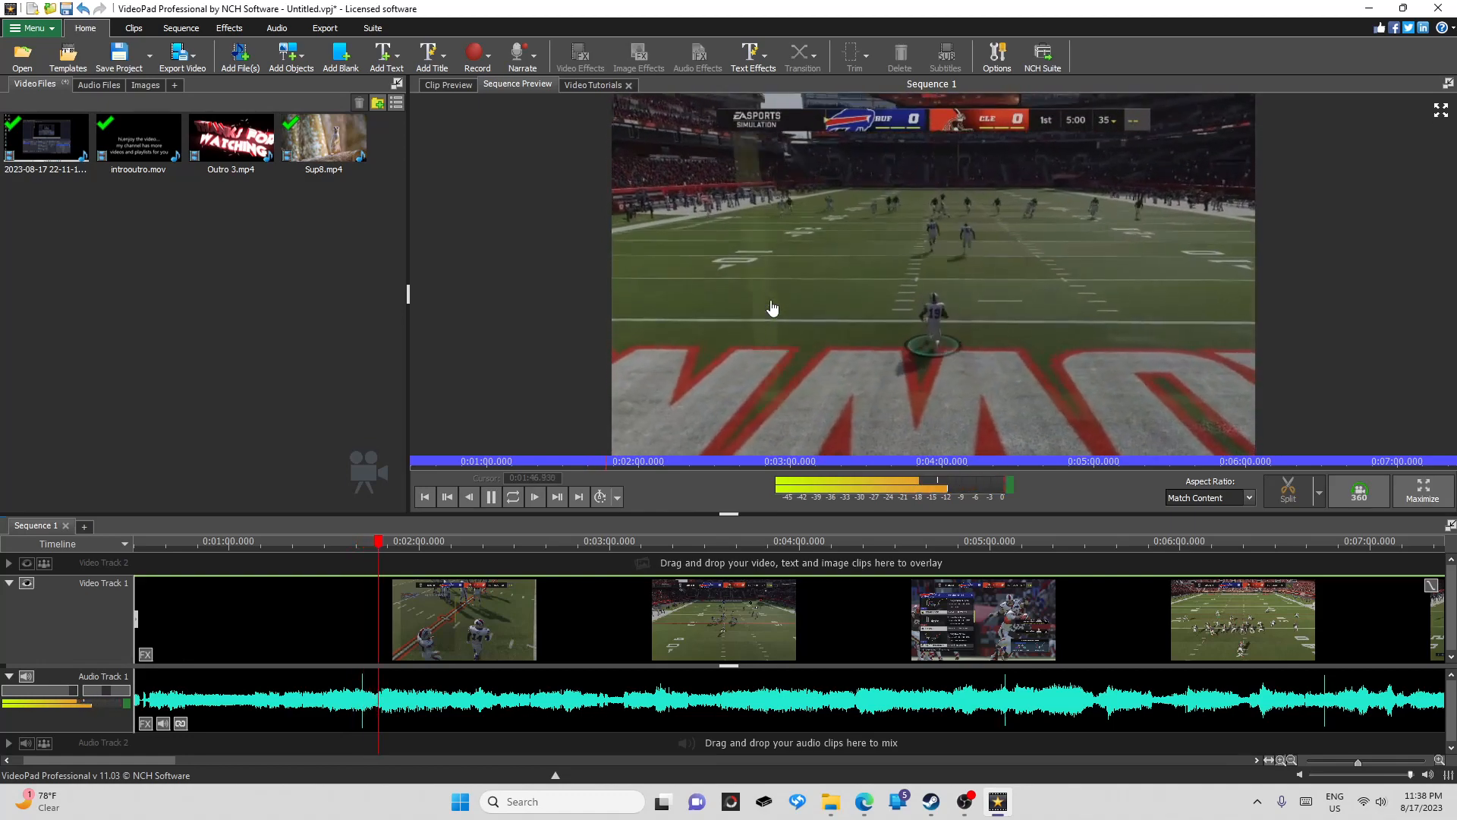
click(772, 308)
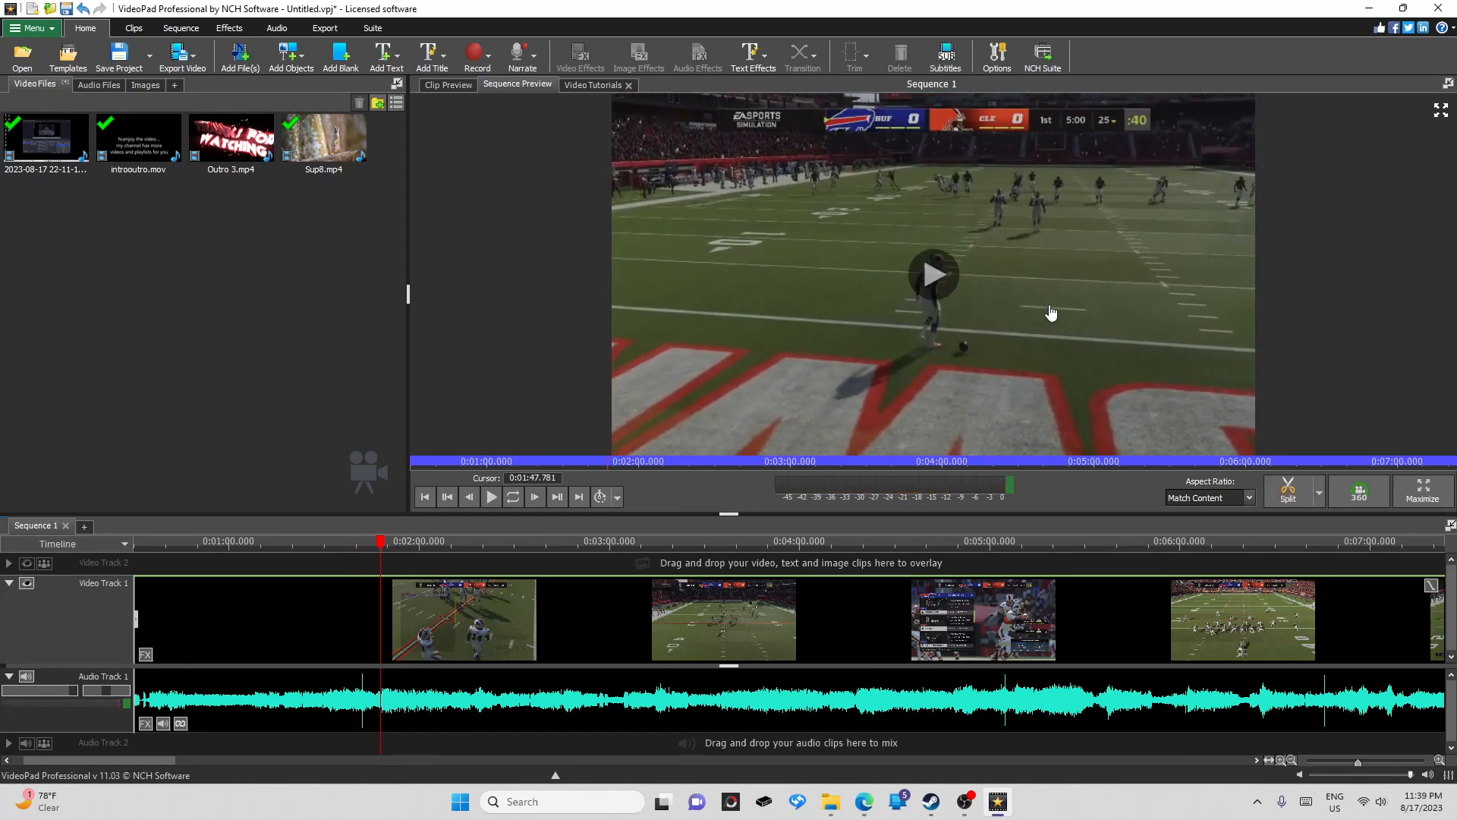
click(1300, 484)
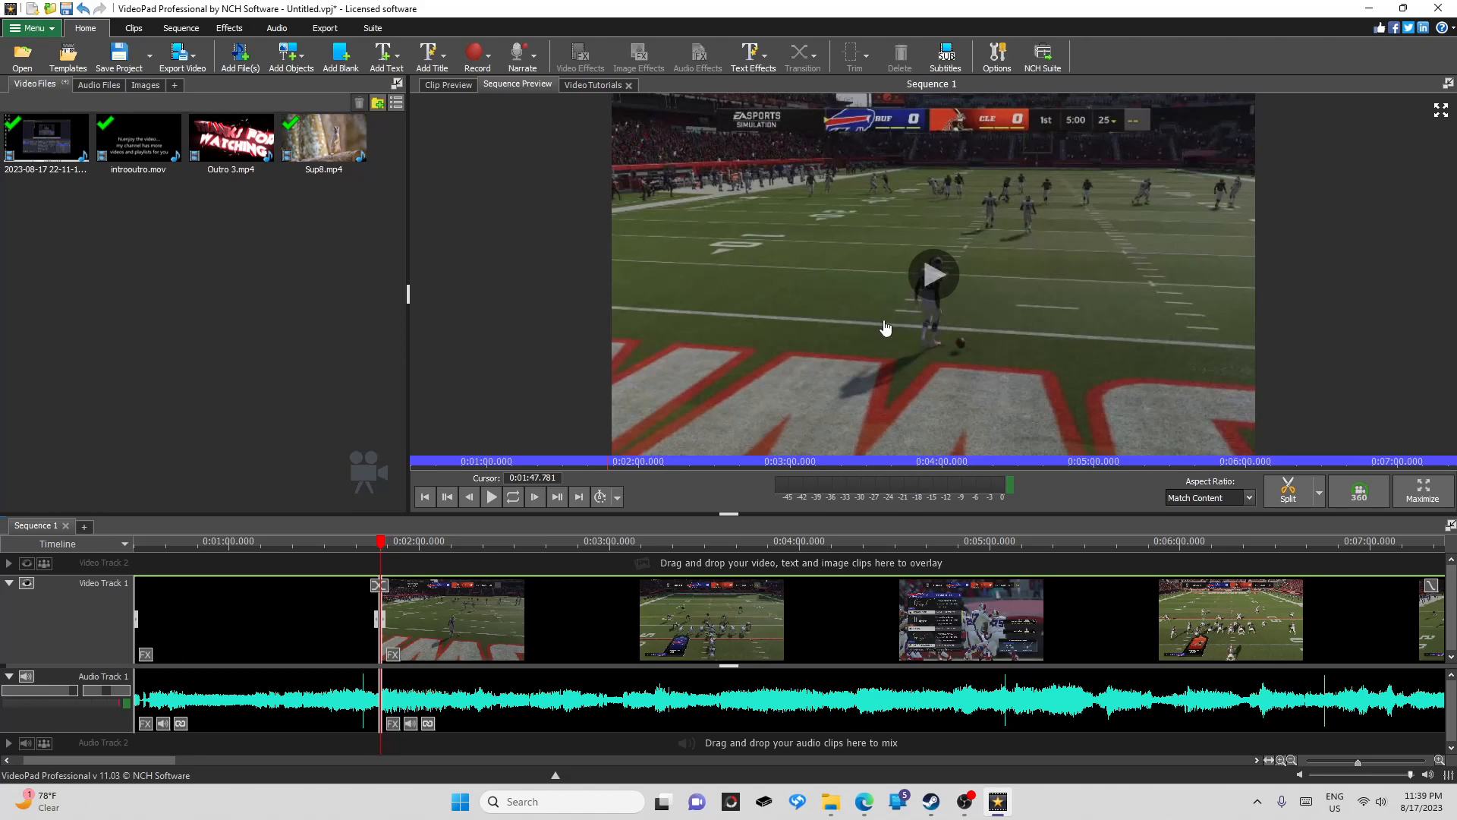
Split the recording again at about 0:02:08, before the first play, and ripple-delete the section between the two splits
click(811, 359)
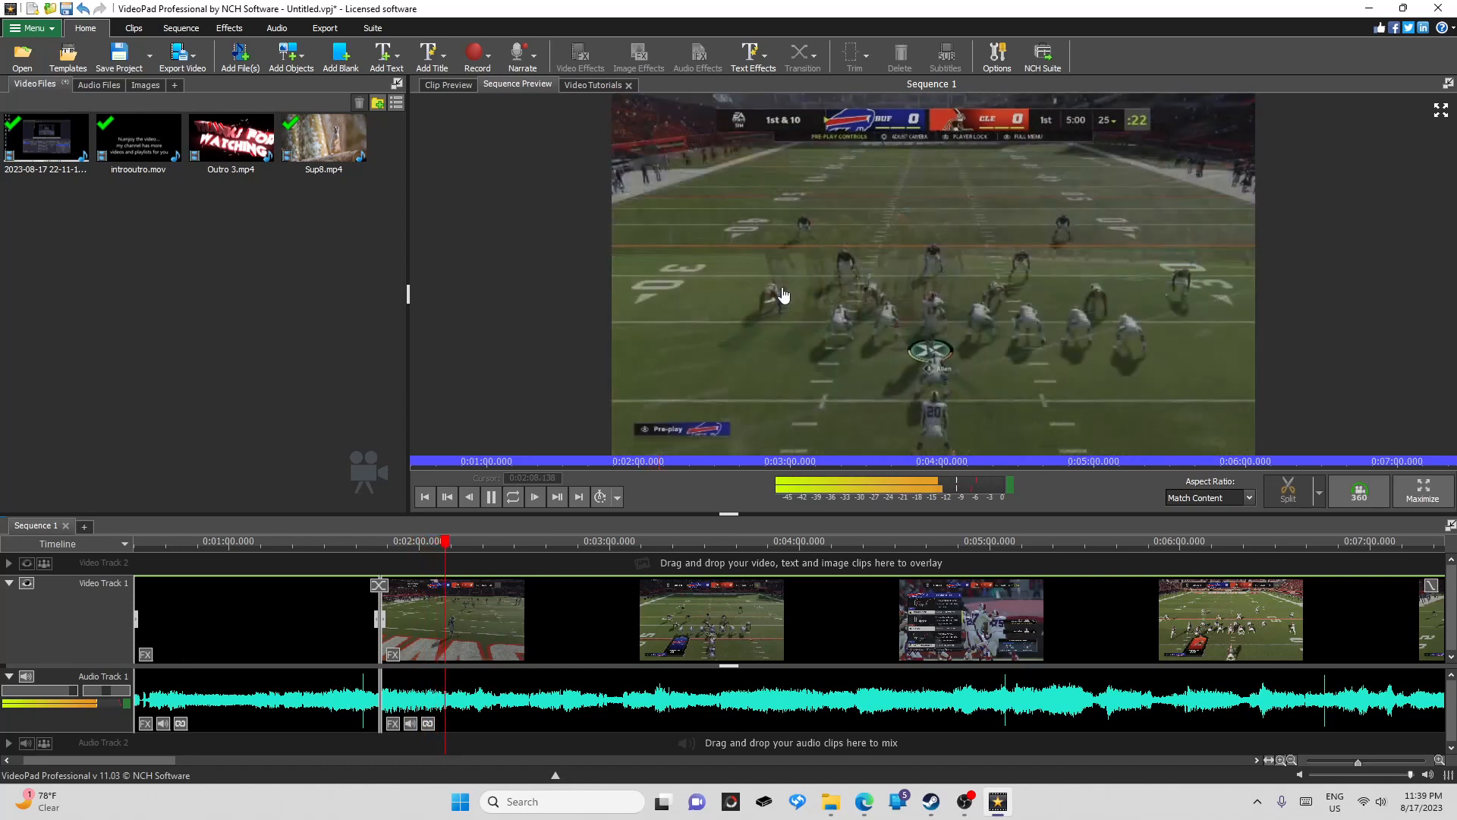
click(784, 295)
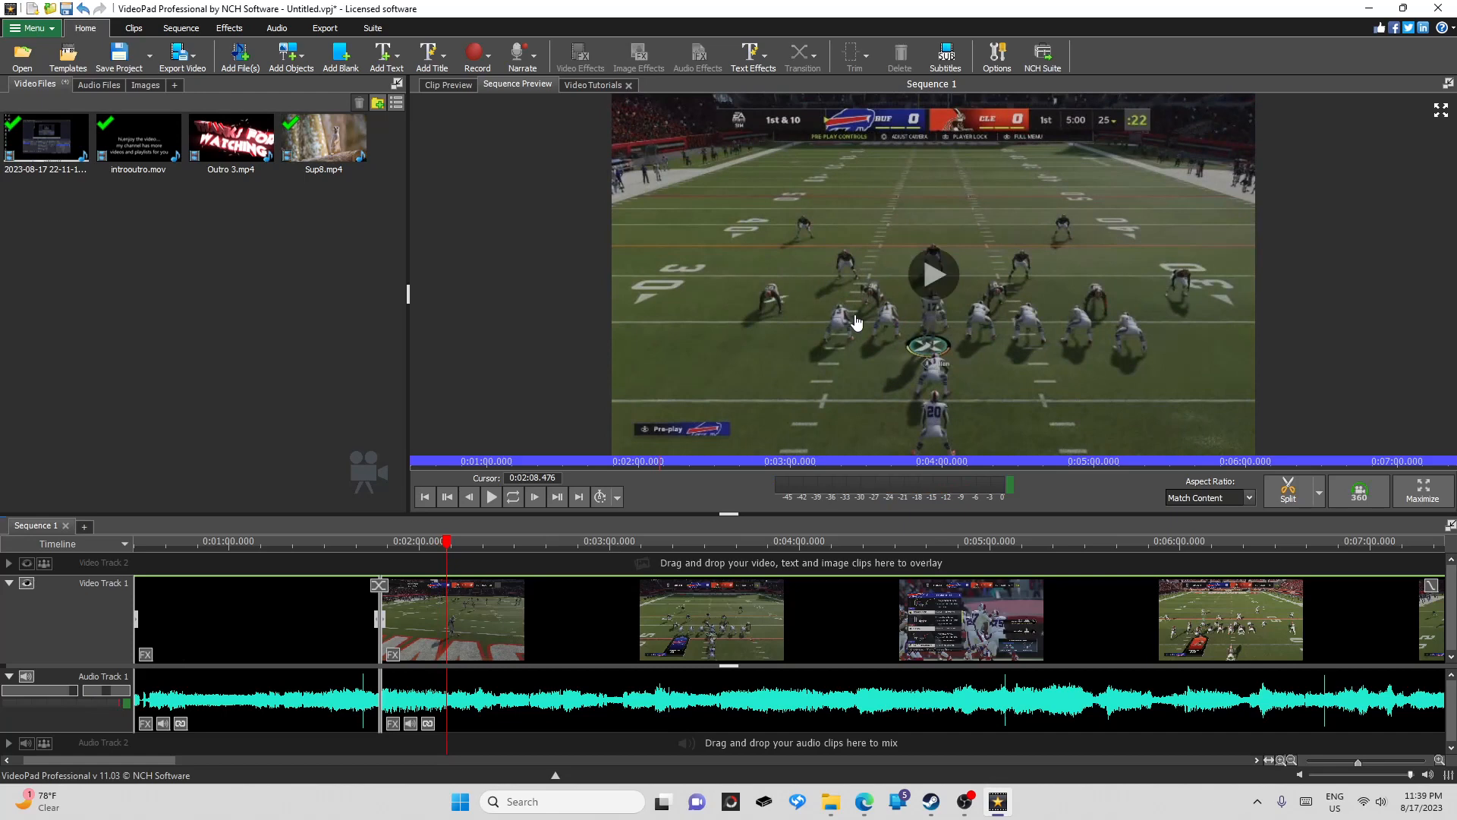
click(1280, 495)
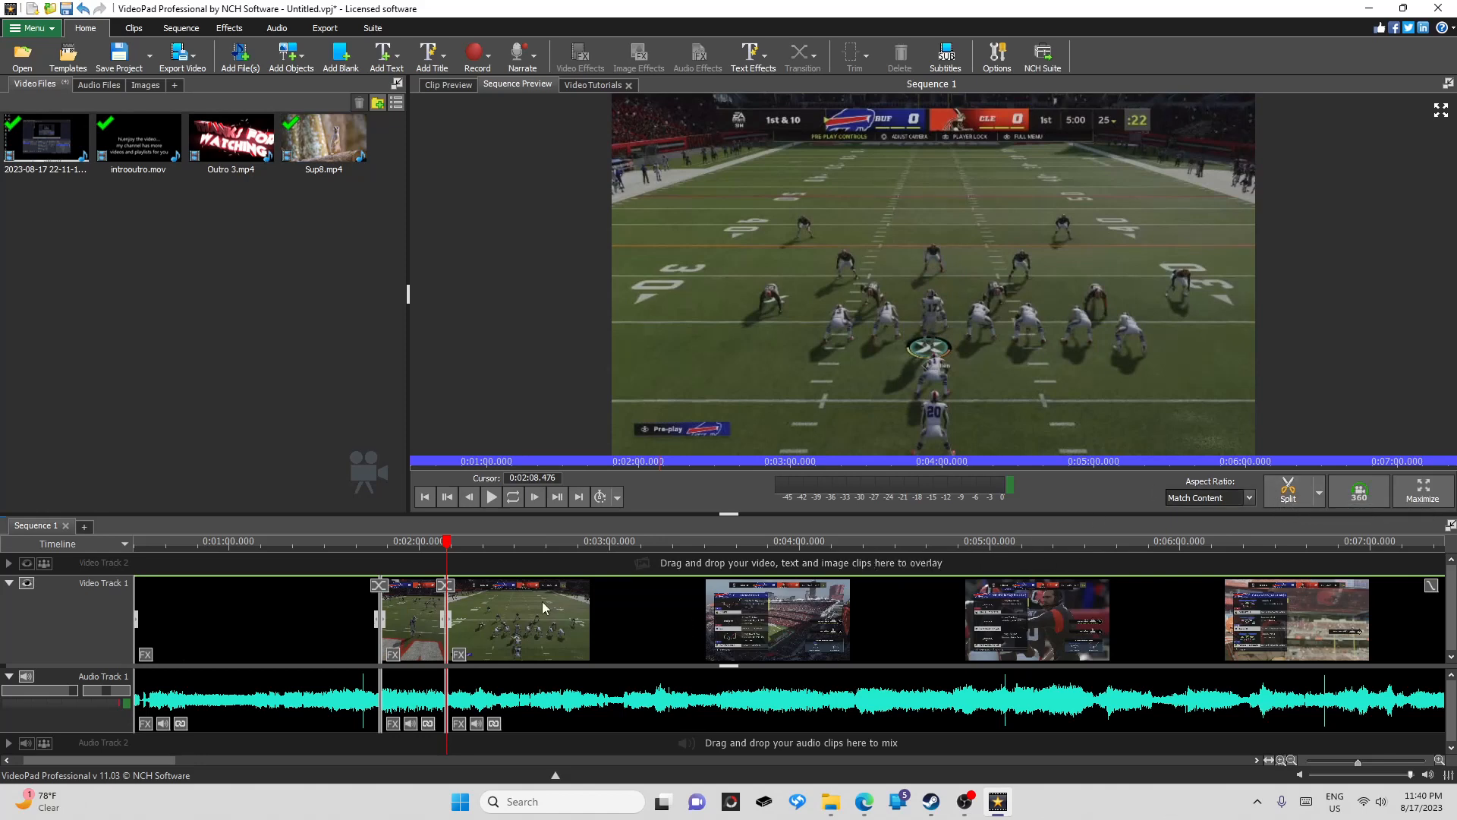
right_click(424, 620)
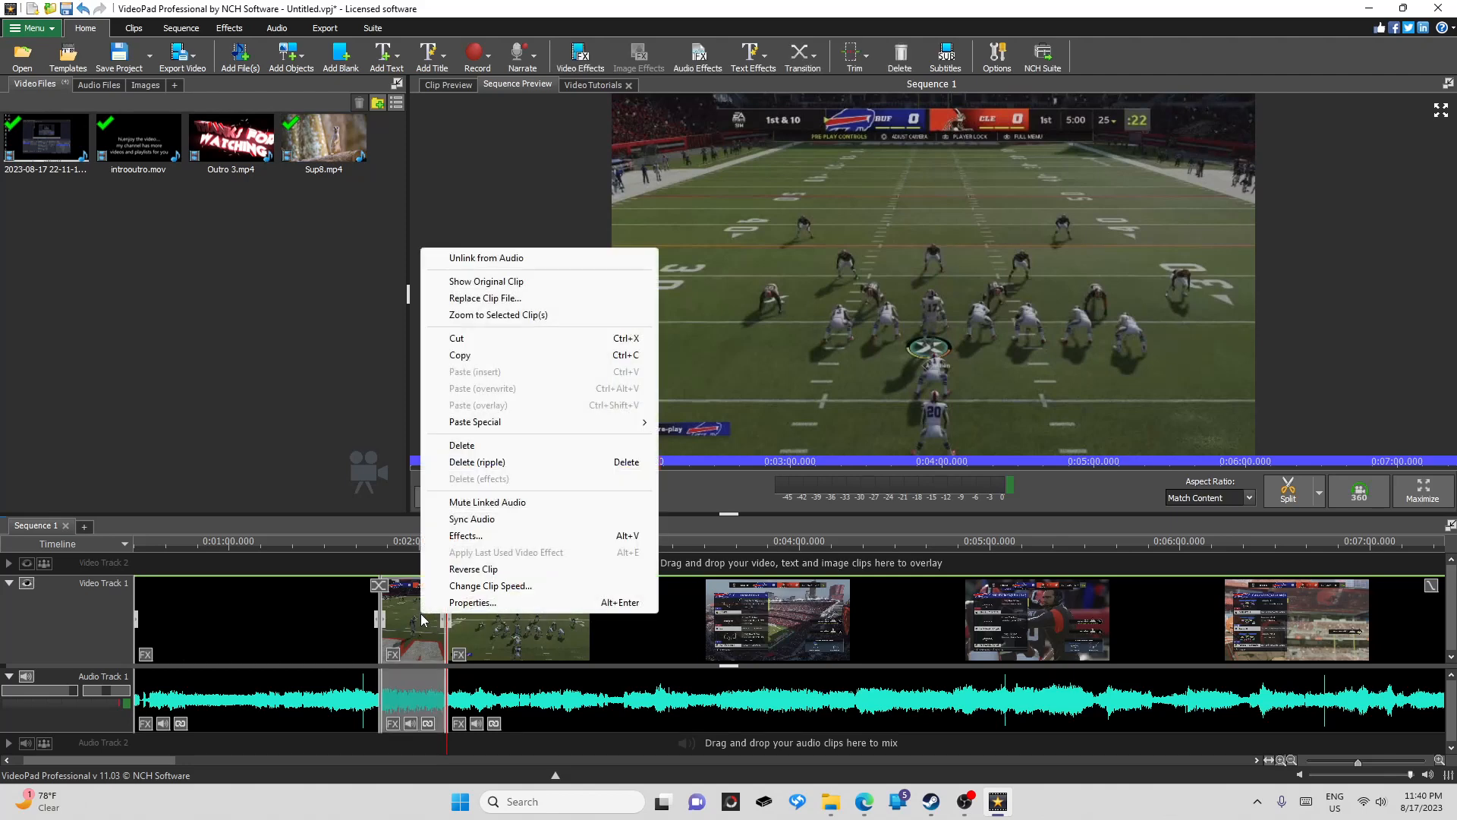
click(490, 462)
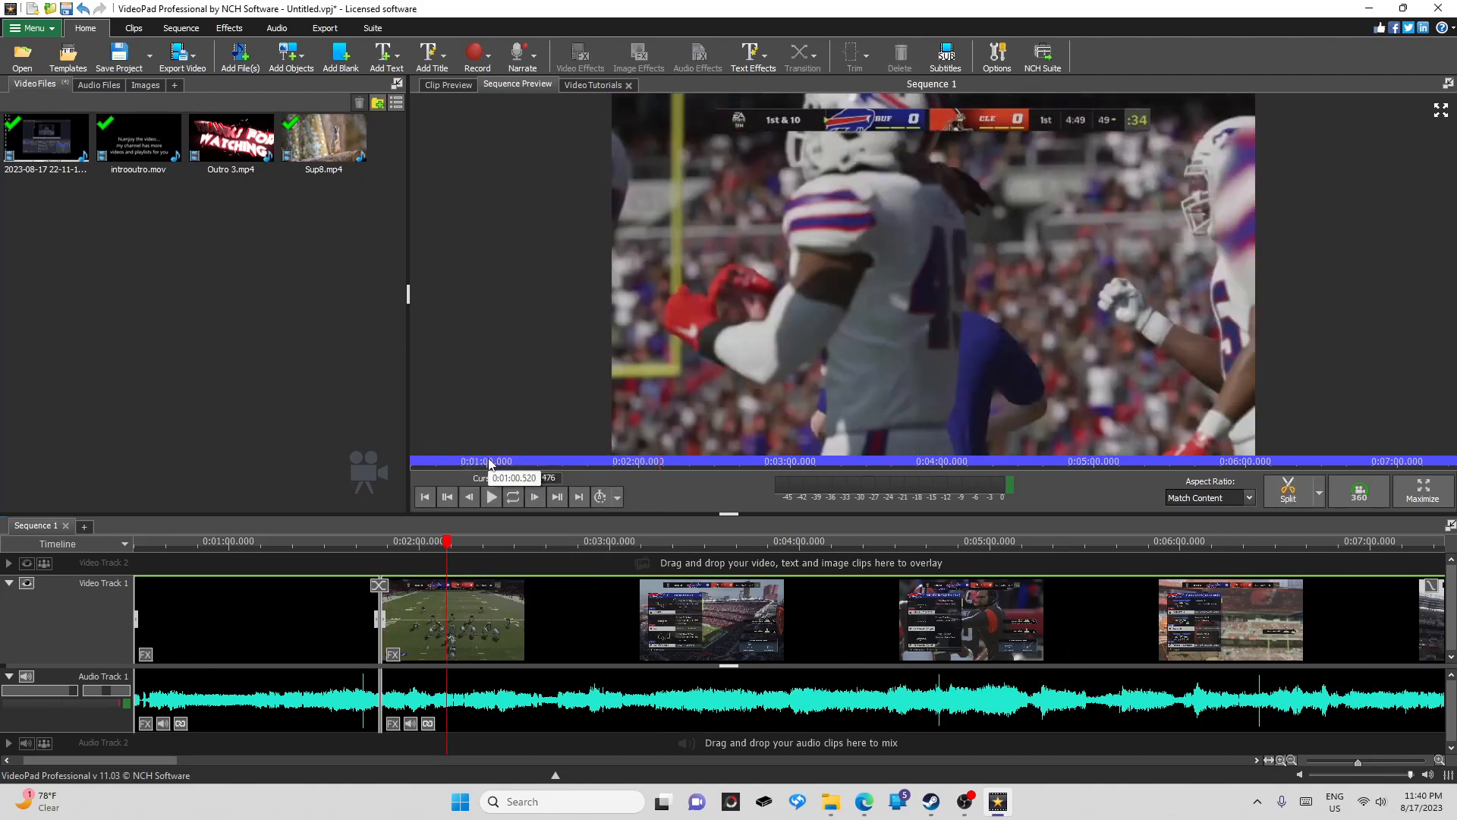
Play the sequence across the cut, from about 0:01:44 to about 0:01:51, to check the transition
click(361, 543)
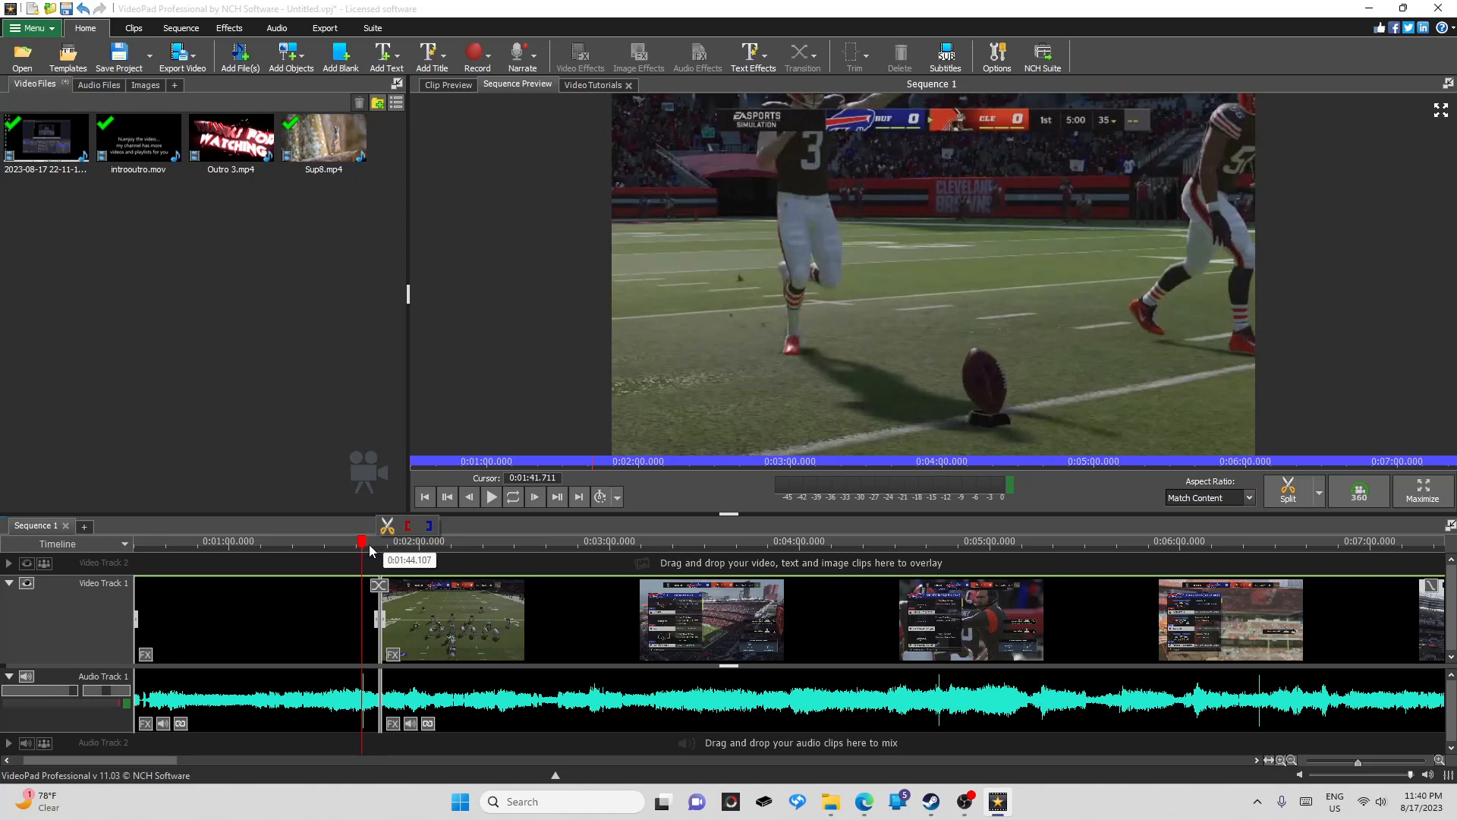
click(369, 544)
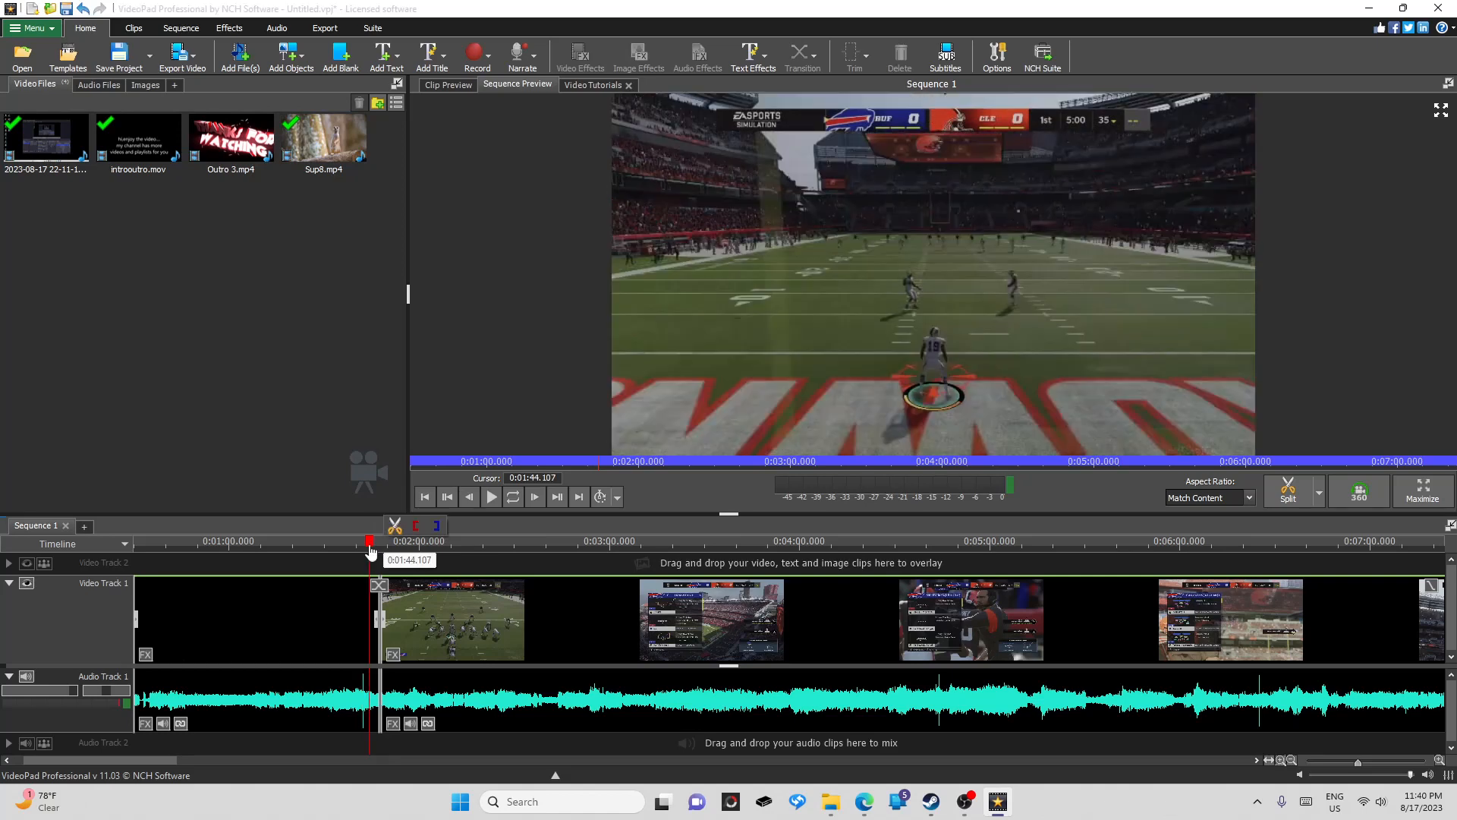
mouse_move(689, 343)
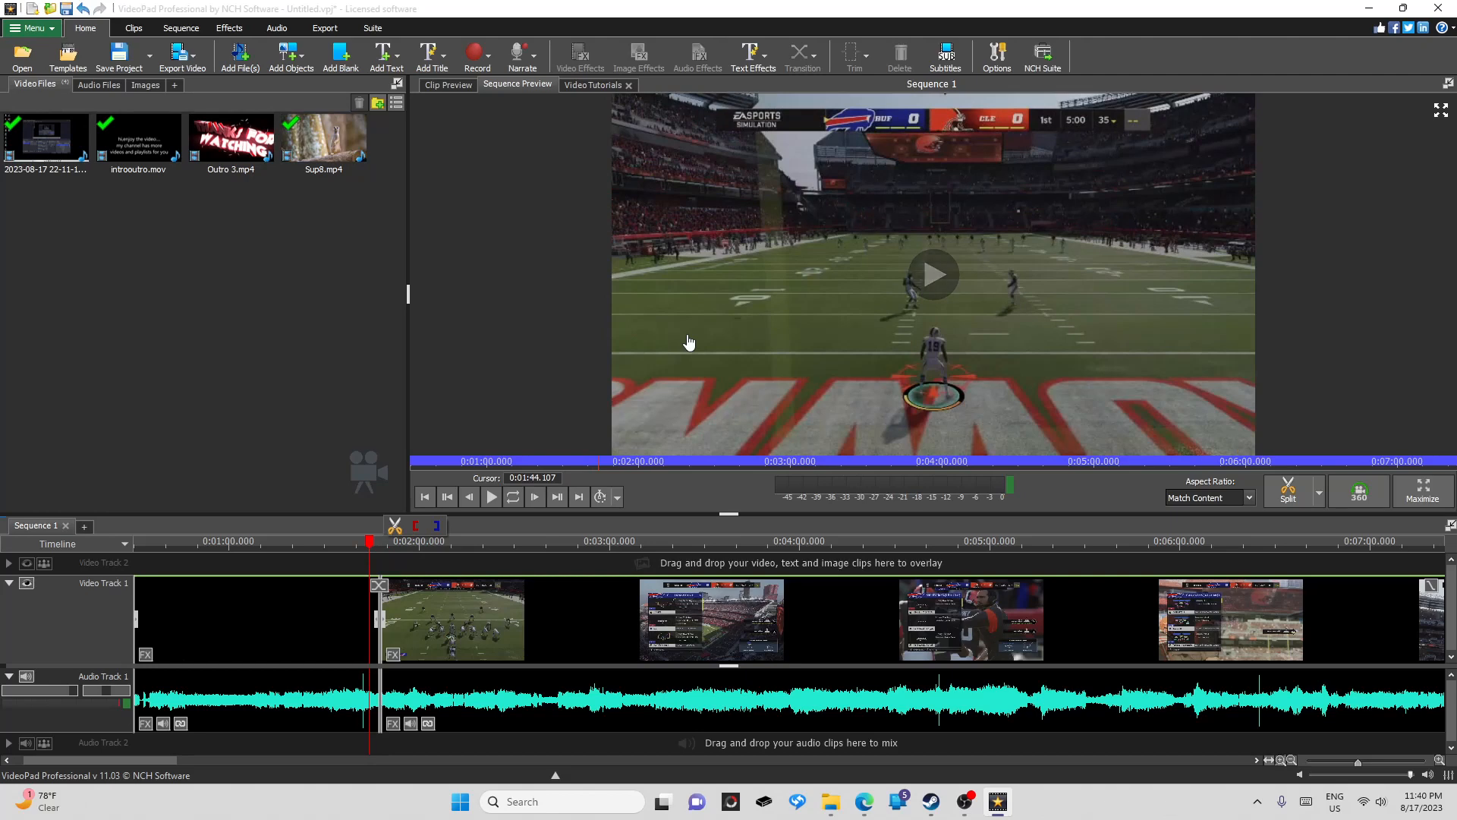
click(689, 343)
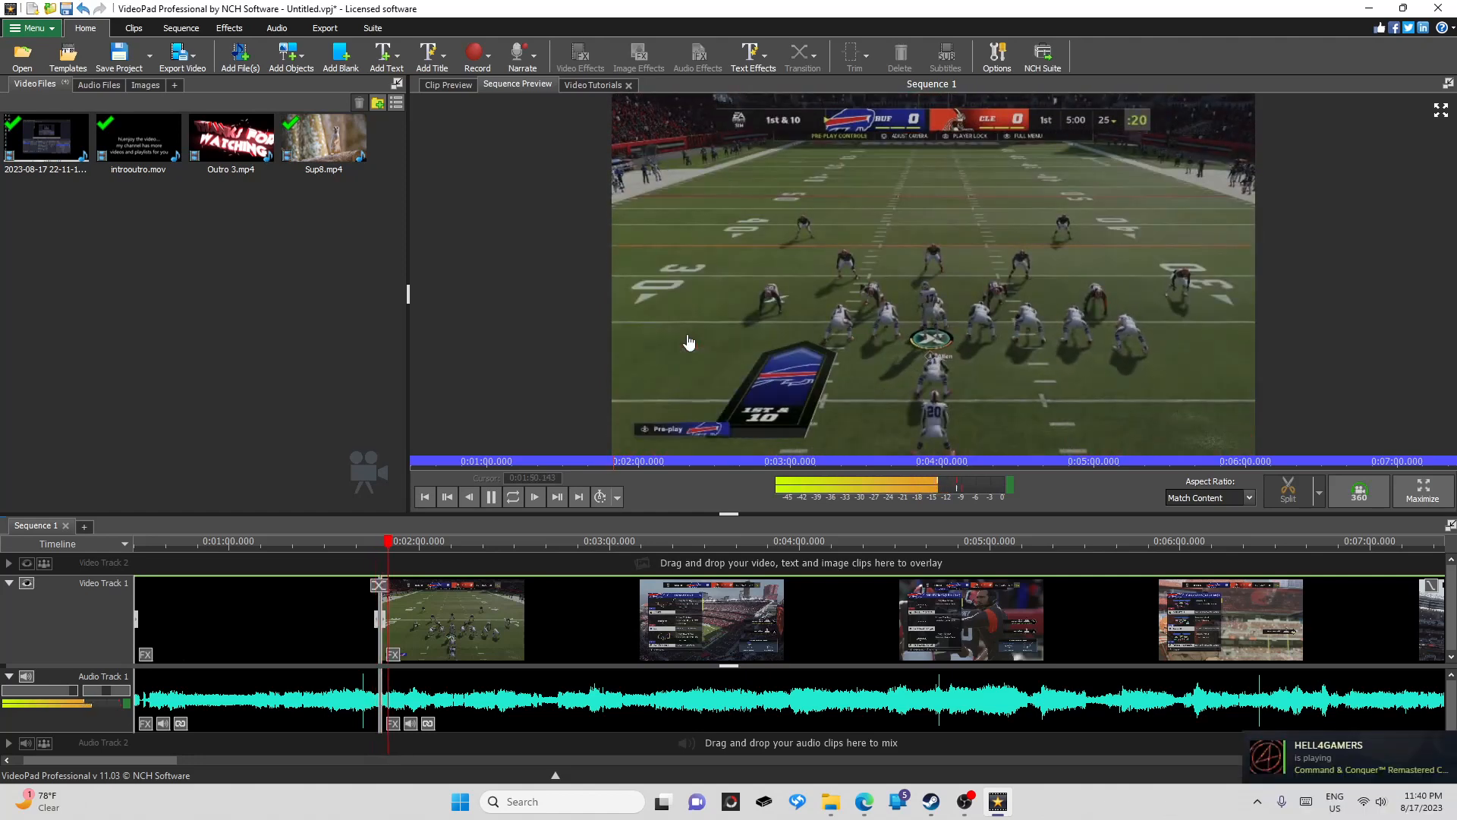
click(689, 343)
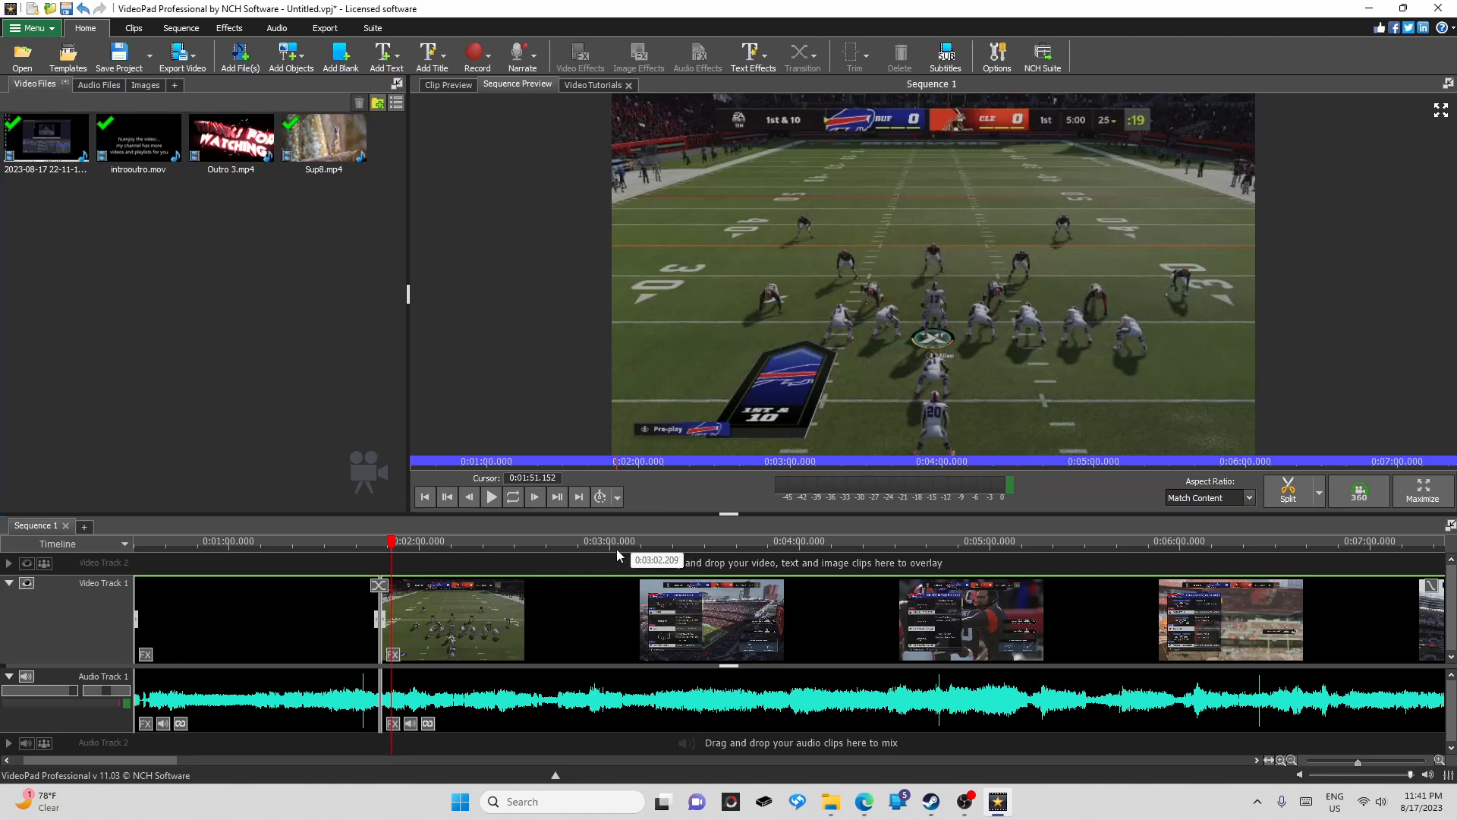
Play on through the first play, pause at about 0:02:03, and split the recording there
click(775, 370)
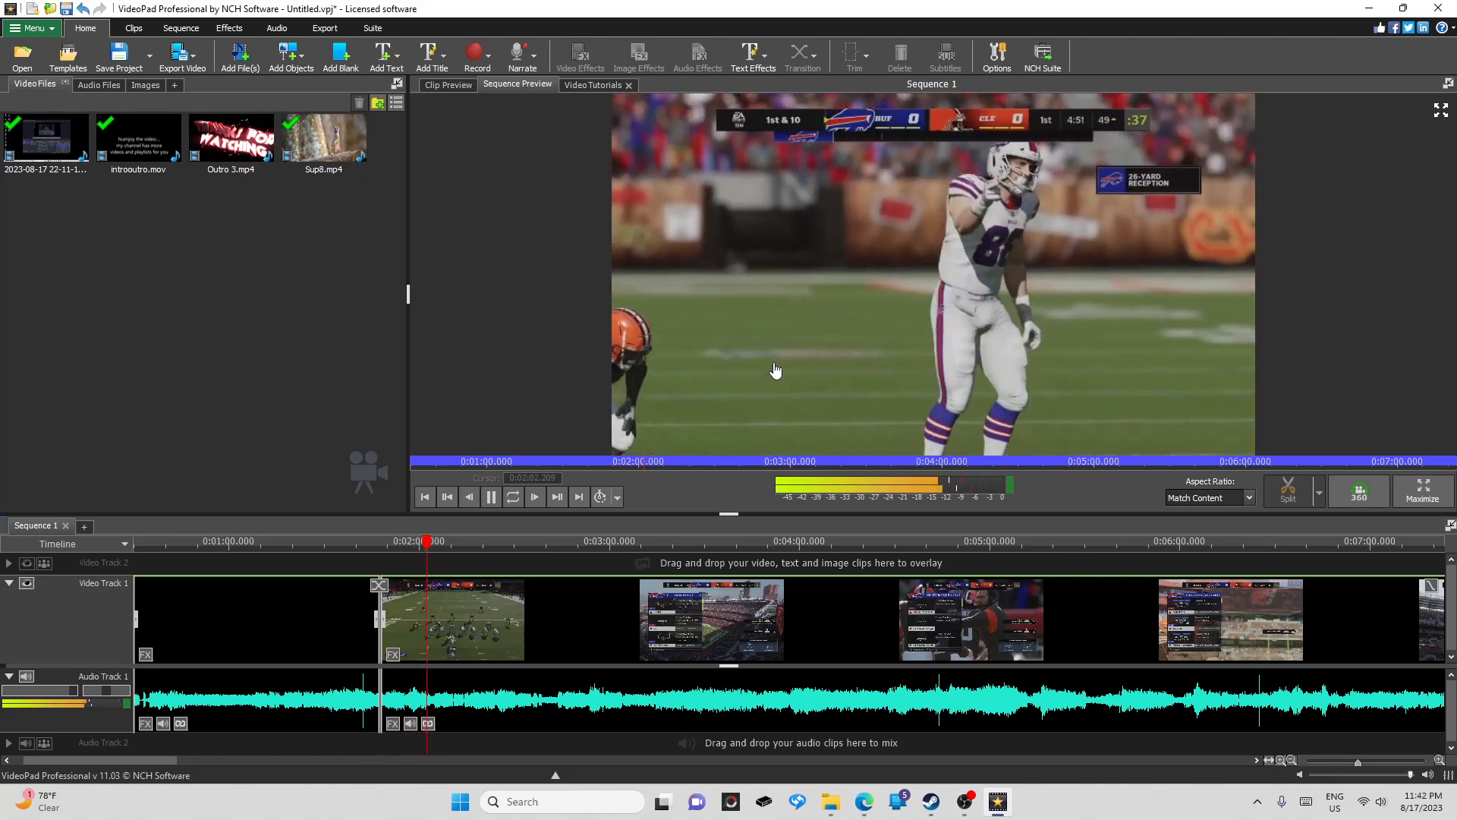
click(774, 368)
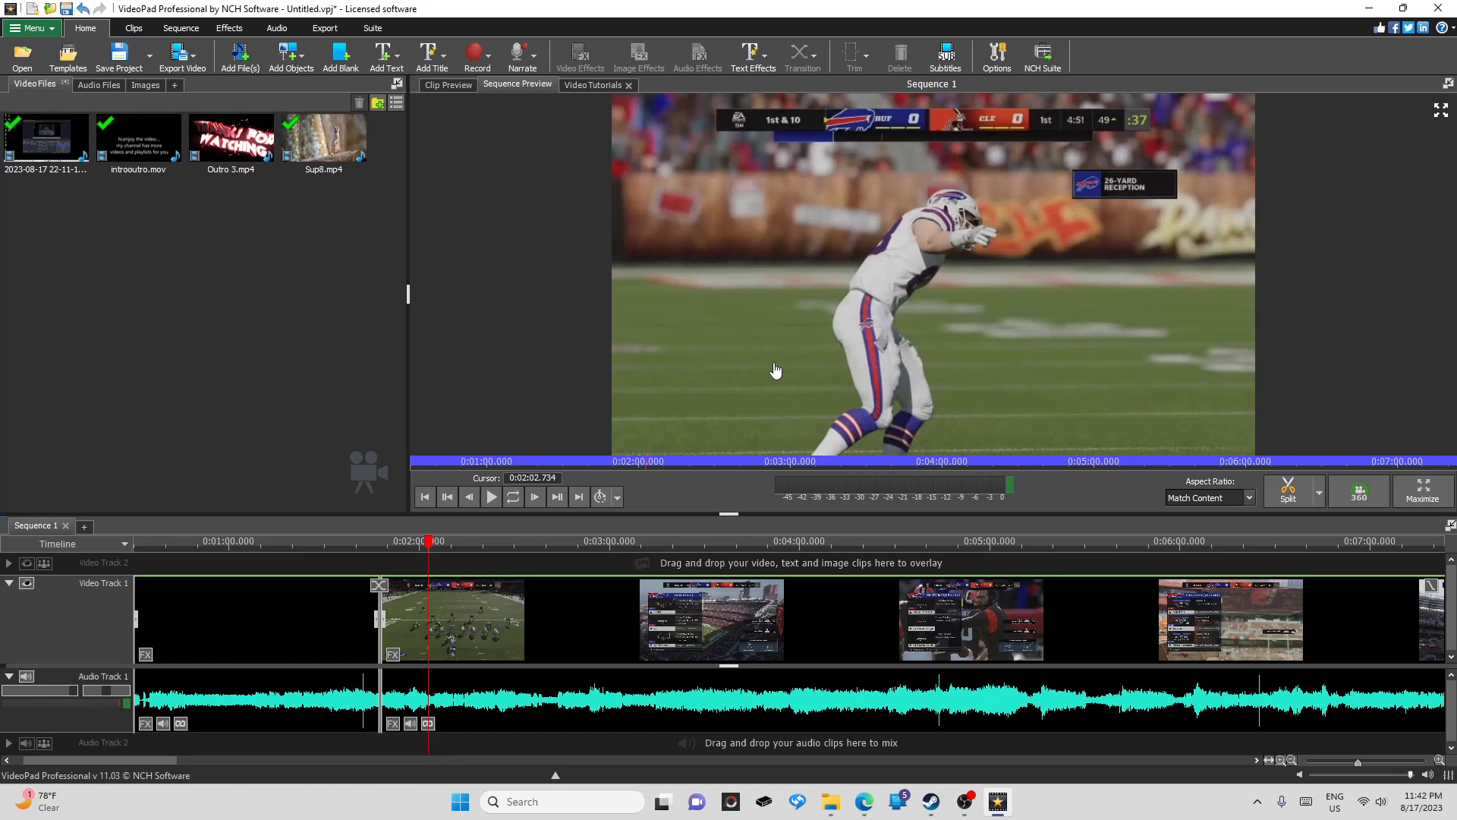
click(1288, 488)
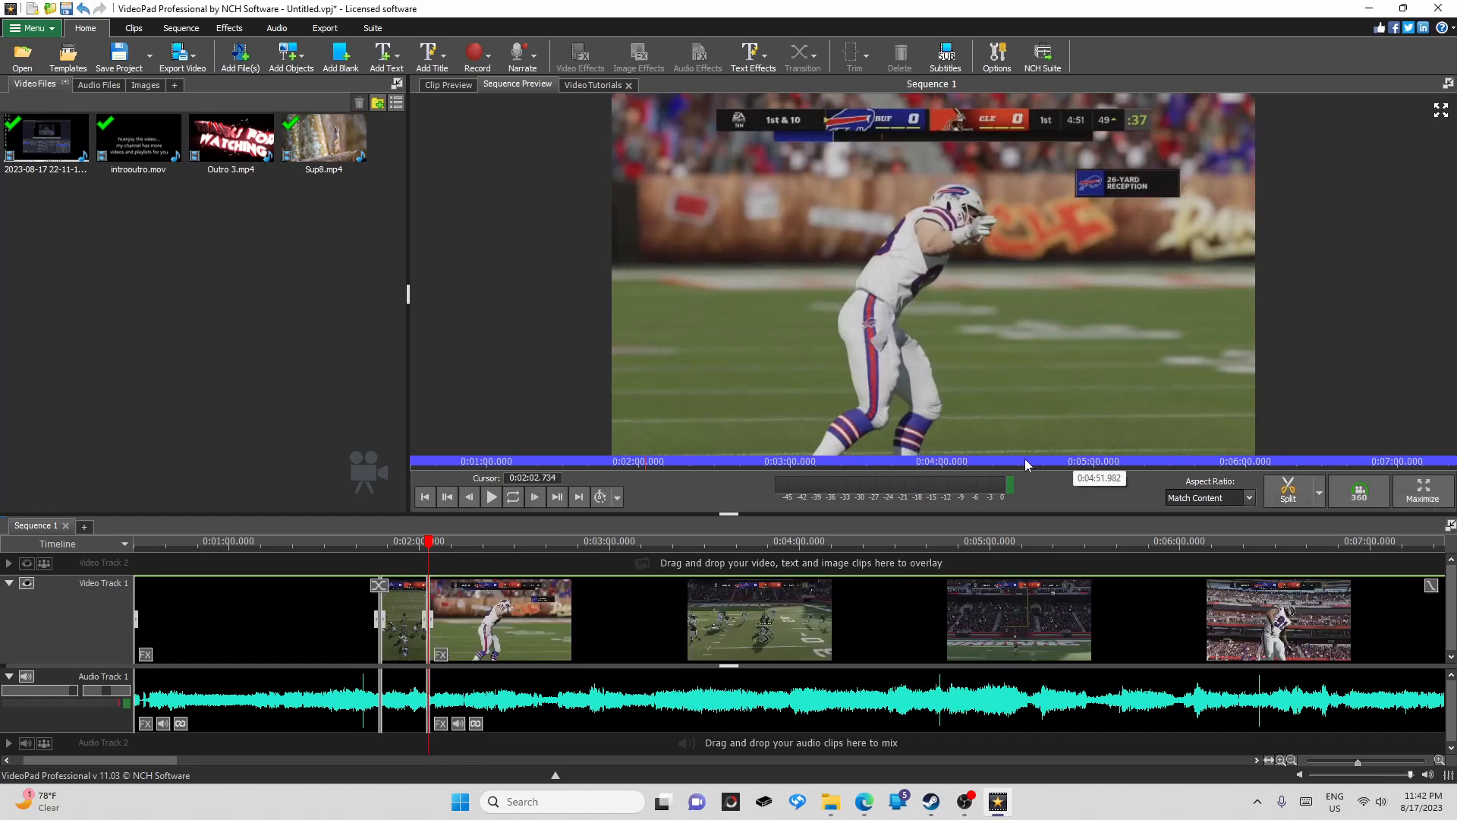
Split the recording at about 0:02:15, before the following snap, and ripple-delete the section between the last two splits
click(454, 540)
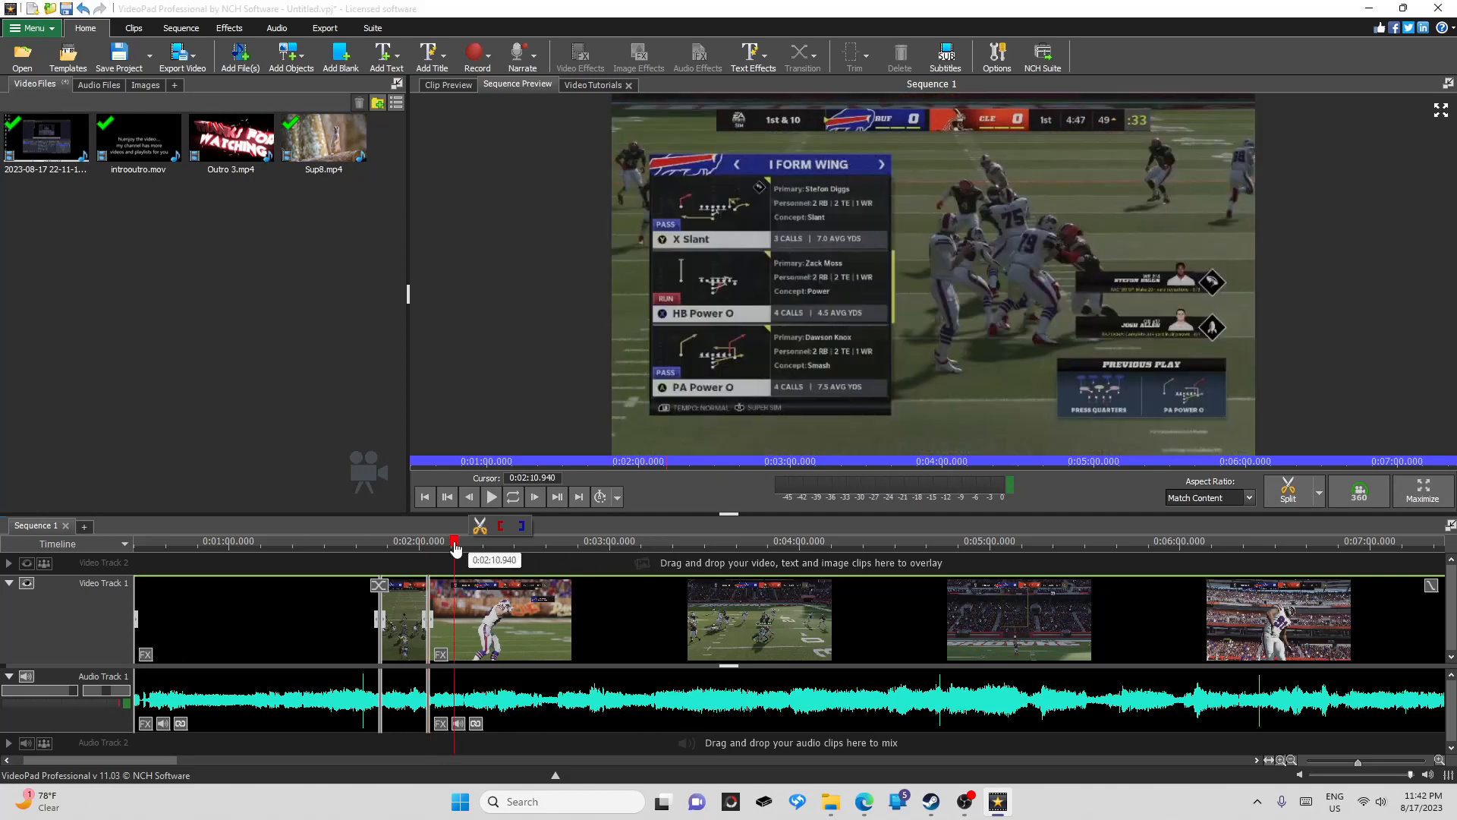
click(535, 498)
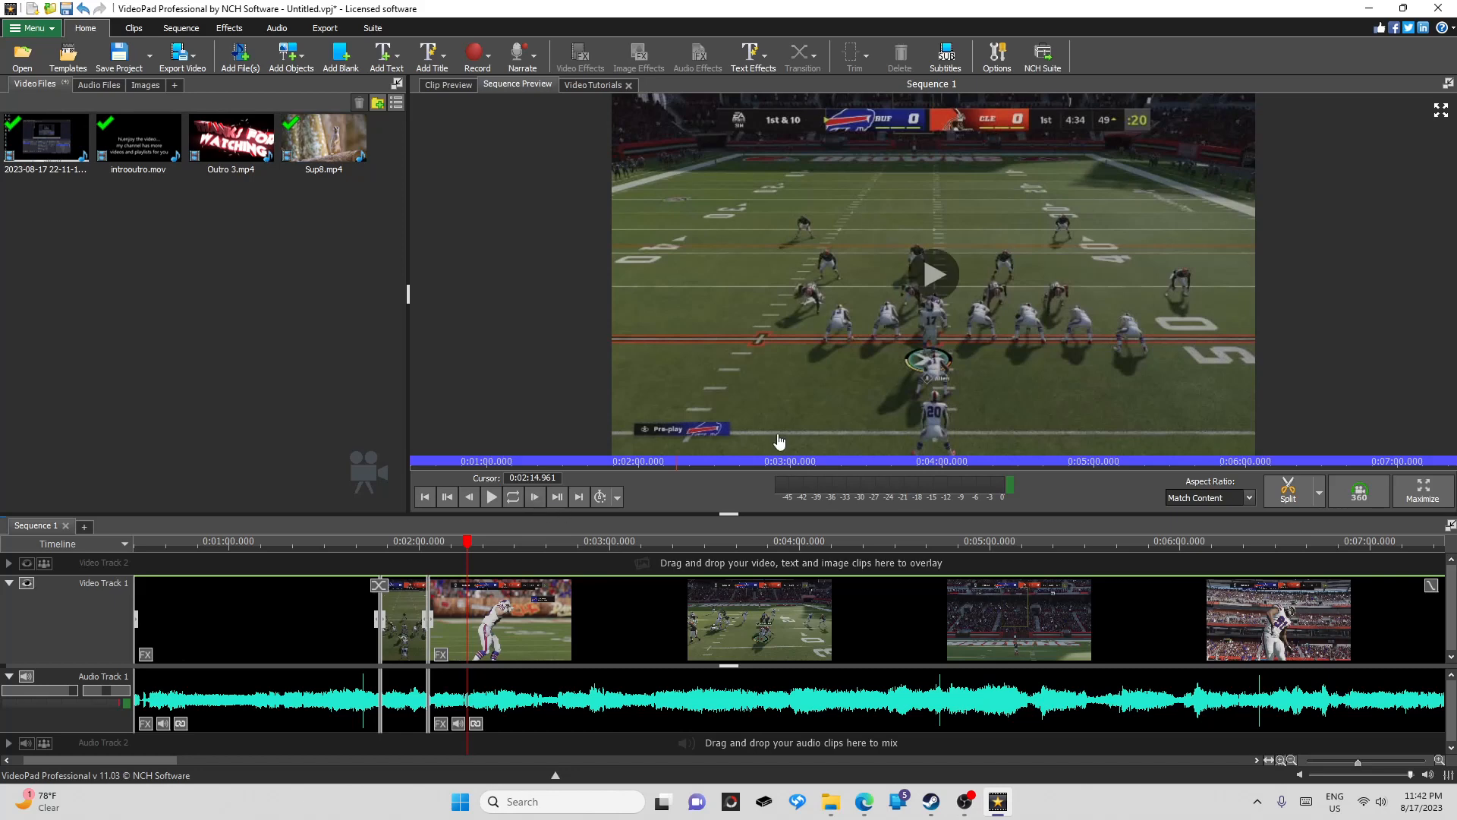
click(1287, 485)
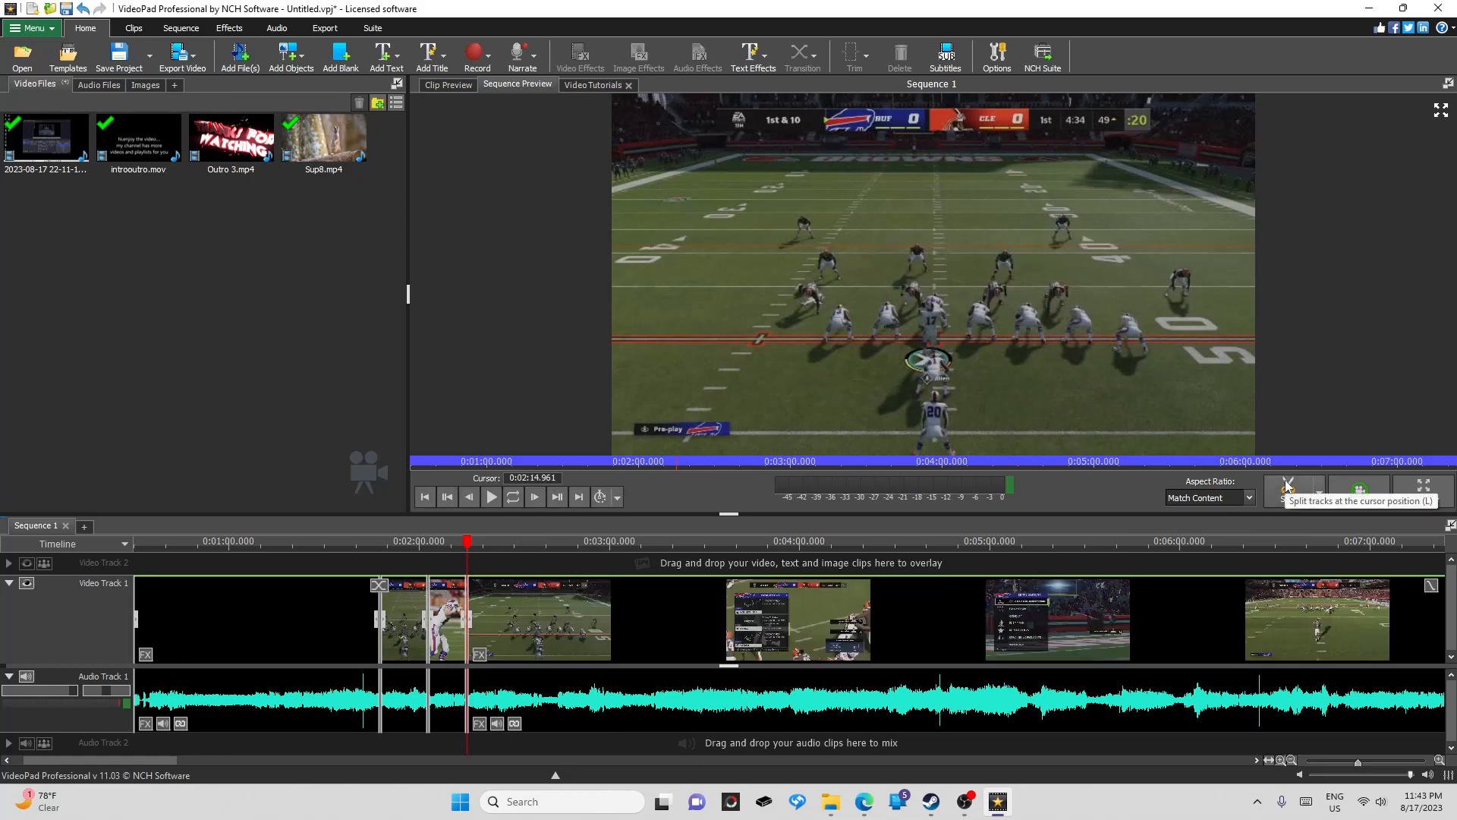
right_click(455, 640)
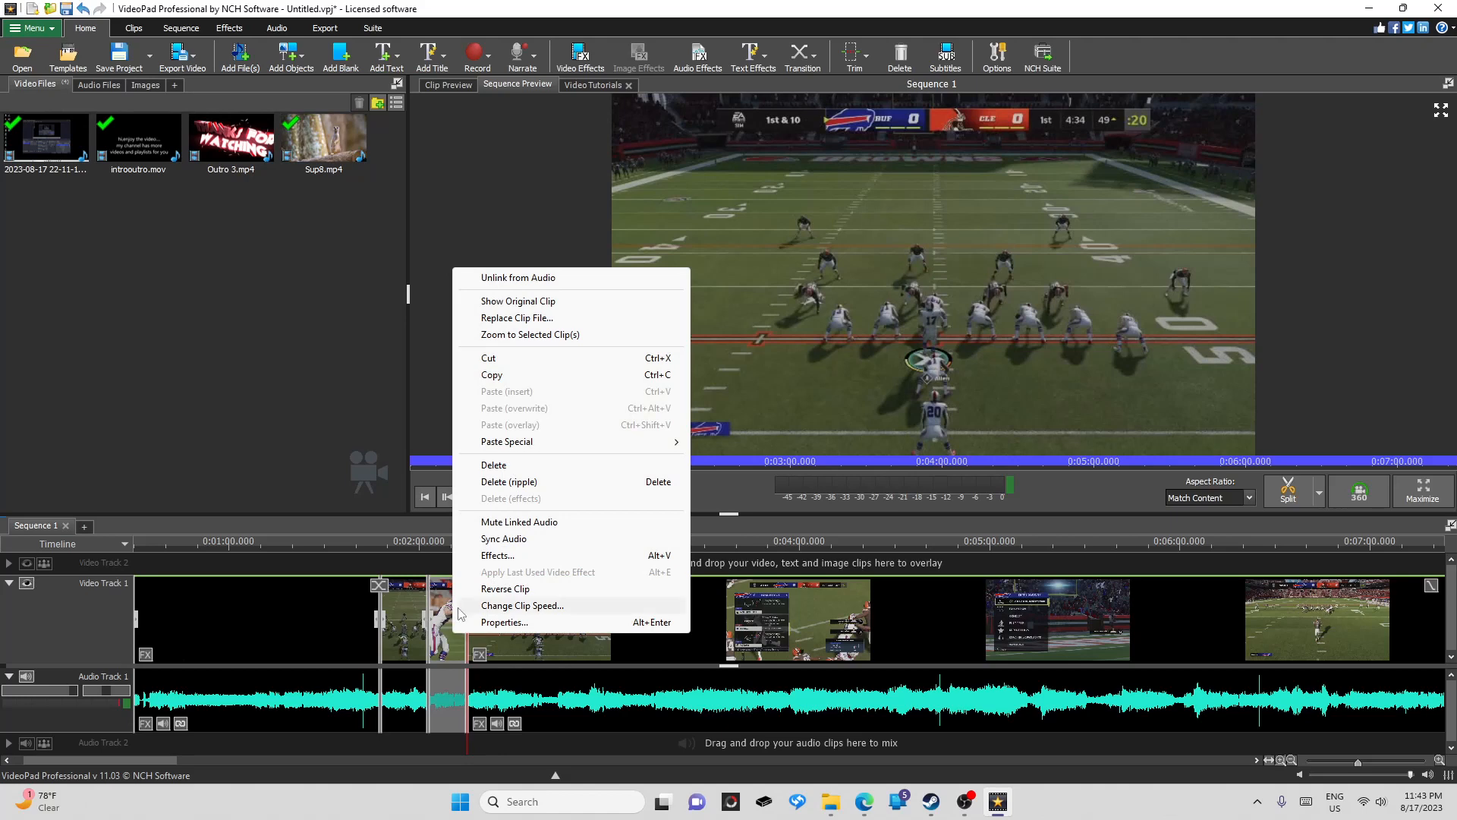
click(488, 482)
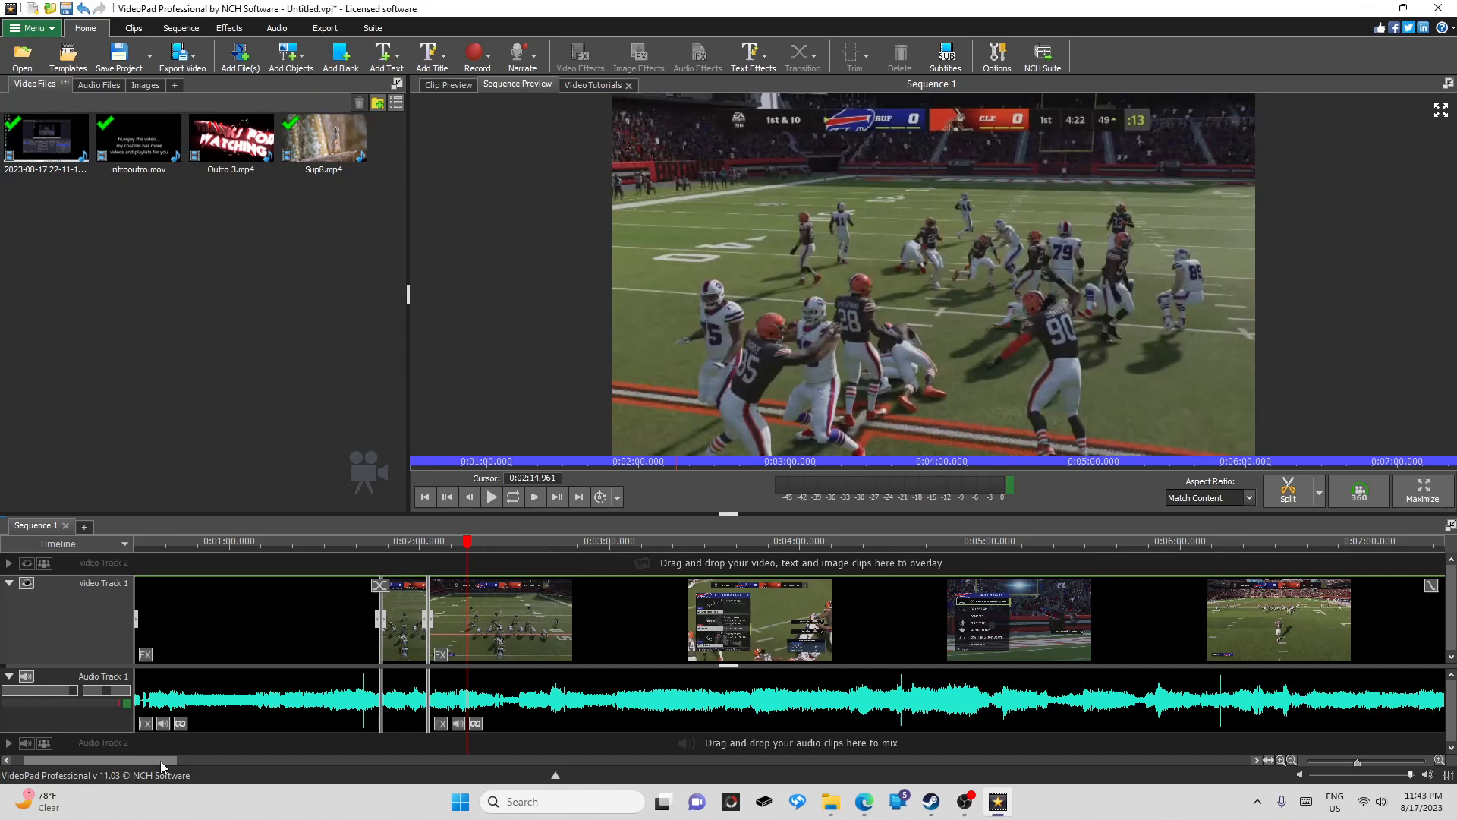
Check the sequence after the cut up to about 0:02:20, return to the split at about 0:02:03, and view the 0:18:00 to 0:24:00 stretch
drag(161, 760, 139, 796)
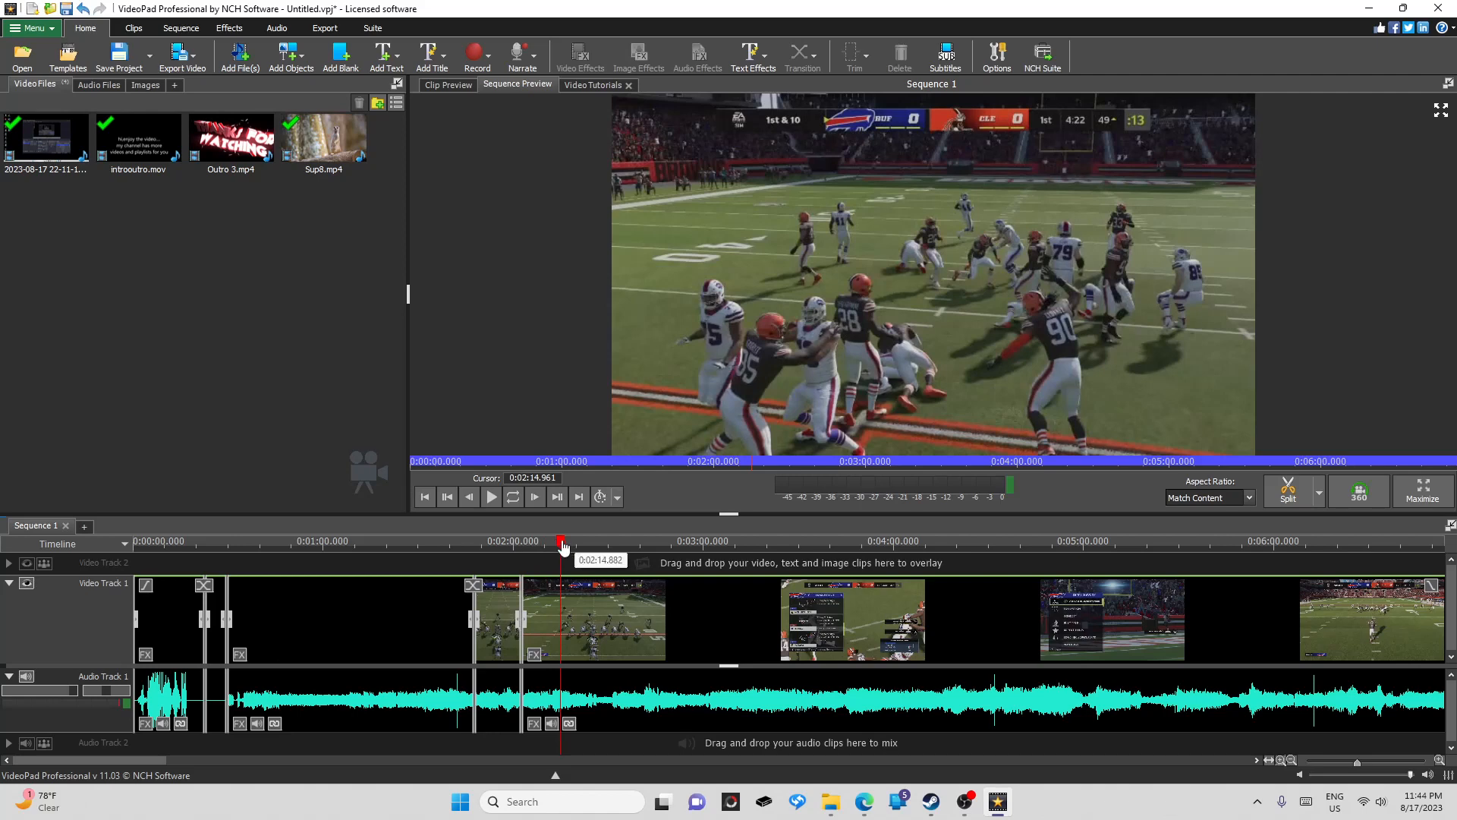
mouse_move(562, 545)
mouse_down()
mouse_move(601, 540)
mouse_move(577, 536)
mouse_up()
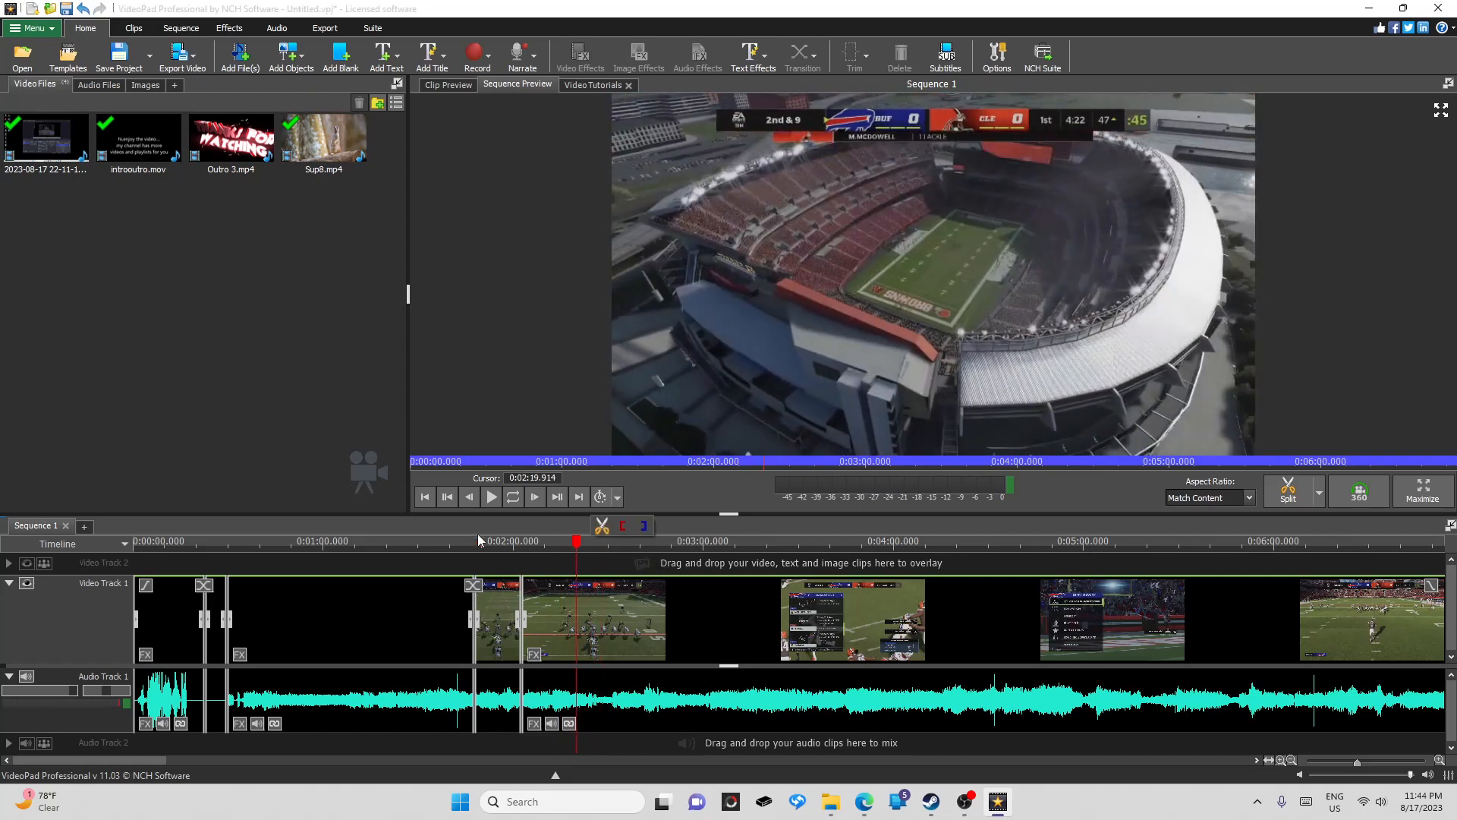
click(448, 497)
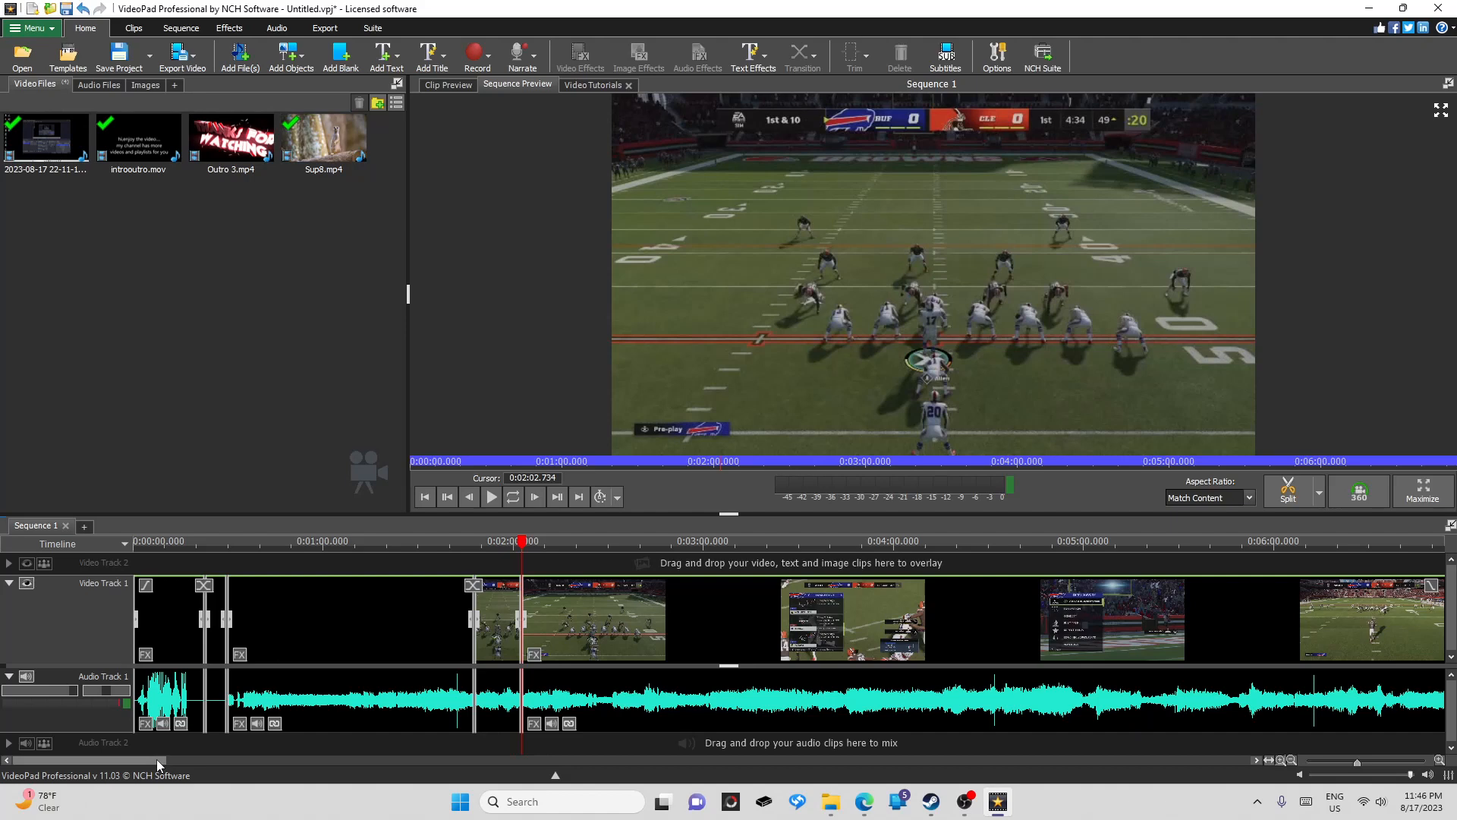
drag(156, 759, 539, 755)
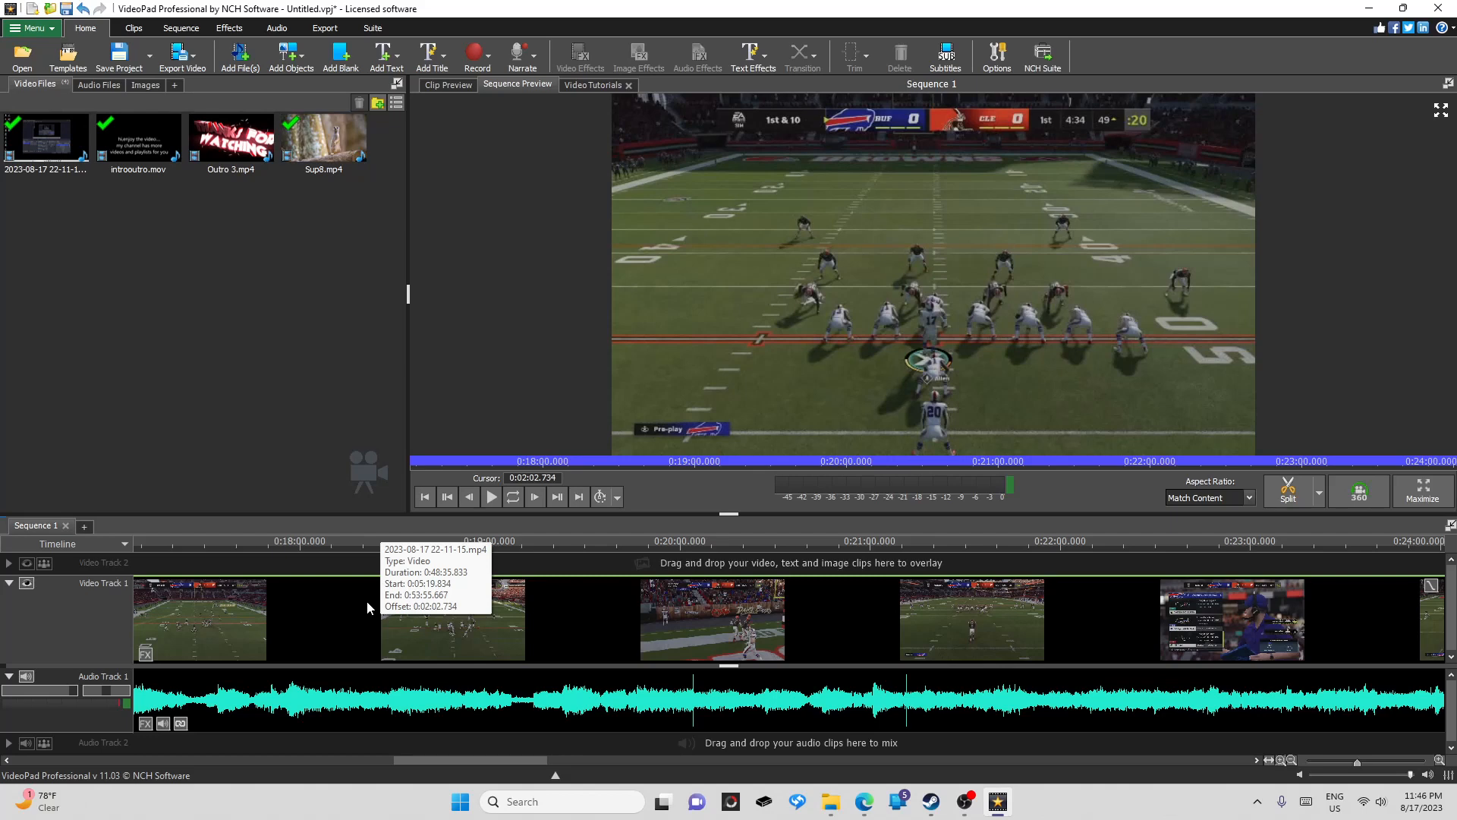
Import the image 82433-women-silhouette from the Pictures folder into the project
click(22, 57)
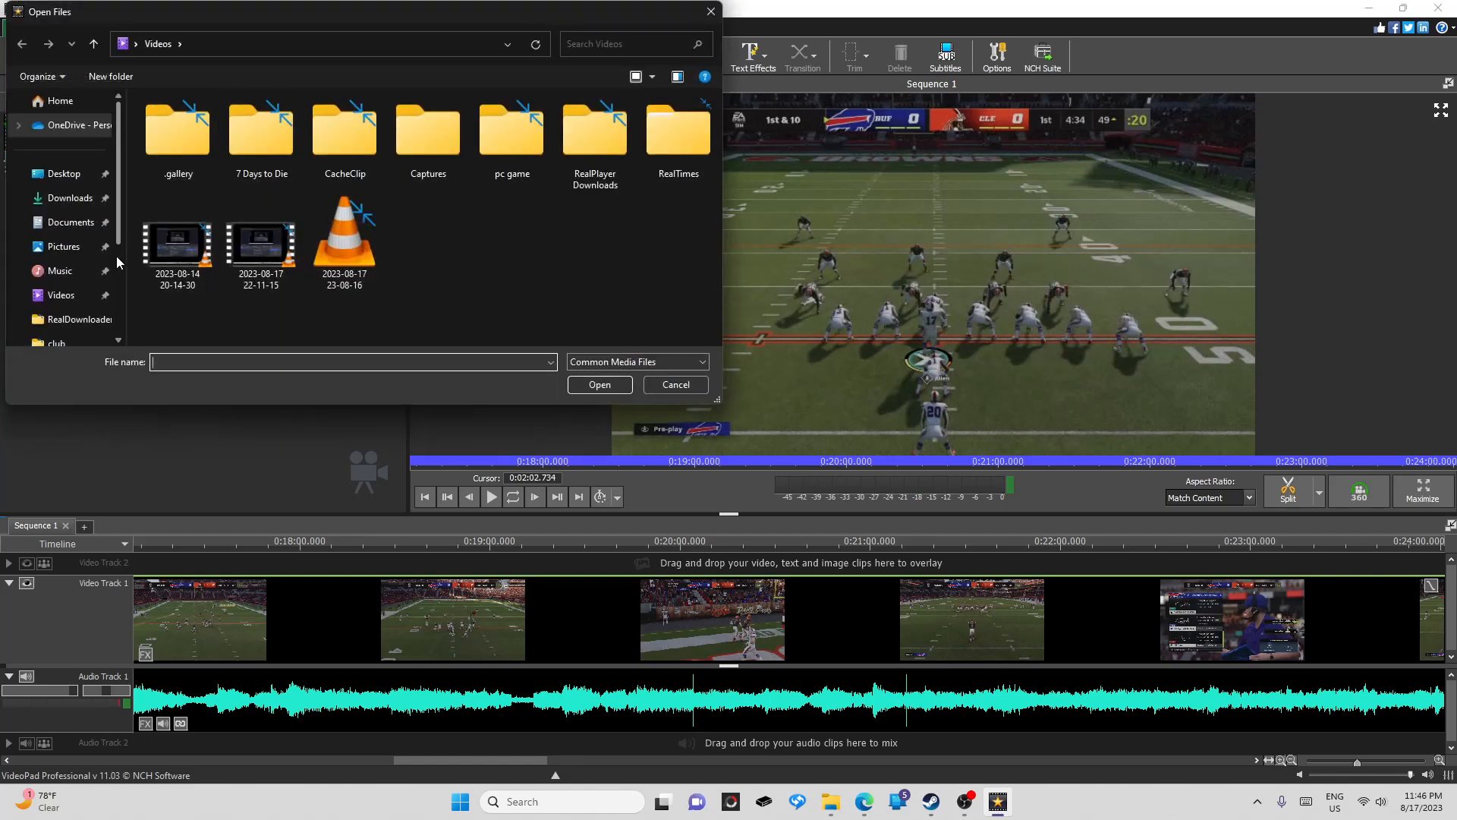
scroll(117, 262, down, 3)
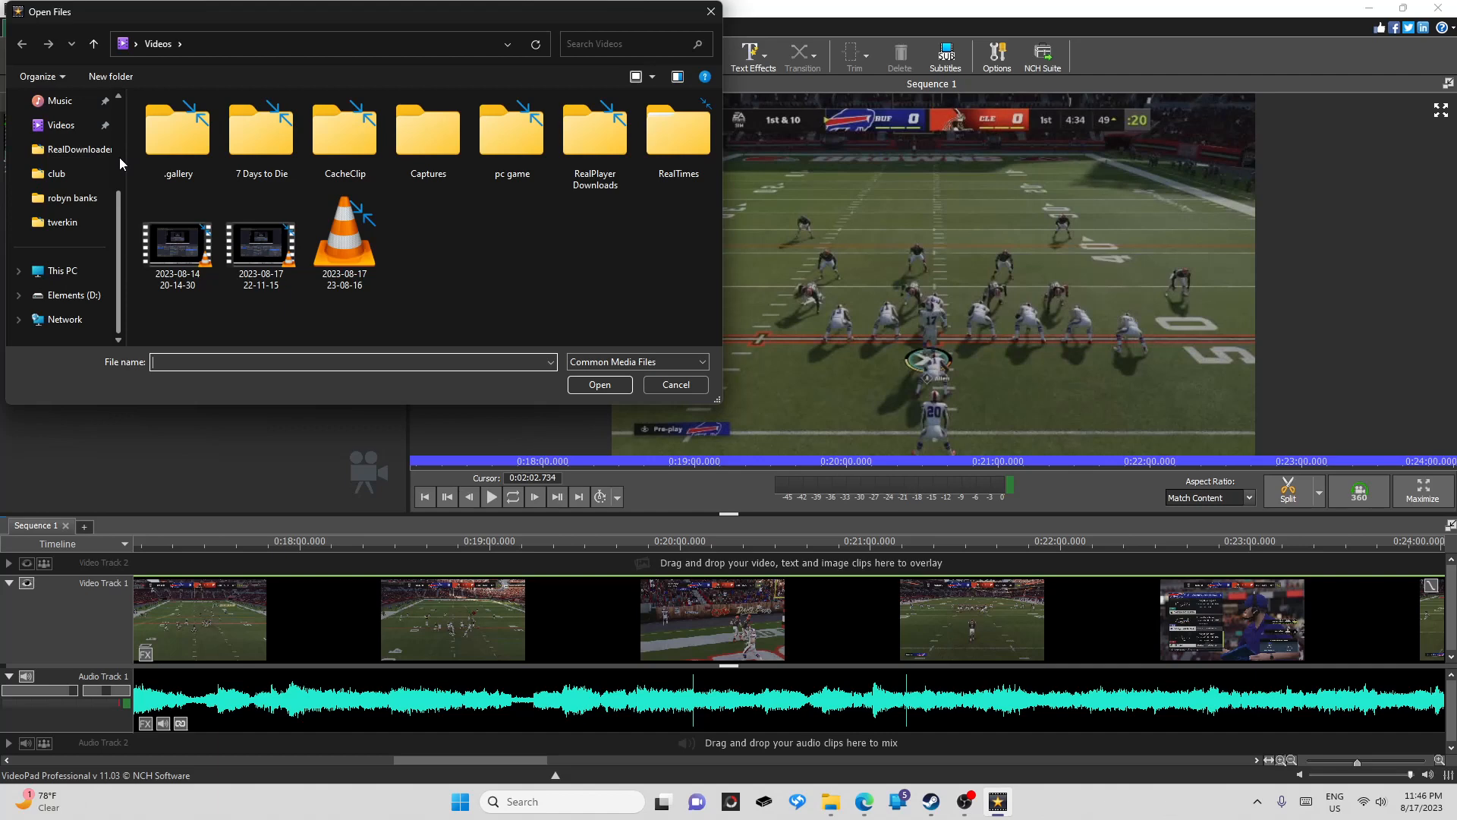
scroll(120, 157, up, 3)
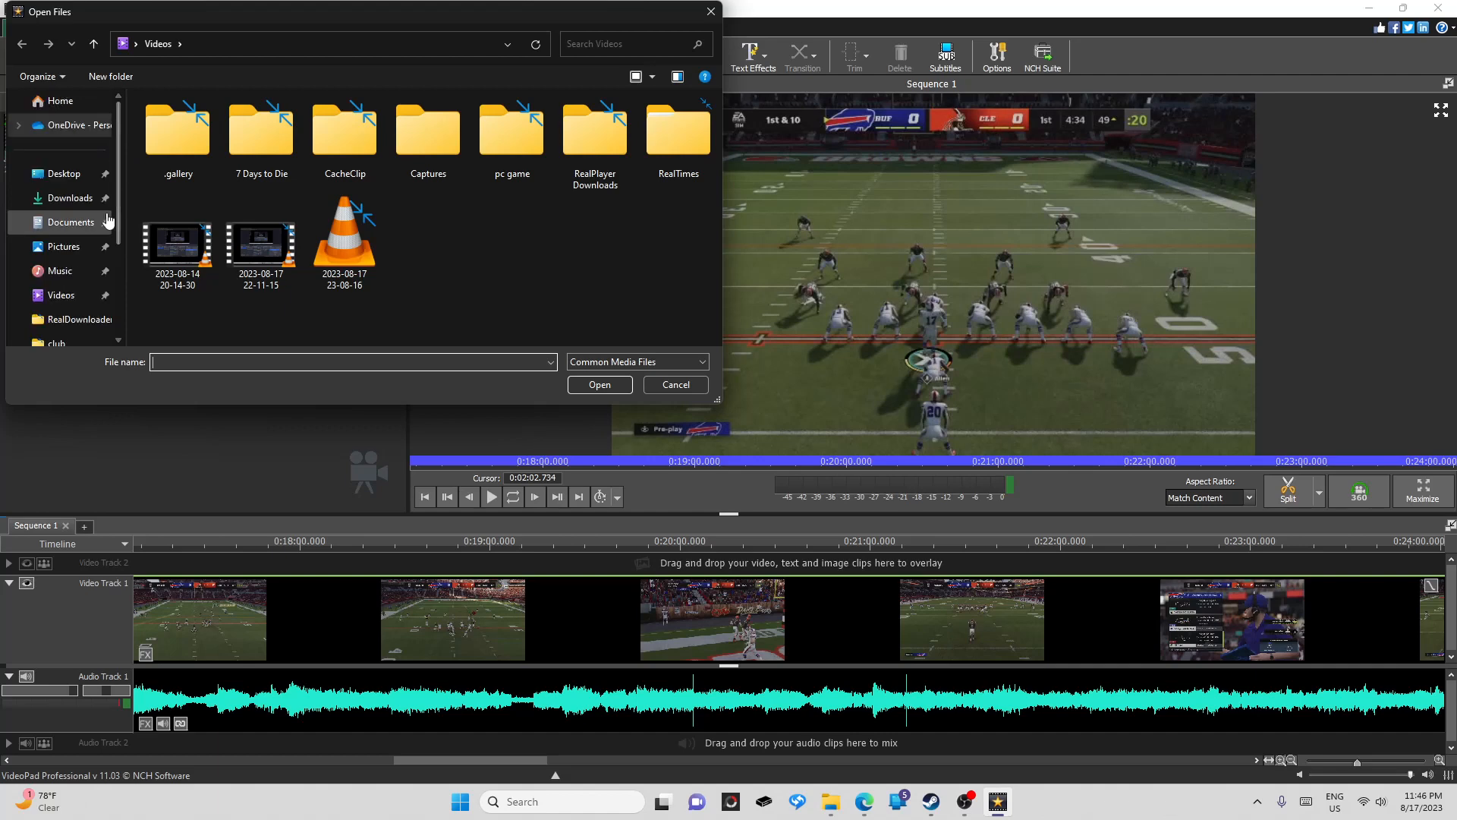
click(62, 250)
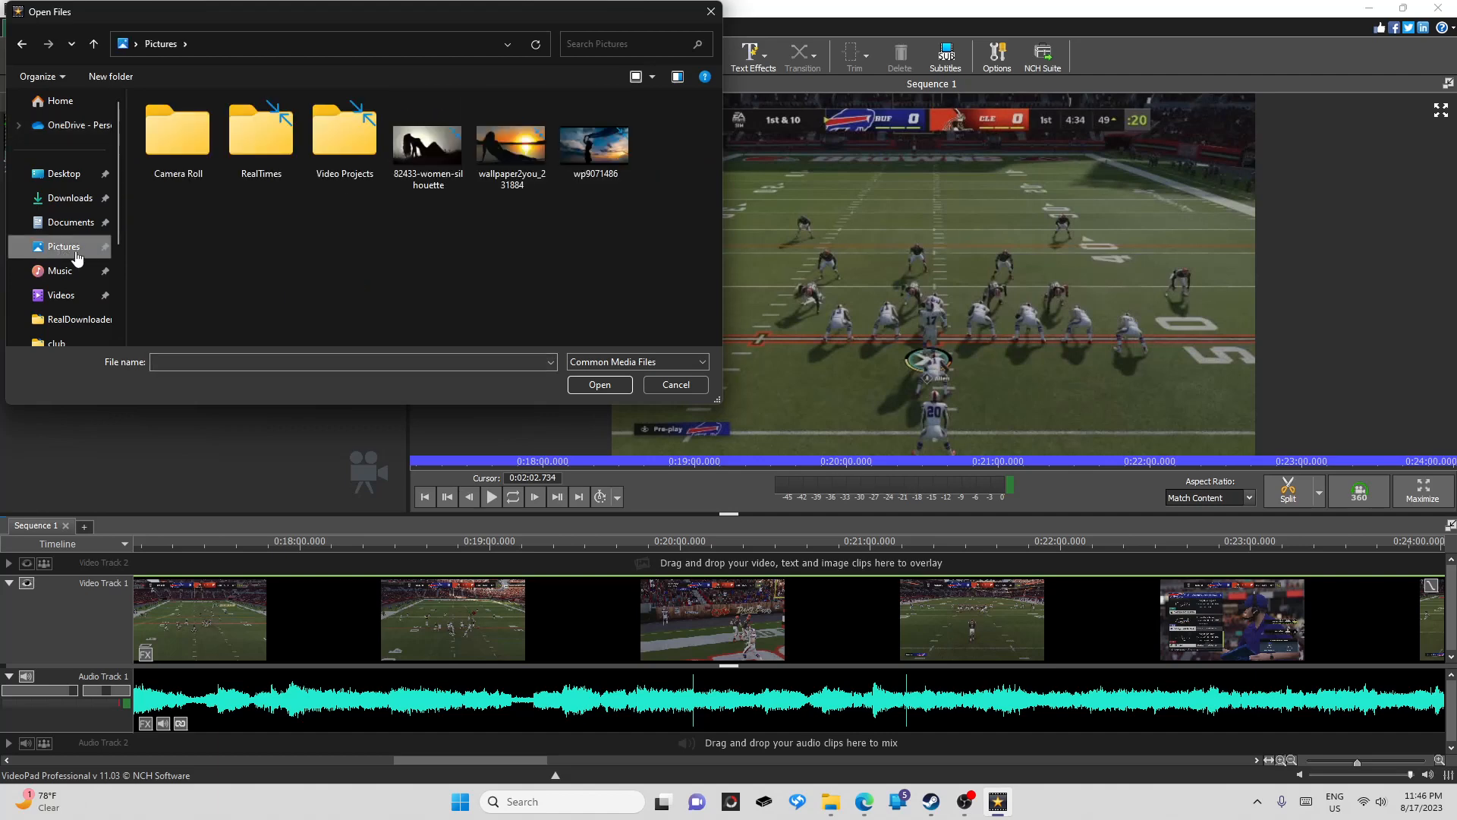
double_click(430, 144)
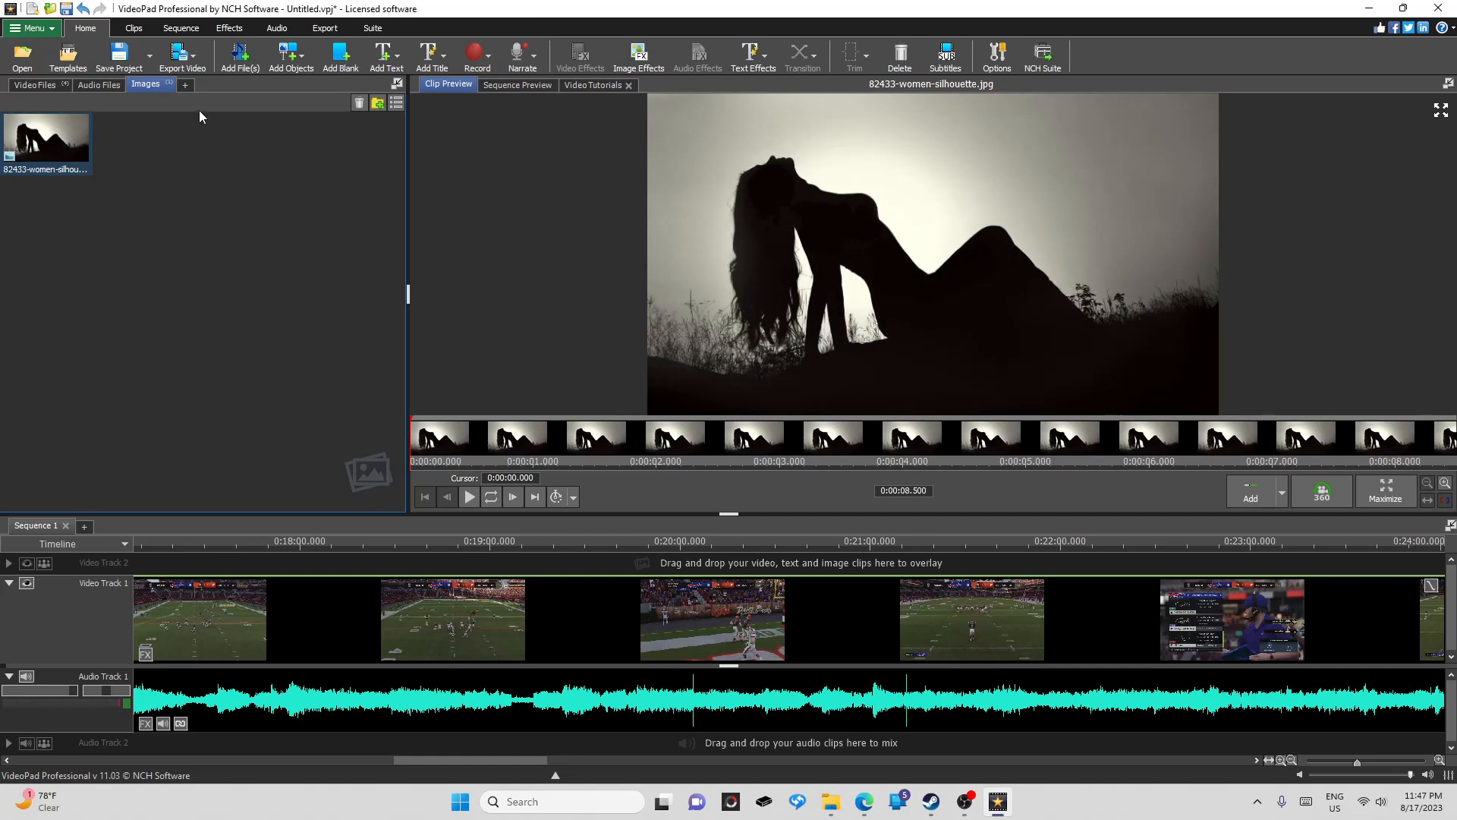
Import the Rihanna - Diamonds MP3 from the Elements (D:) folder 111\music\music\New folder as an audio file, and return to the video files
click(107, 89)
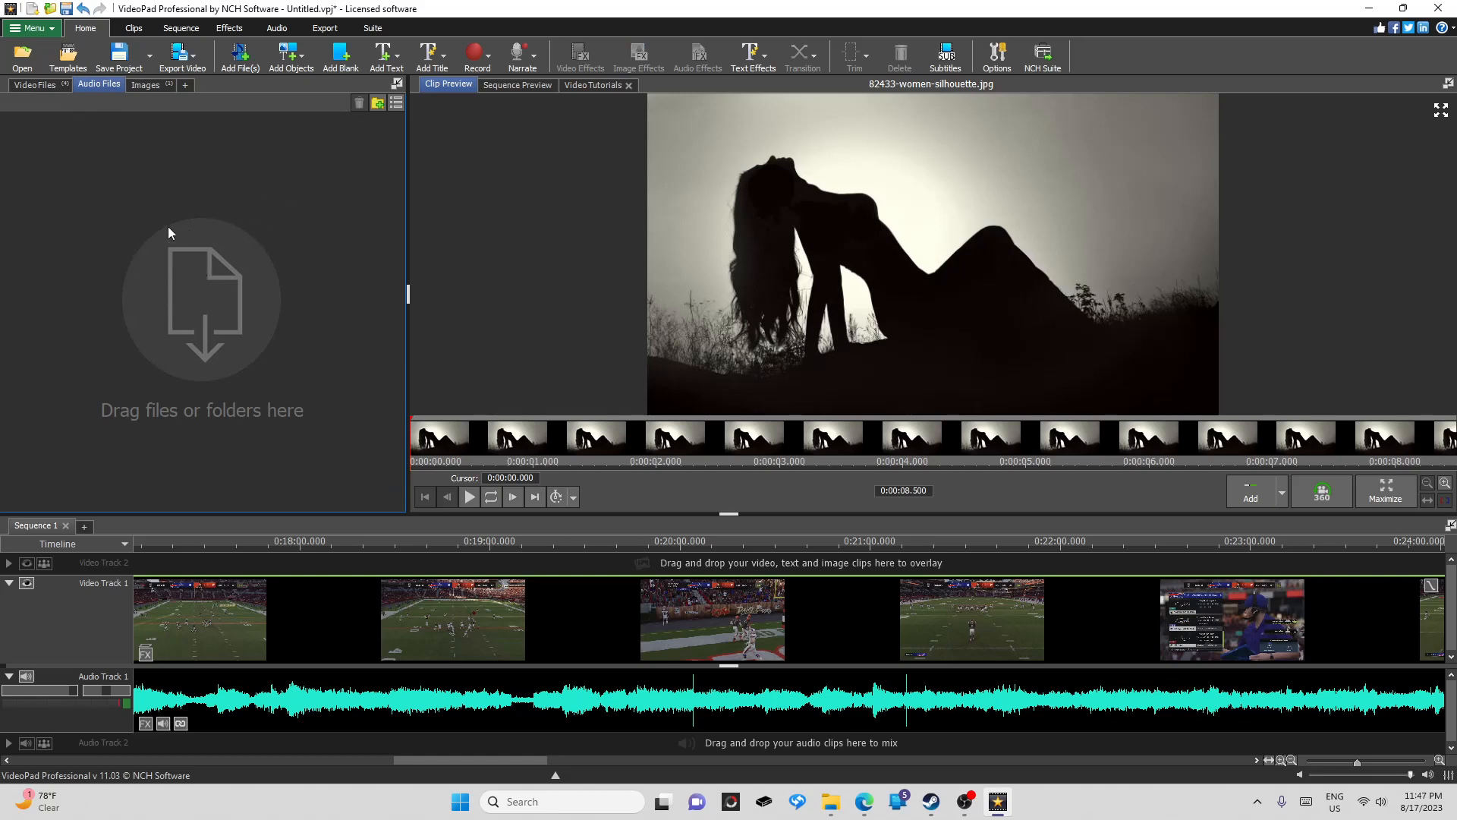
click(23, 55)
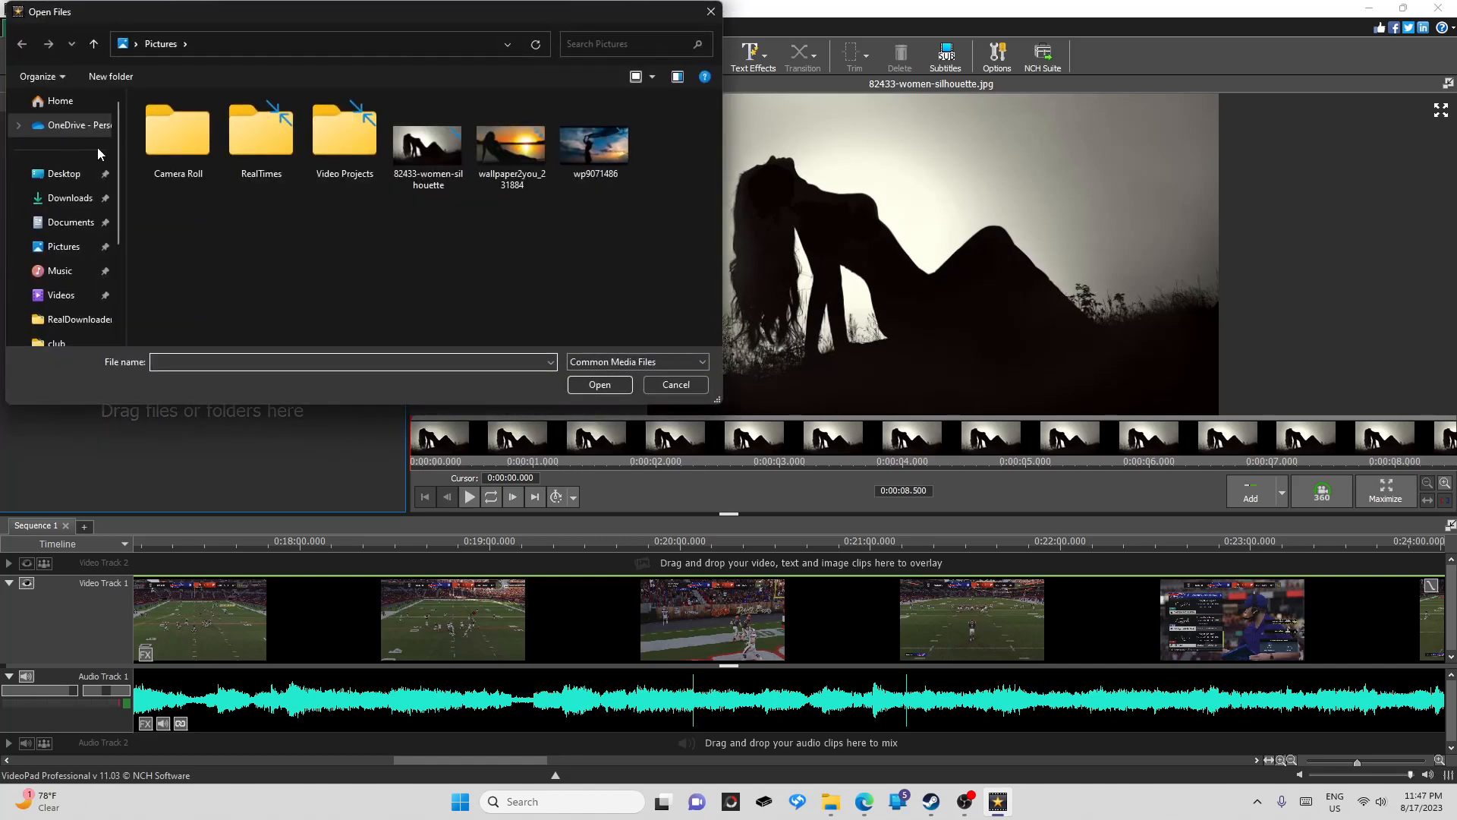
scroll(116, 260, down, 3)
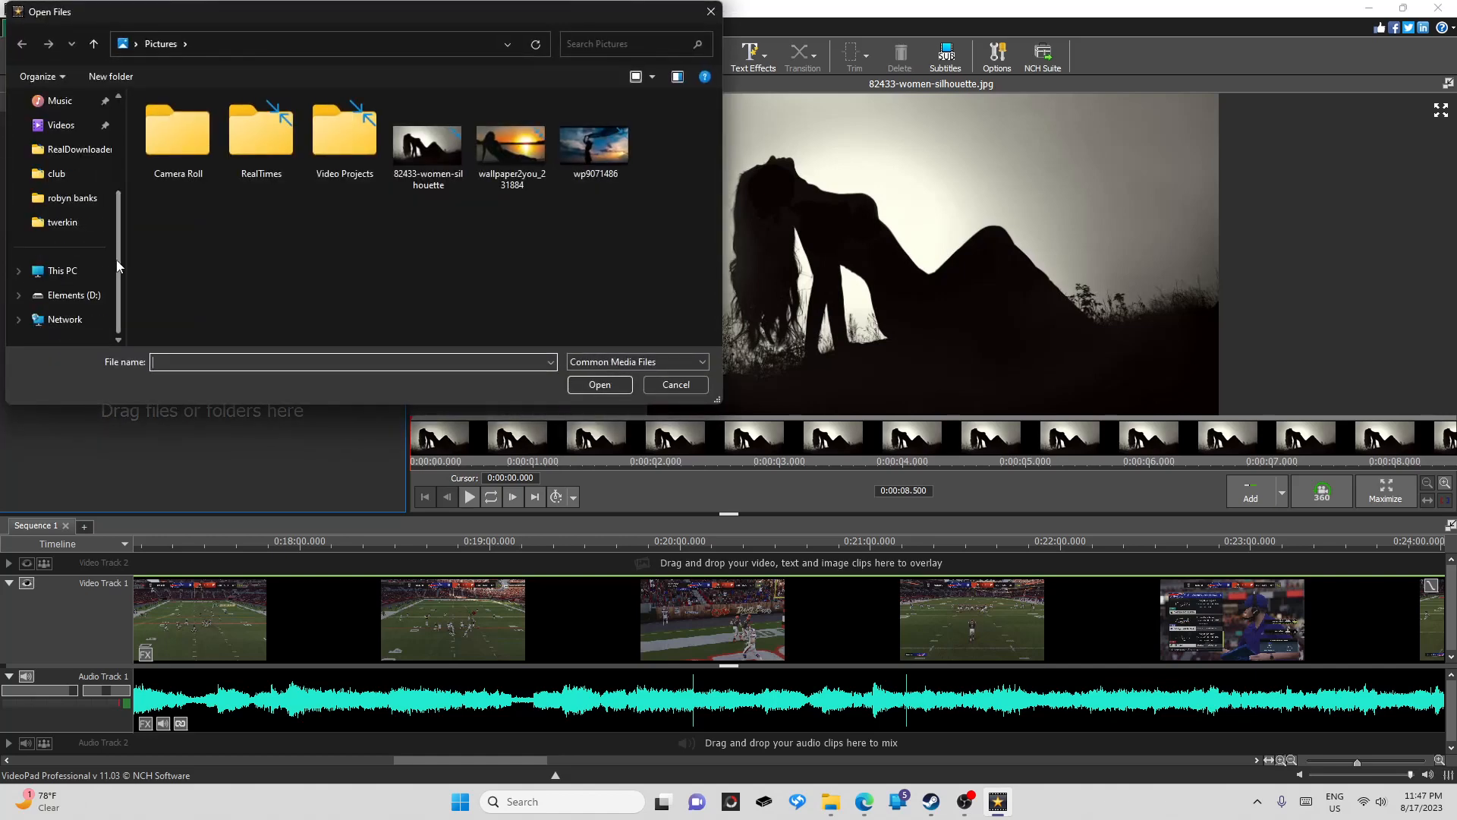
click(93, 297)
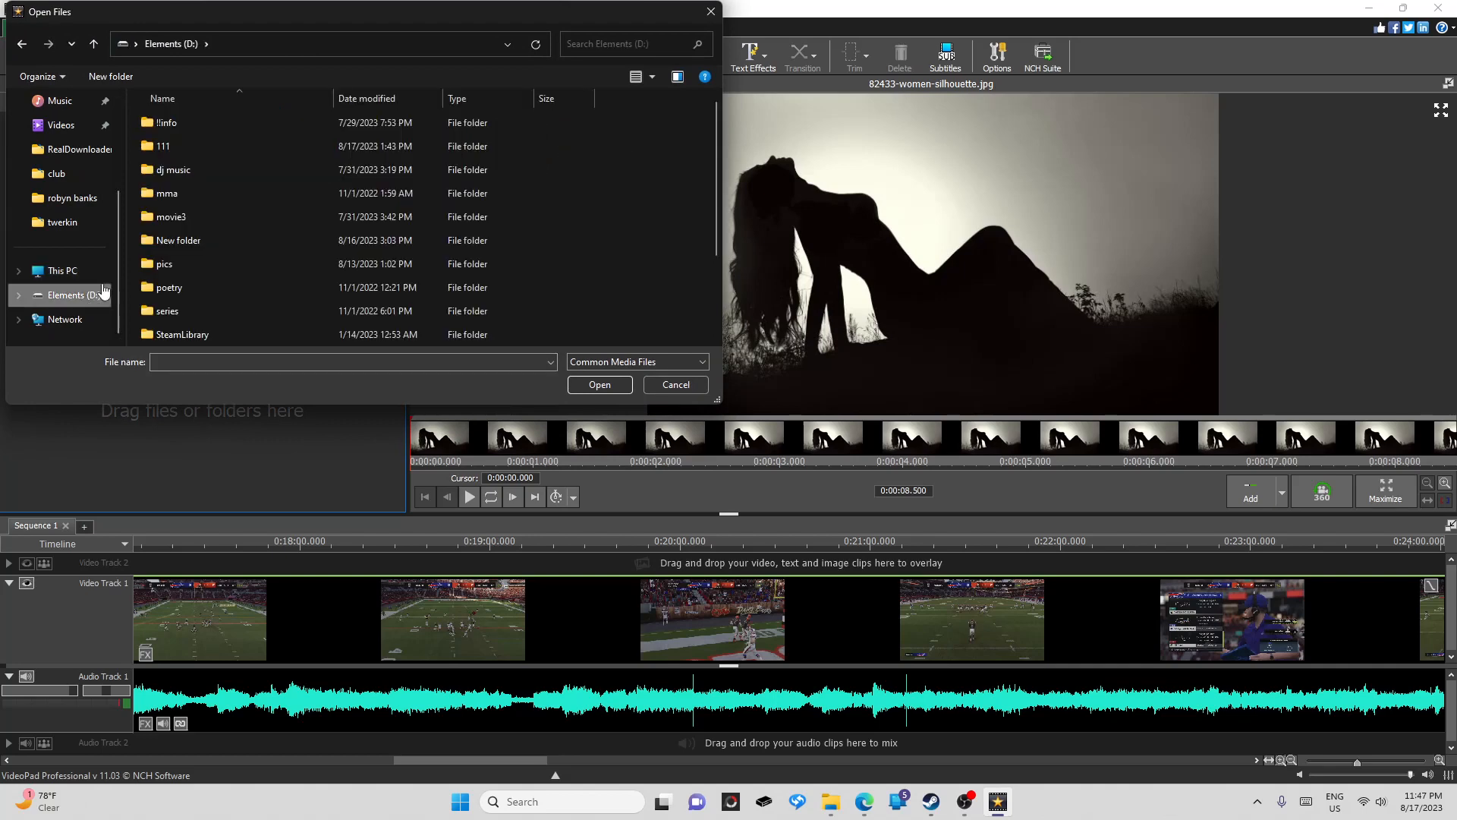
double_click(203, 149)
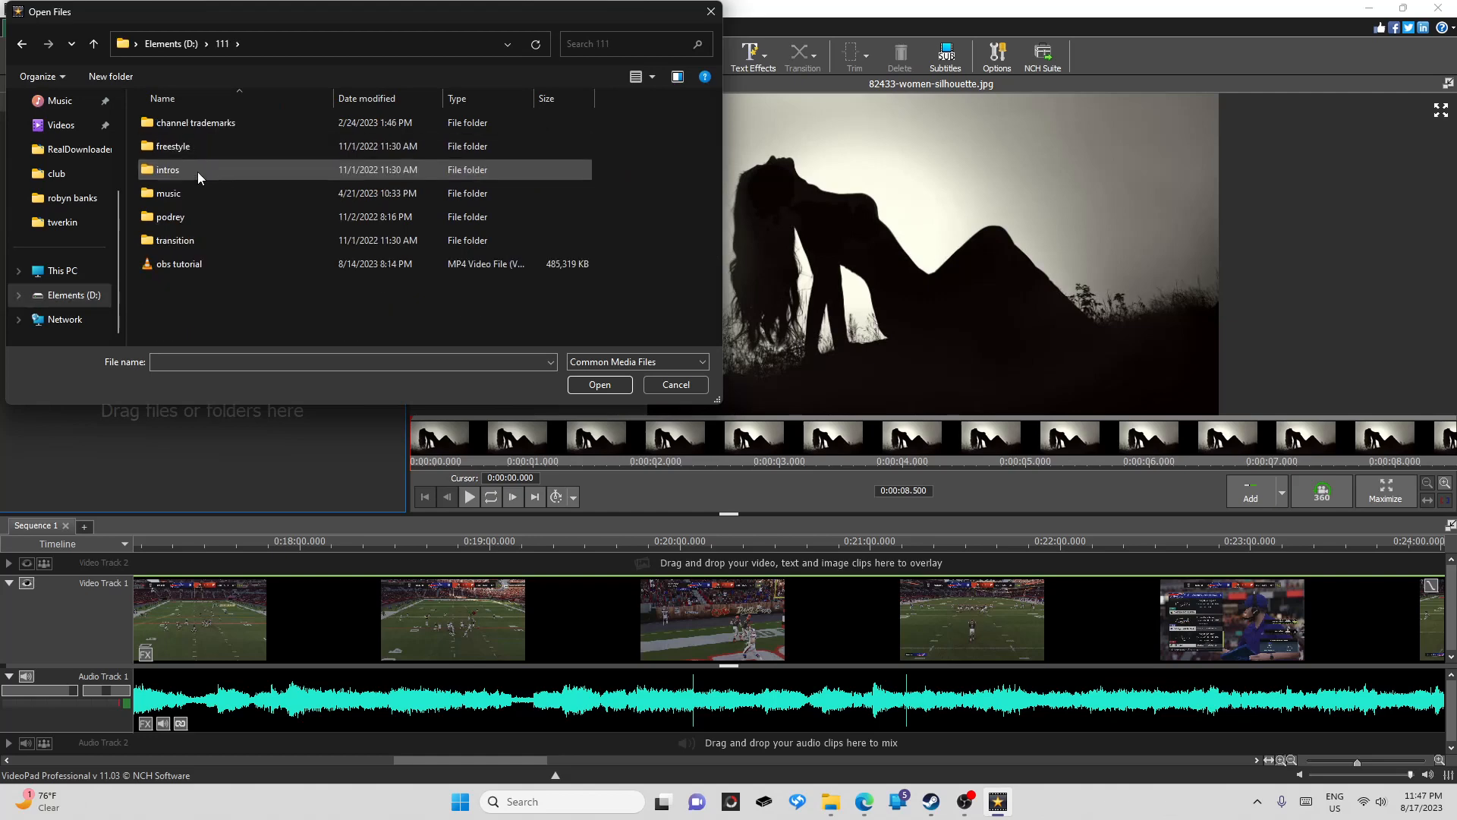
double_click(190, 193)
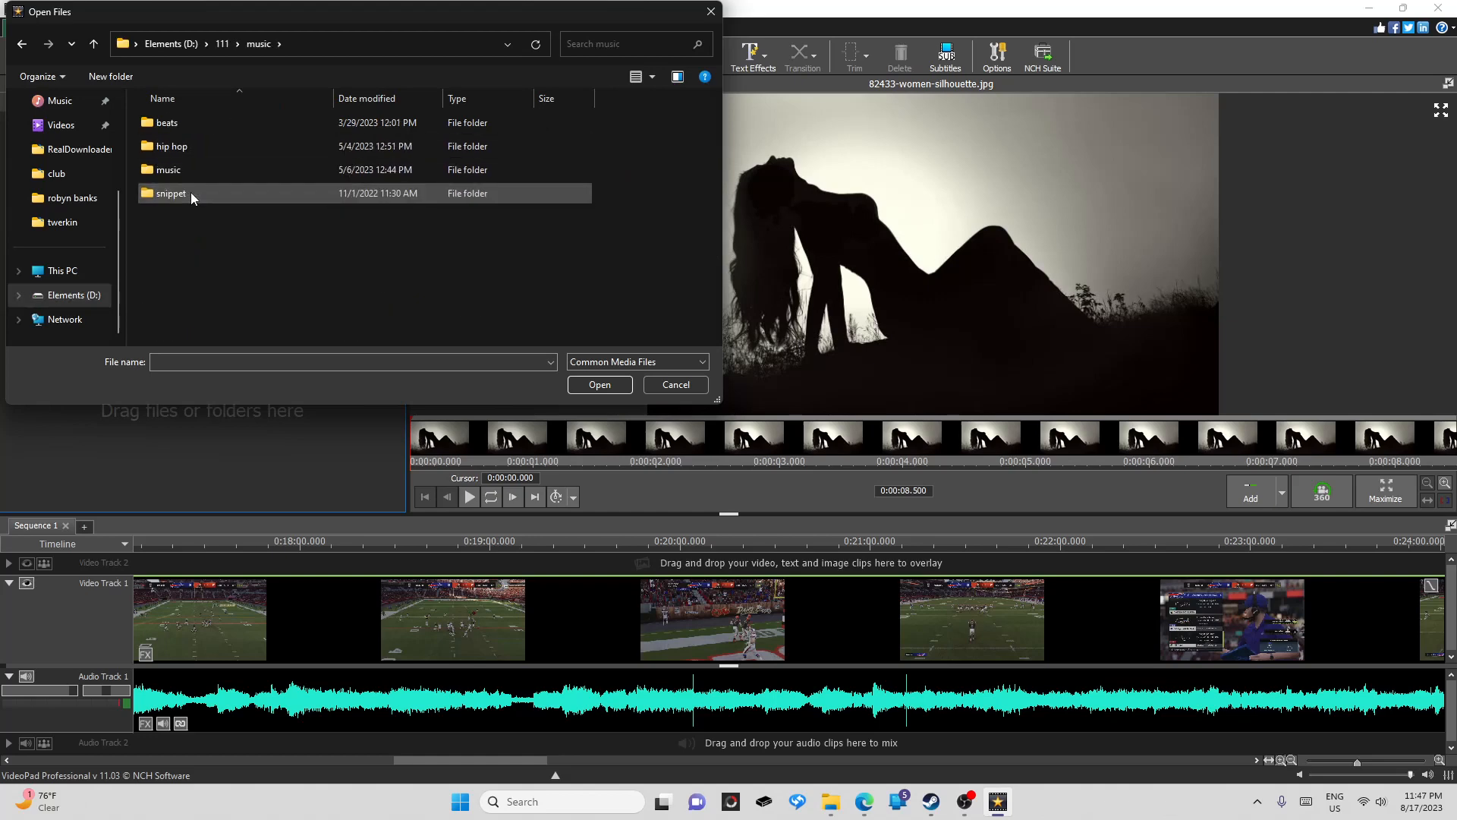
click(205, 172)
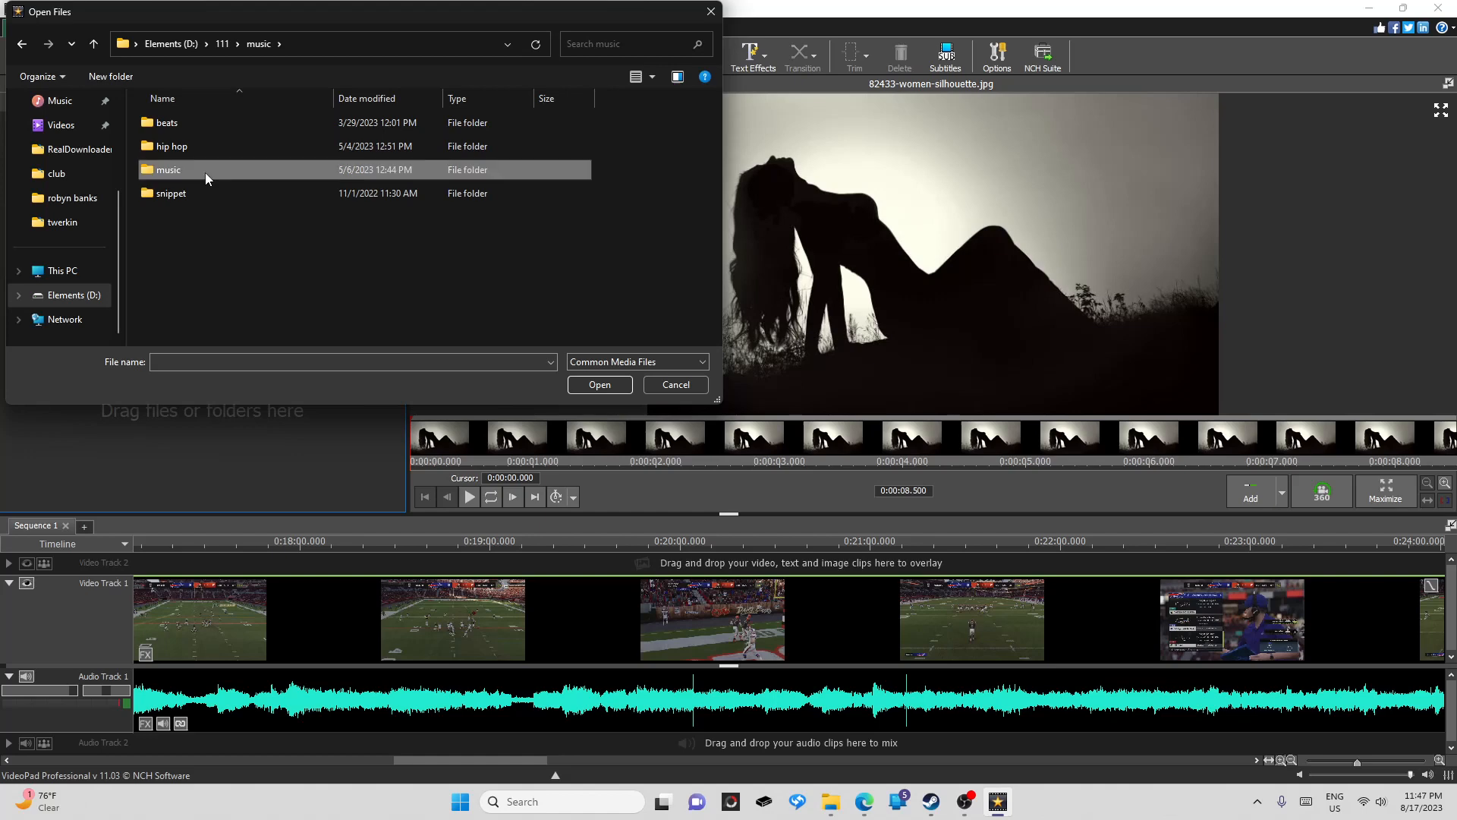
double_click(205, 172)
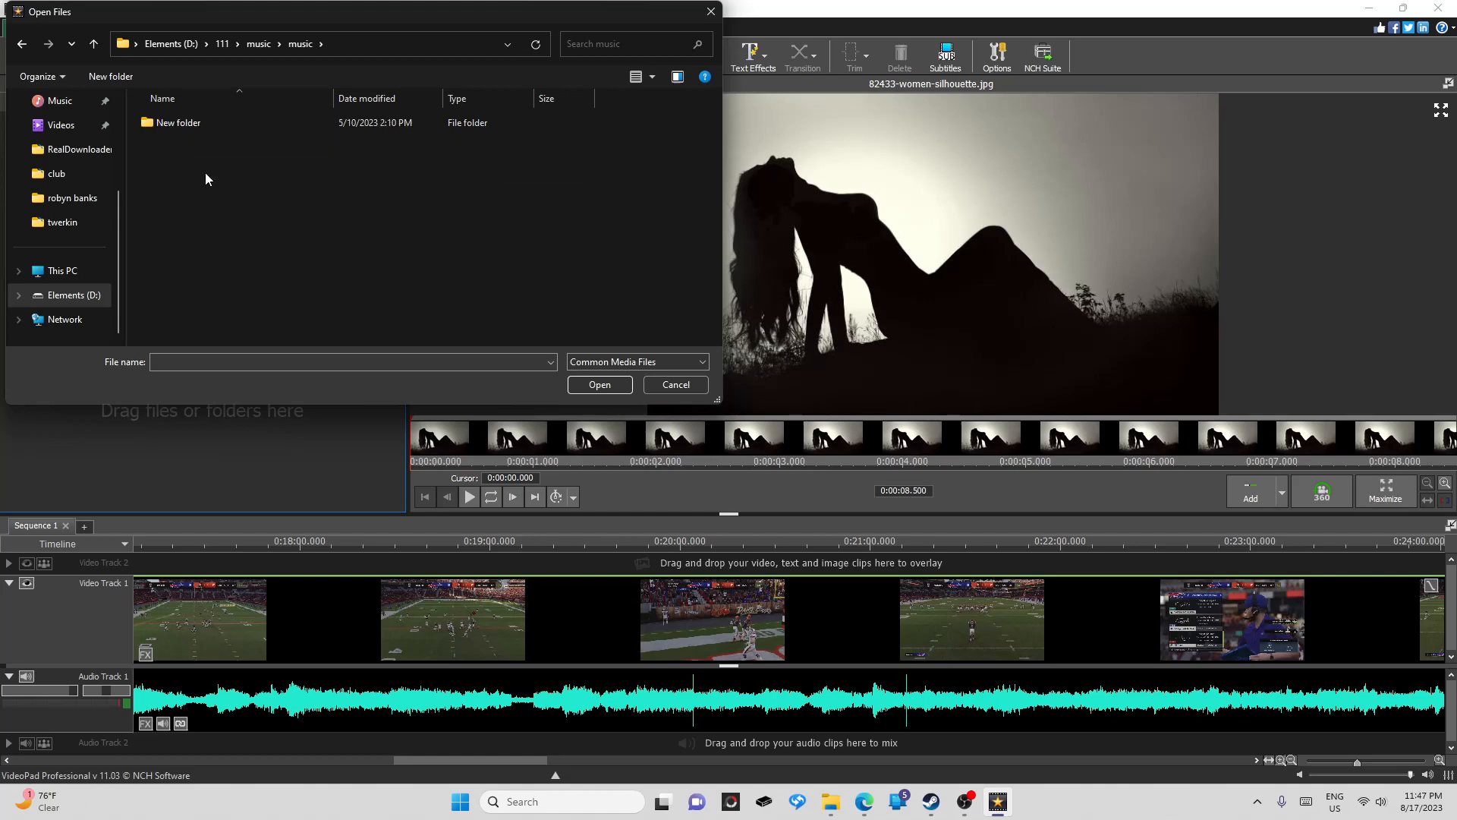
double_click(193, 117)
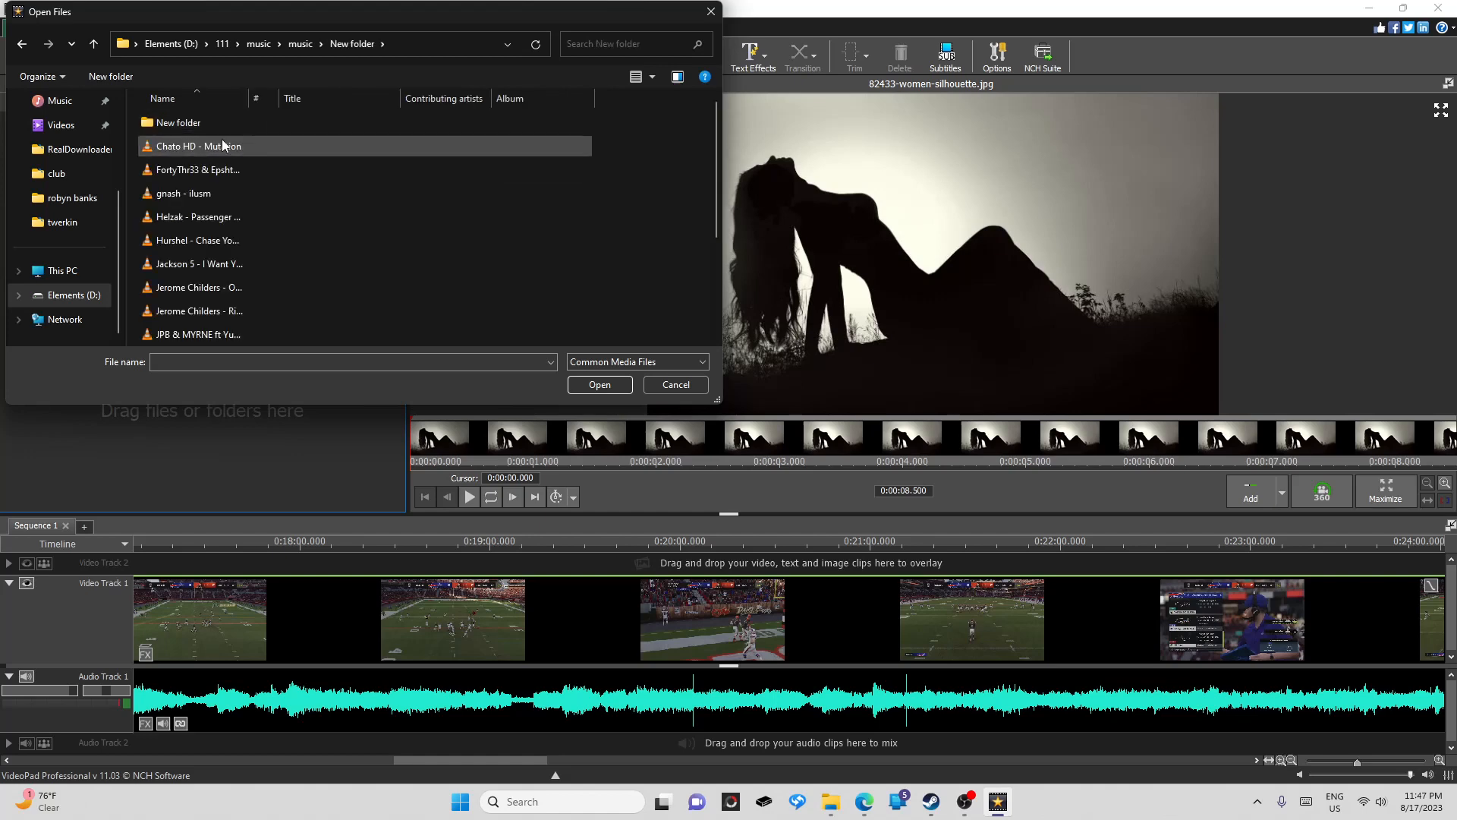
double_click(214, 318)
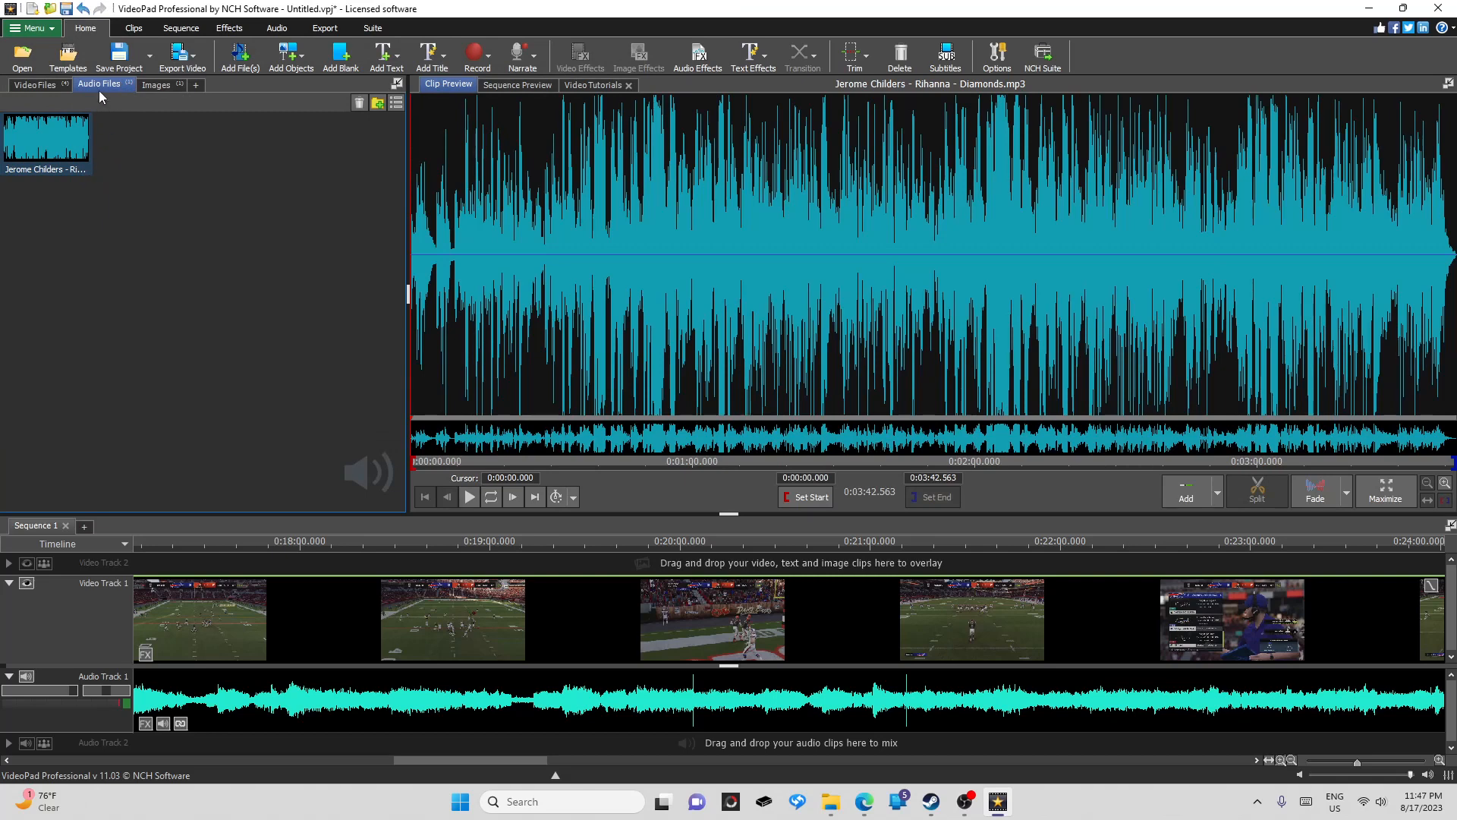
click(44, 86)
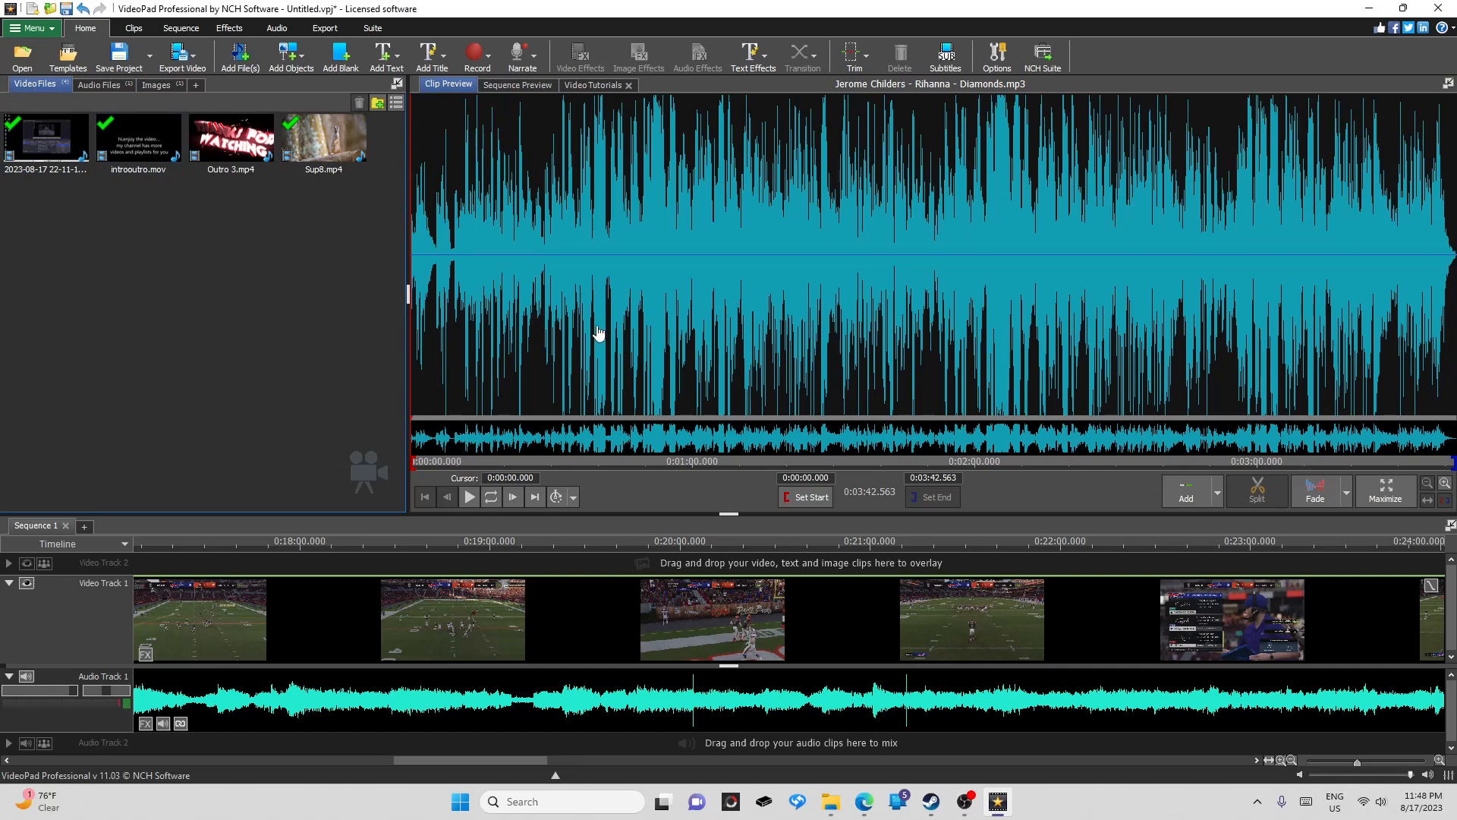
Split the recording at about 0:19:57, at the third-quarter kickoff
click(619, 628)
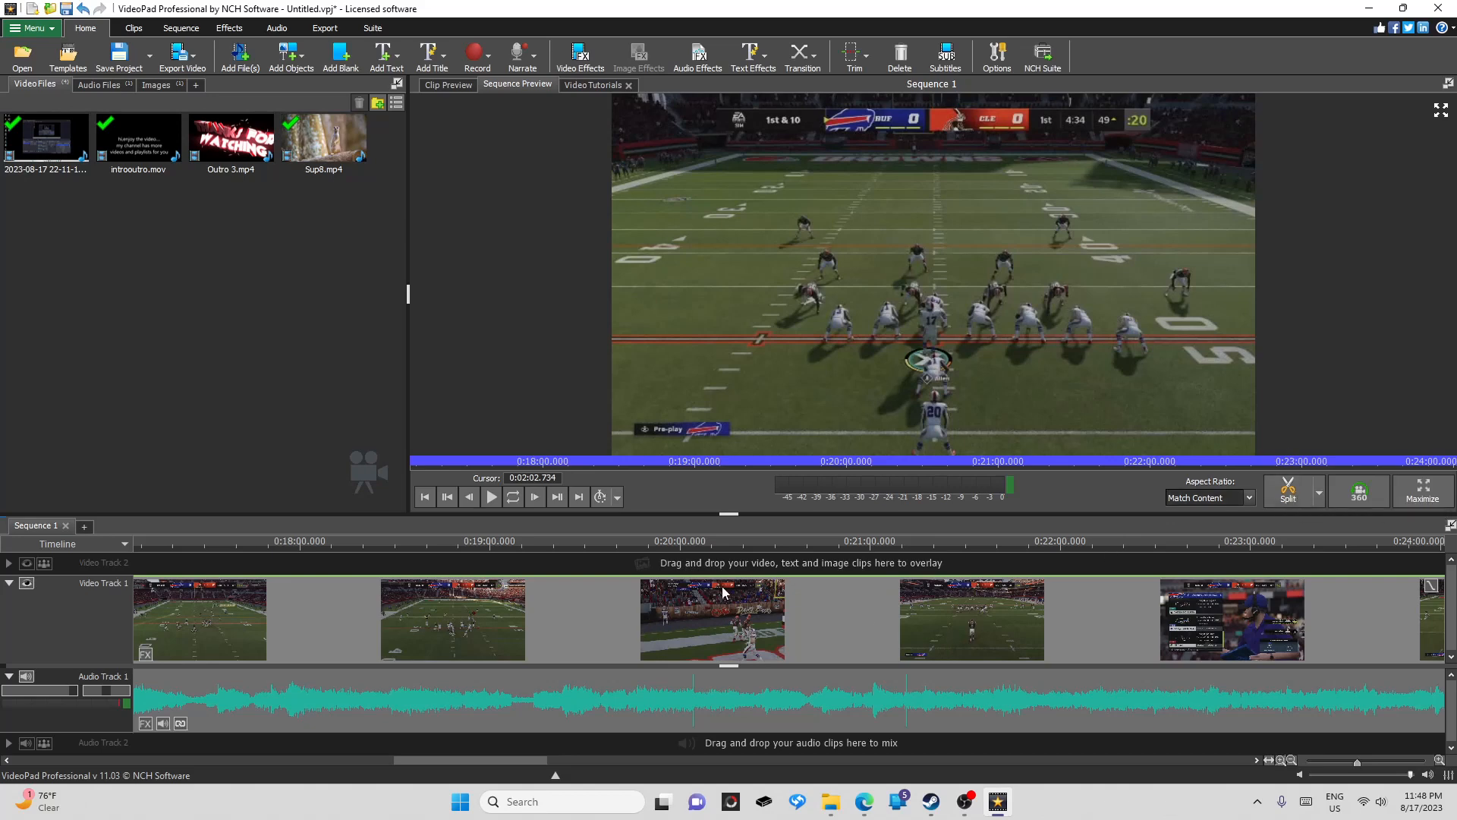
click(672, 541)
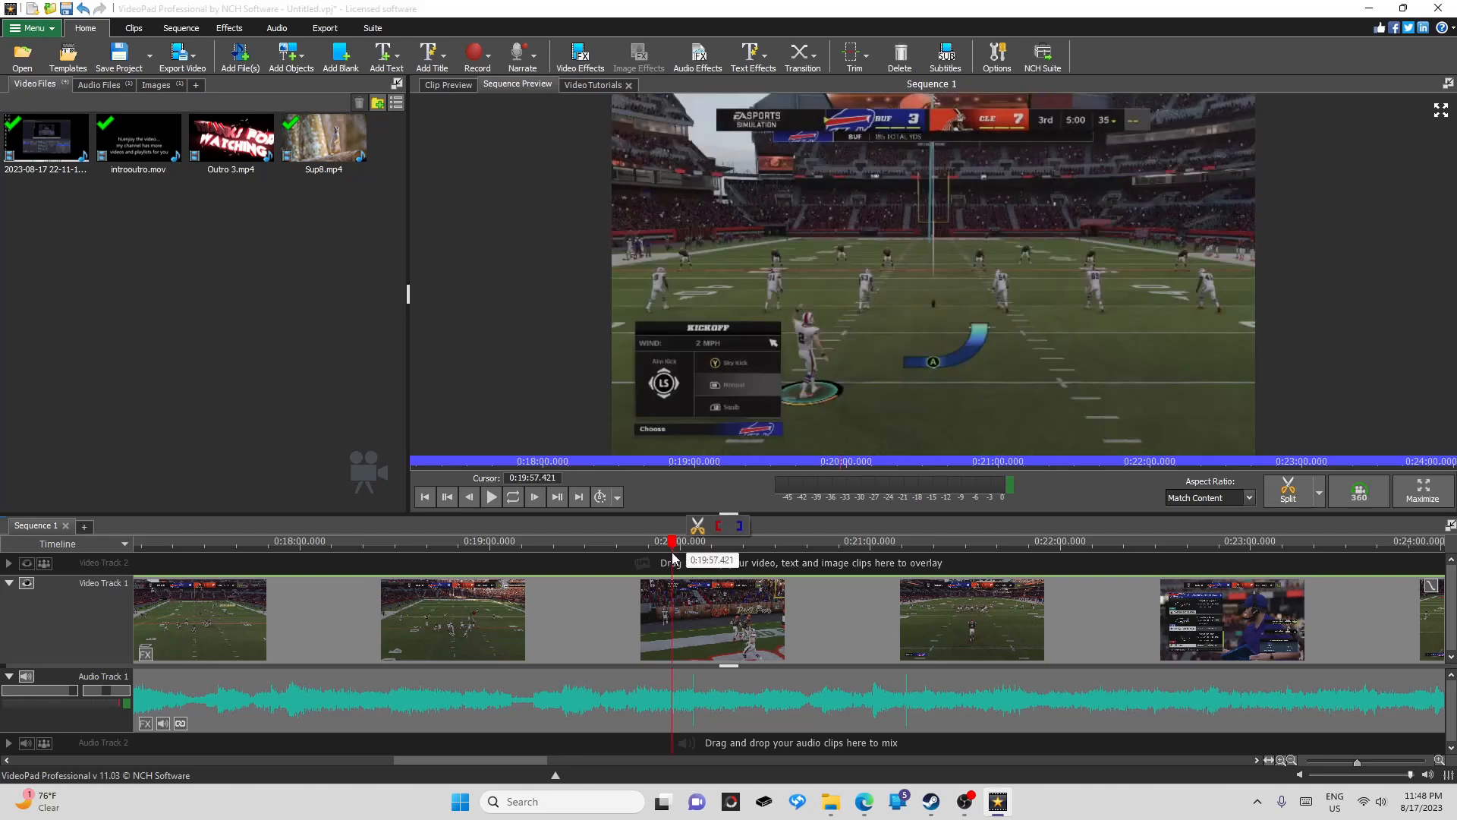
mouse_move(903, 336)
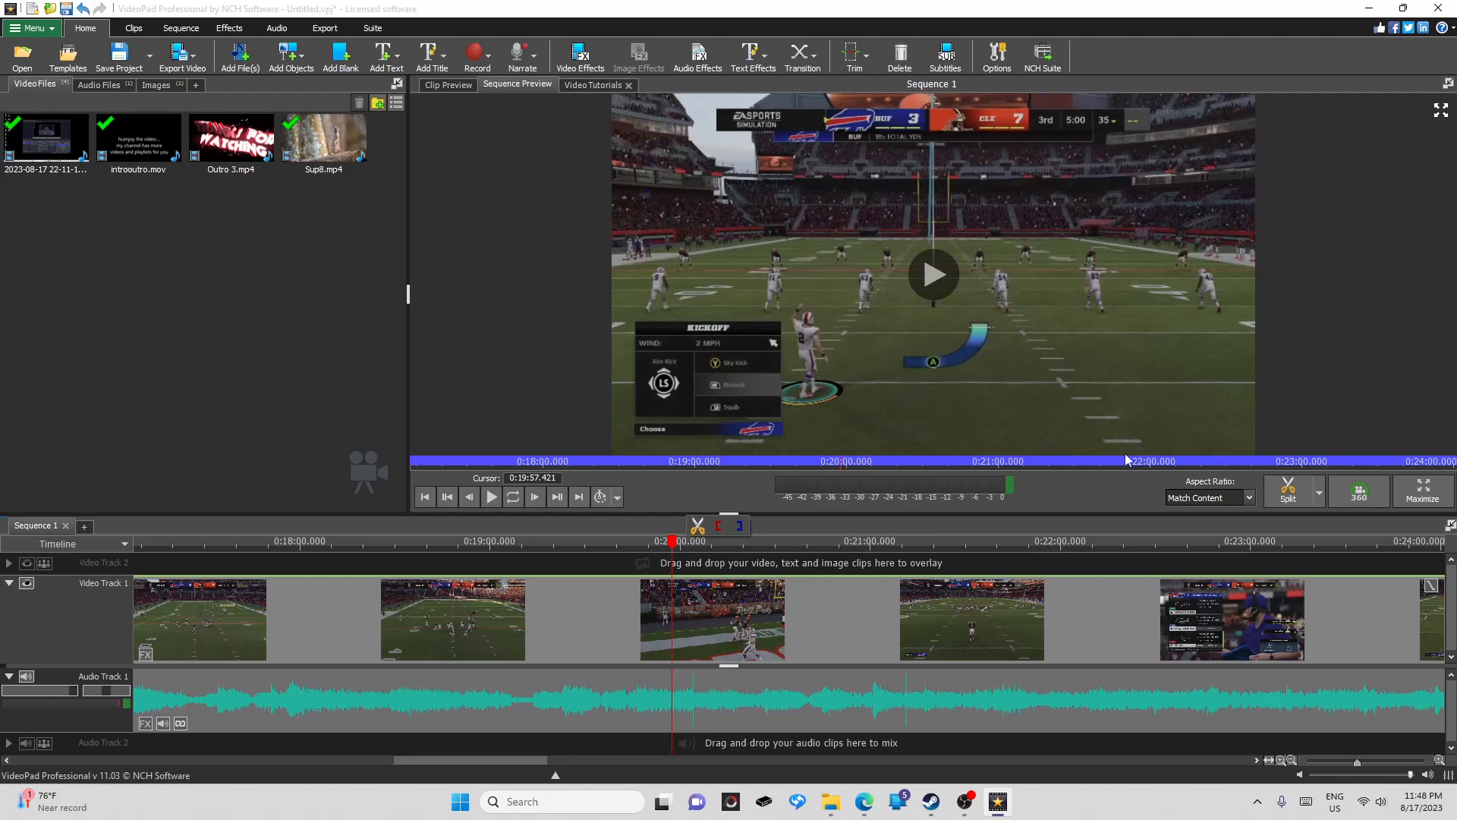
click(1276, 492)
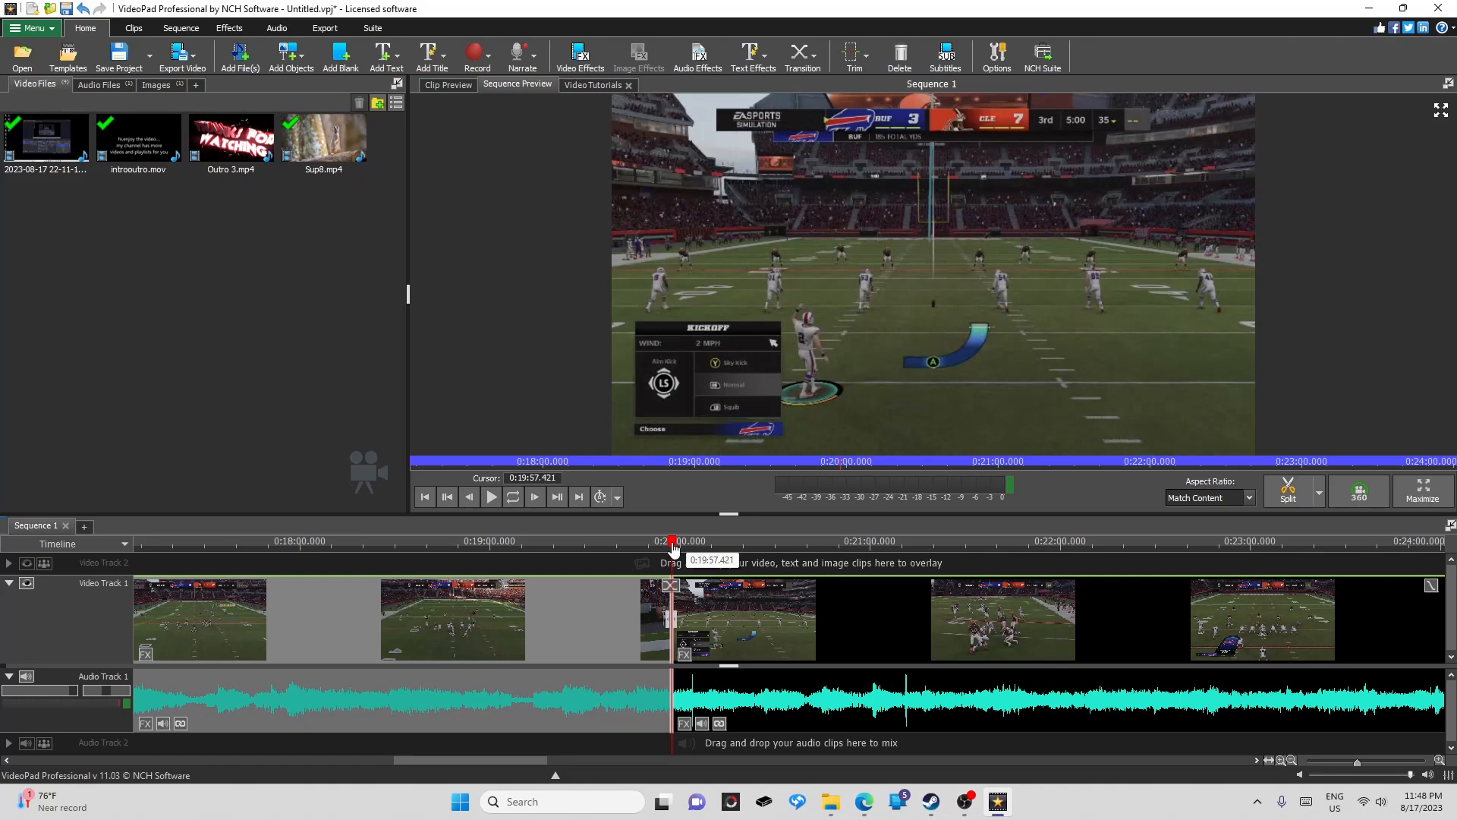
Split the recording a second time at about 0:20:10, just after the kickoff ball reaches the end zone
drag(675, 546, 703, 547)
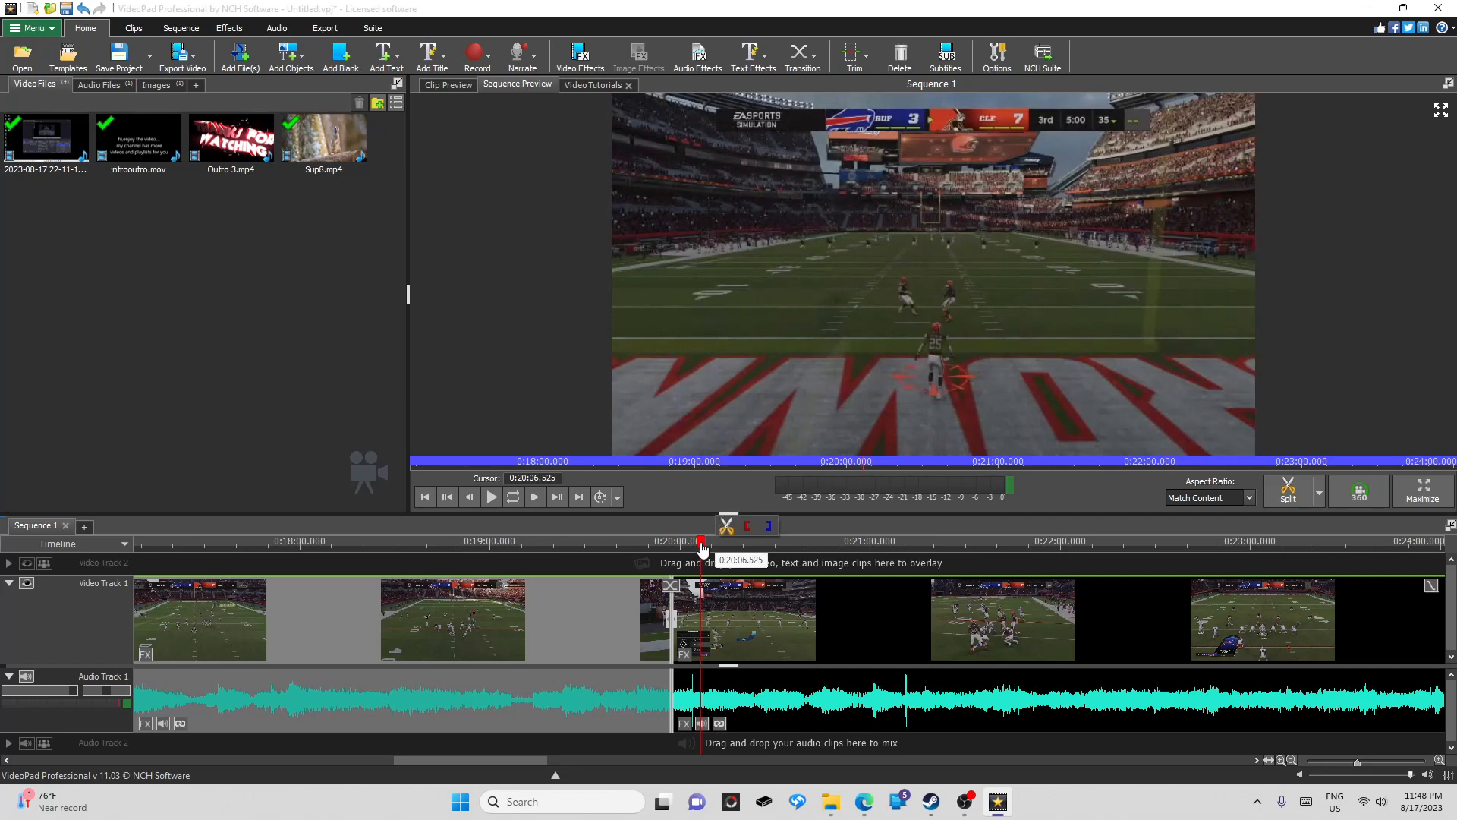
click(812, 394)
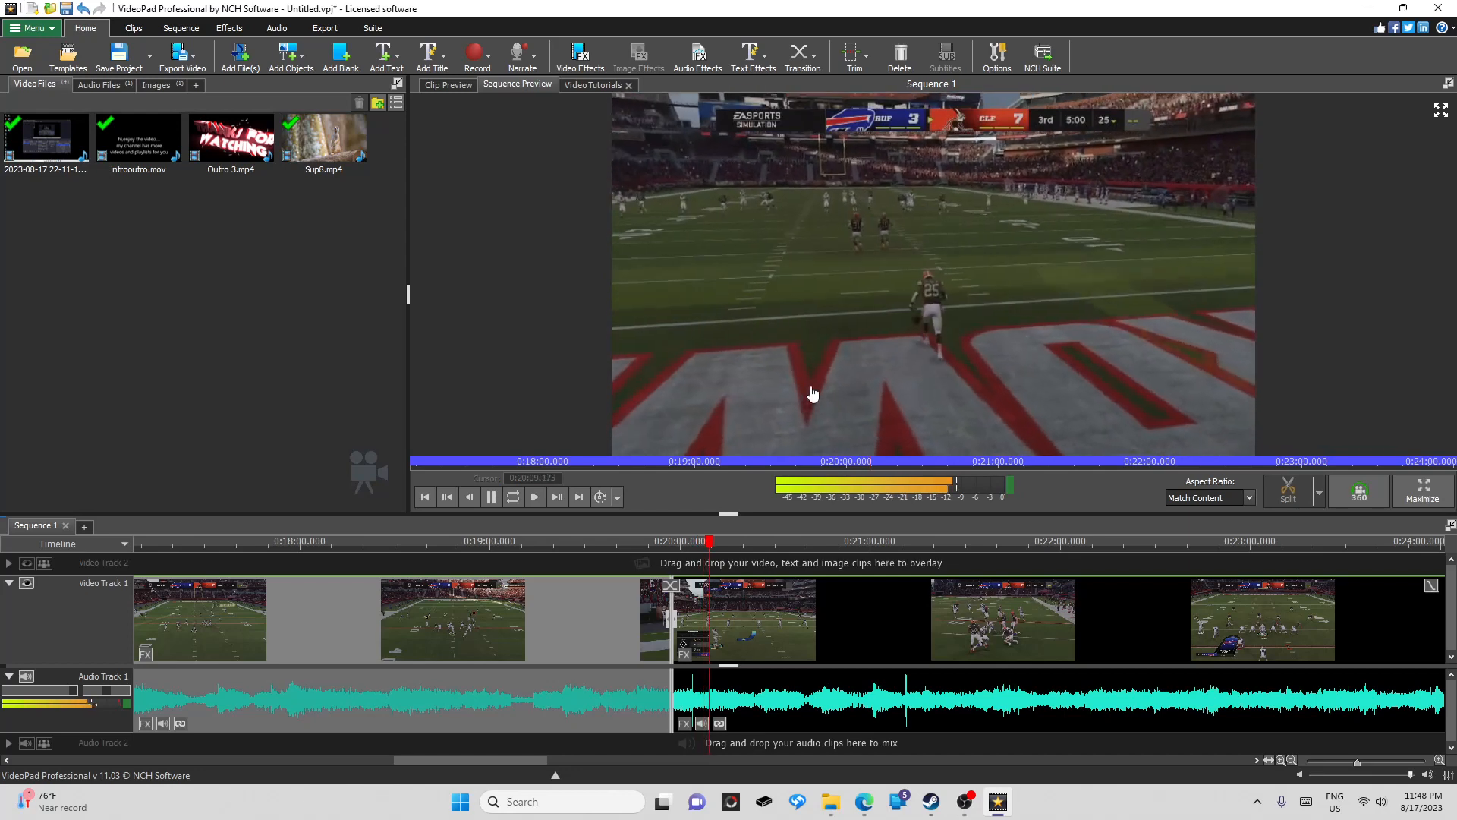
click(812, 394)
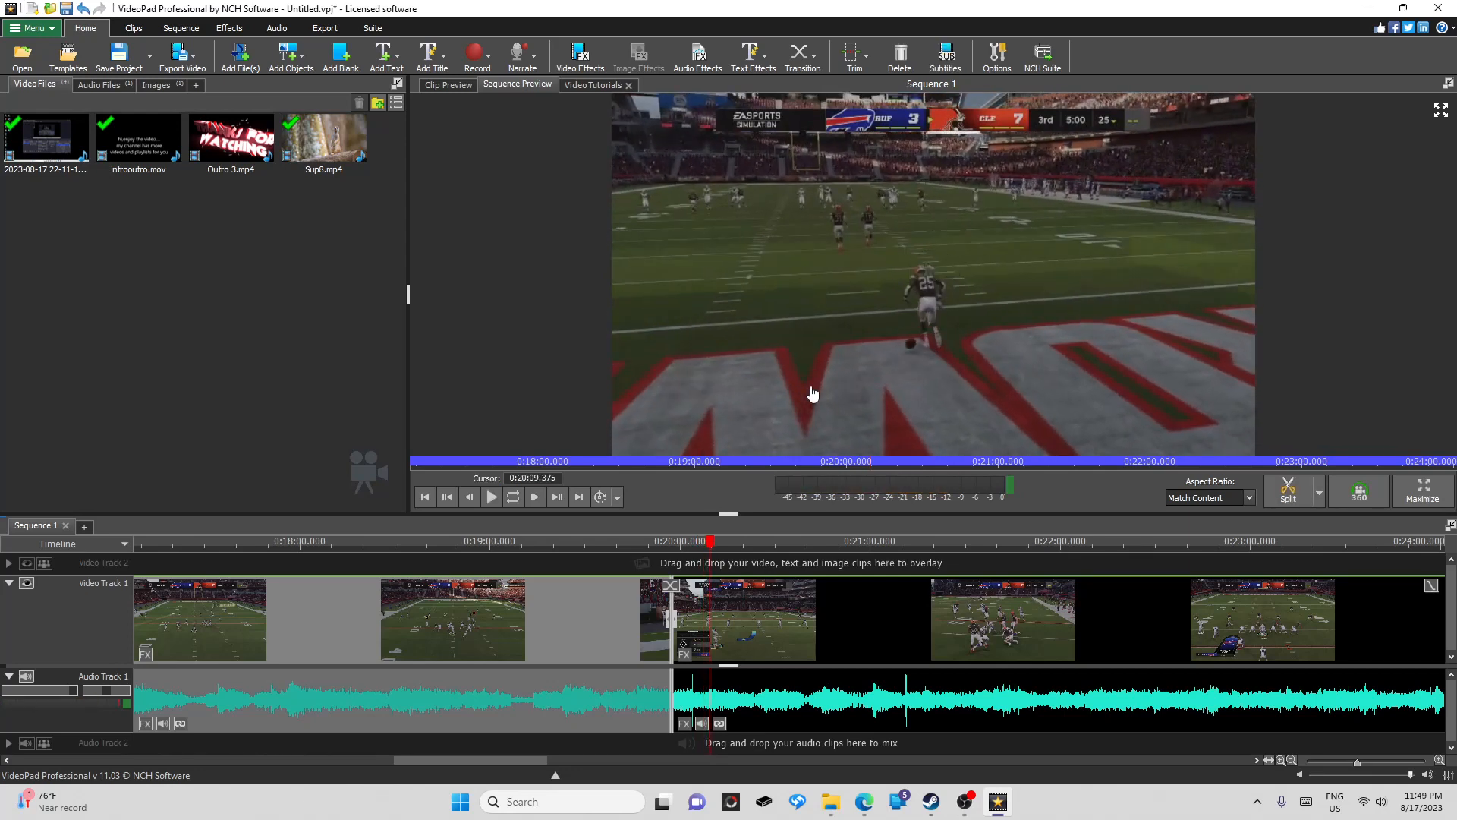
double_click(812, 394)
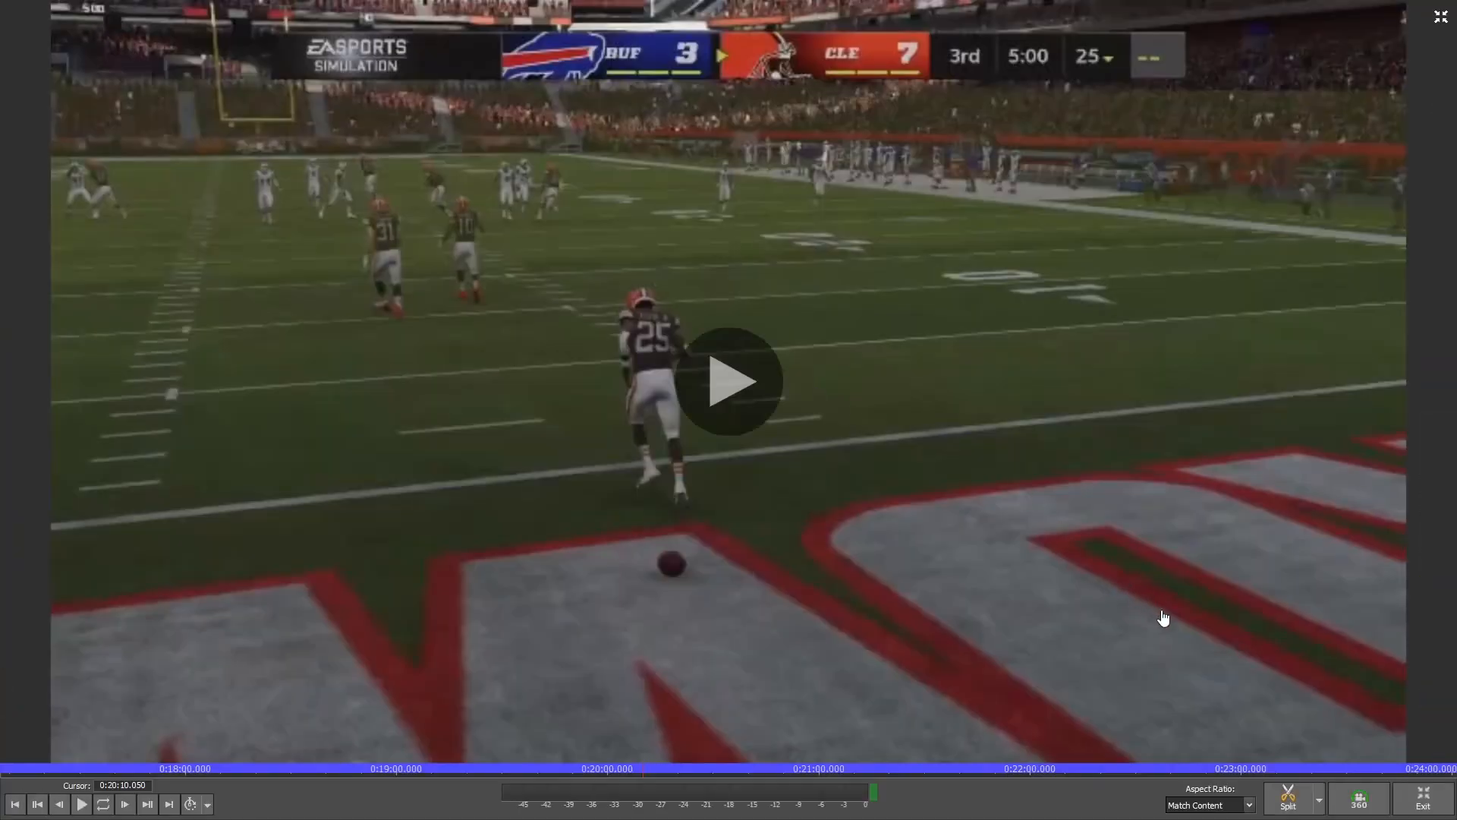
click(1426, 796)
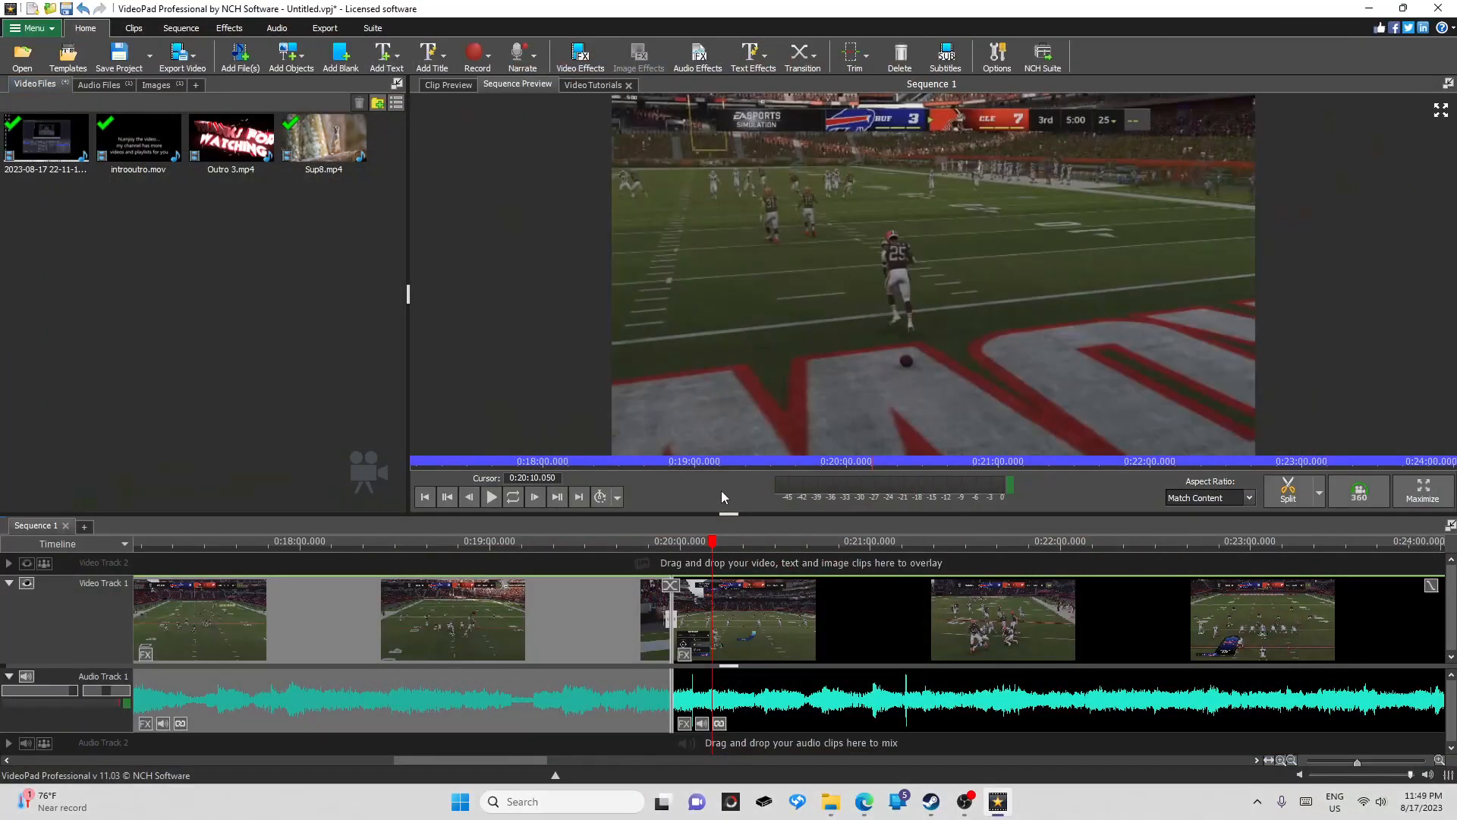
click(471, 504)
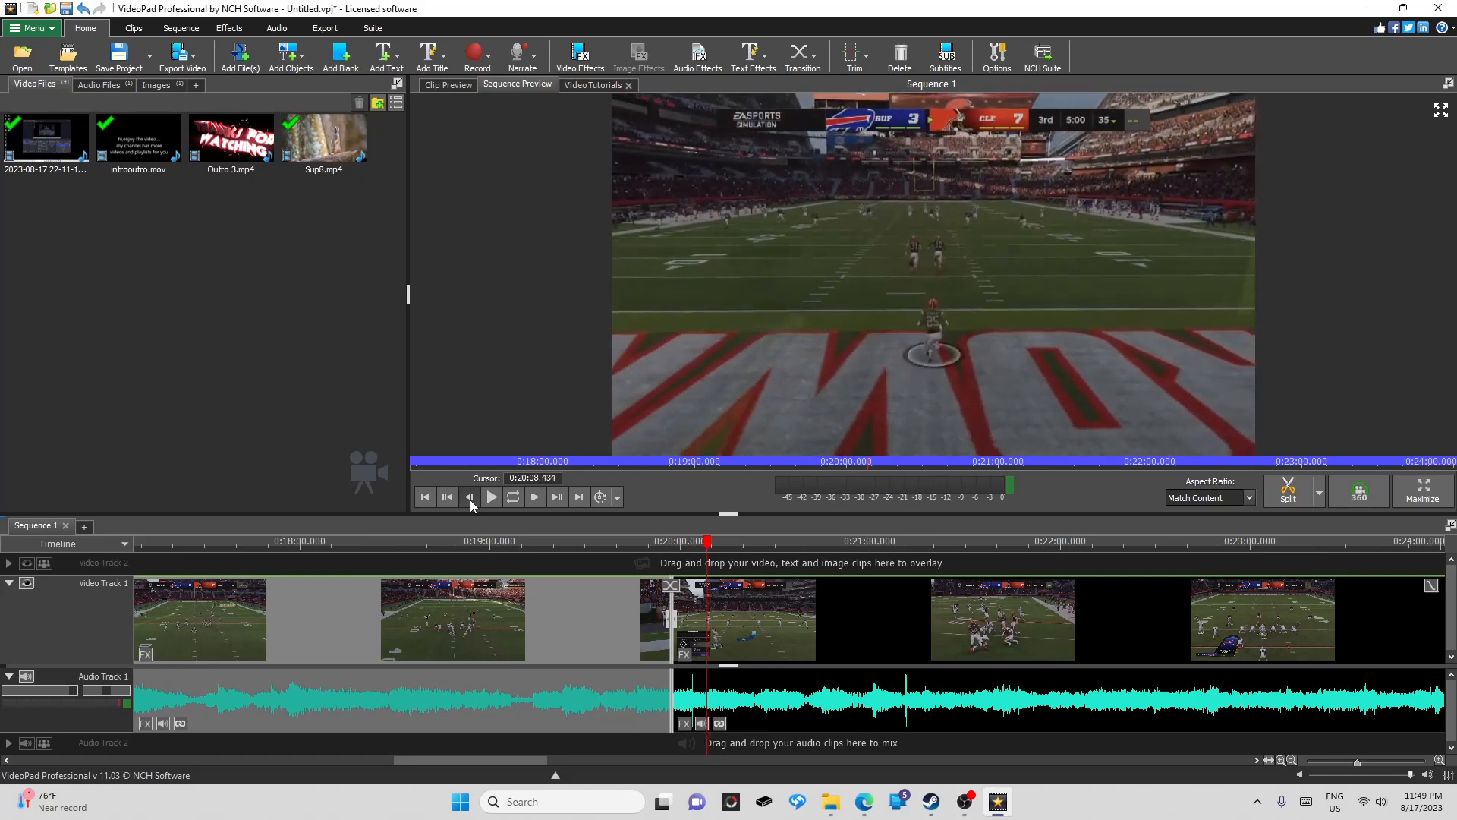
click(718, 320)
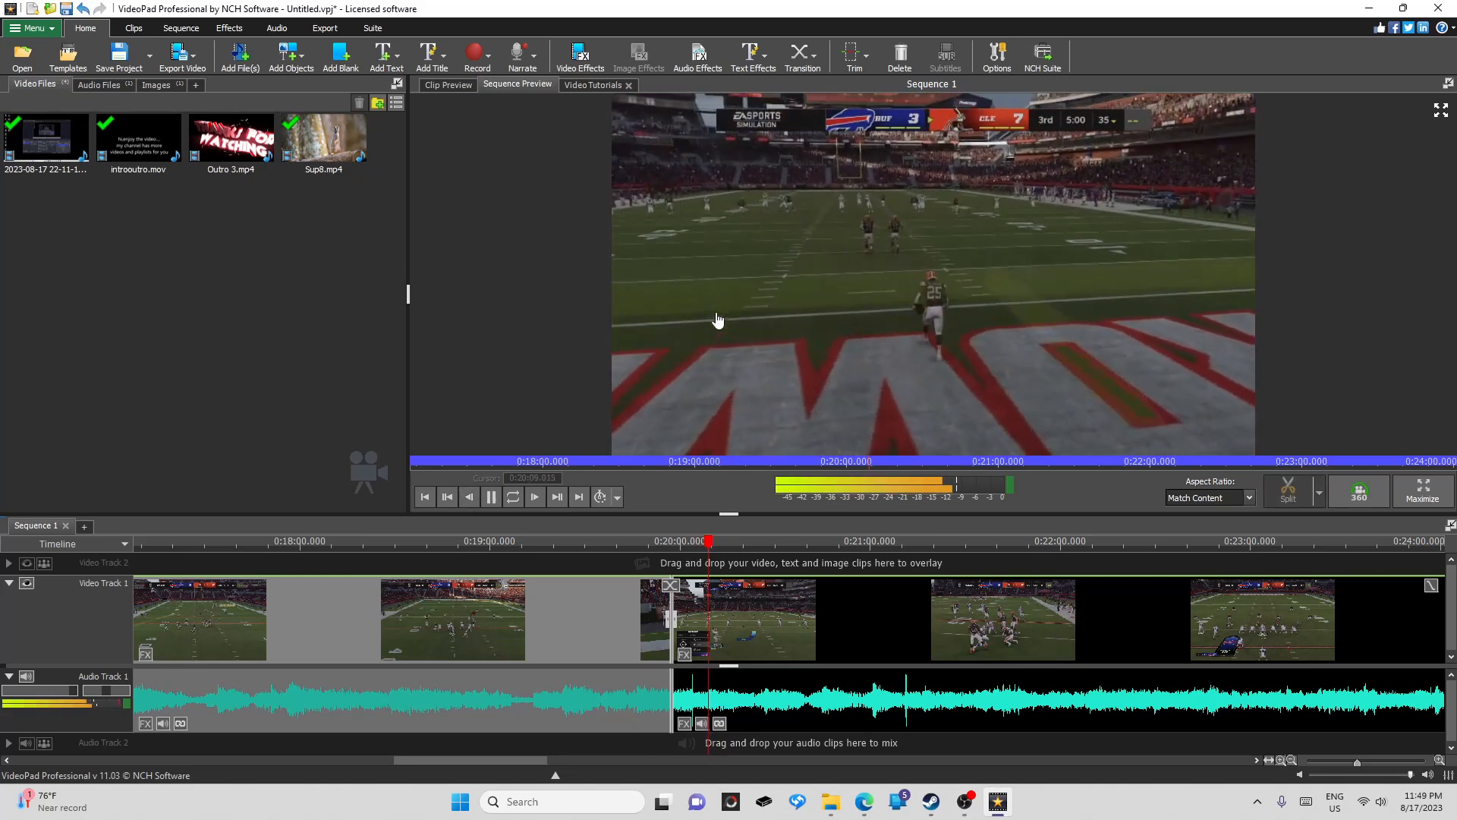
click(718, 320)
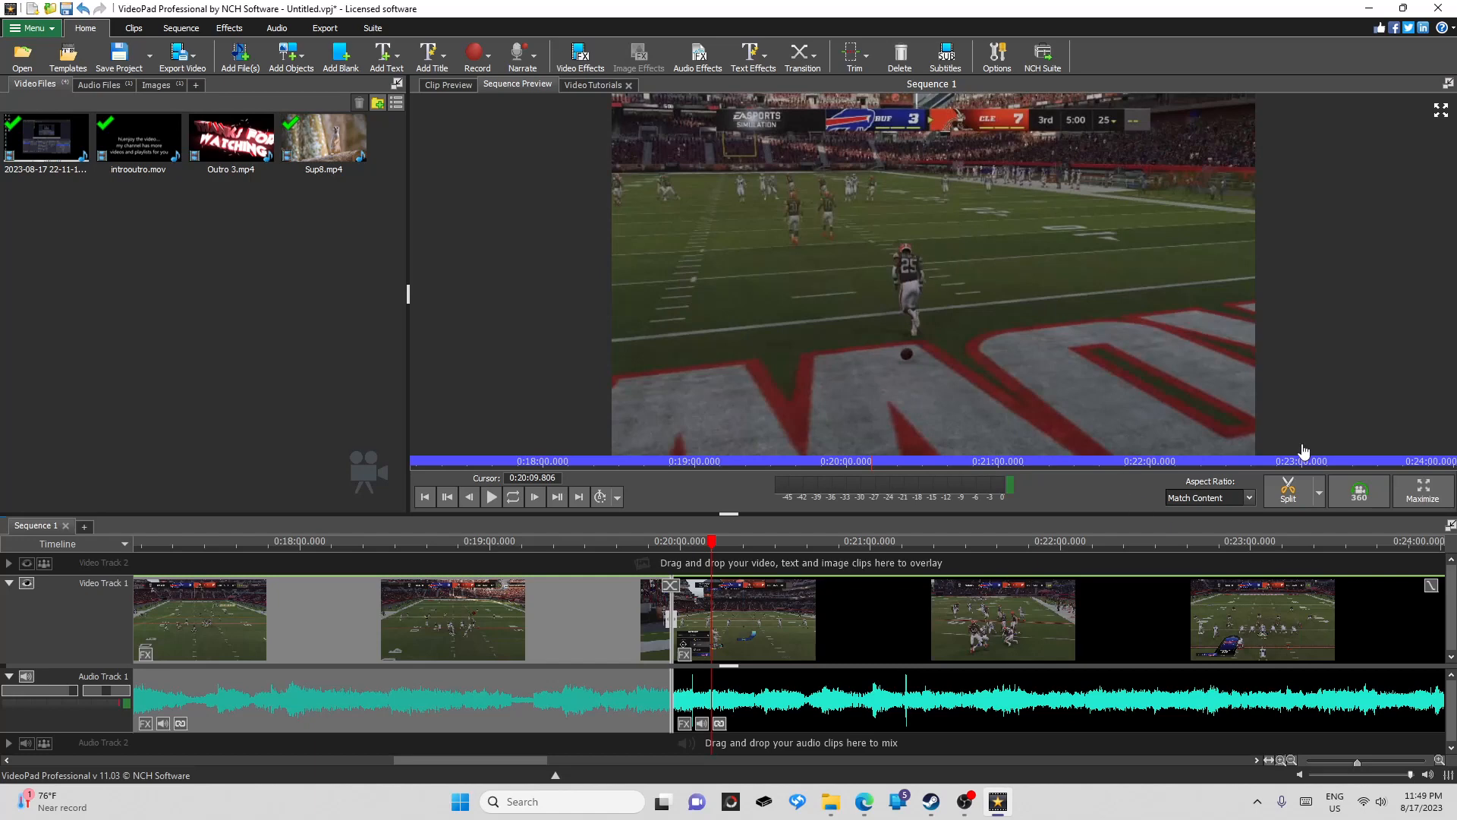
click(1290, 490)
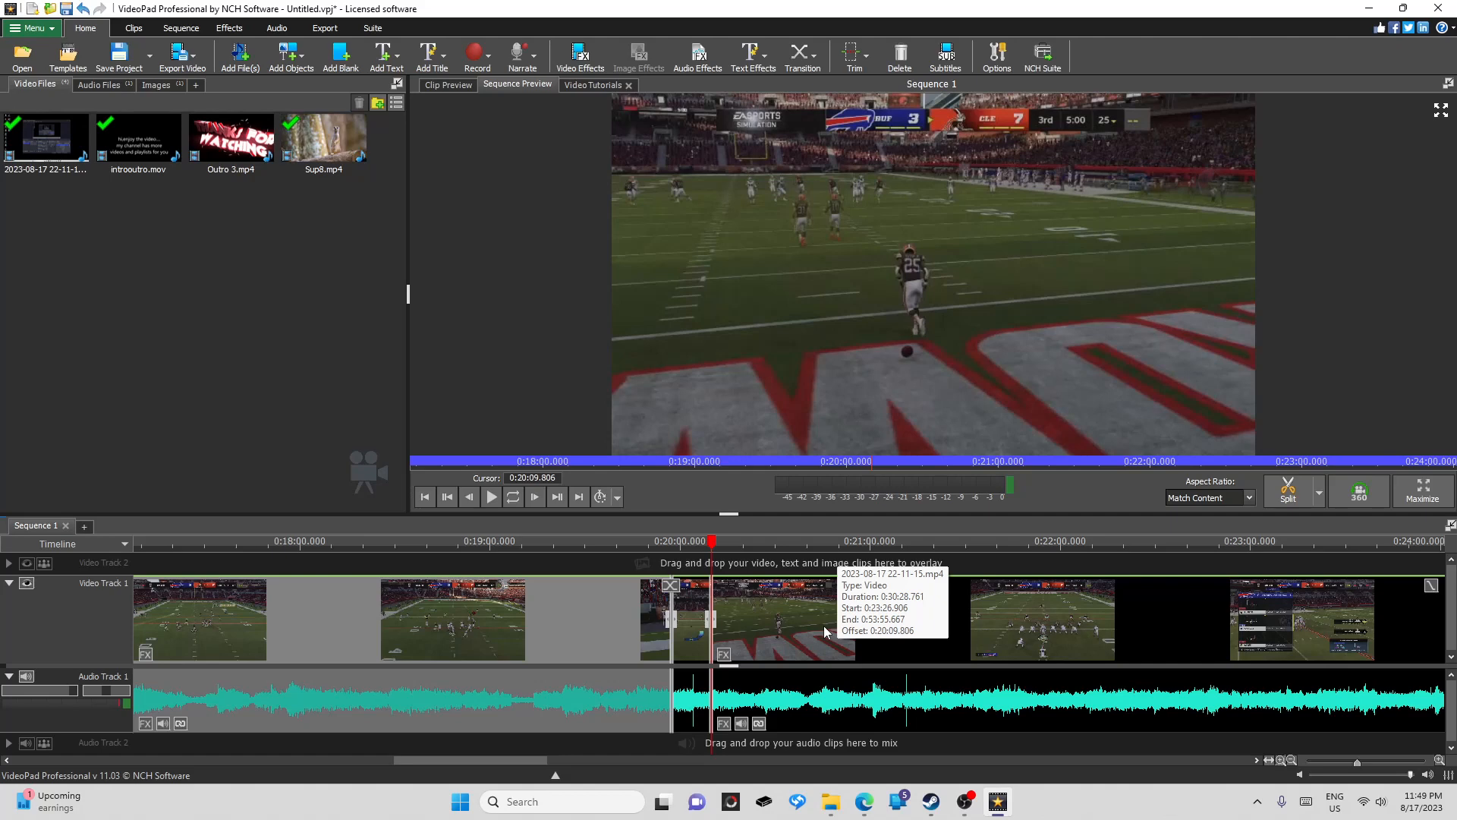
Unlink the short clip between 0:19:57 and 0:20:10 from its audio and delete only its video without closing the gap
scroll(777, 614, up, 4)
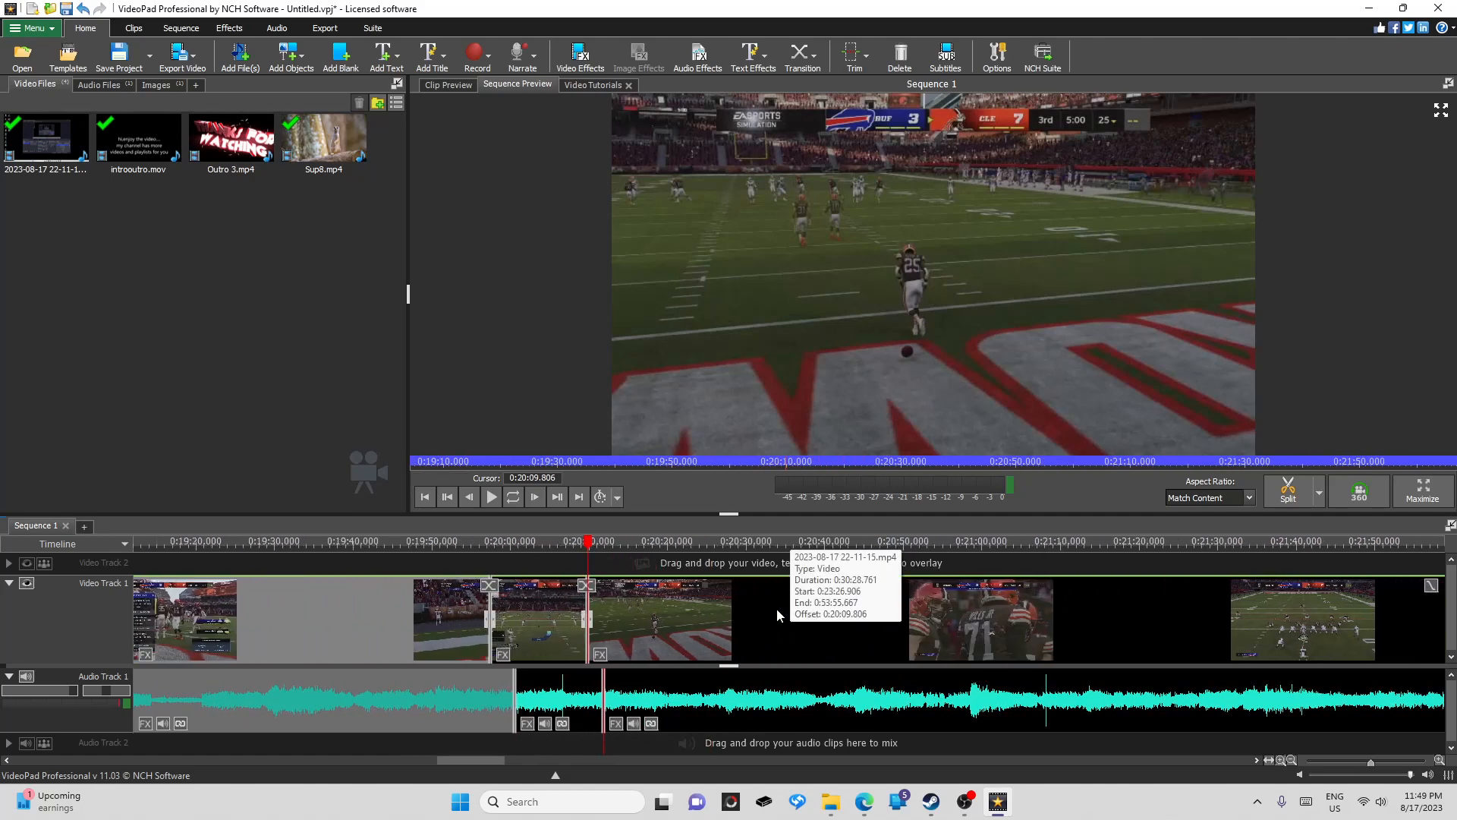
scroll(777, 608, up, 3)
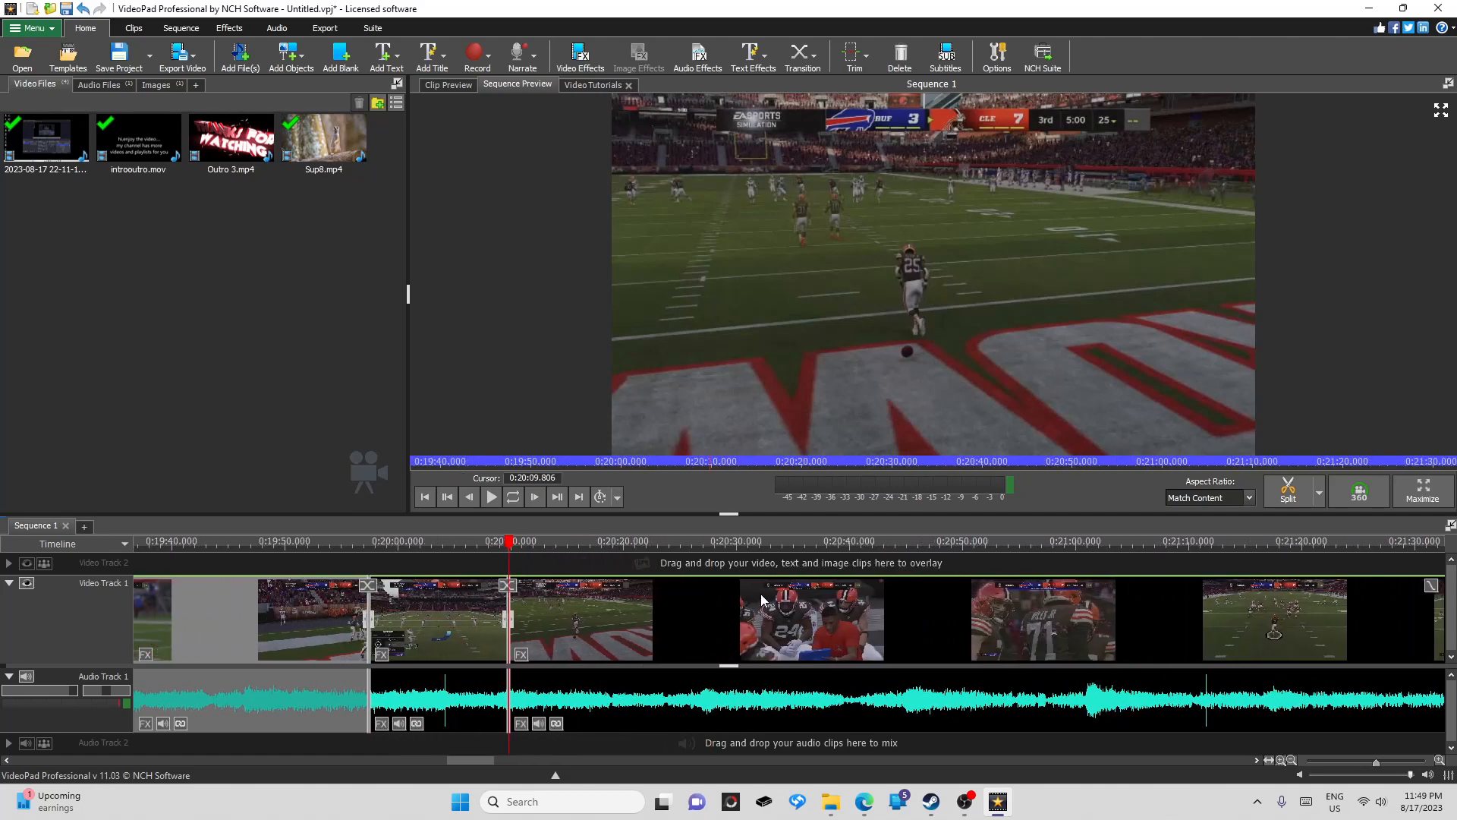
scroll(760, 594, up, 2)
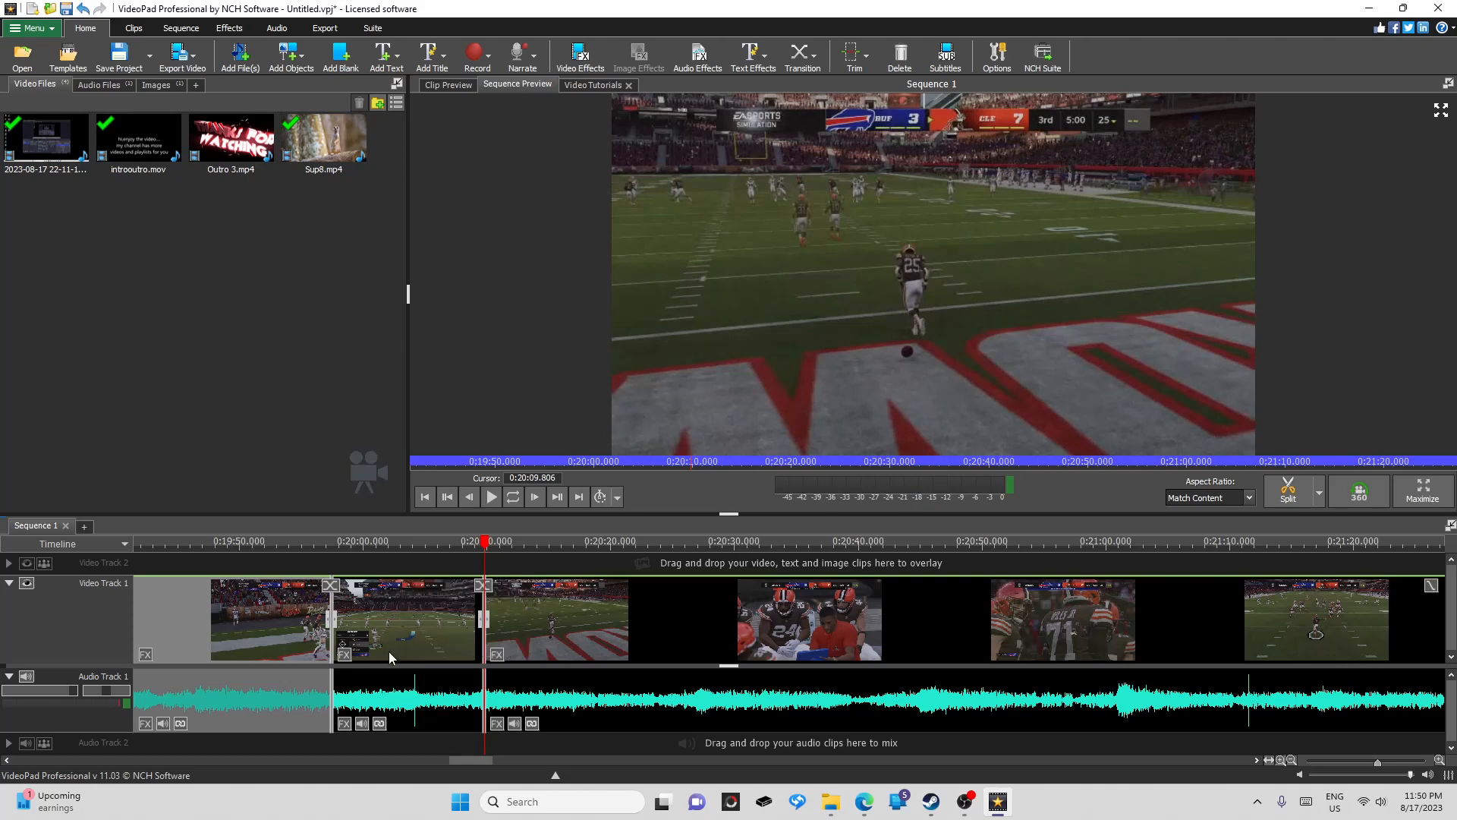
click(380, 721)
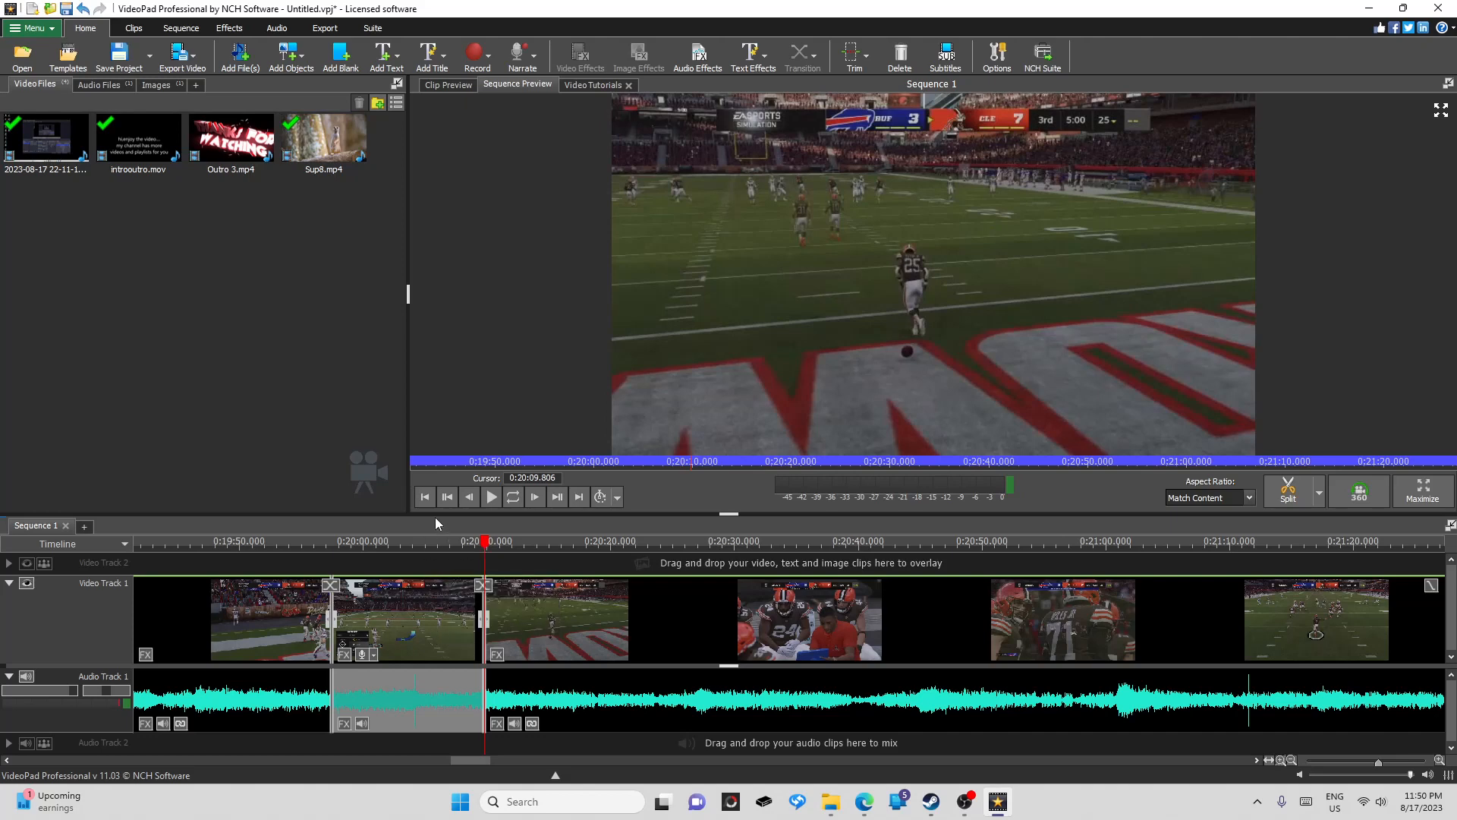
click(448, 497)
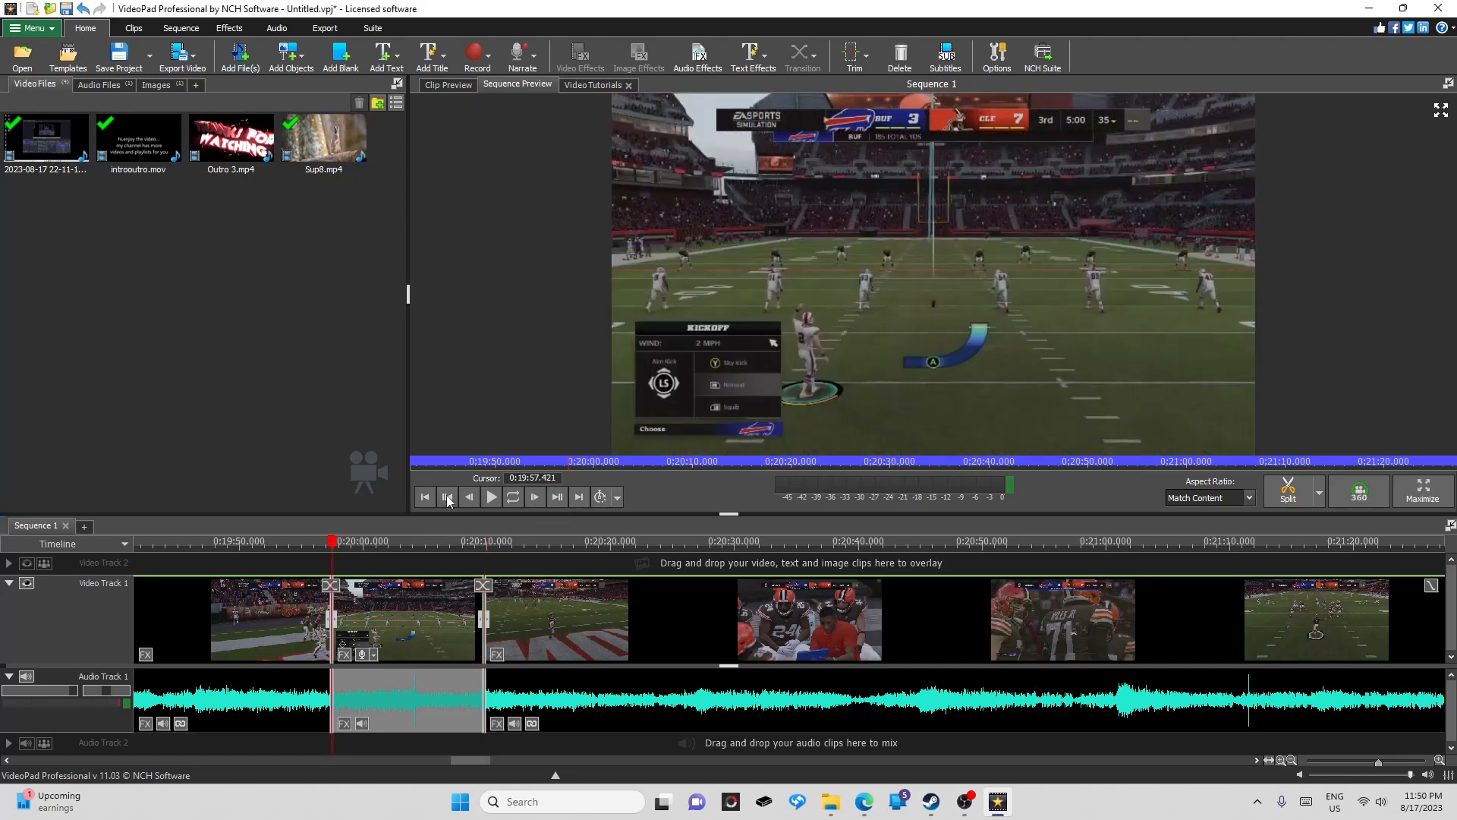
right_click(388, 607)
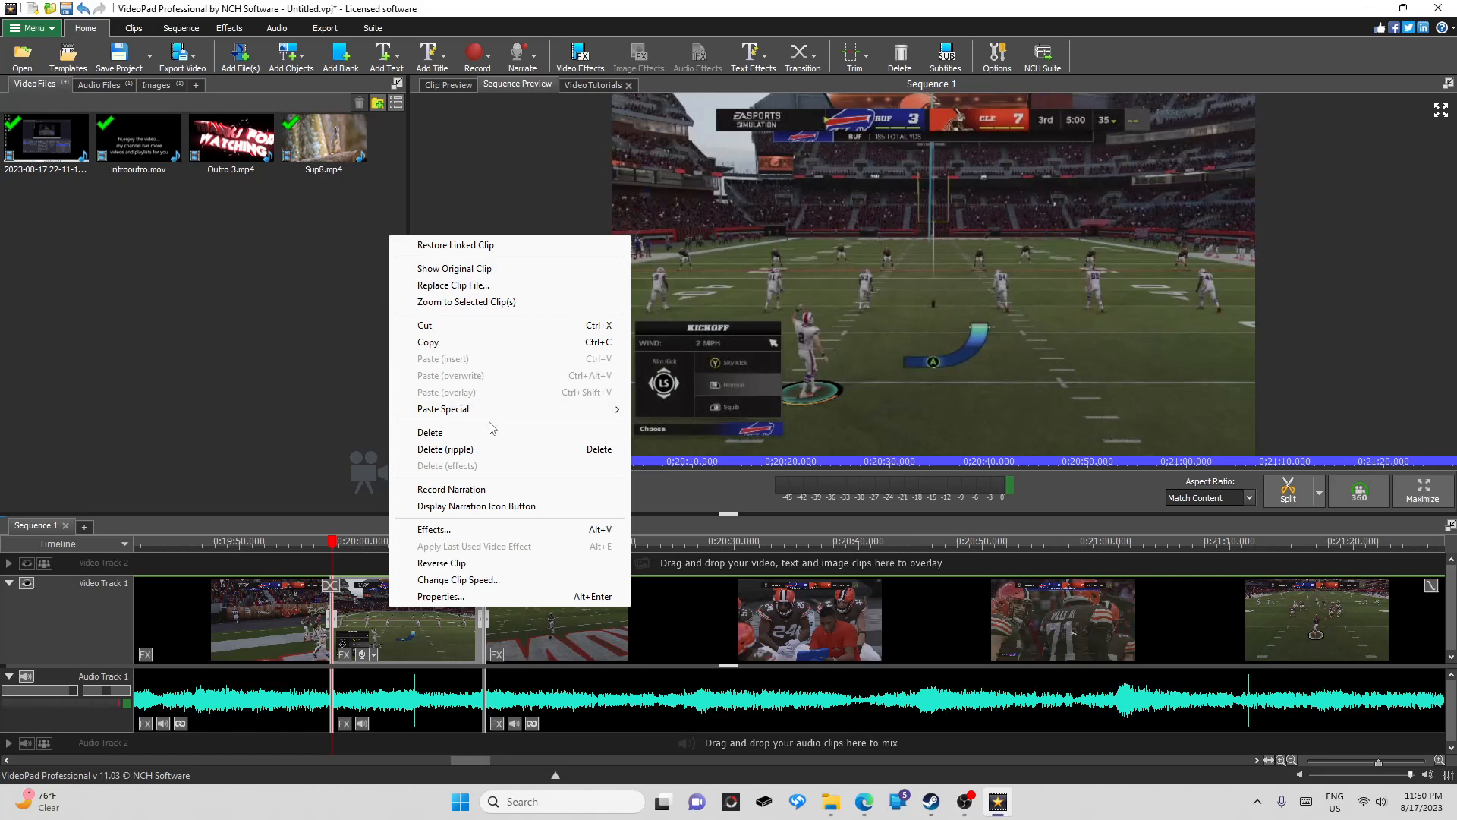
click(430, 432)
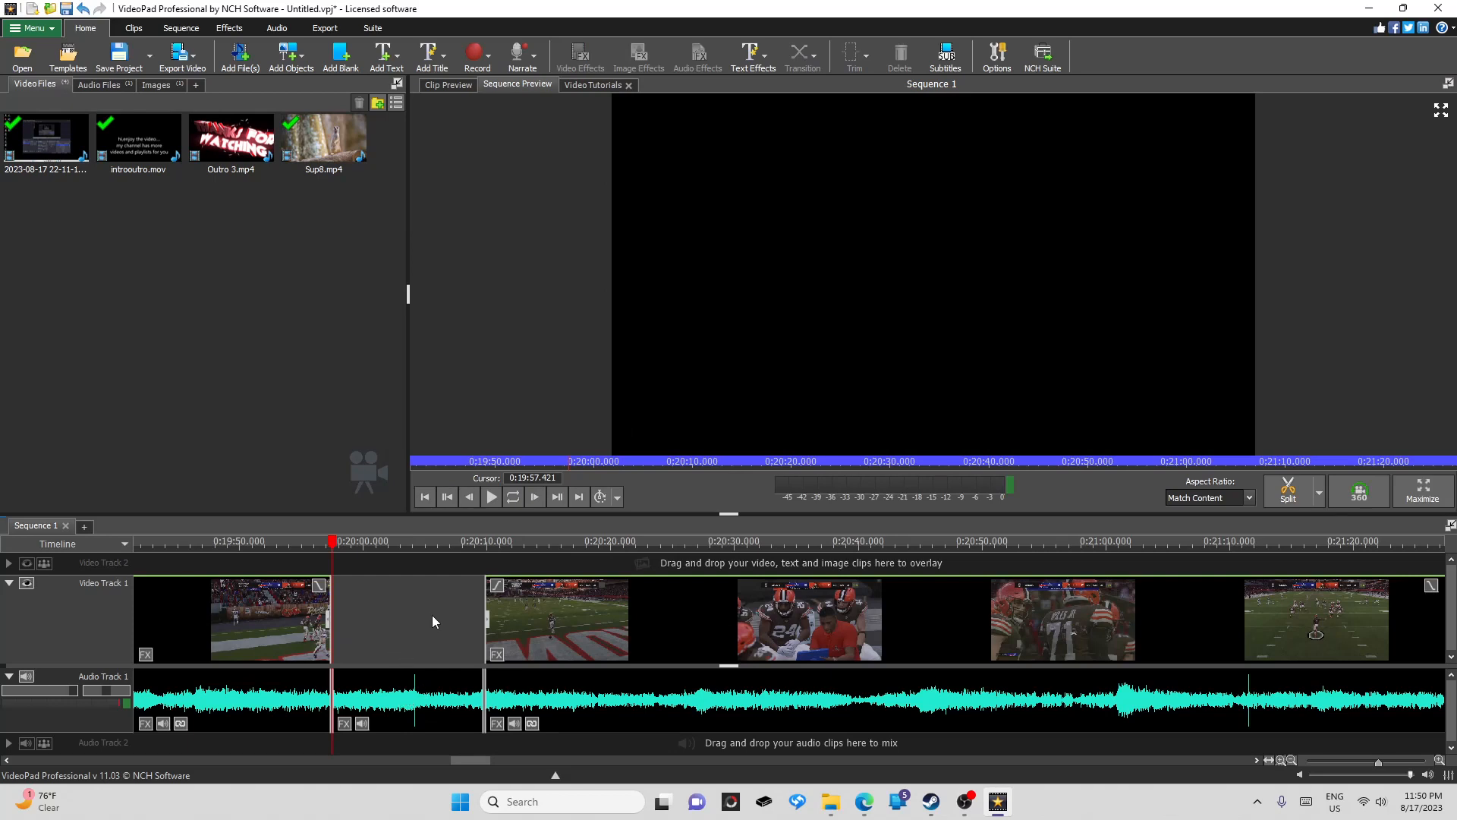
Place the 82433-women-silhouette image on the sequence at the cursor, at the start of the video gap at 0:19:57
click(156, 84)
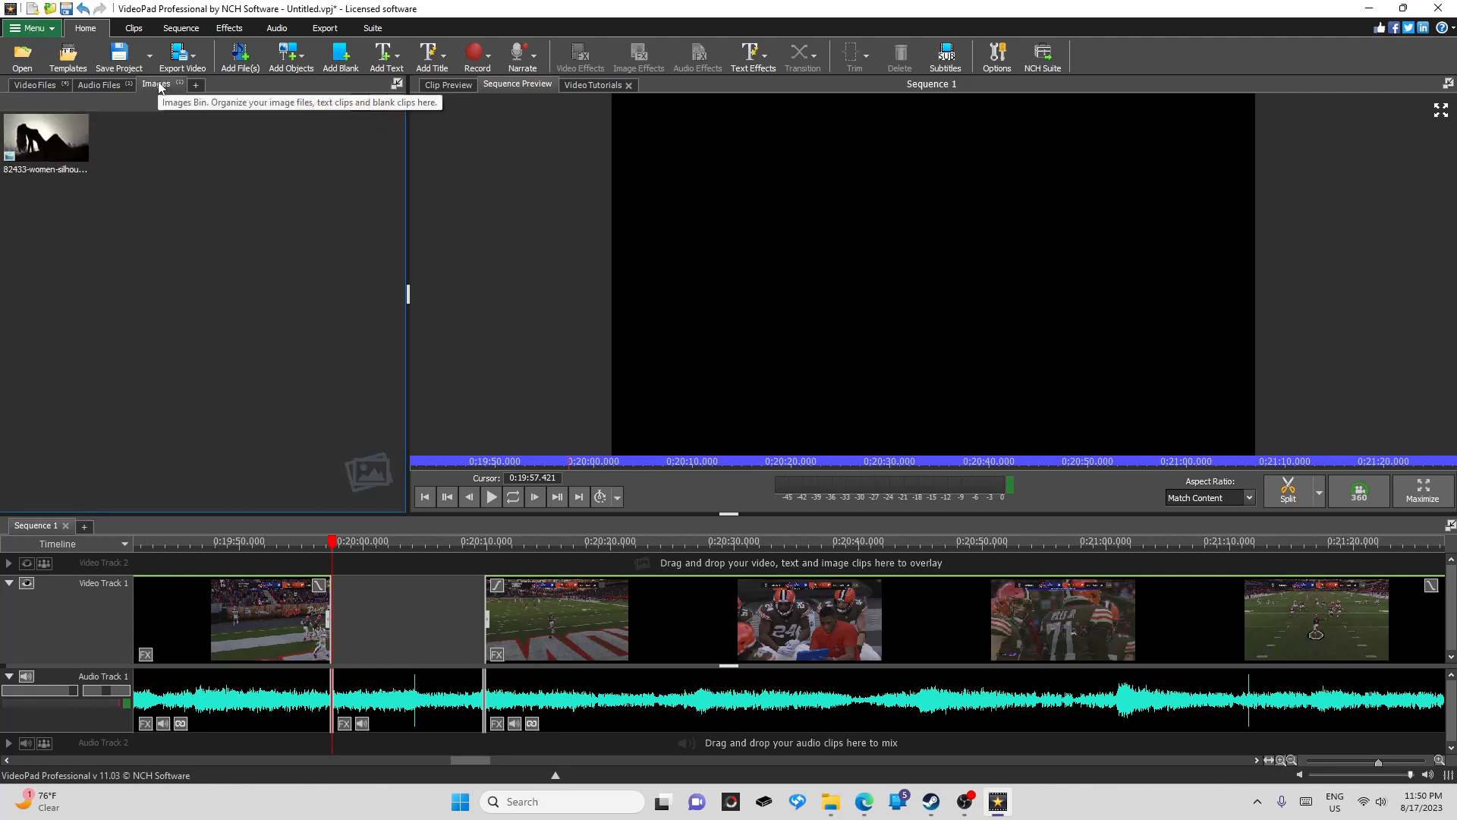
right_click(78, 145)
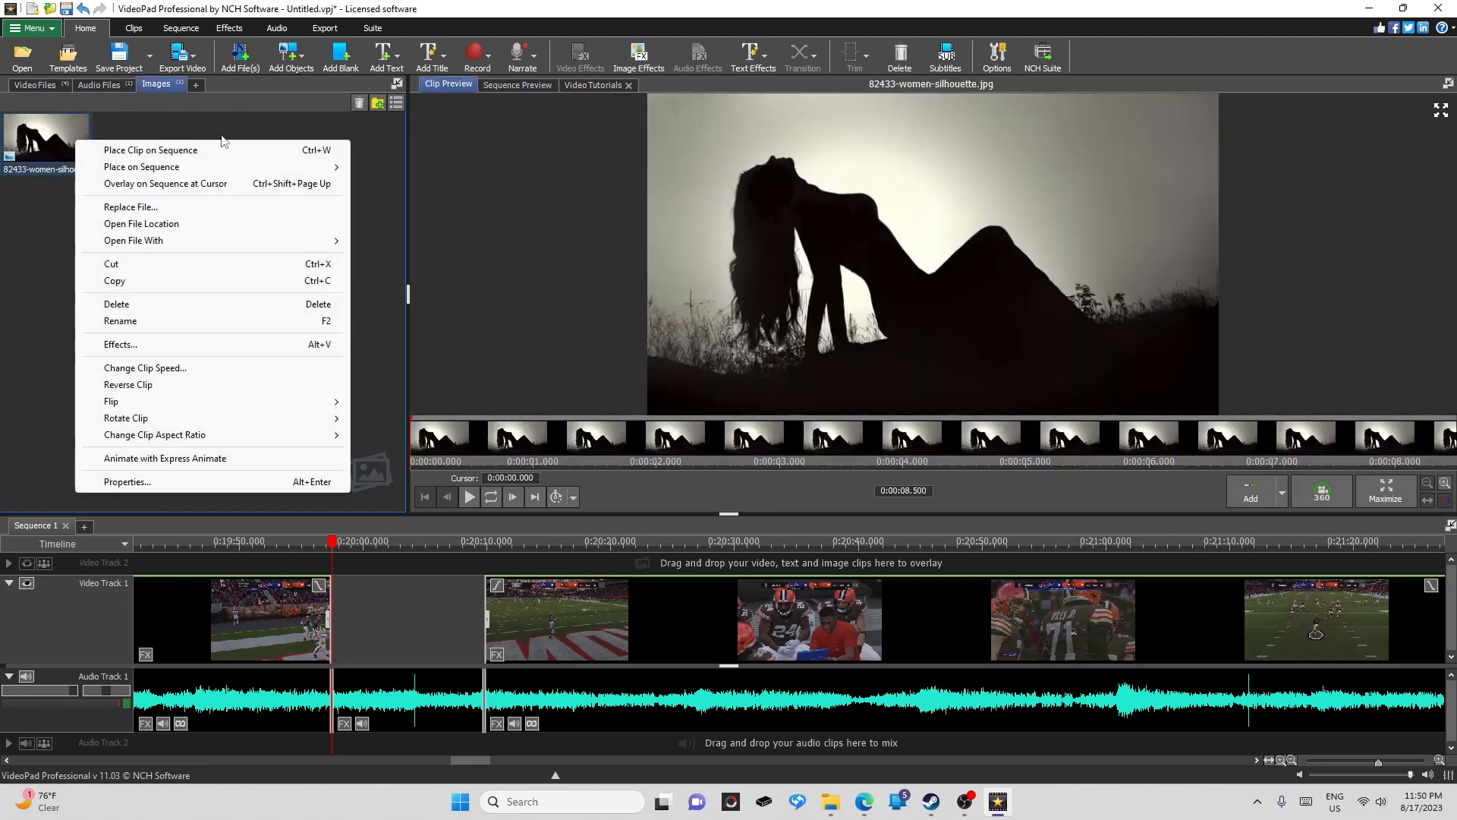
mouse_move(243, 167)
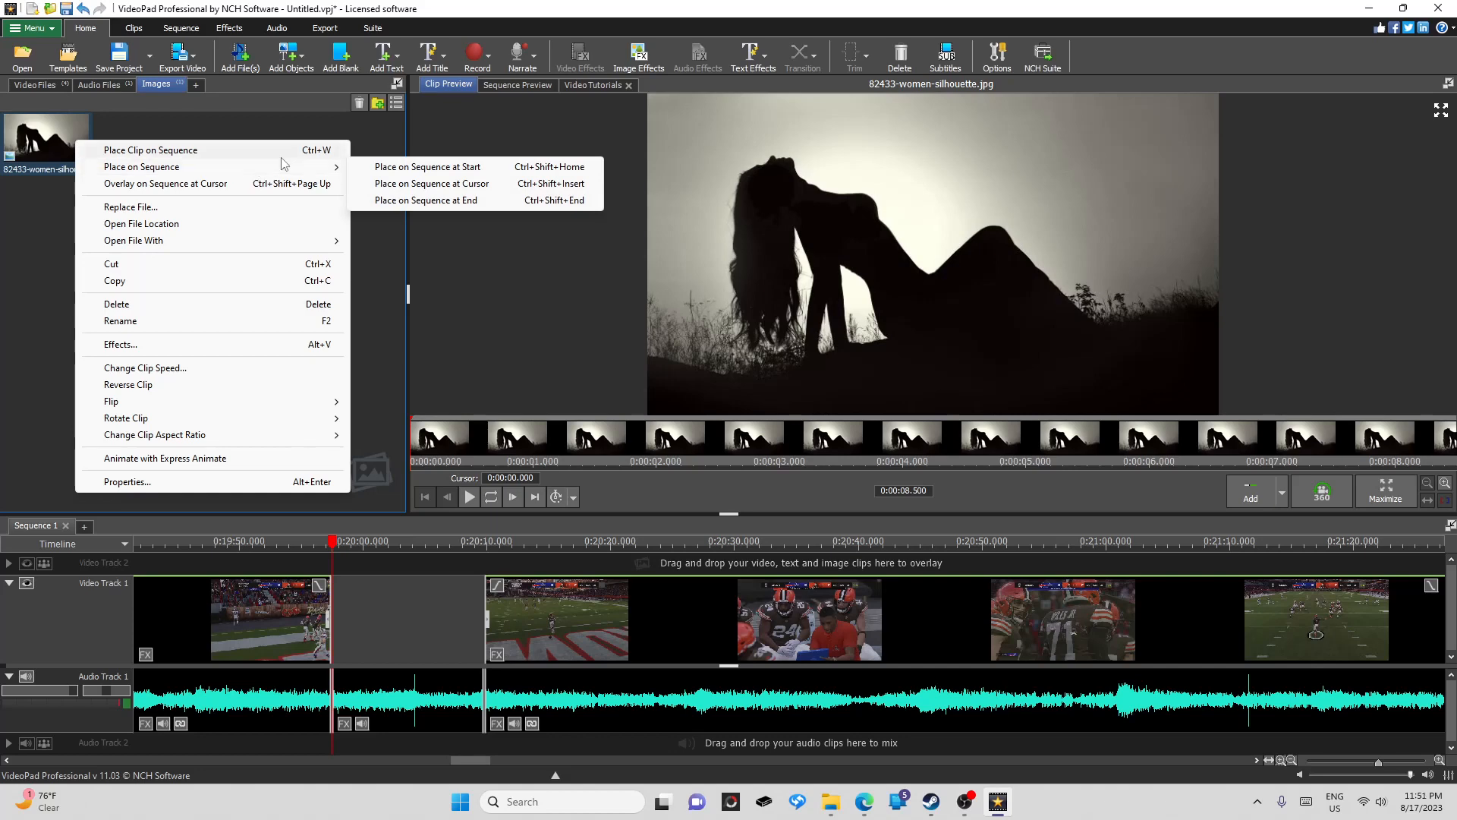
click(418, 185)
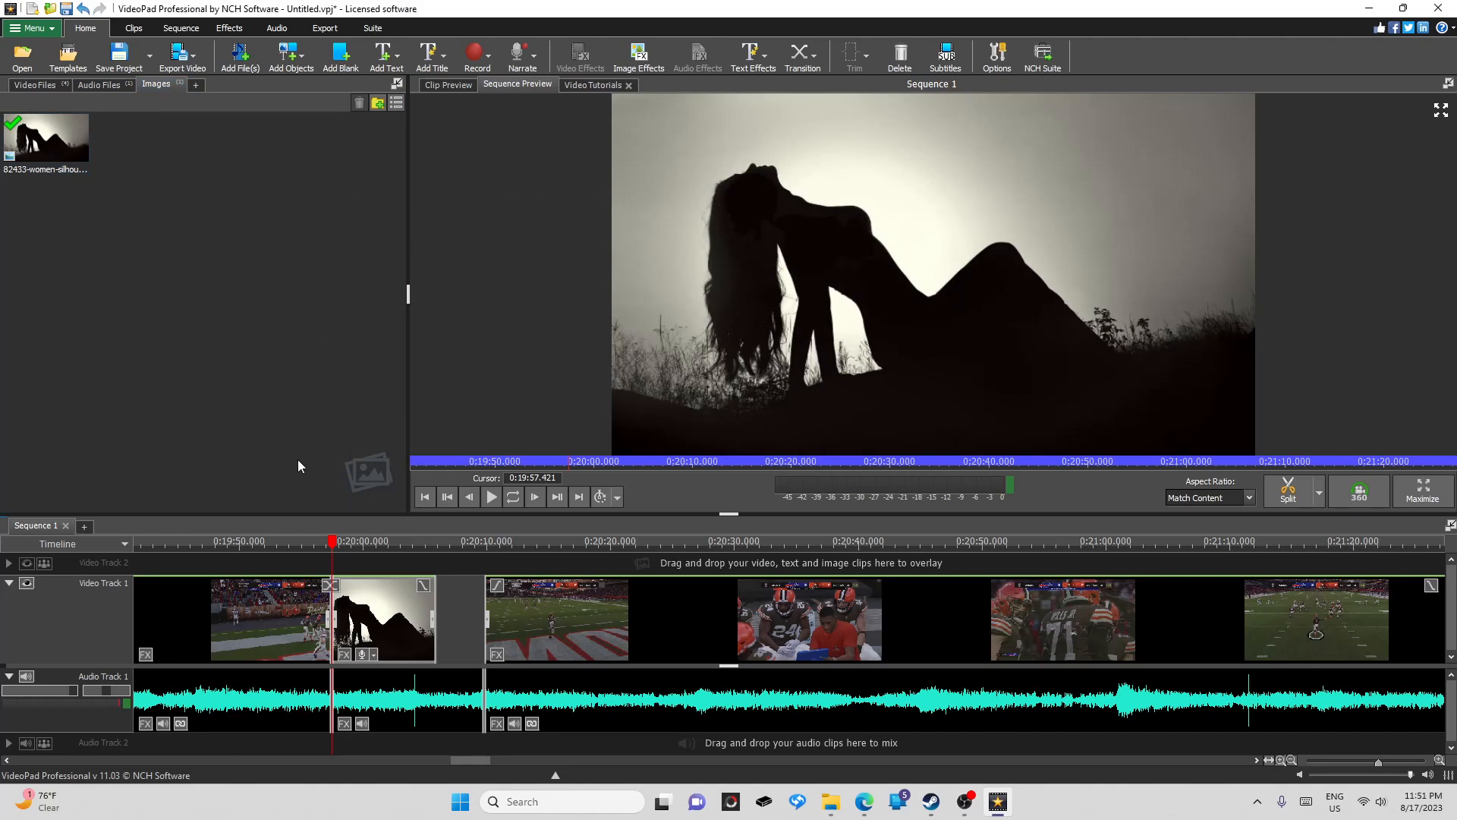
Delete the short section's original audio without rippling, and place the Rihanna - Diamonds MP3 on the sequence at the 0:19:57 cursor
right_click(374, 694)
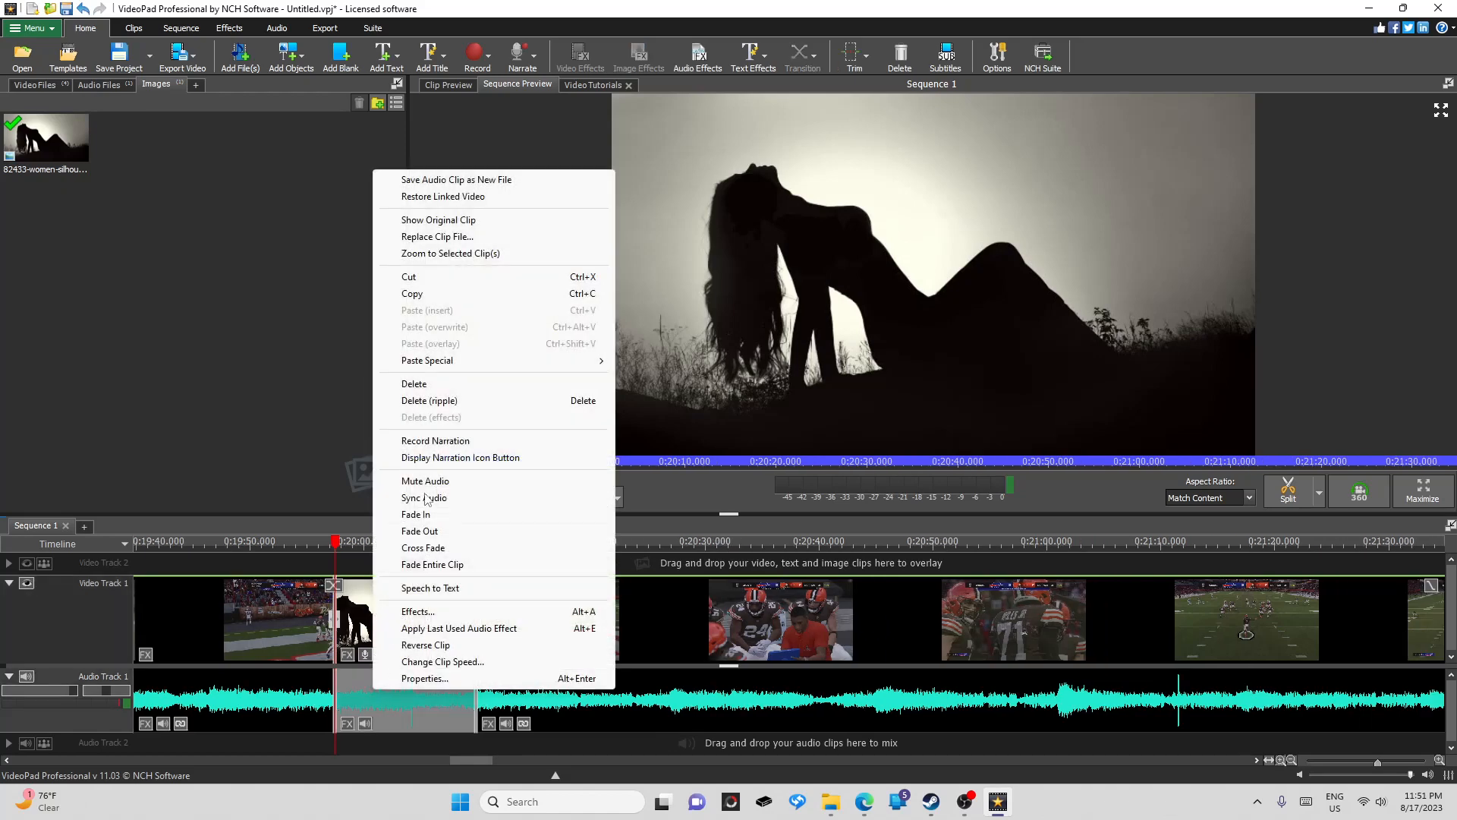
click(414, 384)
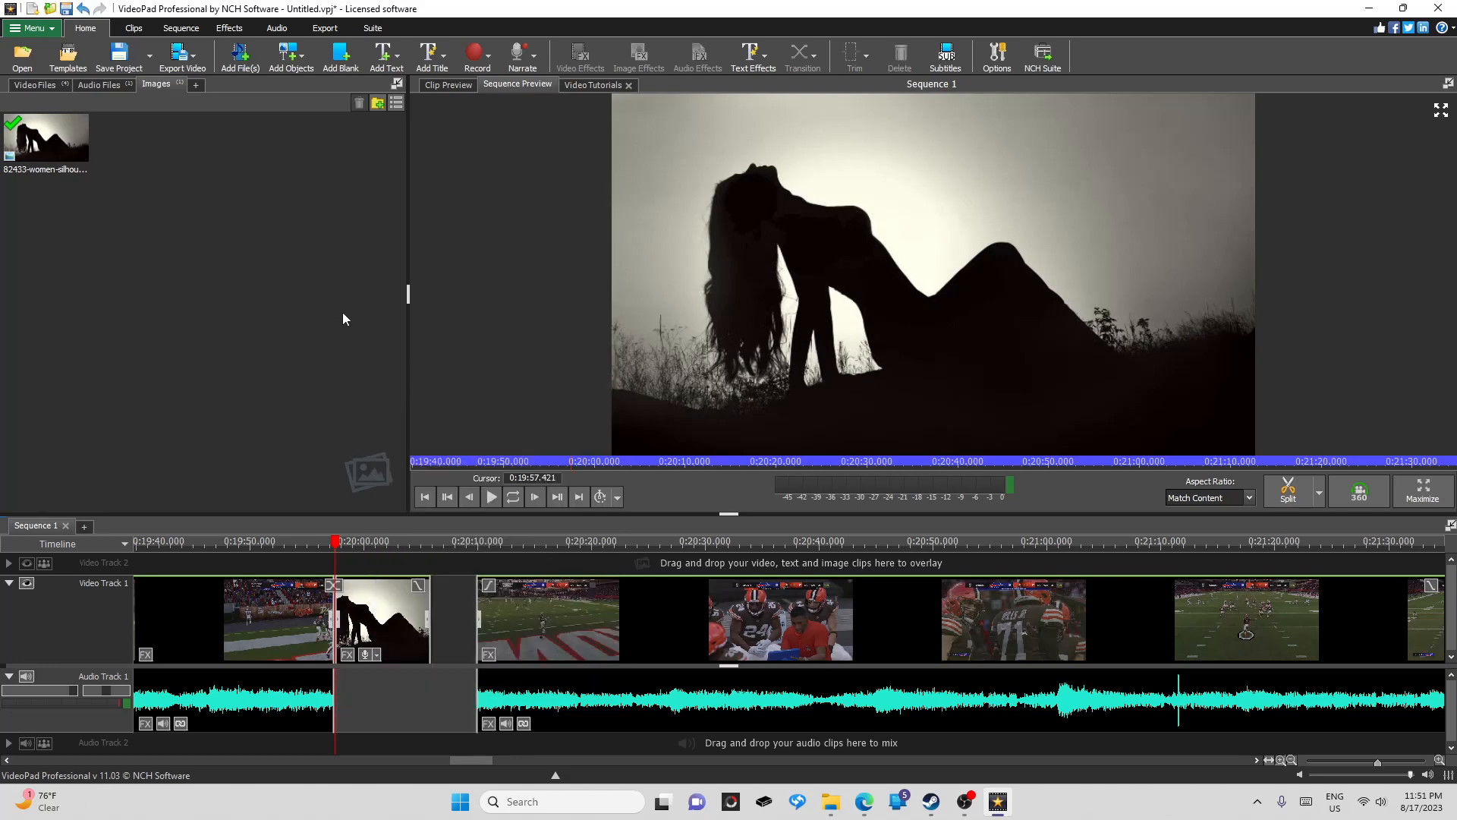
click(91, 86)
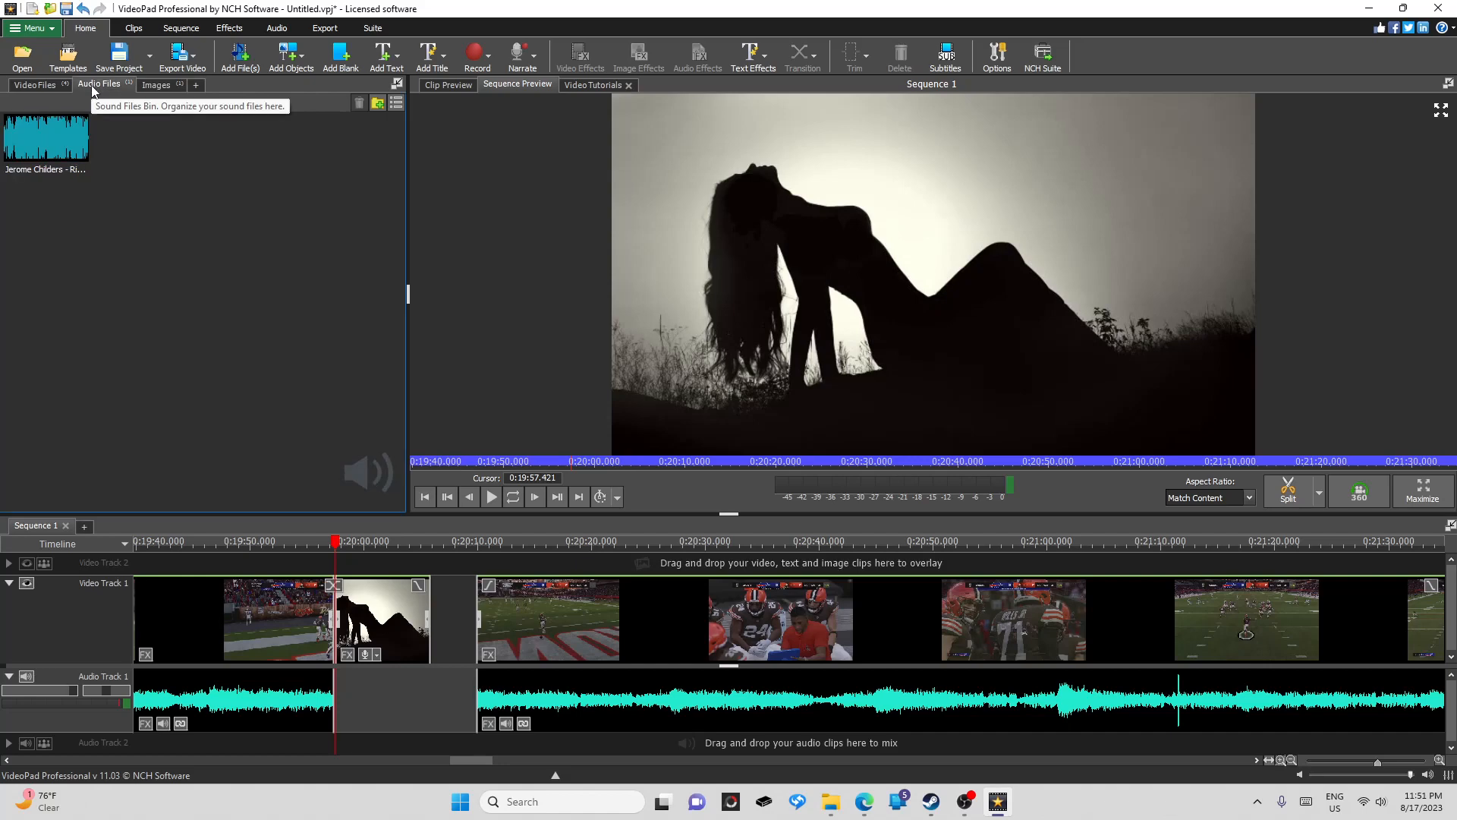
click(64, 144)
right_click(65, 146)
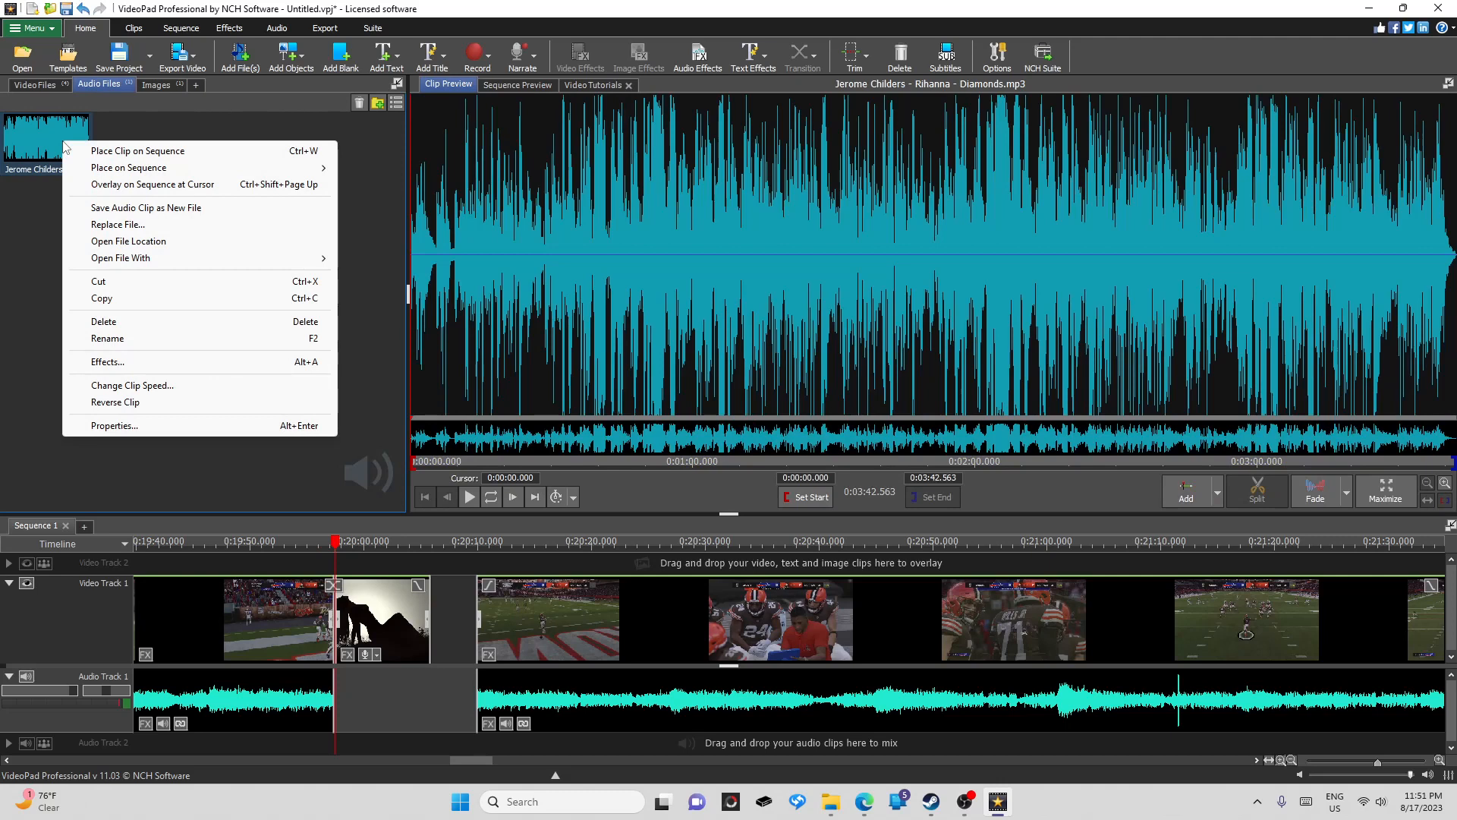
mouse_move(162, 171)
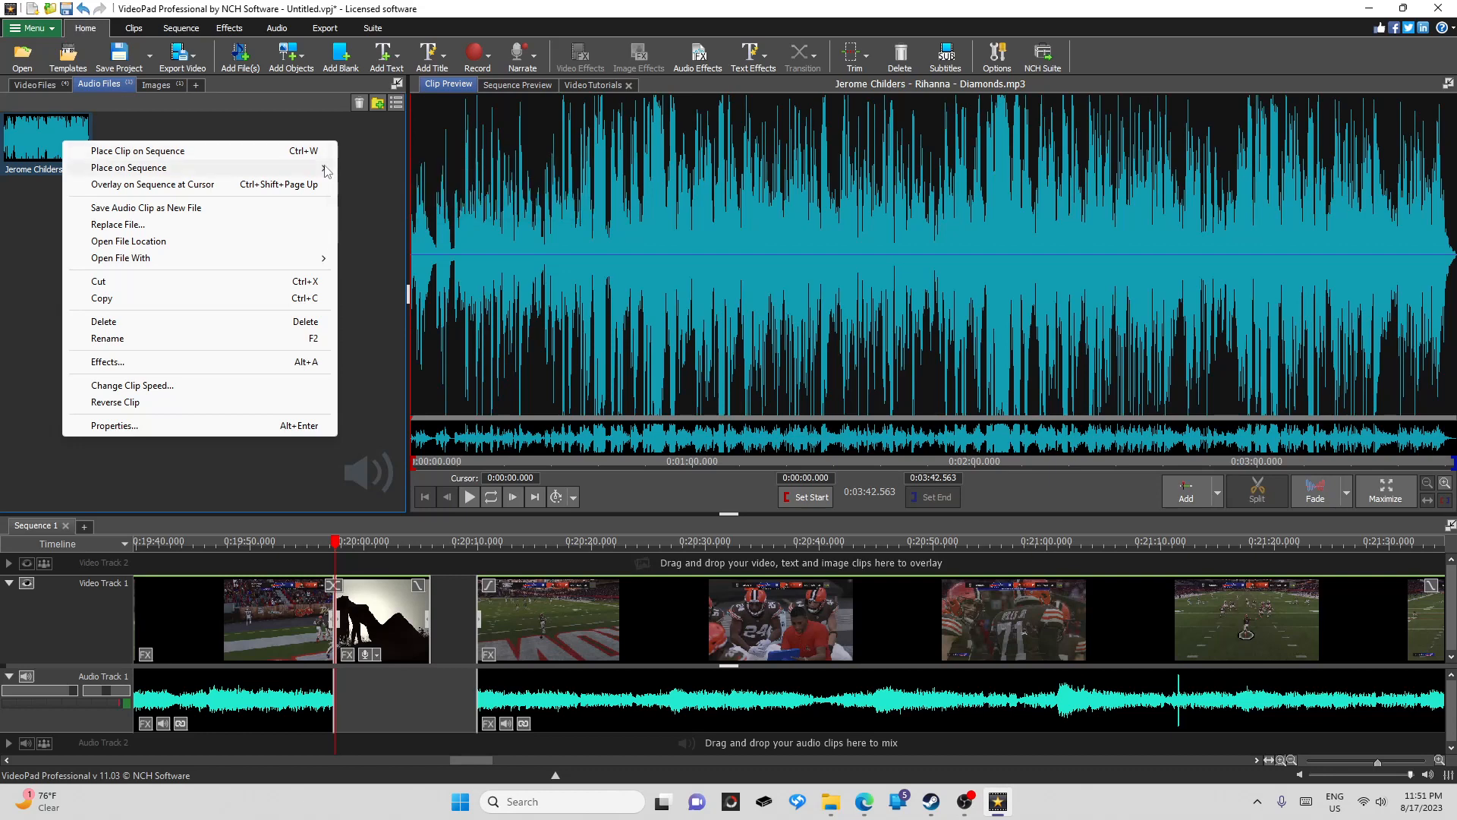
mouse_move(327, 171)
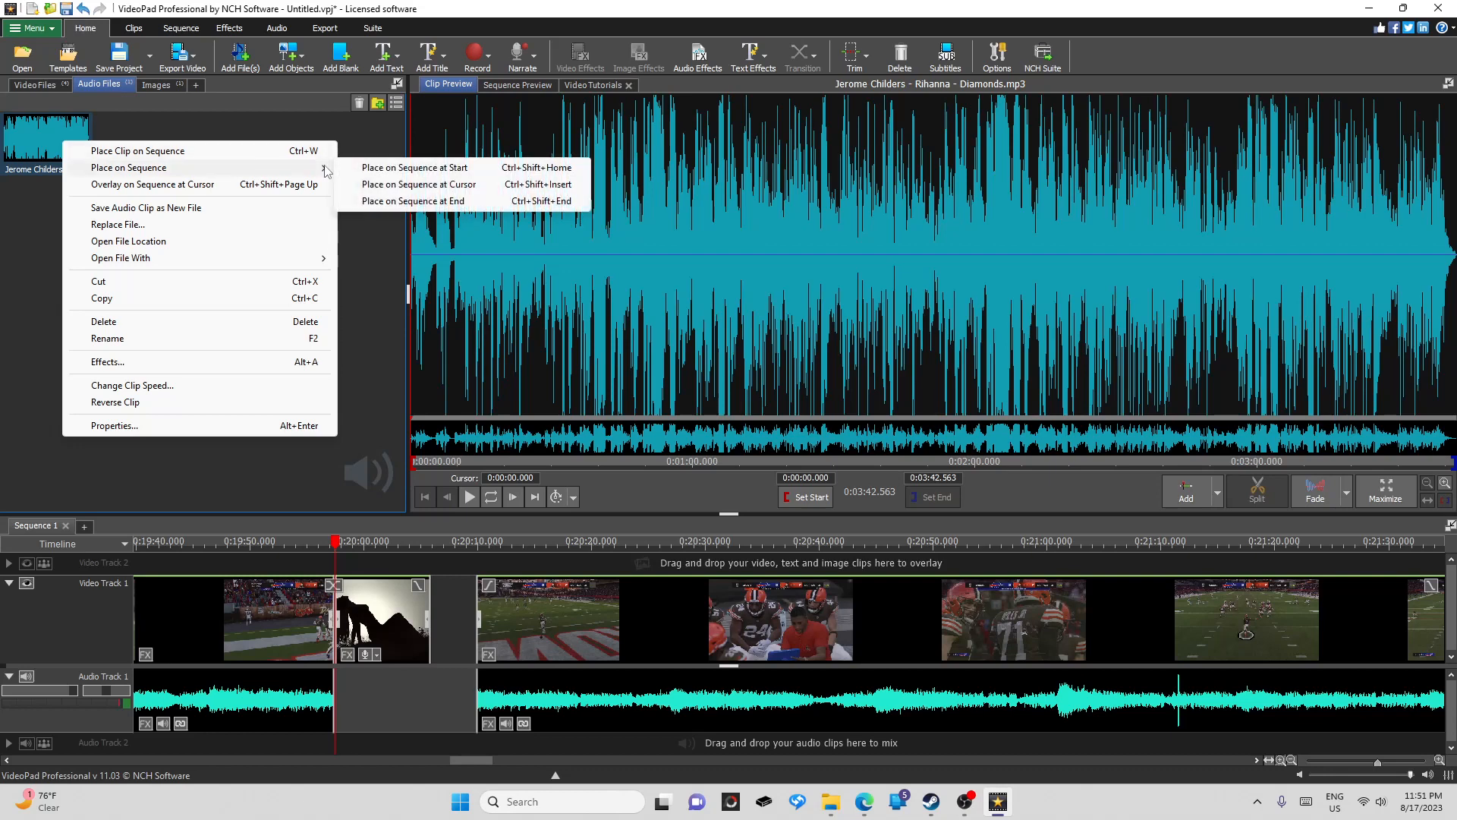
click(394, 186)
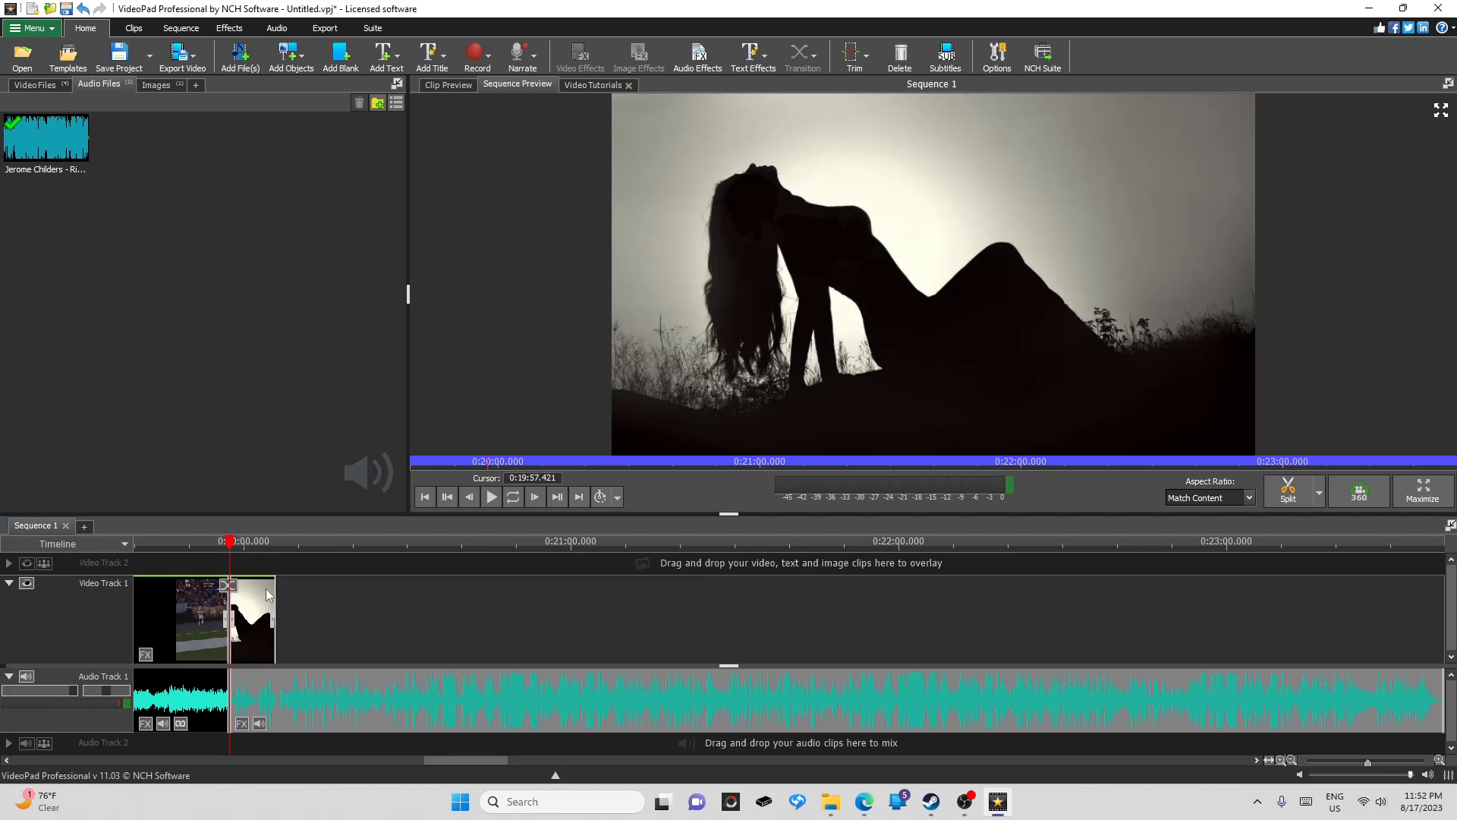
Split the song at the image's end, about 0:20:06, and ripple-delete the rest of the song after the split
click(556, 497)
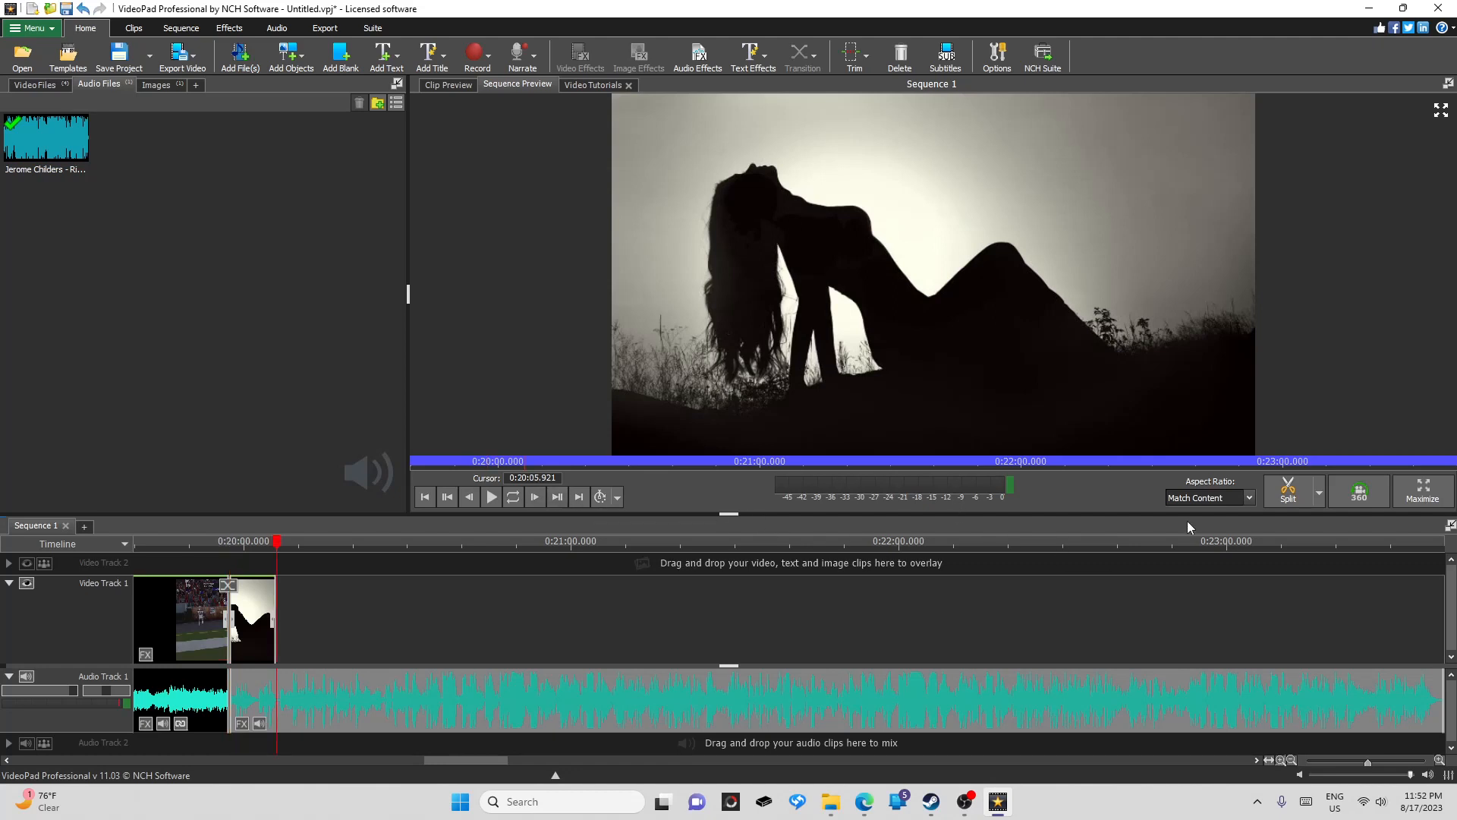
click(1289, 492)
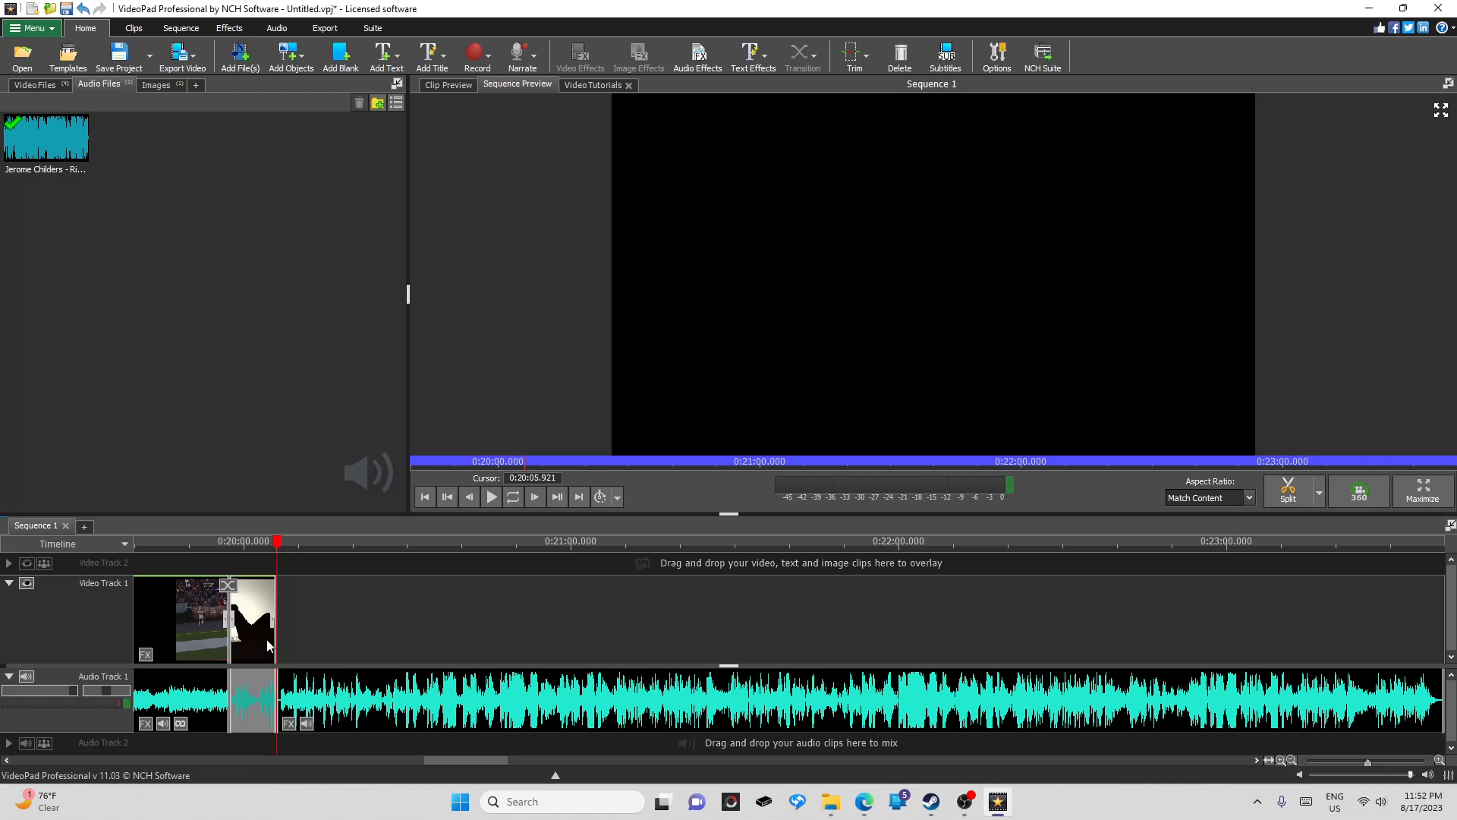
click(337, 708)
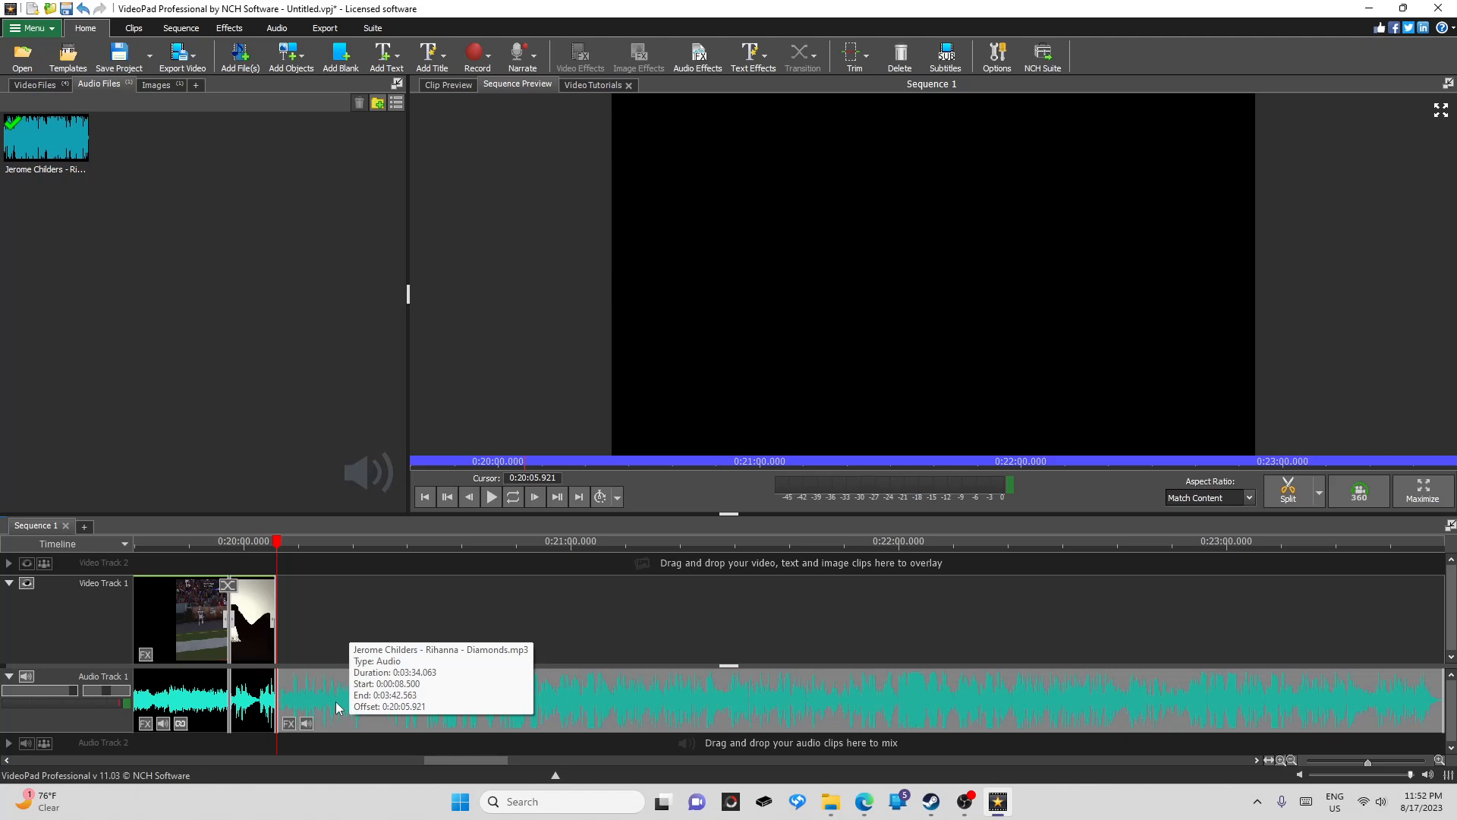
scroll(337, 708, up, 1)
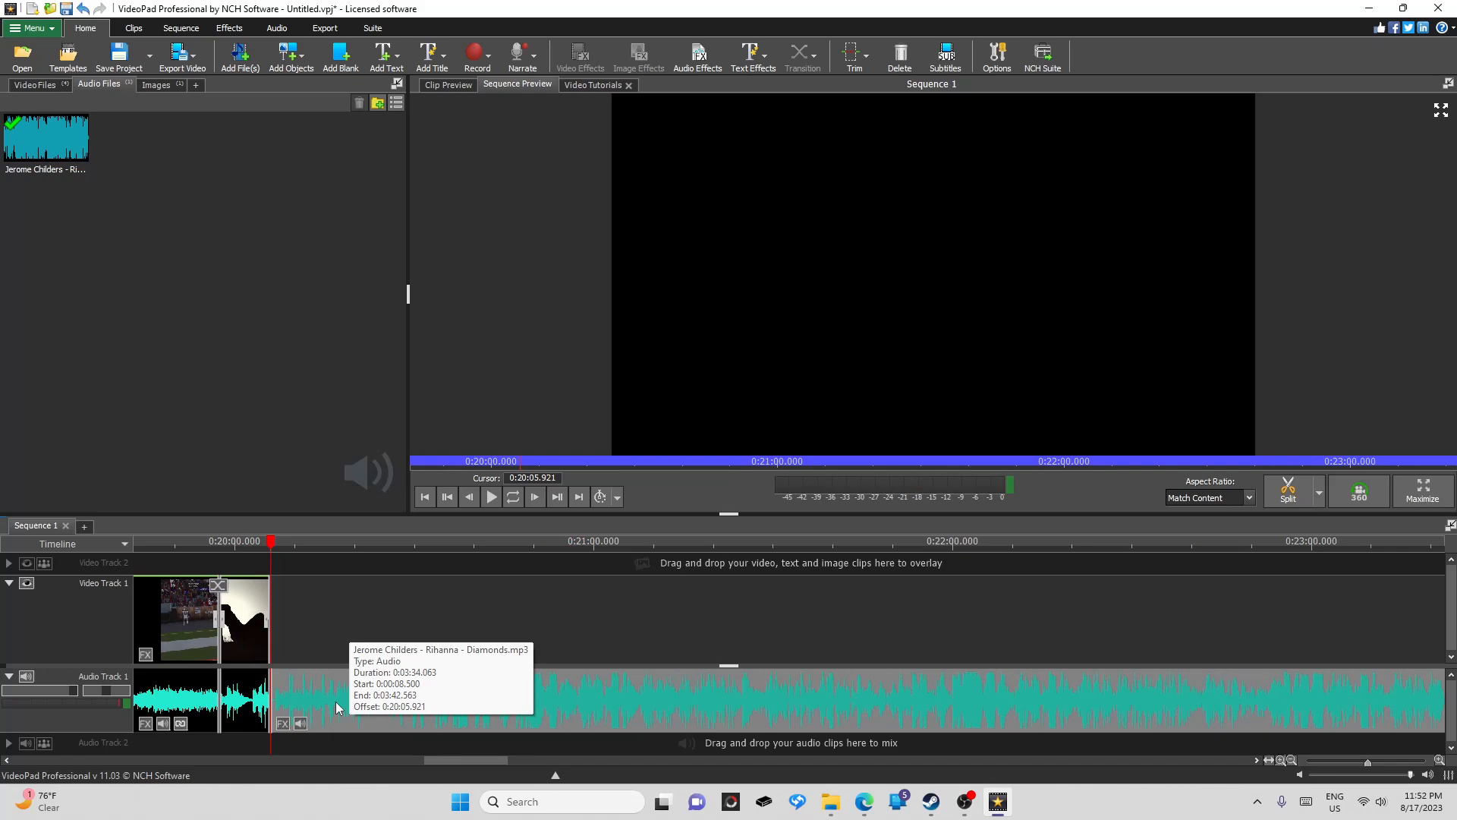
right_click(337, 707)
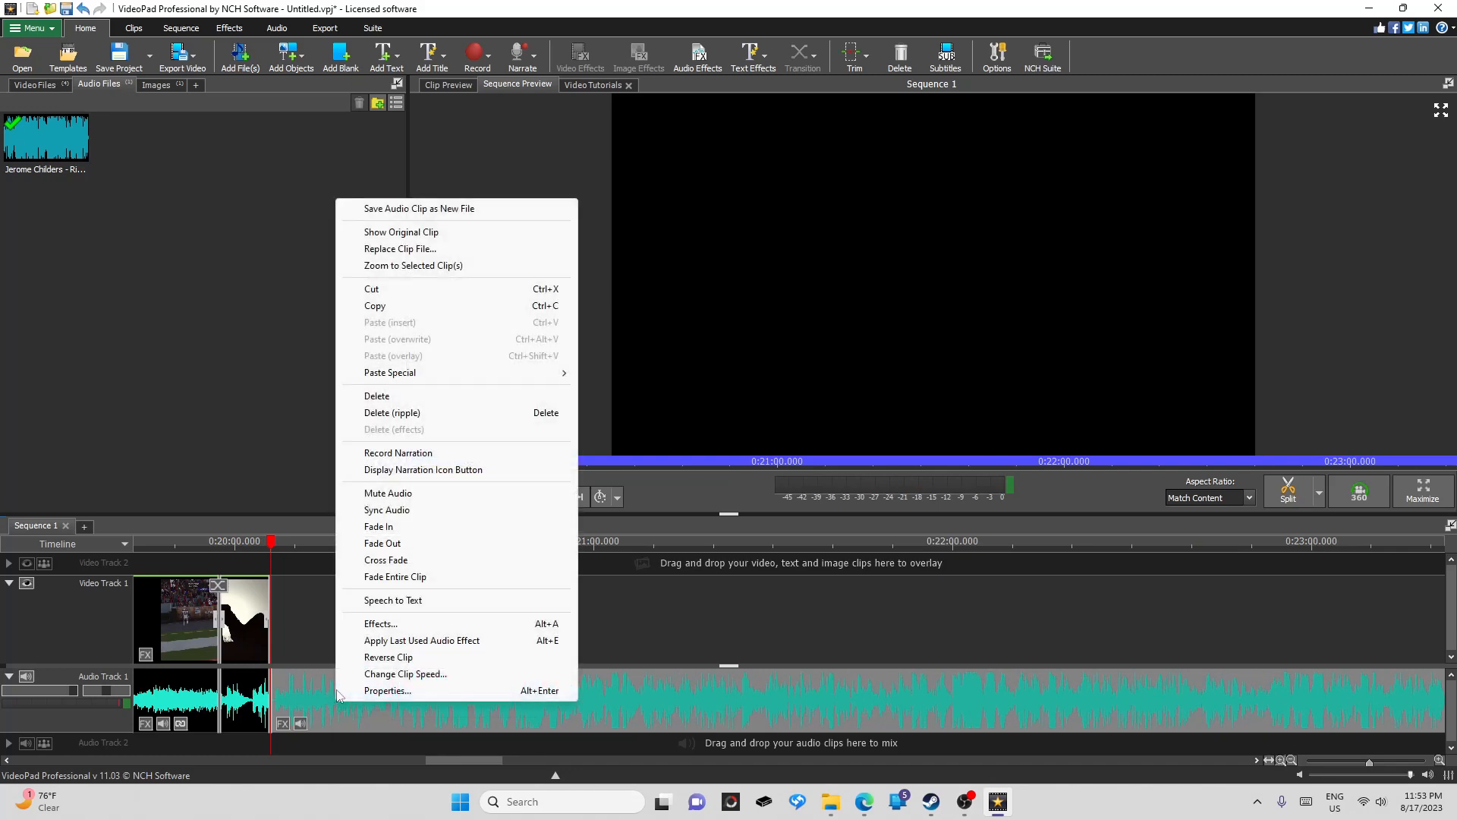
click(399, 413)
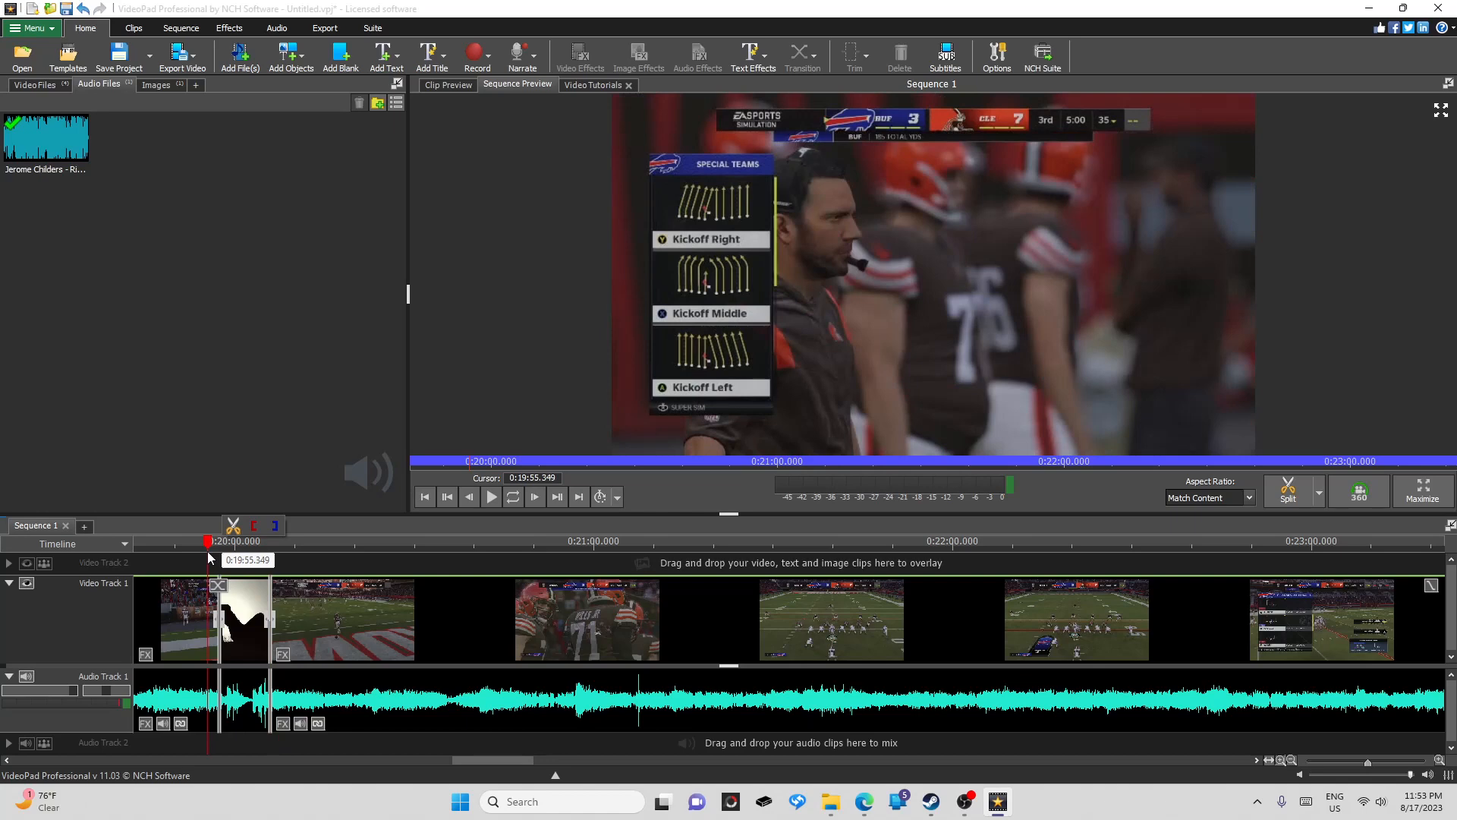
Play the sequence from about 0:19:55 to 0:20:08 to check the inserted image and music
click(744, 351)
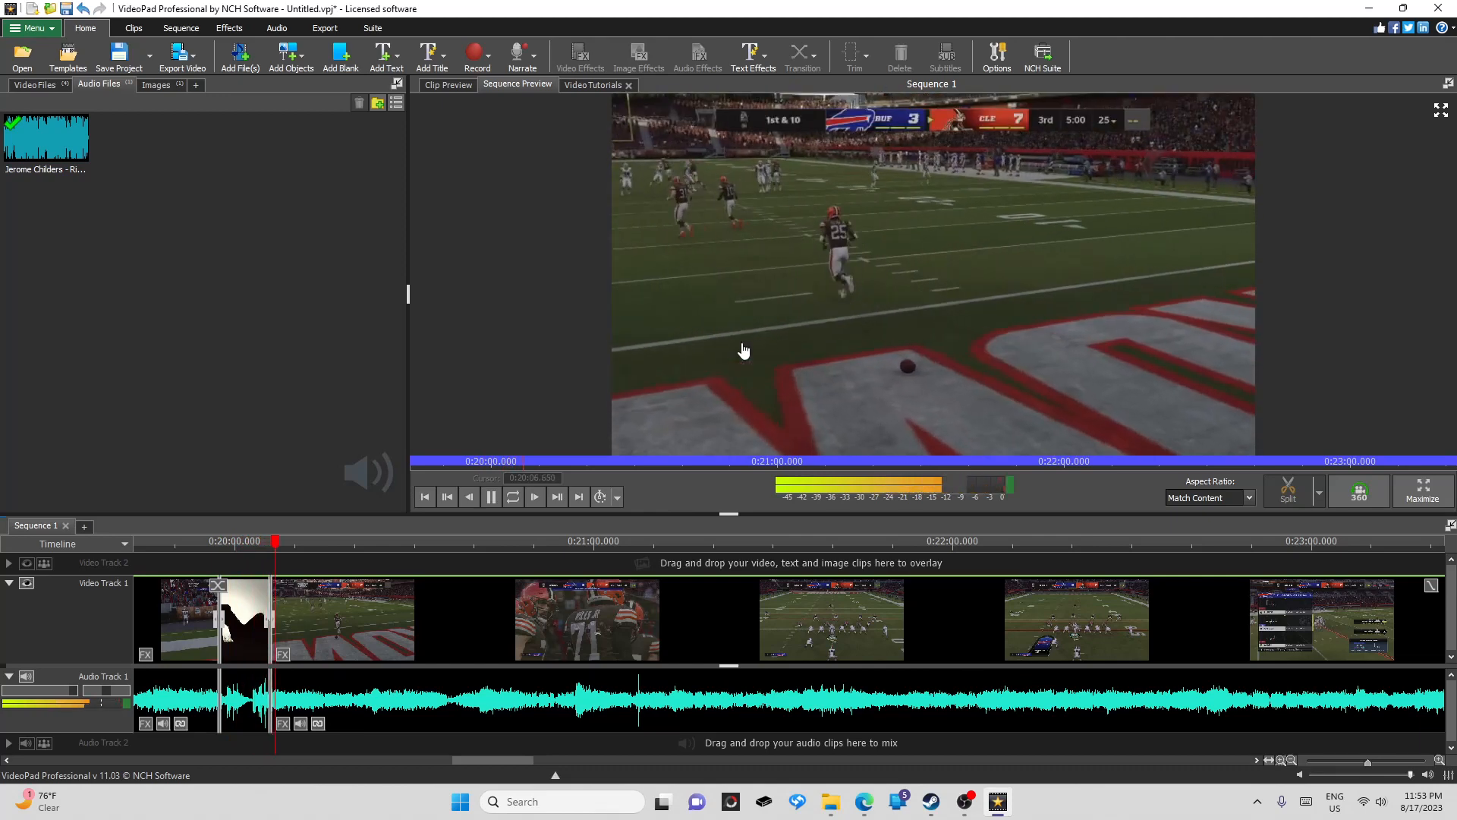
key(space)
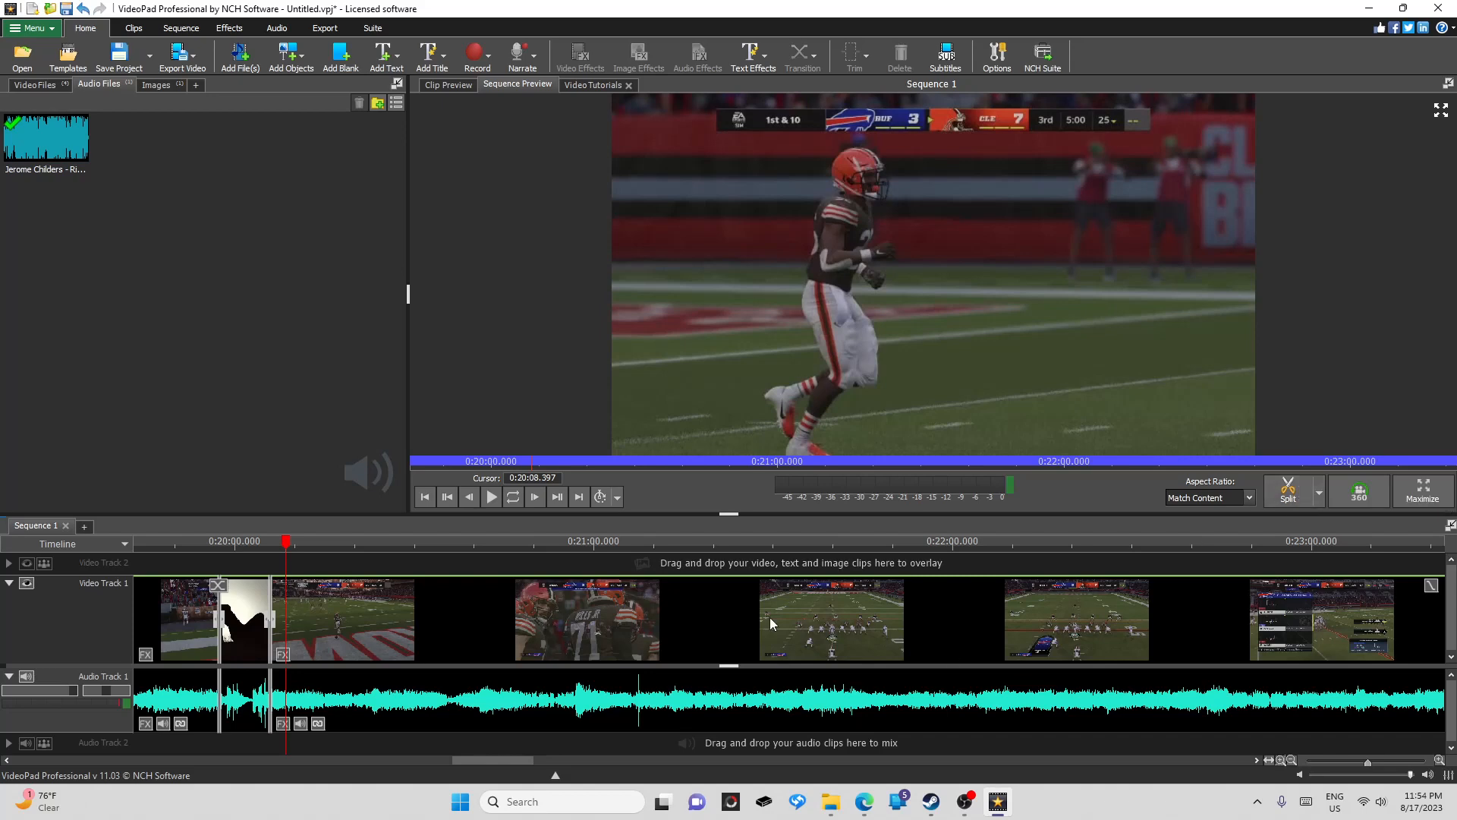
Split the recording at about 0:21:12 and again at 0:21:25, and select the short section between the splits
click(668, 542)
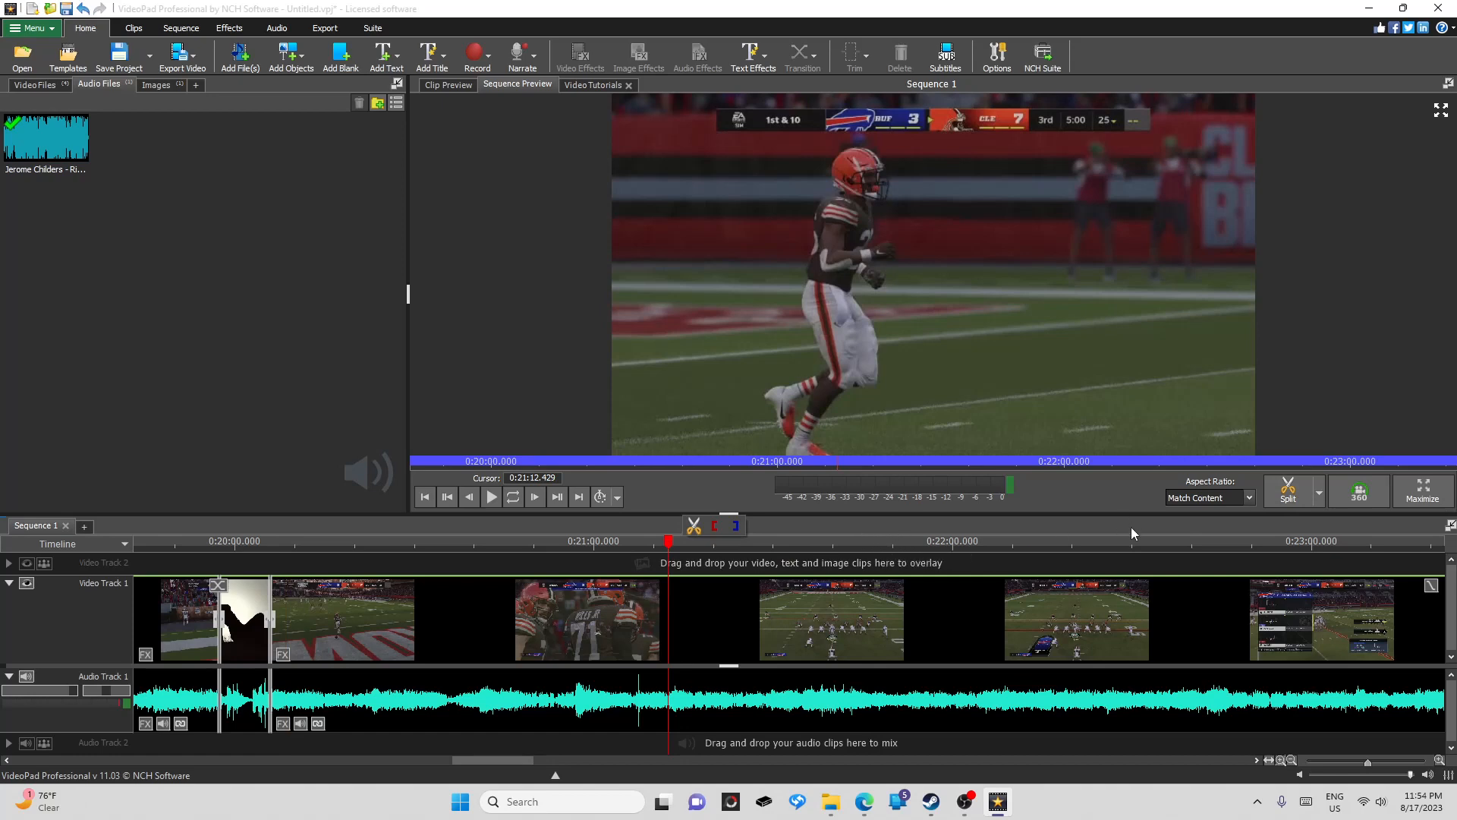
click(1287, 492)
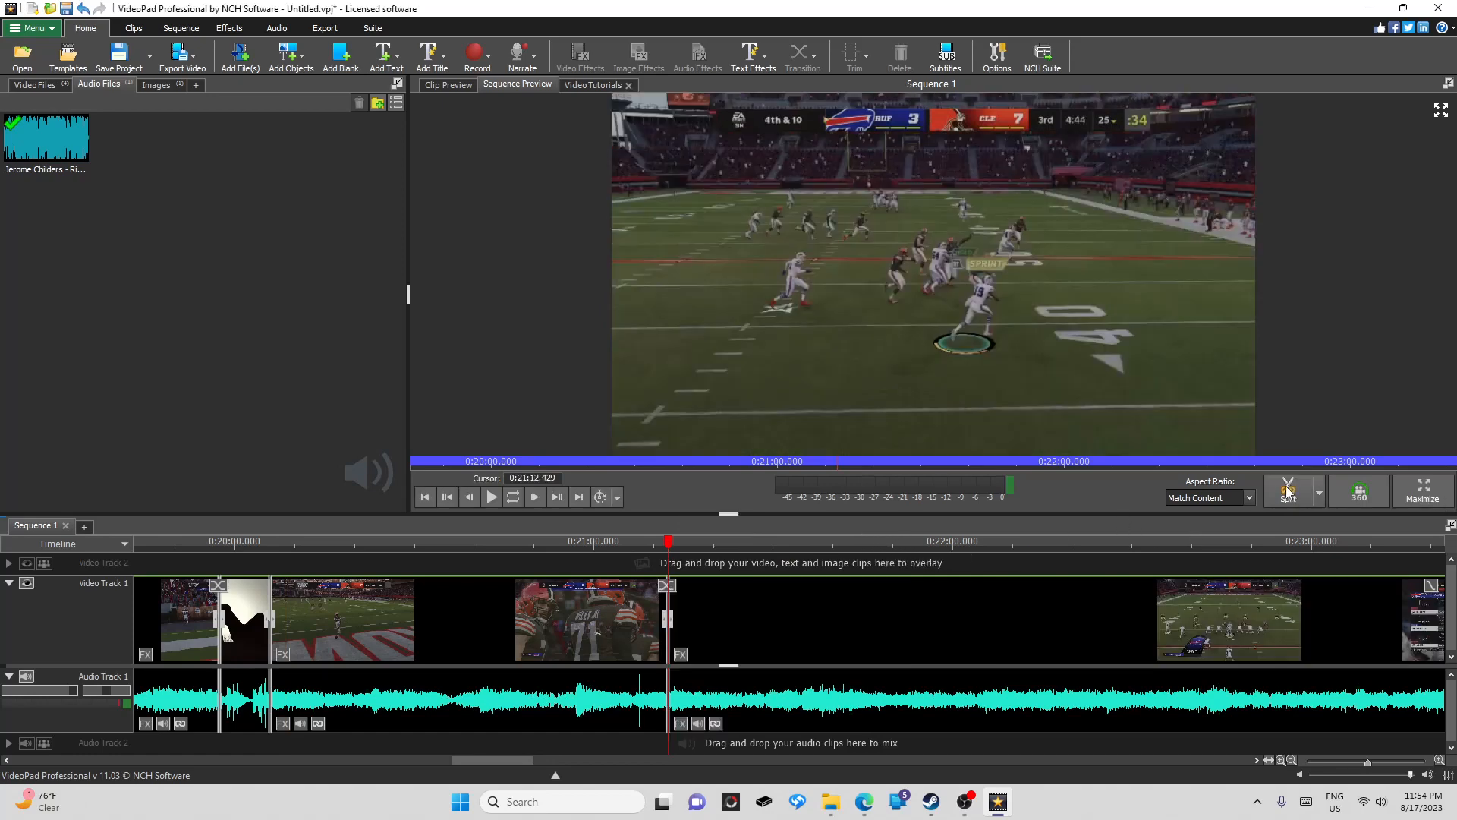
click(744, 561)
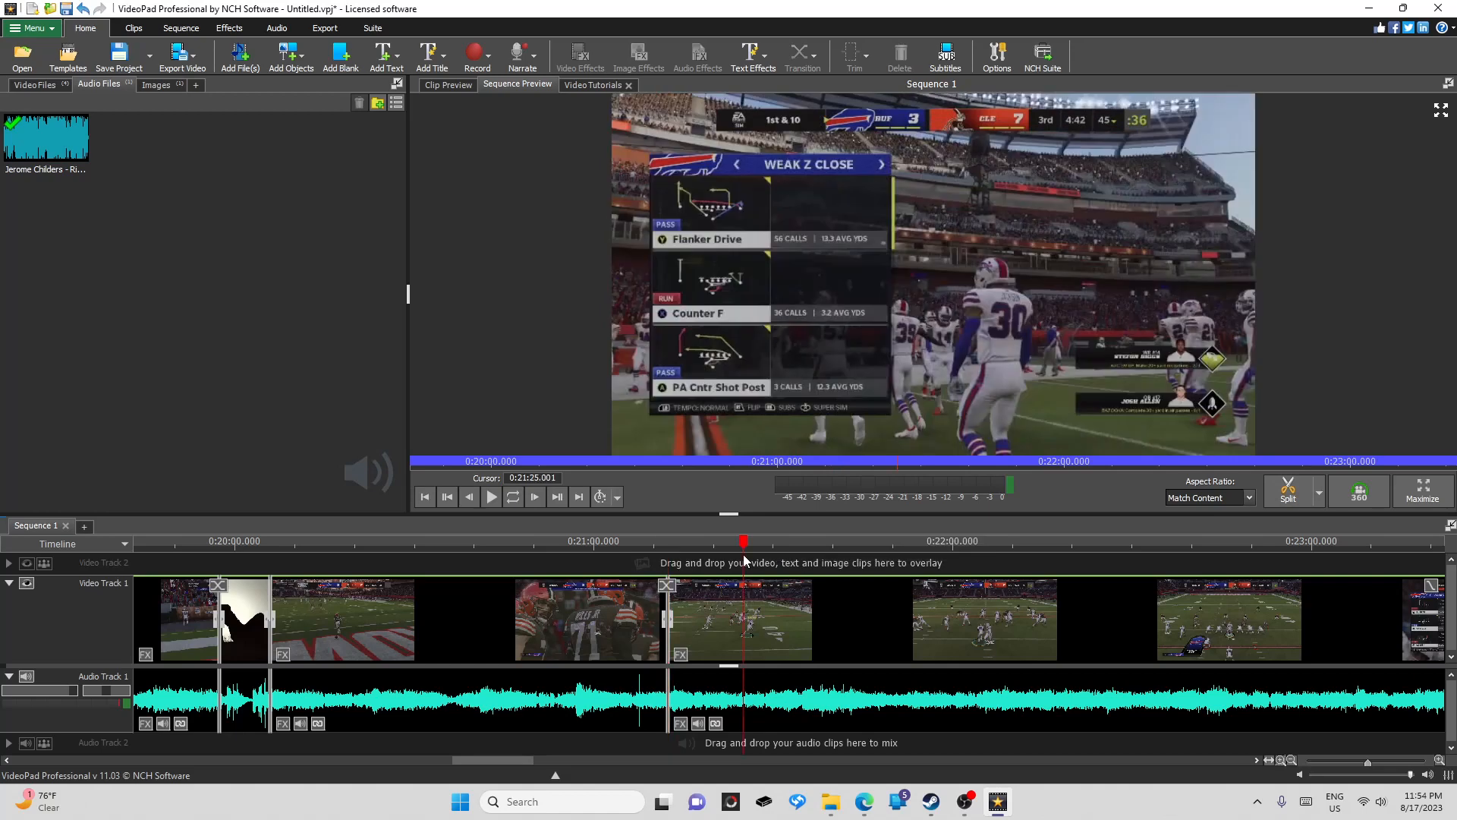
click(1287, 494)
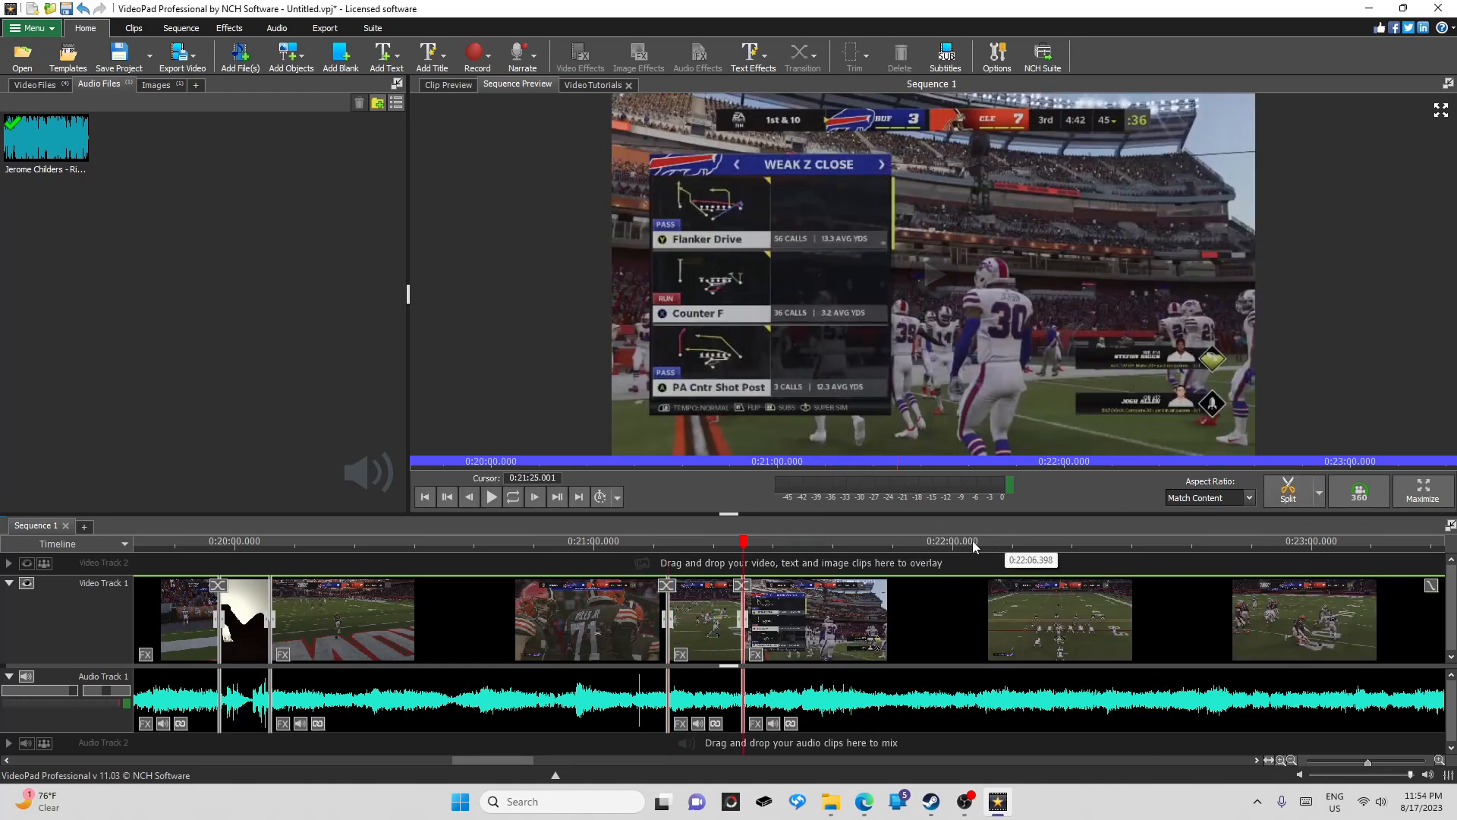
click(691, 636)
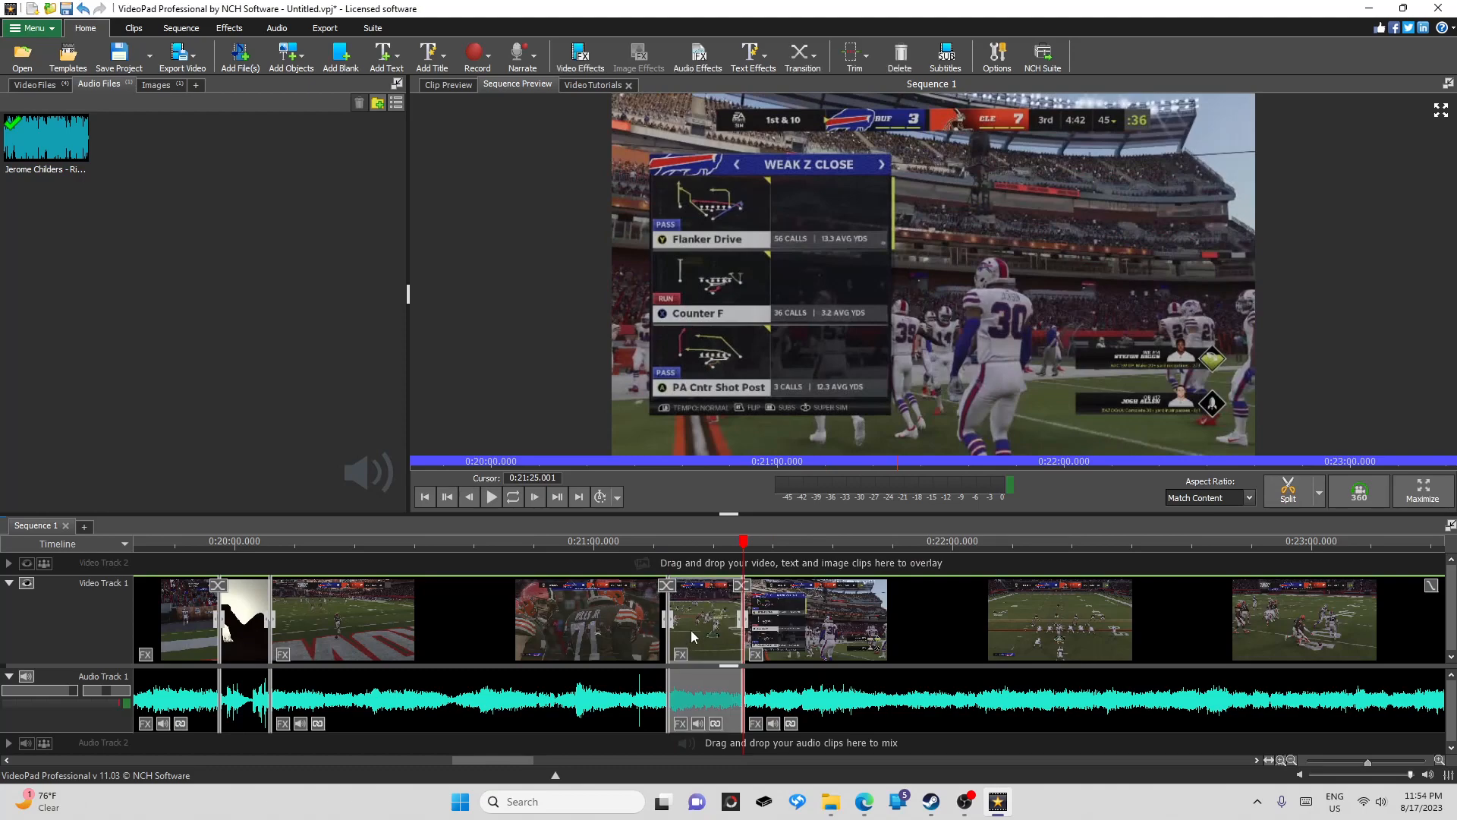
drag(690, 630, 853, 621)
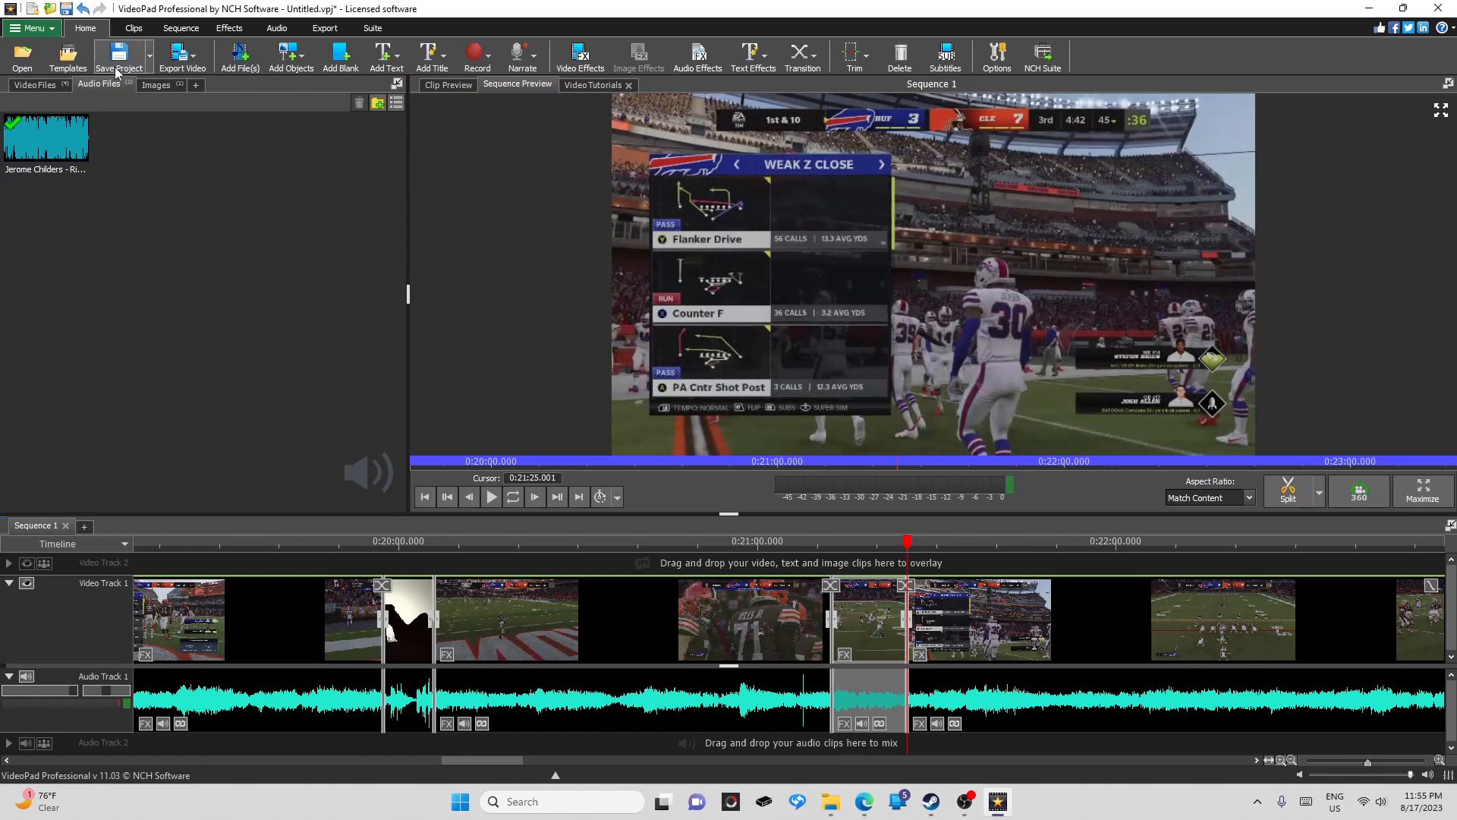
Undo the last two splits in the recording
click(89, 11)
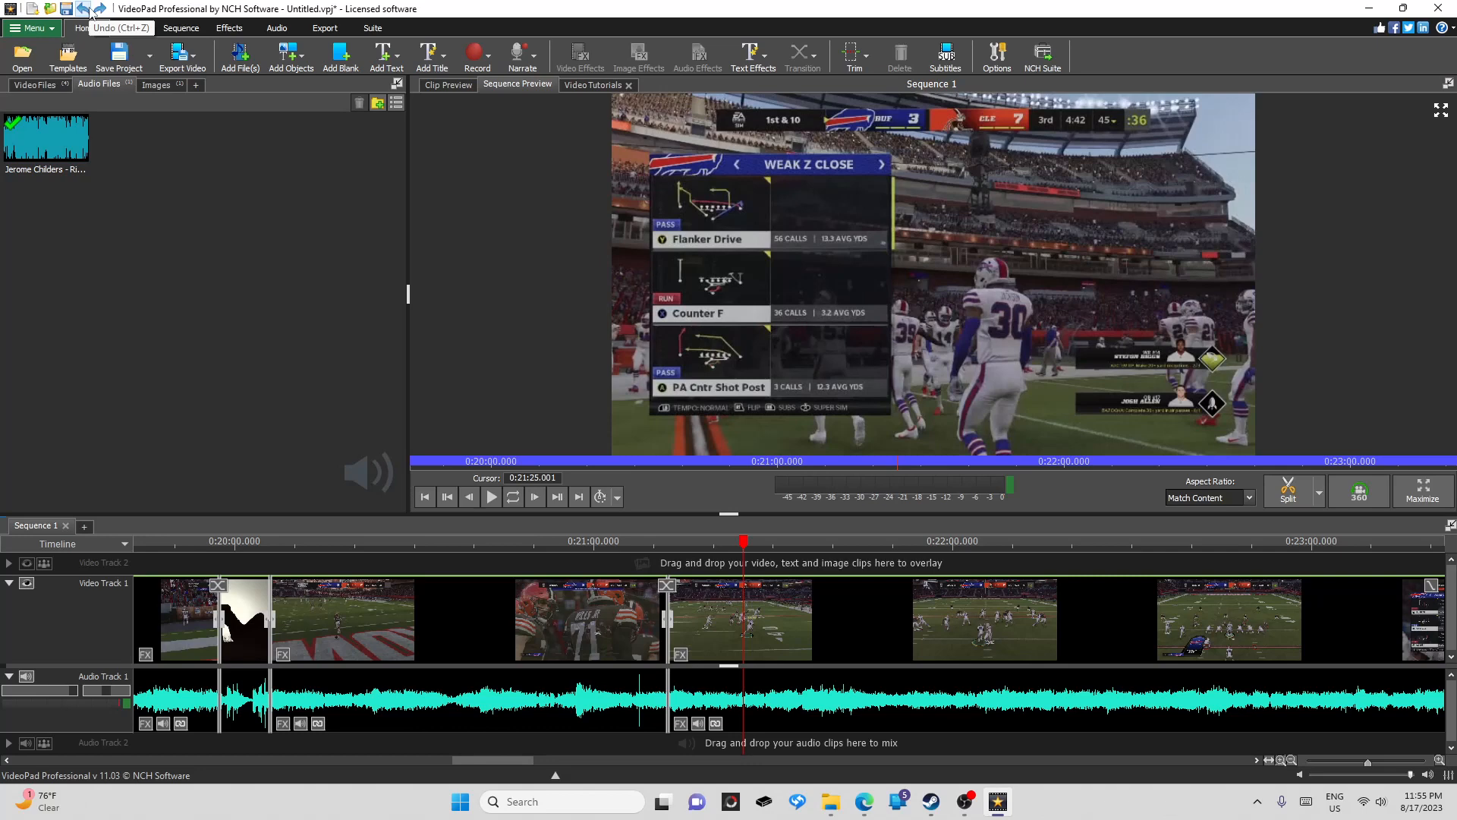
click(89, 11)
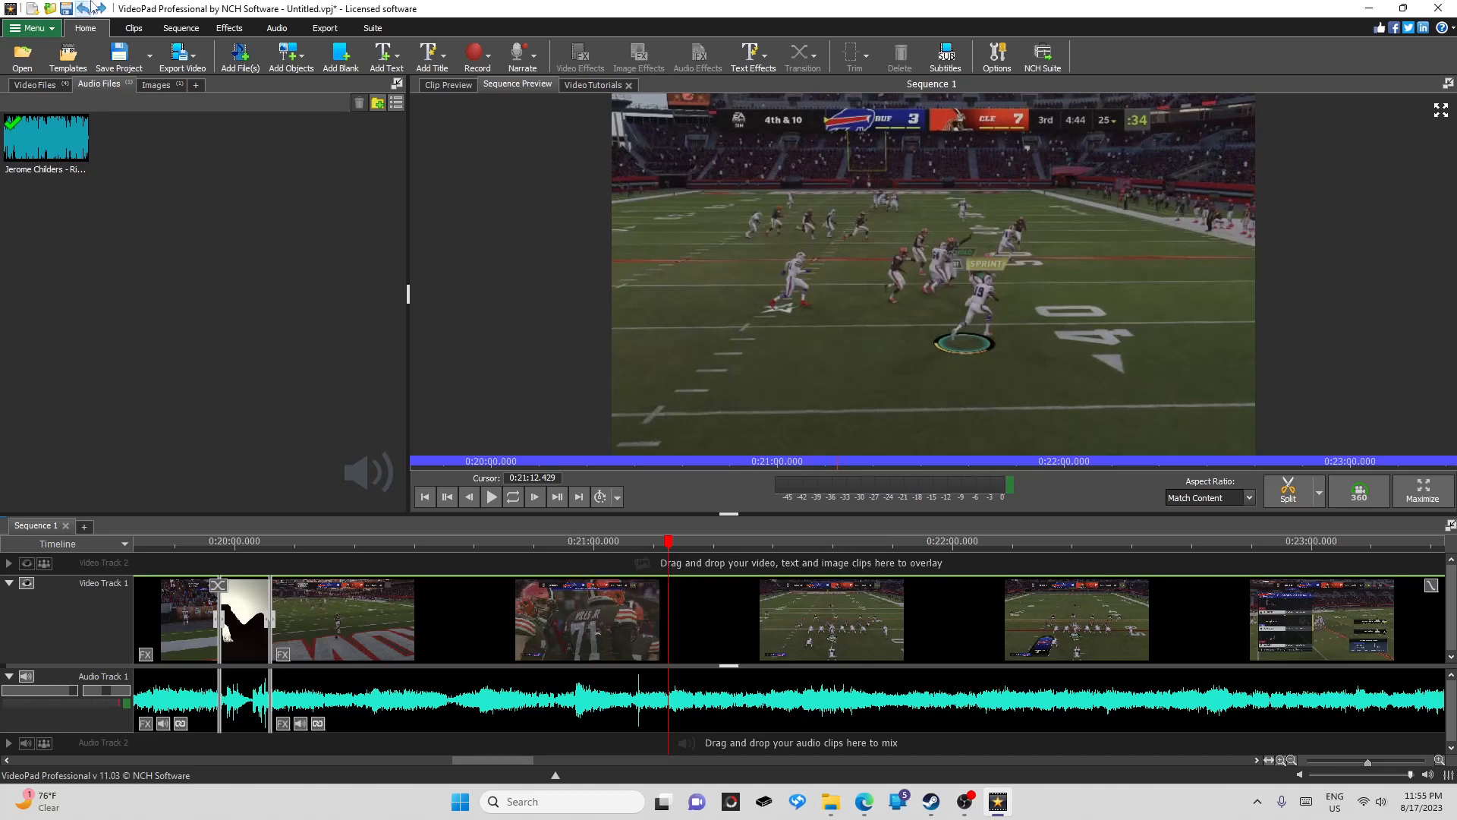
Place the Outro 3.mp4 video on the sequence at the end
click(50, 86)
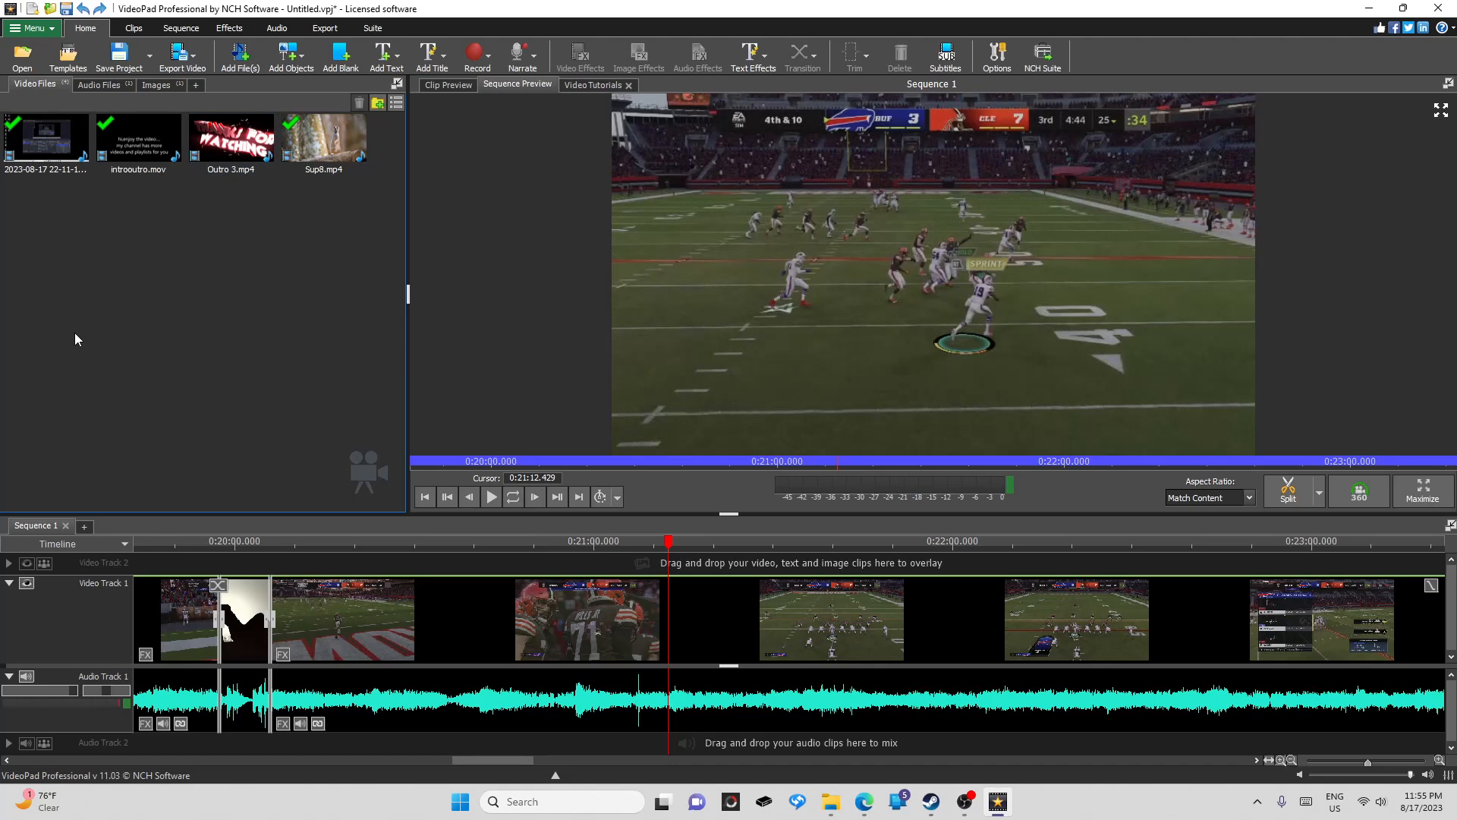
right_click(214, 150)
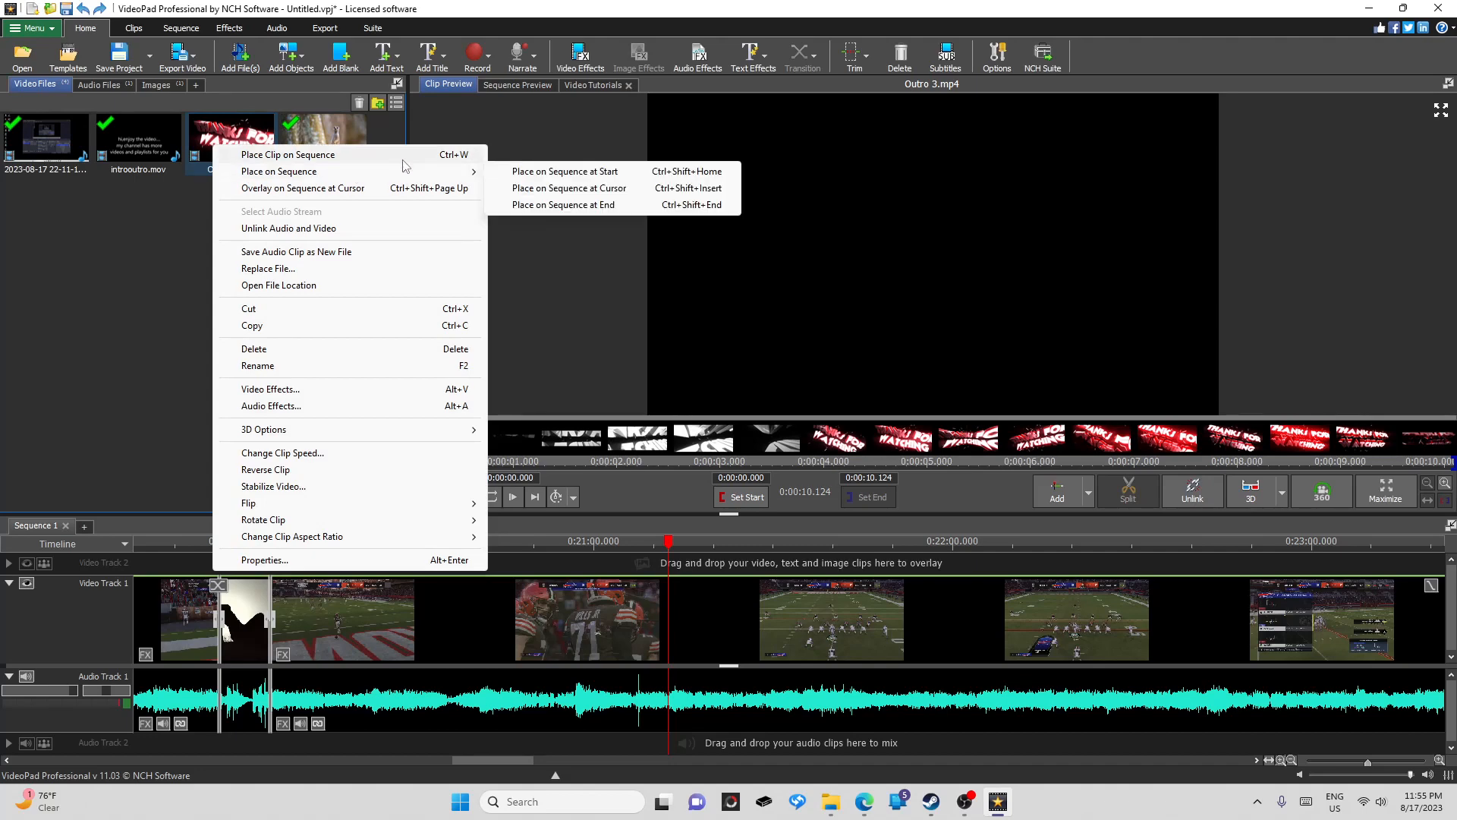
mouse_move(444, 177)
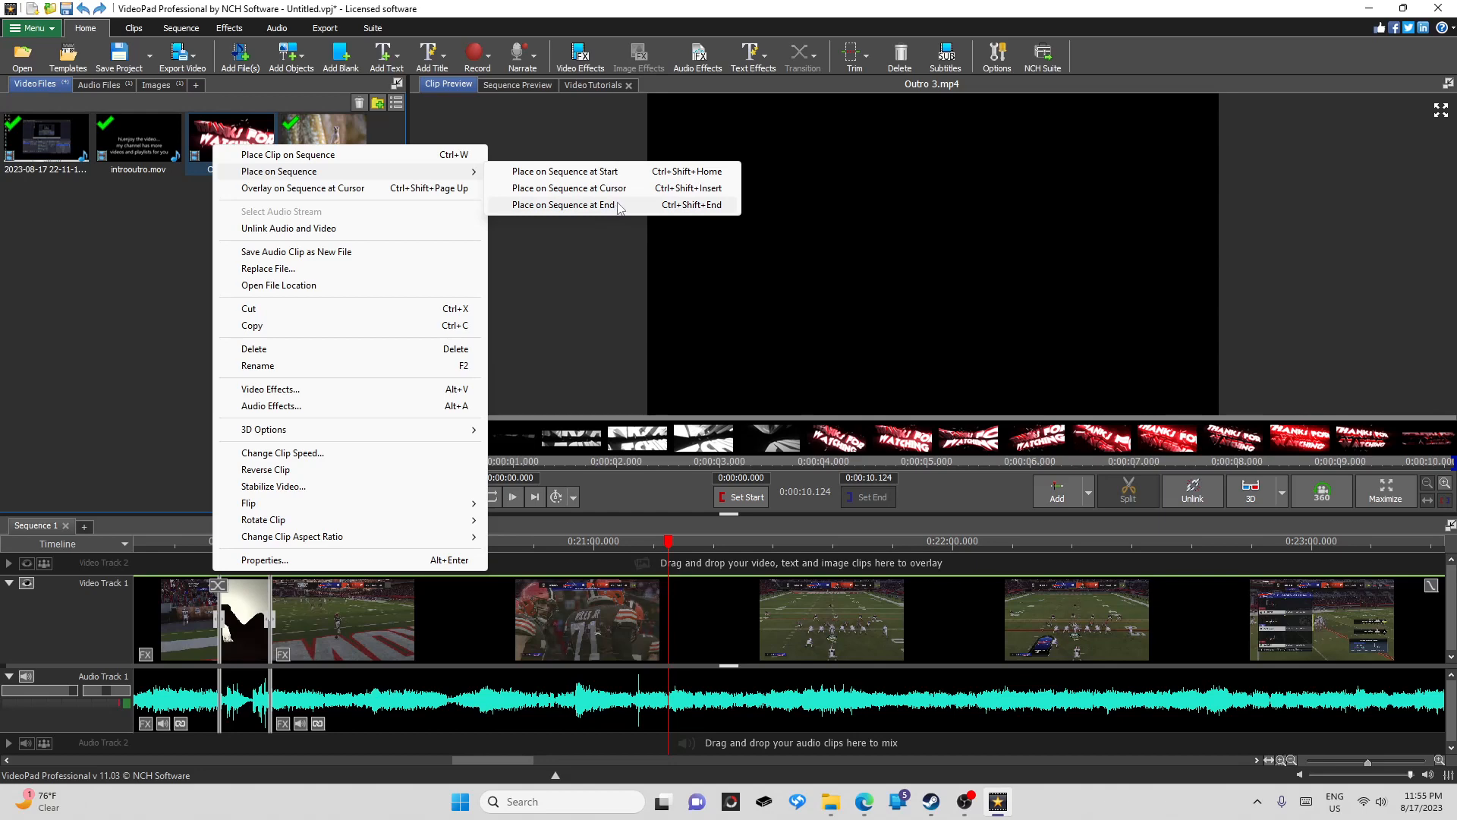
click(577, 205)
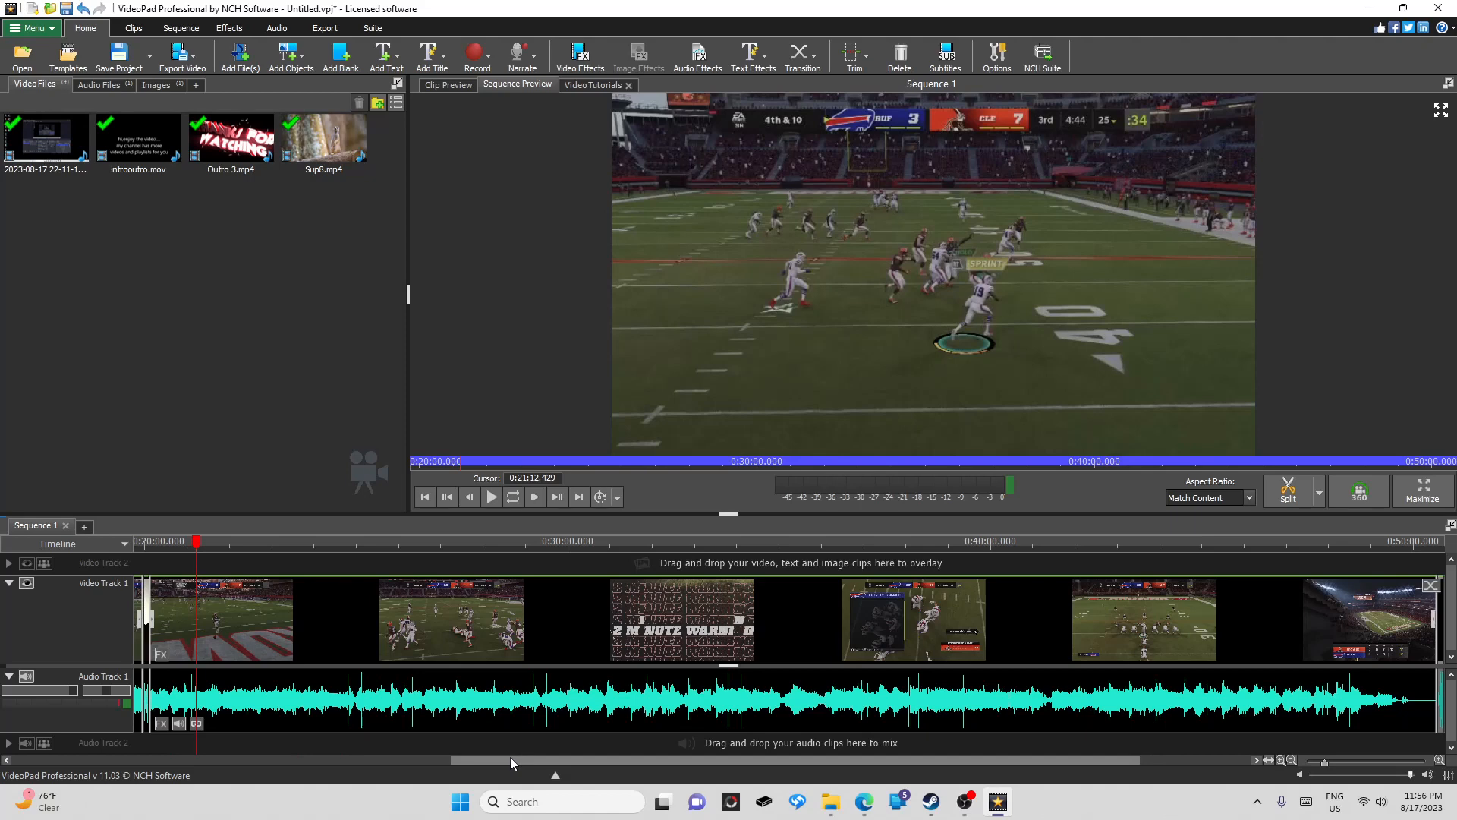
Examine the end of the sequence by moving the cursor between the outro's start and end edges, finishing at the sequence end
drag(510, 758, 667, 762)
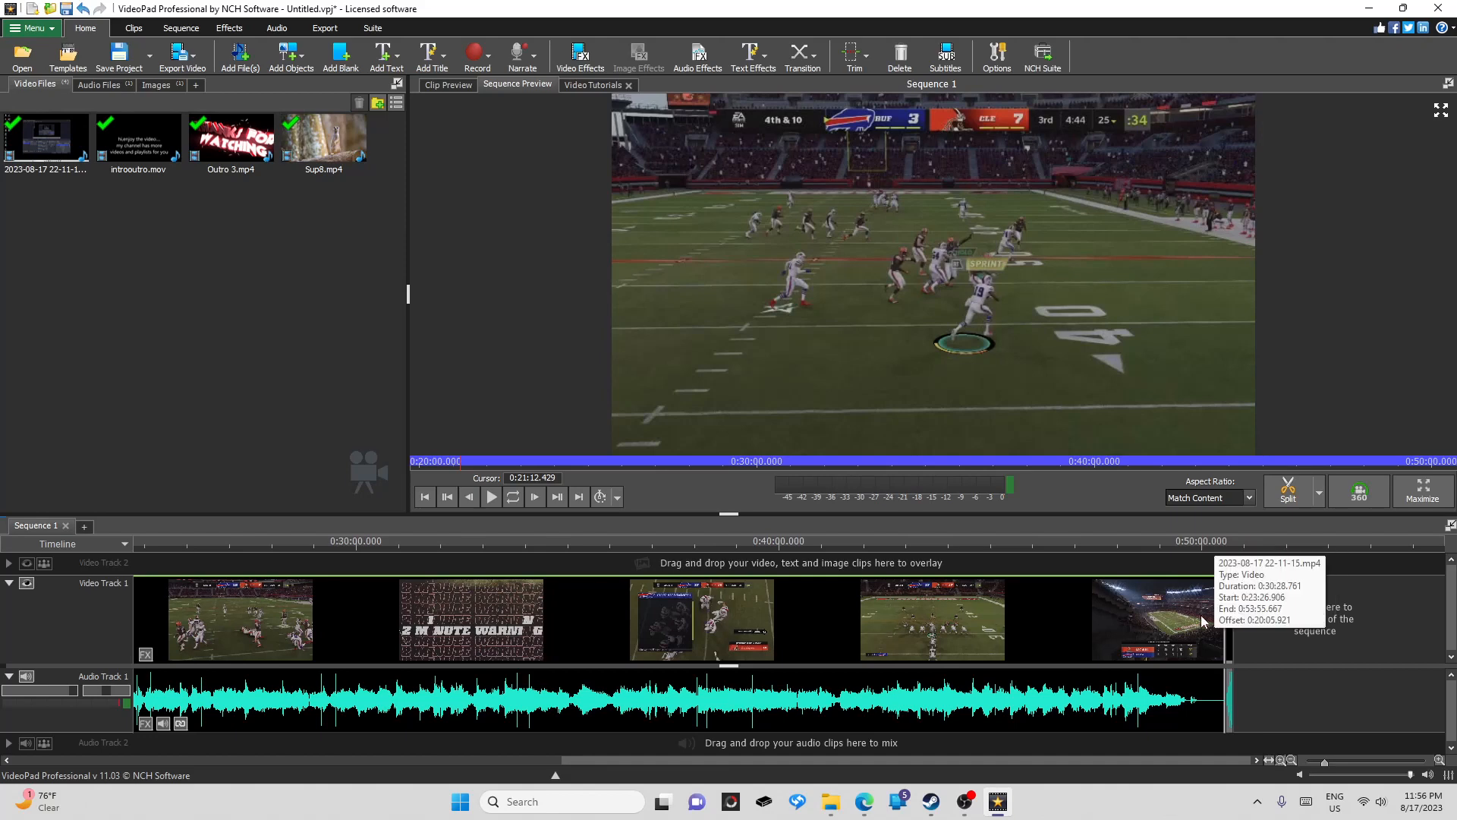
scroll(1202, 621, up, 5)
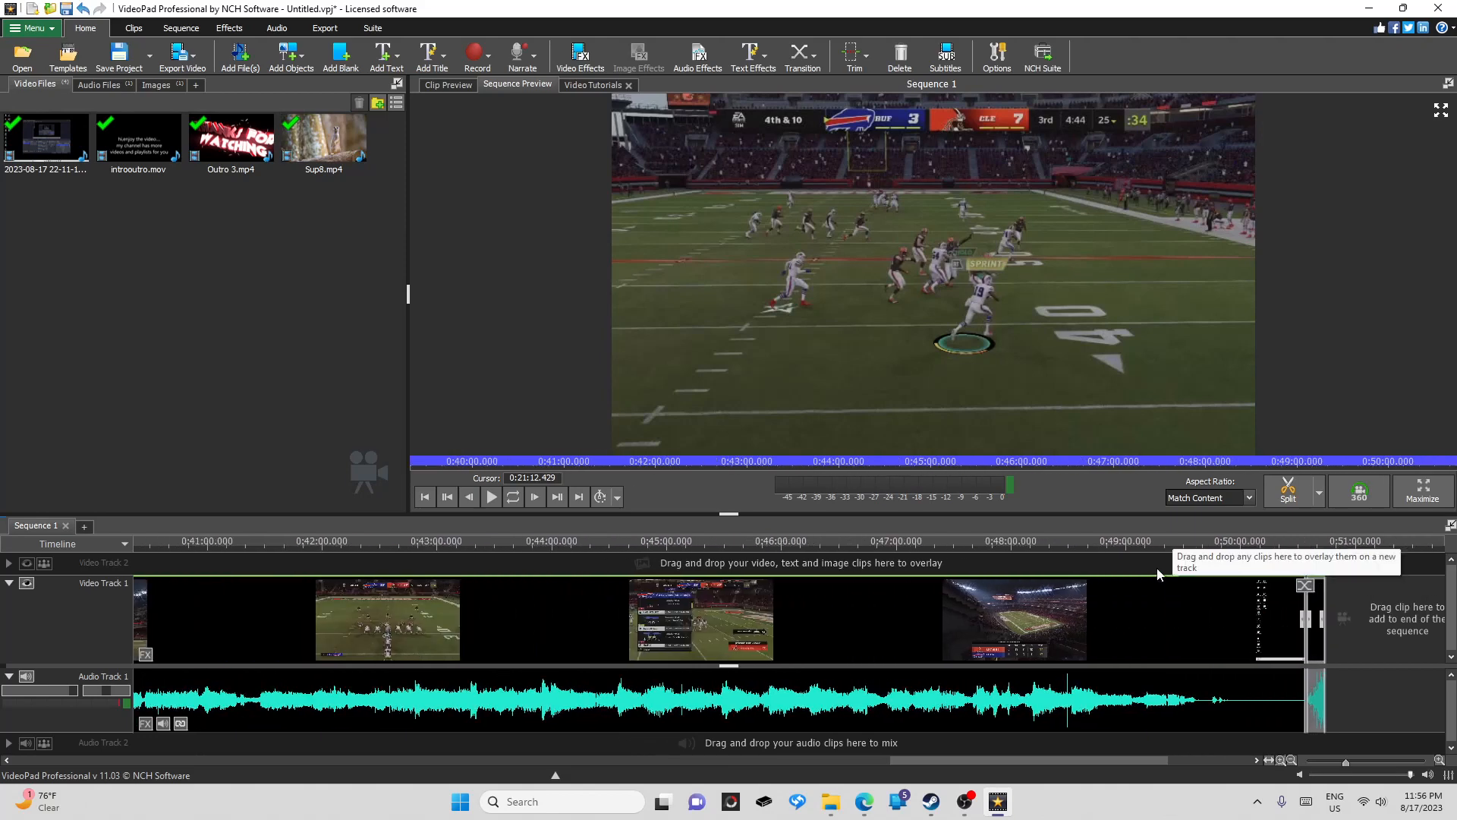
scroll(1222, 622, up, 2)
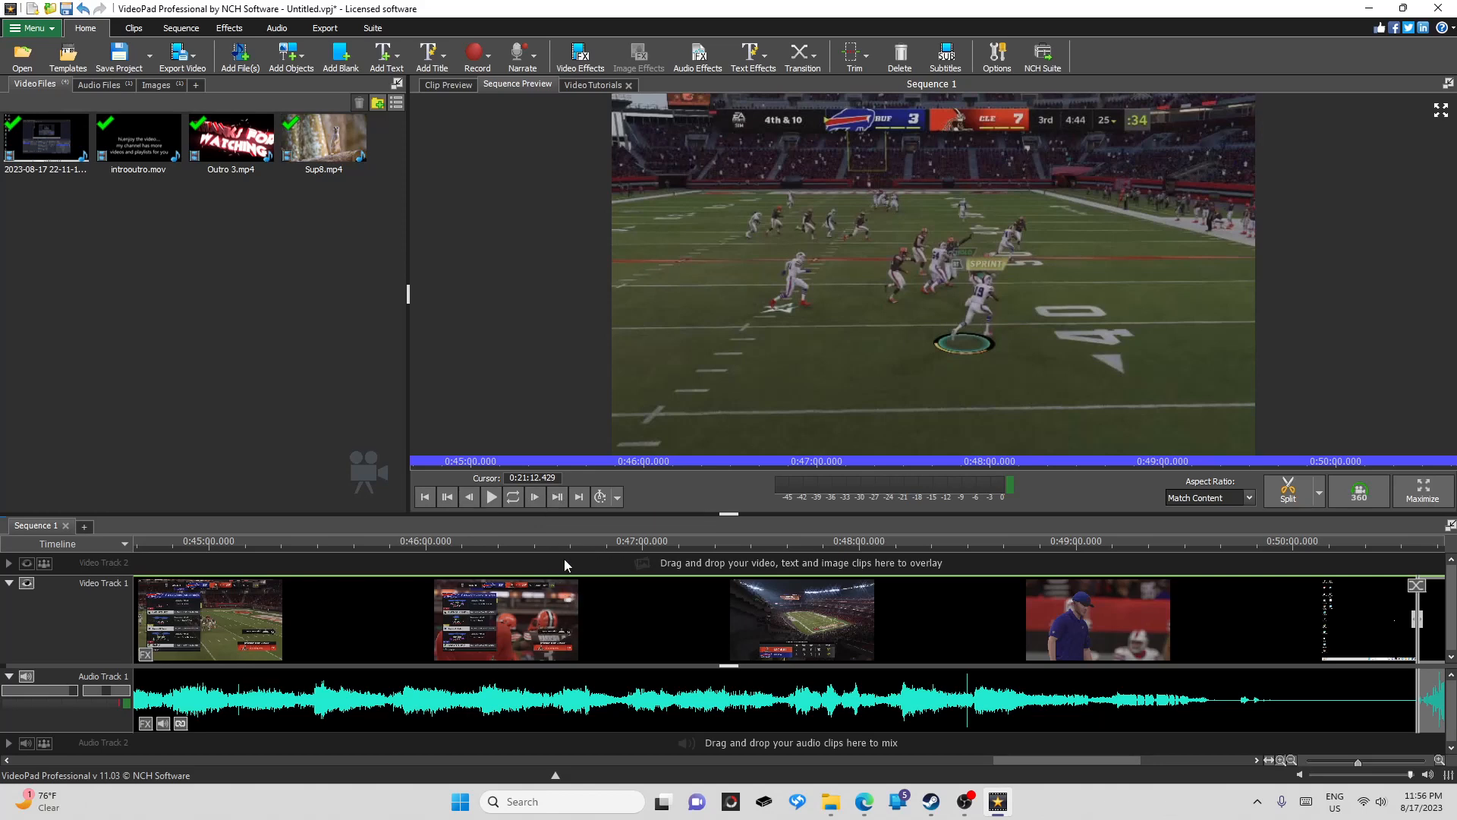
click(557, 496)
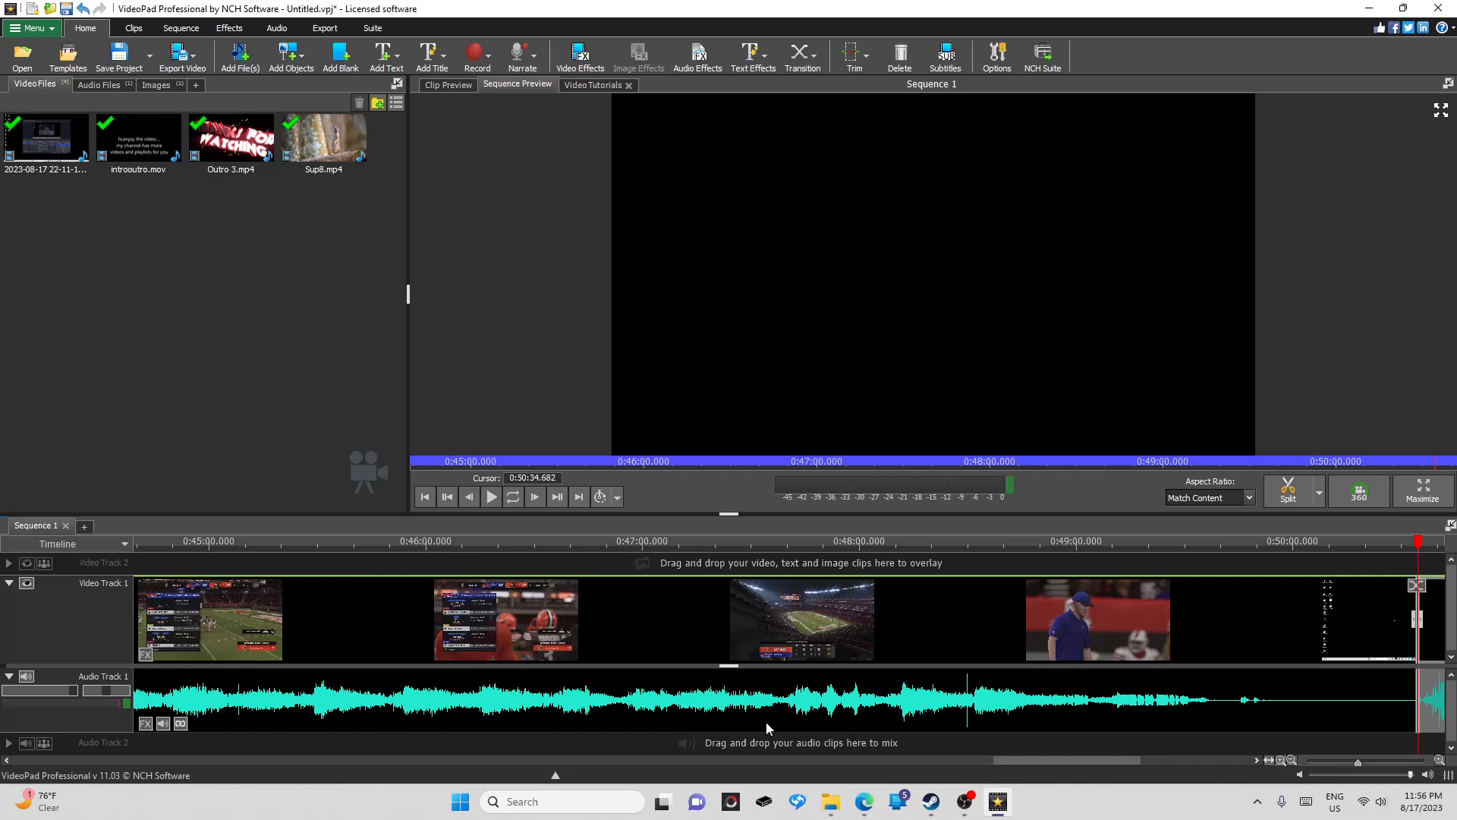
scroll(1026, 759, left, 1)
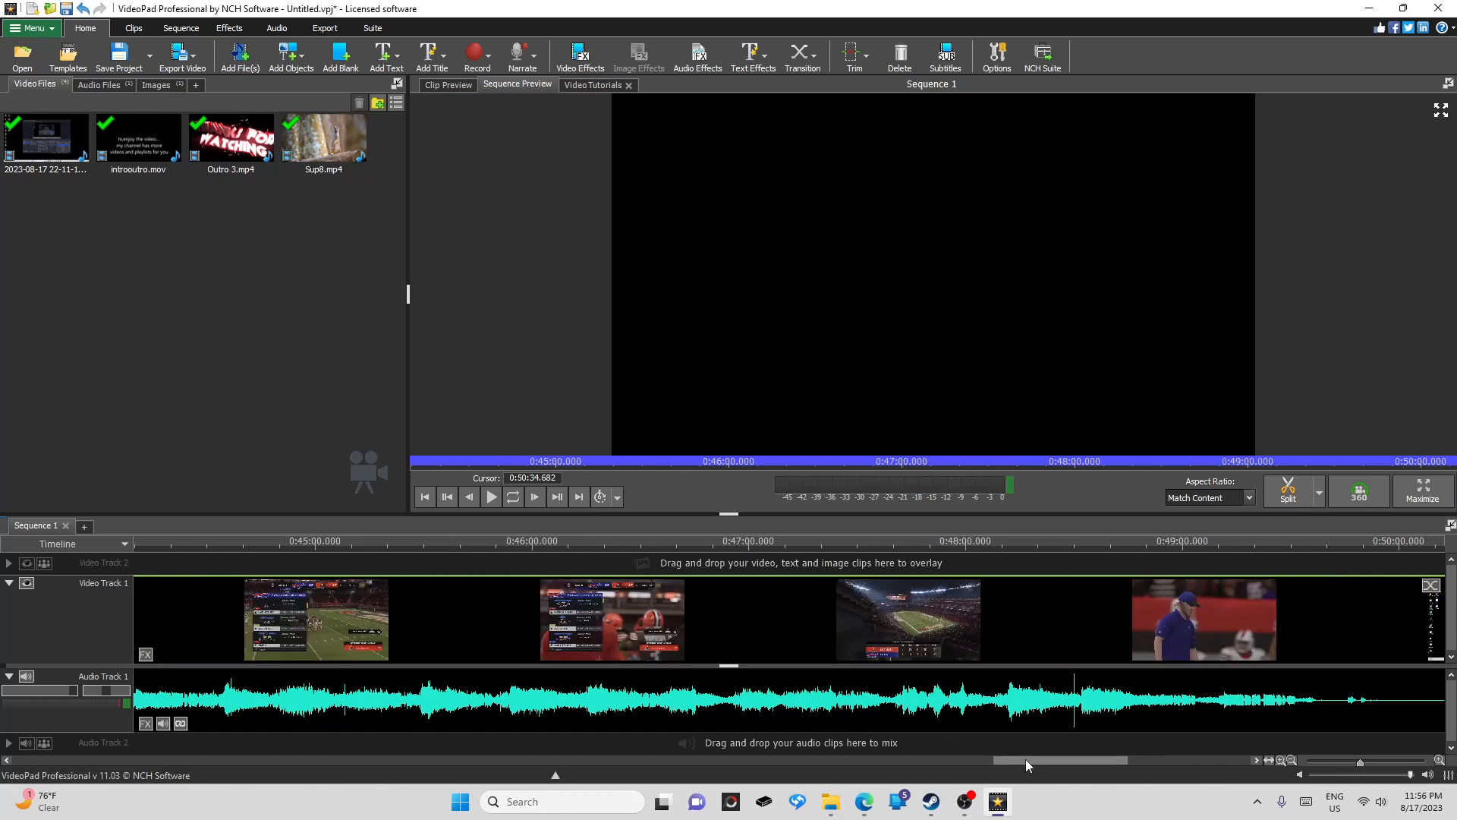
drag(1026, 759, 1058, 757)
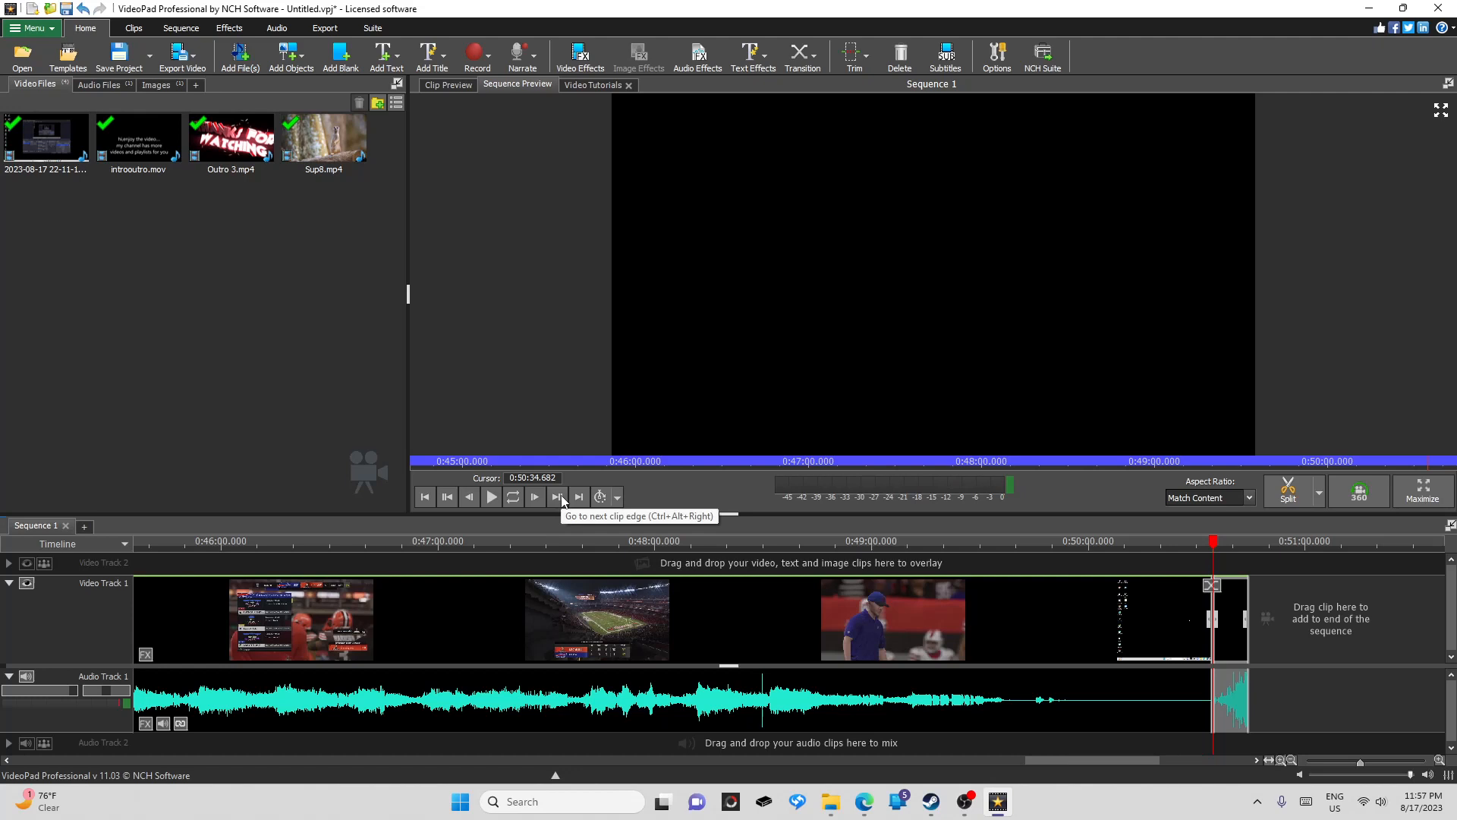
click(558, 497)
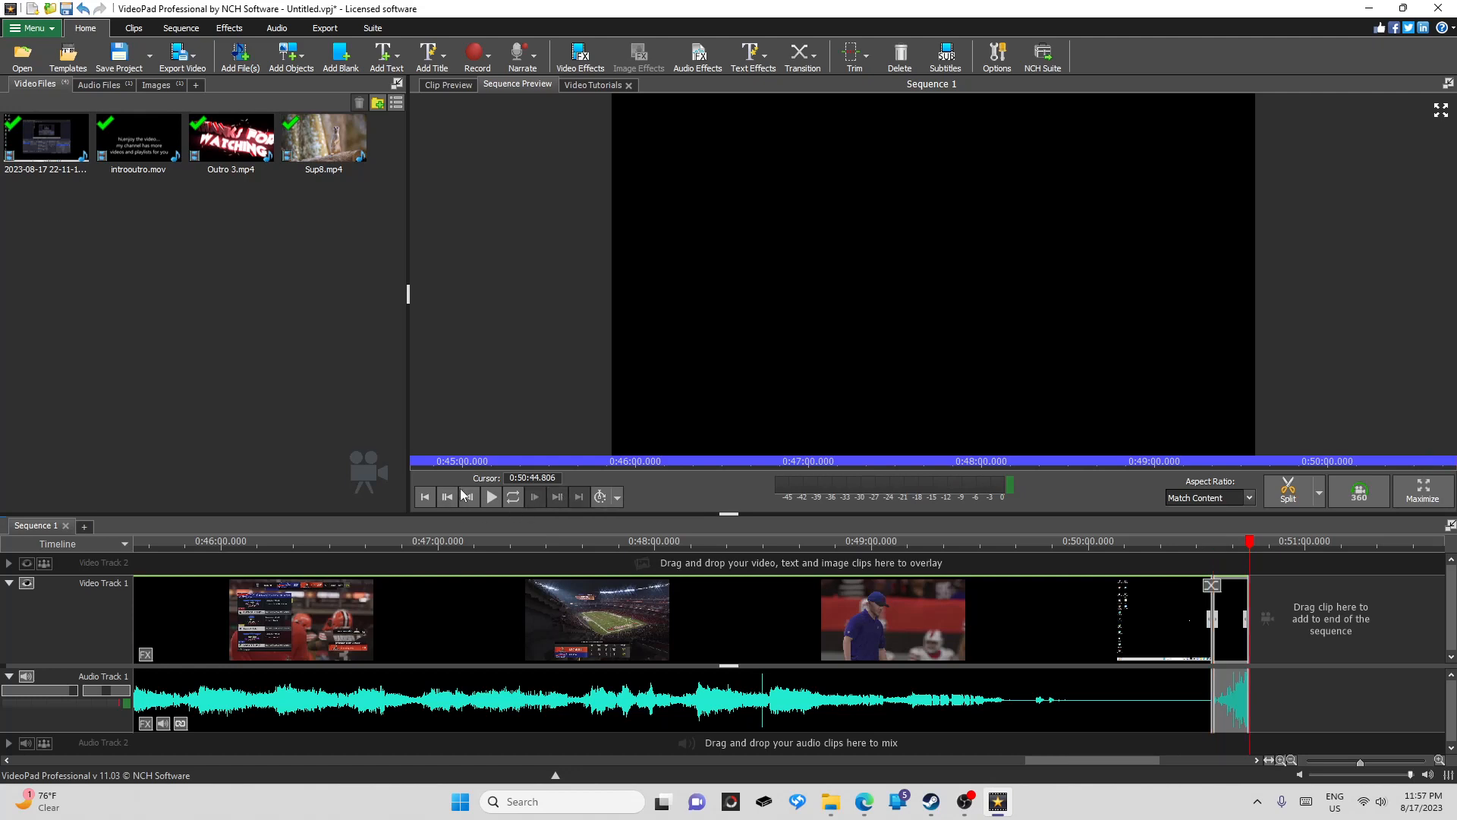
click(451, 498)
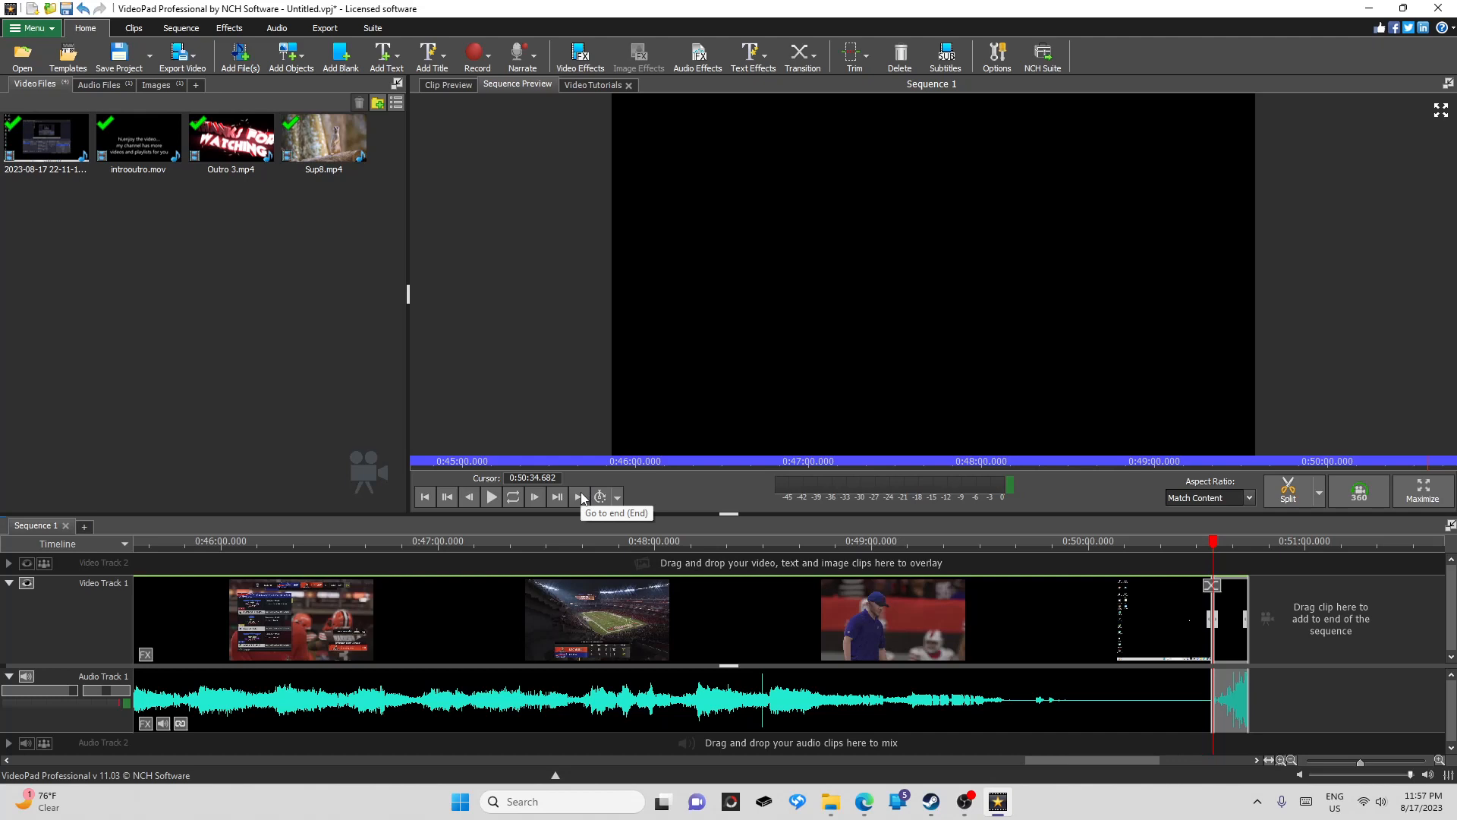
click(580, 497)
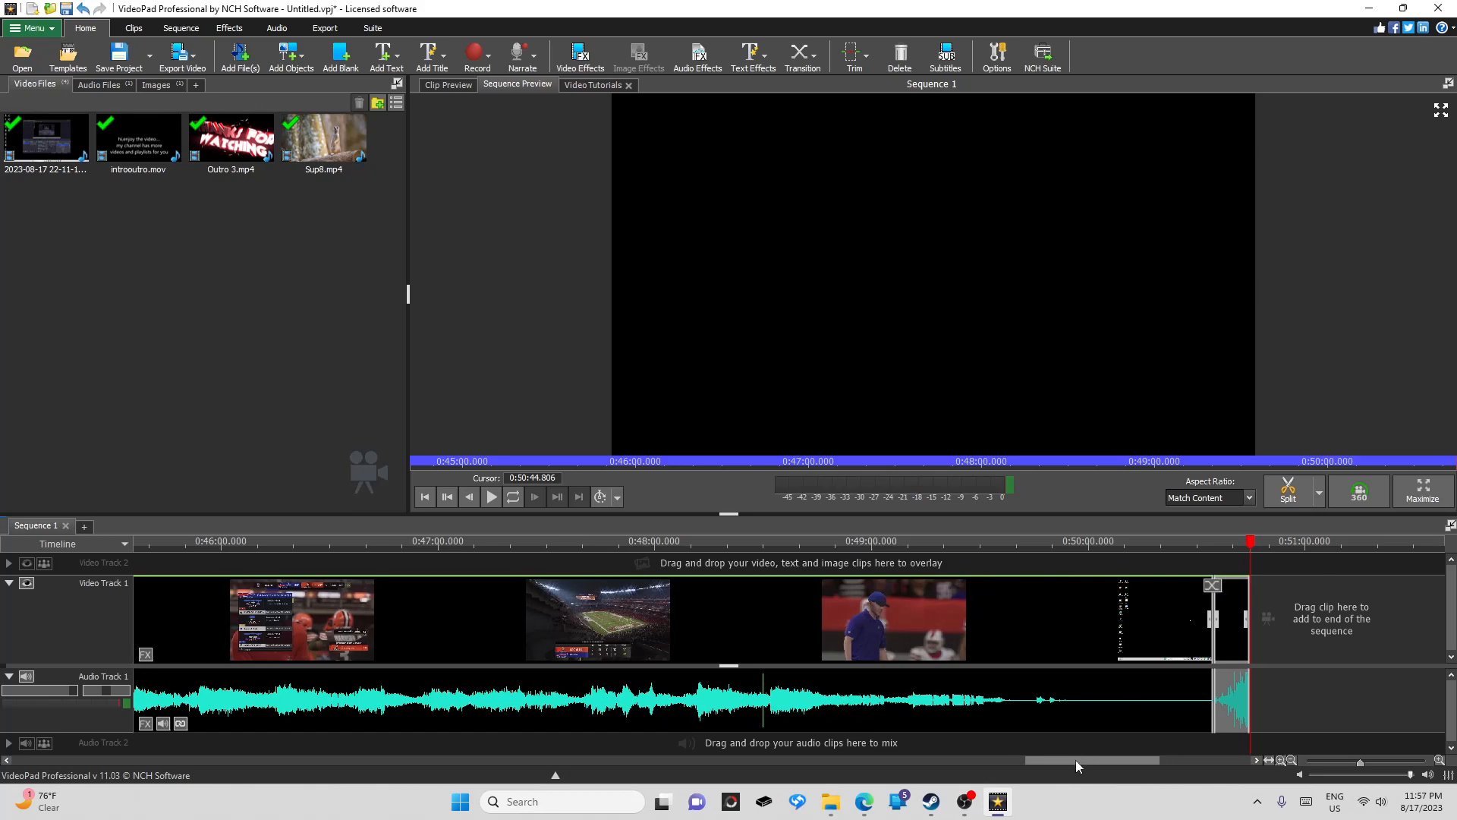
Apply a Random video transition to the current clip at both edges of the short section ending at about 0:02:02
drag(1077, 759, 63, 759)
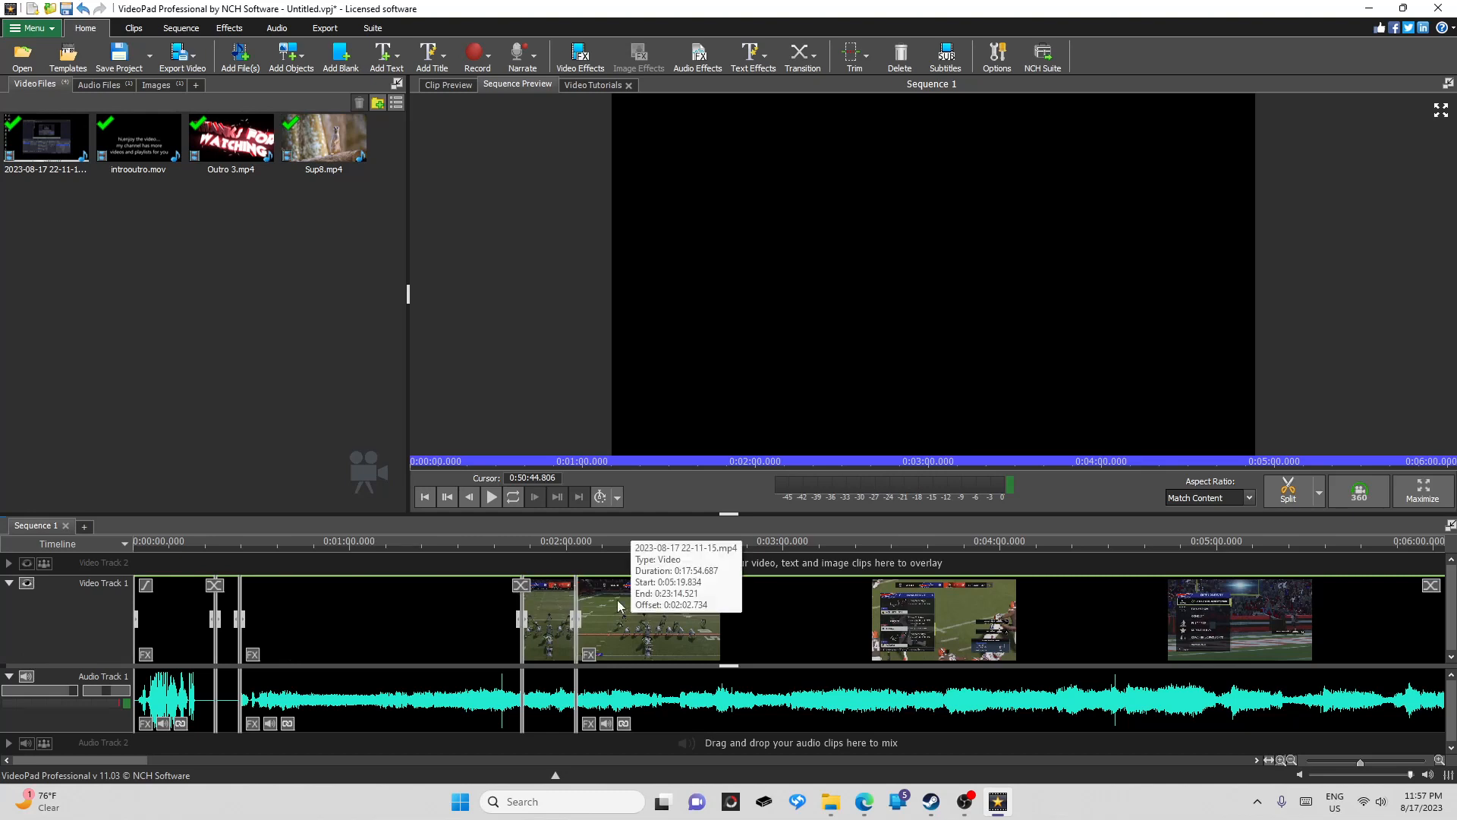
scroll(617, 600, up, 2)
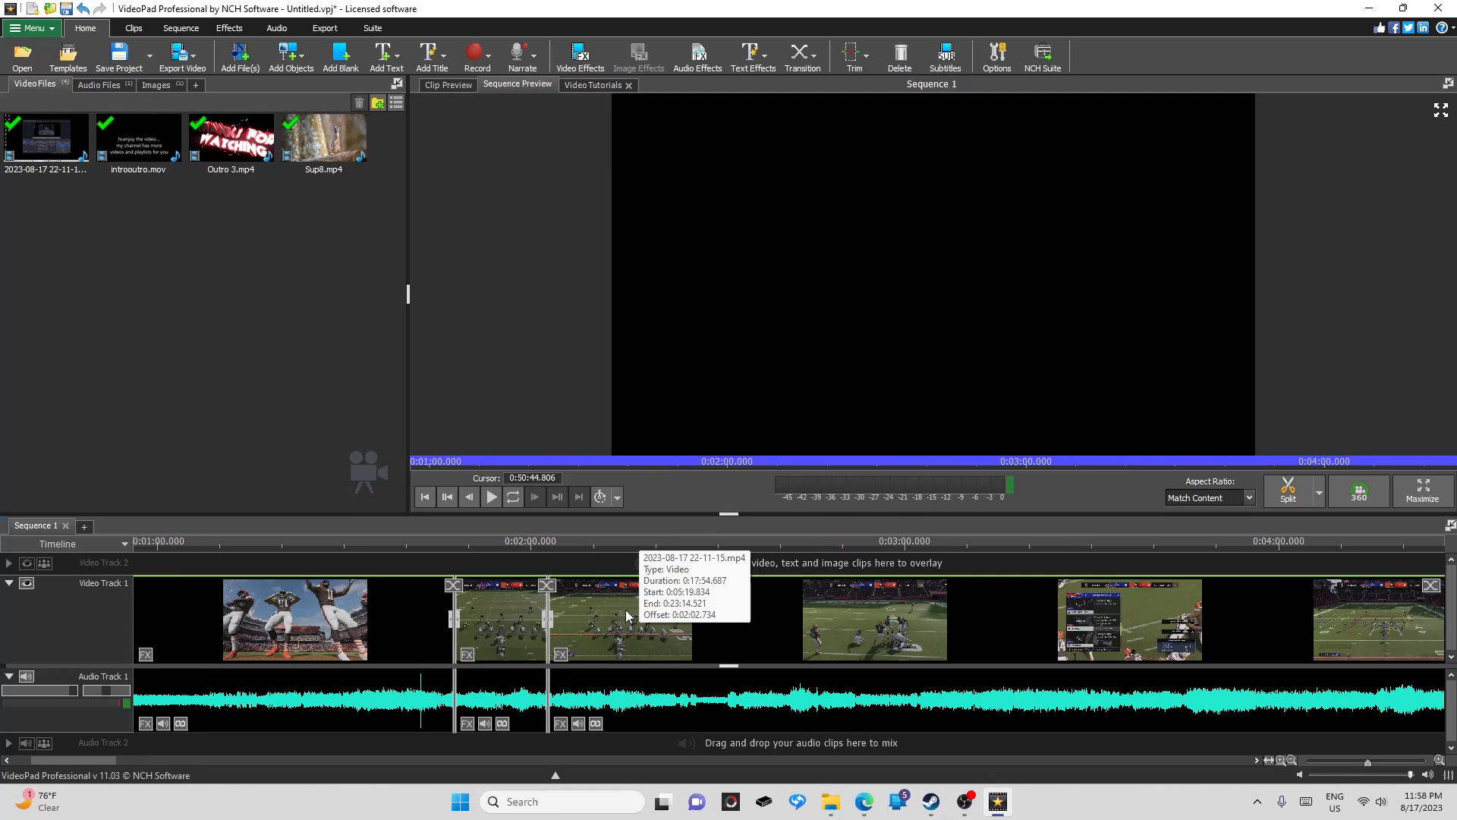
scroll(627, 614, up, 2)
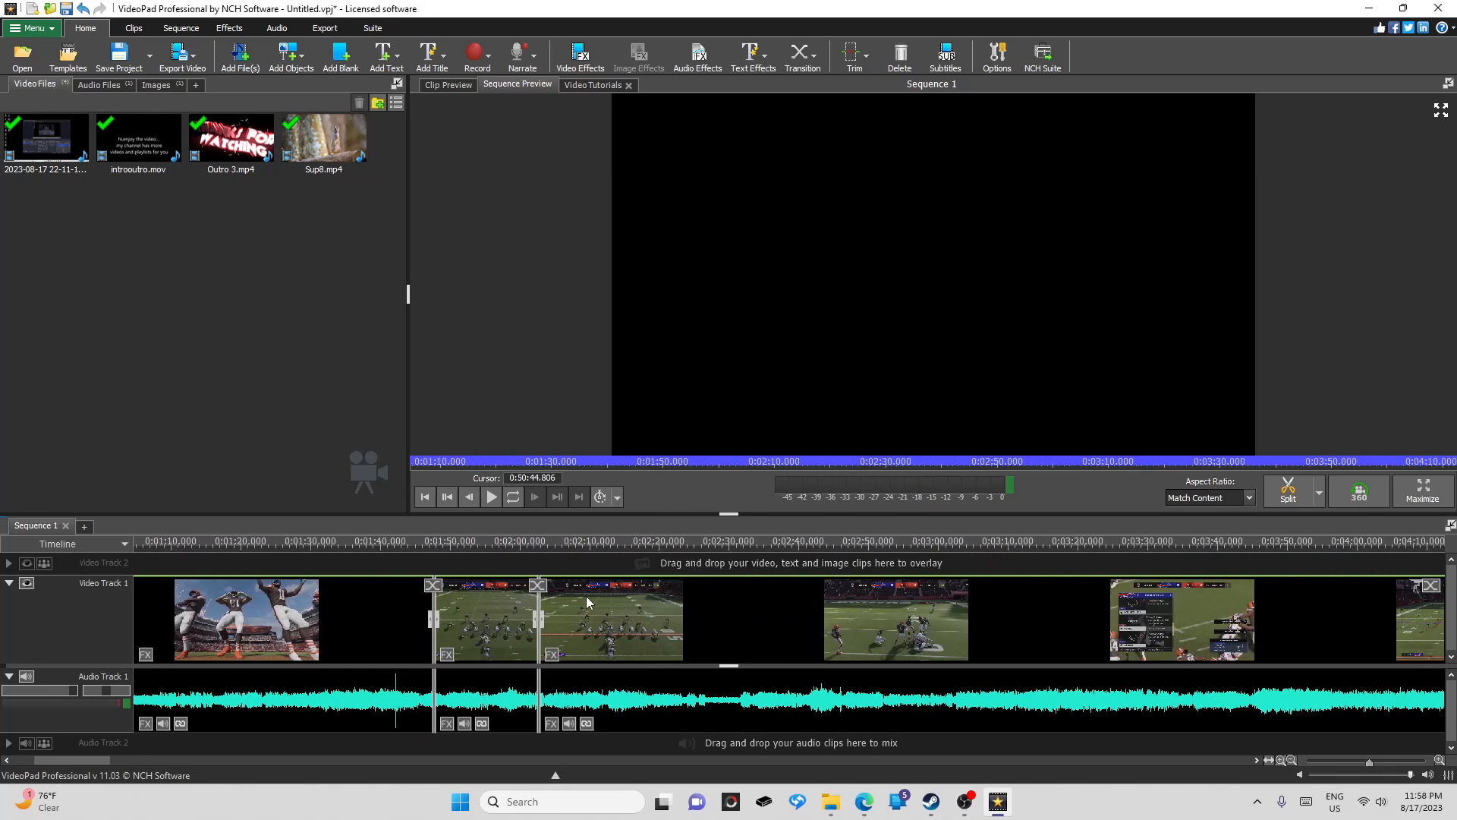
click(537, 585)
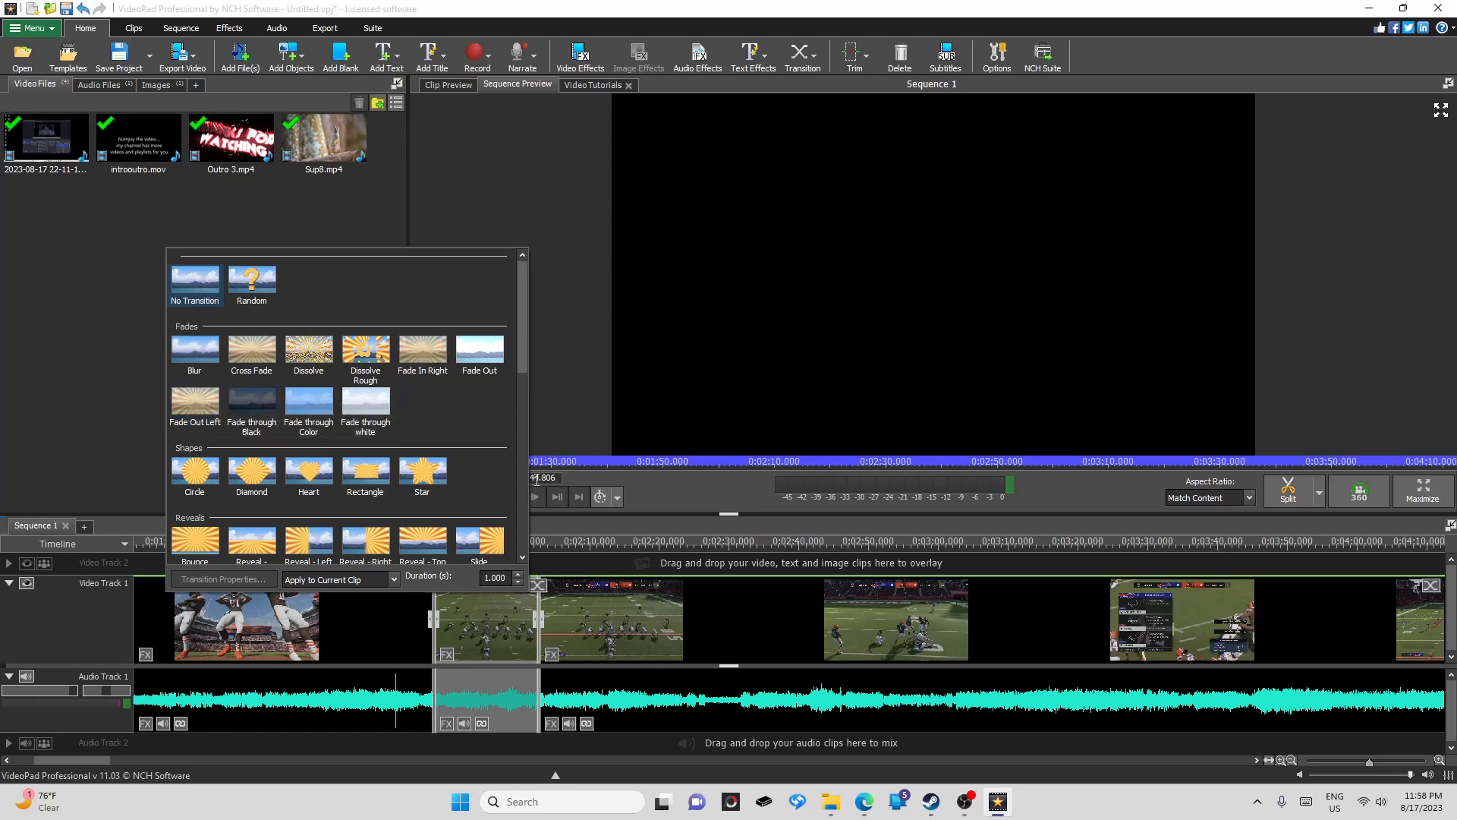
scroll(522, 487, down, 5)
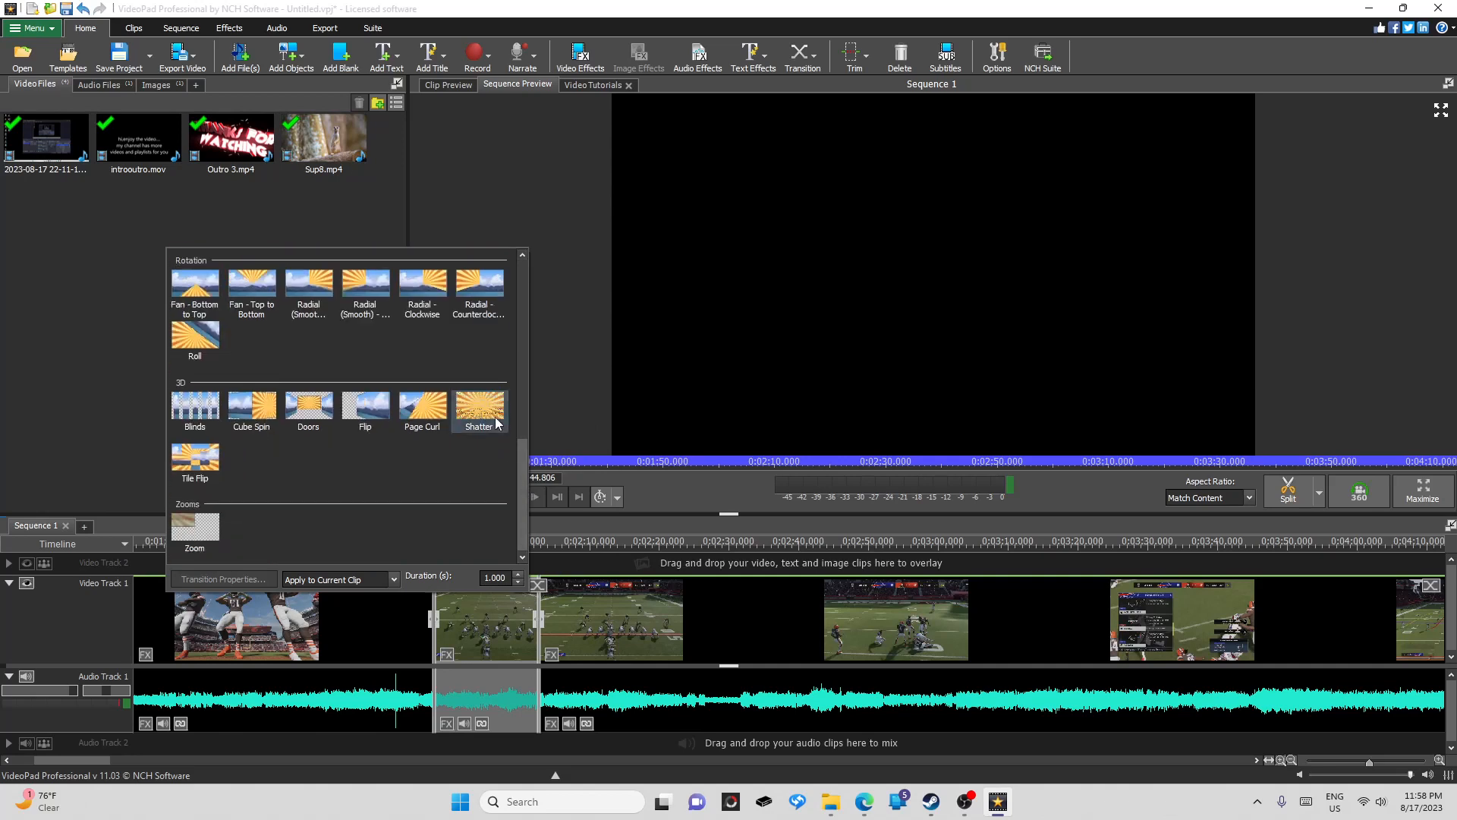
click(521, 308)
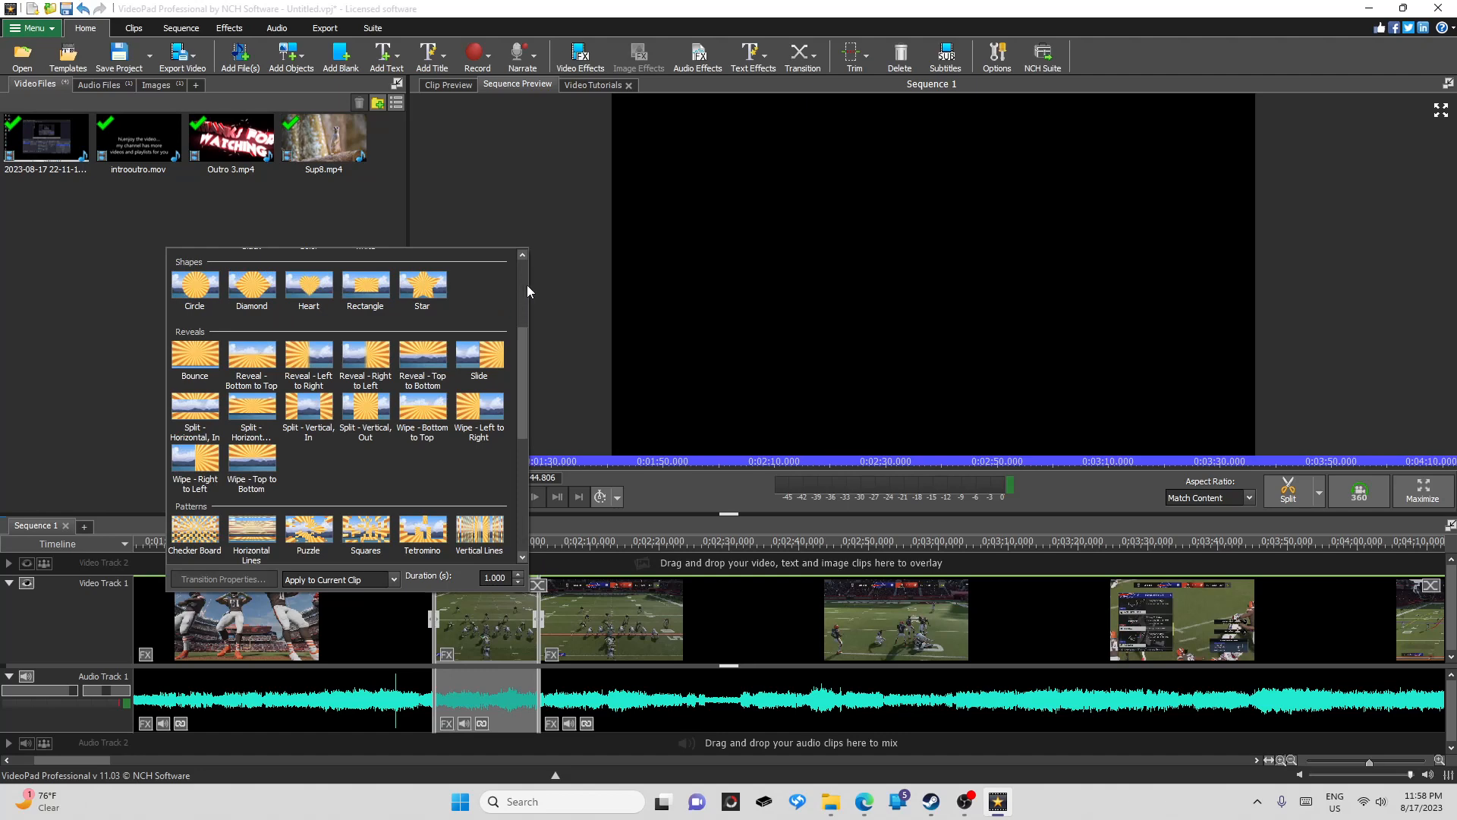
click(520, 295)
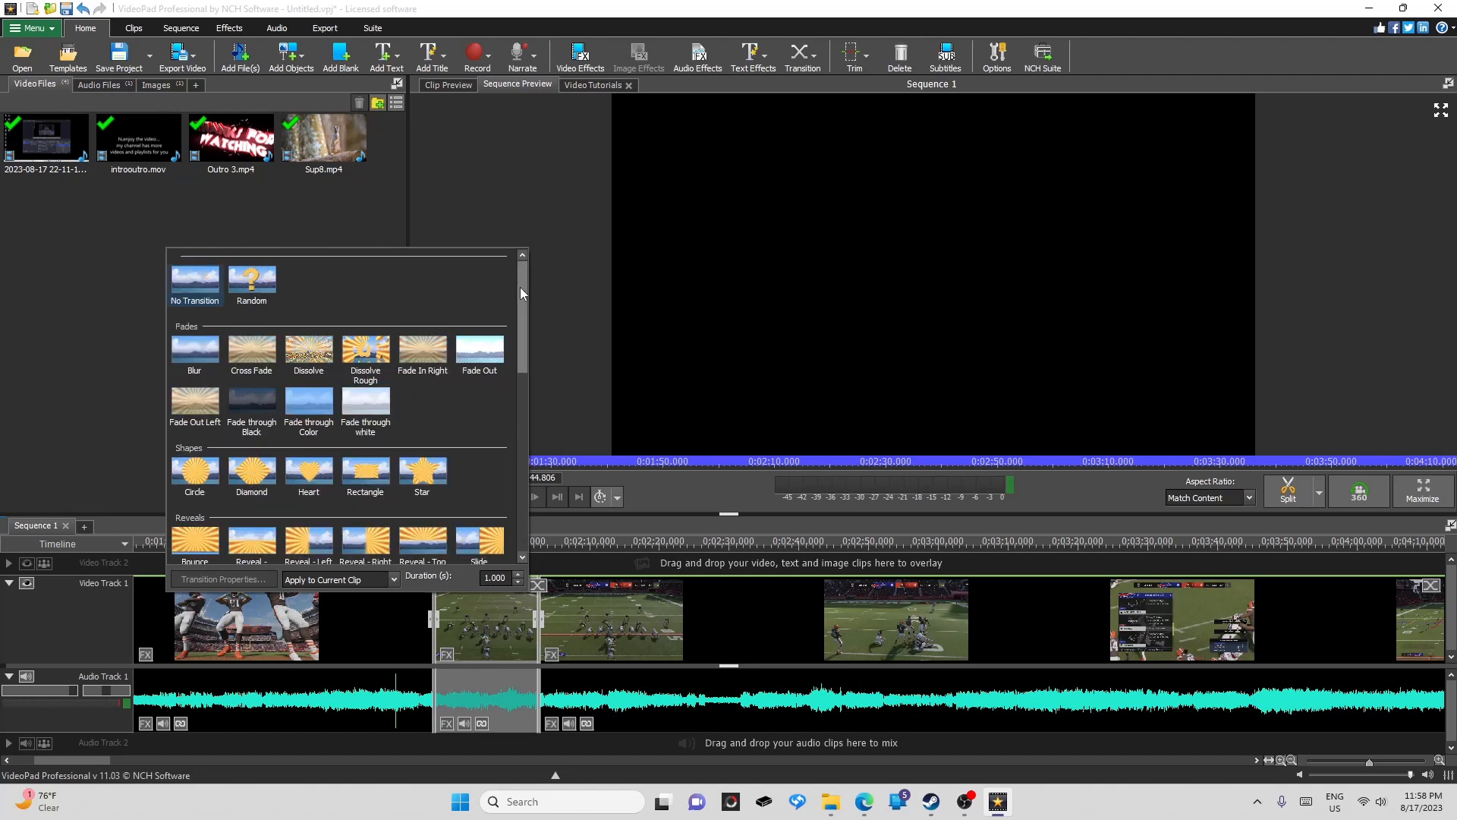
click(273, 289)
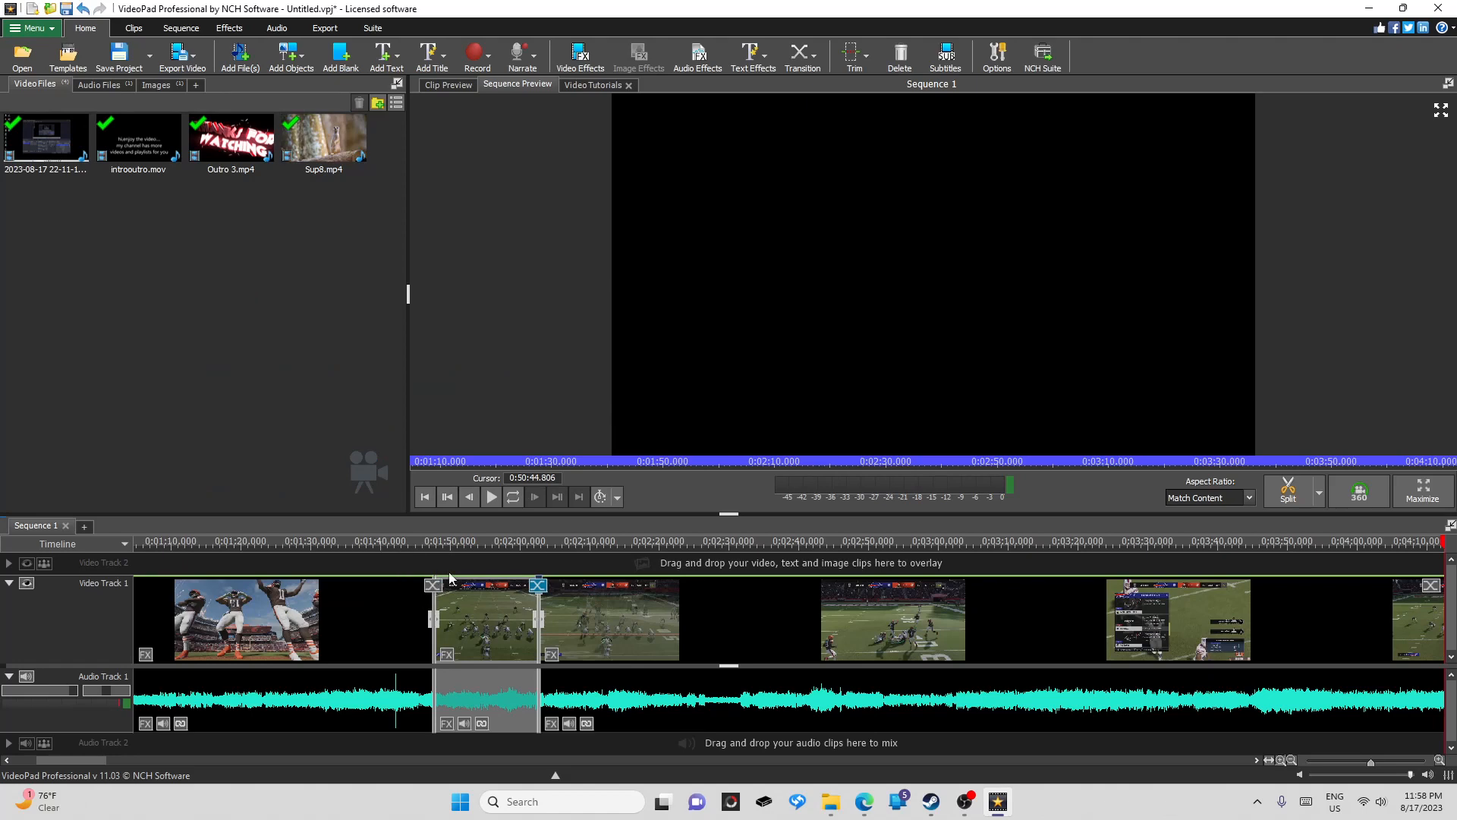
click(434, 586)
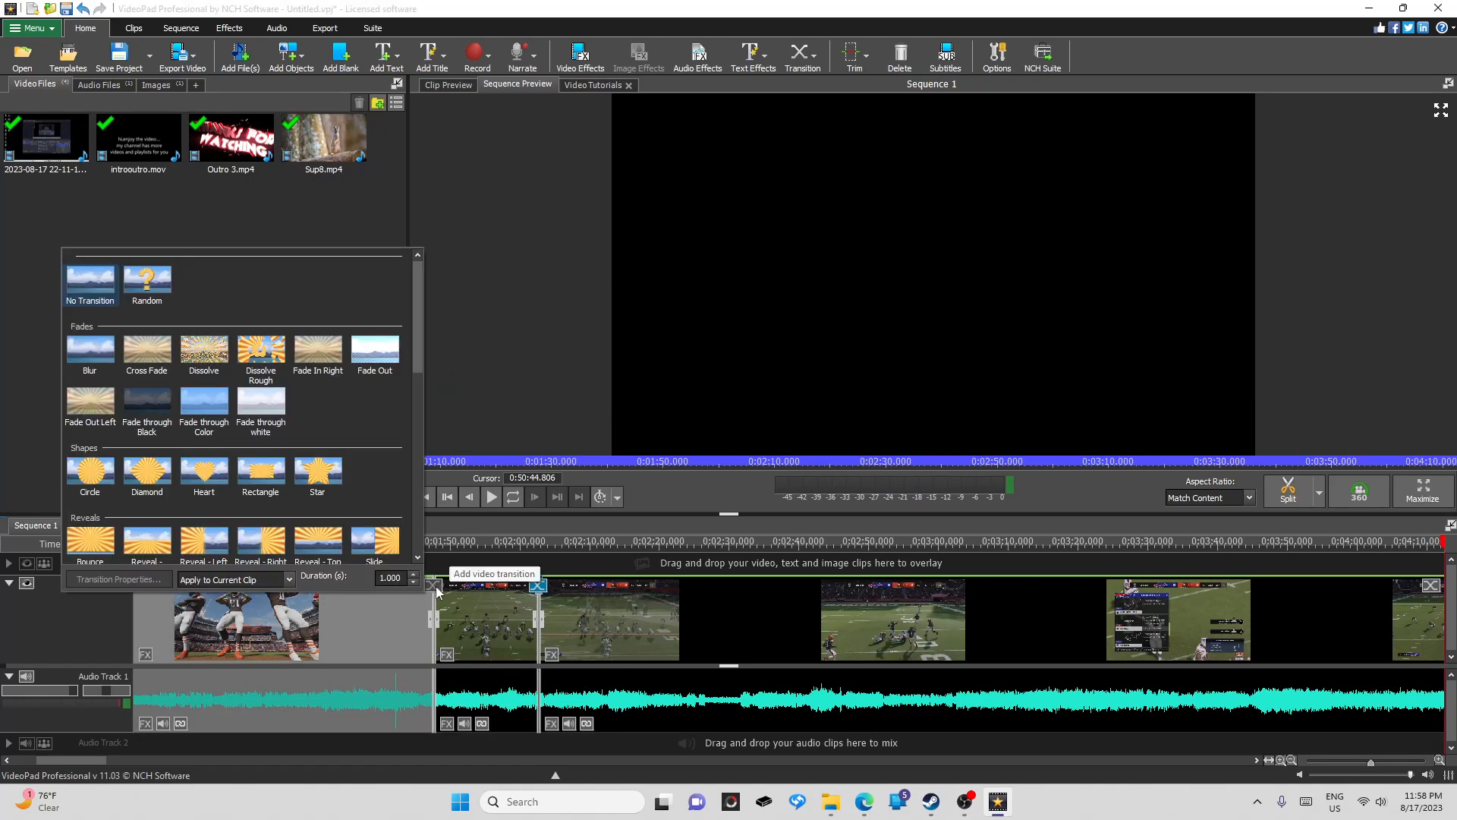
click(162, 280)
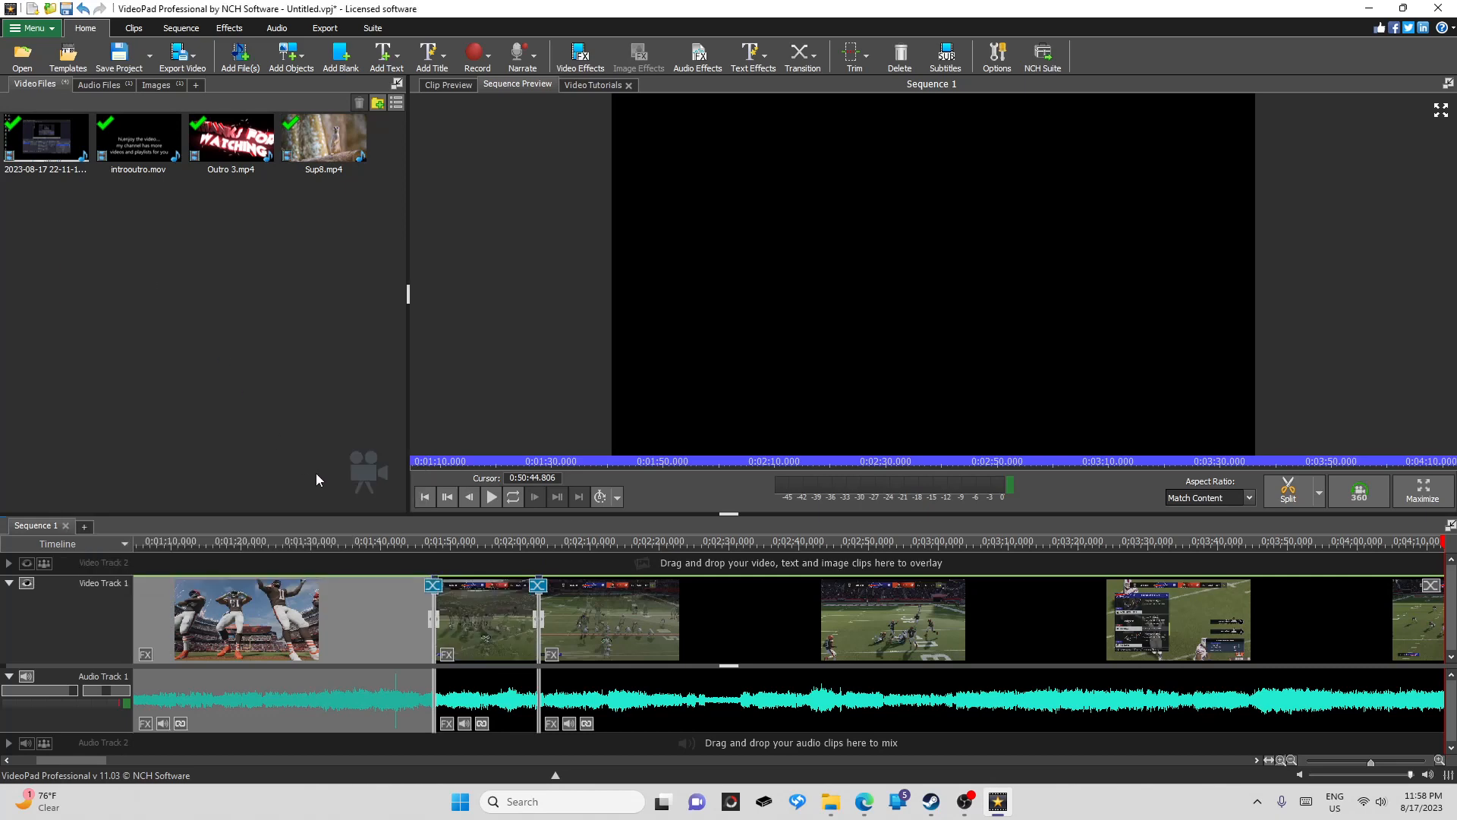
Play the sequence from about 0:01:59 to check the transition at the 0:02:02 cut
click(513, 543)
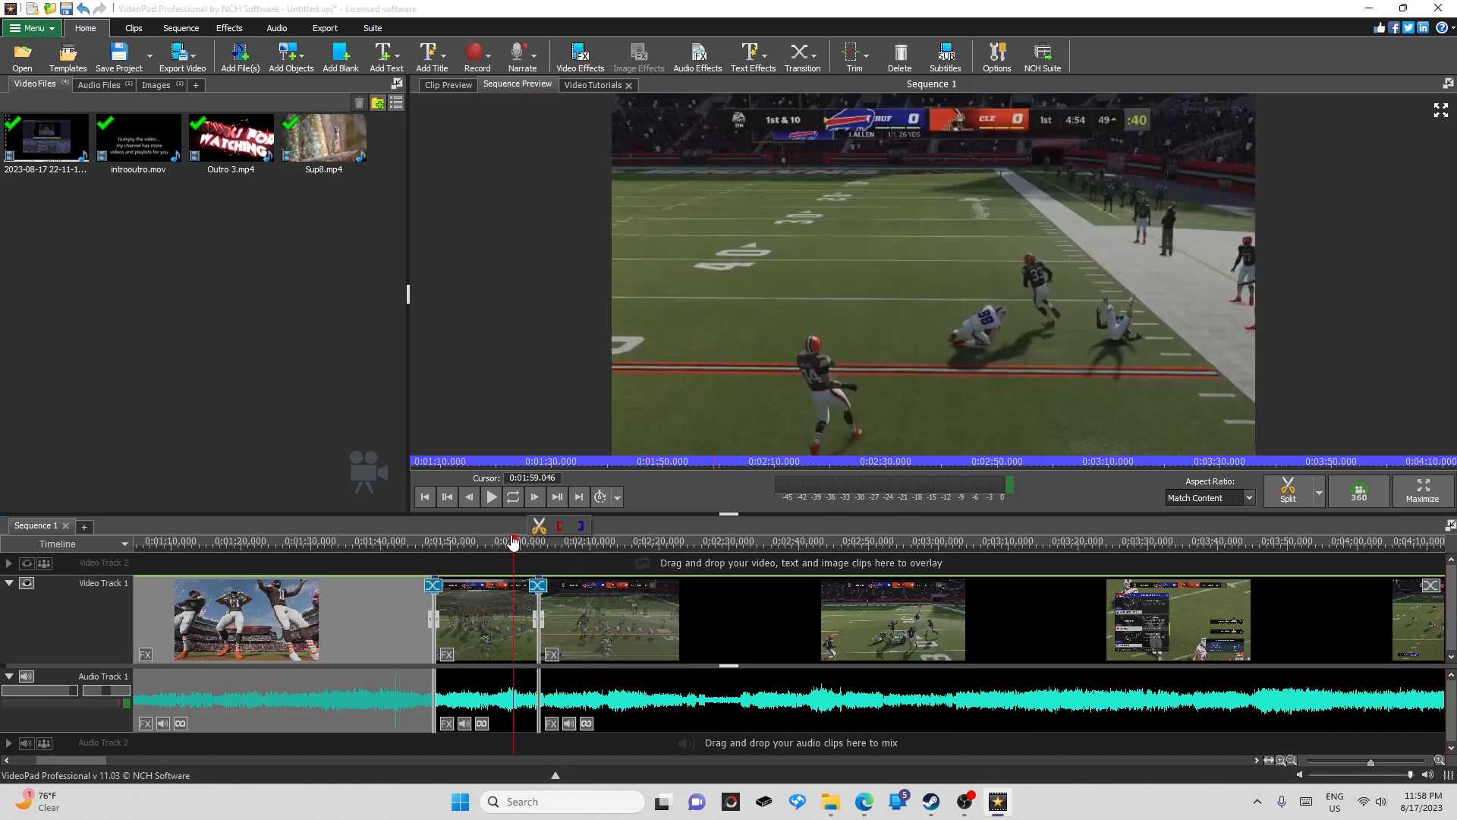
click(558, 497)
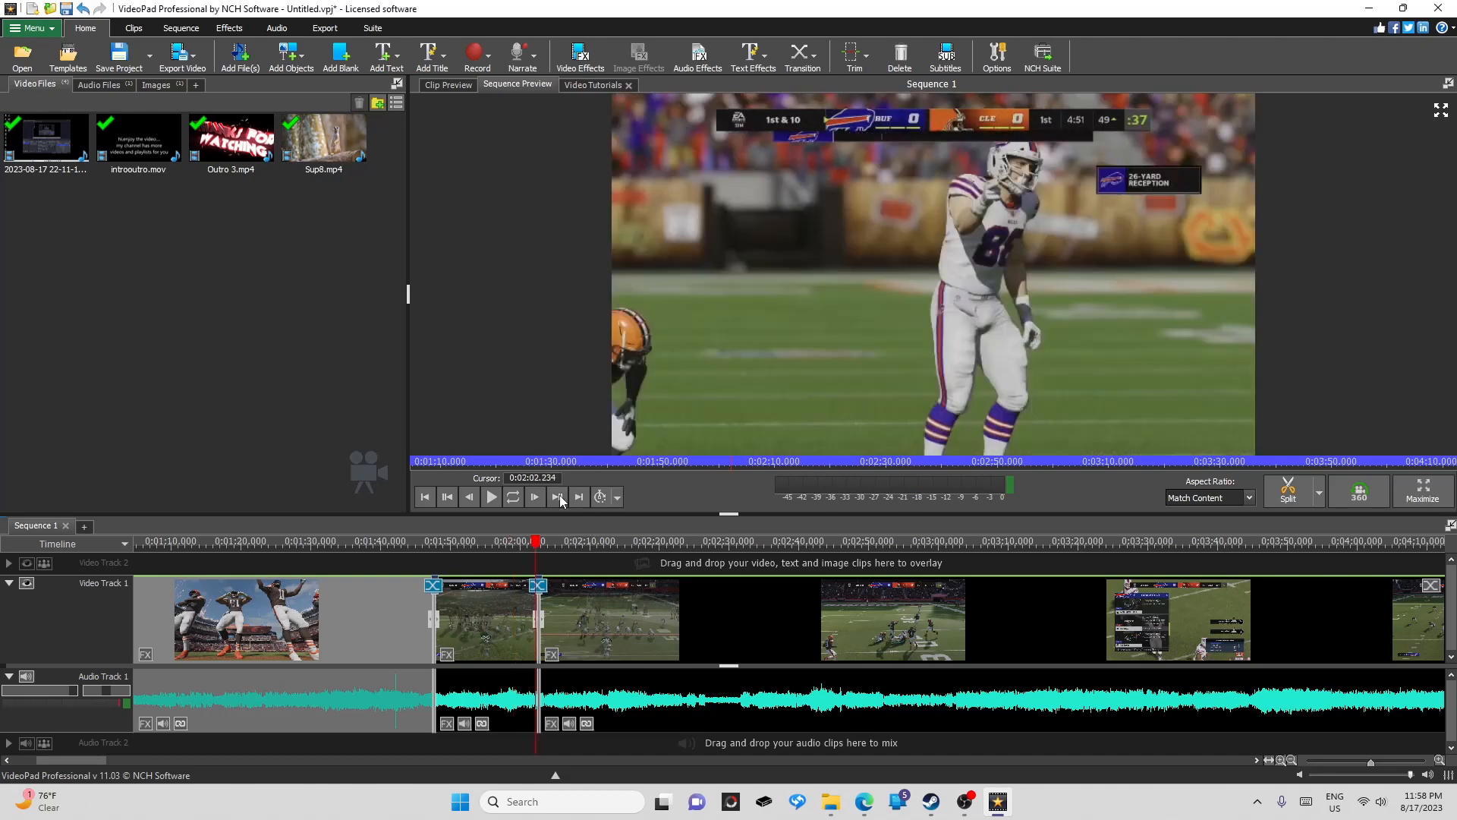
click(519, 548)
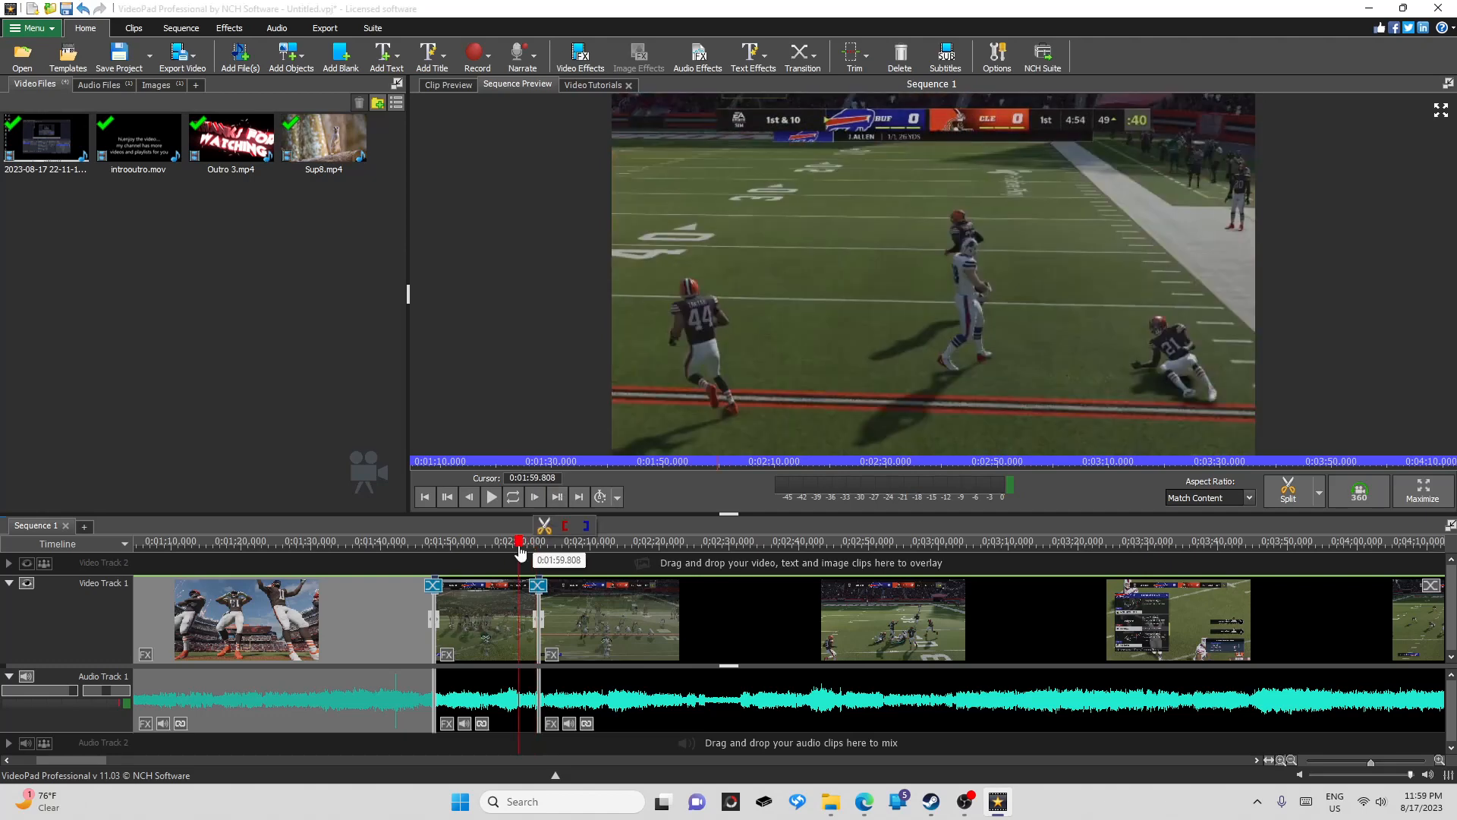
click(785, 359)
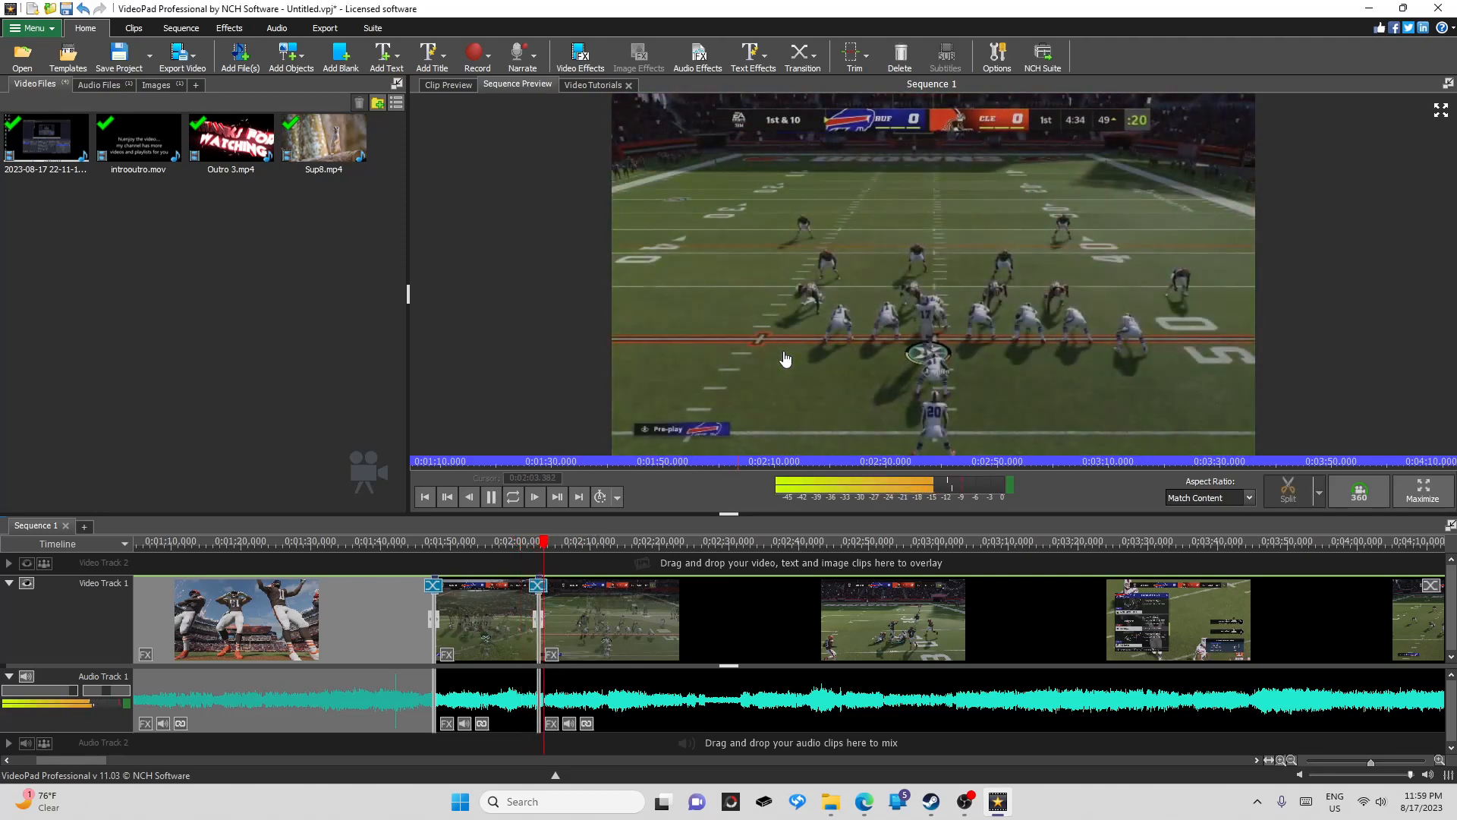
Replay the sequence from about 0:02:00 past the 0:02:02 cut to review its Random transition again
click(785, 359)
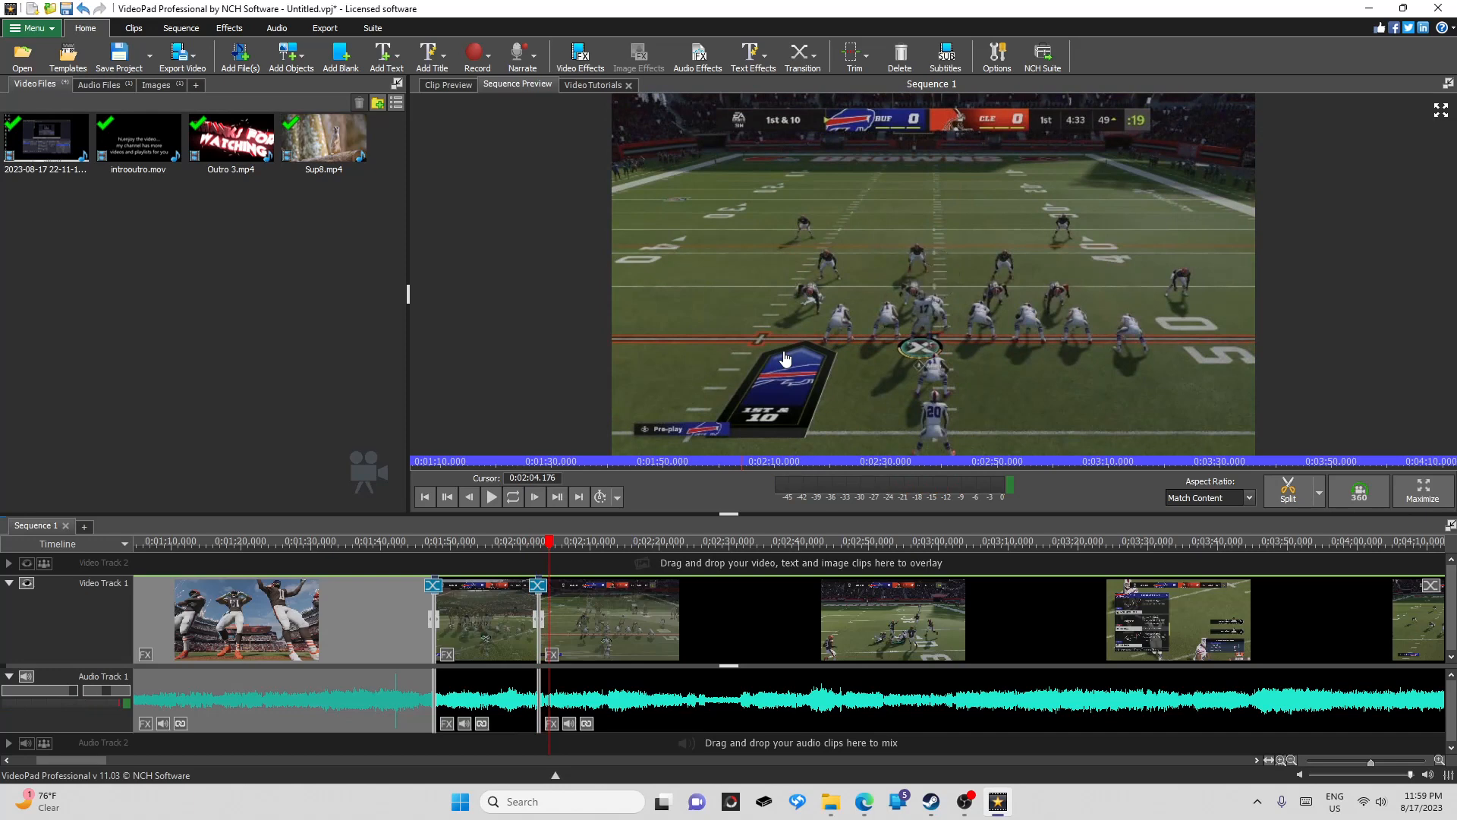
click(521, 542)
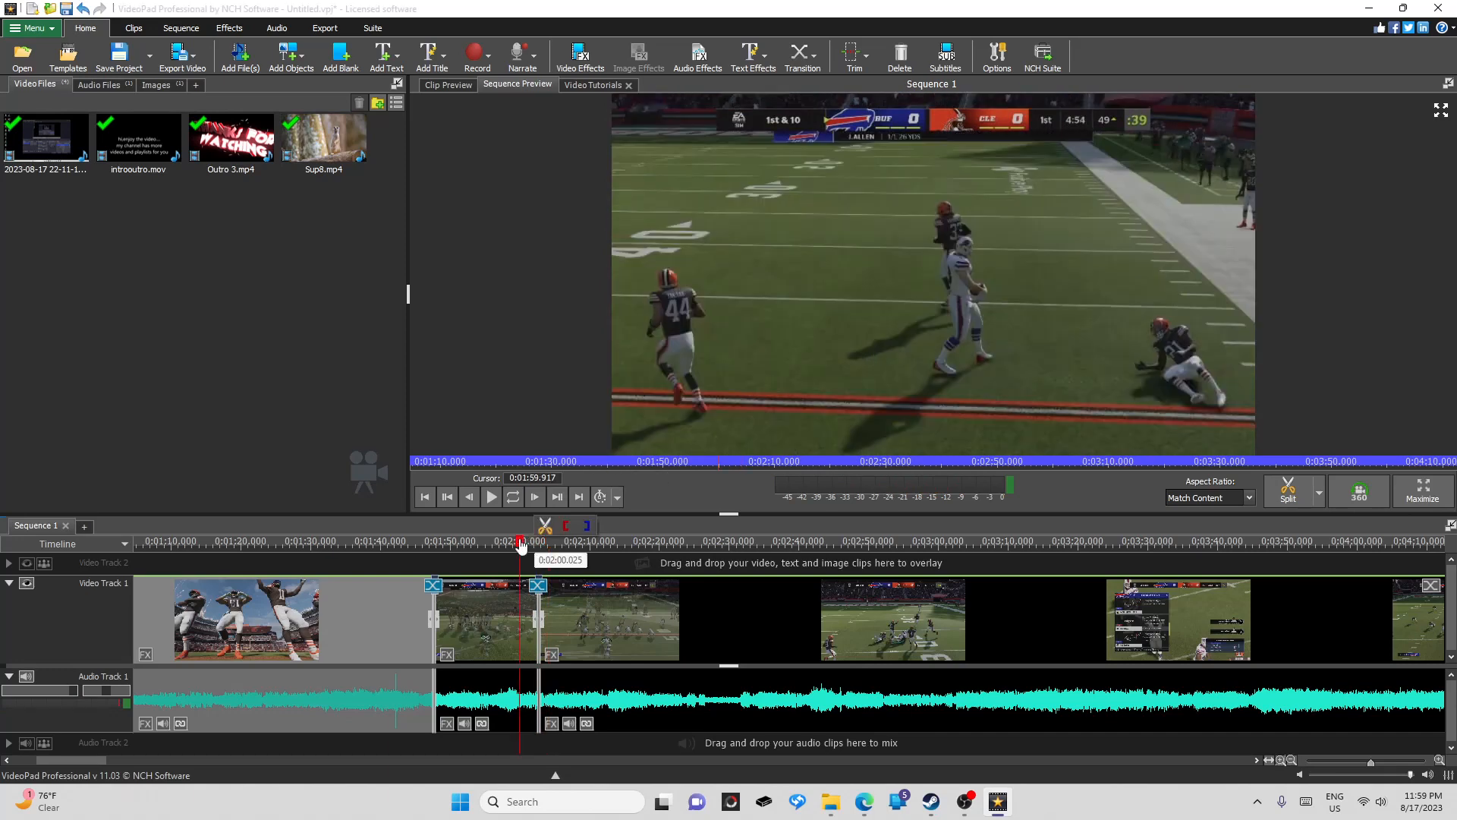
click(782, 341)
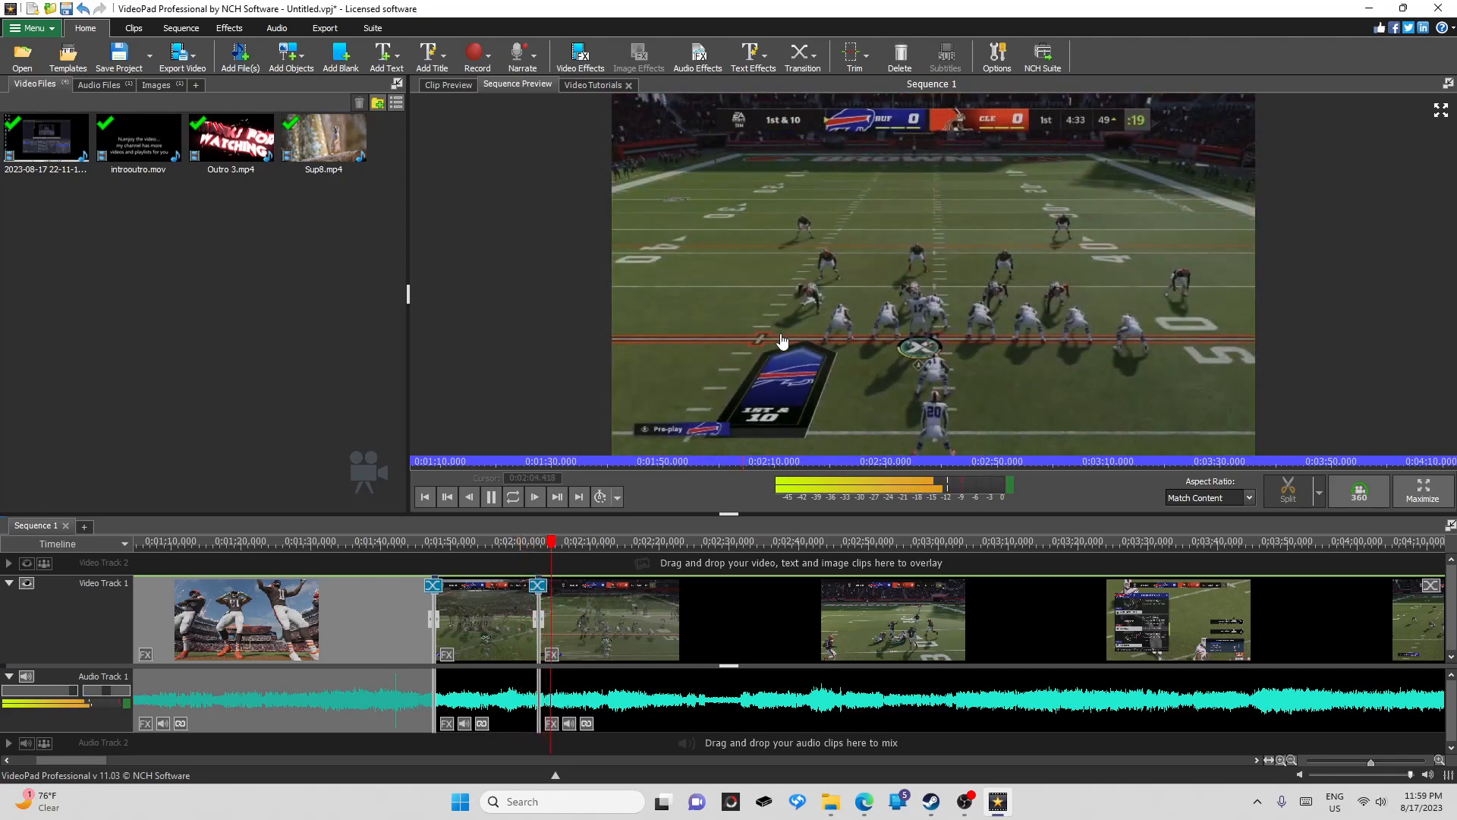
click(783, 341)
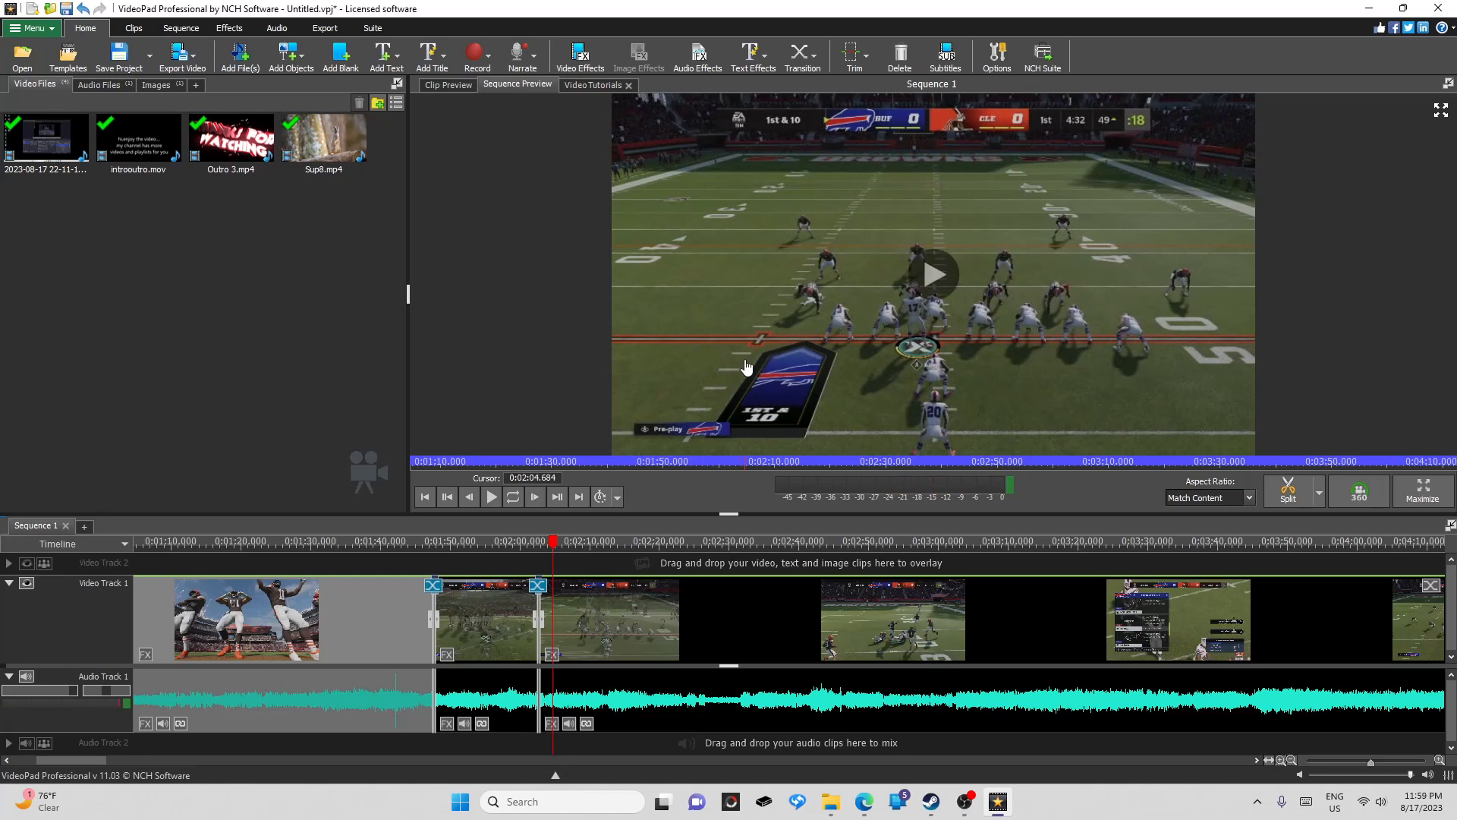
Remove the transition at the 0:02:02 cut and play the section from about 0:01:59 to compare it without one
click(538, 585)
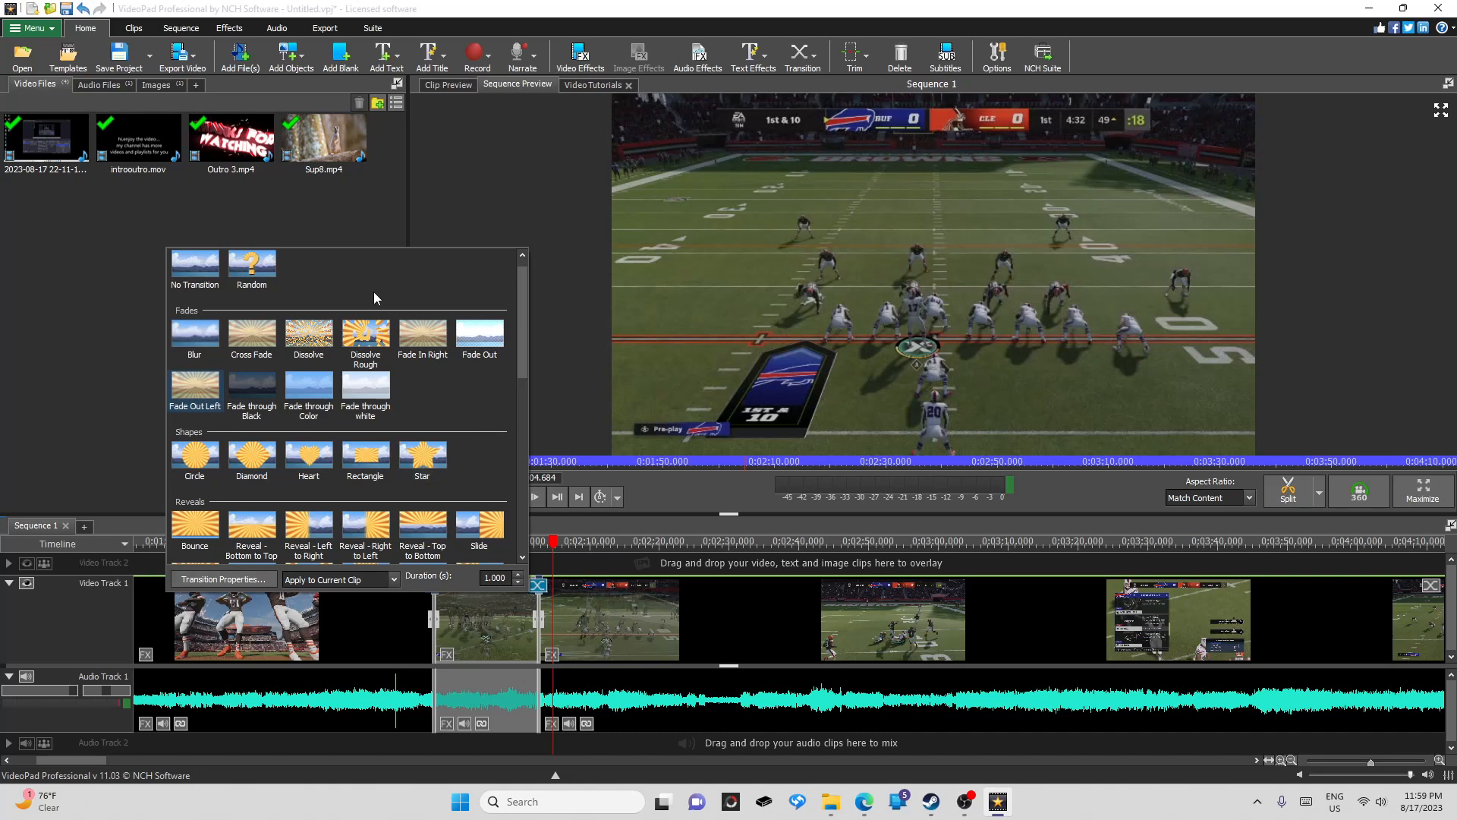
click(198, 280)
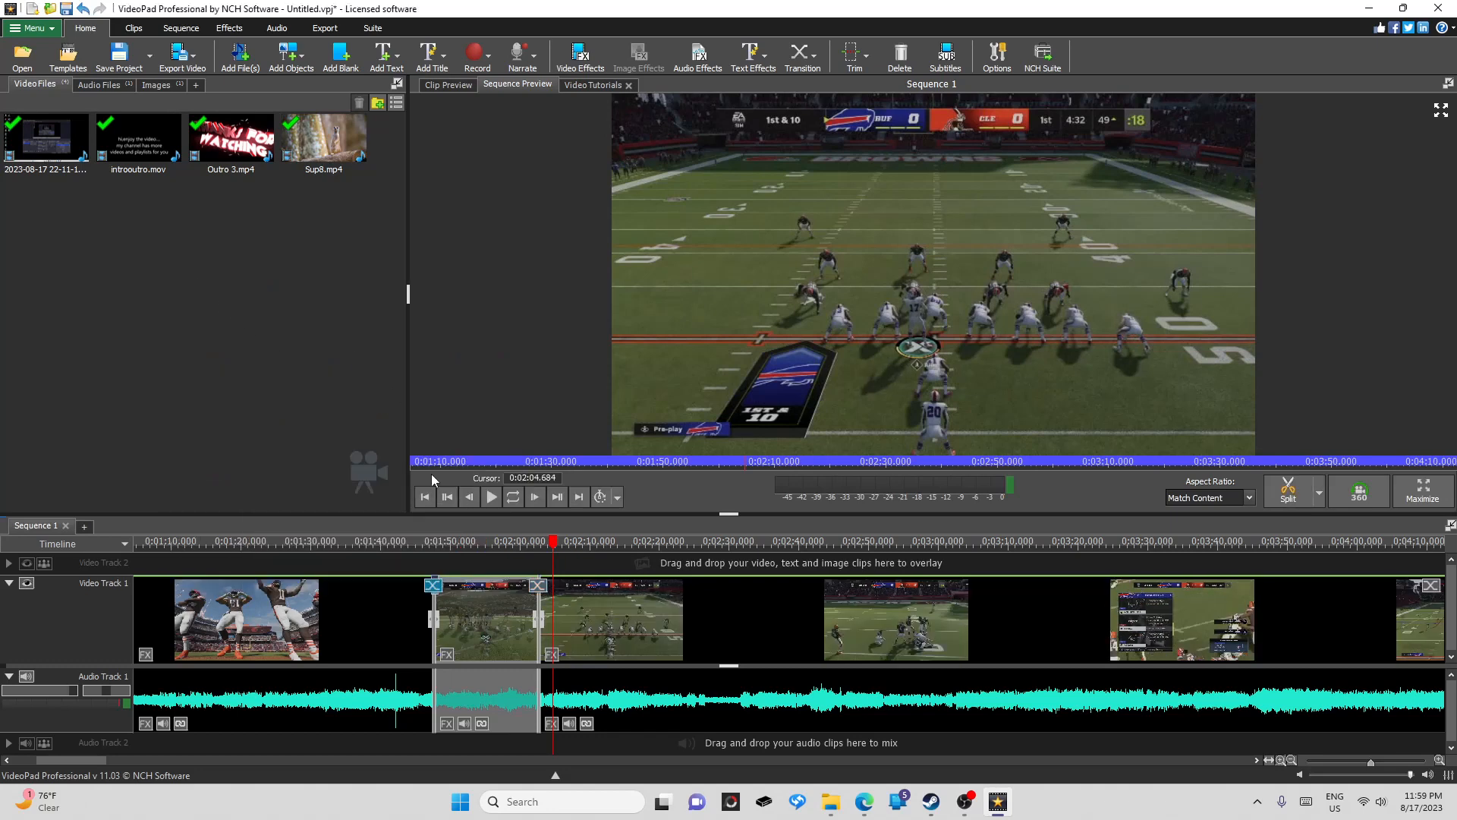
click(519, 543)
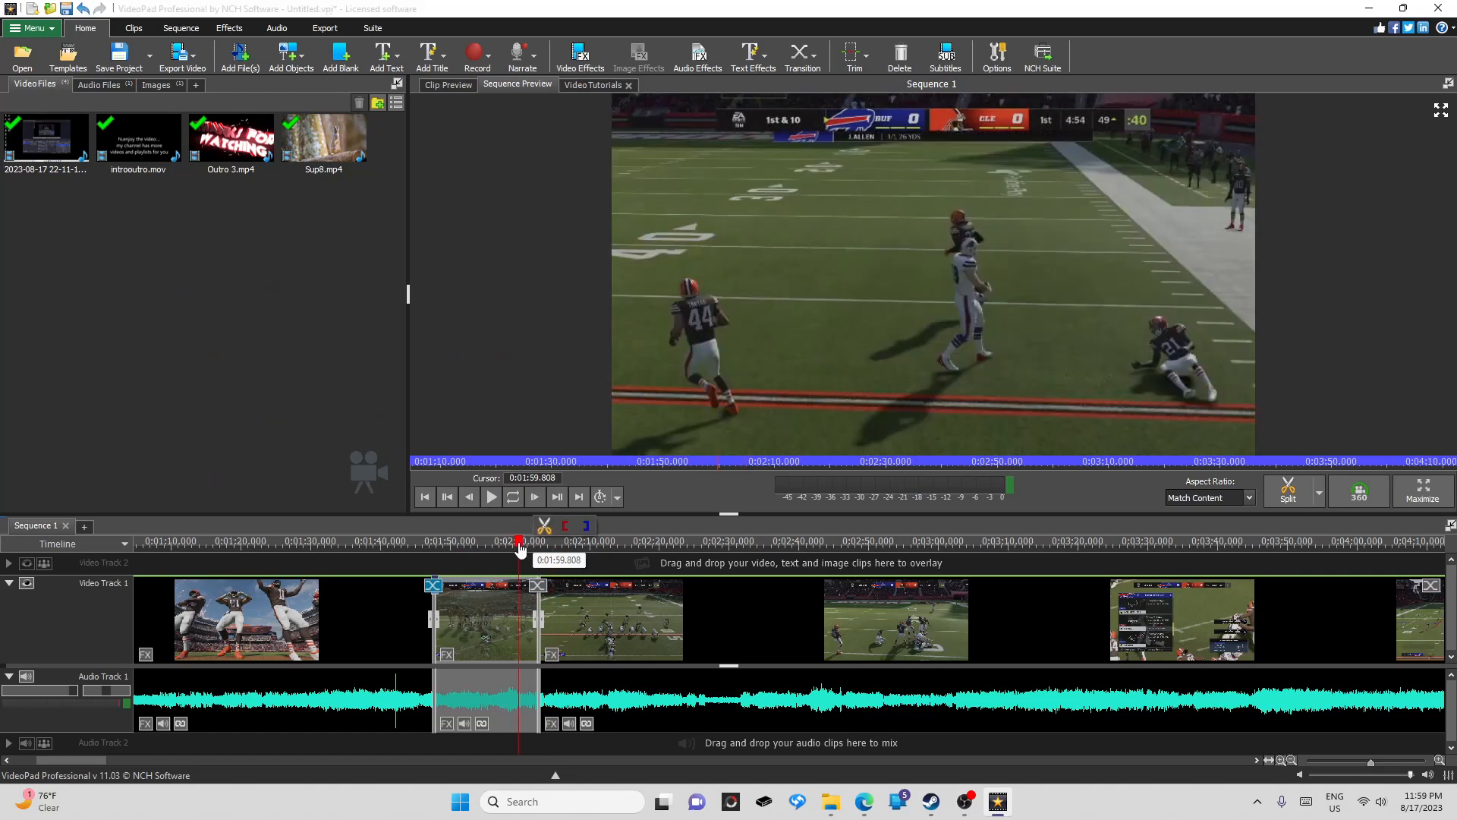
click(743, 345)
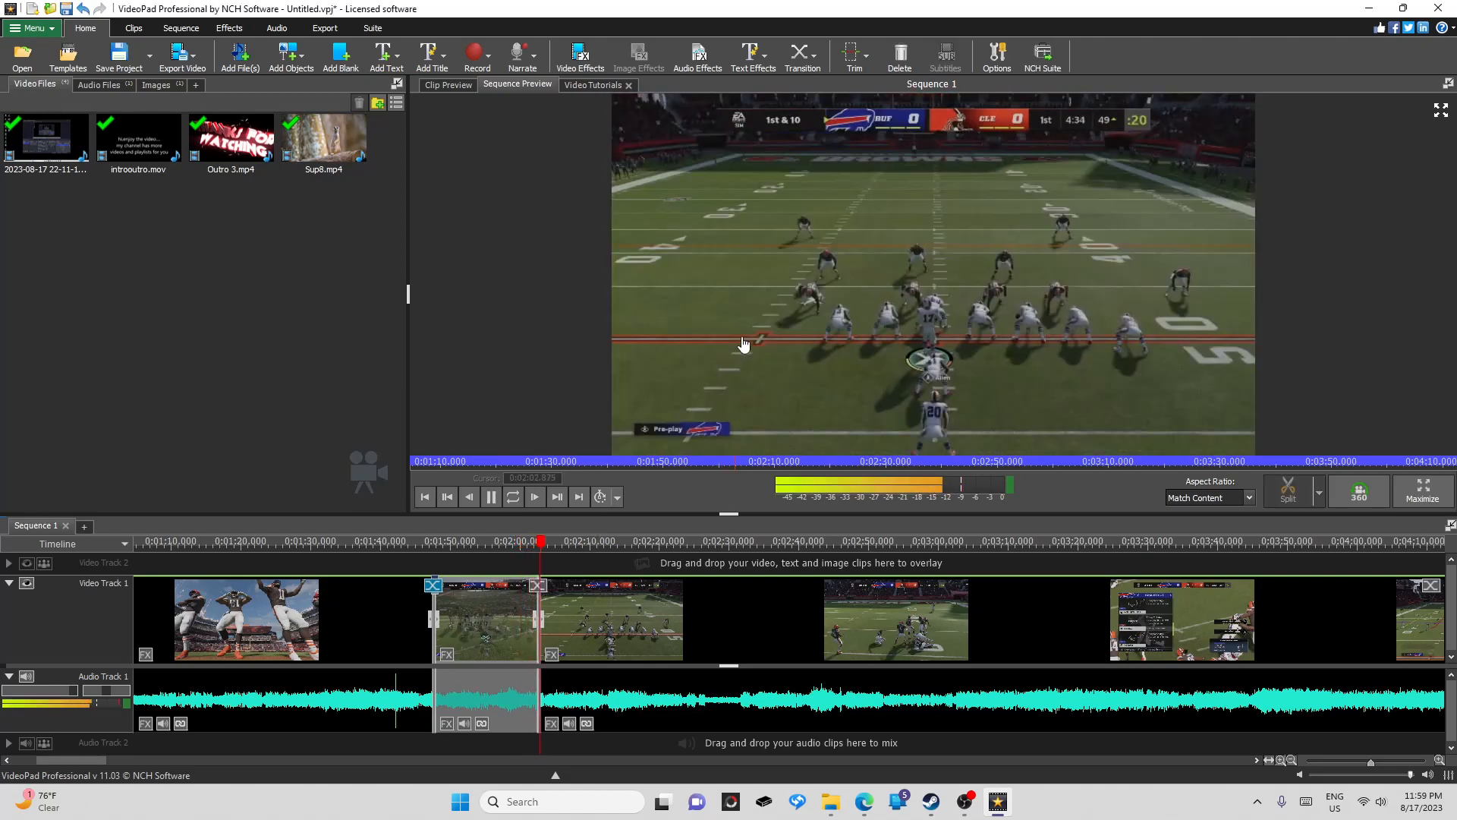
click(743, 345)
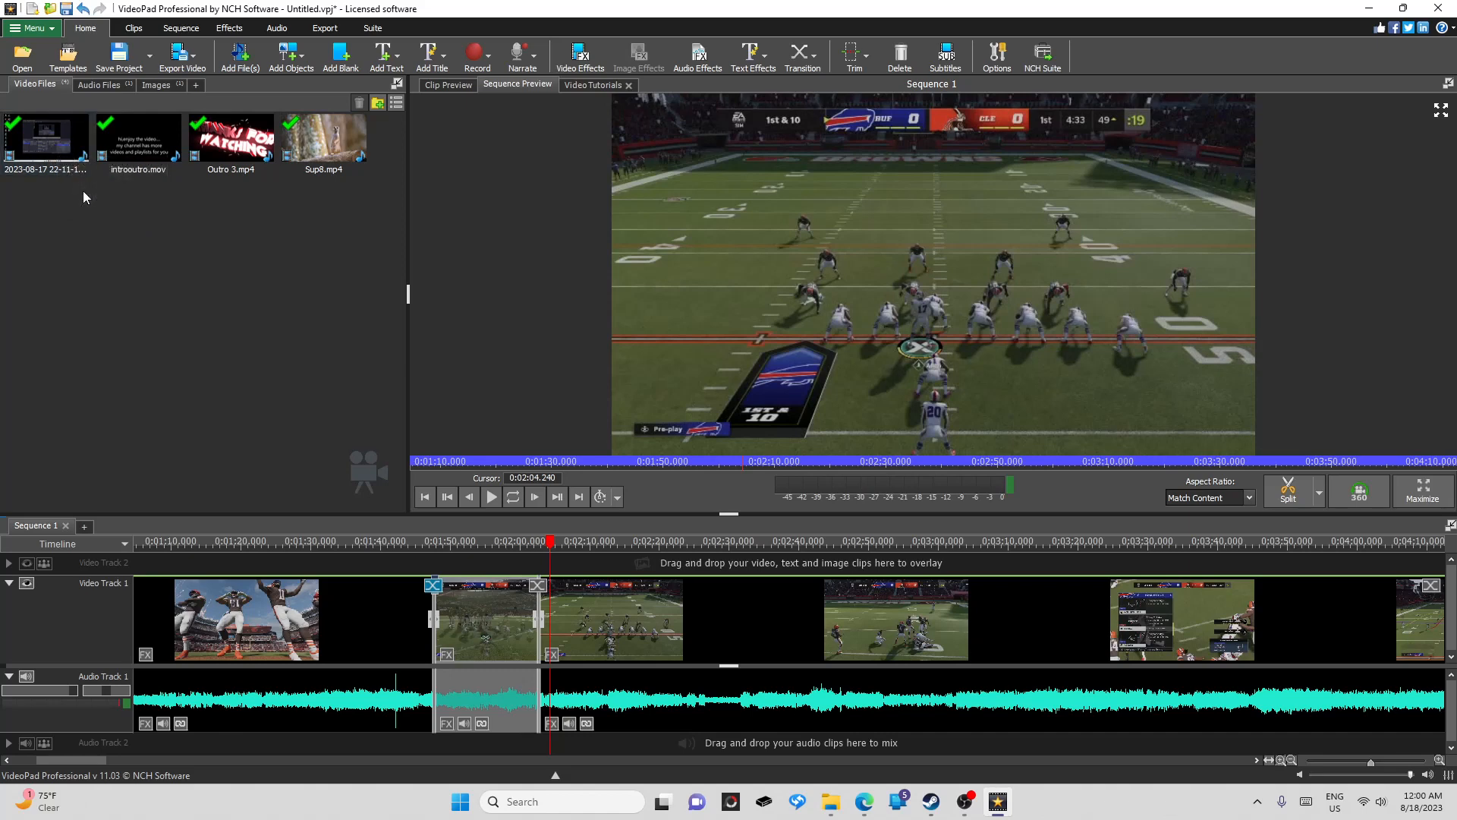
Review the project's audio file with its available commands and the imported image, then return to the video files
click(100, 84)
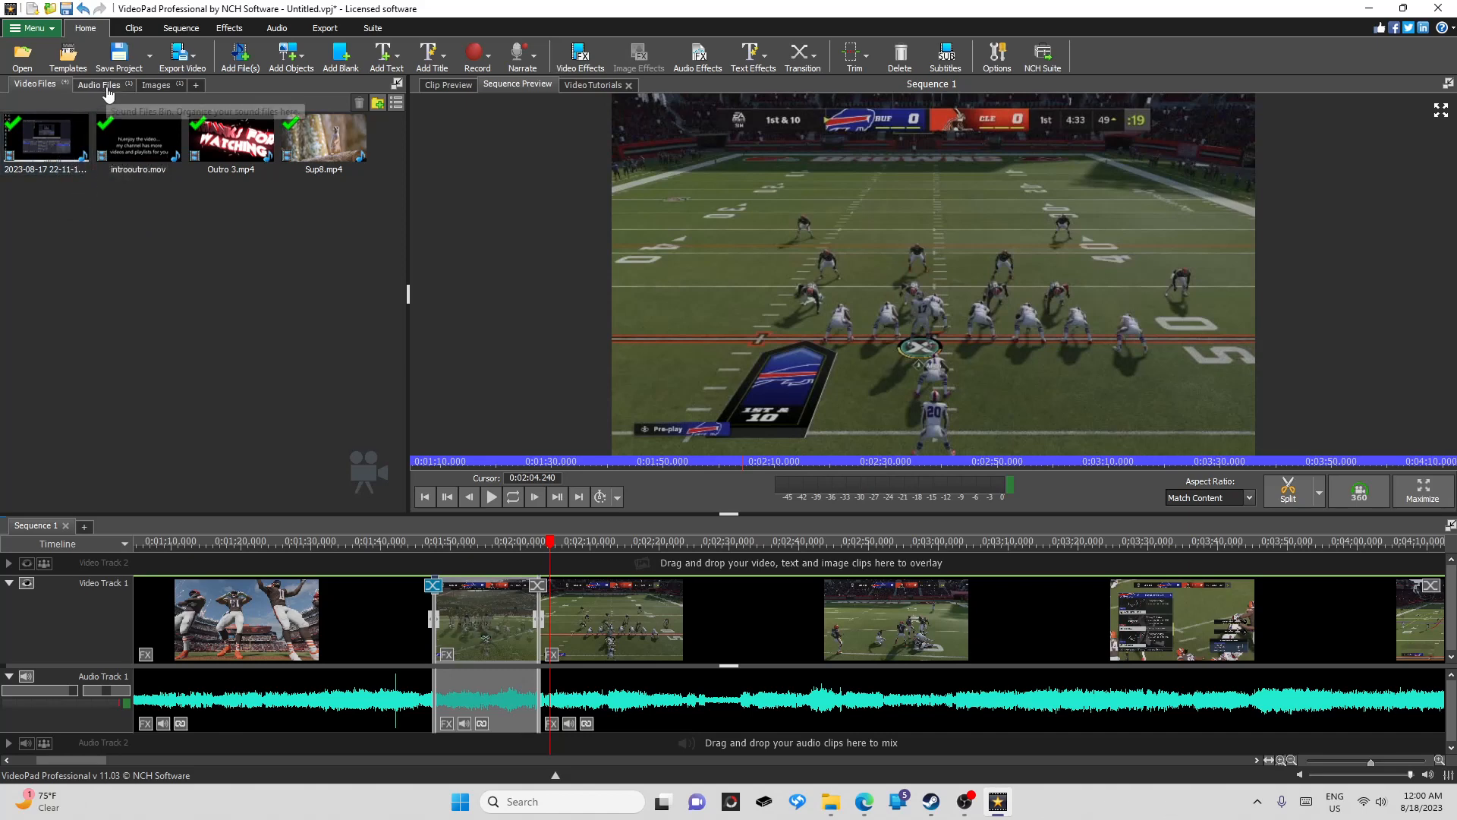
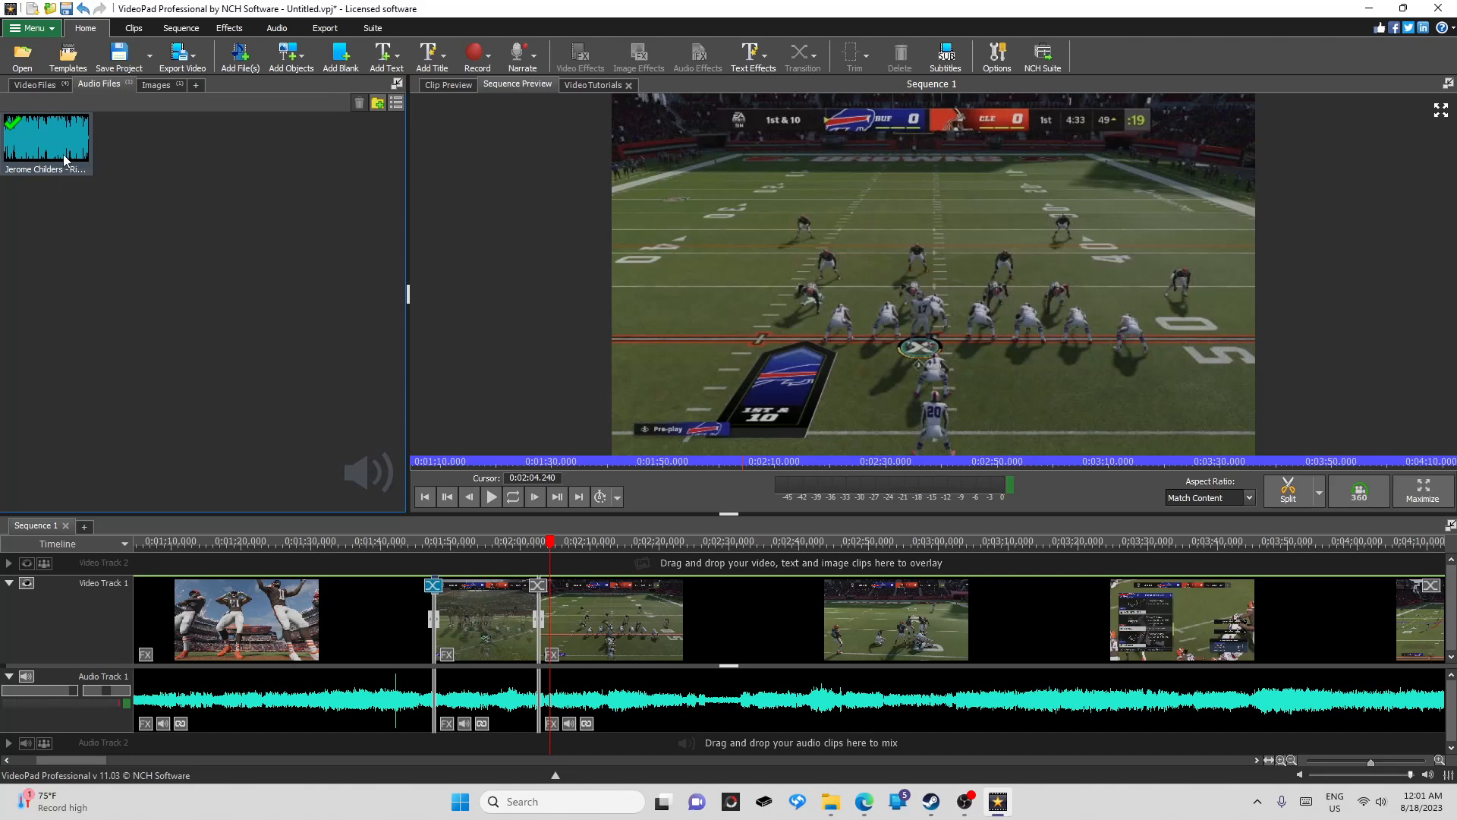
right_click(67, 157)
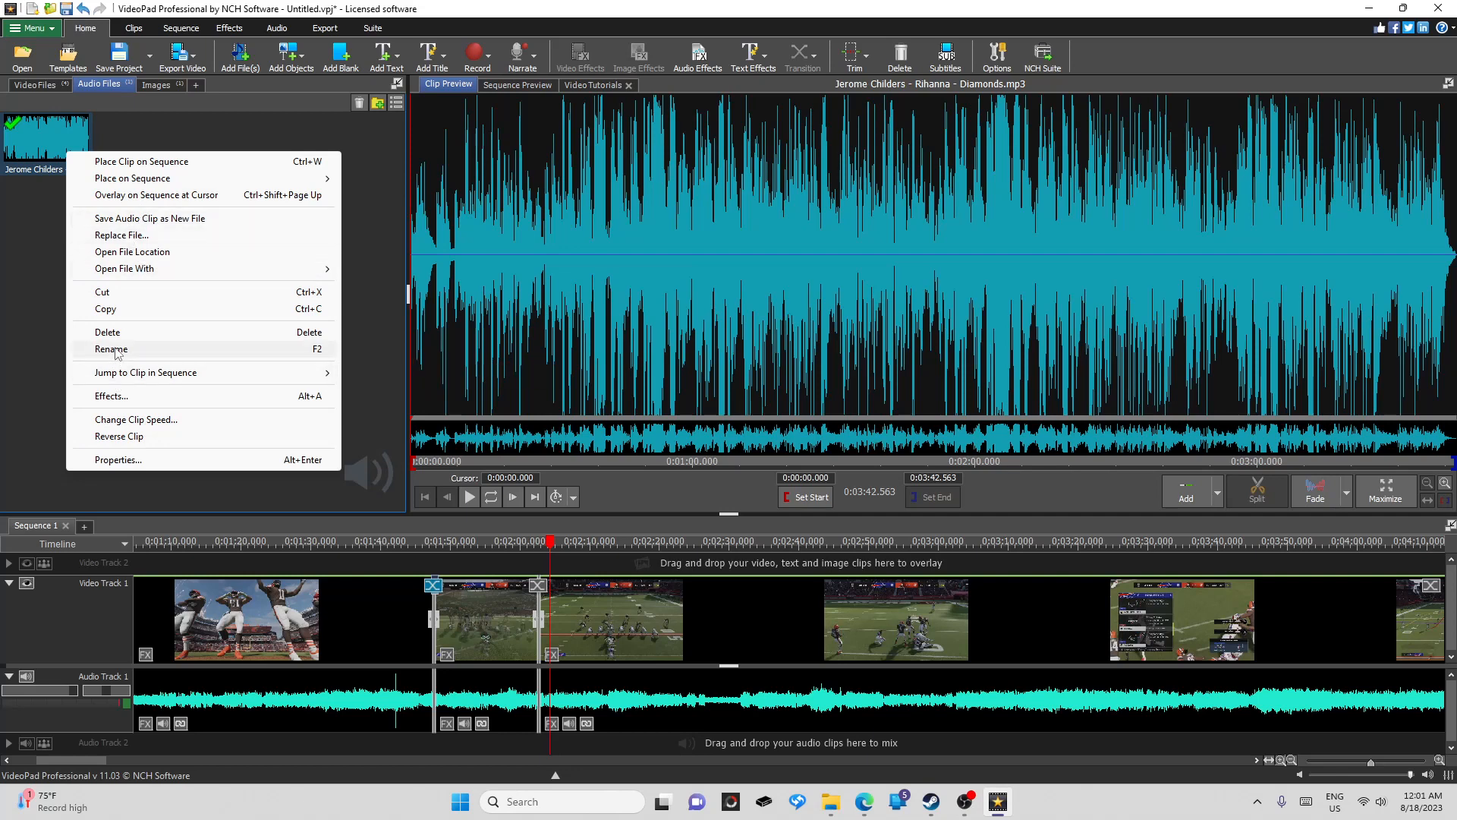
click(48, 273)
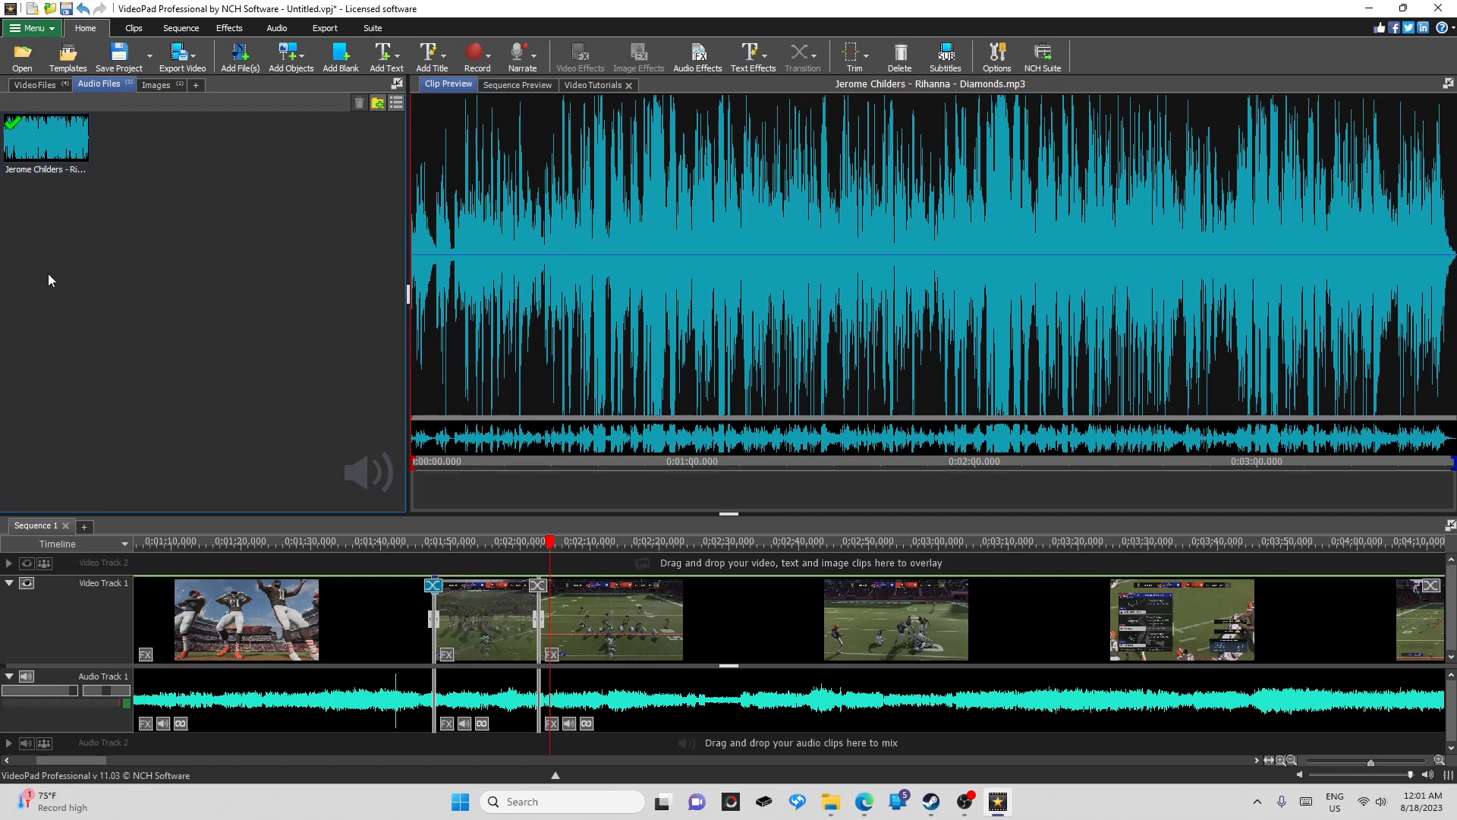
click(155, 88)
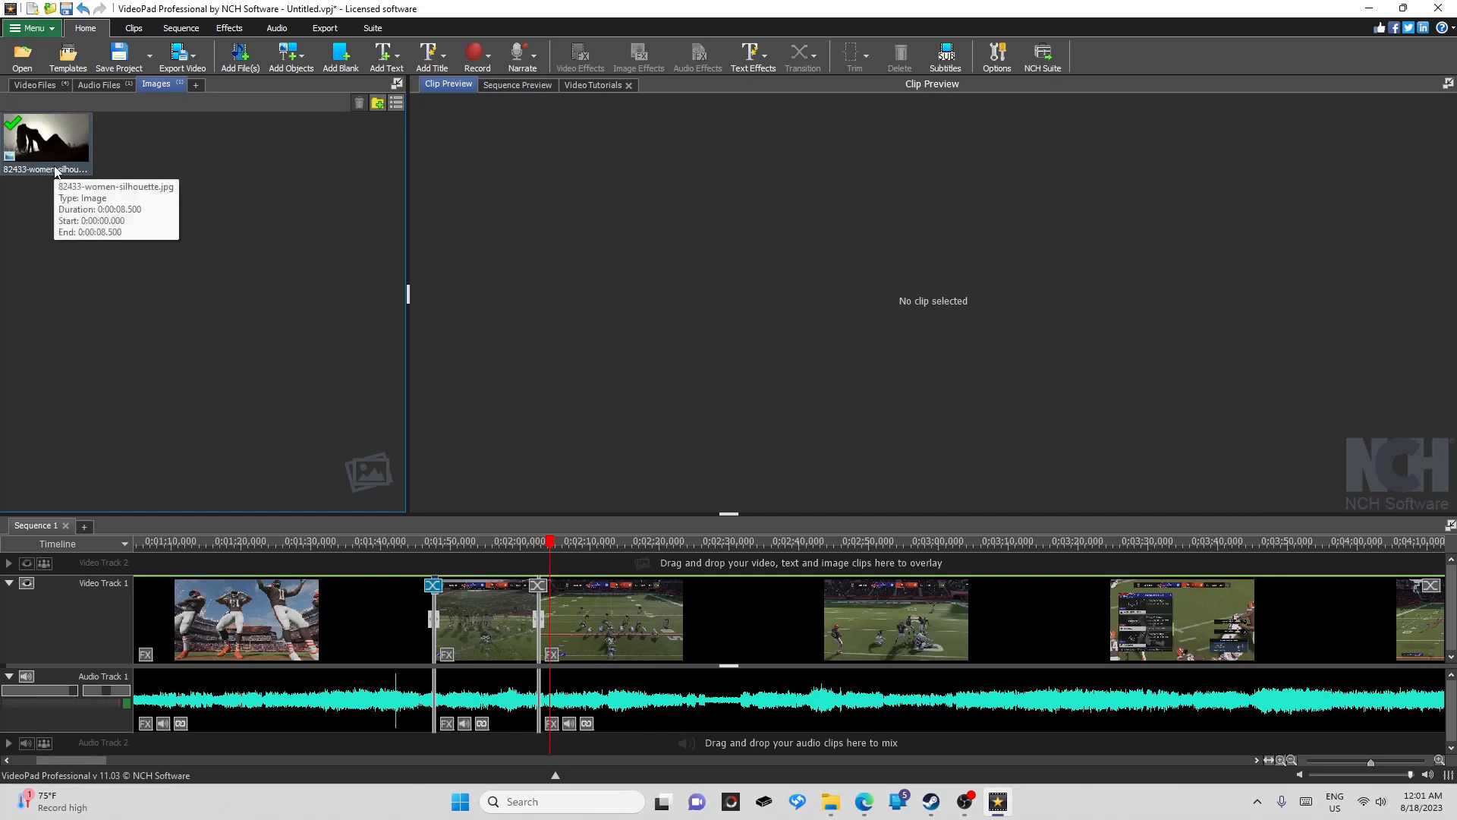
click(36, 85)
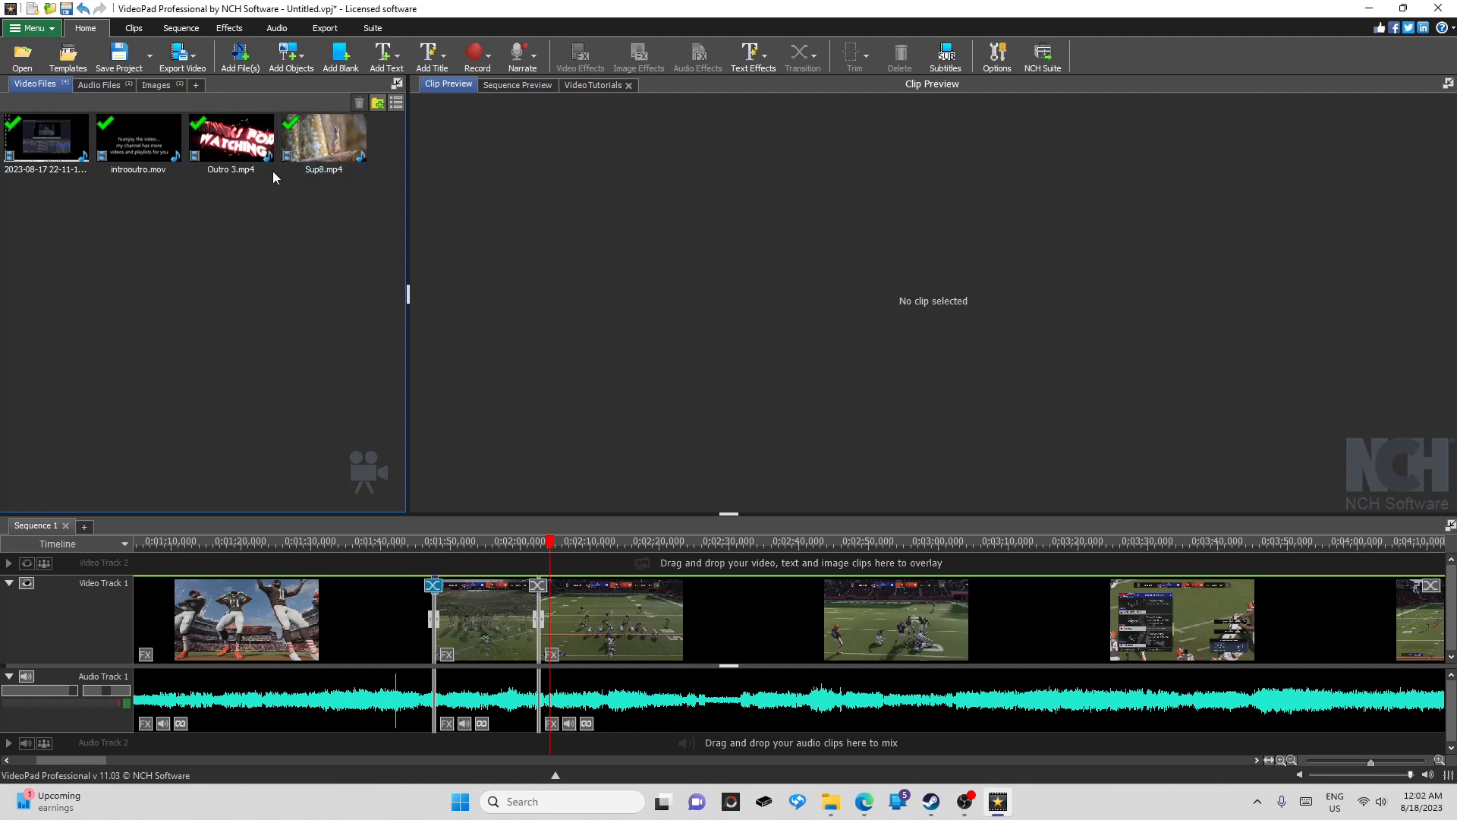
Start exporting the sequence as a video file and name the export file E
click(182, 70)
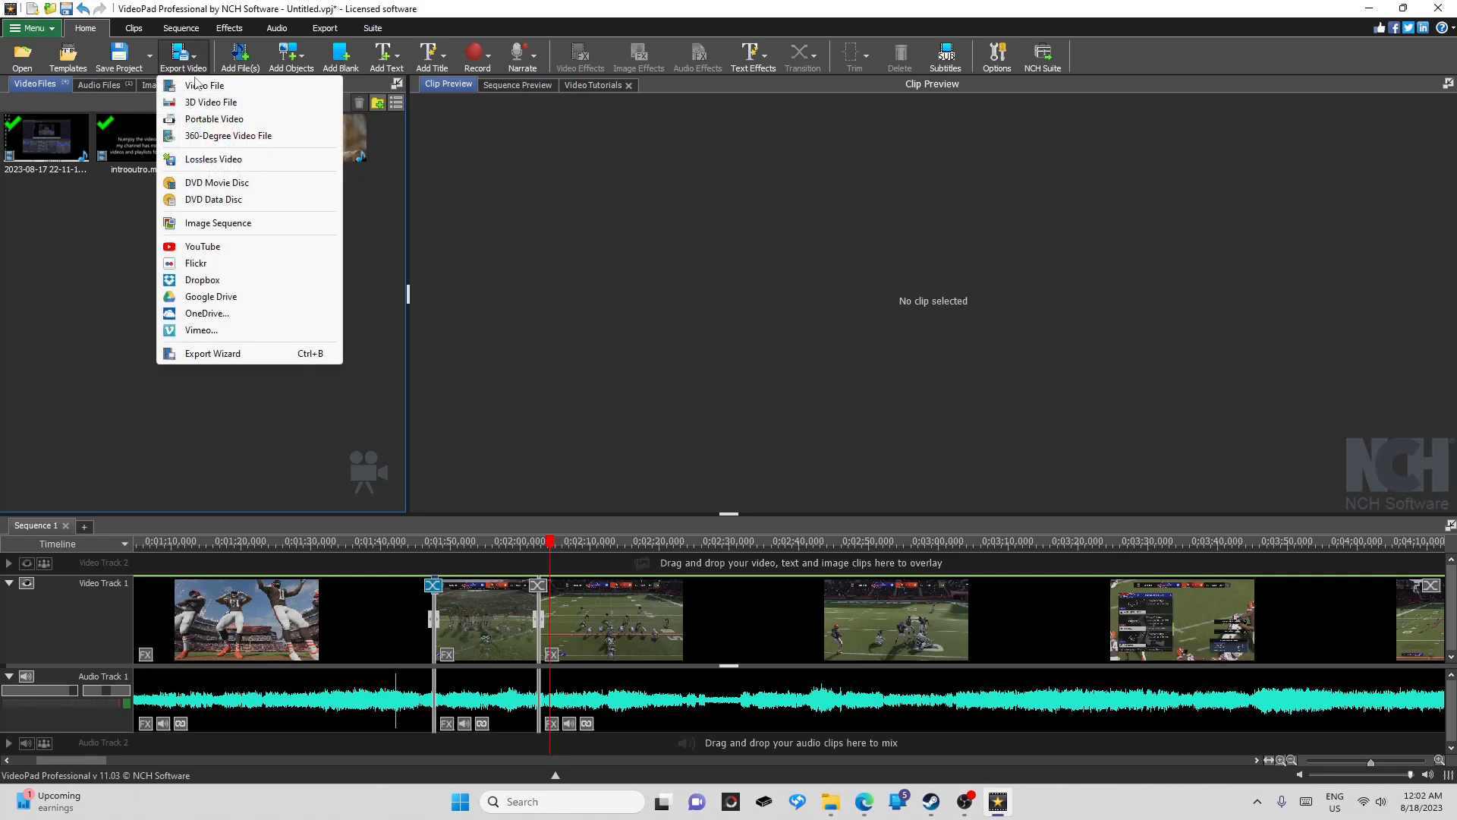
click(196, 87)
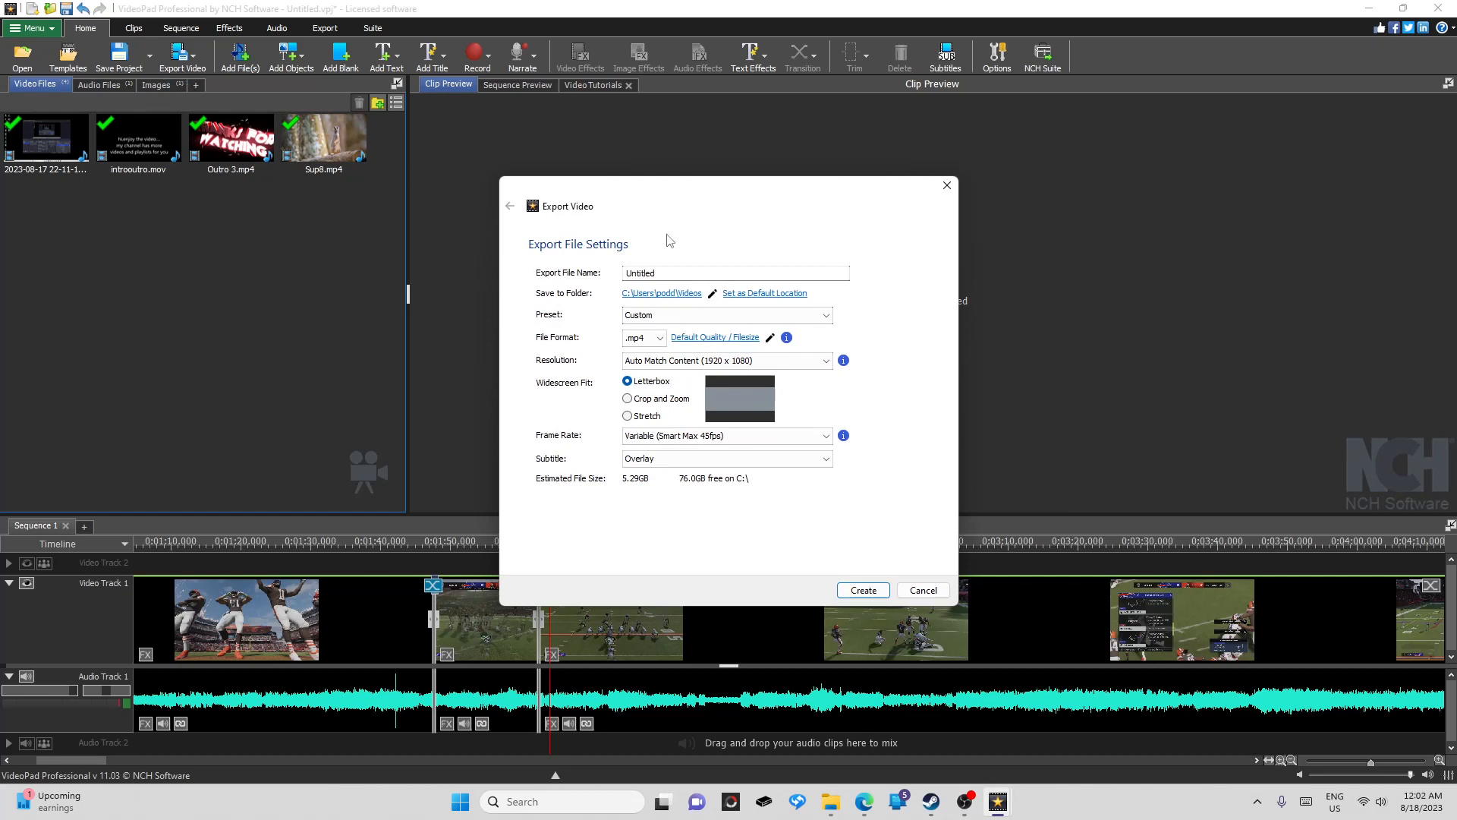
double_click(647, 274)
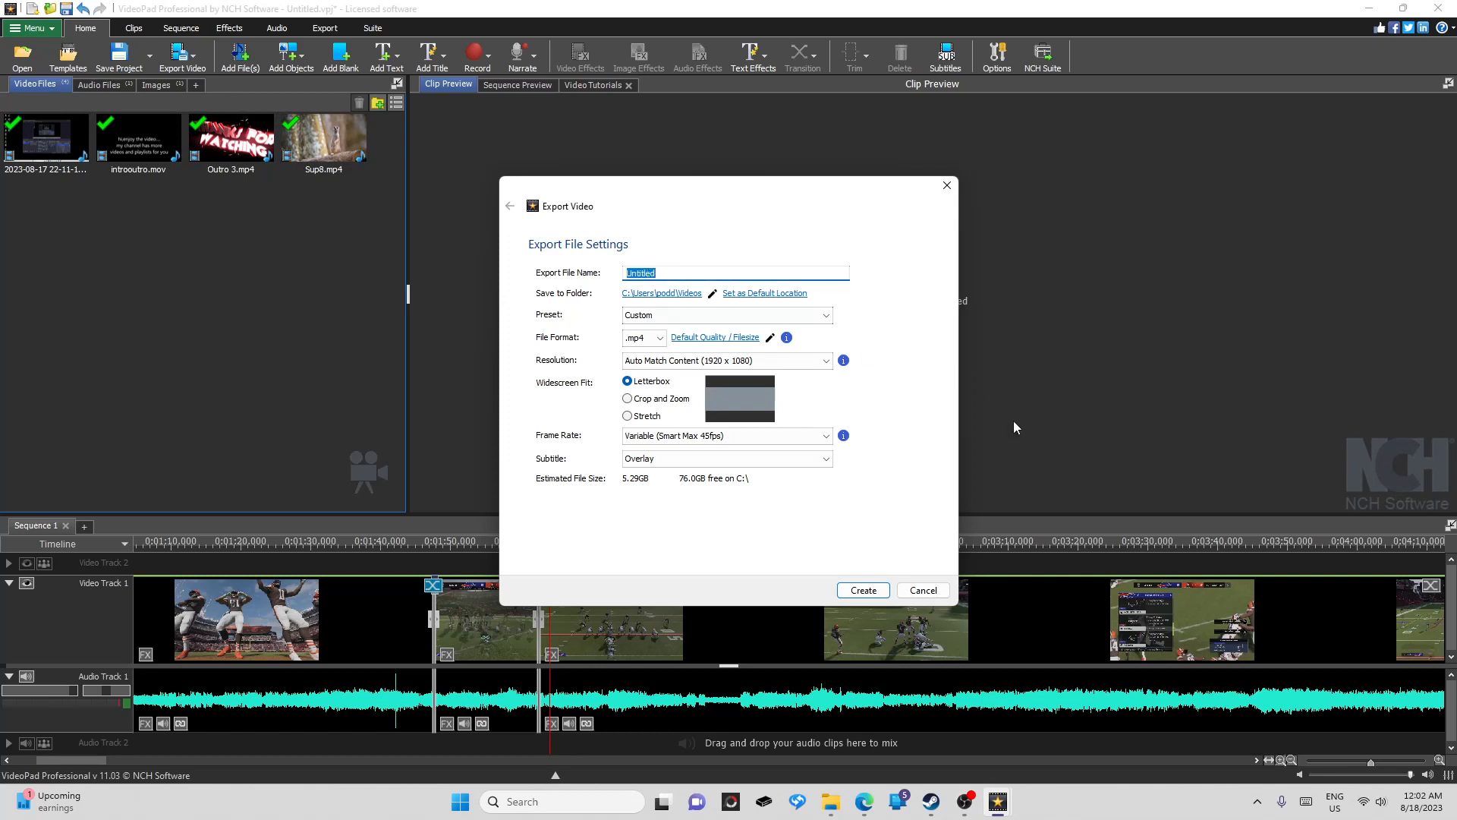
click(1307, 802)
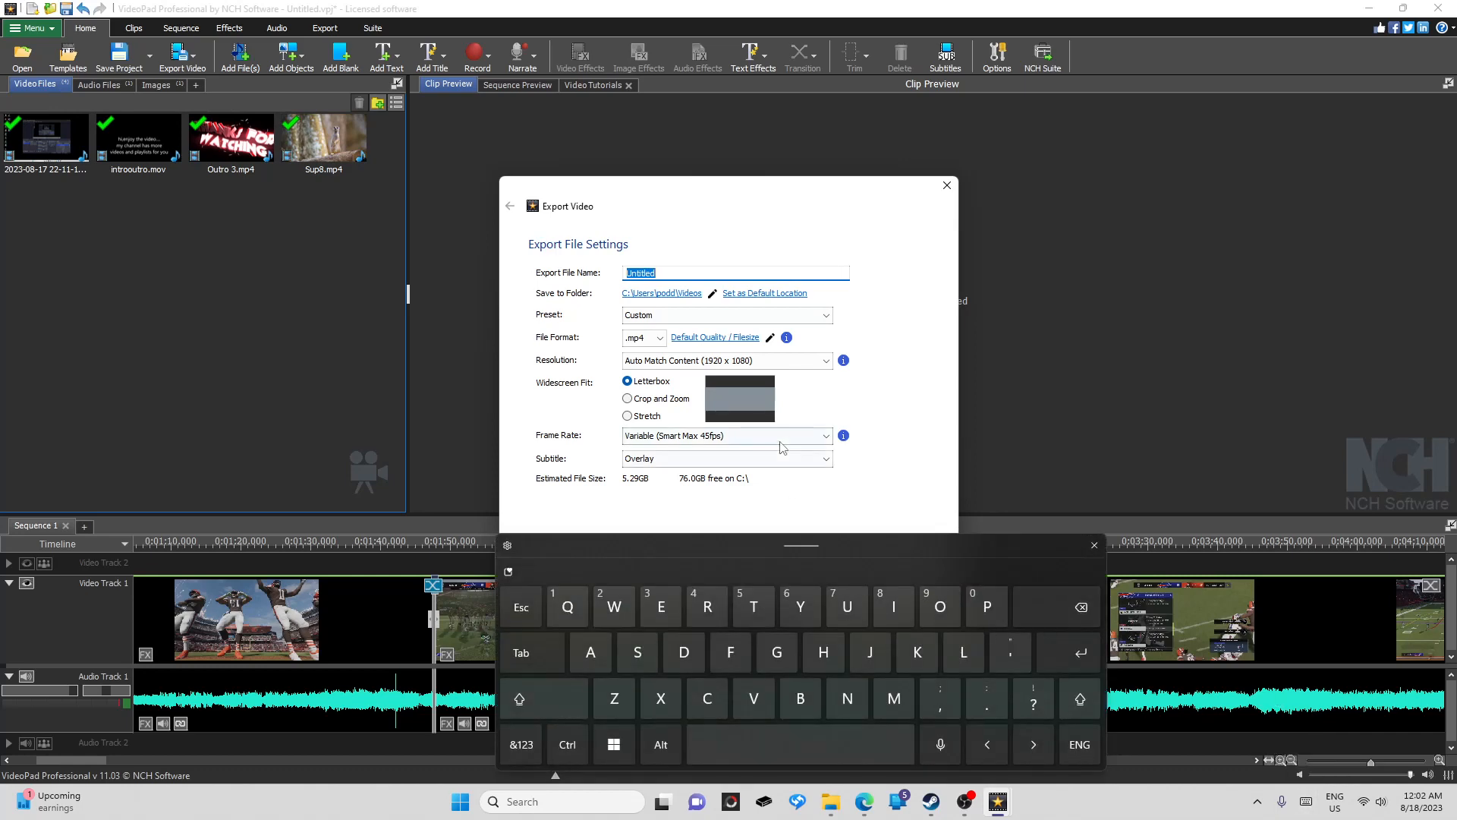
click(651, 607)
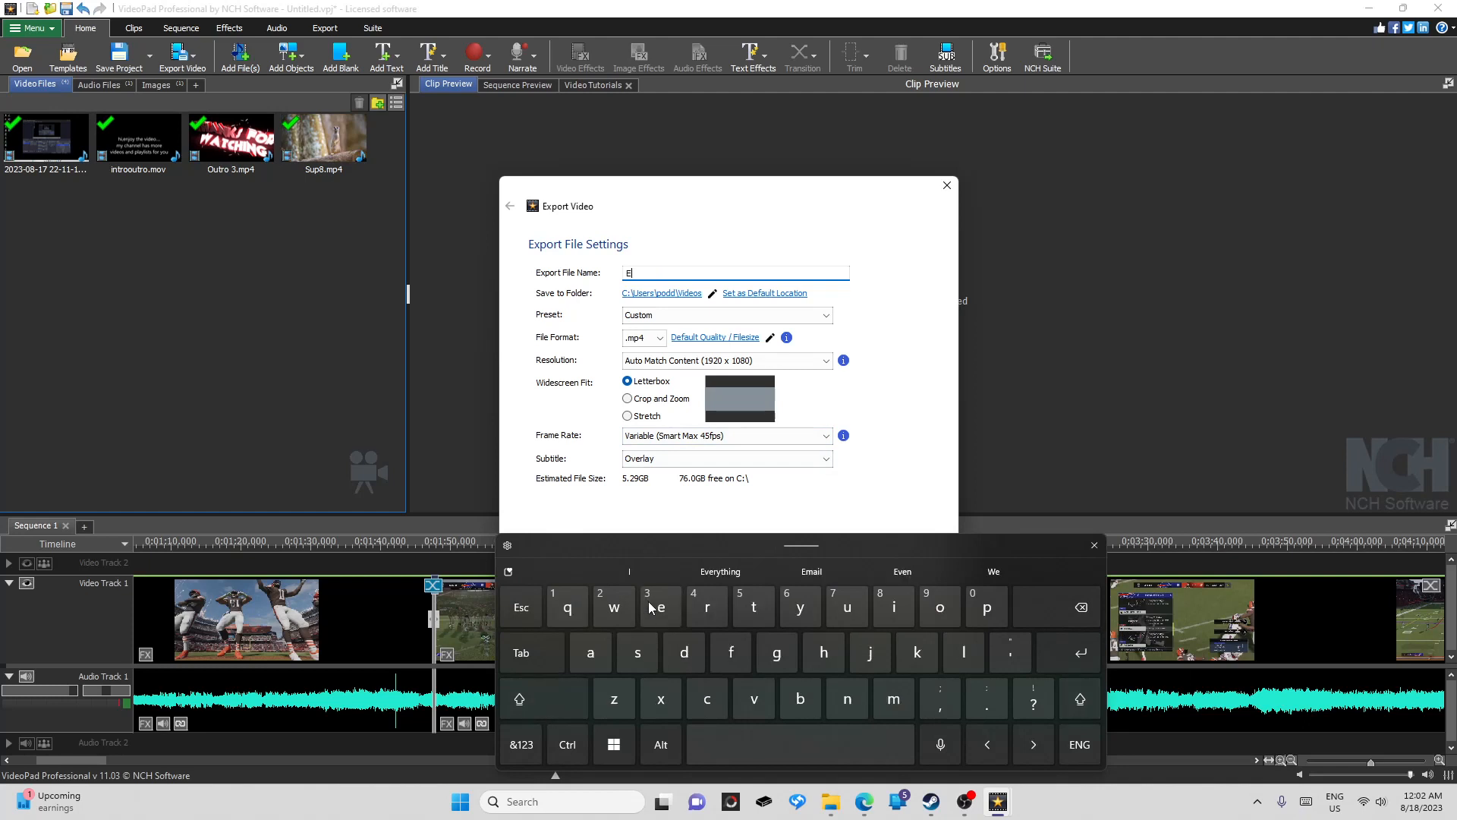
click(1090, 545)
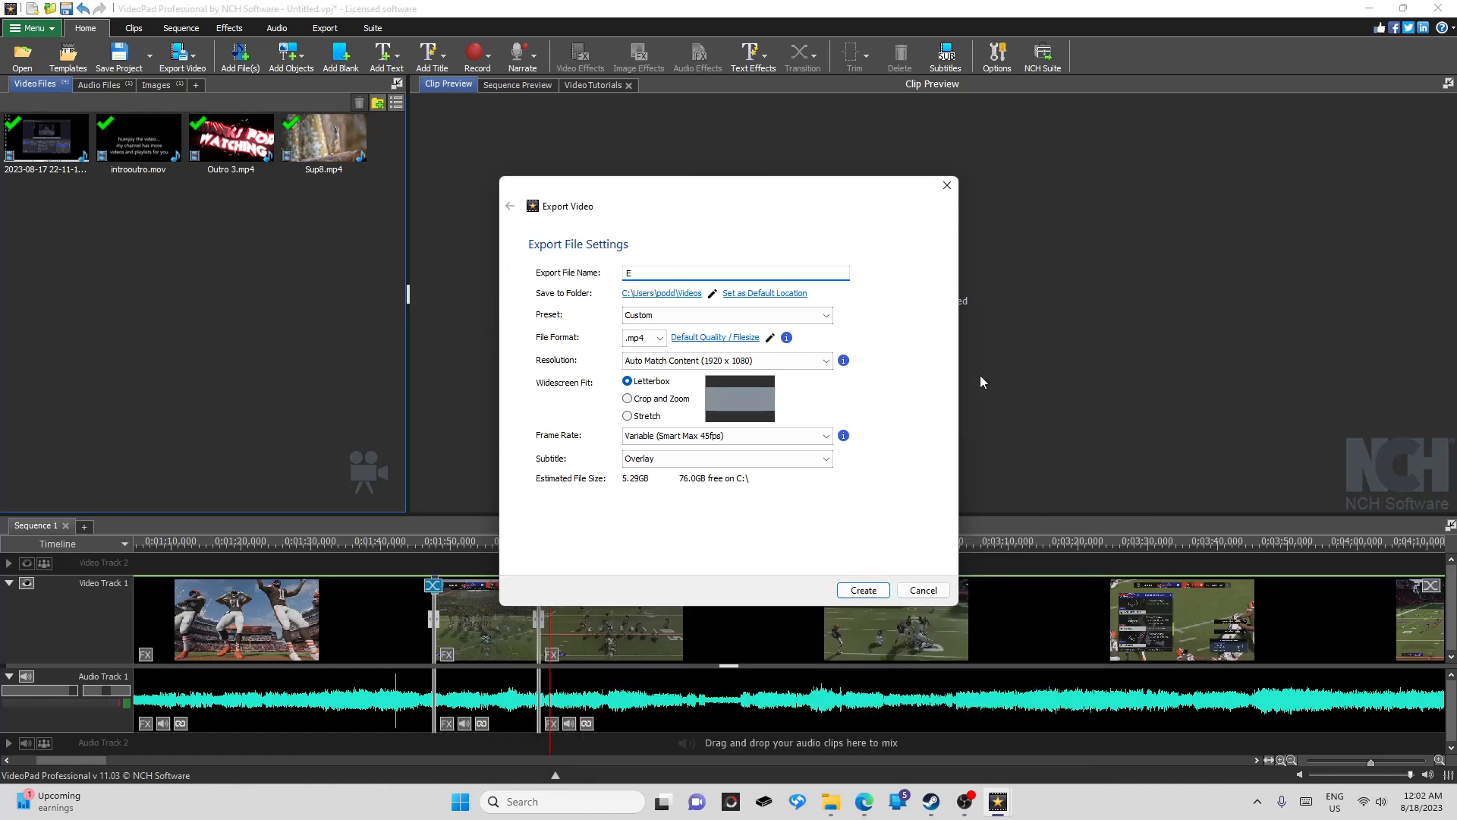
Choose the YouTube 1080p HD preset with the Stretch widescreen fit and create the exported video
click(819, 325)
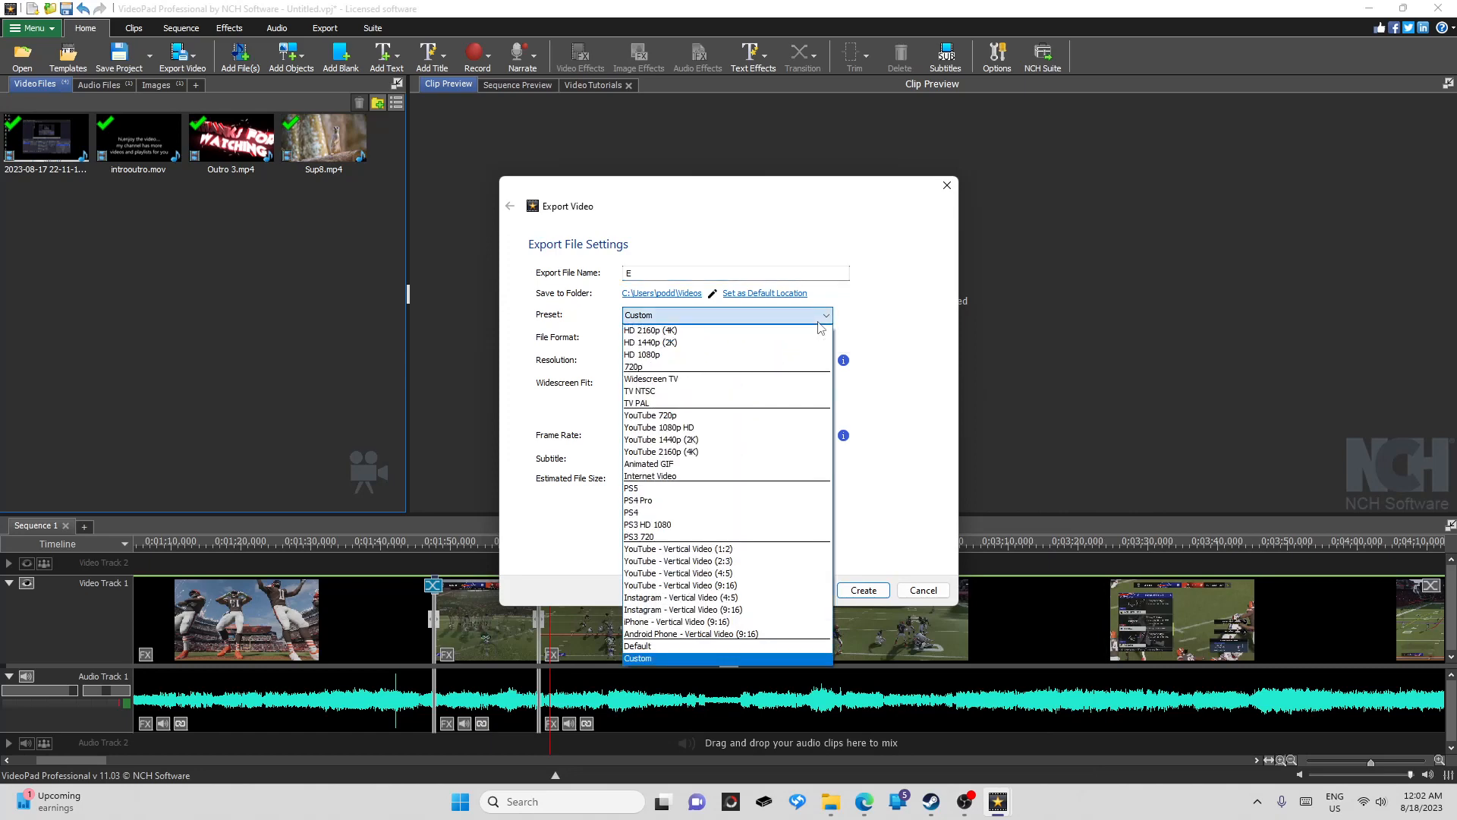
click(727, 429)
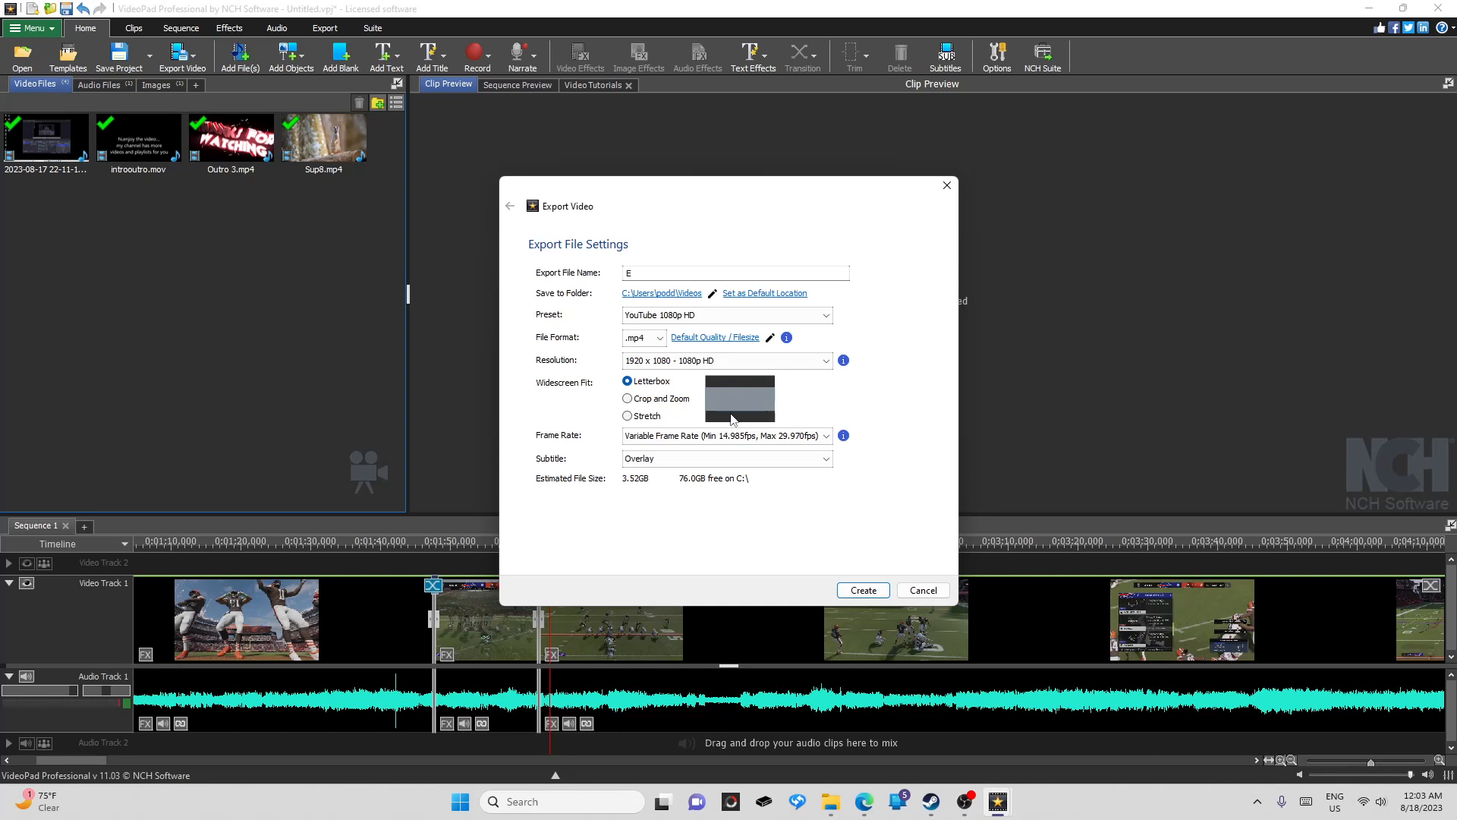
click(646, 417)
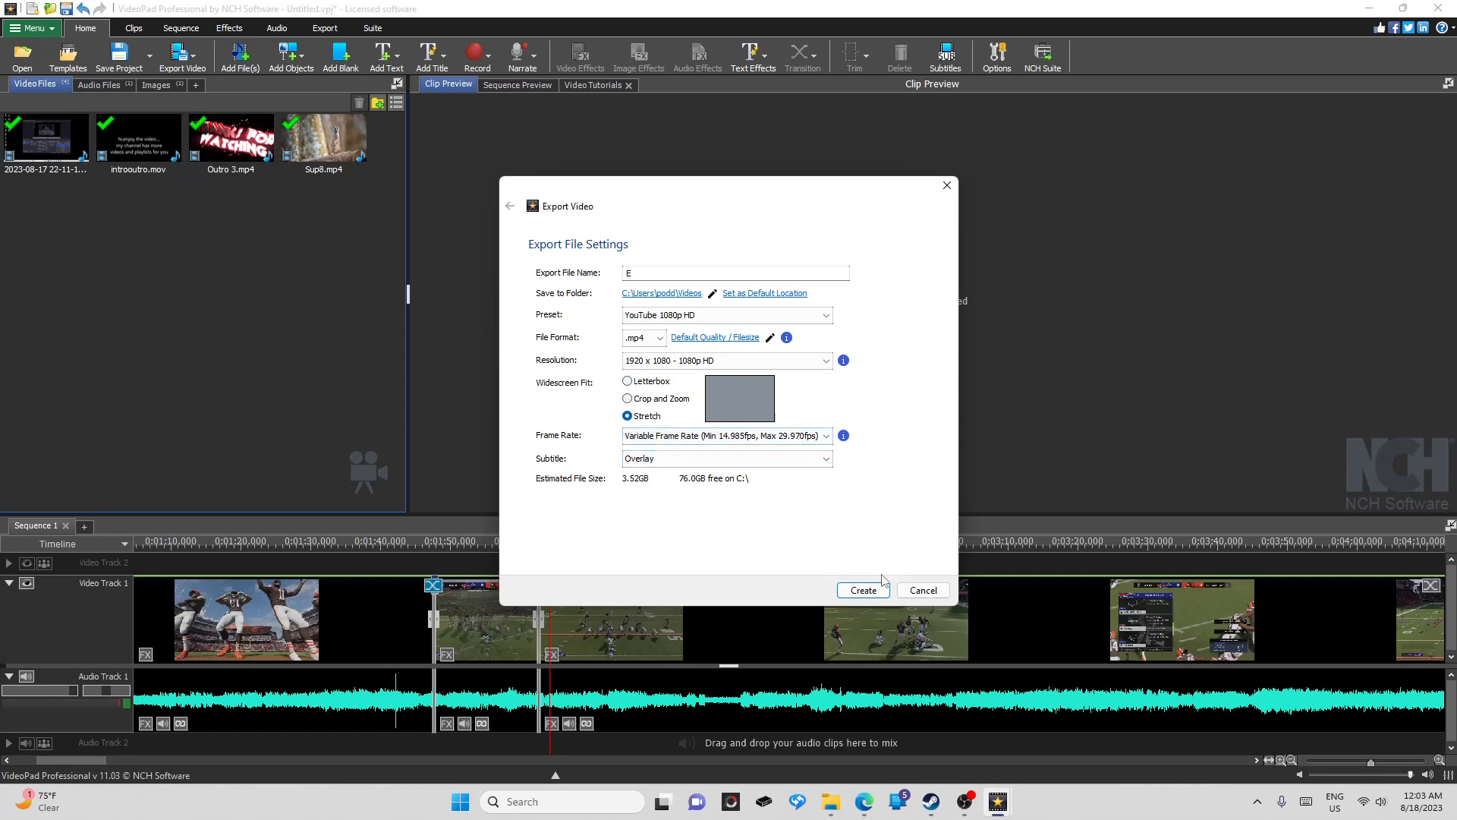
click(865, 591)
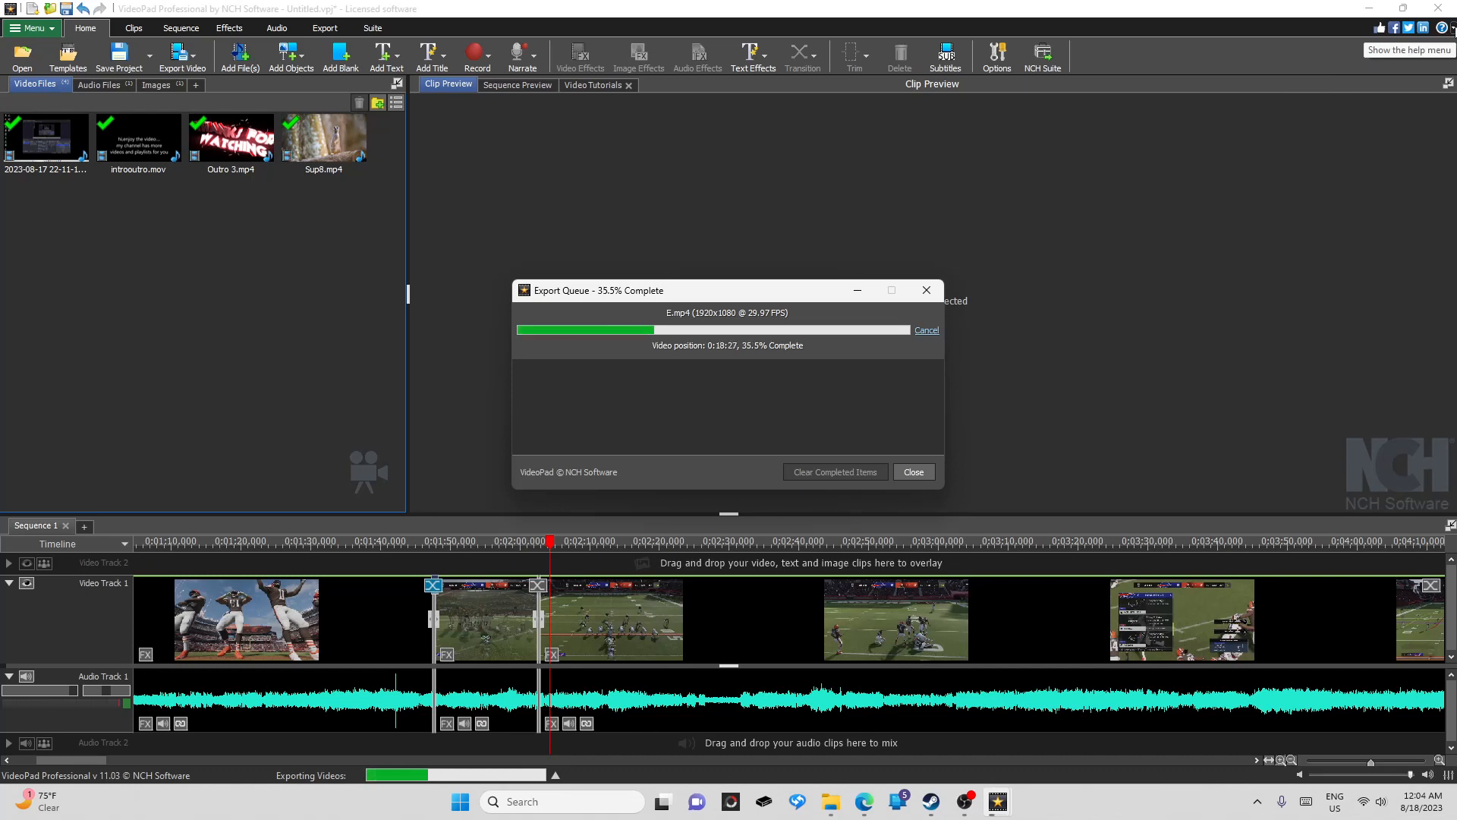
Examine the available help resources, including the sharing and video tutorial entries
click(1453, 29)
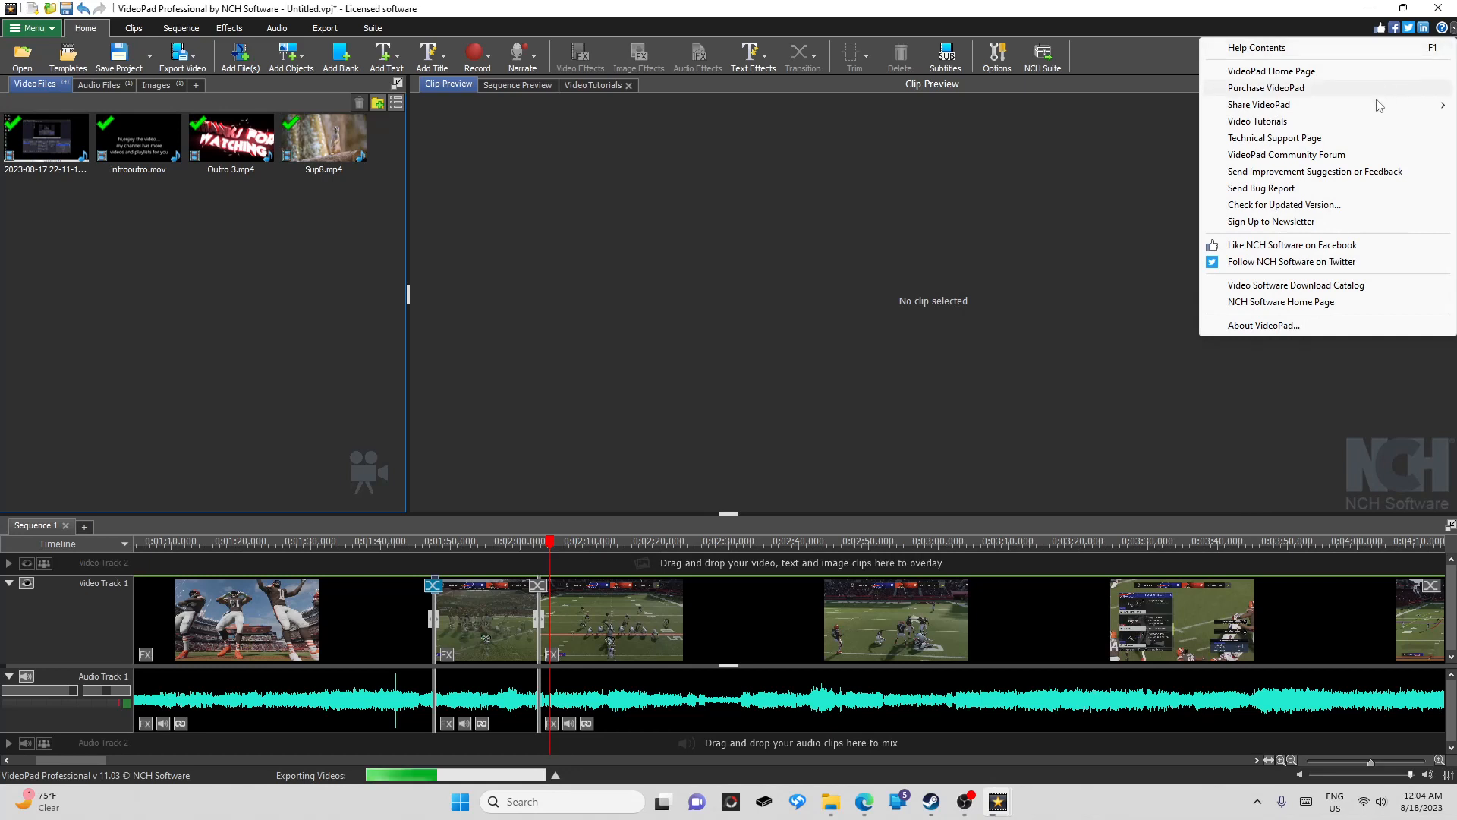
mouse_move(1370, 108)
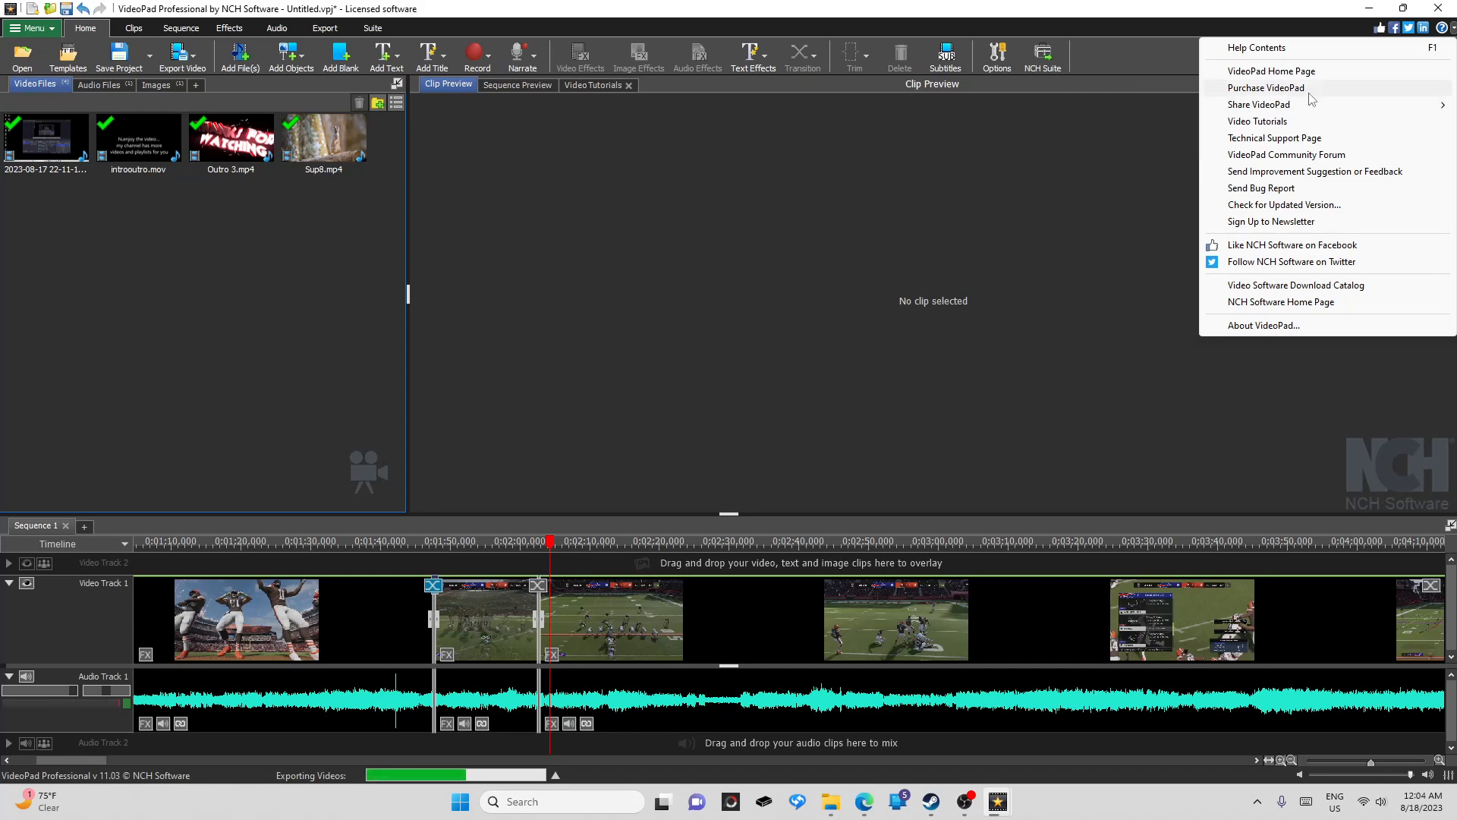
mouse_move(1306, 106)
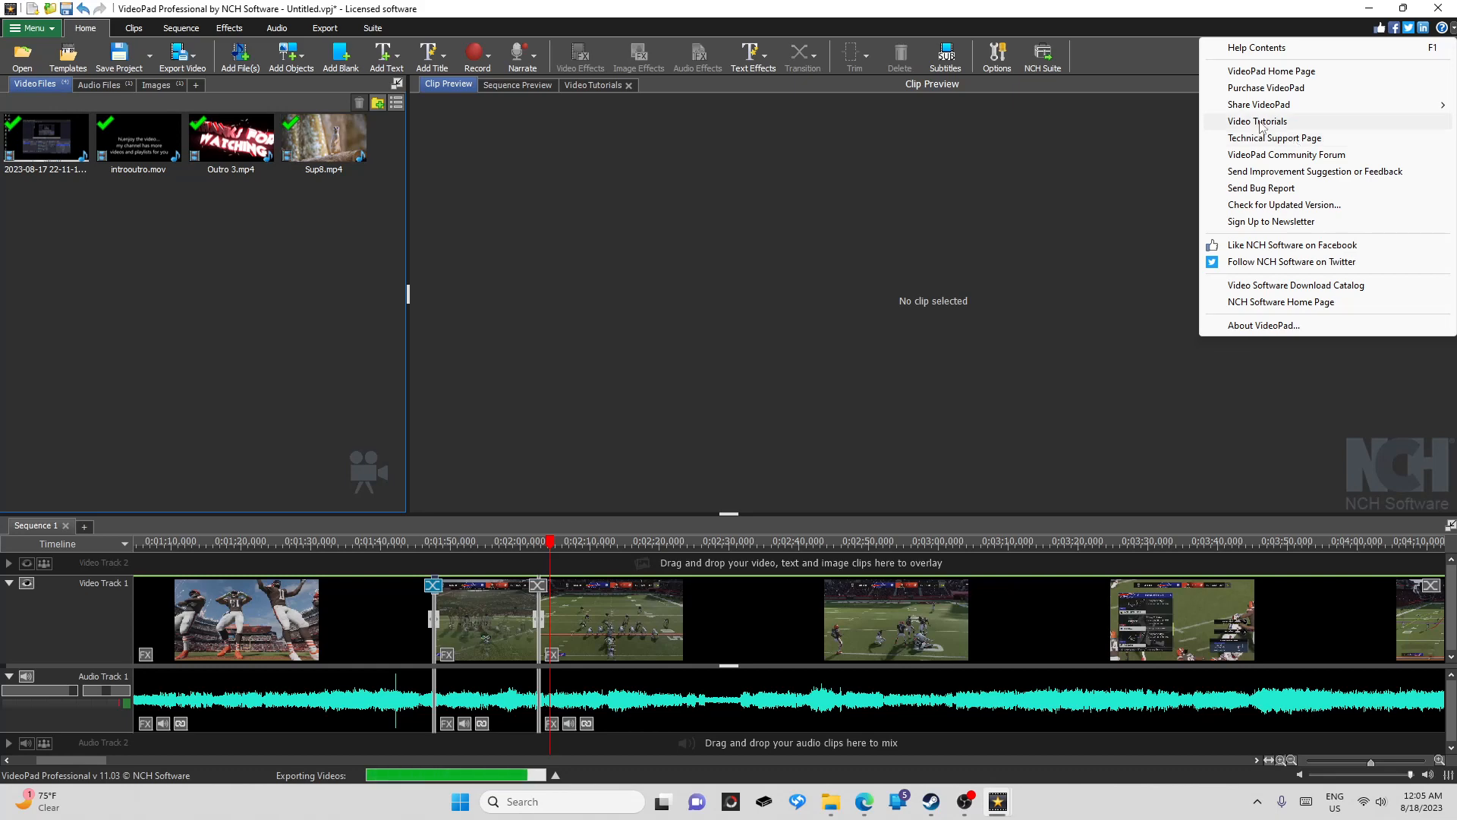
click(1139, 137)
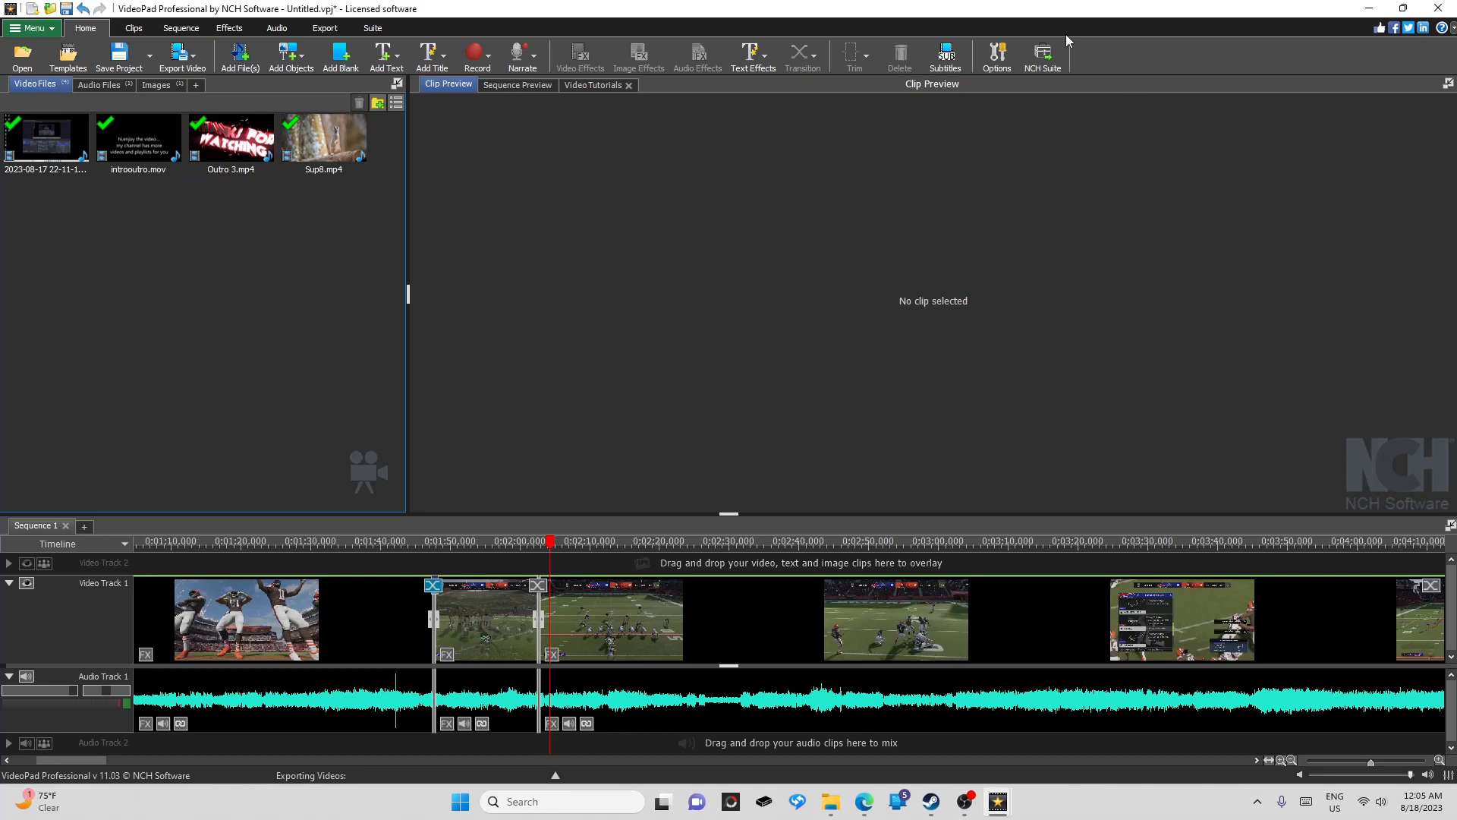
Review the program's Media options for new clip placement and default still image duration, then close the options
click(1000, 61)
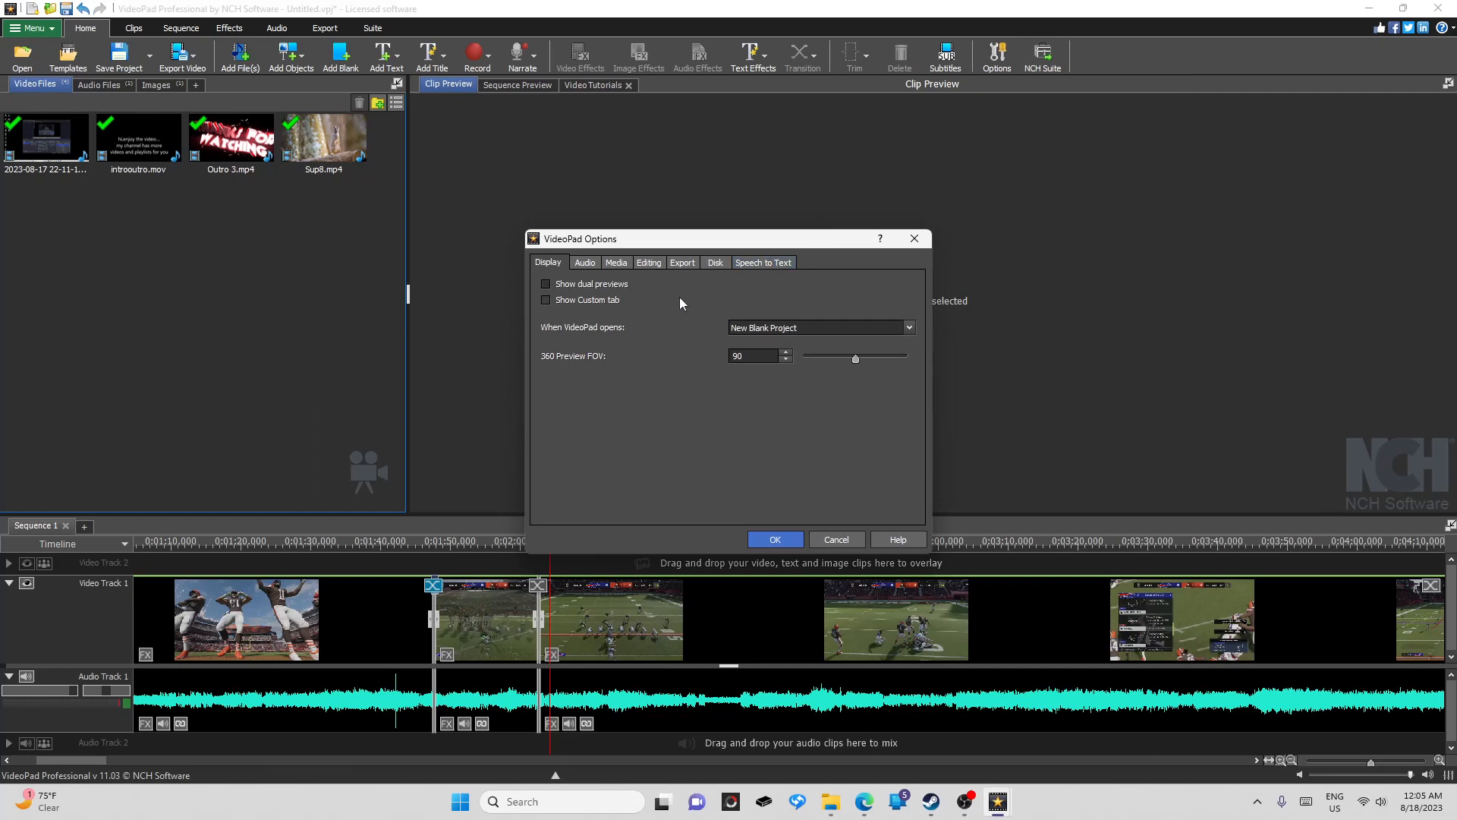
click(609, 274)
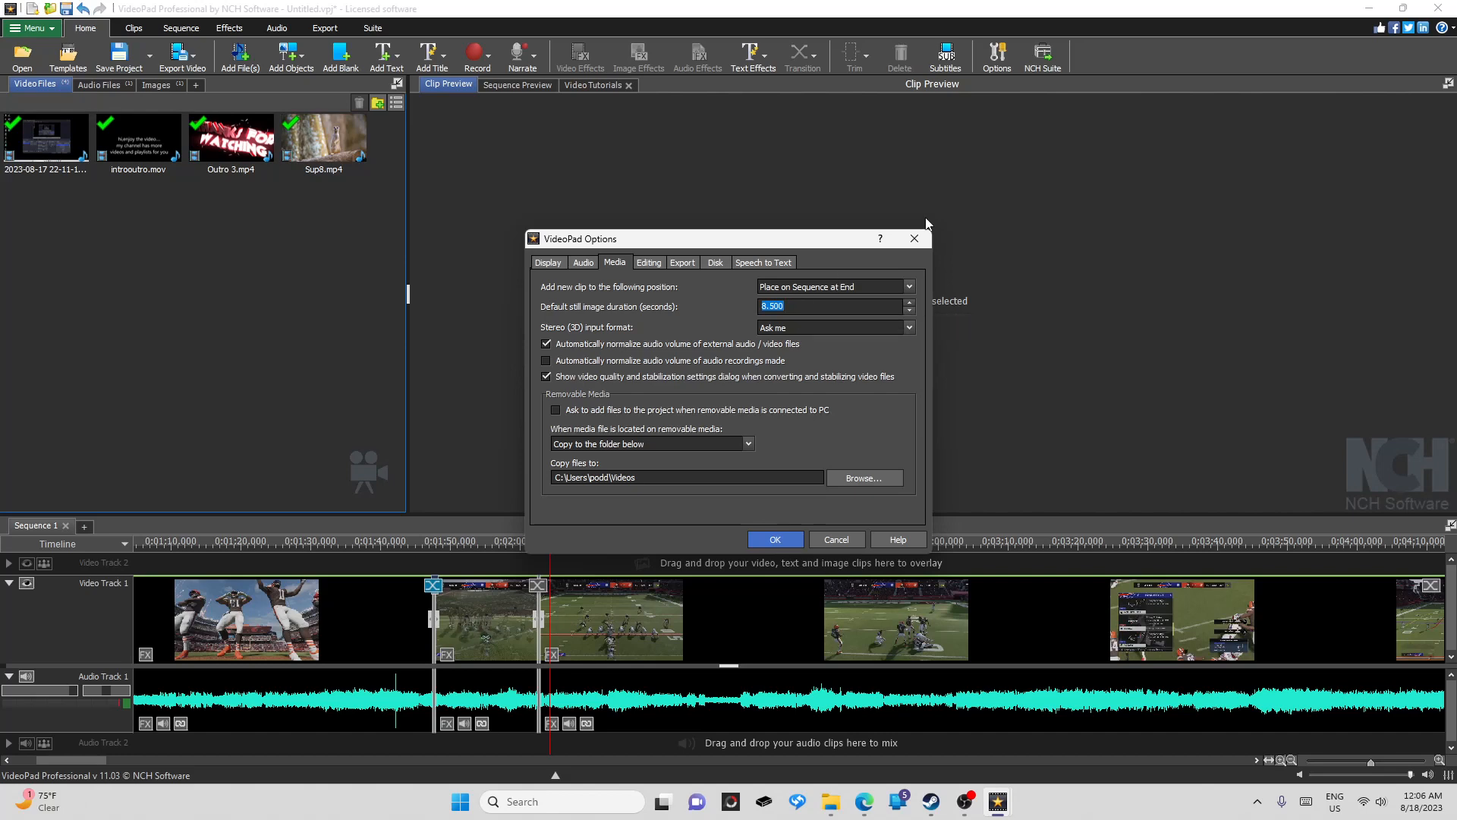
click(916, 240)
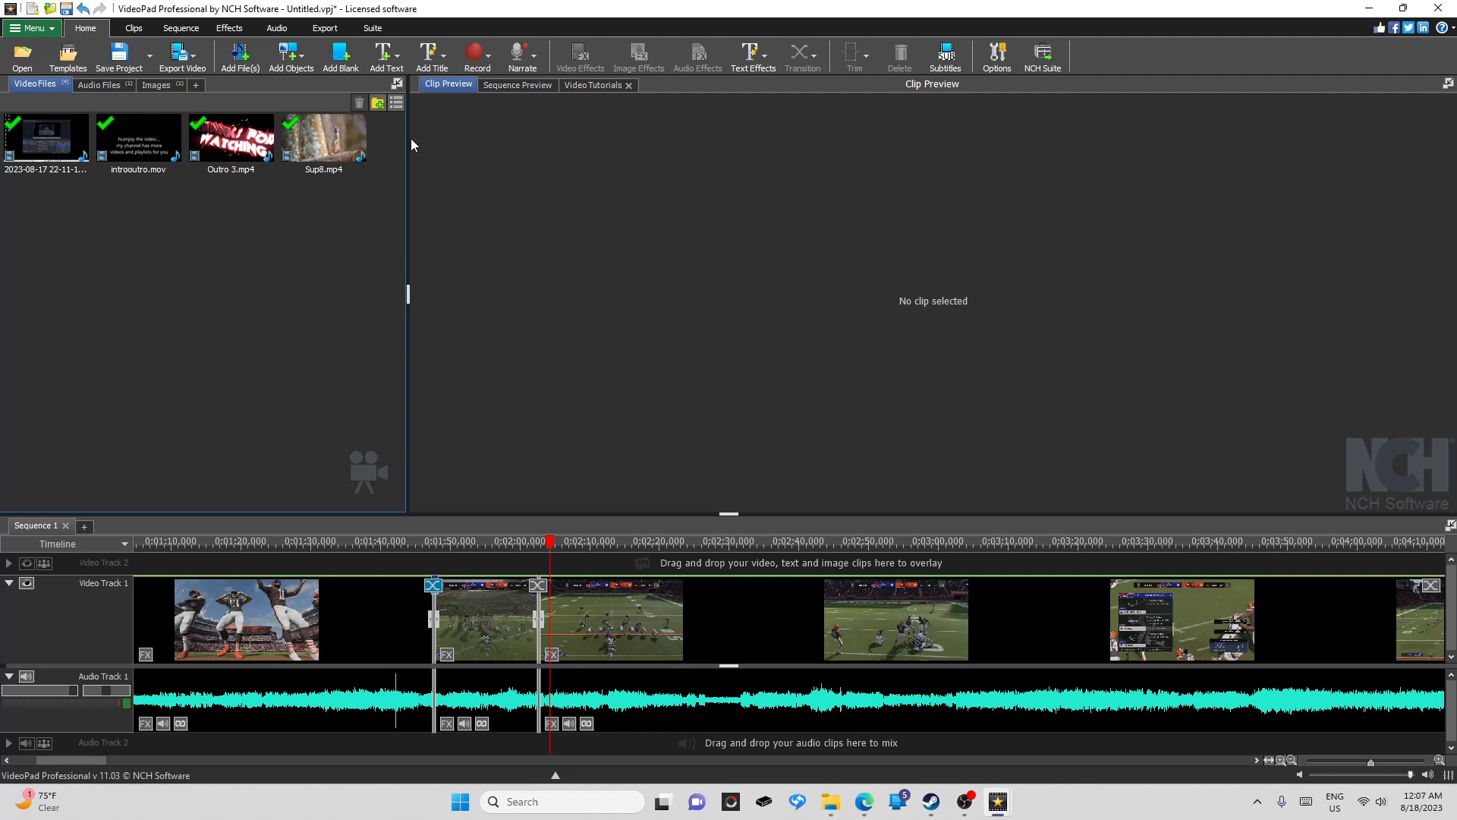
Add a Simple Text Overlay clip above the video at about 0:02:04 and close its text editor
click(386, 69)
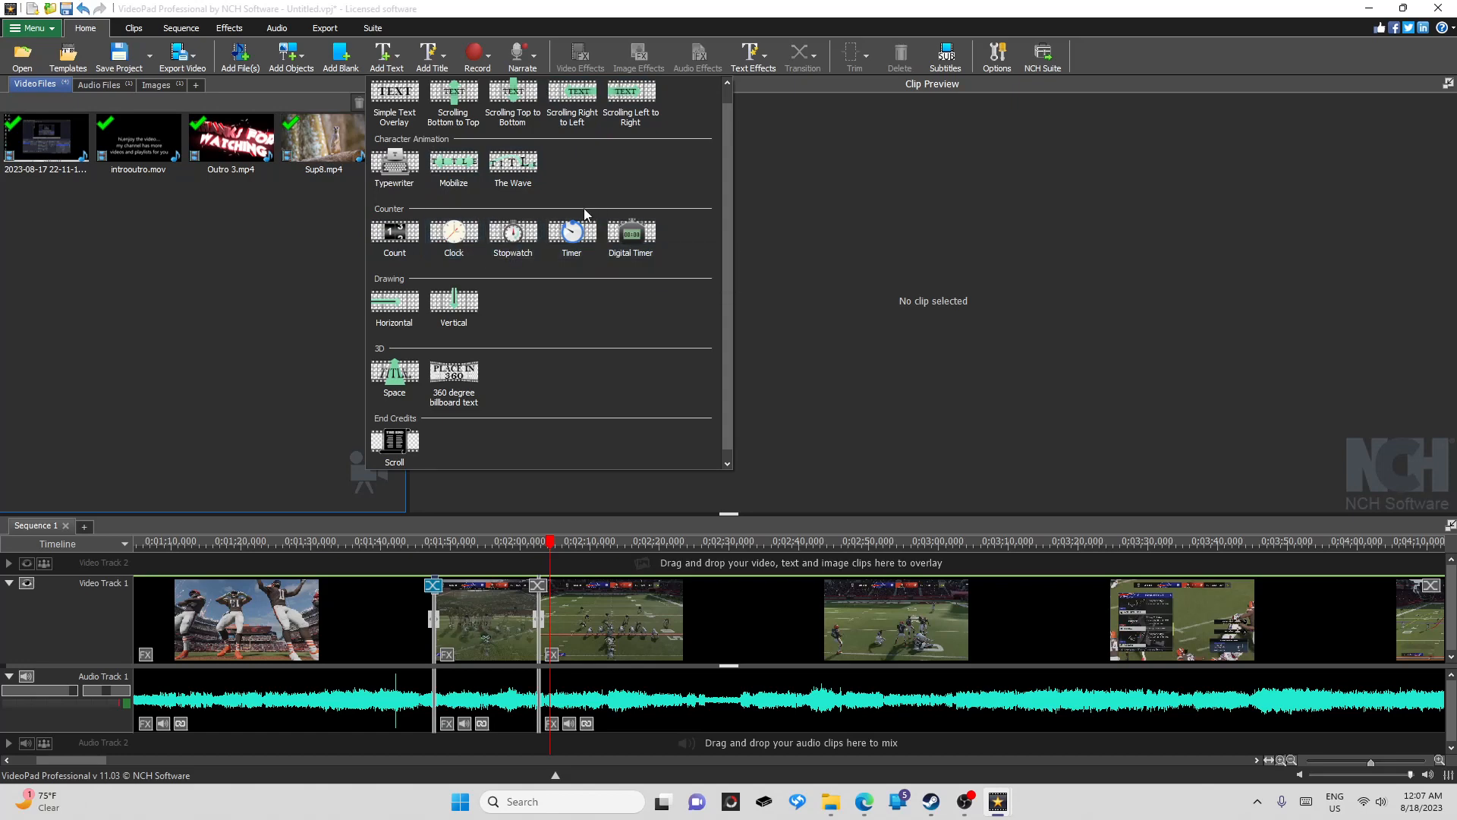
click(394, 99)
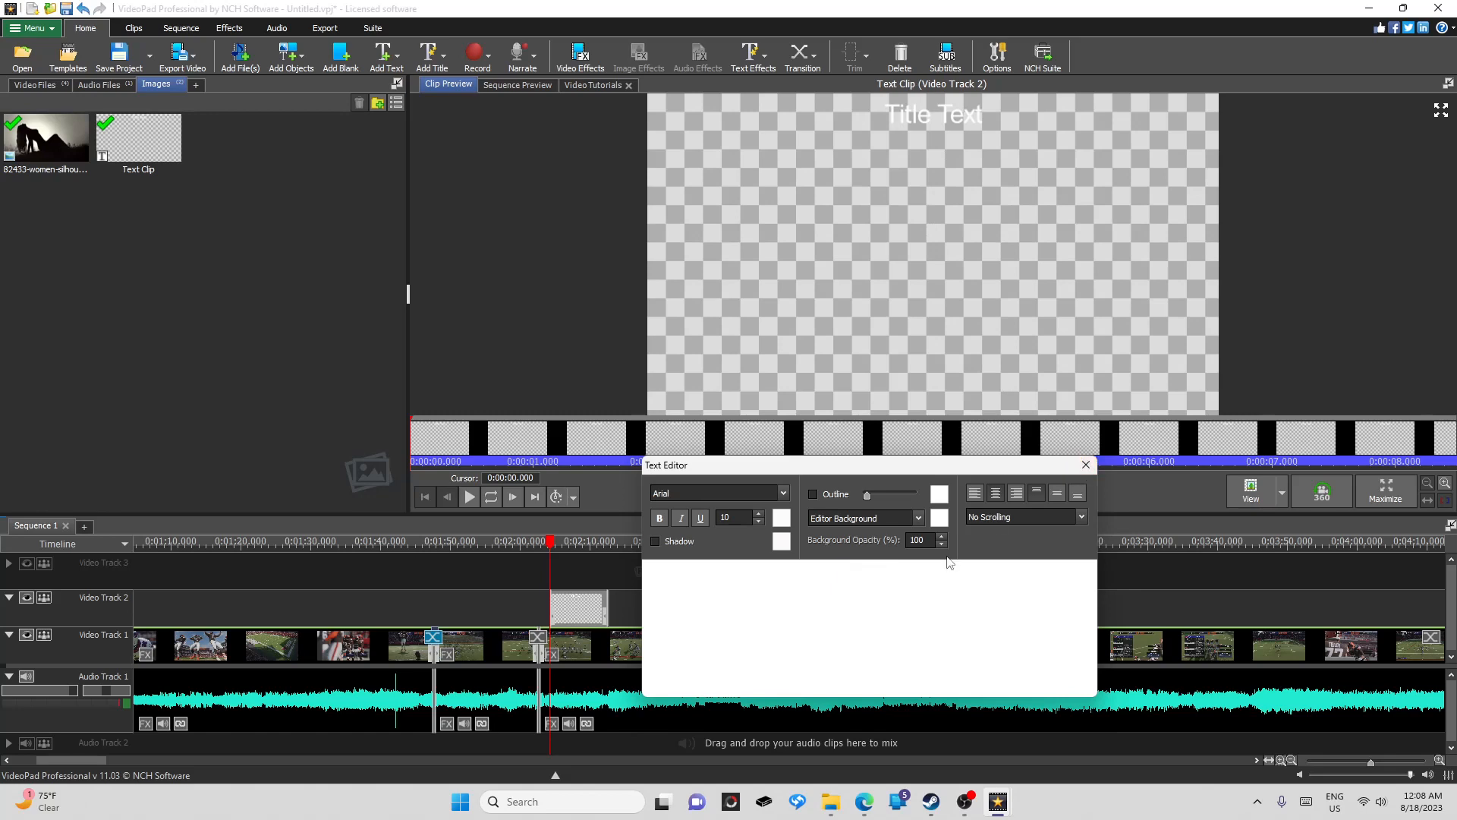
click(1084, 464)
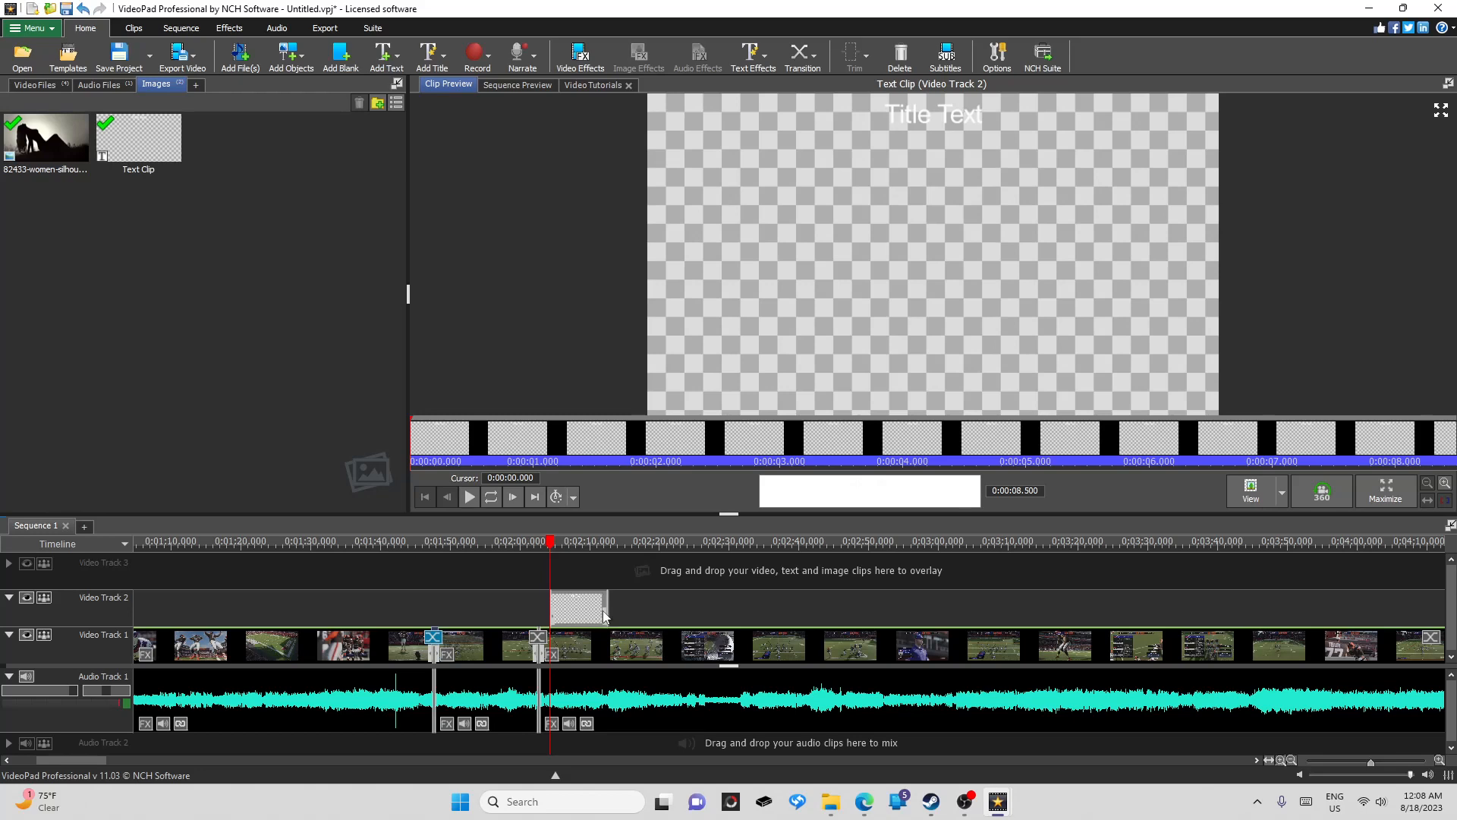
Extend the overlay text clip to about 14.4 seconds and preview the sequence from about 0:02:02 until the title text appears
drag(607, 609, 650, 600)
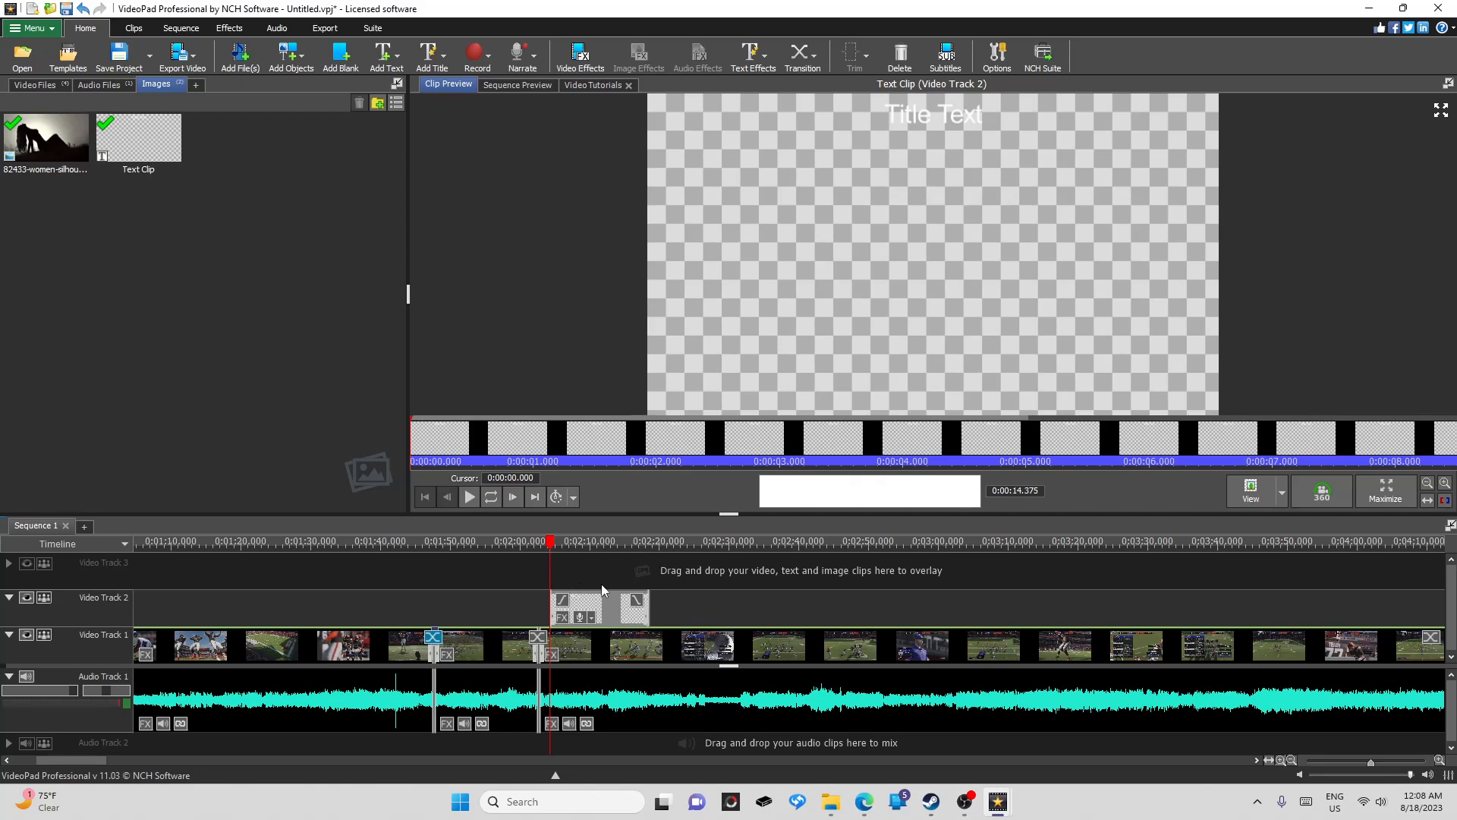
click(596, 656)
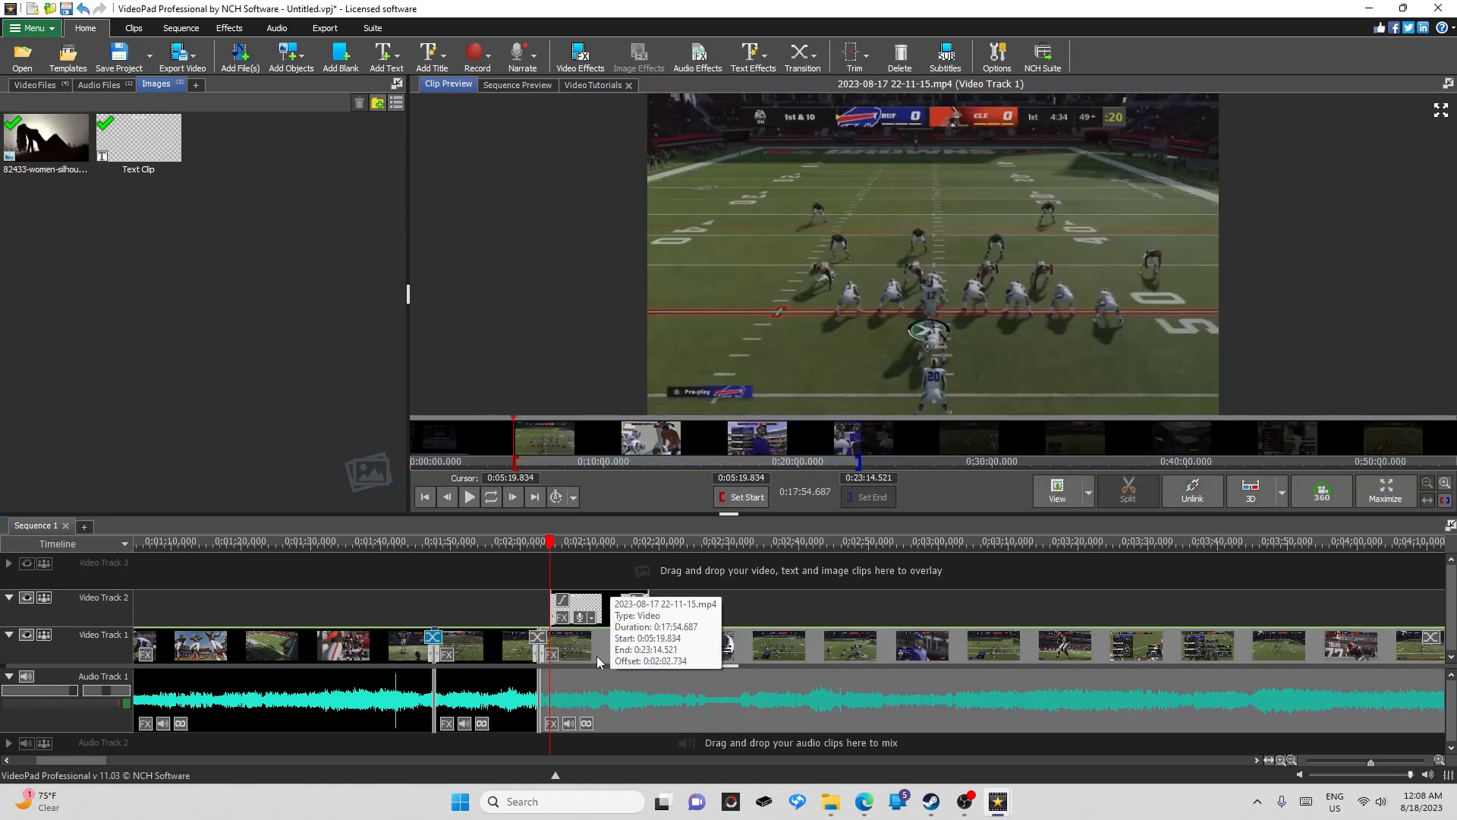
click(537, 547)
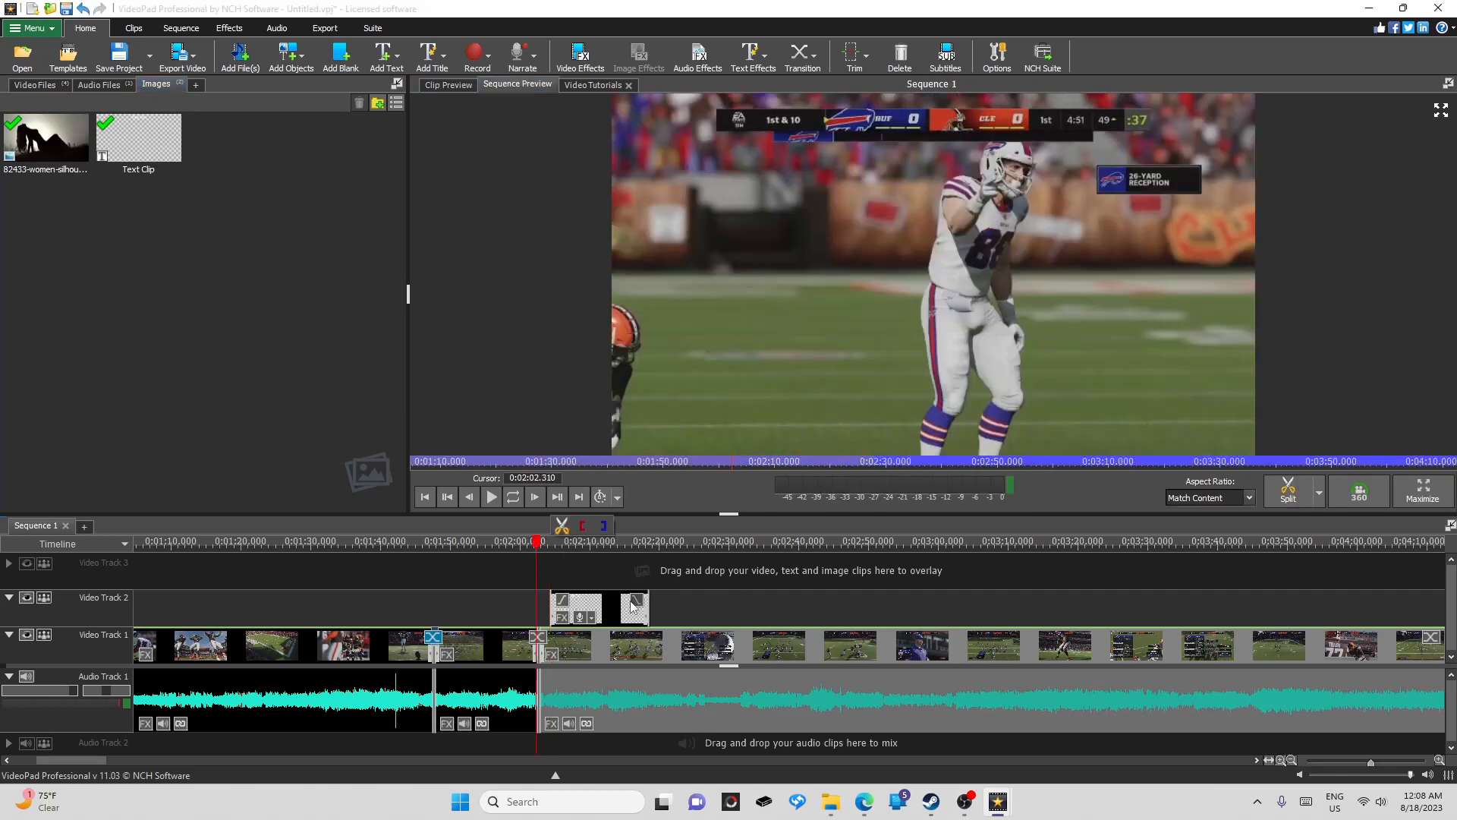
mouse_move(727, 380)
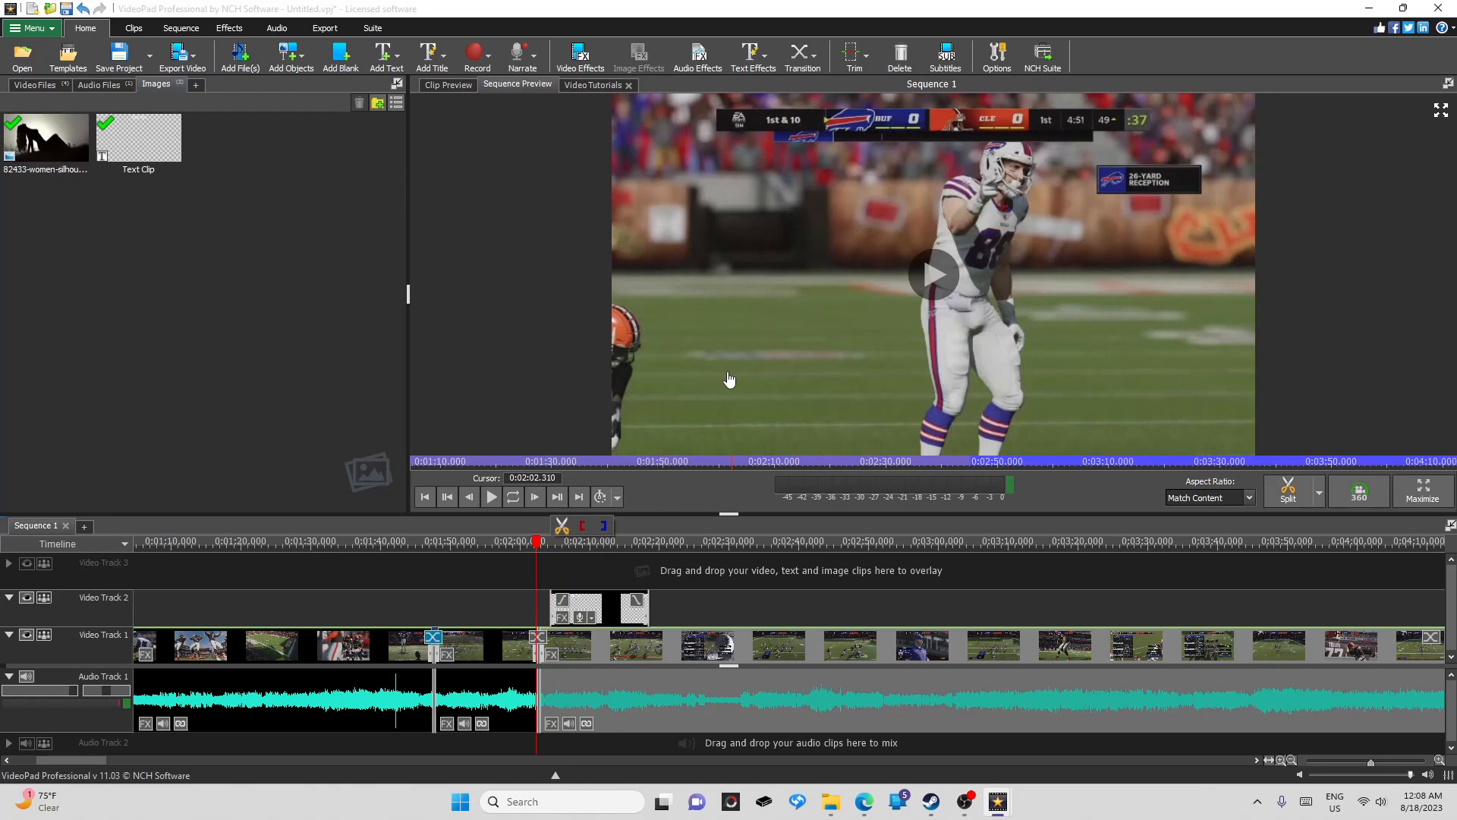
click(728, 380)
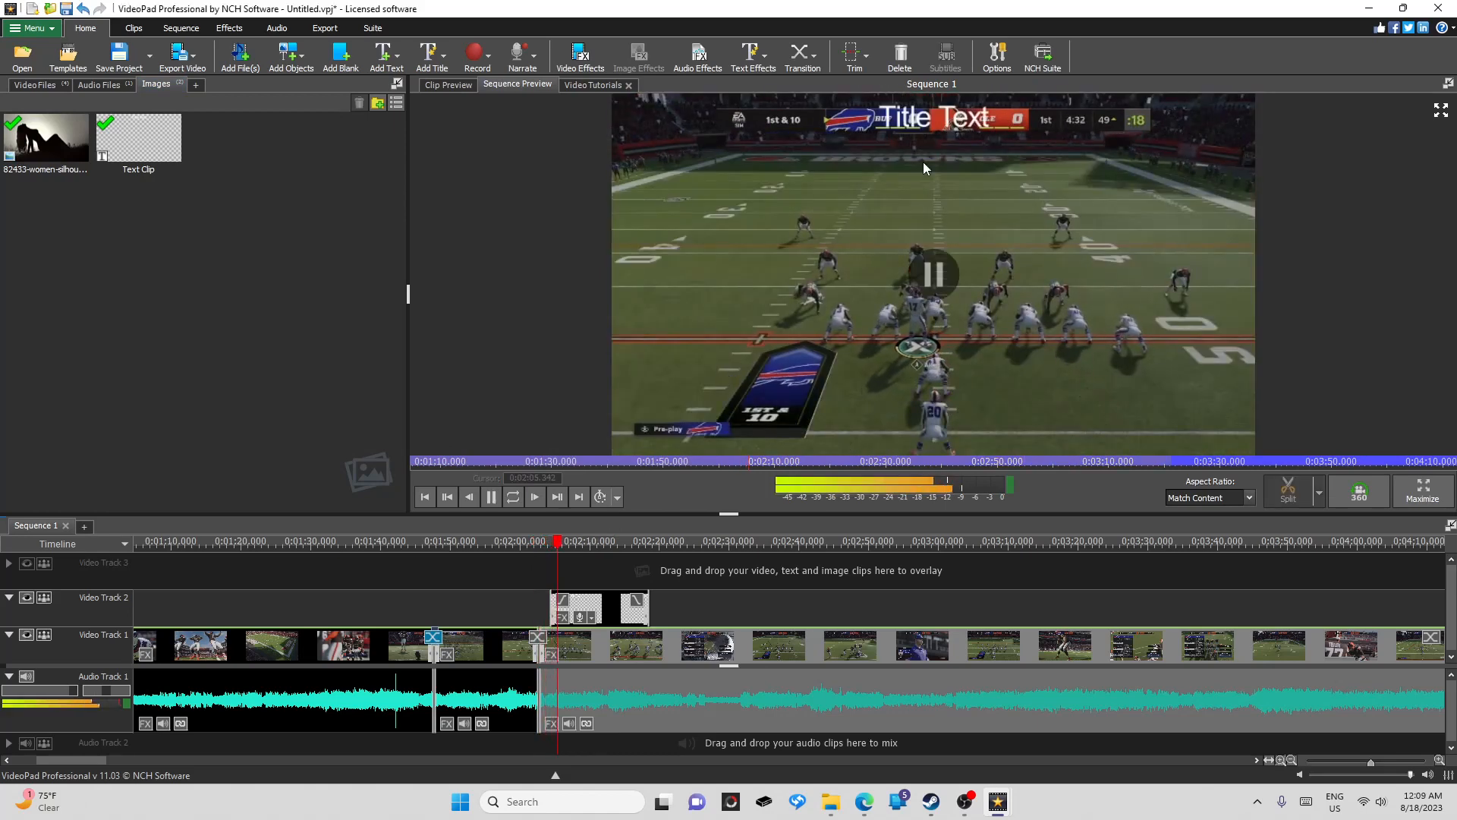
click(954, 129)
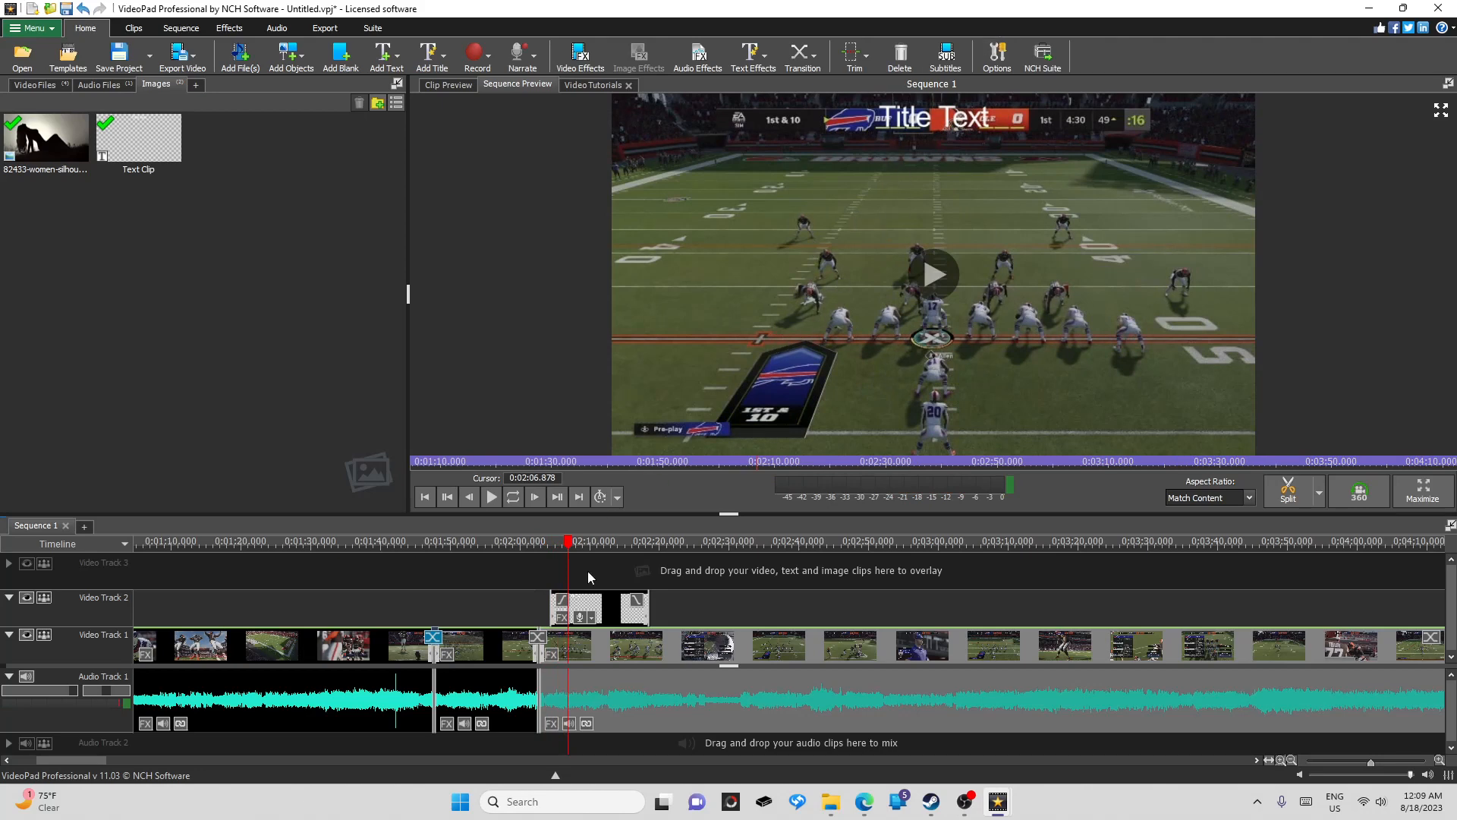
Open the overlay text clip for editing with the on-screen keyboard and delete its existing title text
double_click(596, 613)
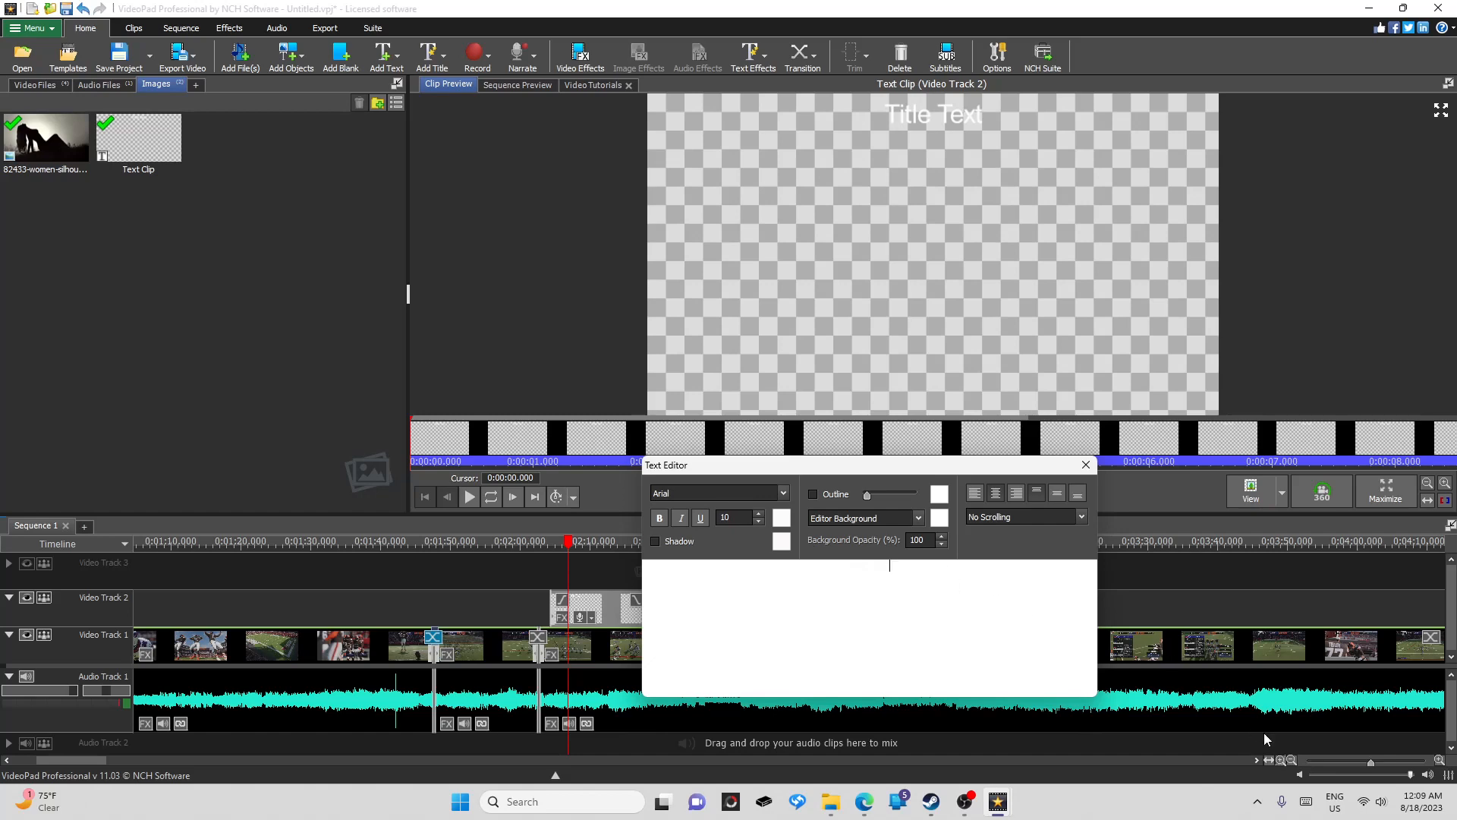
click(1306, 799)
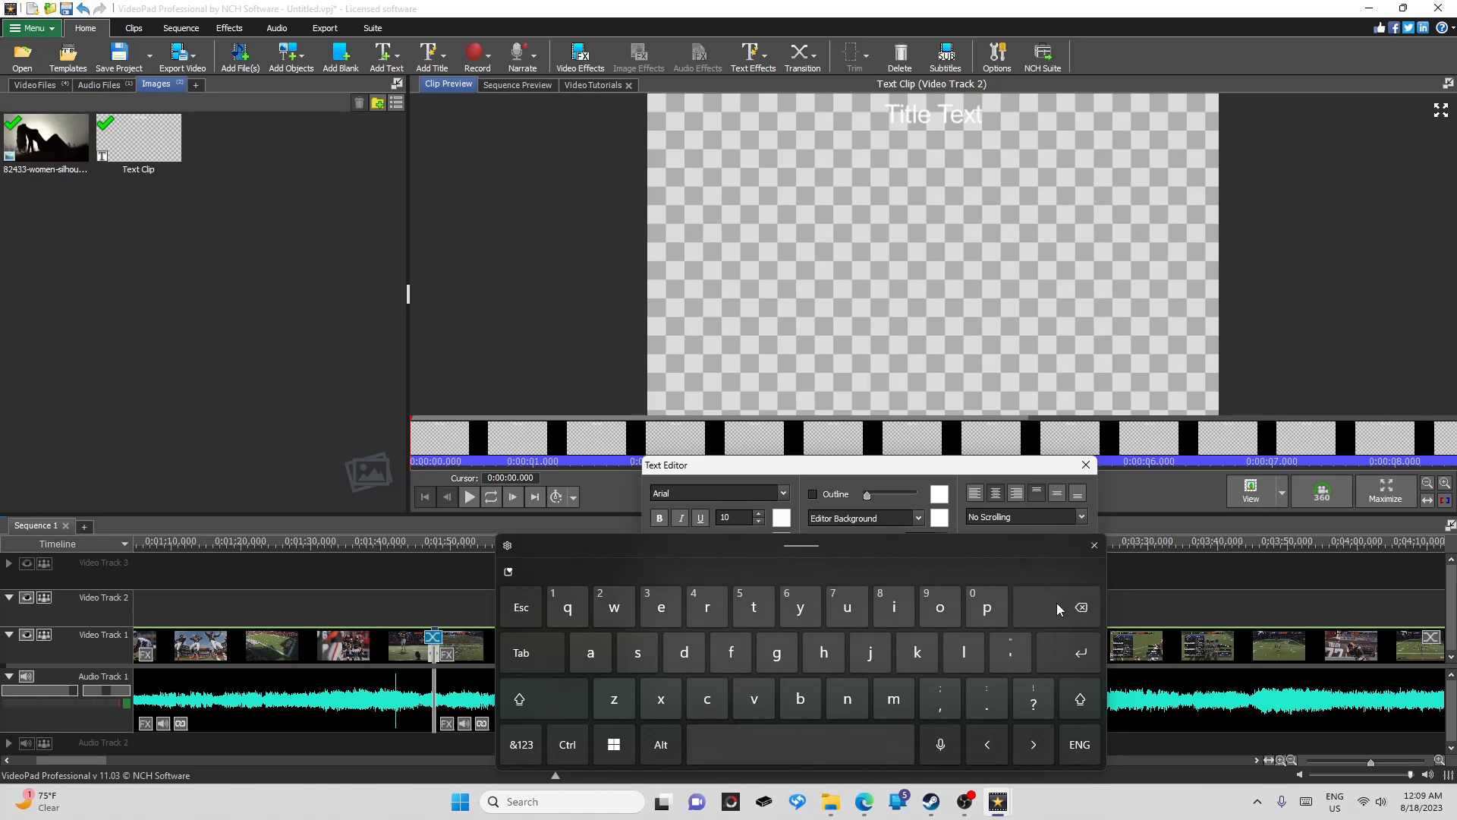
key(BackSpace)
key(BackSpace)
key(BackSpace)
key(BackSpace)
key(BackSpace)
key(BackSpace)
key(BackSpace)
key(BackSpace)
key(BackSpace)
Enter "gooo" preceded by spaces as the overlay text and close the text editor
click(836, 747)
click(838, 748)
click(837, 748)
click(837, 747)
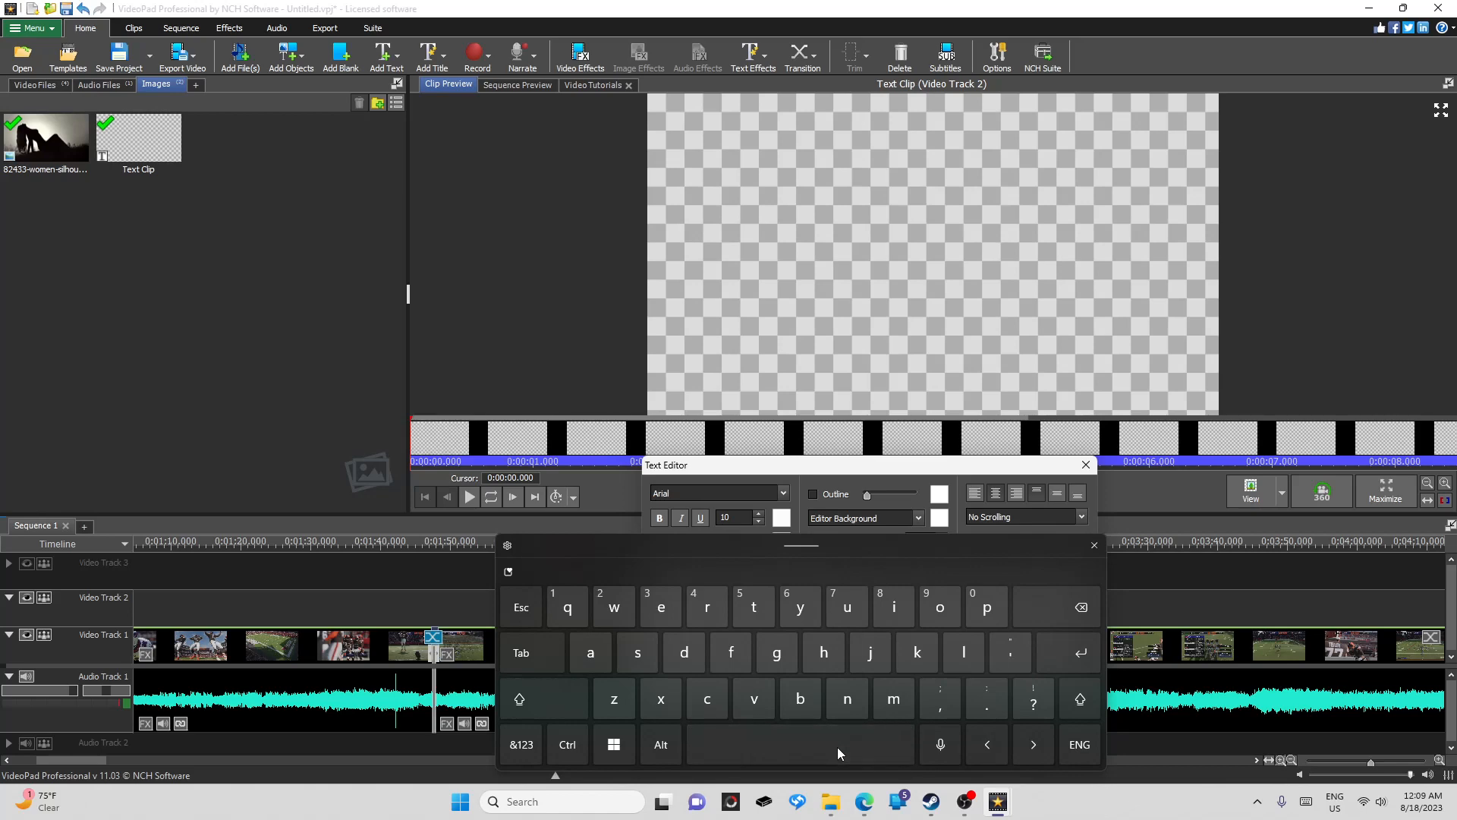
click(836, 747)
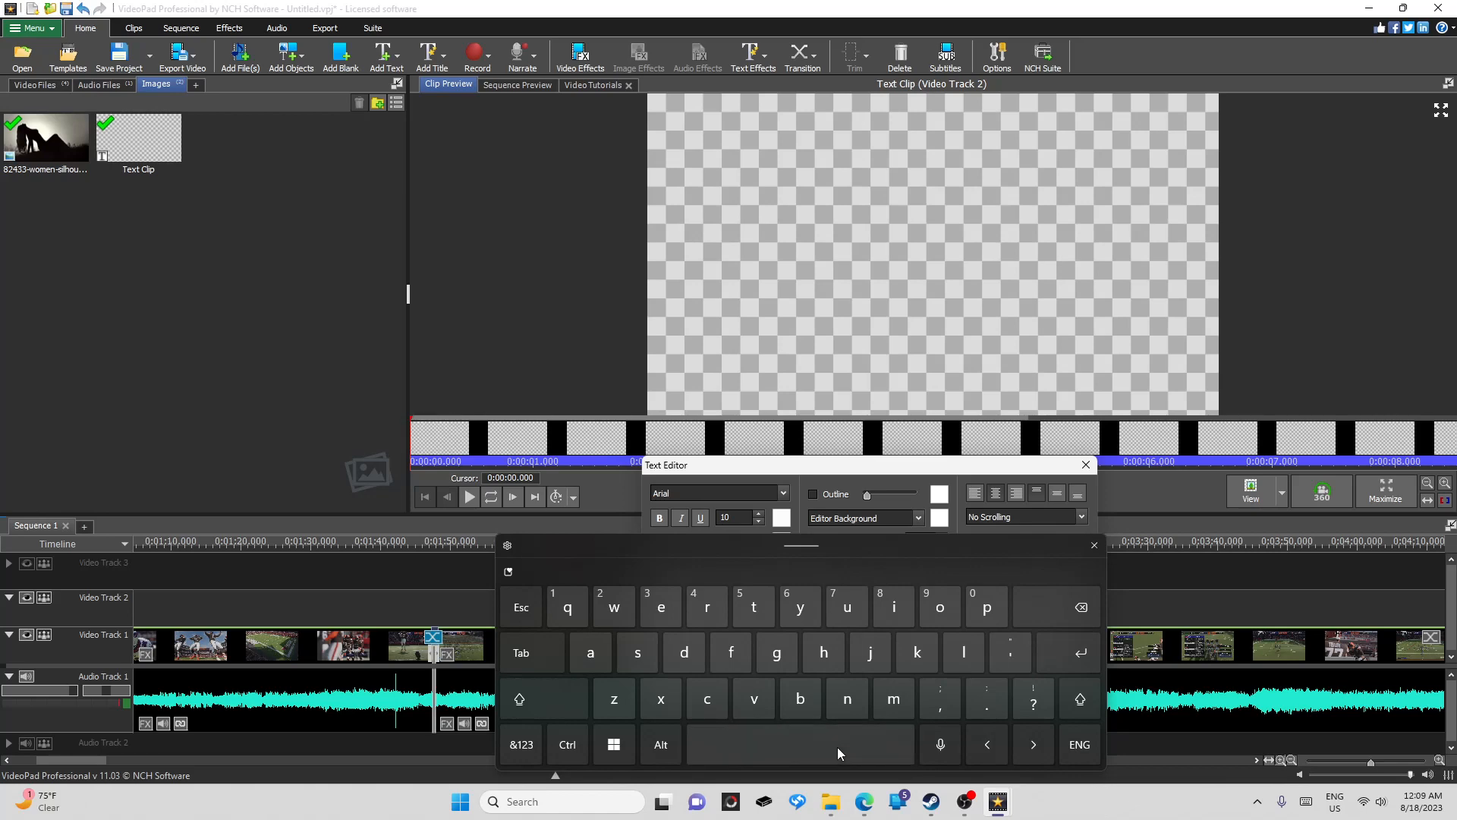
click(836, 747)
click(775, 654)
triple_click(939, 602)
click(1095, 545)
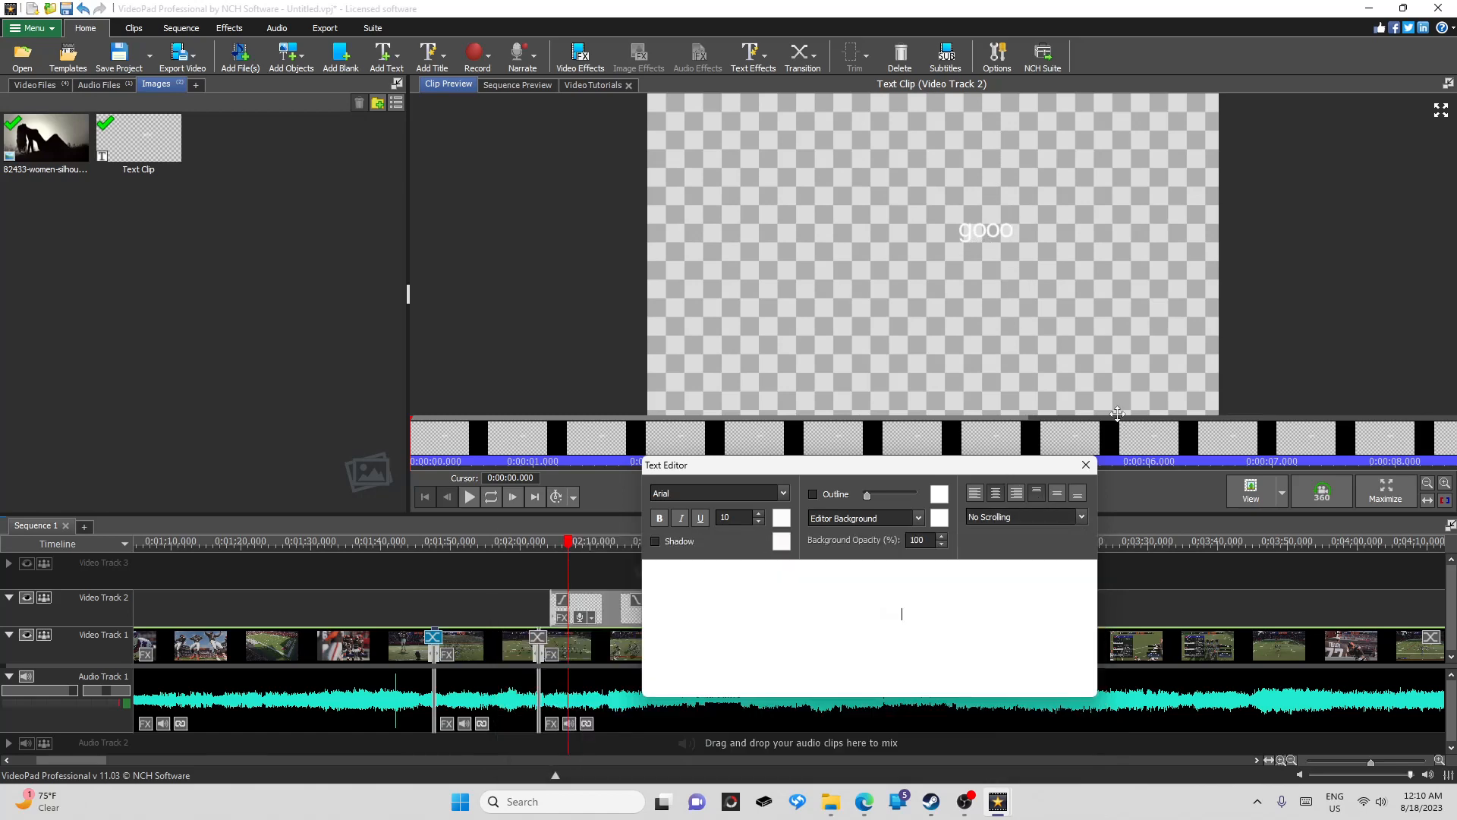
click(1087, 465)
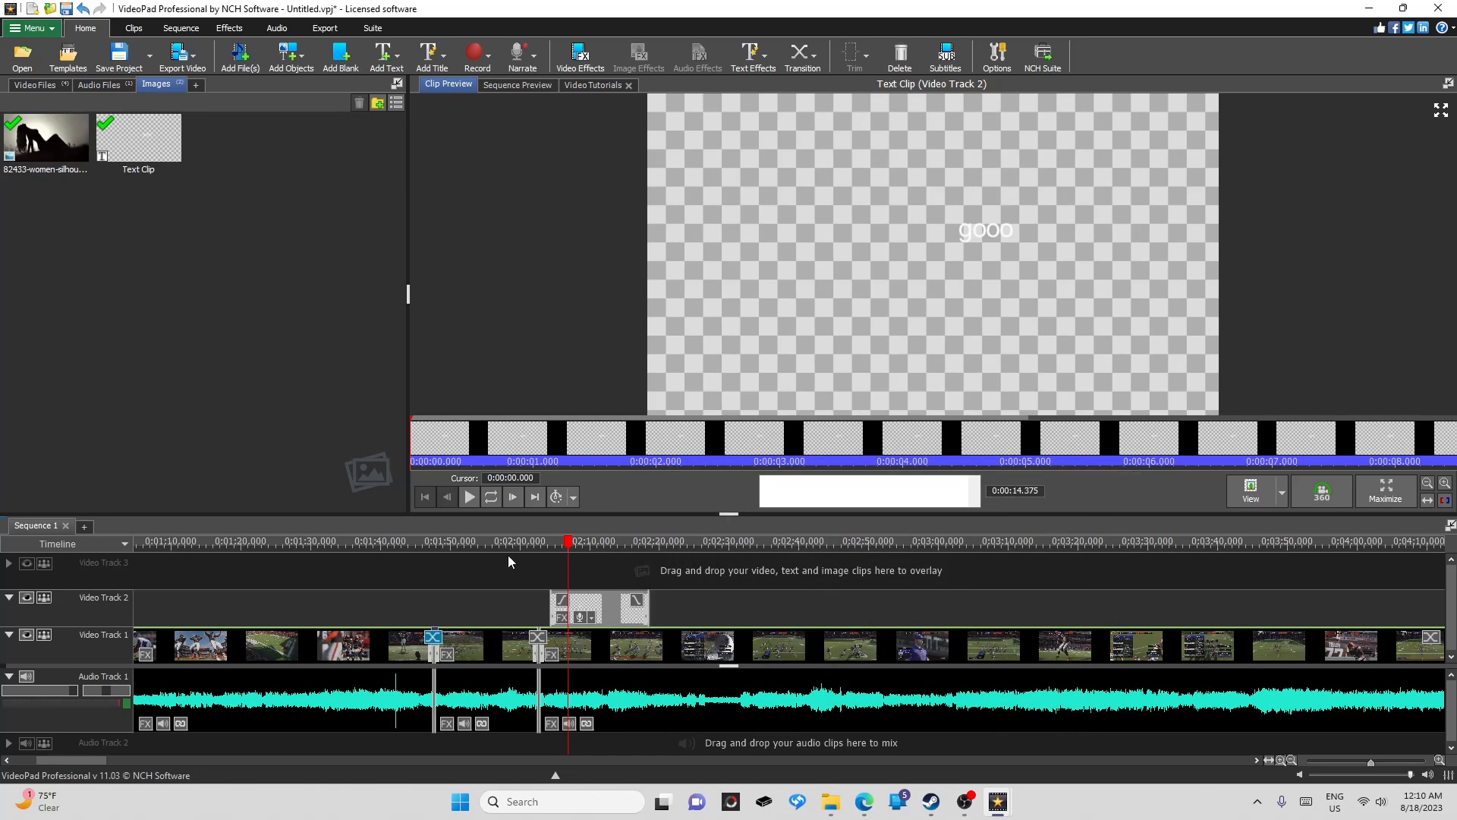
Preview the edited text overlay from about 0:02:02 and look over the available text clip styles without adding one
click(535, 540)
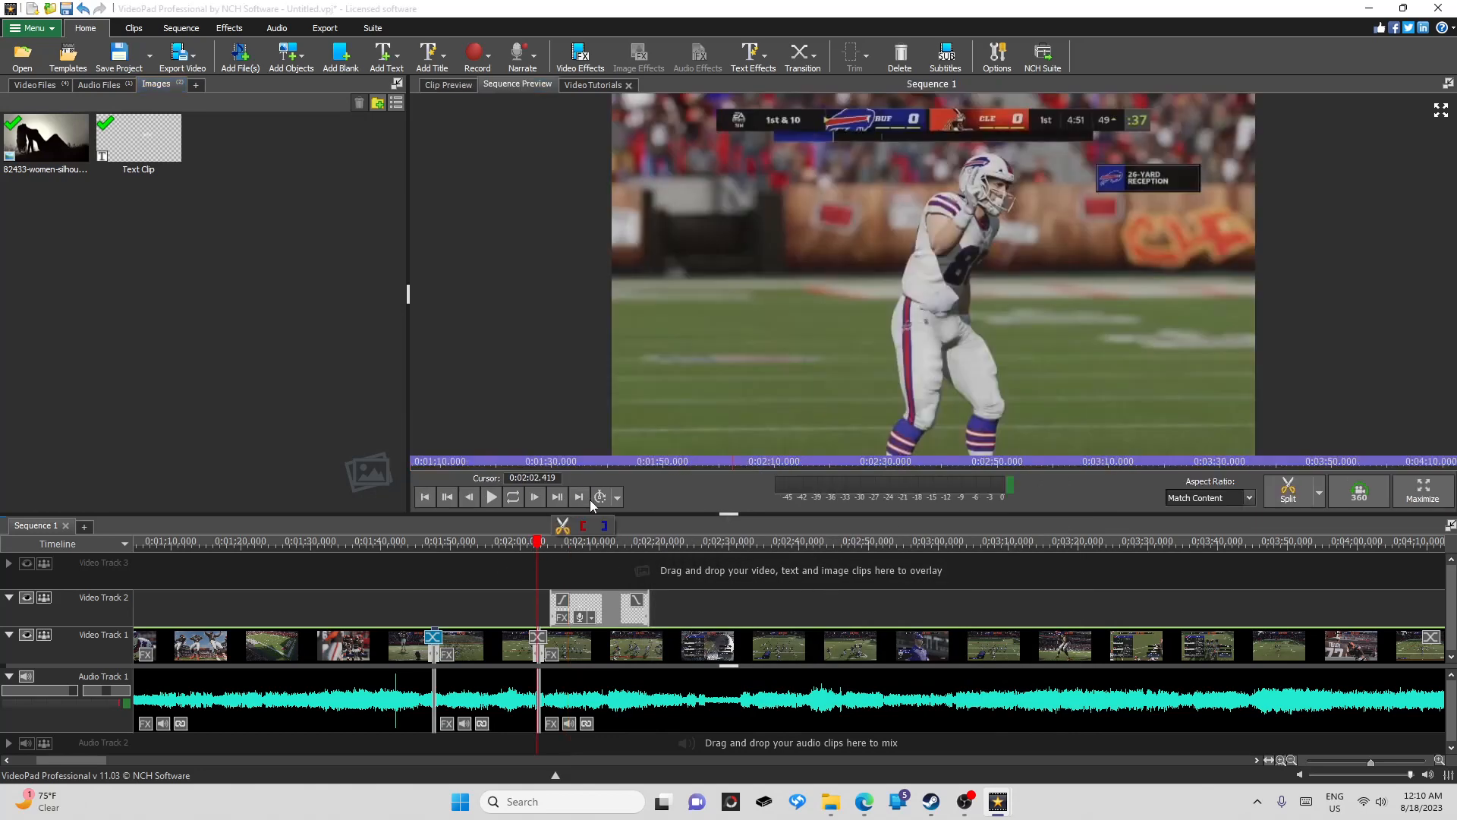
click(674, 428)
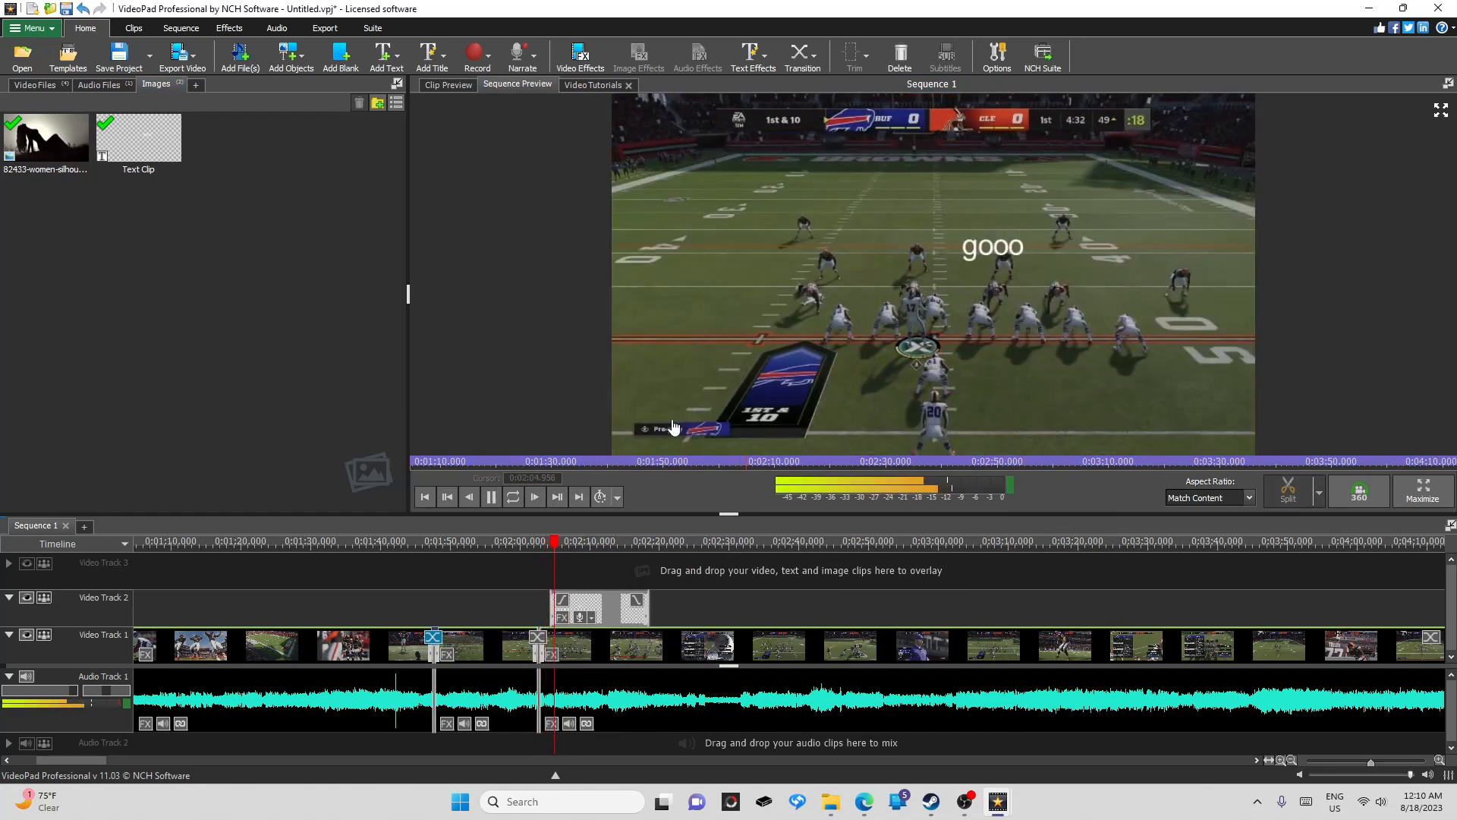
click(674, 427)
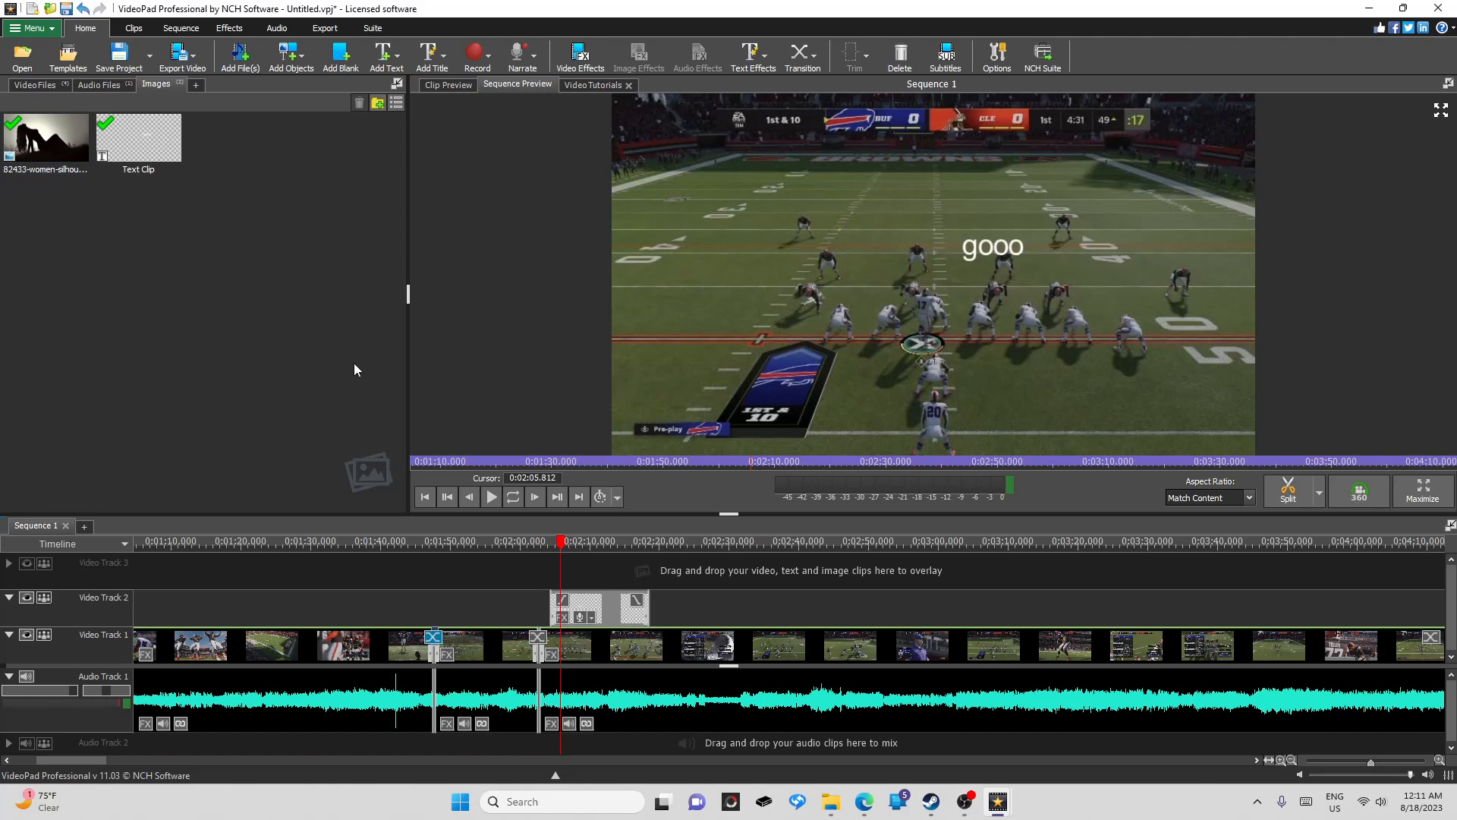
click(388, 76)
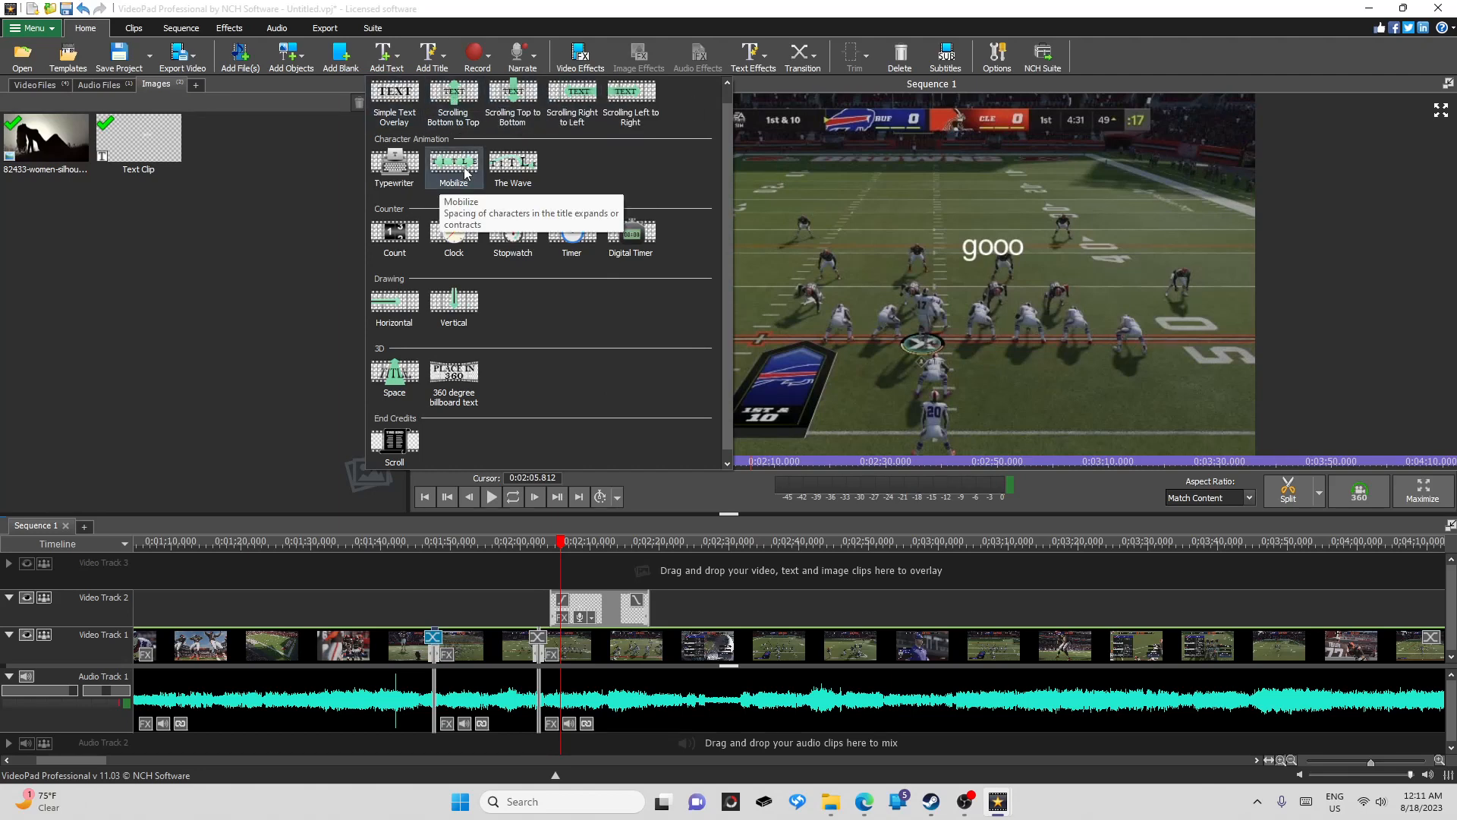
click(294, 218)
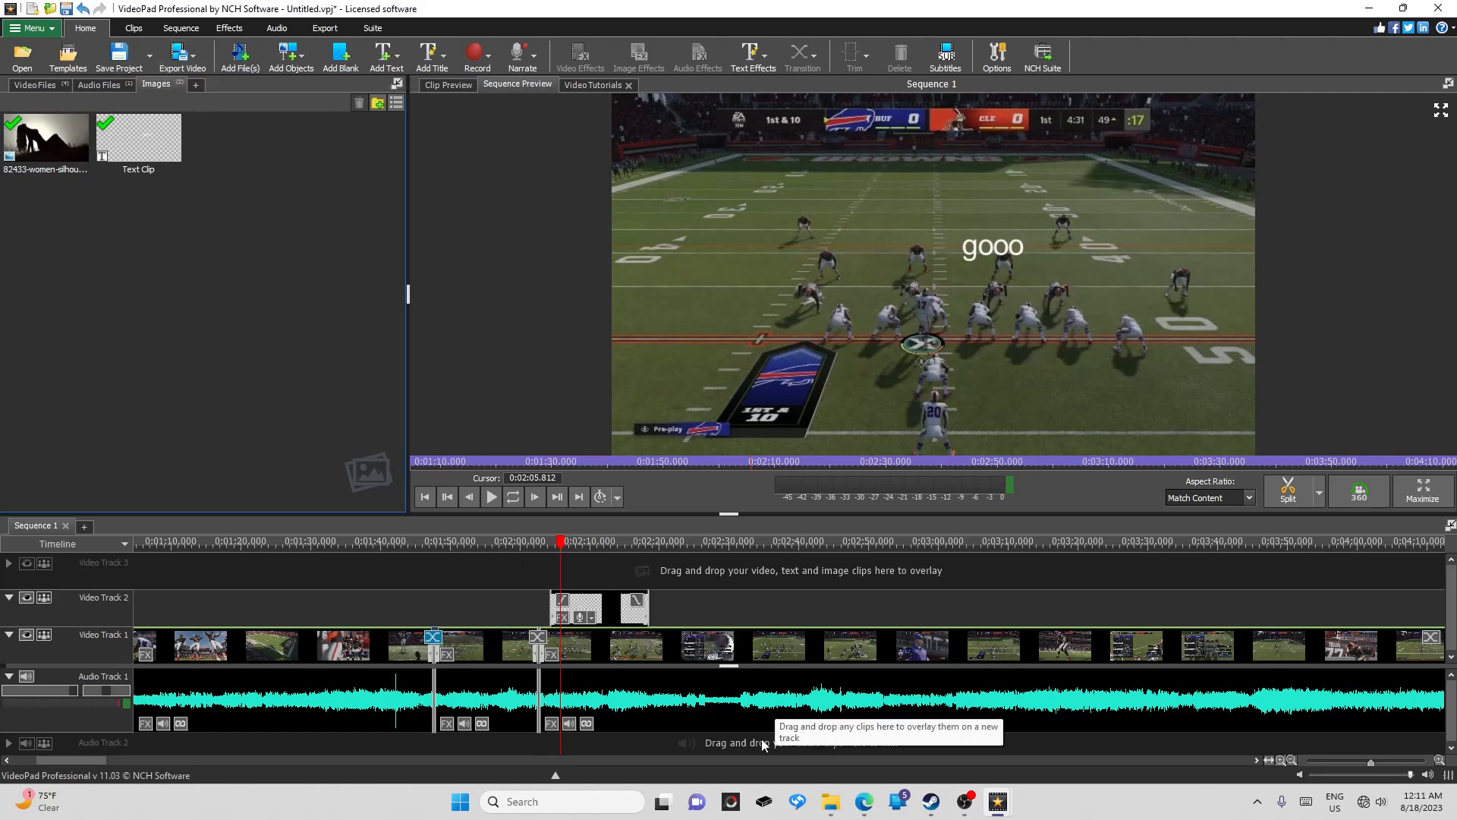
Minimize the editor to reach the Export Queue window, close the queue, and restore the editor
mouse_move(830, 804)
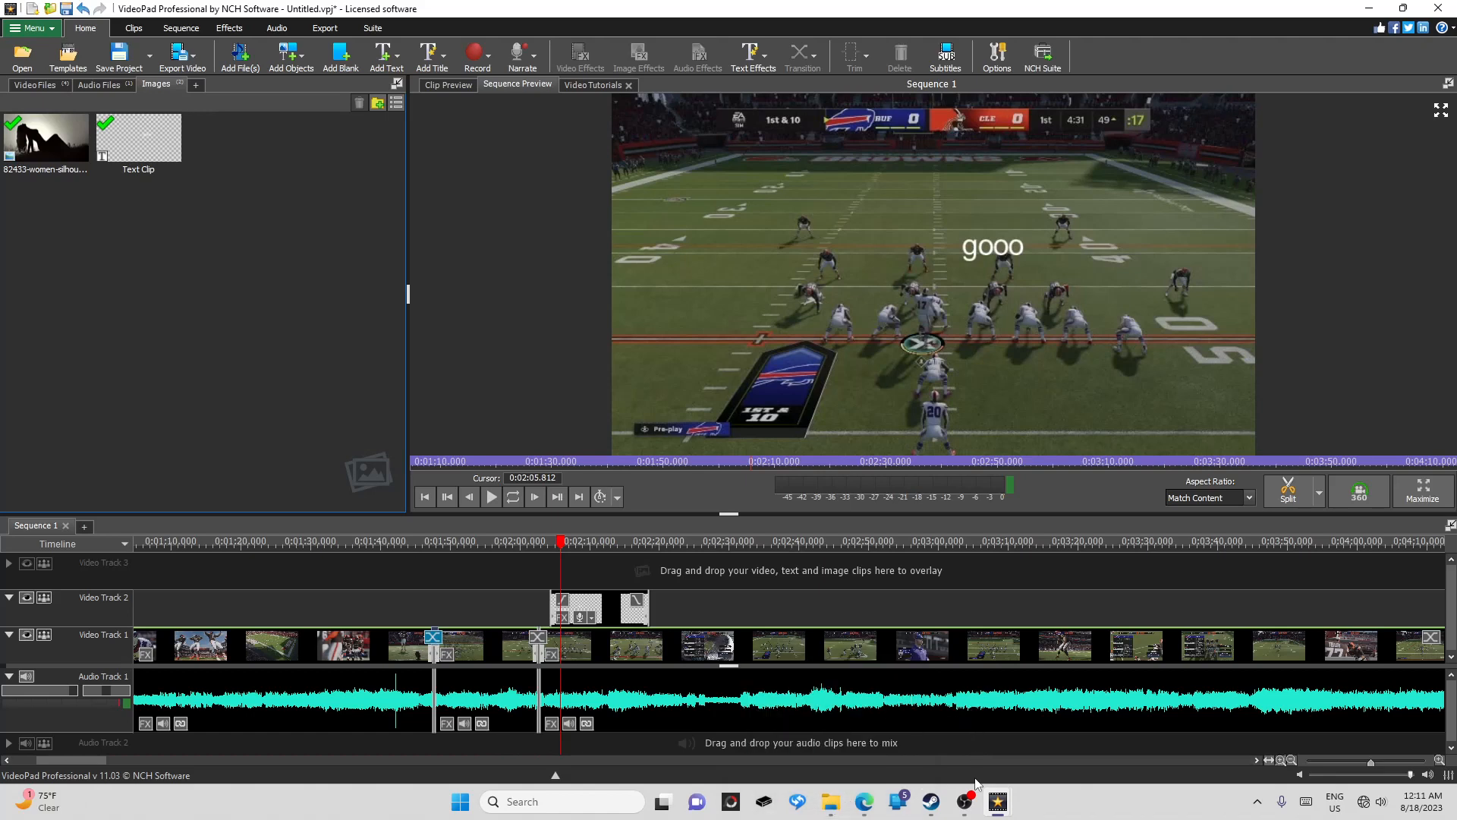
mouse_move(988, 805)
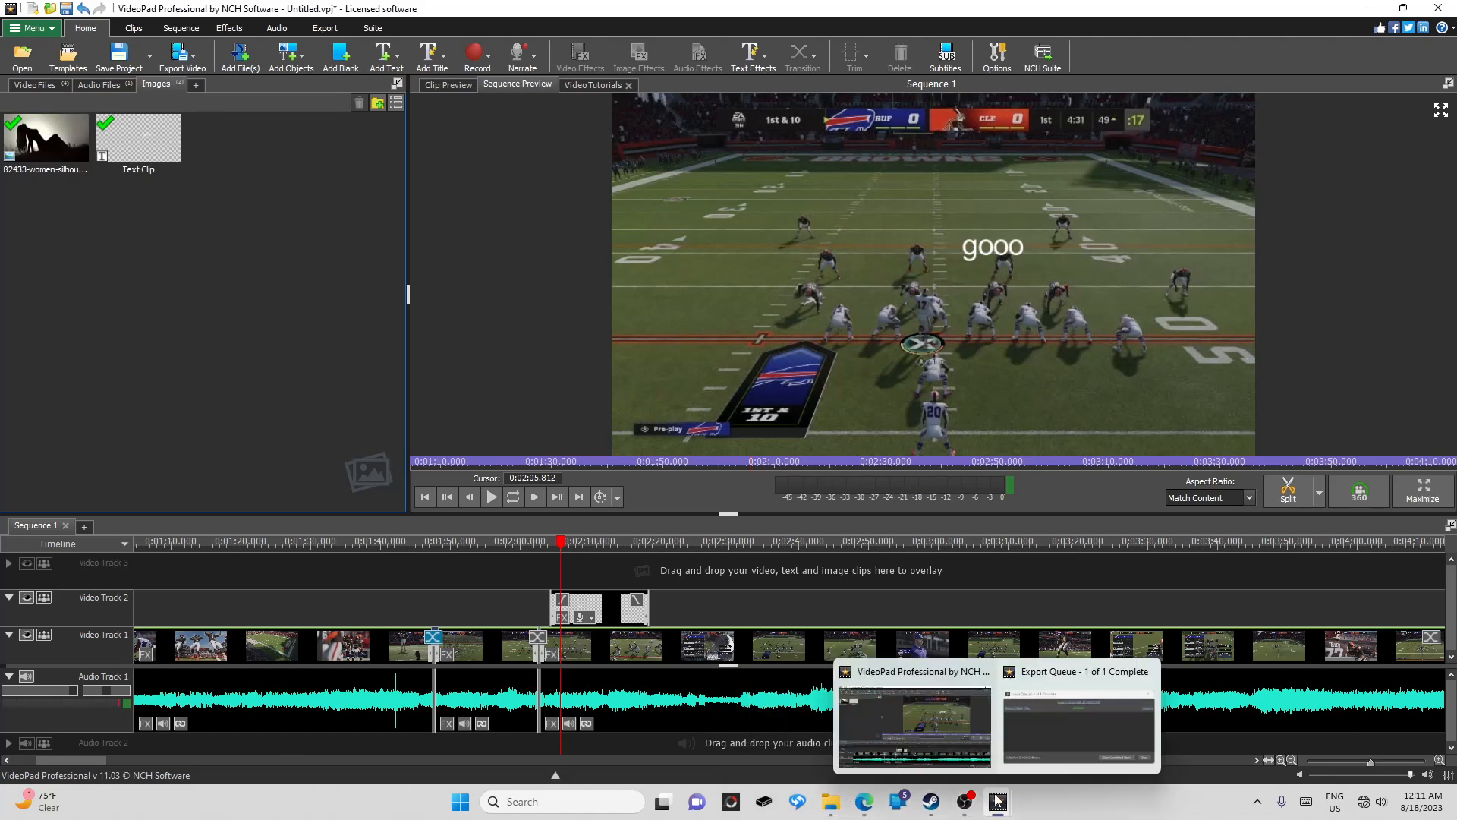
mouse_move(1058, 722)
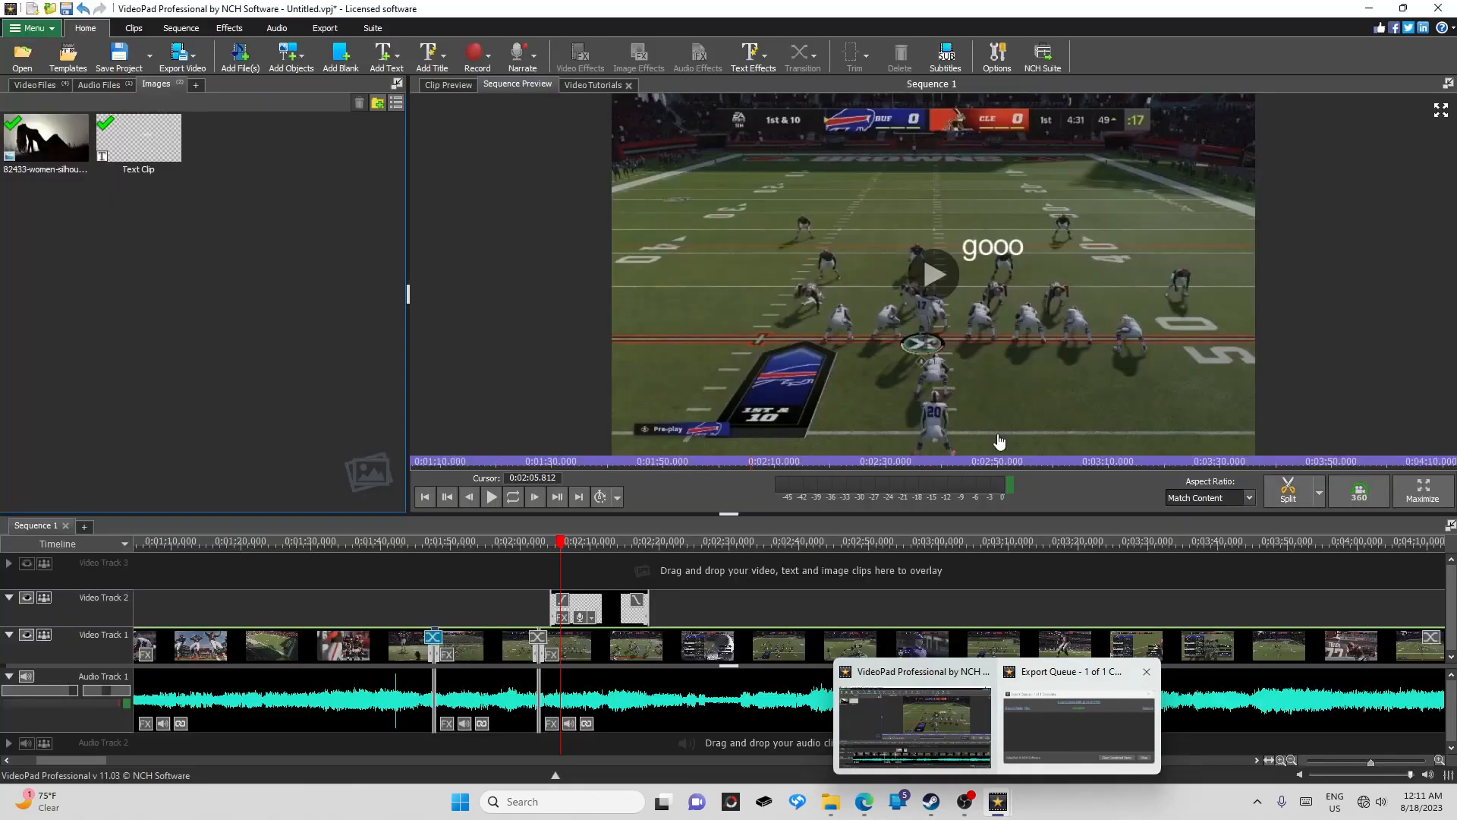
click(915, 724)
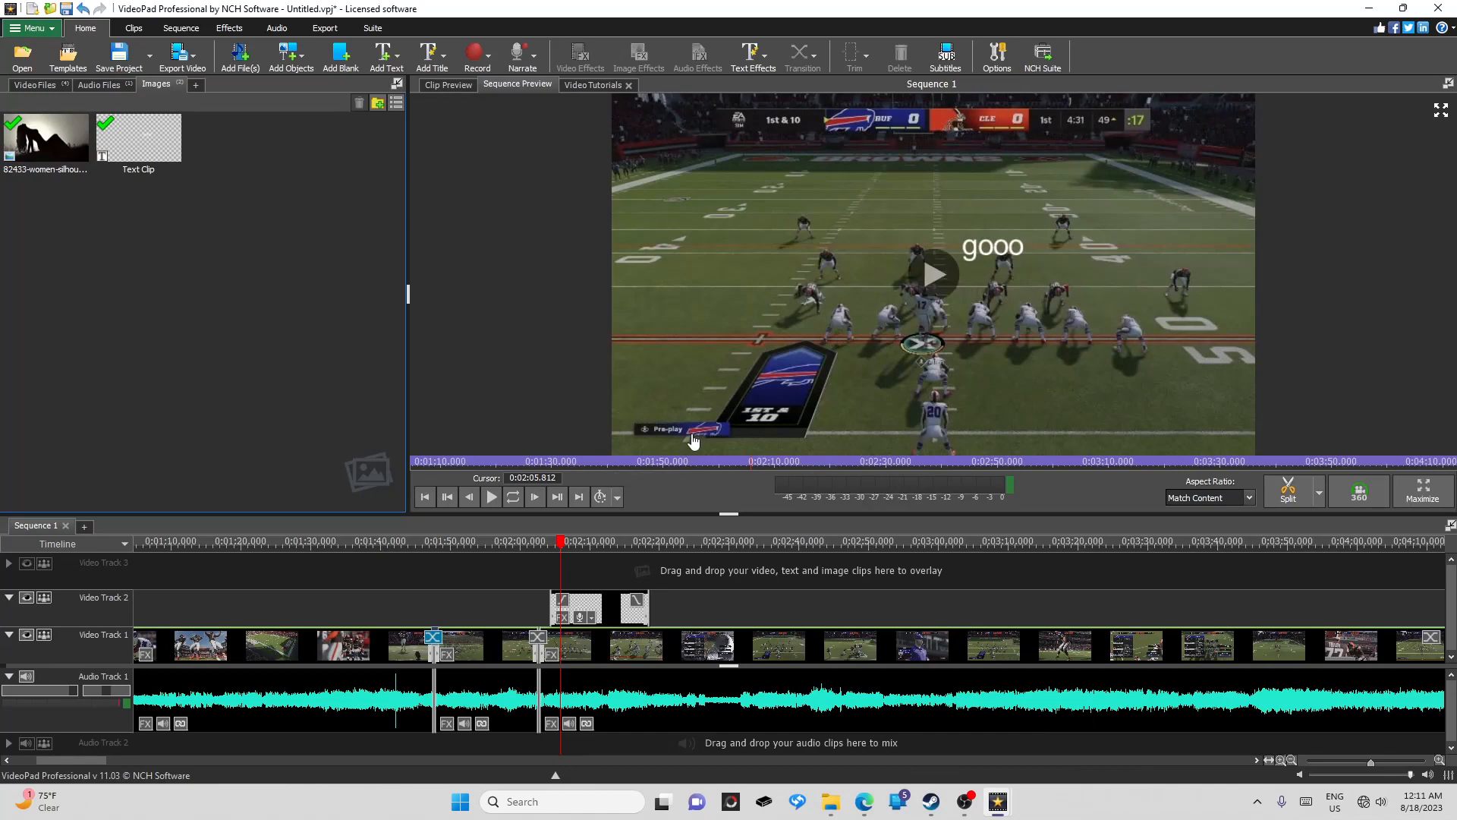
click(1371, 9)
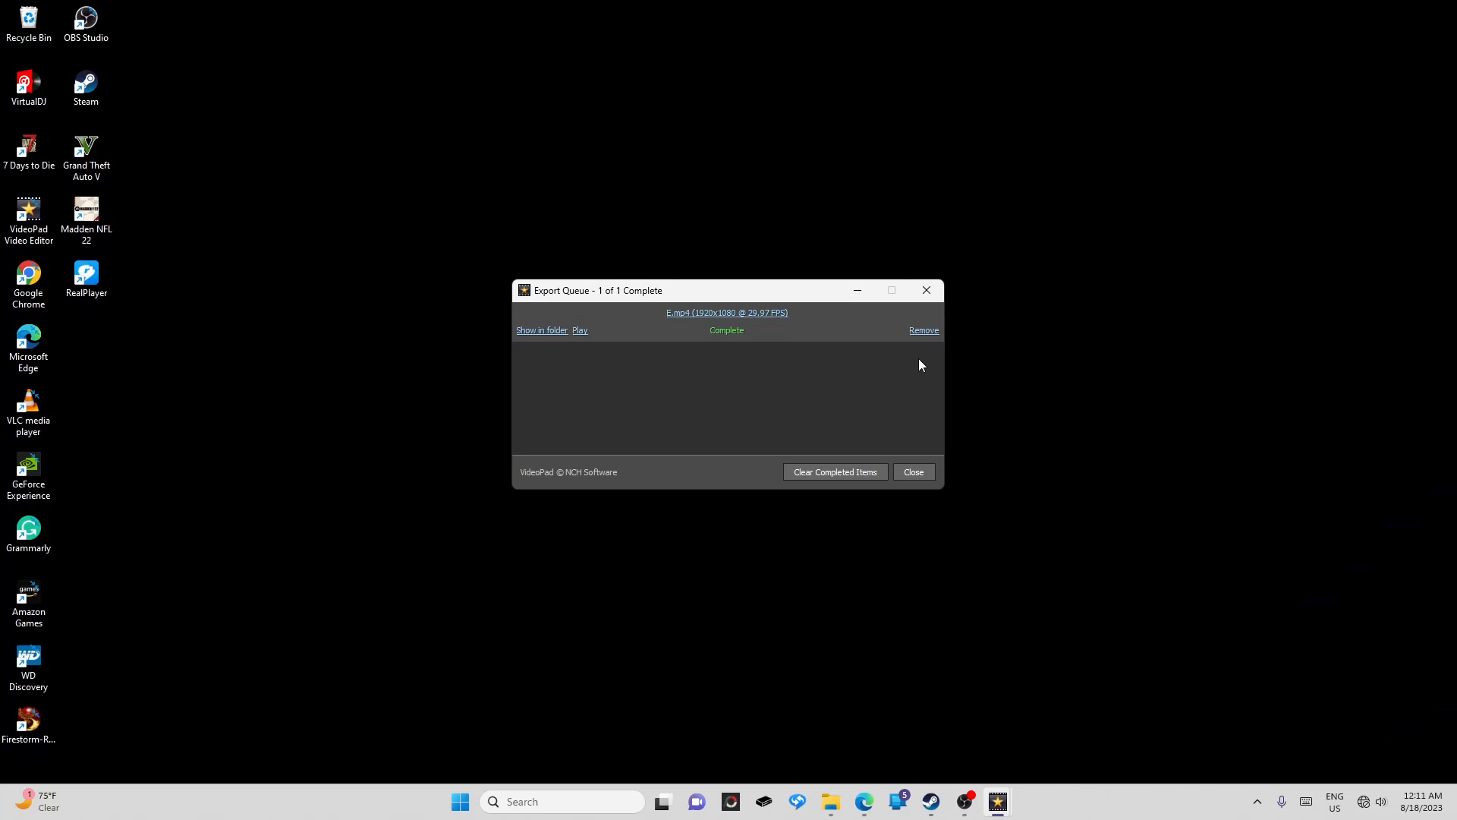
click(938, 289)
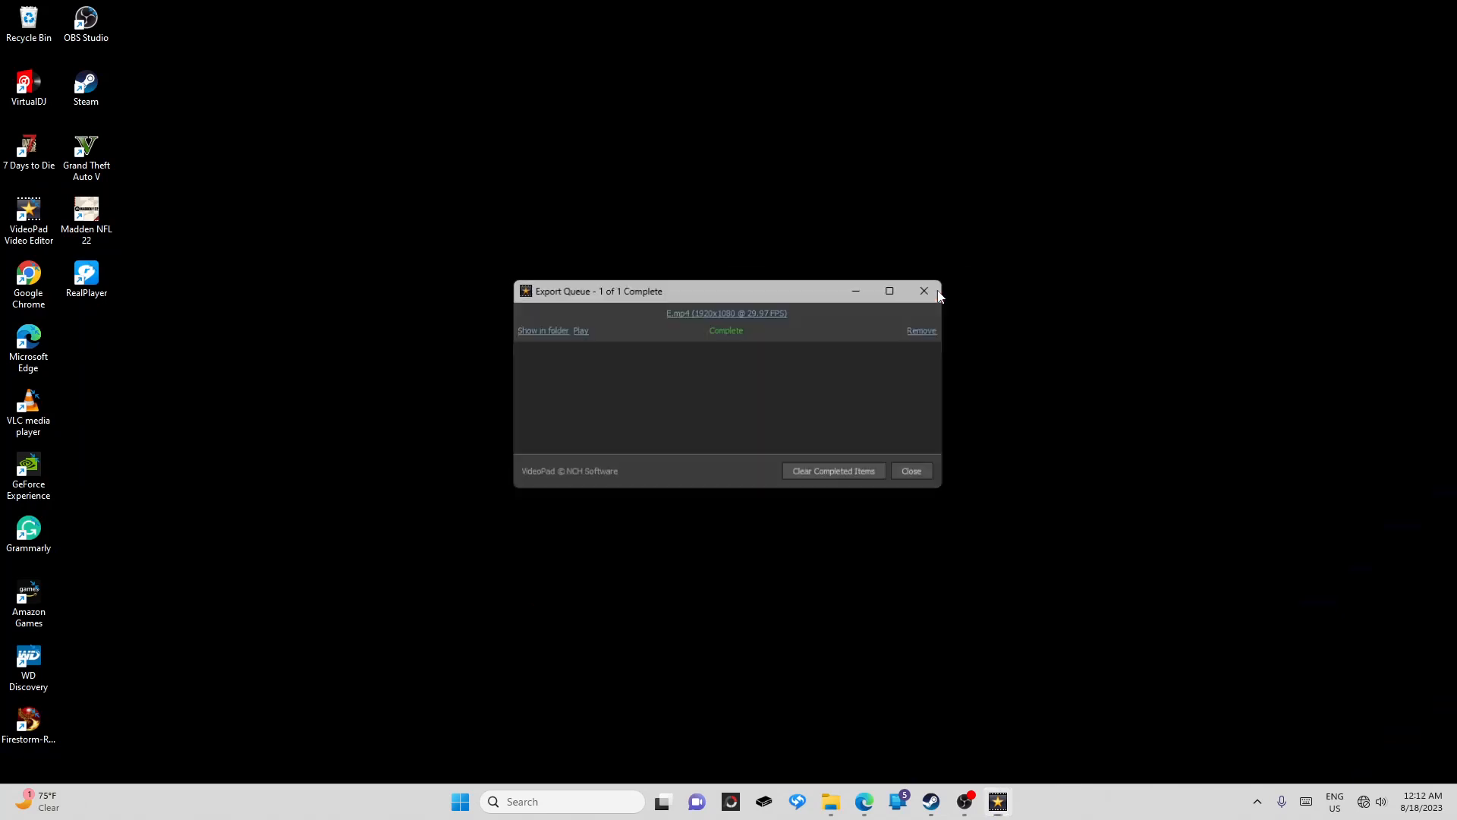
click(999, 801)
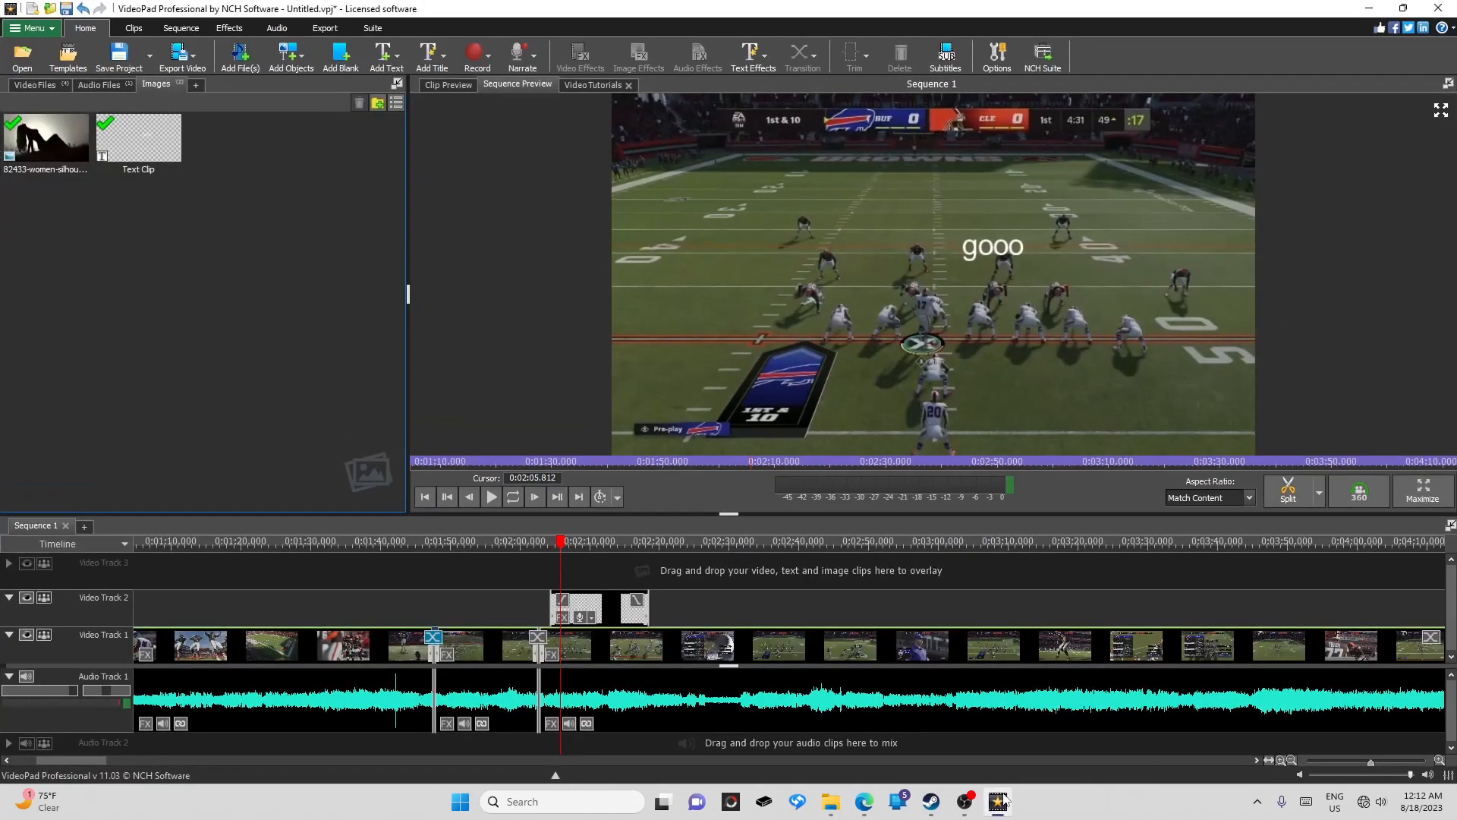
Switch to File Explorer, go to the Videos folder and open the exported video E in VLC media player
click(833, 805)
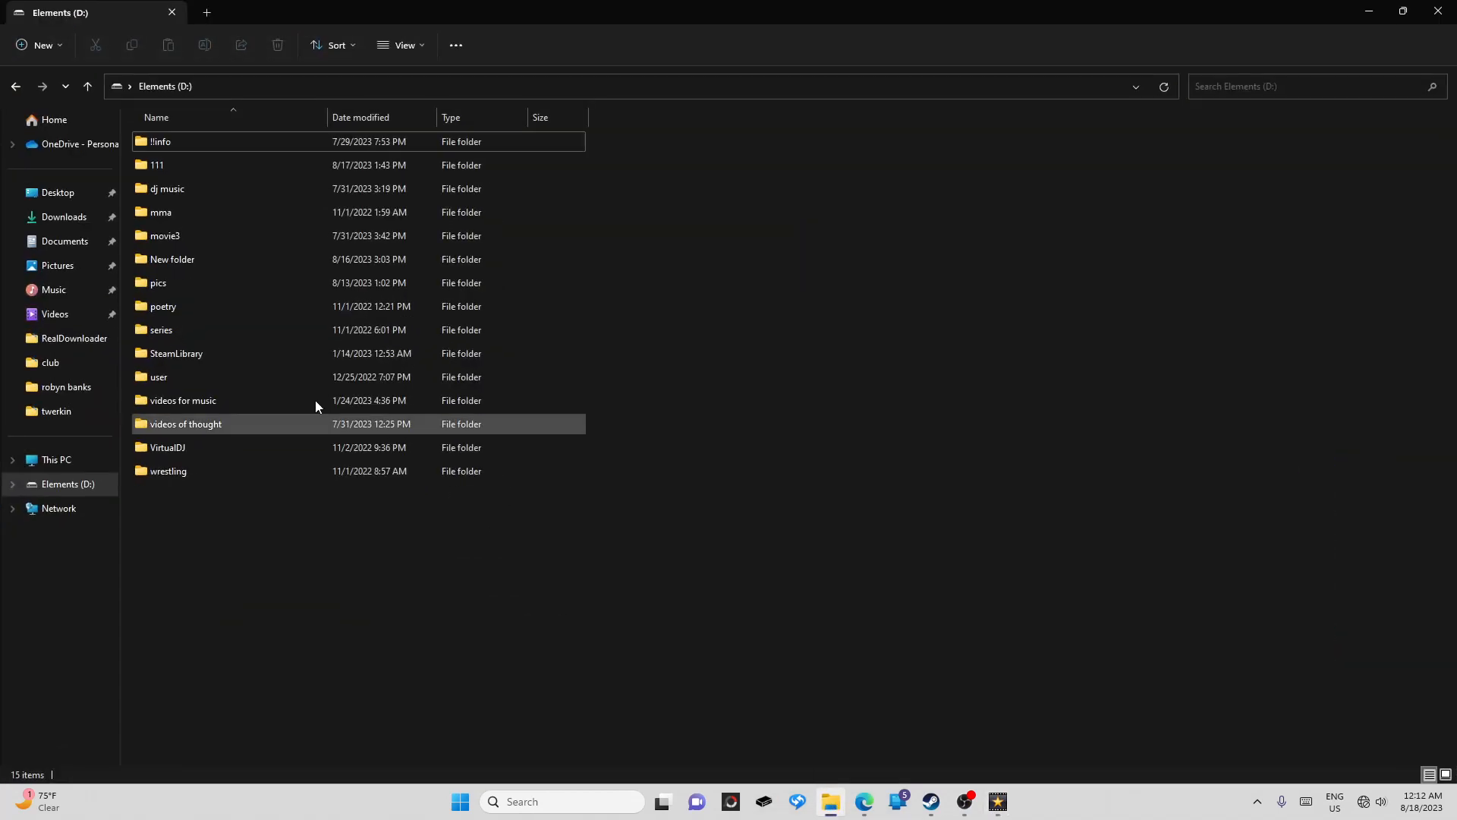
click(84, 325)
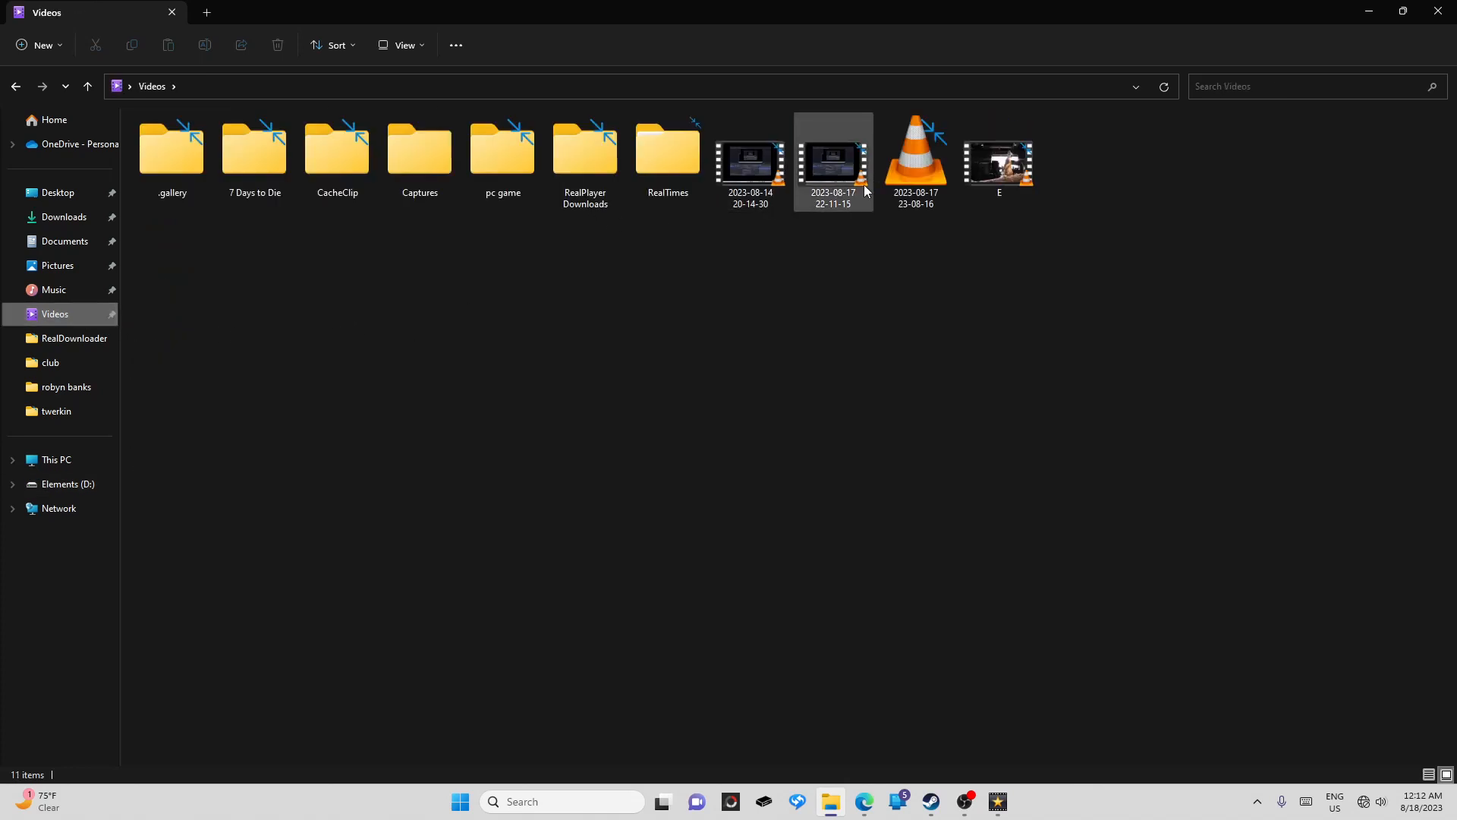
mouse_move(866, 189)
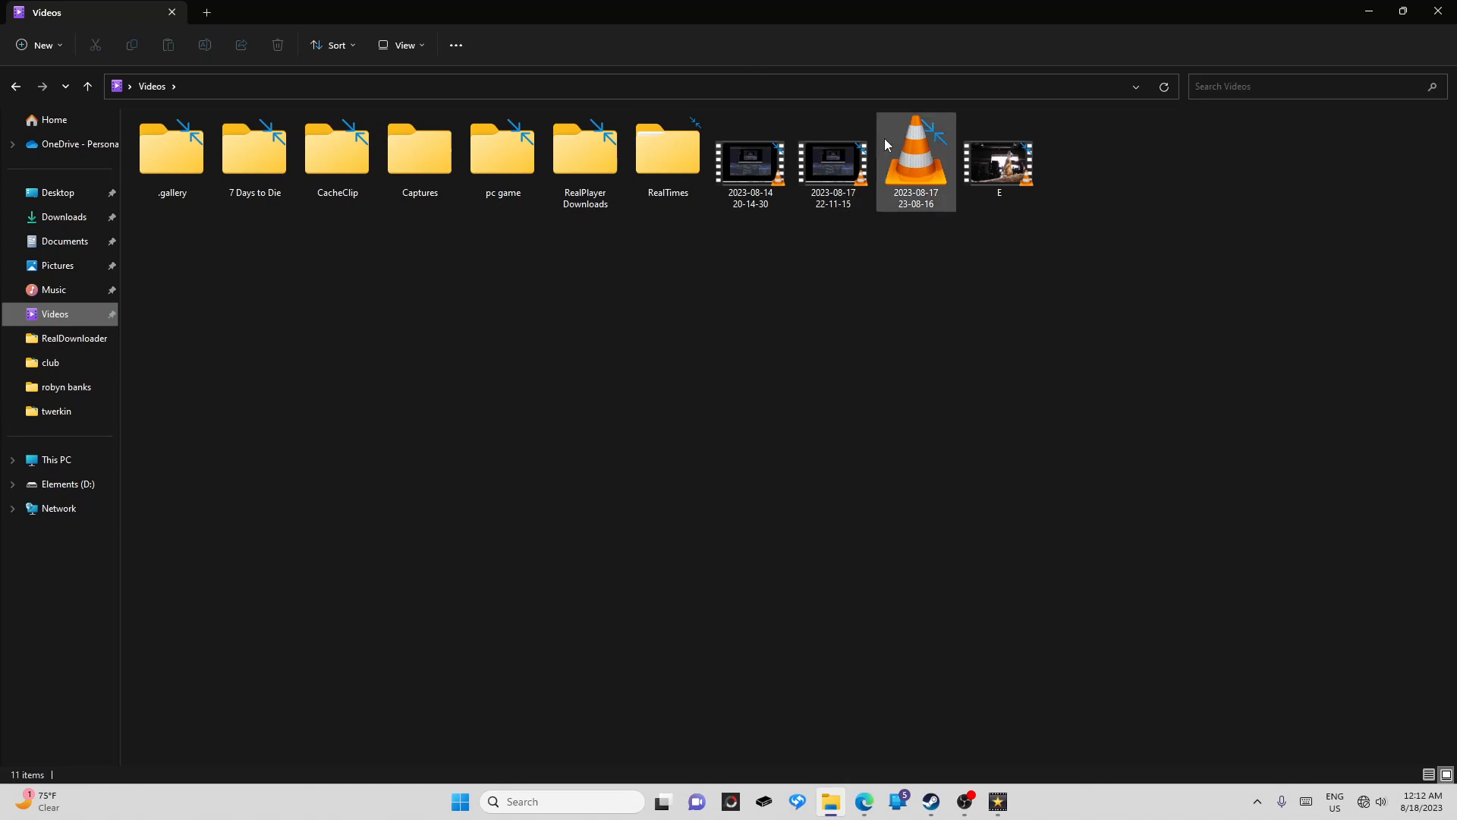
click(1003, 165)
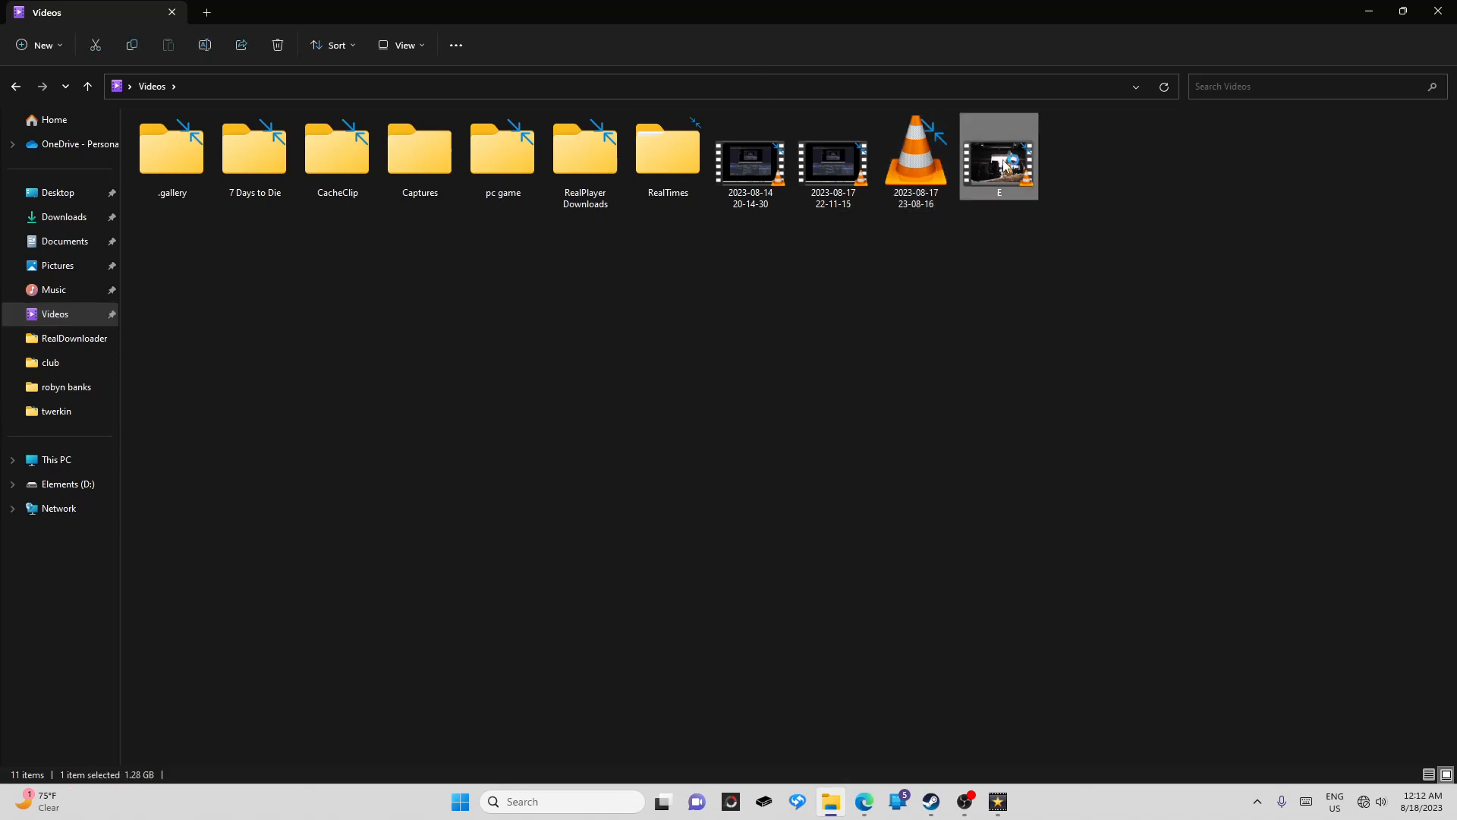
double_click(1003, 164)
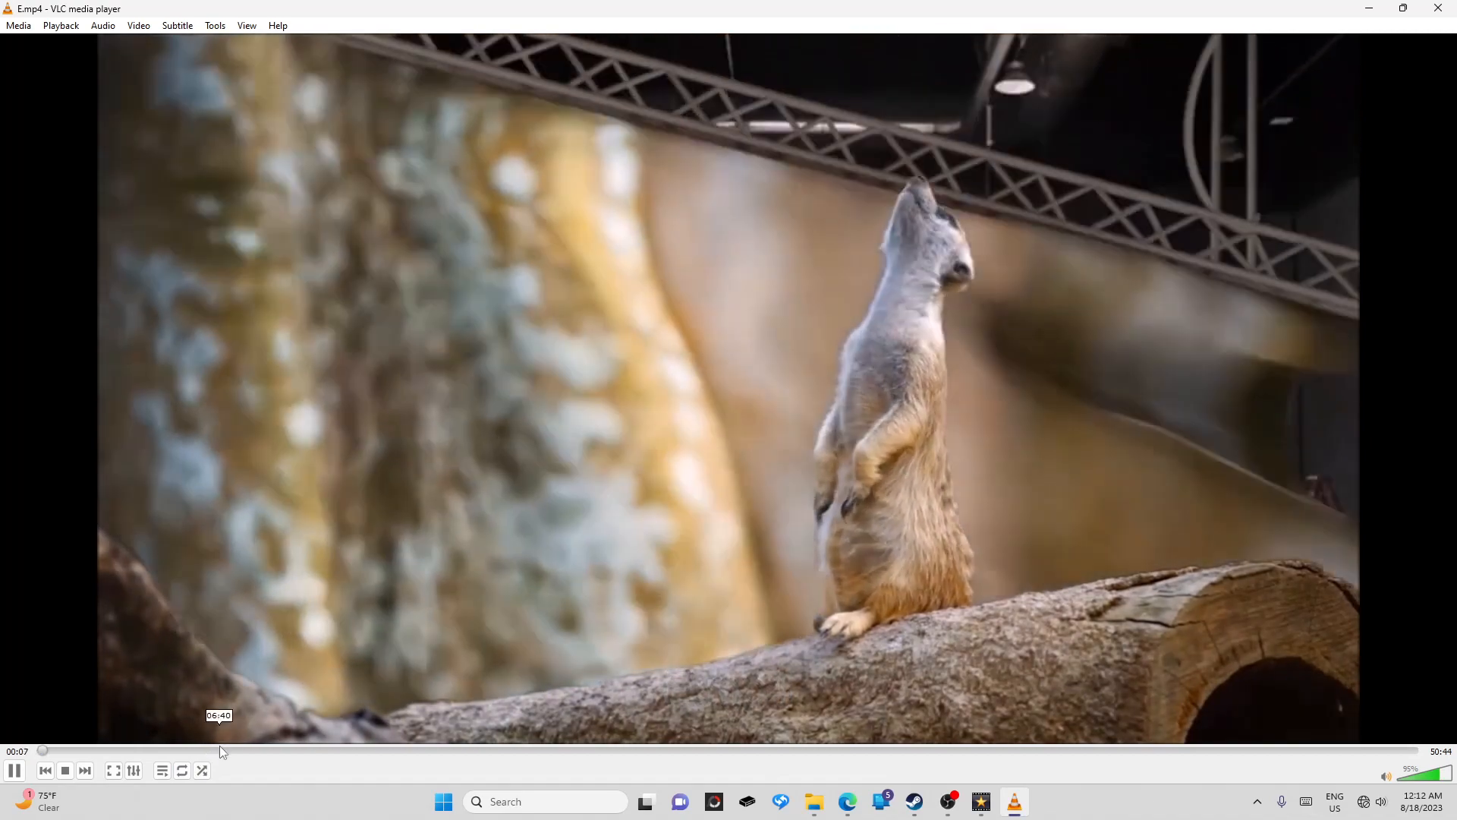
Check the exported video at several points in its first seven minutes, including about 06:02, 03:20, 01:50 and 01:00
click(220, 746)
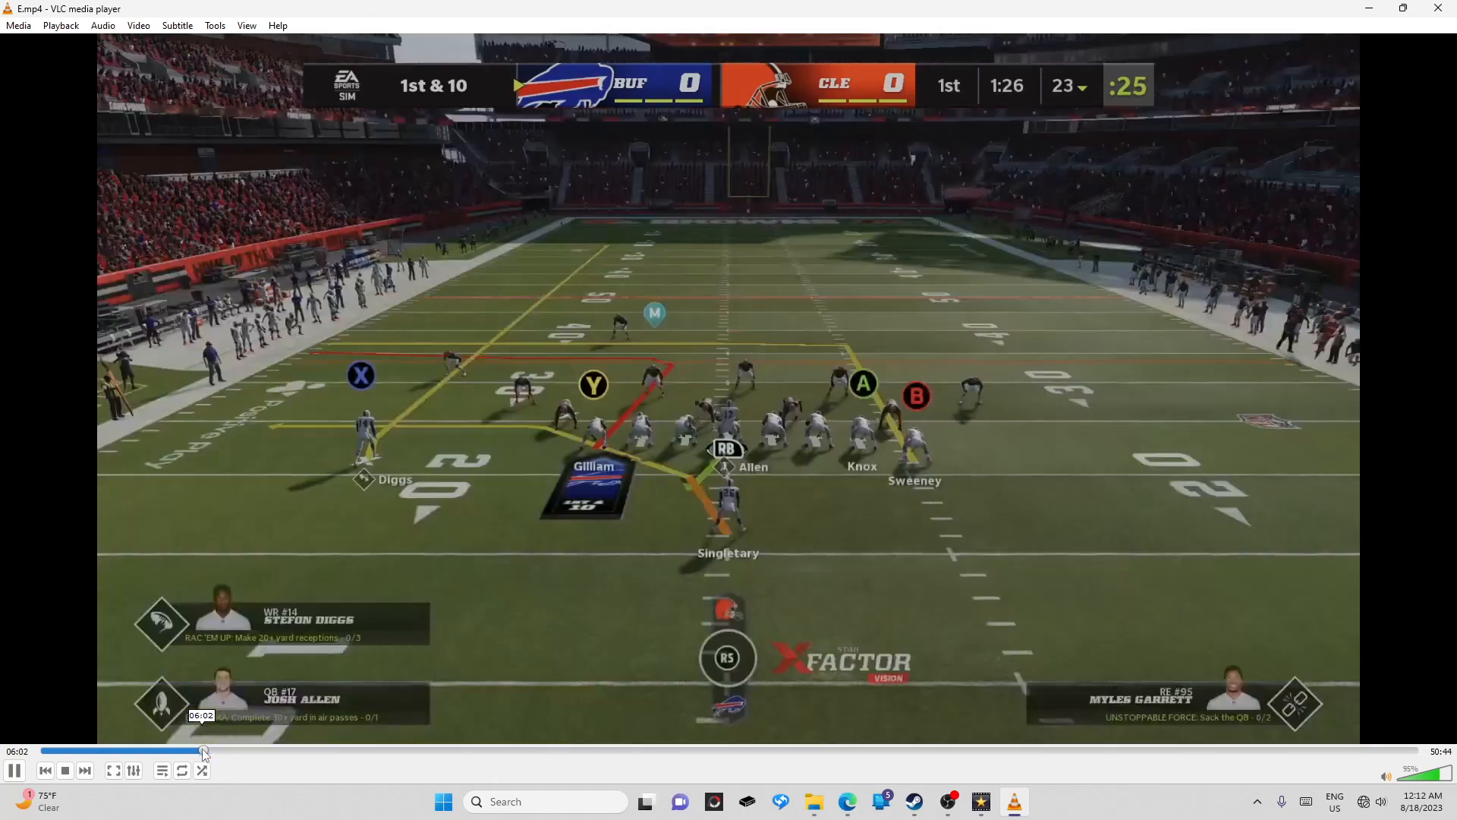
click(204, 751)
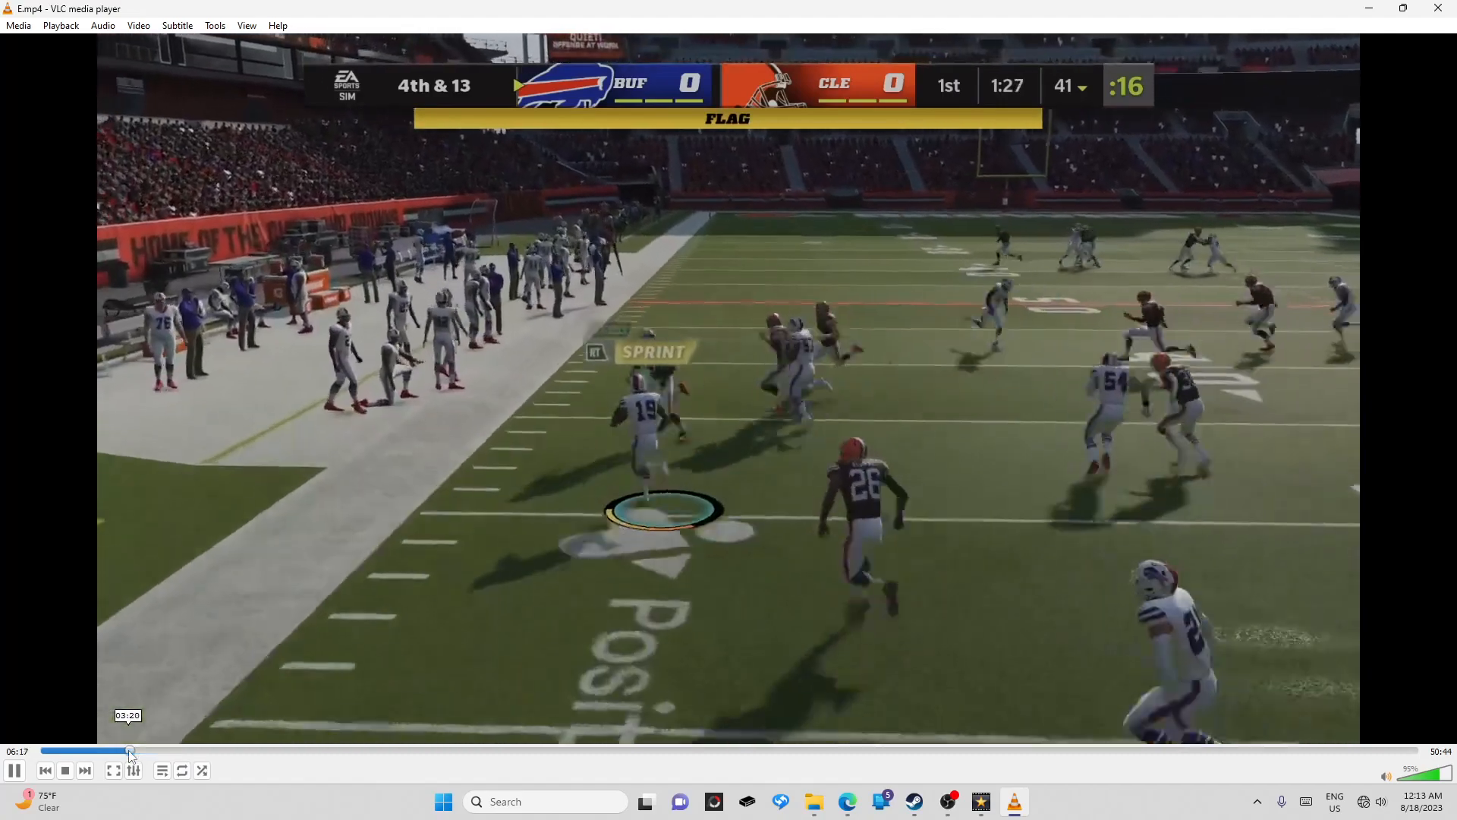
click(130, 750)
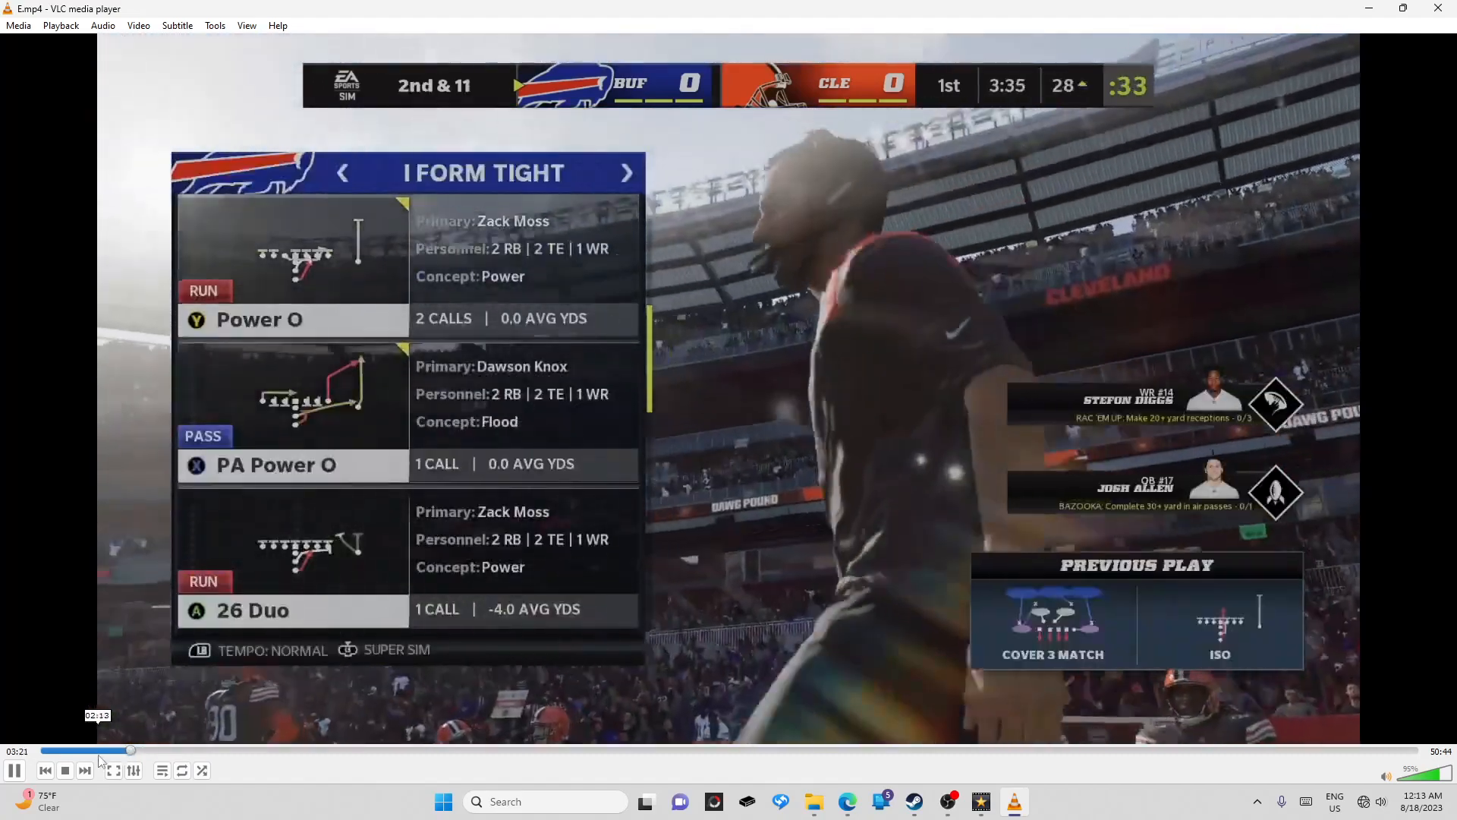
click(89, 750)
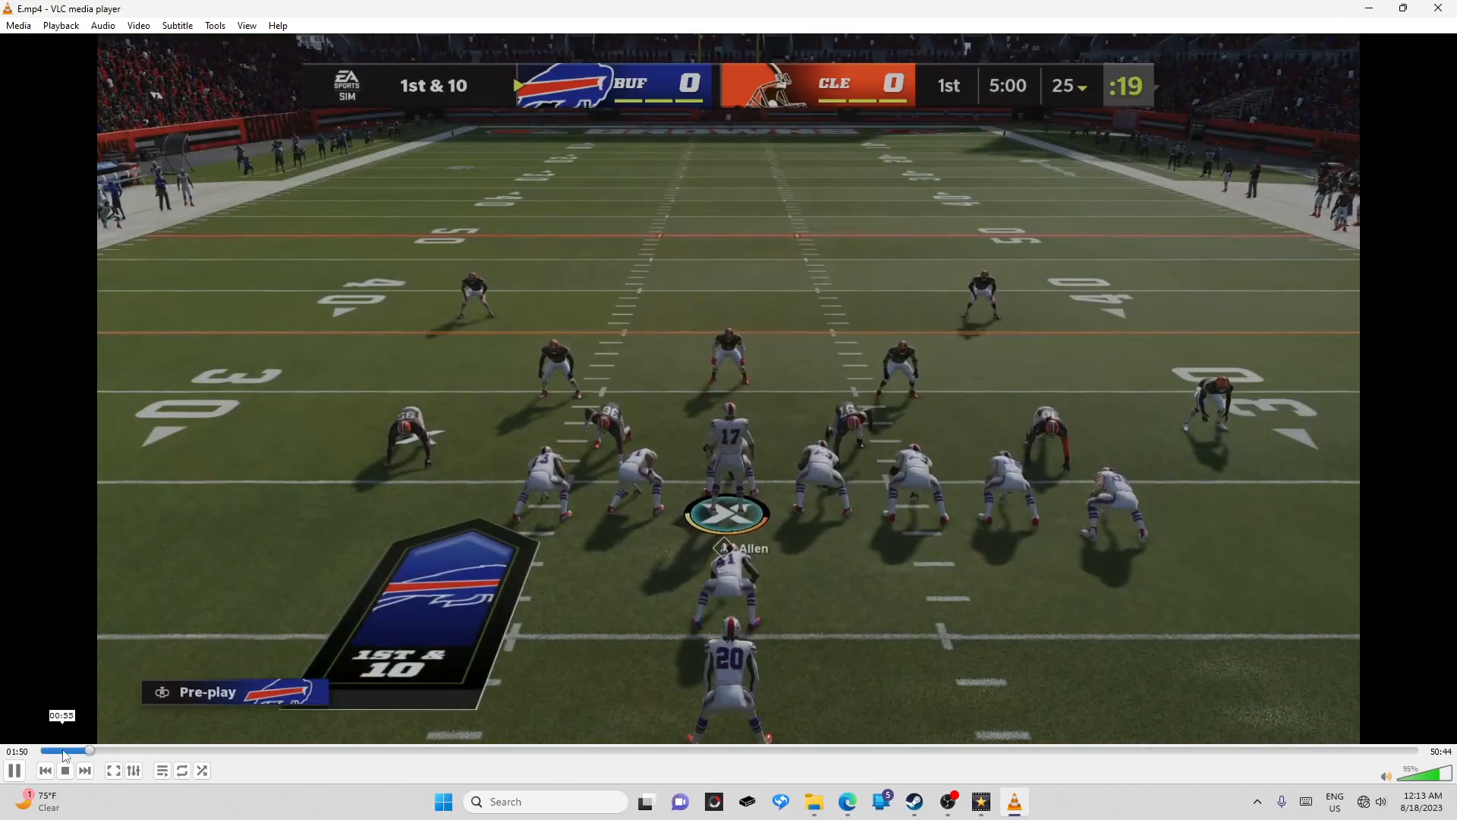
click(65, 750)
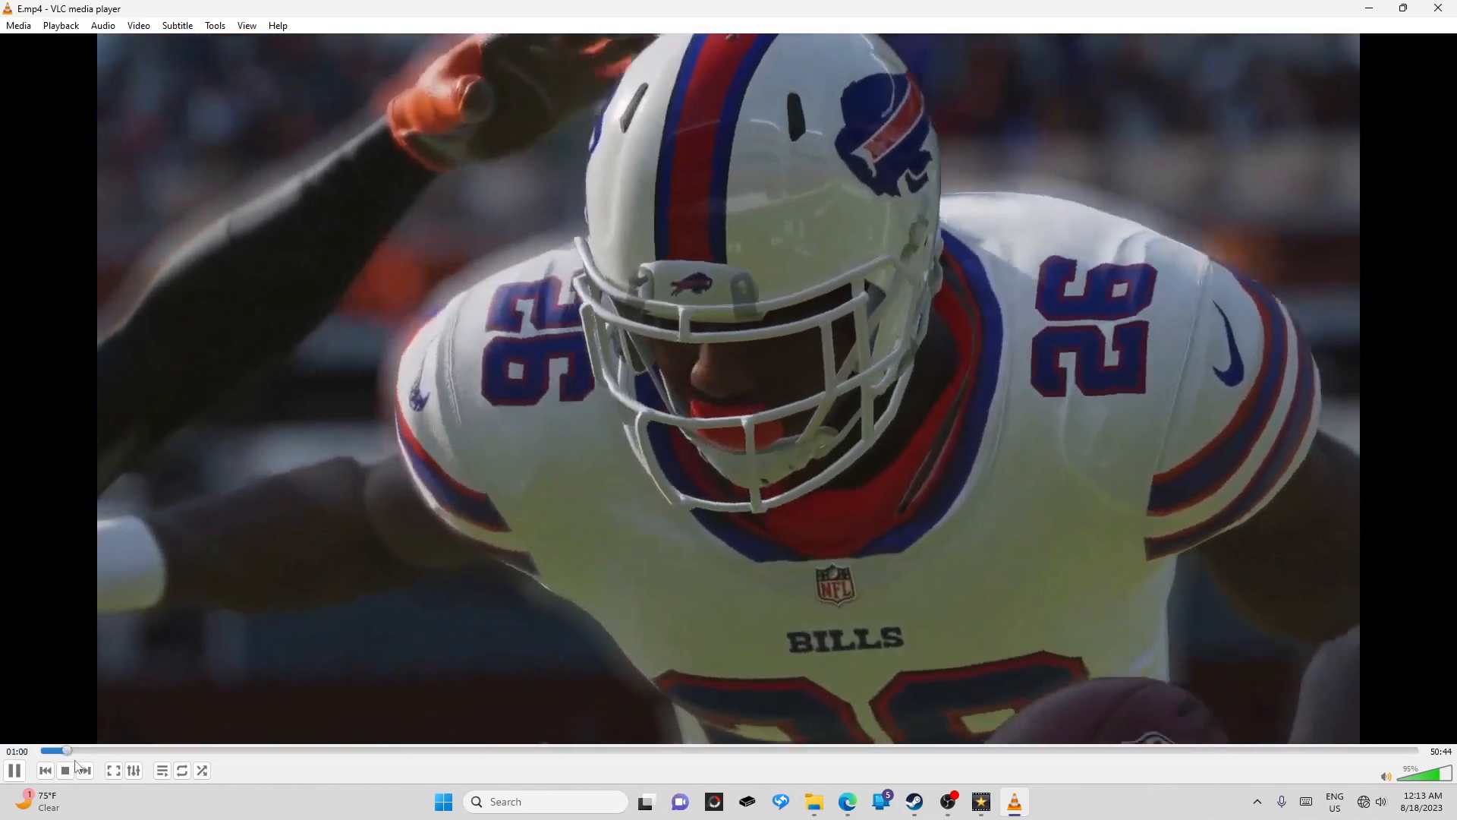
click(80, 750)
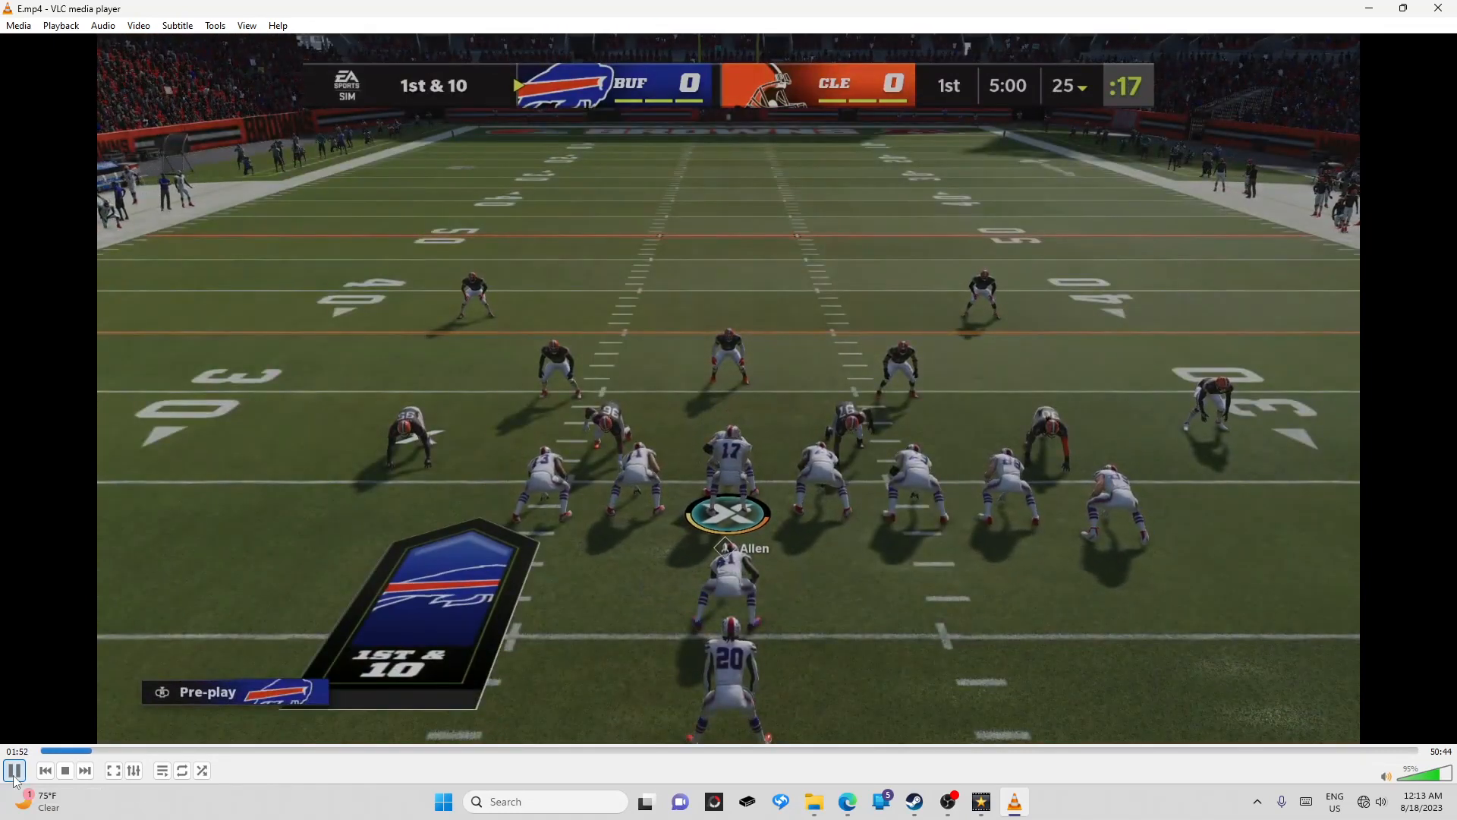
Pause the exported video and close VLC, then switch to VideoPad and close it, discarding the unsaved project changes
click(14, 771)
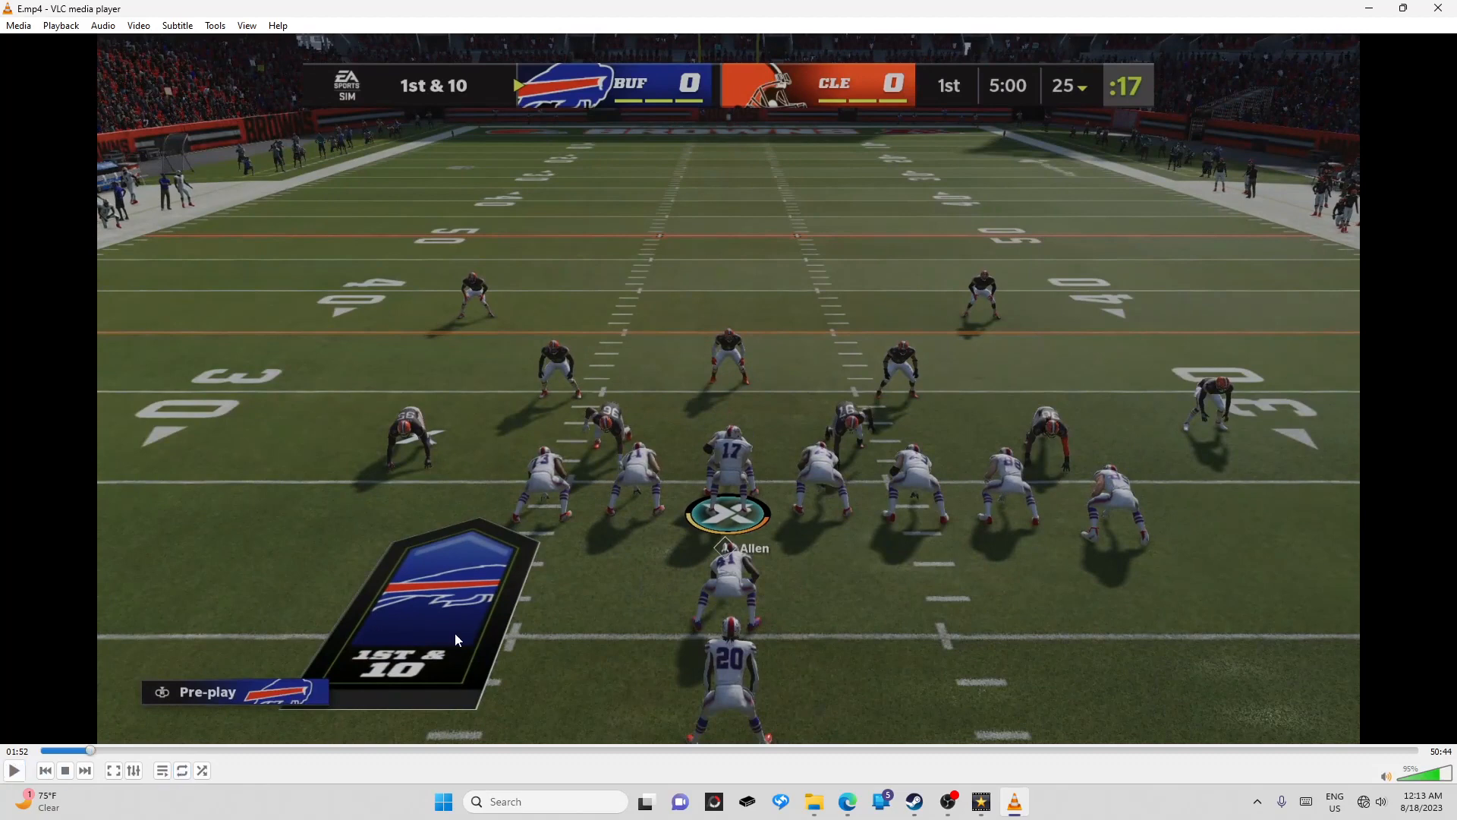
click(1434, 10)
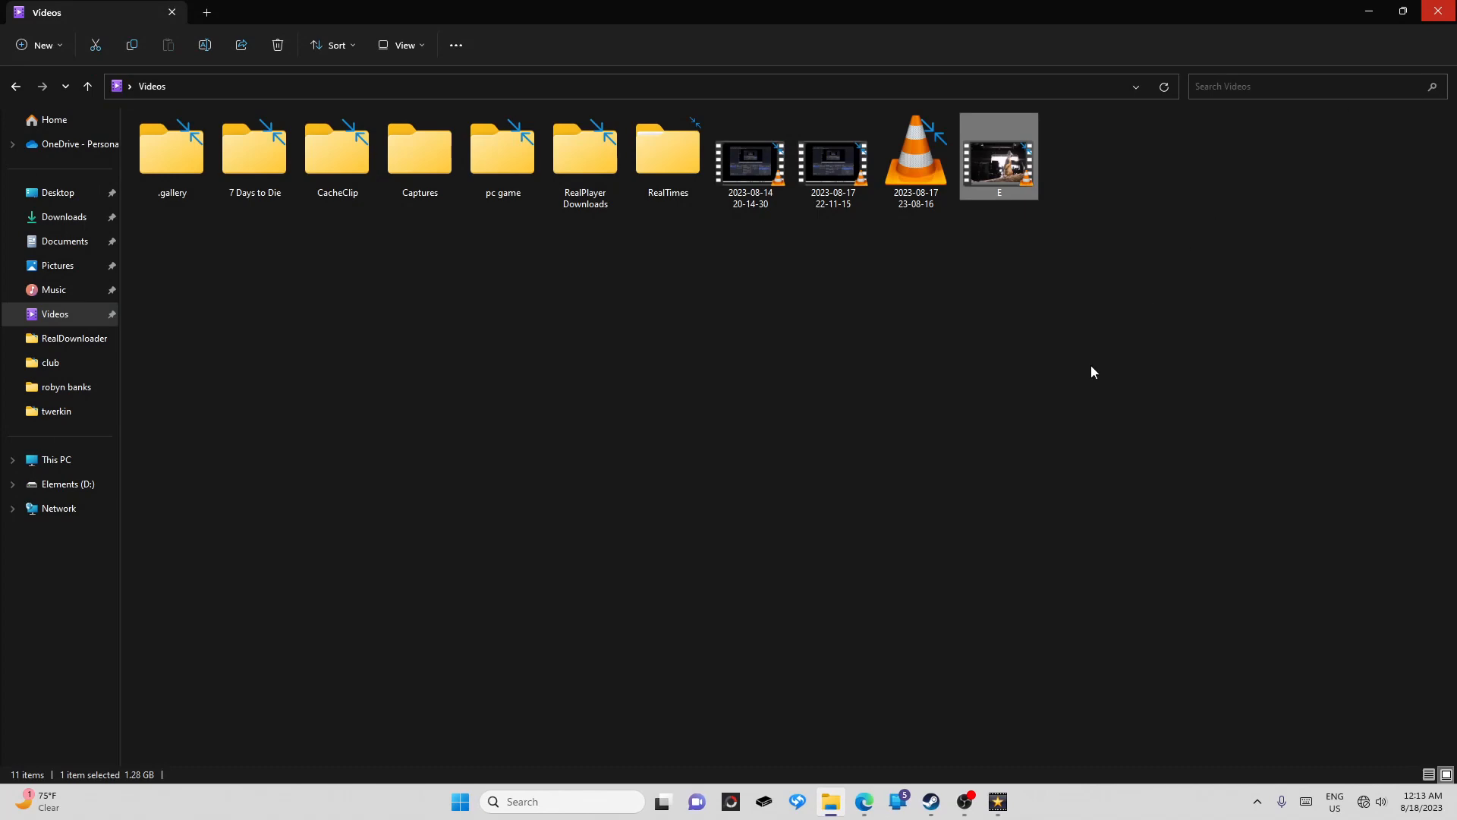
click(998, 802)
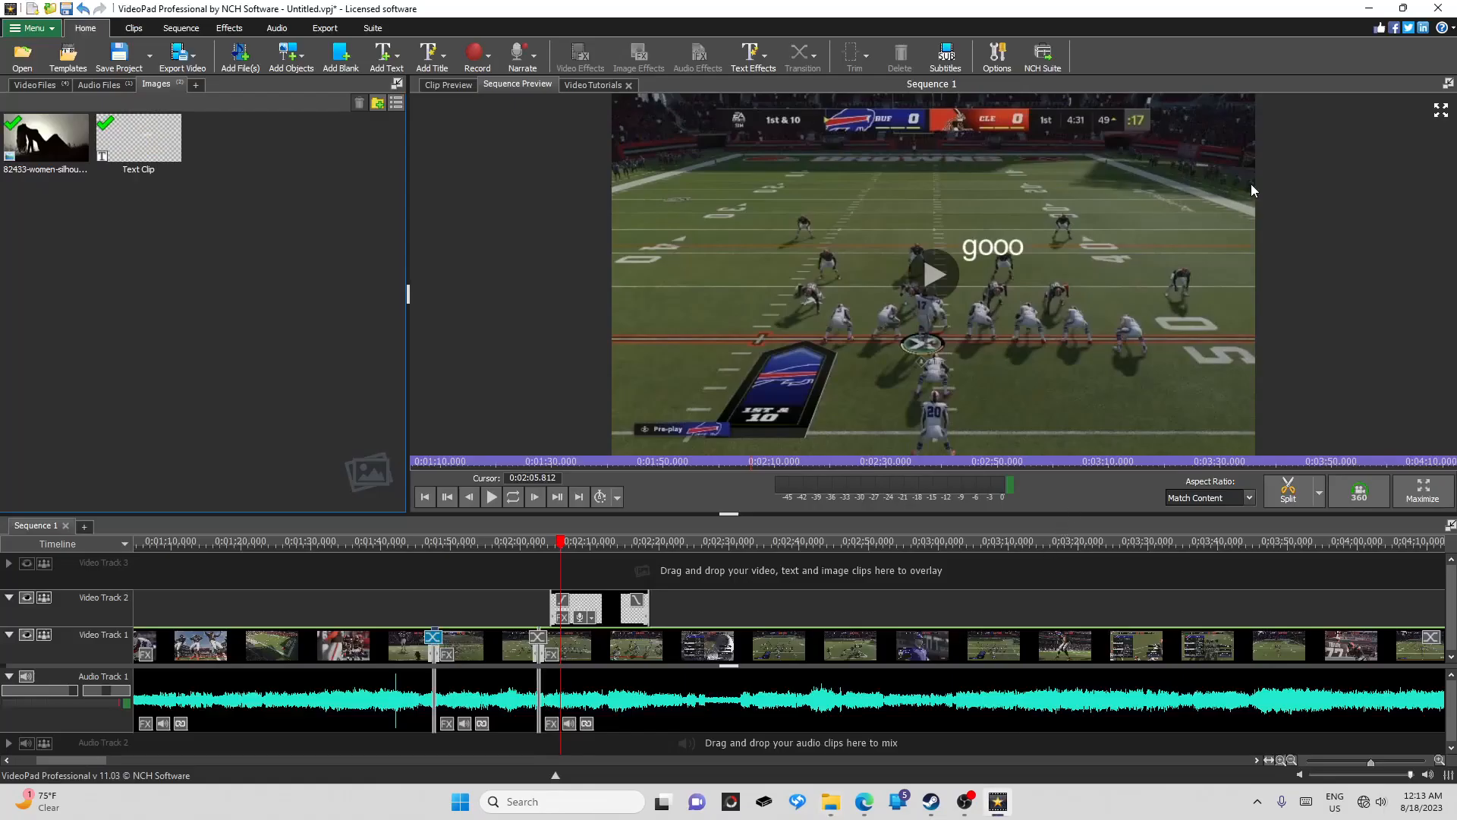
click(1440, 8)
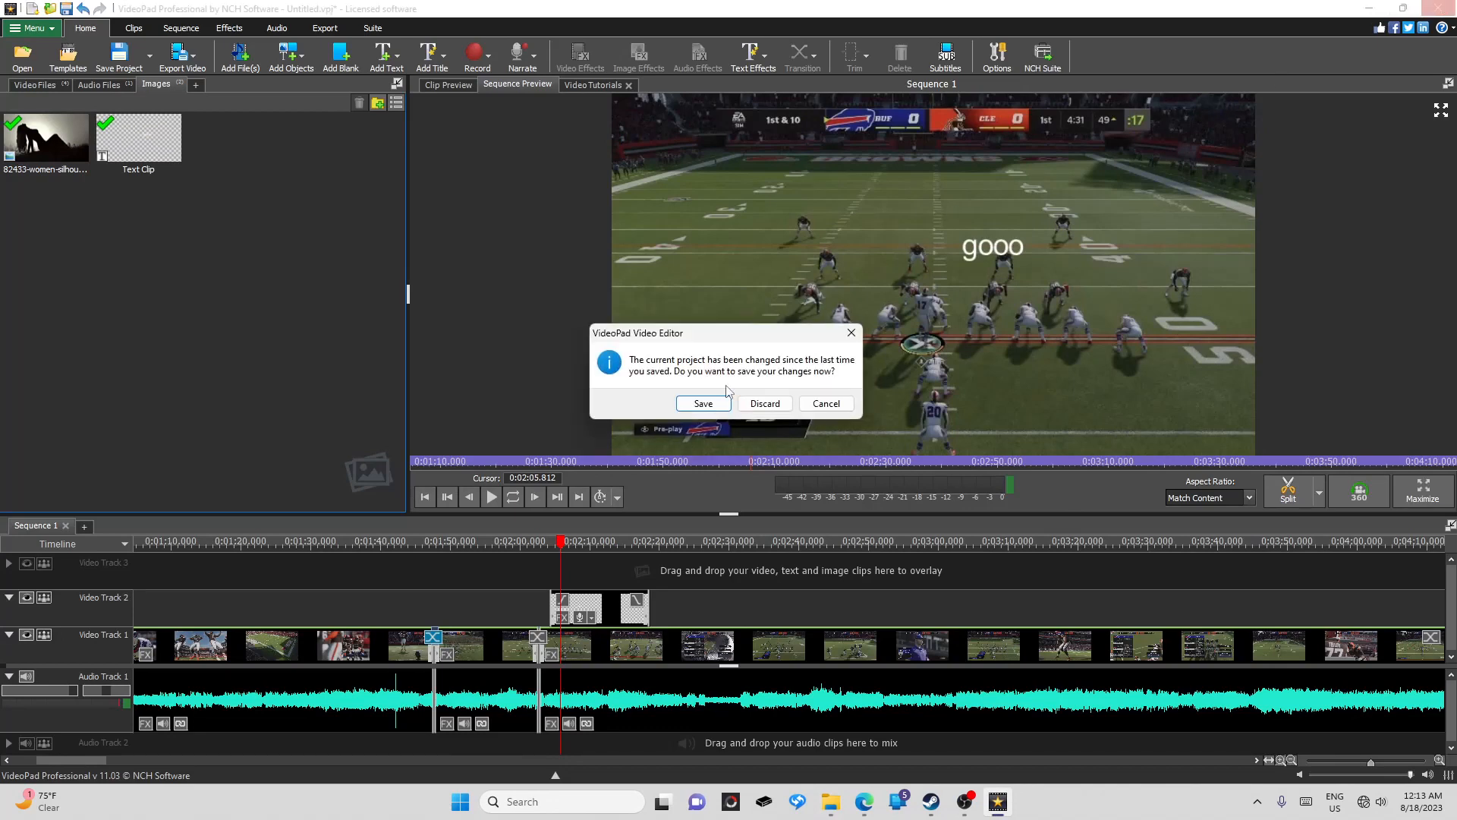
click(760, 403)
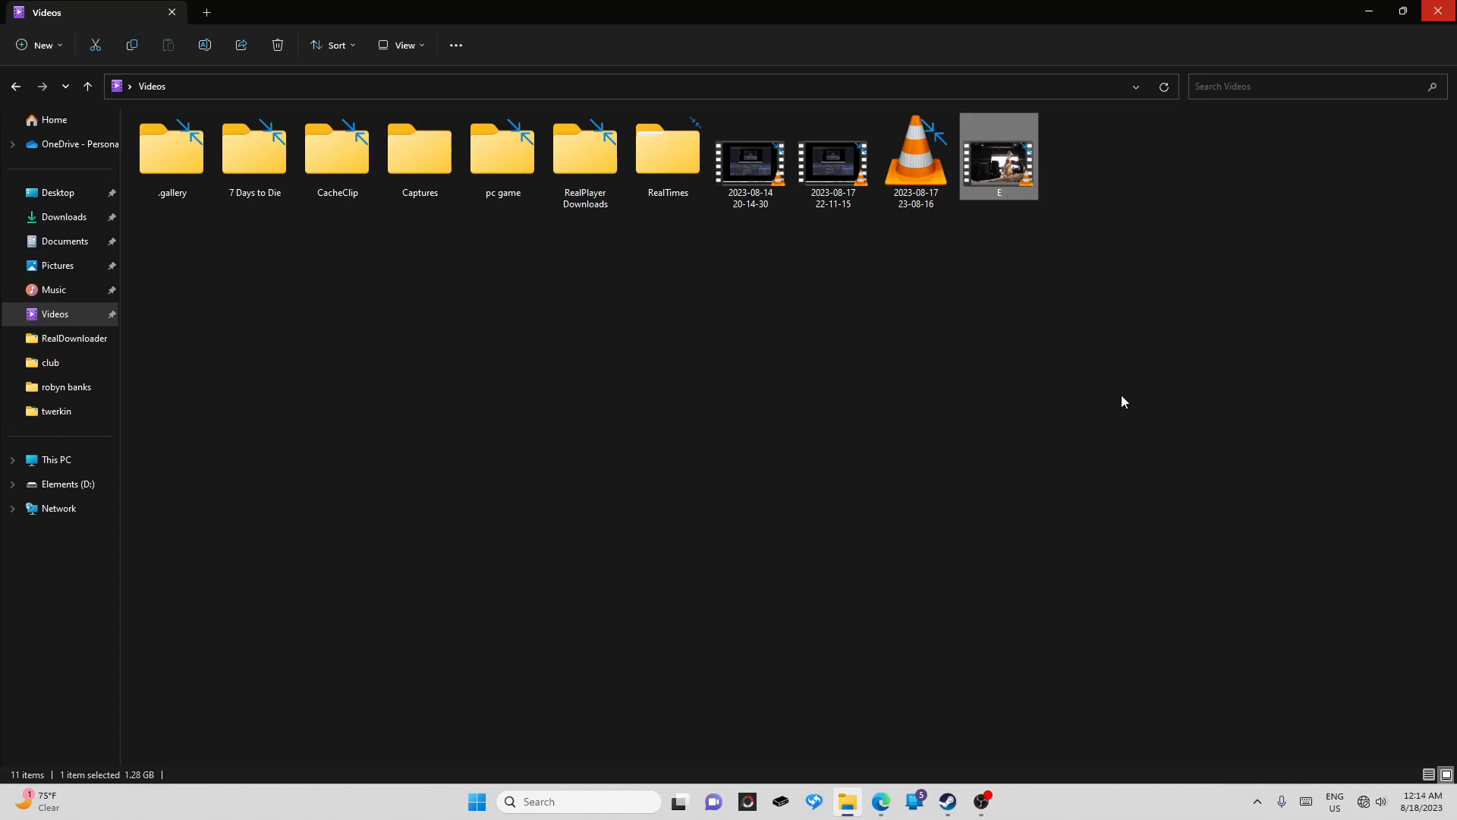
Minimize File Explorer, switch to Microsoft Edge and bring up the second open YouTube page
click(1371, 9)
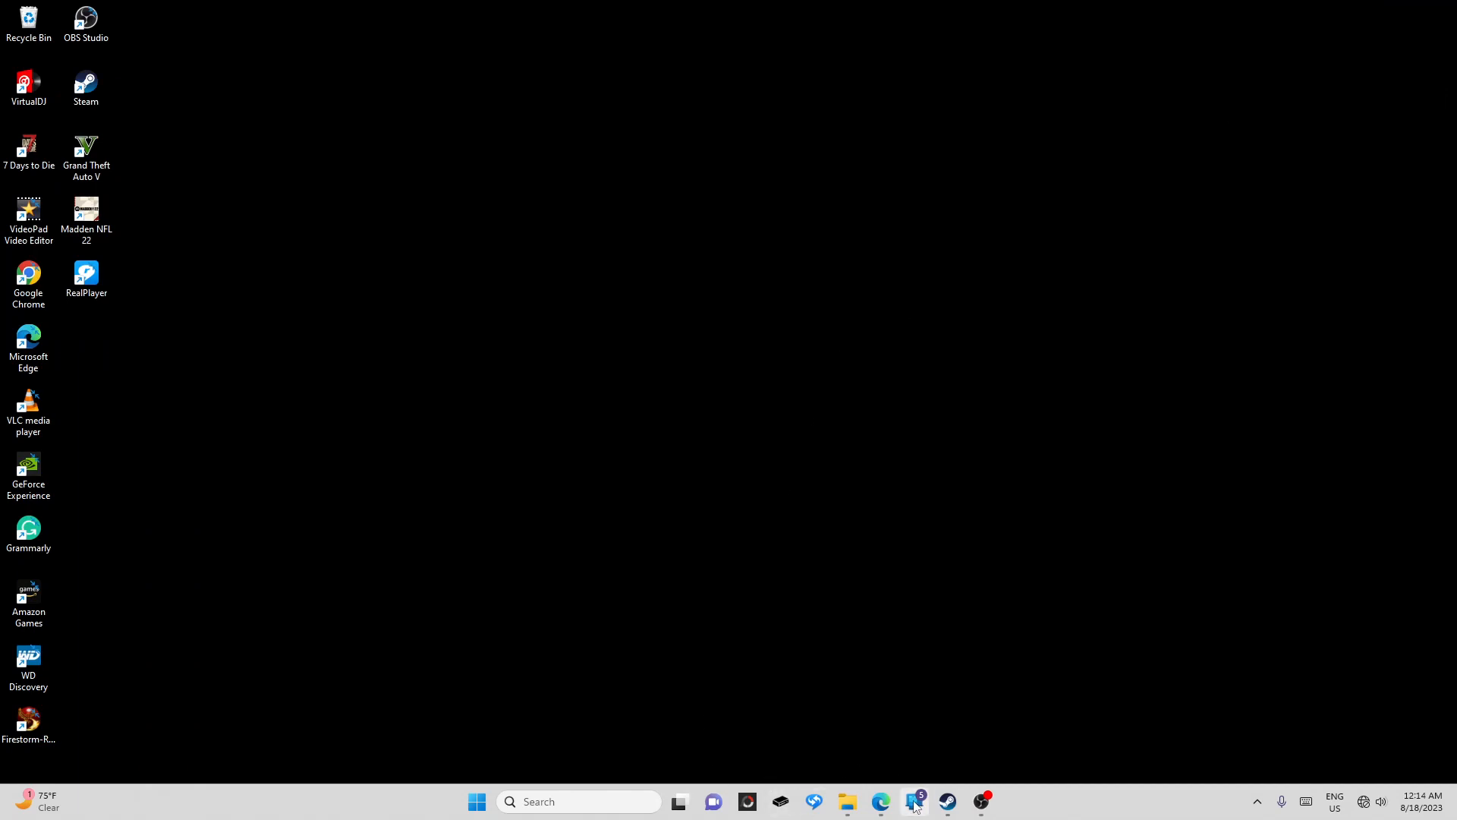
click(885, 804)
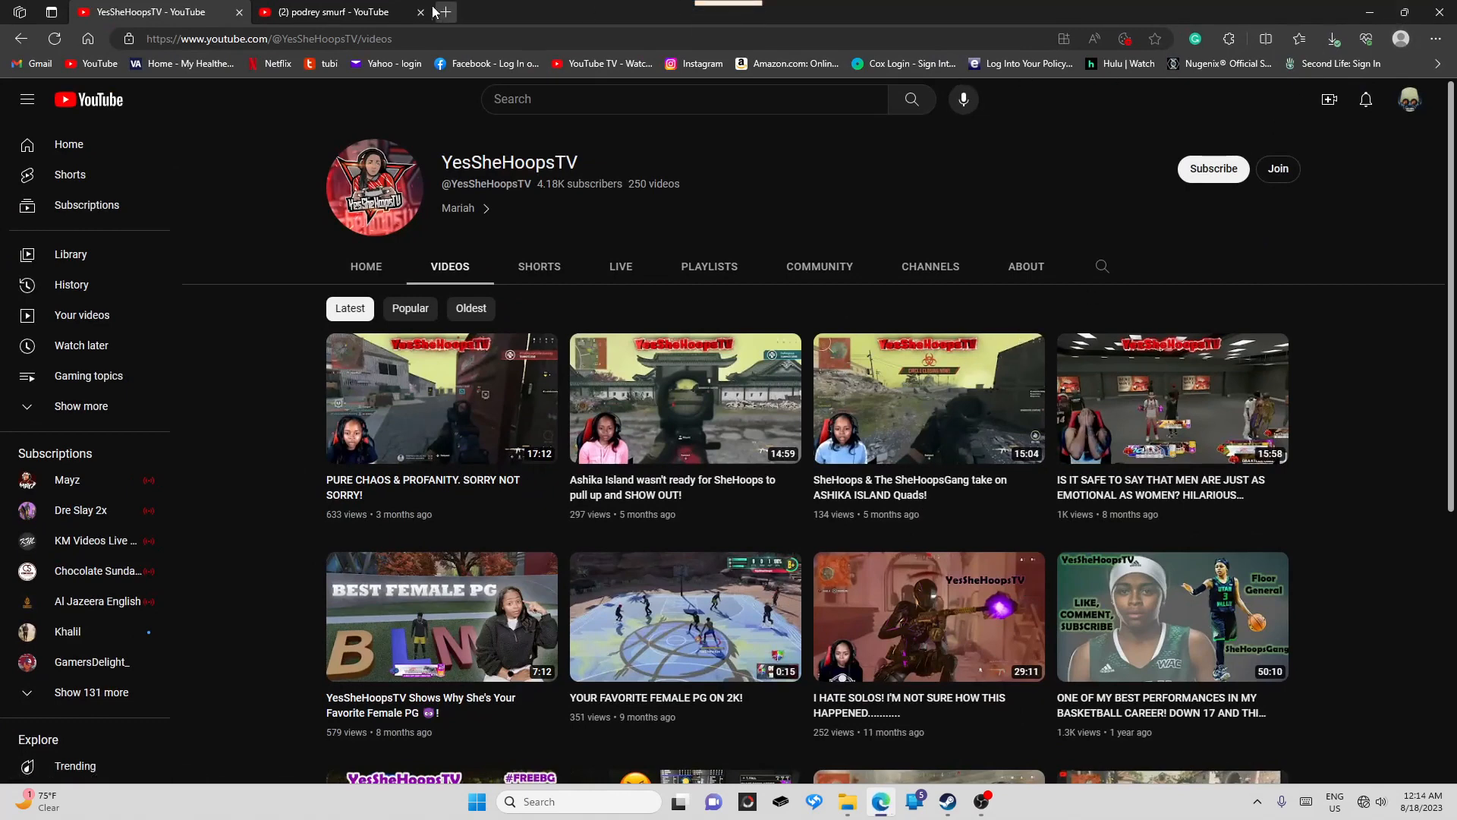
click(366, 13)
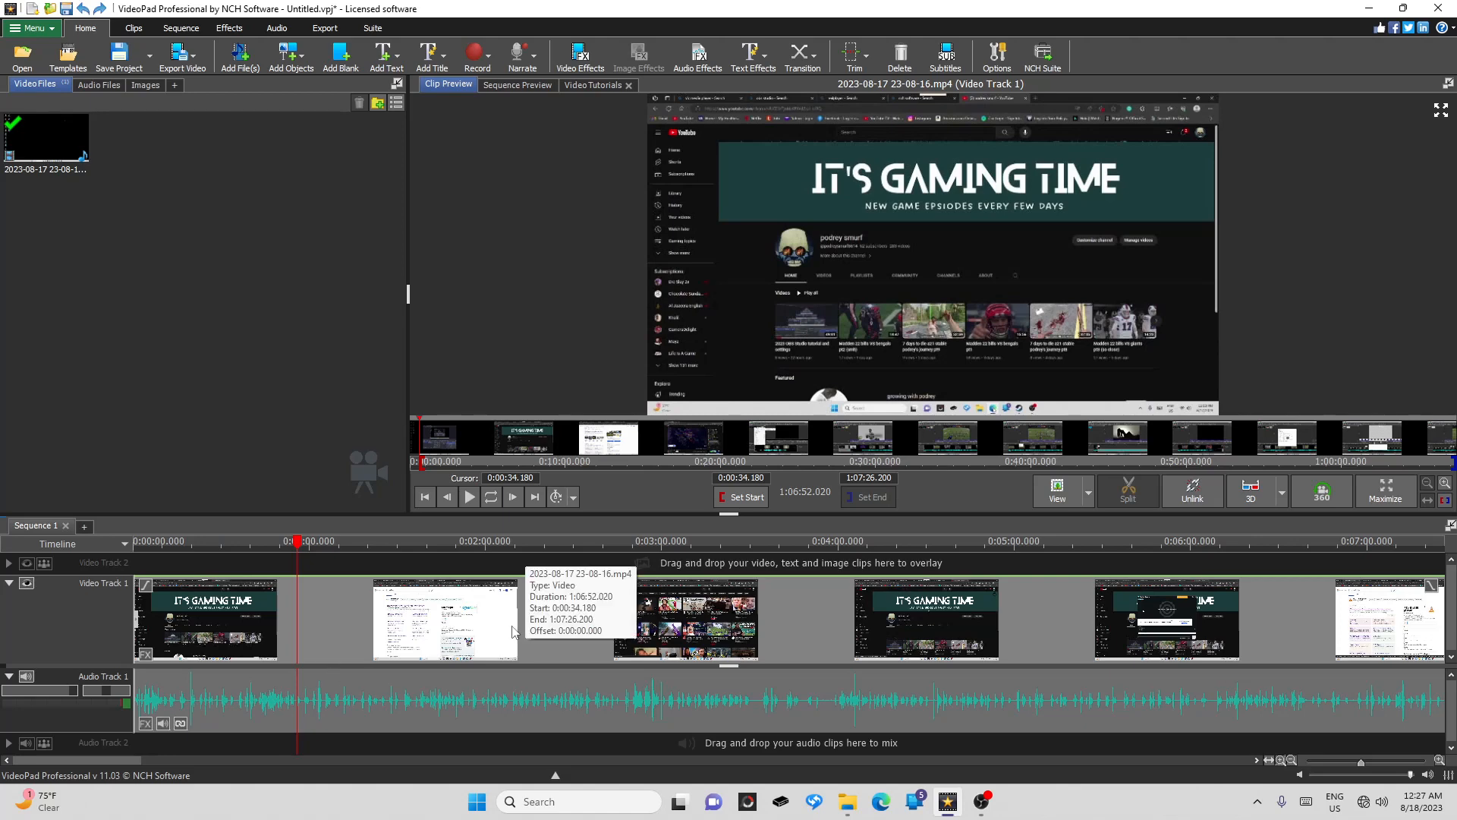
Add the Amplify and Equalizer effects to the recording's audio clip on Audio Track 1
click(147, 724)
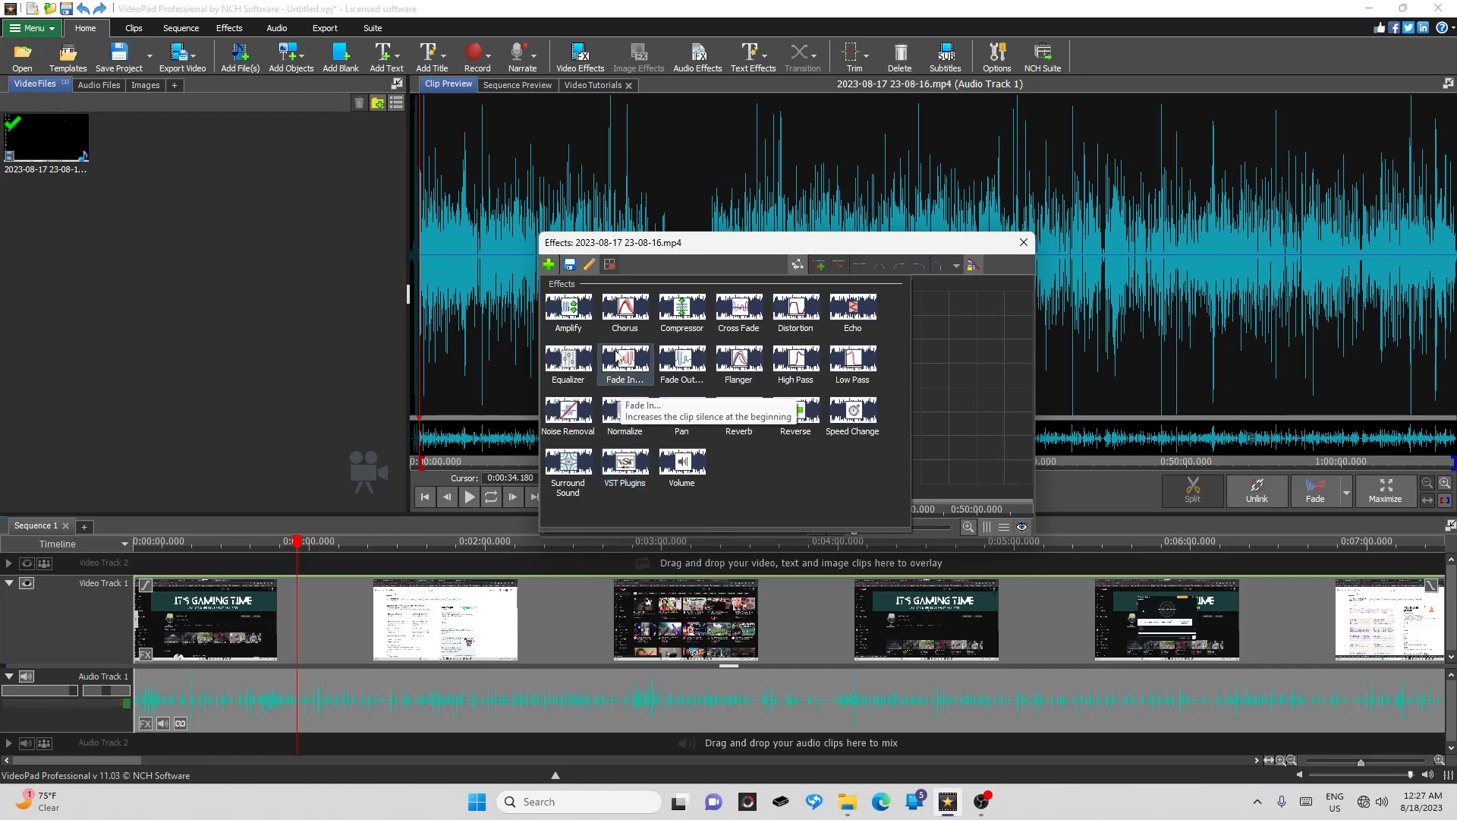
click(583, 321)
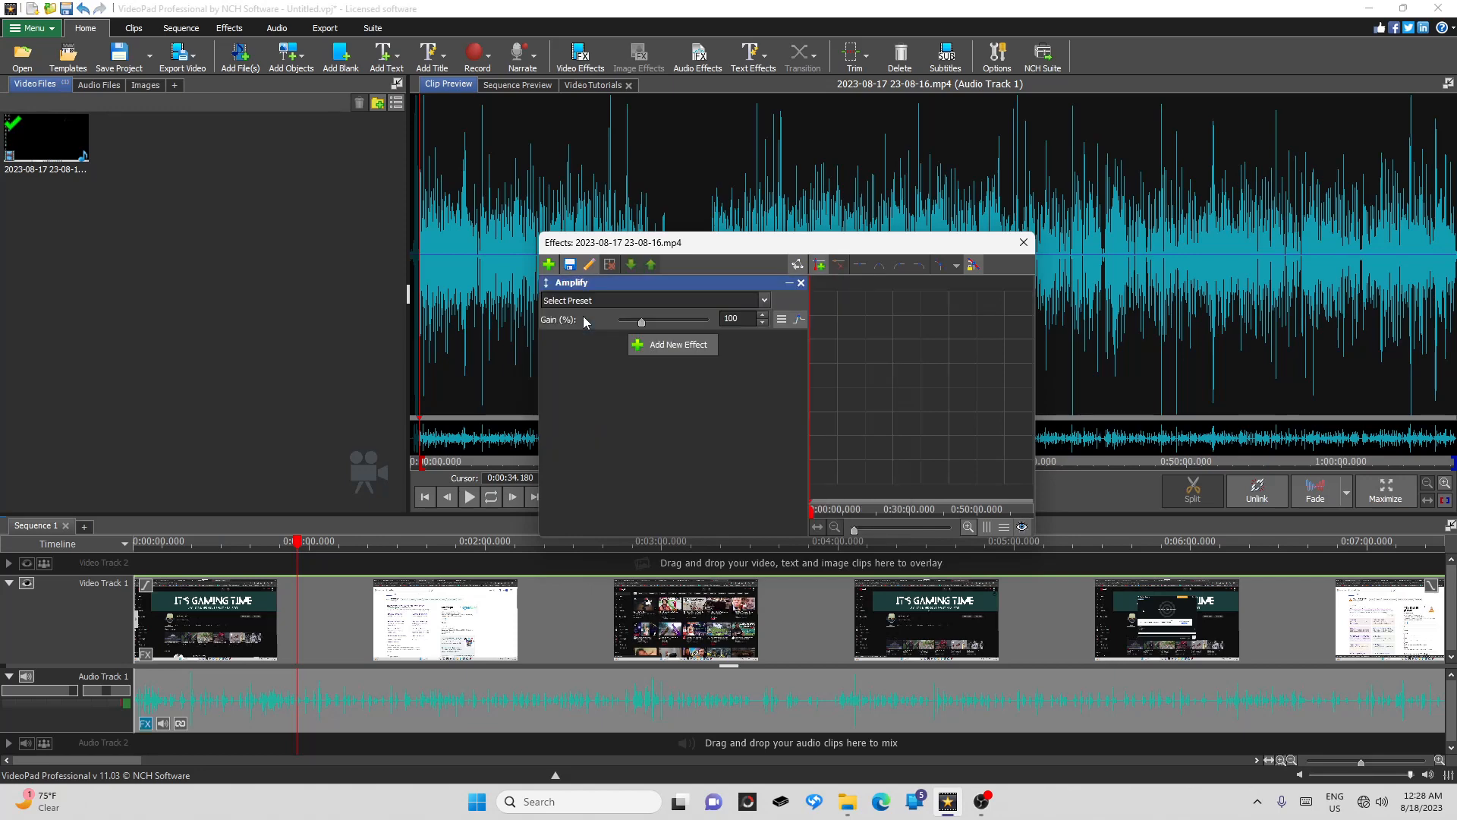
click(549, 265)
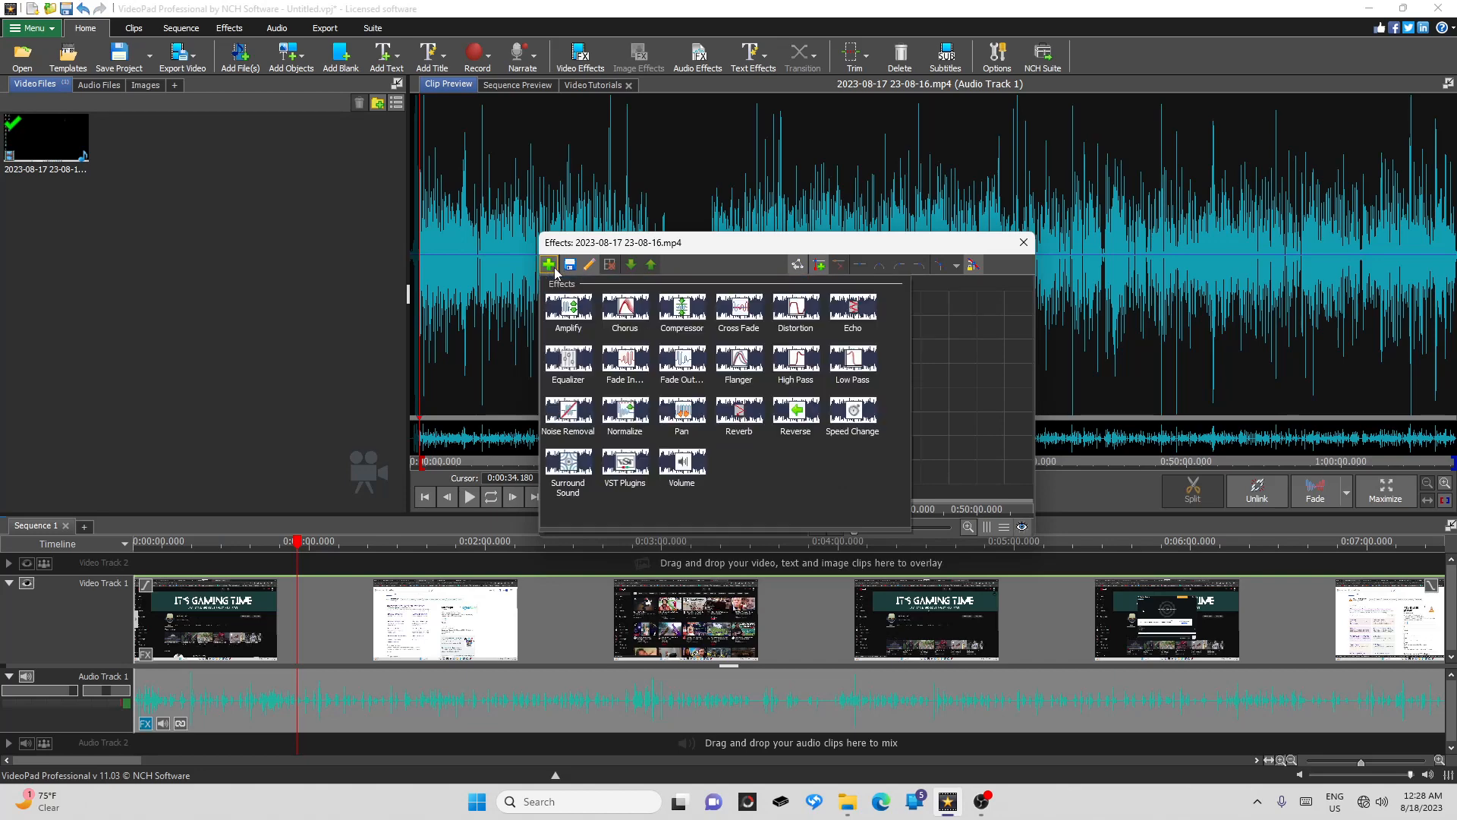
click(555, 360)
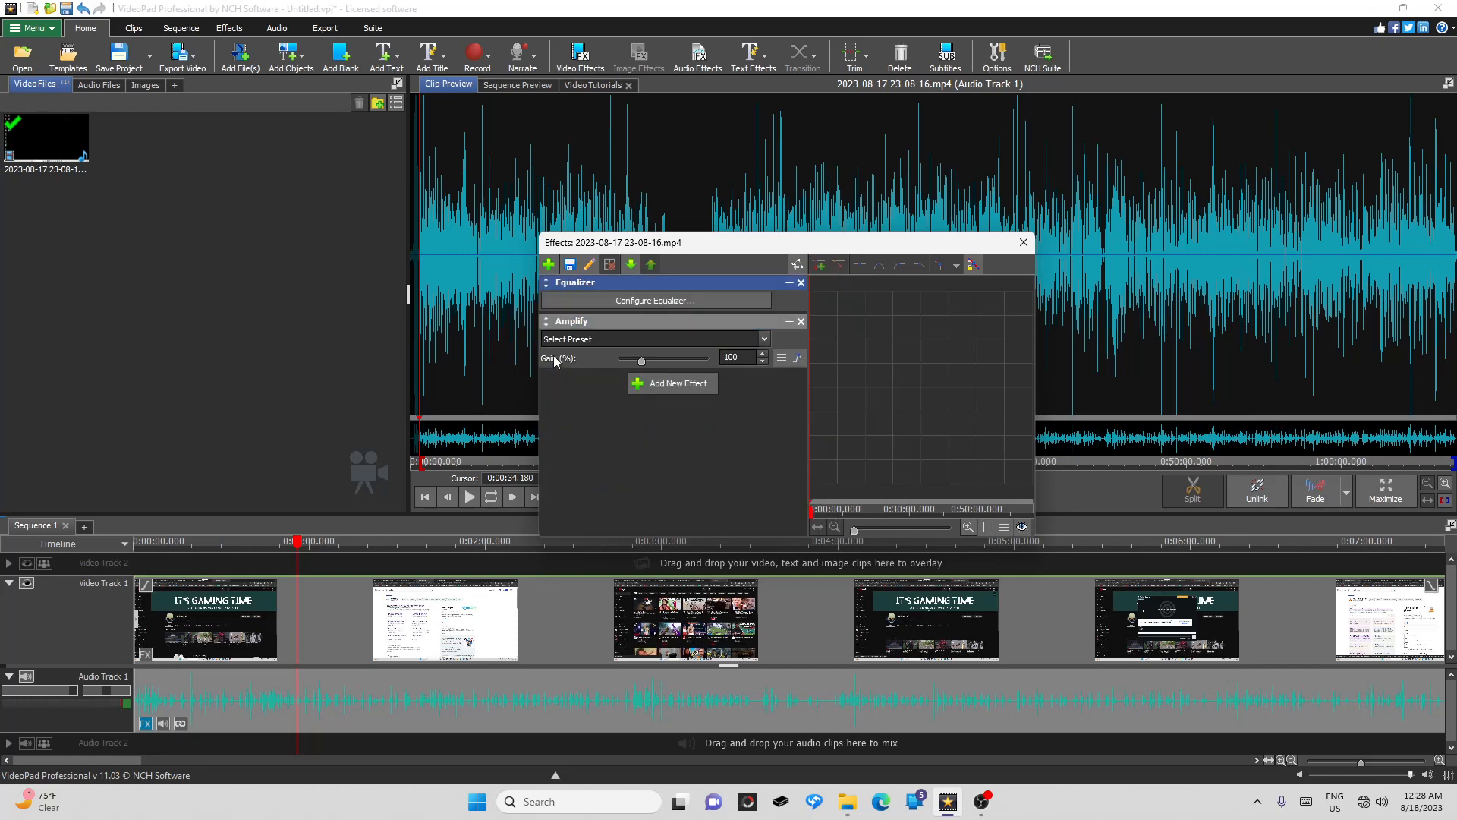
Add the Noise Removal and Normalize effects to the Audio Track 1 clip and close its effects window
click(547, 266)
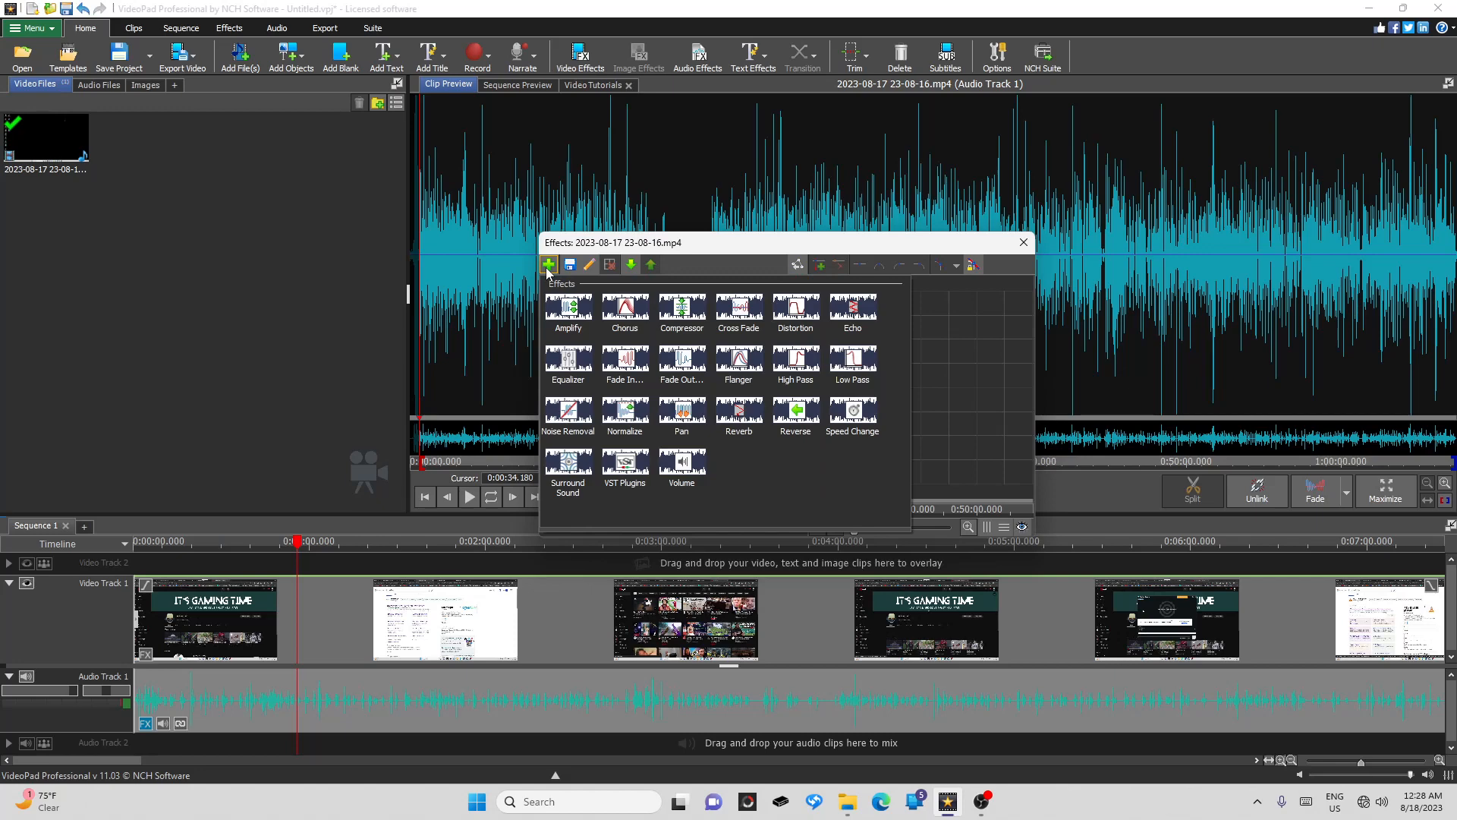
click(560, 412)
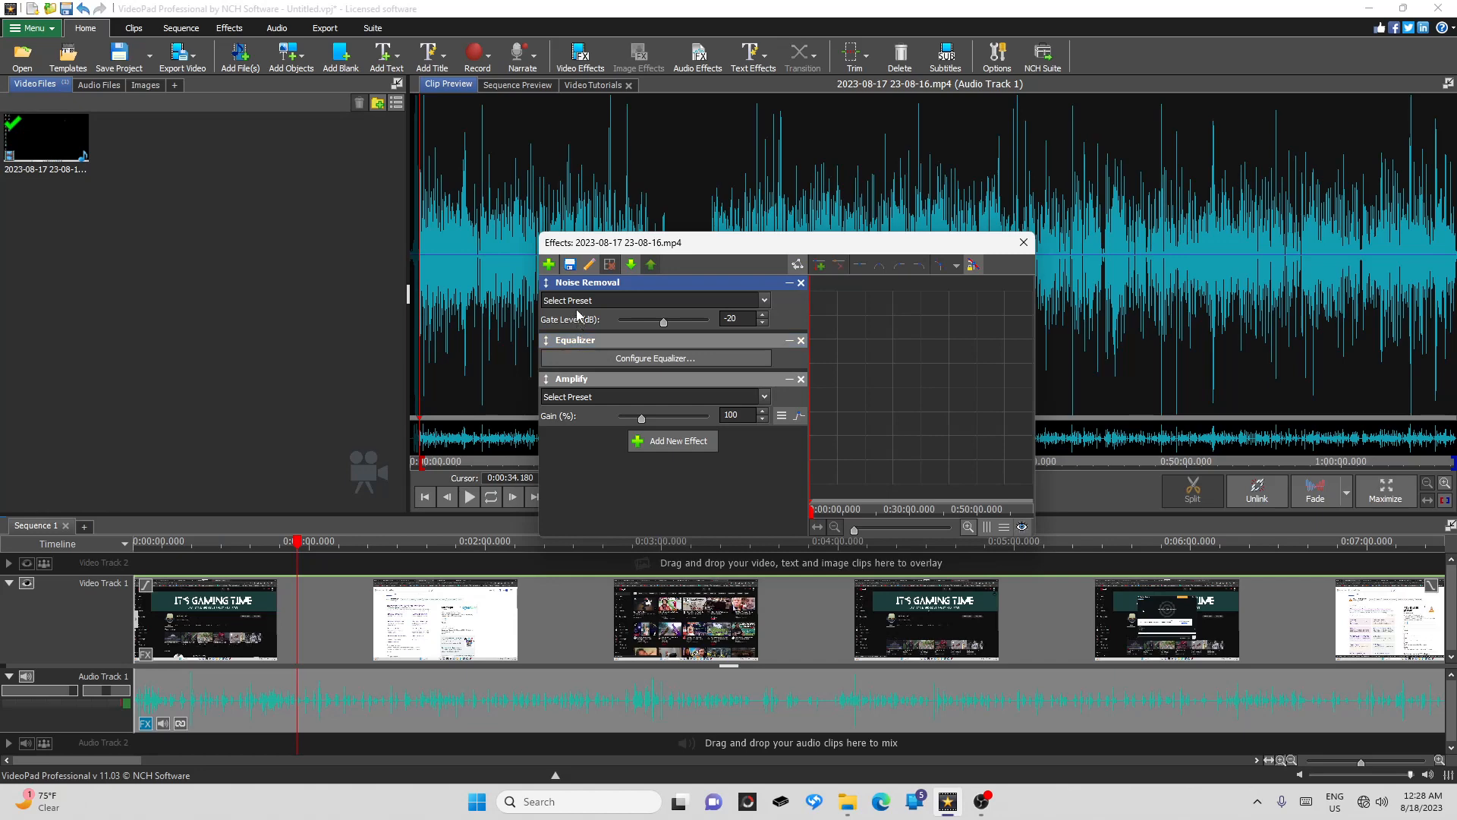
click(548, 265)
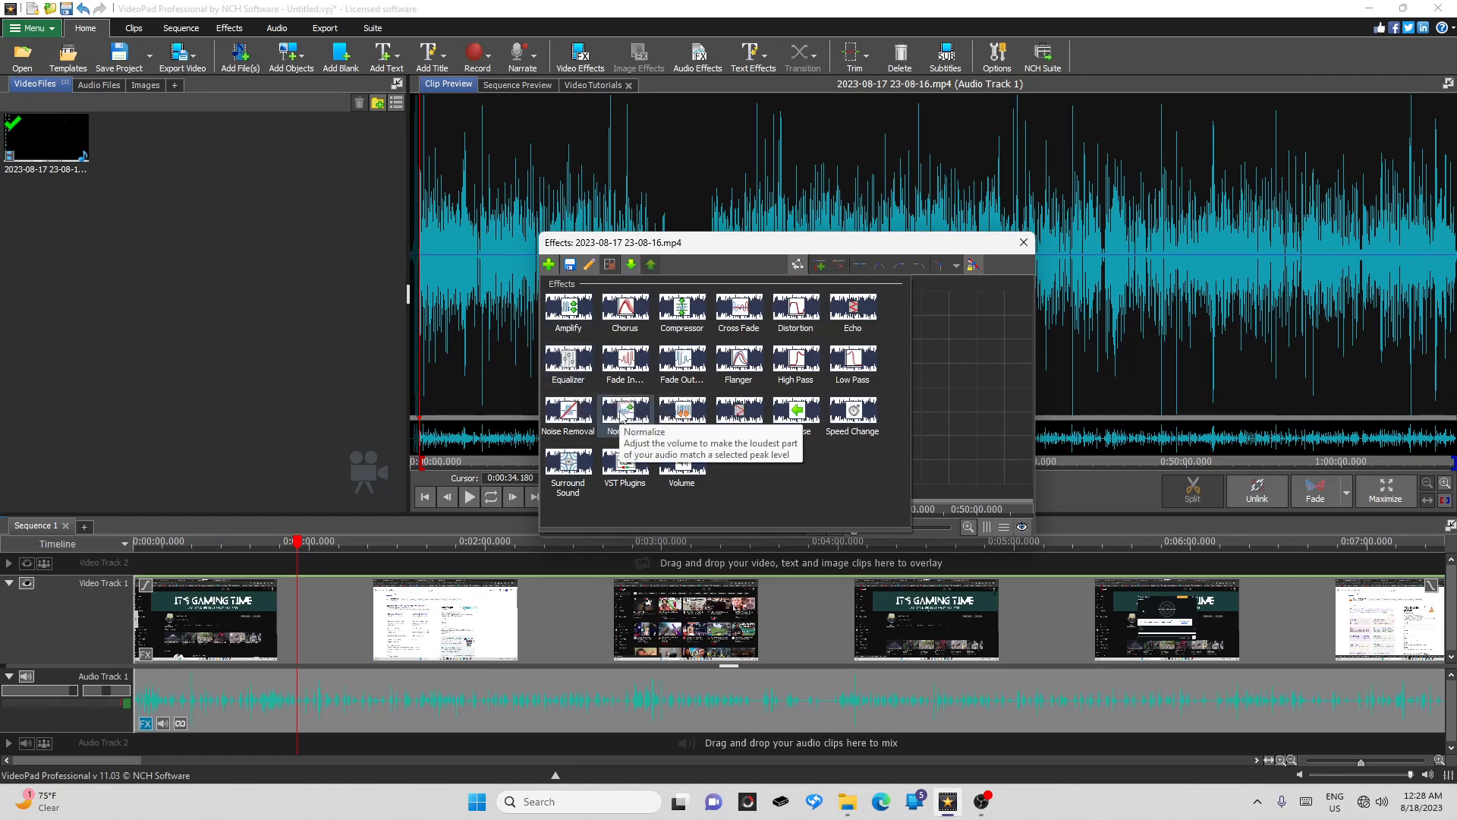
click(624, 412)
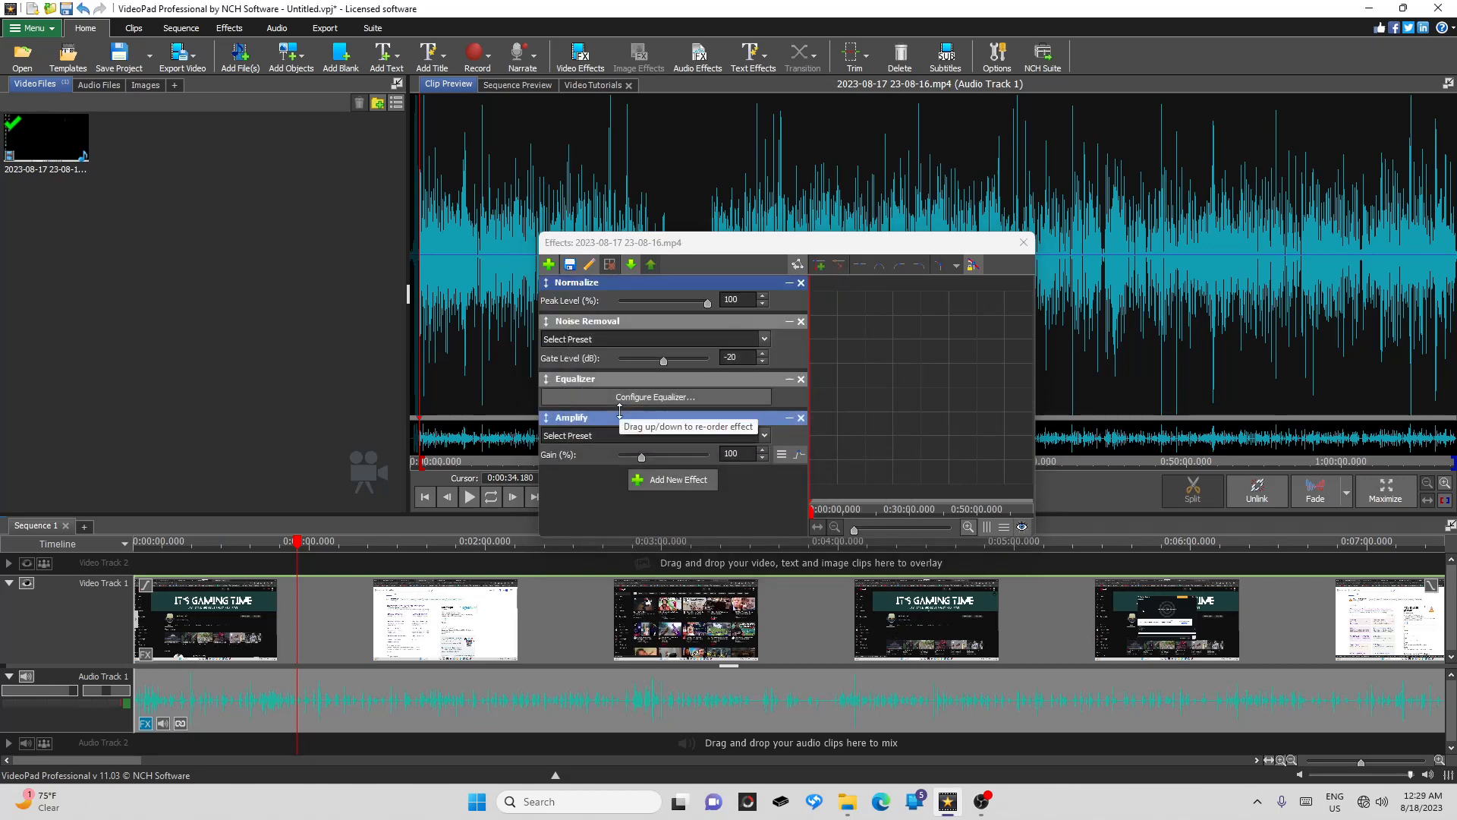
click(1023, 245)
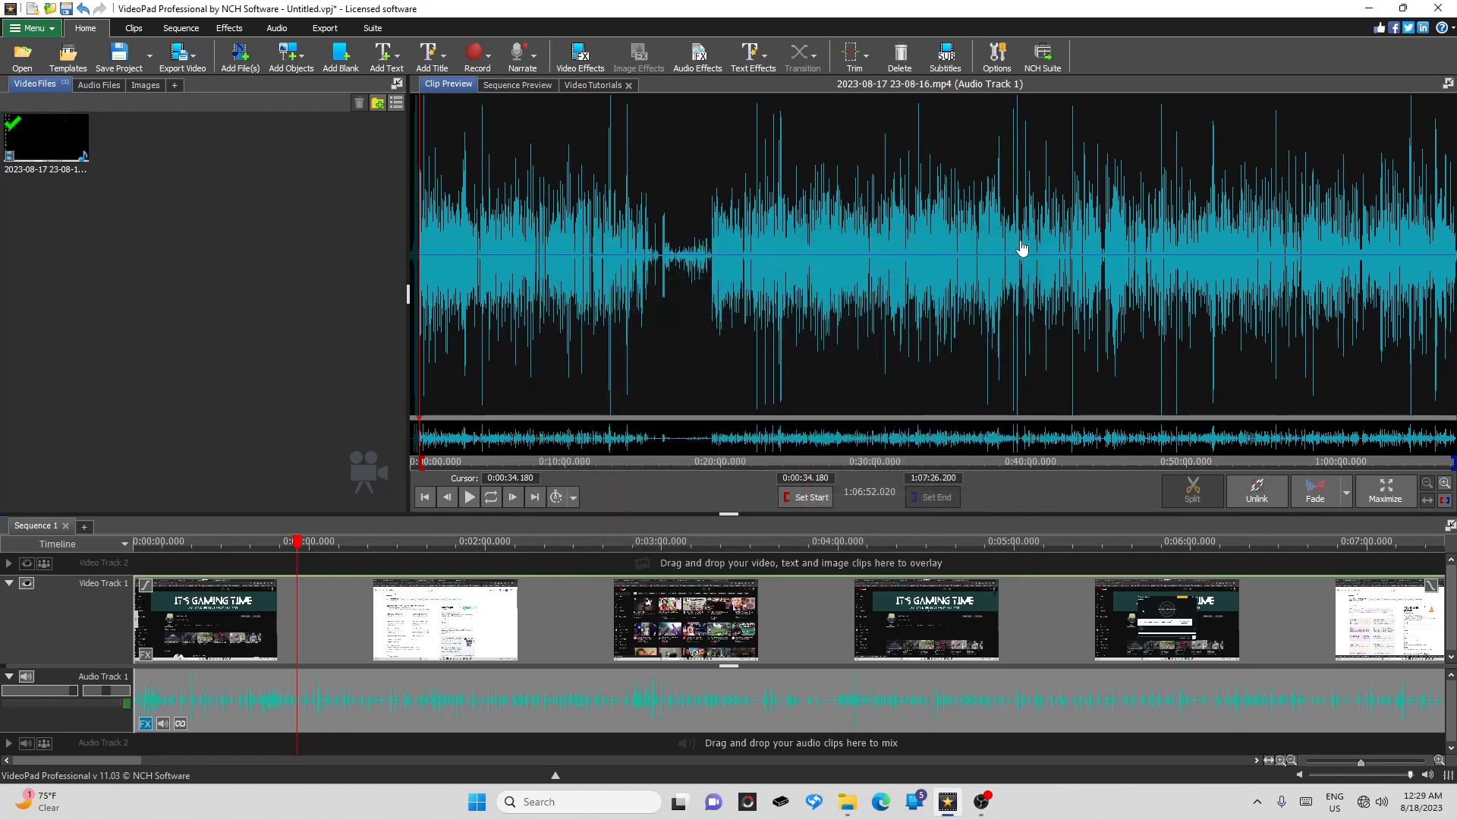